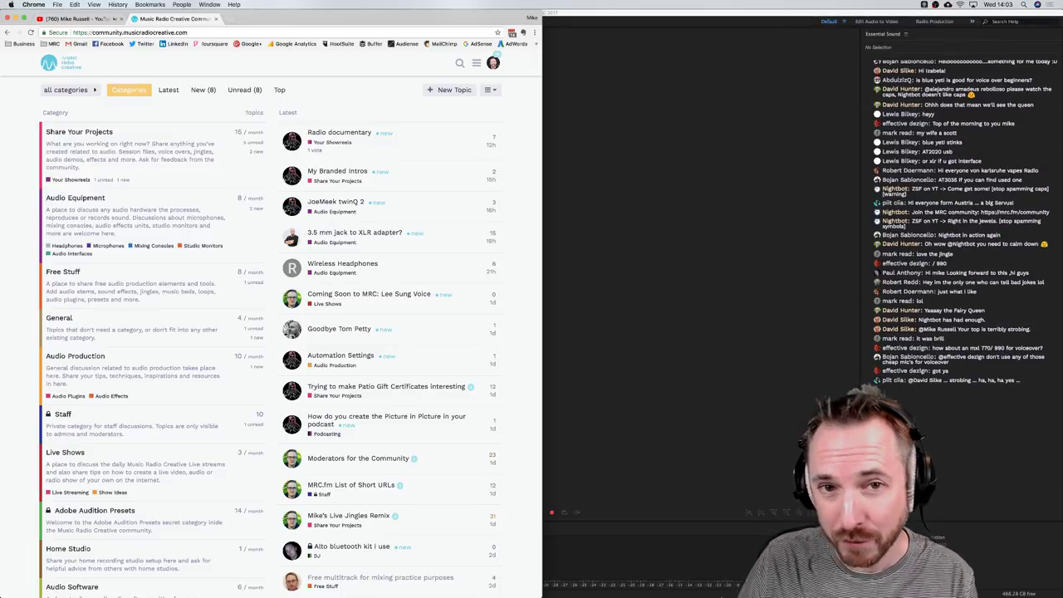
Switch to Adobe Audition and create a multitrack session named Kiss FM from the MRC template
mouse_move(736, 586)
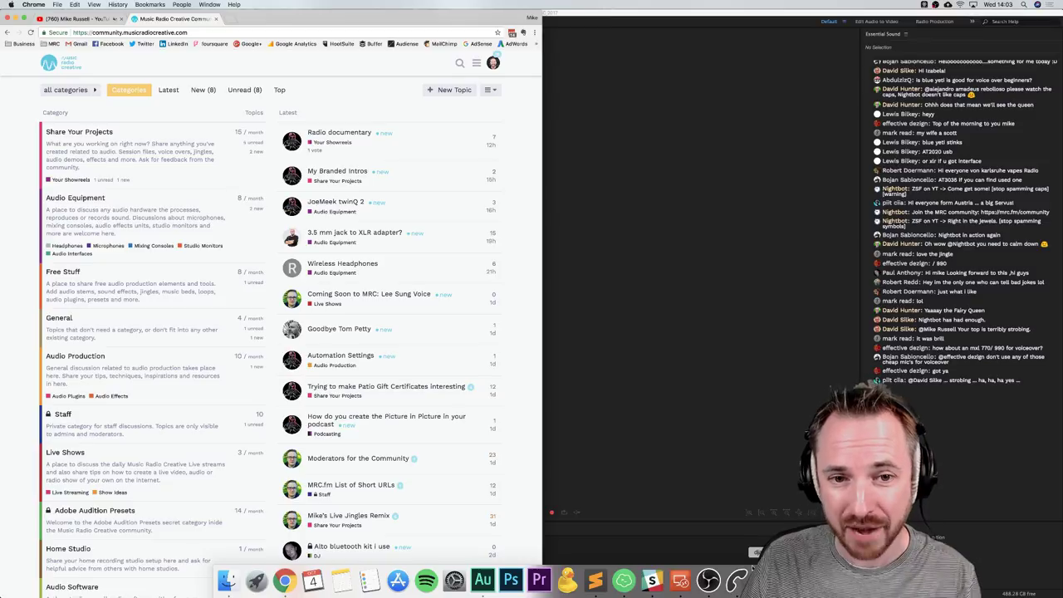
left_click(791, 444)
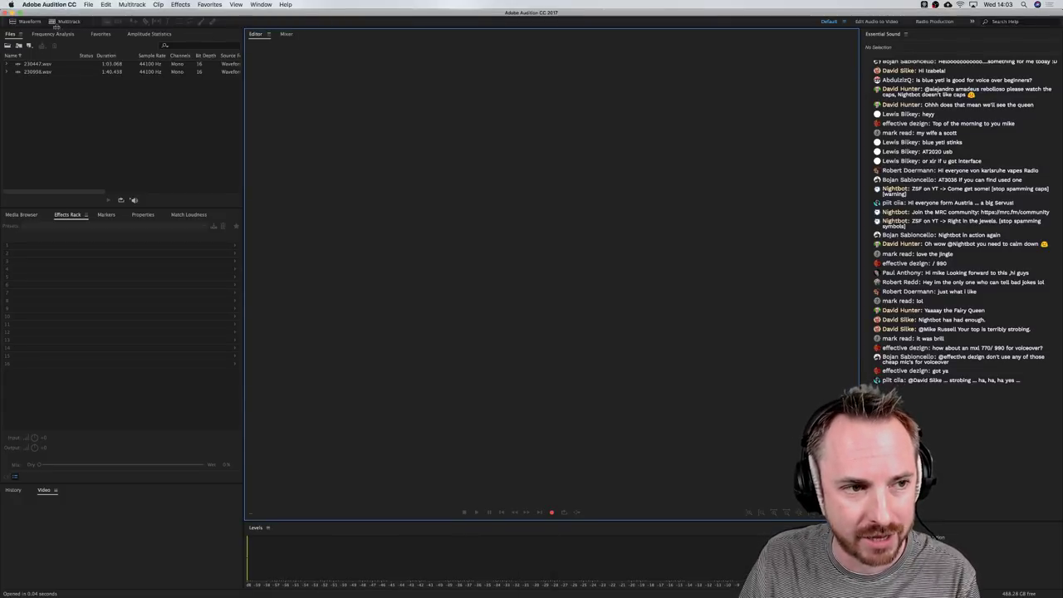
left_click(64, 20)
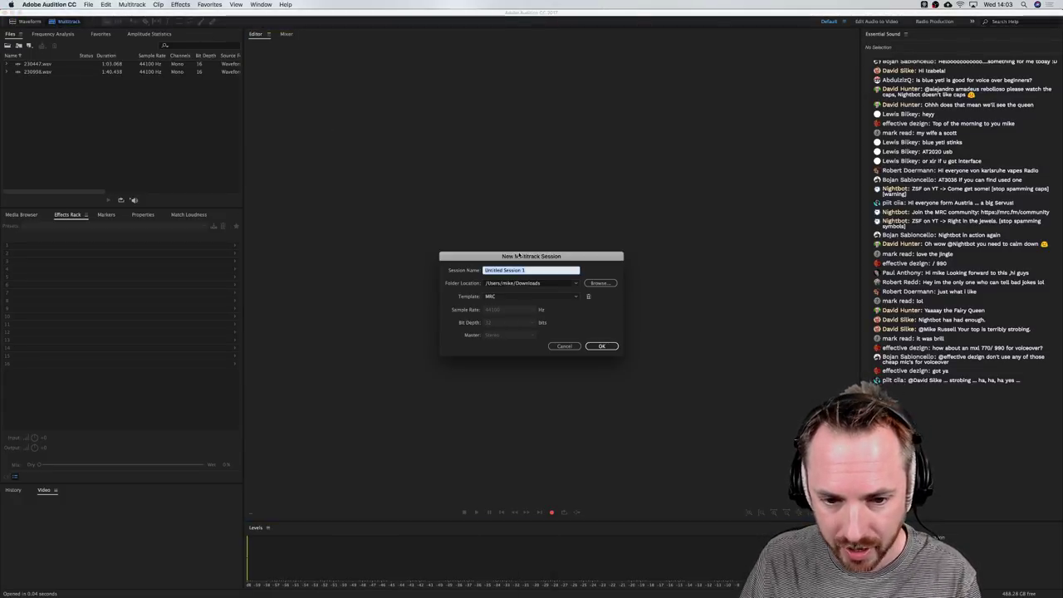
type("Kiss")
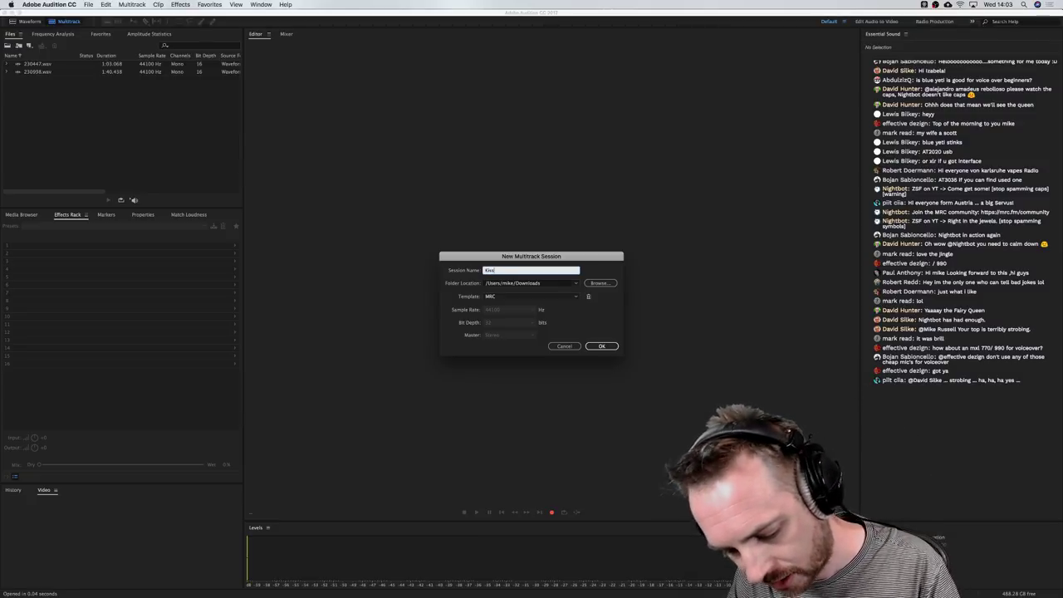
type(" FM")
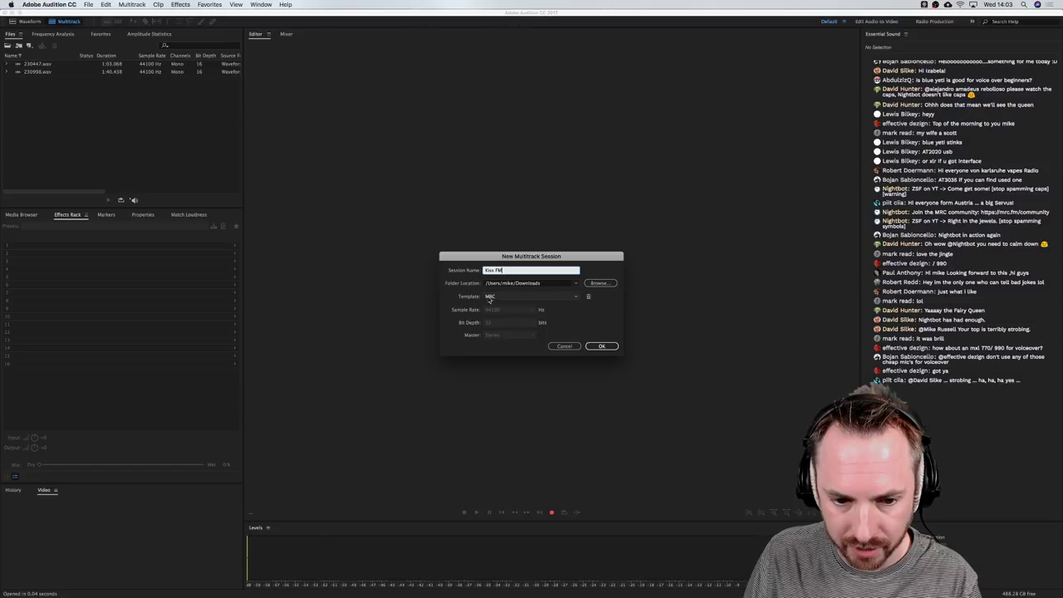
left_click(507, 296)
left_click(498, 368)
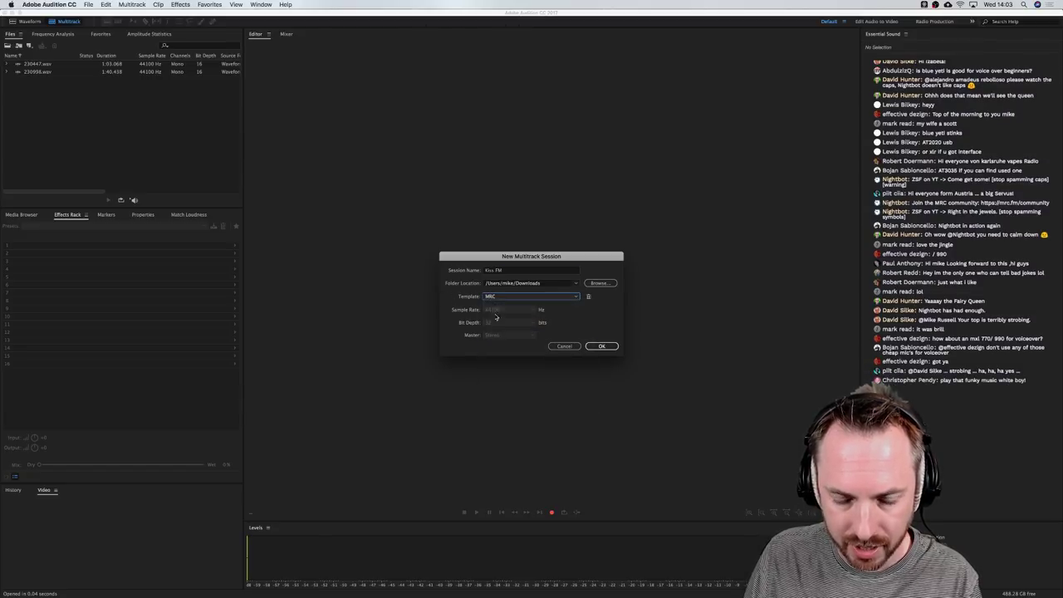
left_click(601, 347)
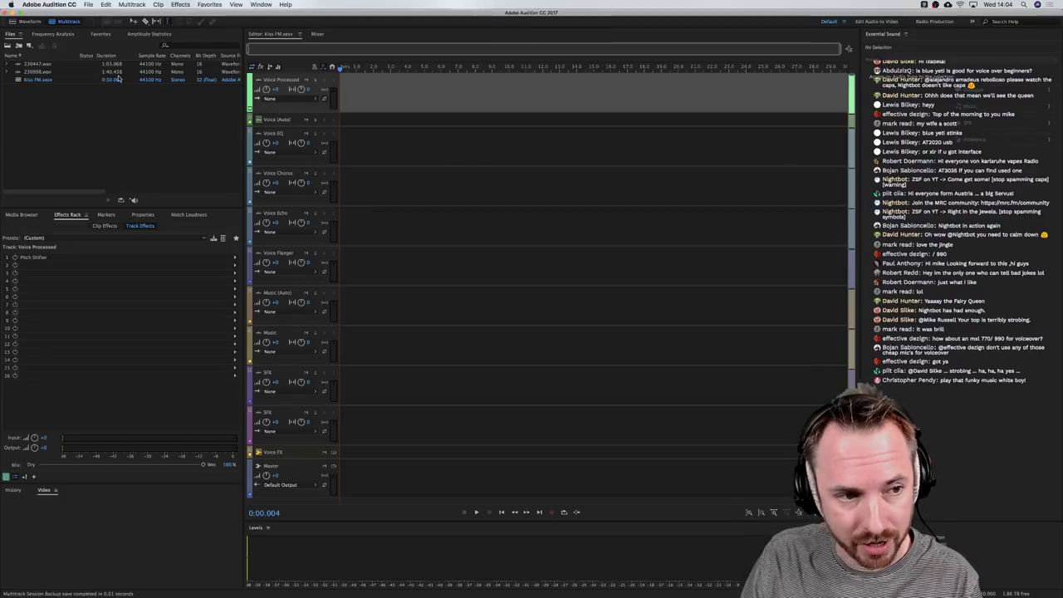
Place the longer voice WAV at the start of the Voice Processed track, followed by 230447.wav
left_click_drag(48, 71, 341, 86)
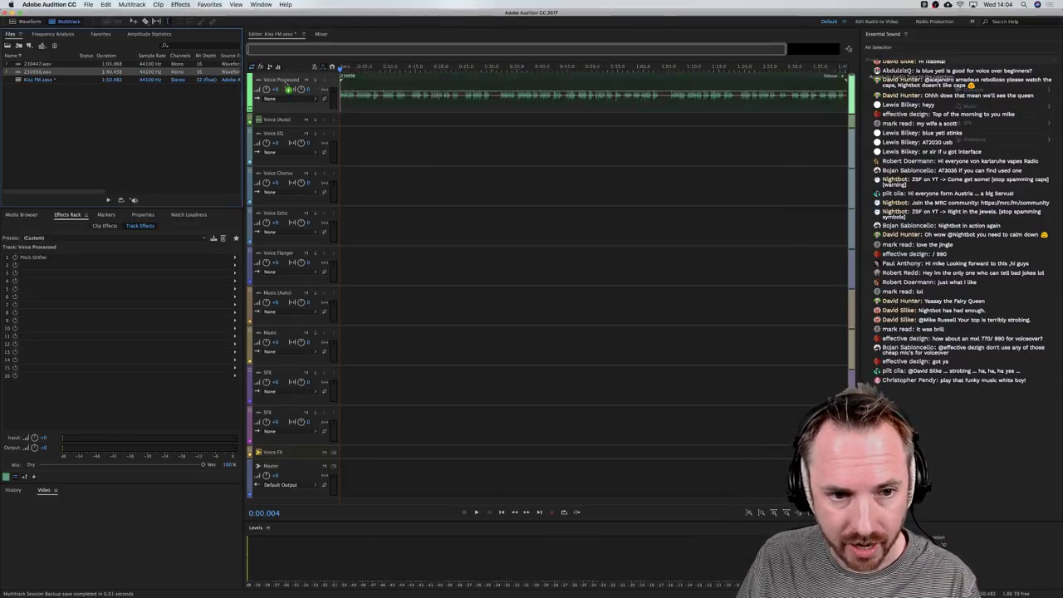
left_click_drag(71, 66, 816, 96)
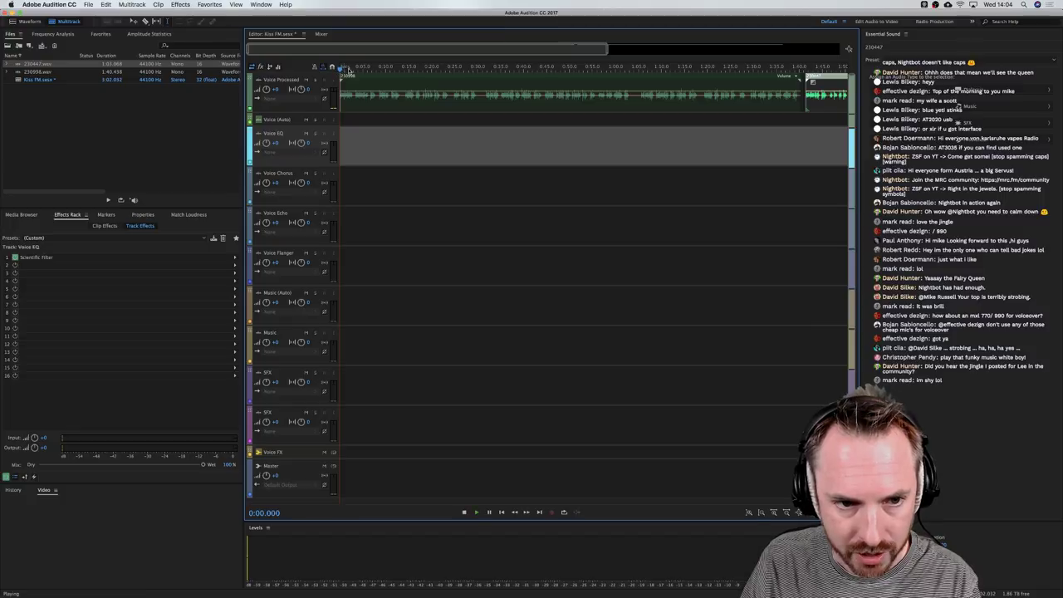
Listen to the opening phrases on the Voice Processed track and cue playback at the start of the second phrase
key("space")
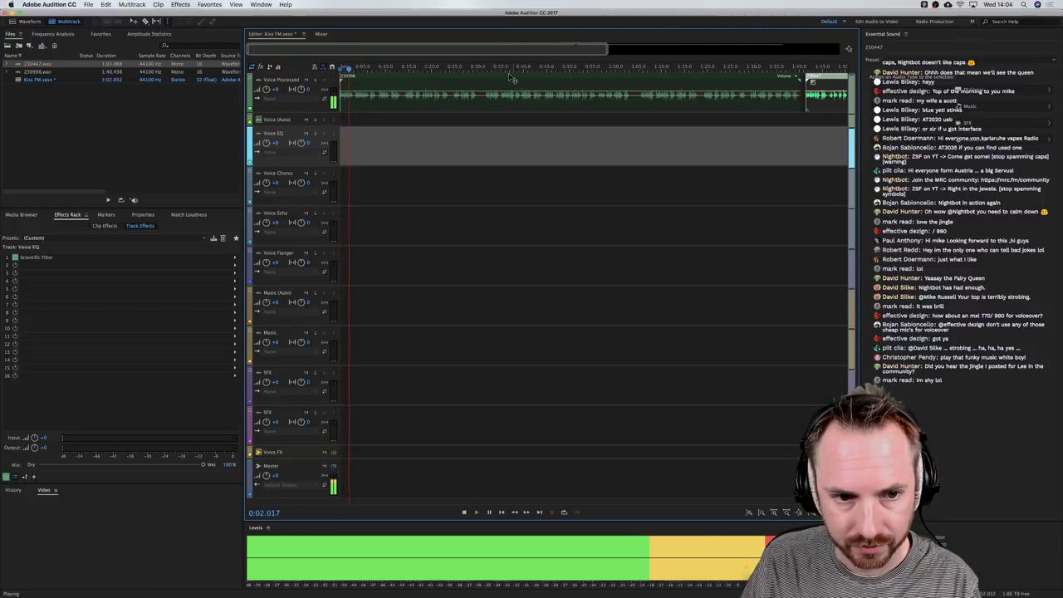
key("space")
left_click(352, 69)
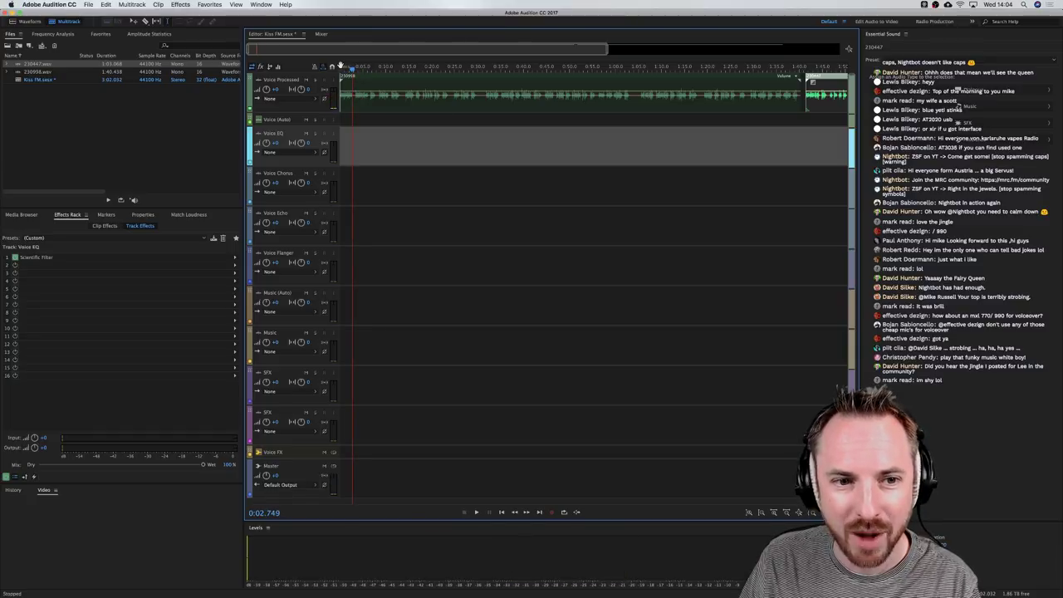
key("space")
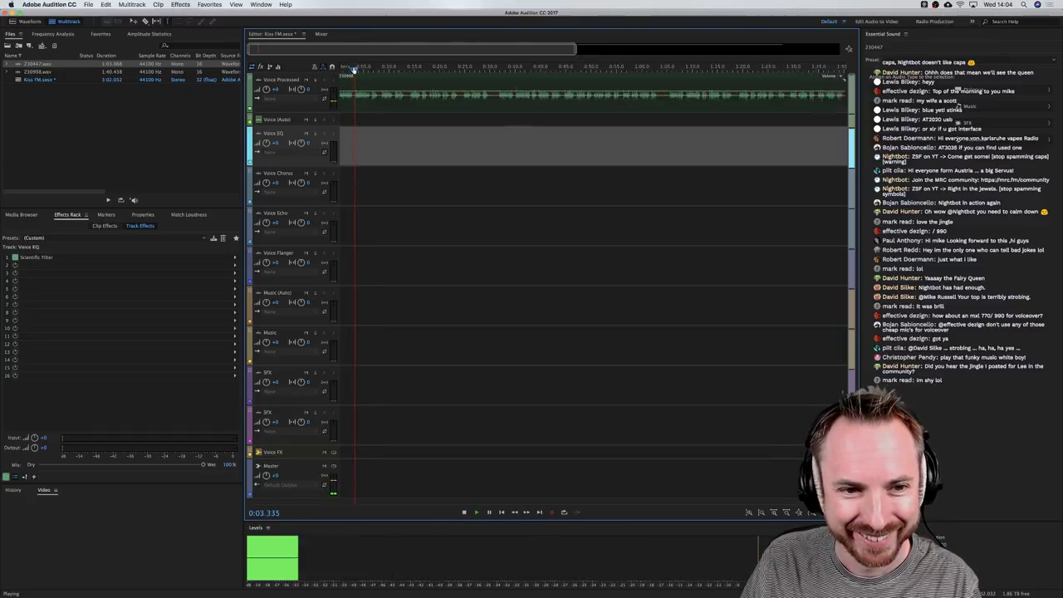
scroll(353, 68, "up", 3)
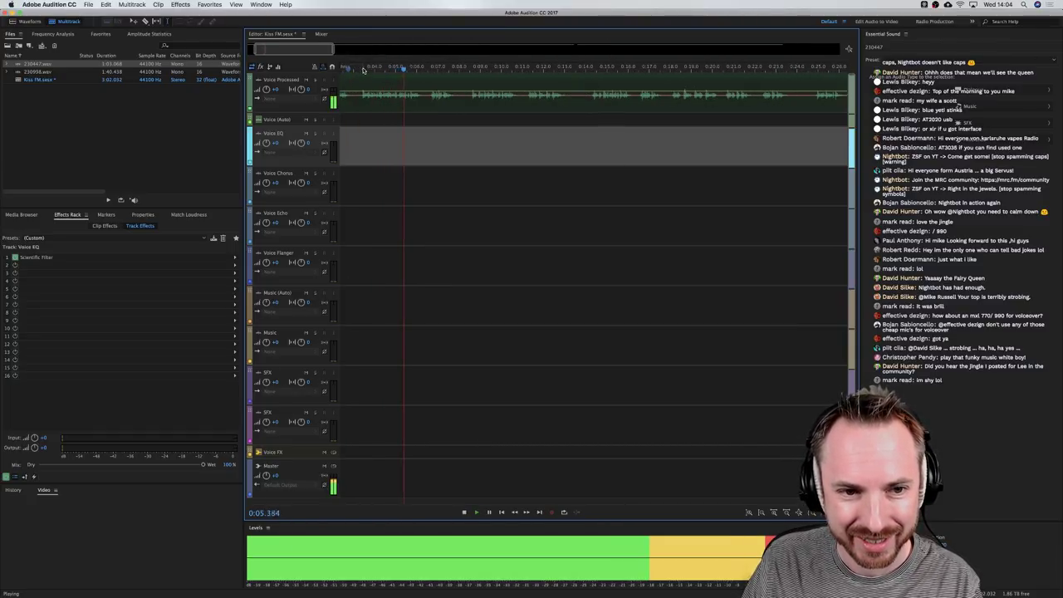
left_click(363, 98)
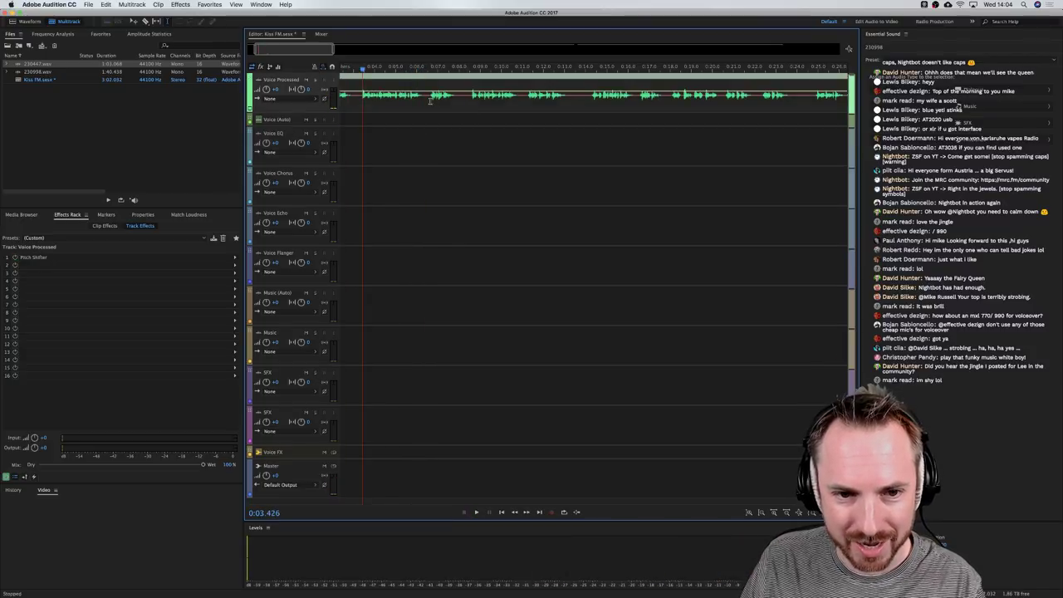
left_click(430, 100)
key("space")
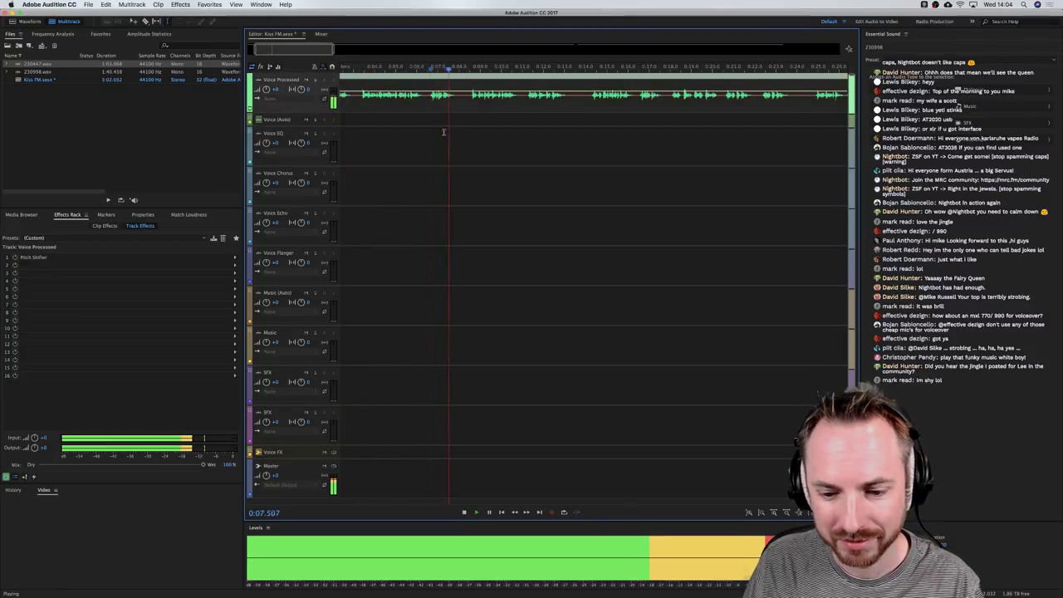
key("space")
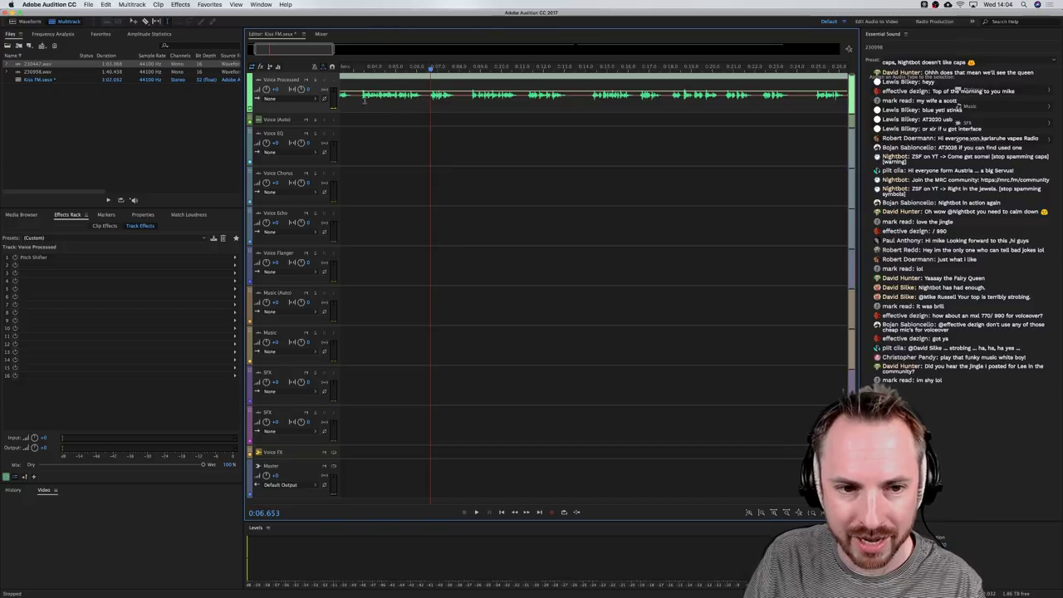
left_click(361, 101)
scroll(400, 137, "left", 3)
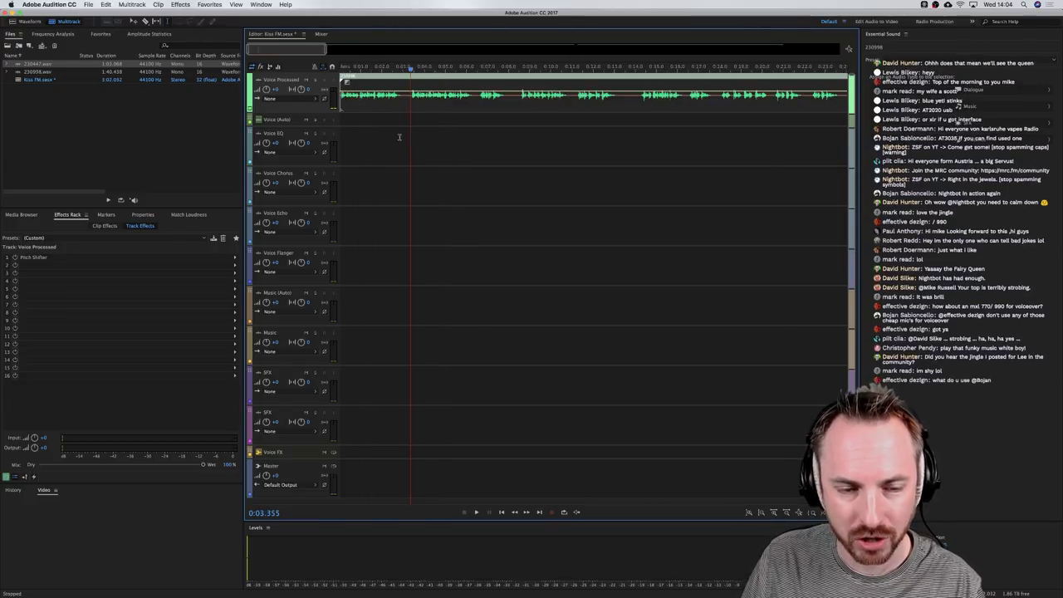
Select the Voice FX bus, play the processed voice, and bypass the bus's Multiband Compressor
left_click(410, 454)
left_click(409, 453)
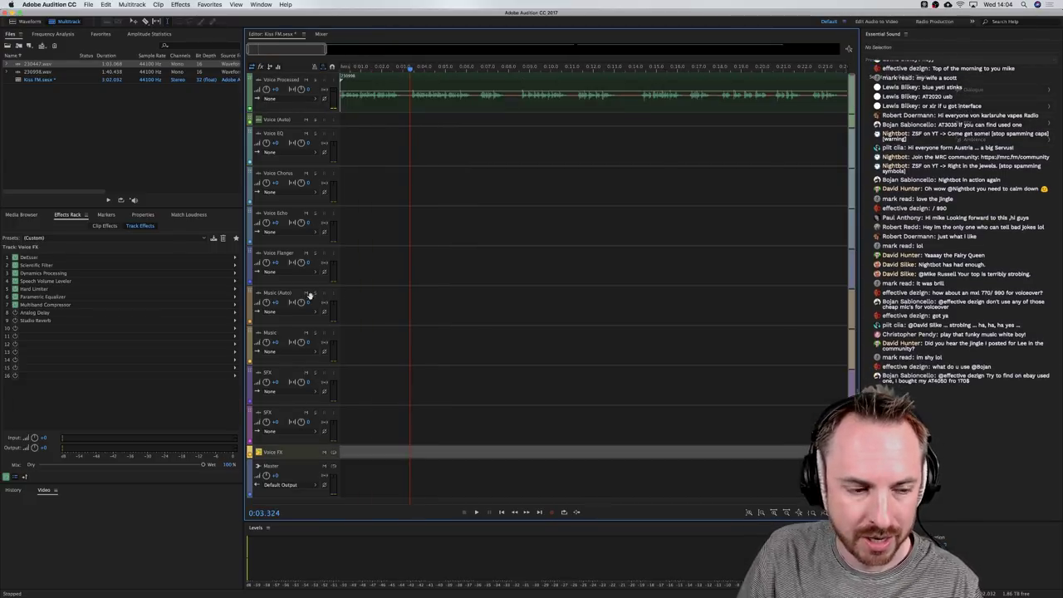
left_click(16, 306)
key("space")
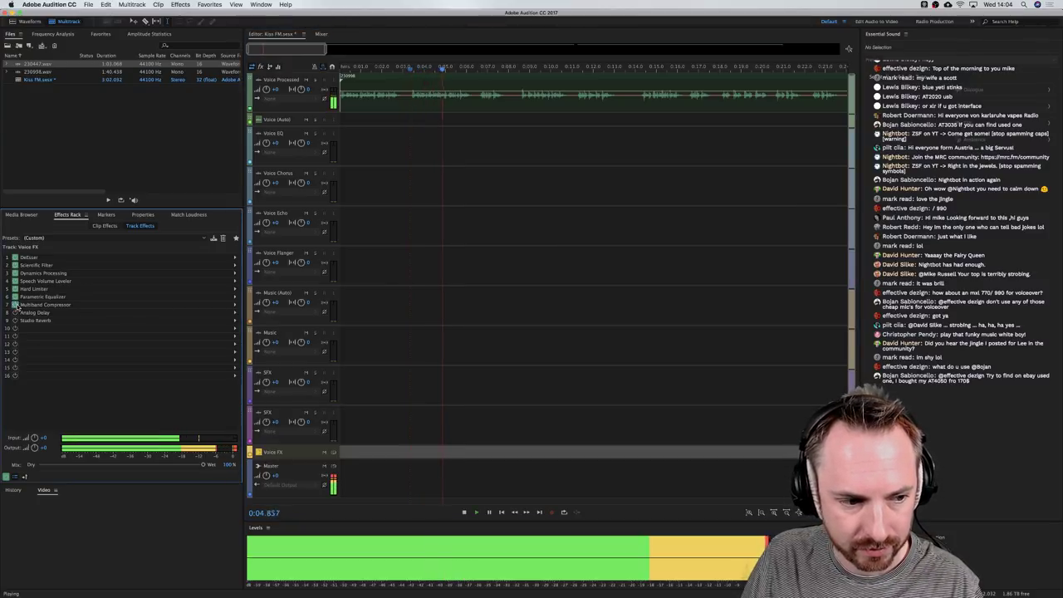
key("space")
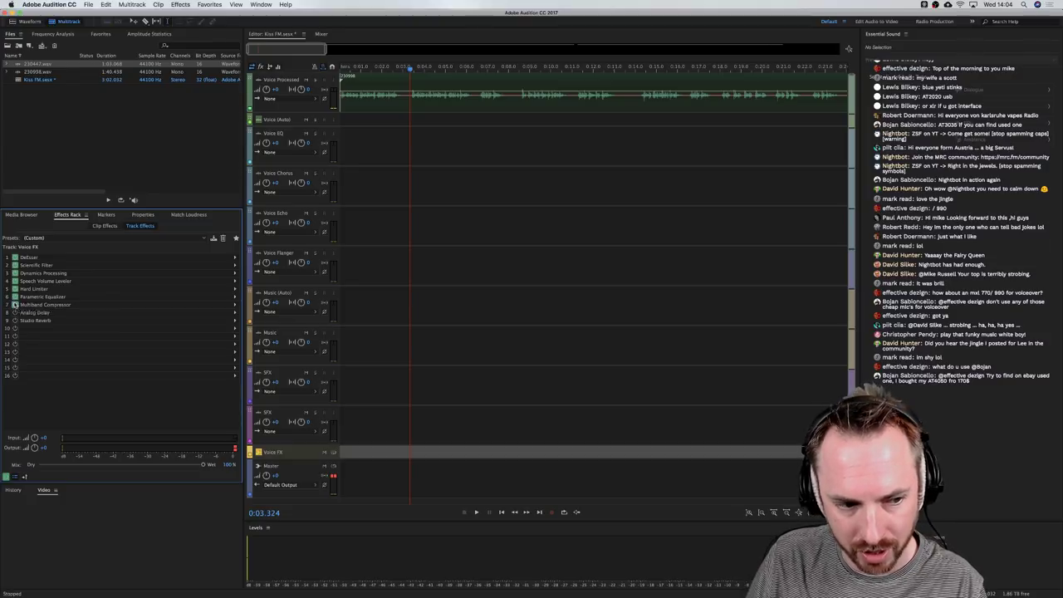
Bypass the Voice FX bus's Parametric Equalizer while listening to the voice, and check its equalizer curve
key("space")
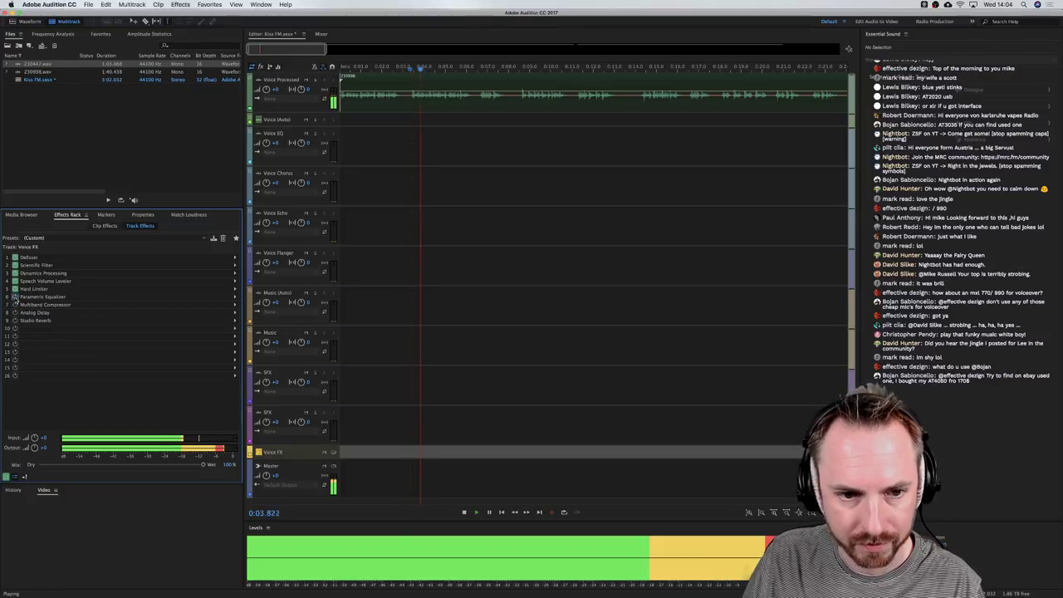
key("space")
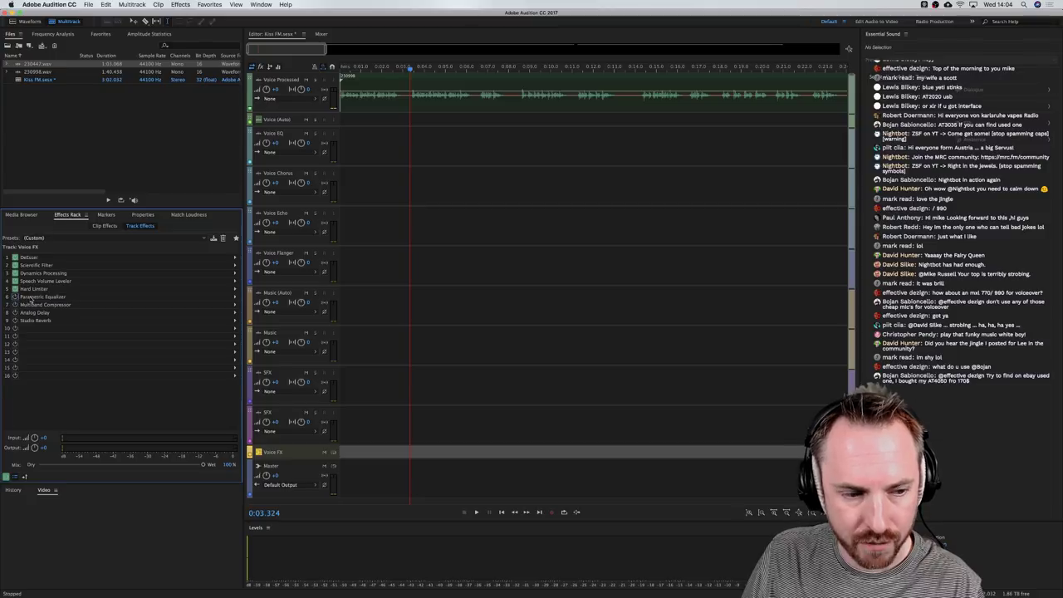
double_click(37, 296)
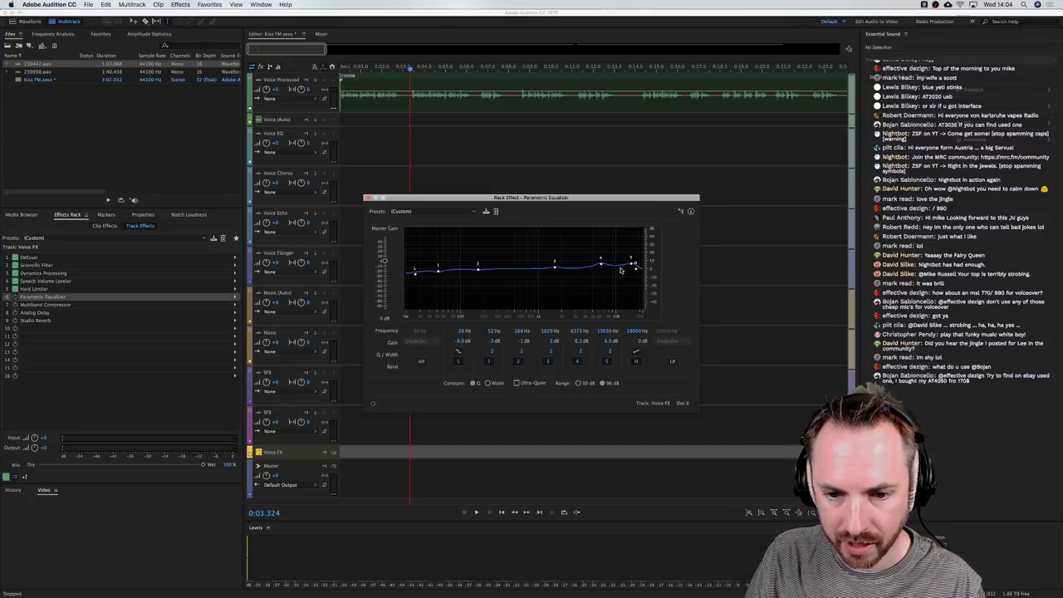
left_click(372, 199)
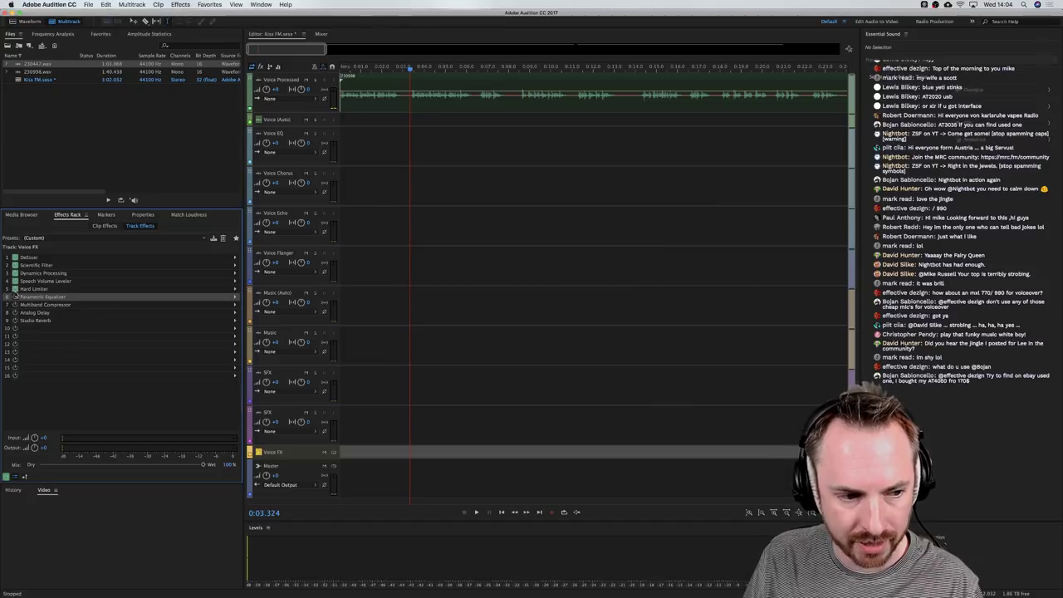
Bypass the Hard Limiter and the Speech Volume Leveler on the Voice FX bus, playing the voice after each change
key("space")
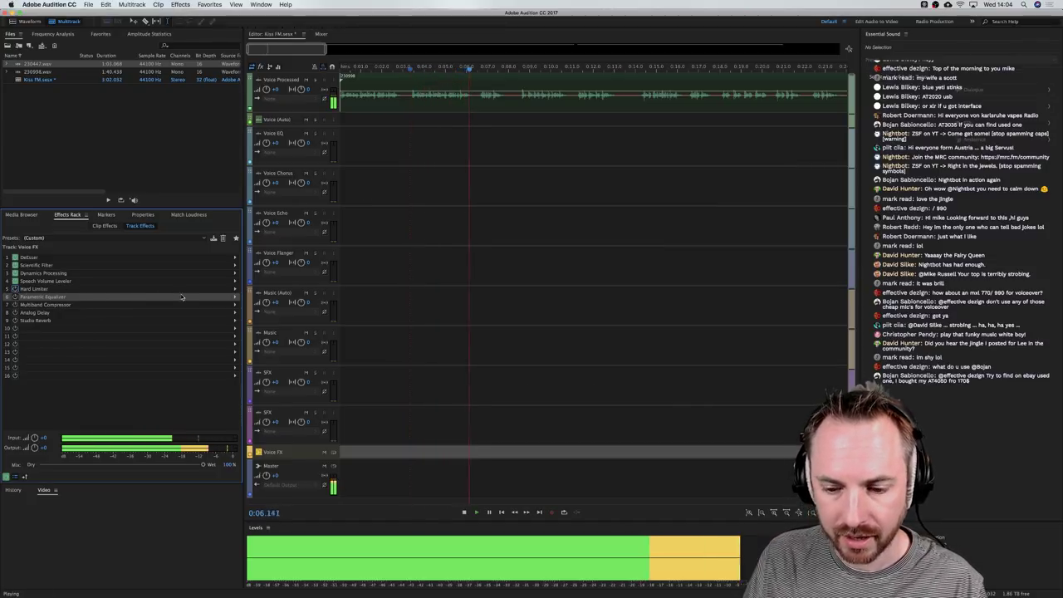
key("space")
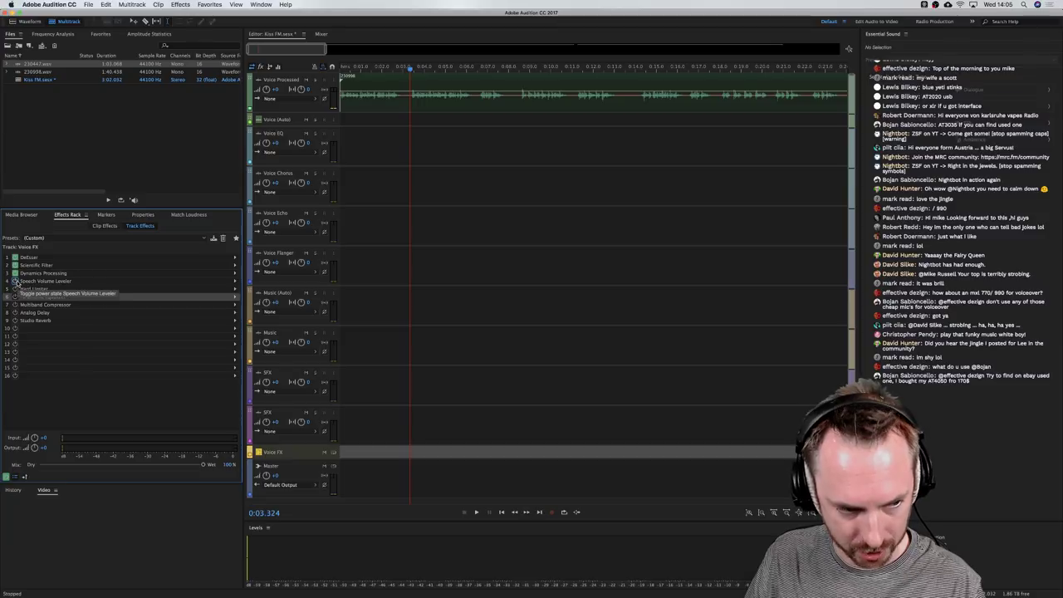
key("space")
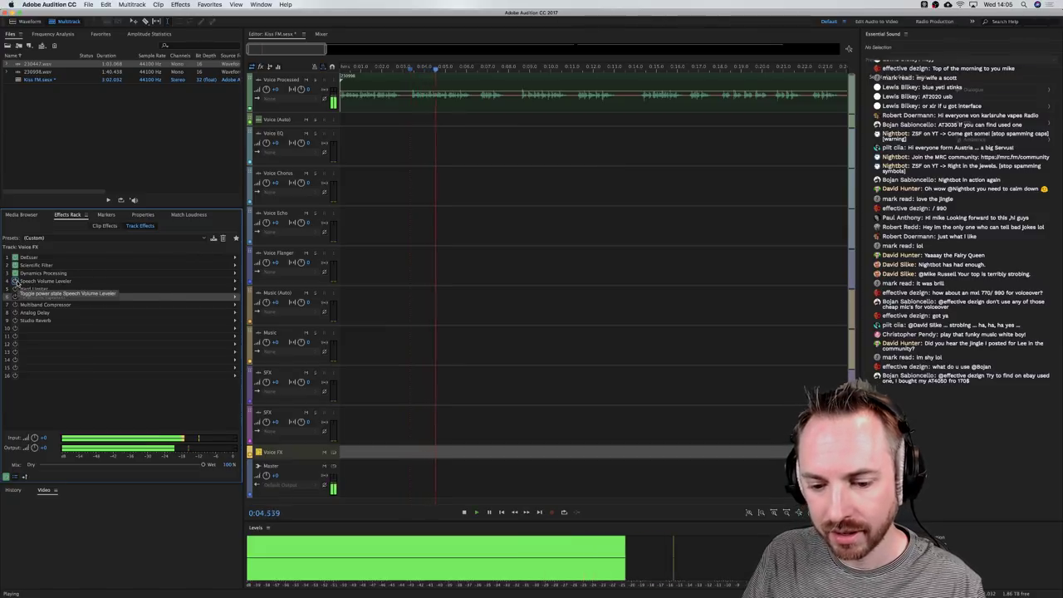
key("space")
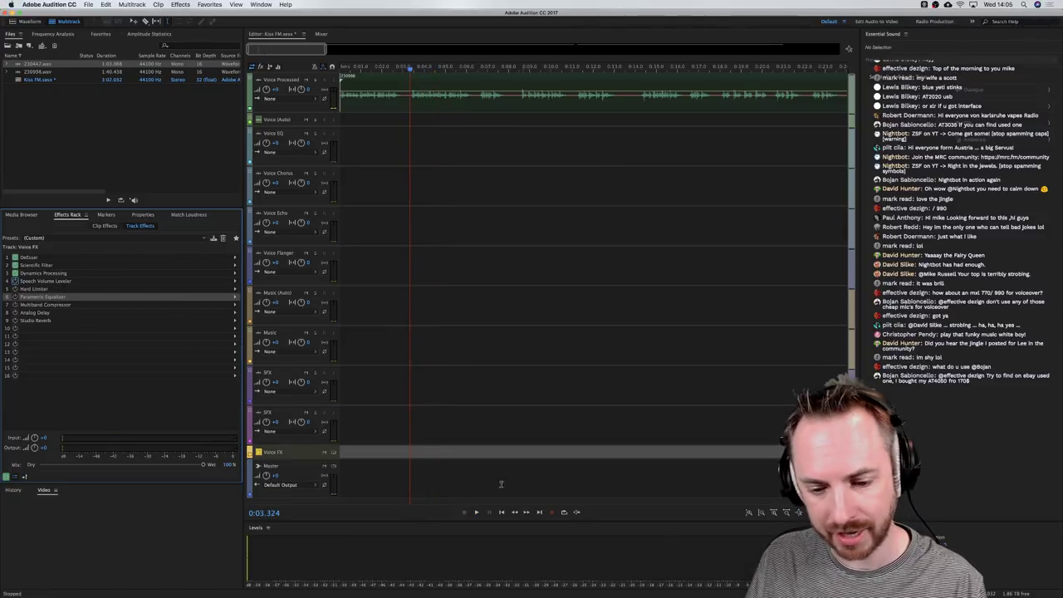
Compare the sound of the voice with the Speech Volume Leveler bypassed and enabled
key("space")
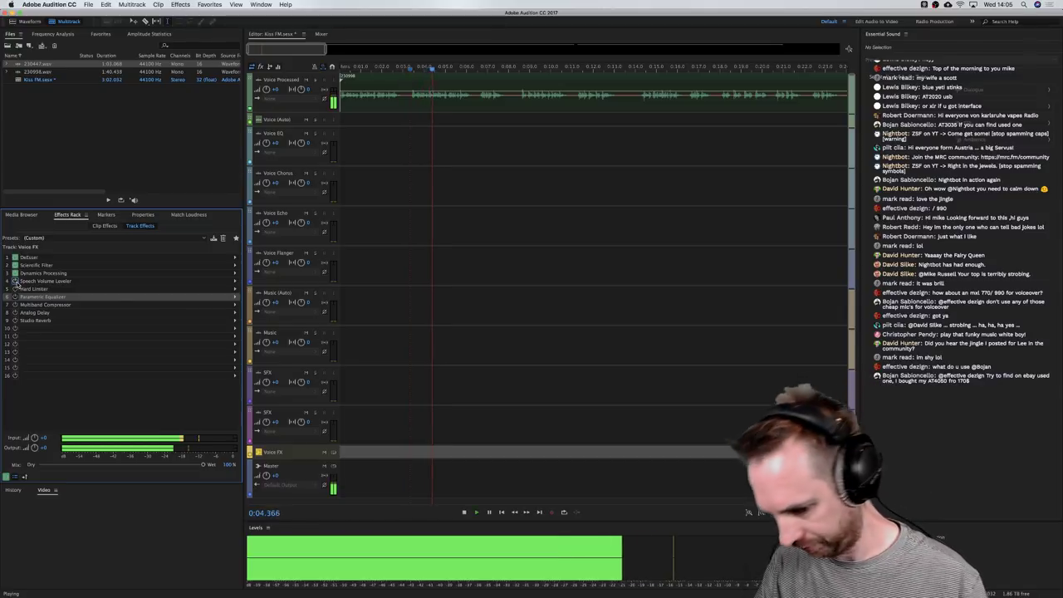
key("space")
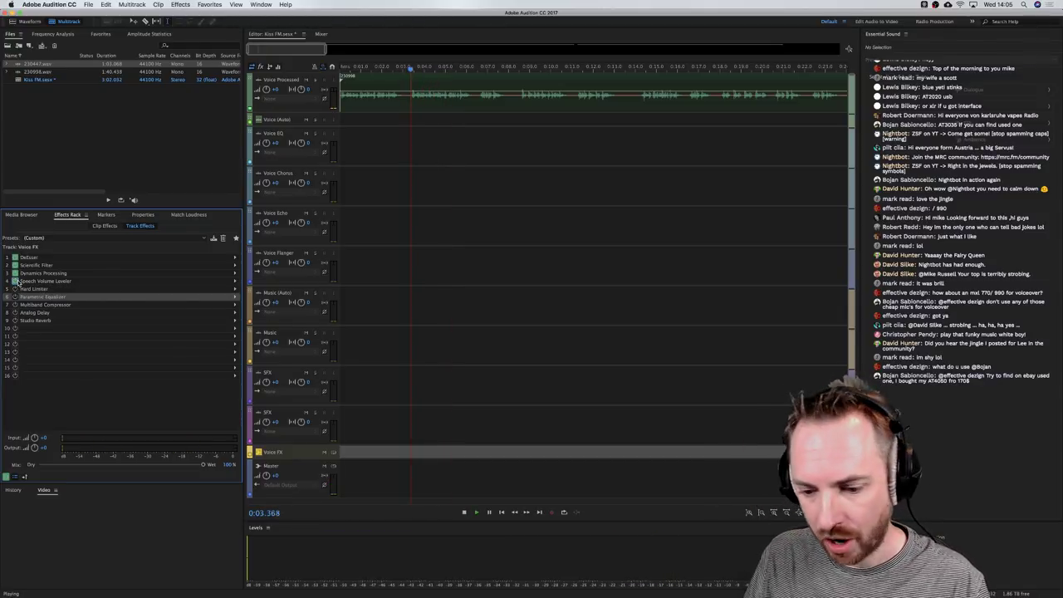
key("space")
key("space")
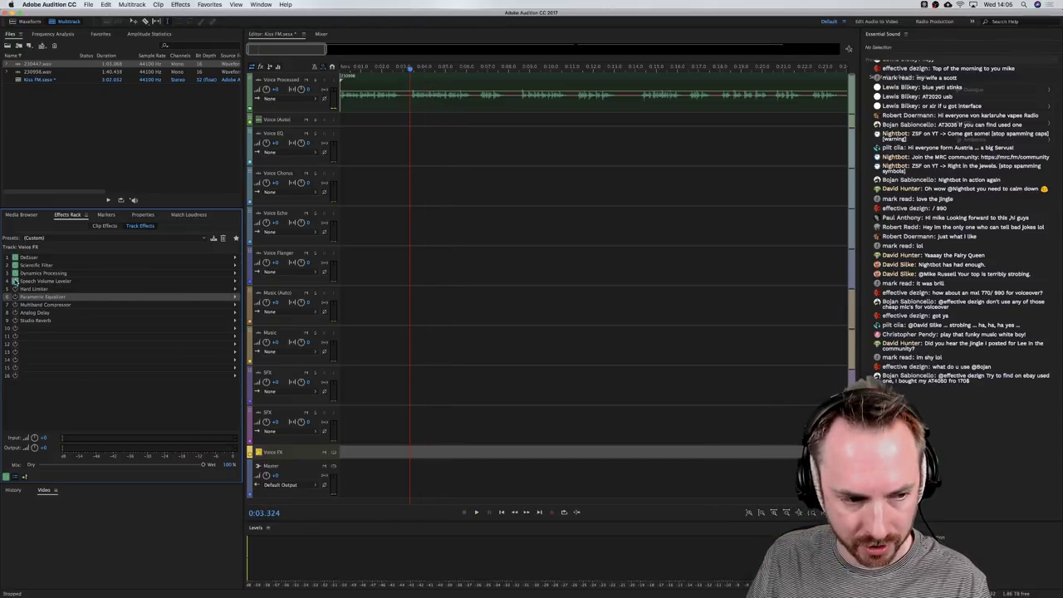
Examine the Speech Volume Leveler's level settings and its advanced compressor and noise gate options
double_click(41, 281)
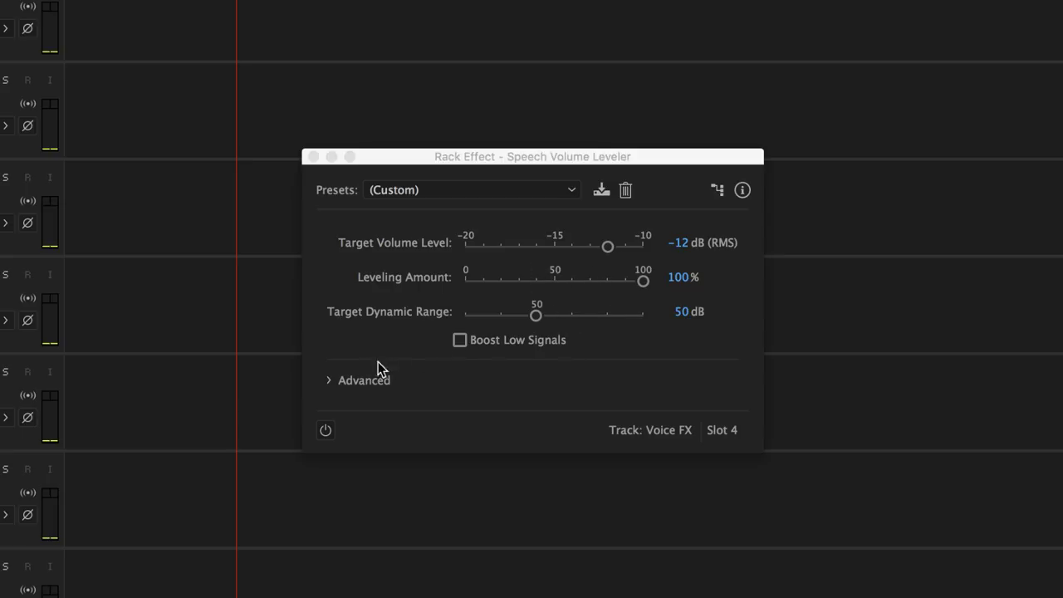
left_click(336, 382)
left_click(333, 381)
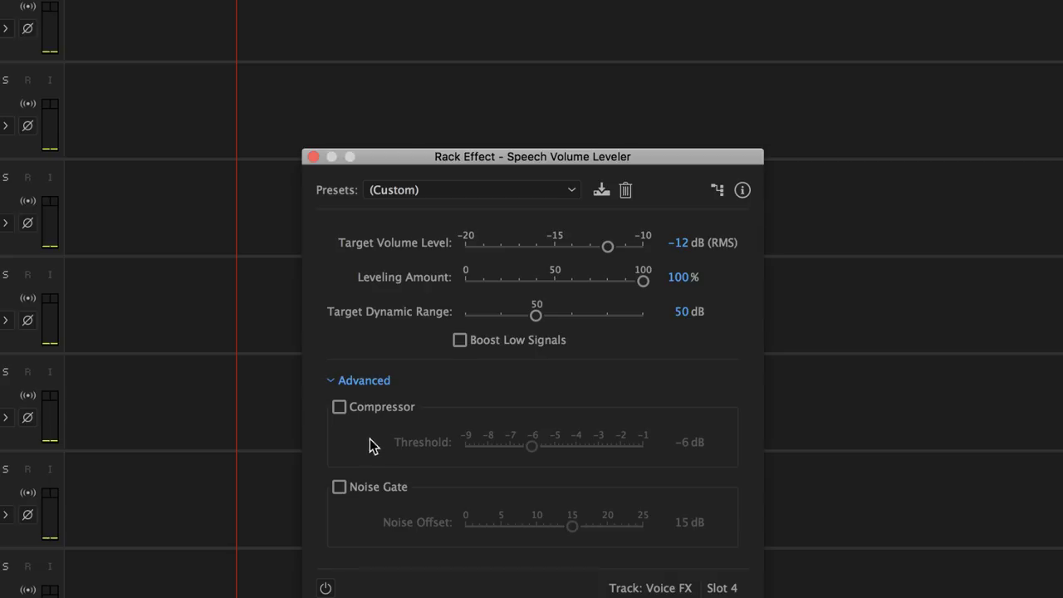
left_click(343, 380)
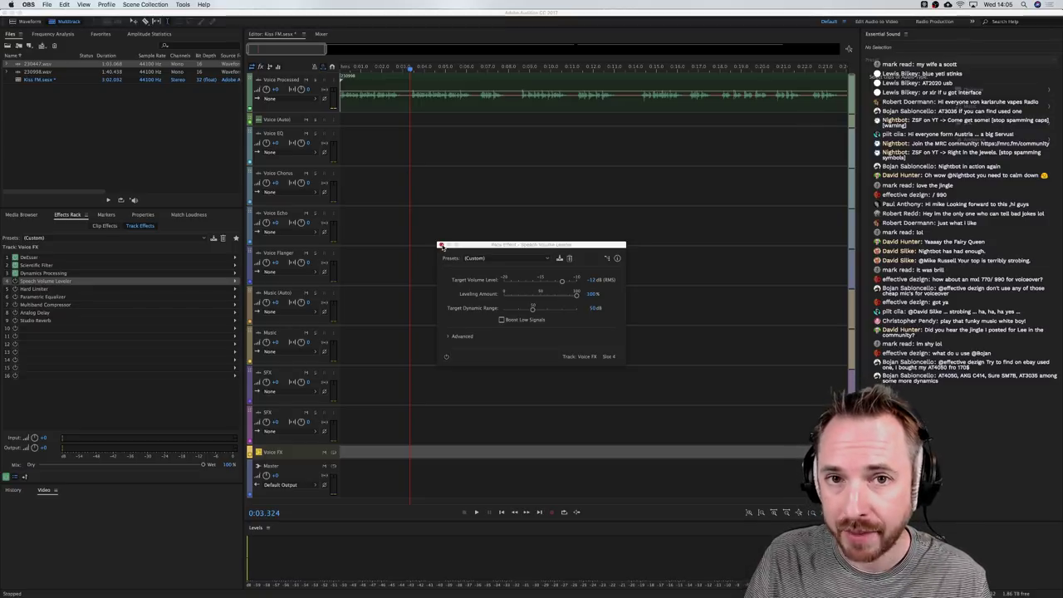
left_click(441, 246)
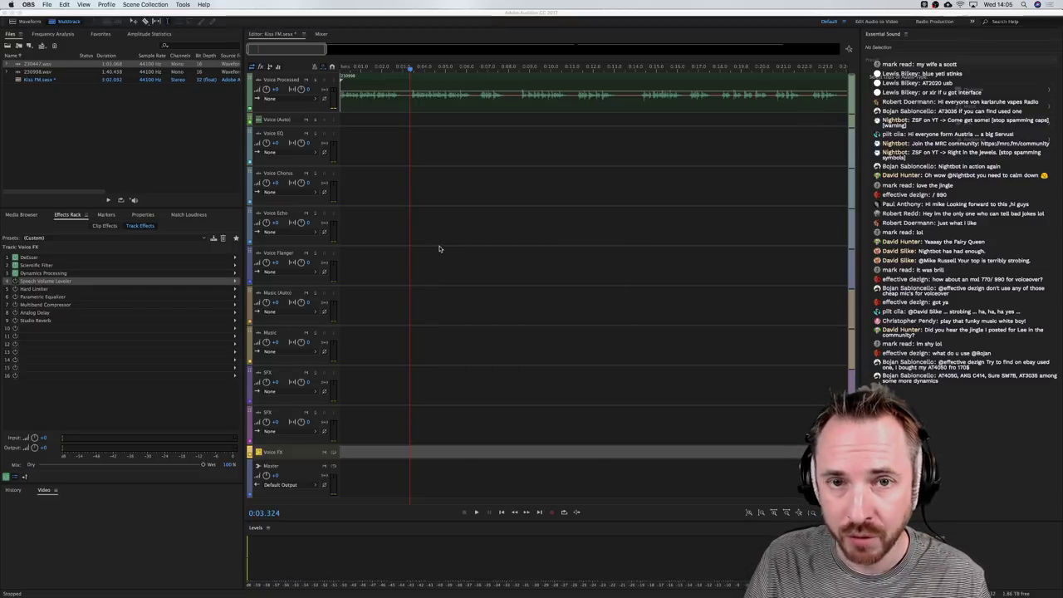
Examine the settings of the Dynamics Processing, Scientific Filter and DeEsser effects on the Voice FX bus
double_click(30, 272)
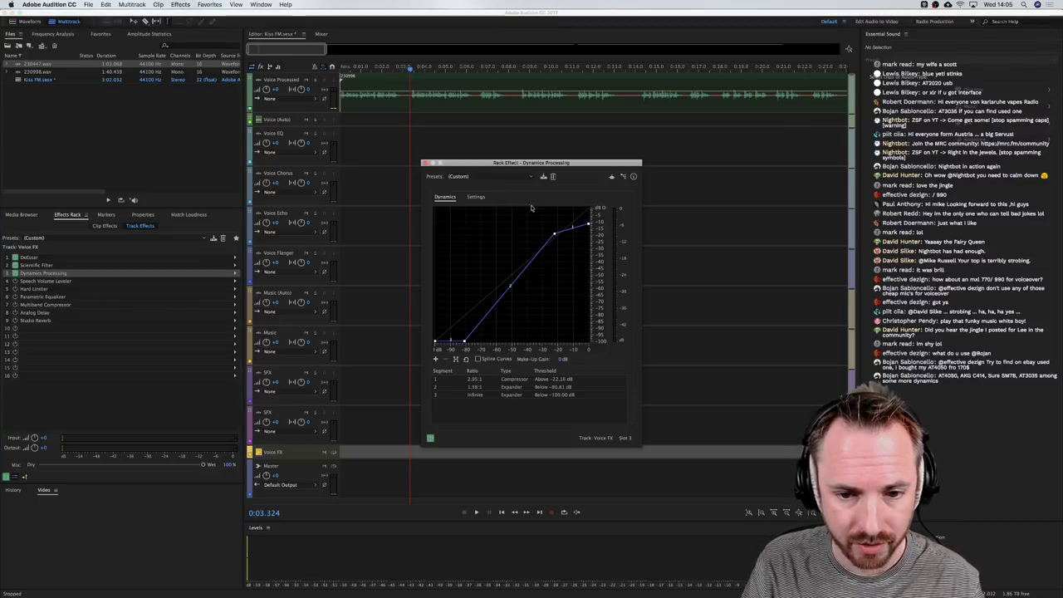
left_click(425, 163)
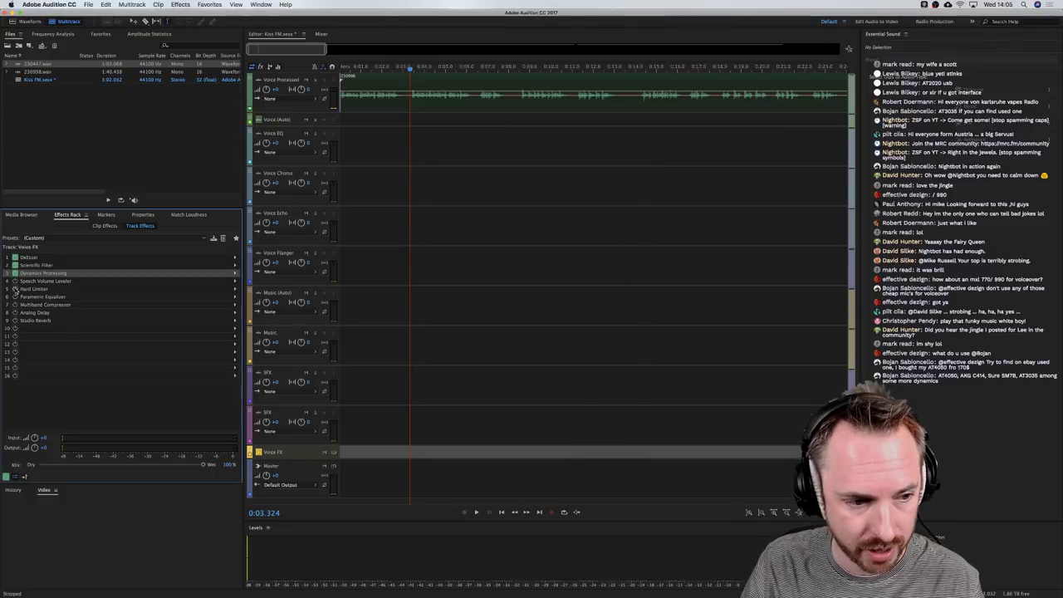
double_click(33, 265)
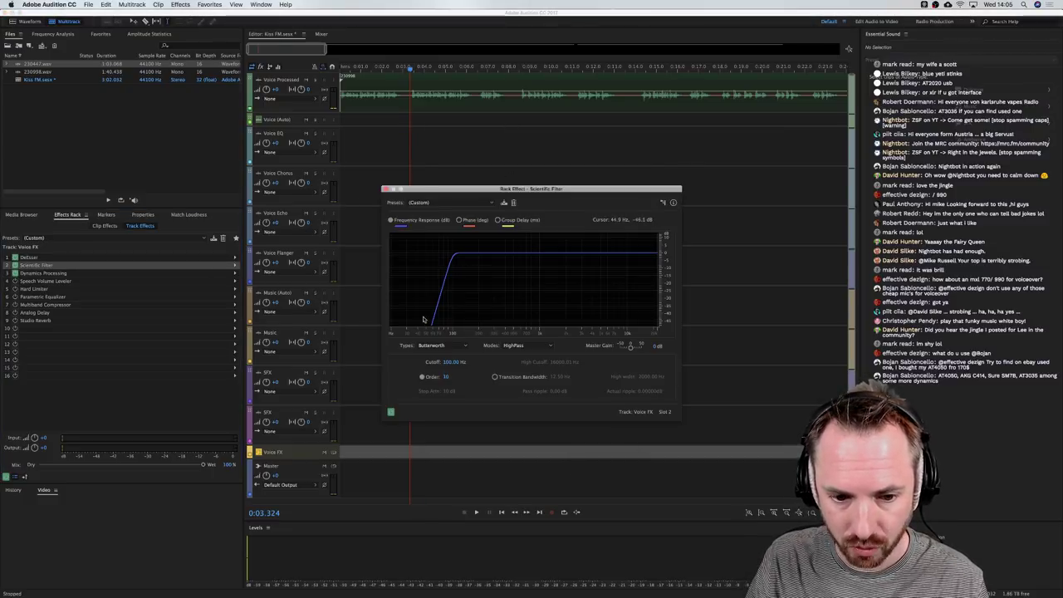
left_click(385, 189)
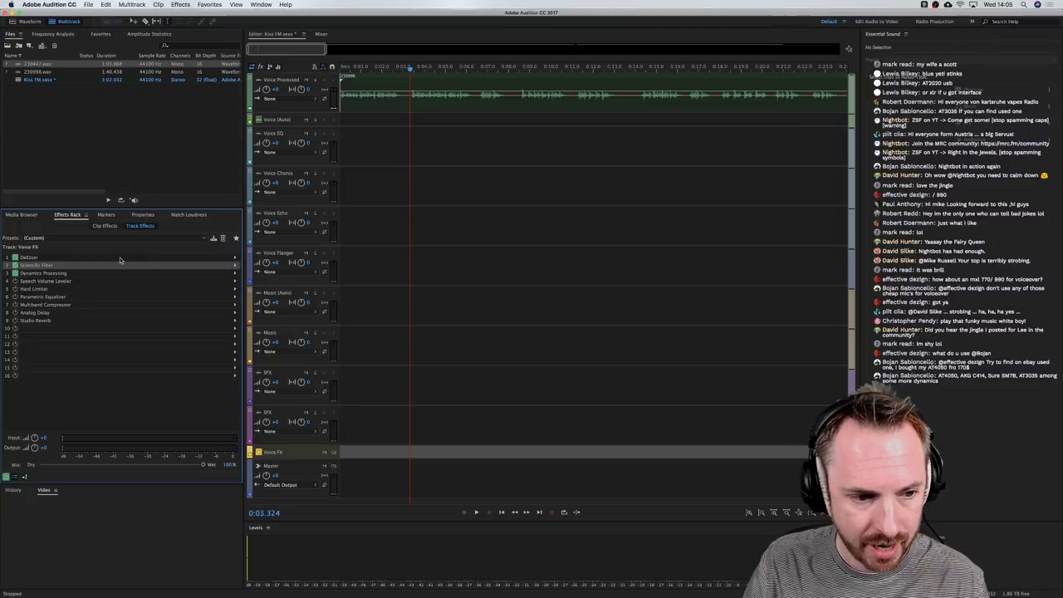
double_click(121, 260)
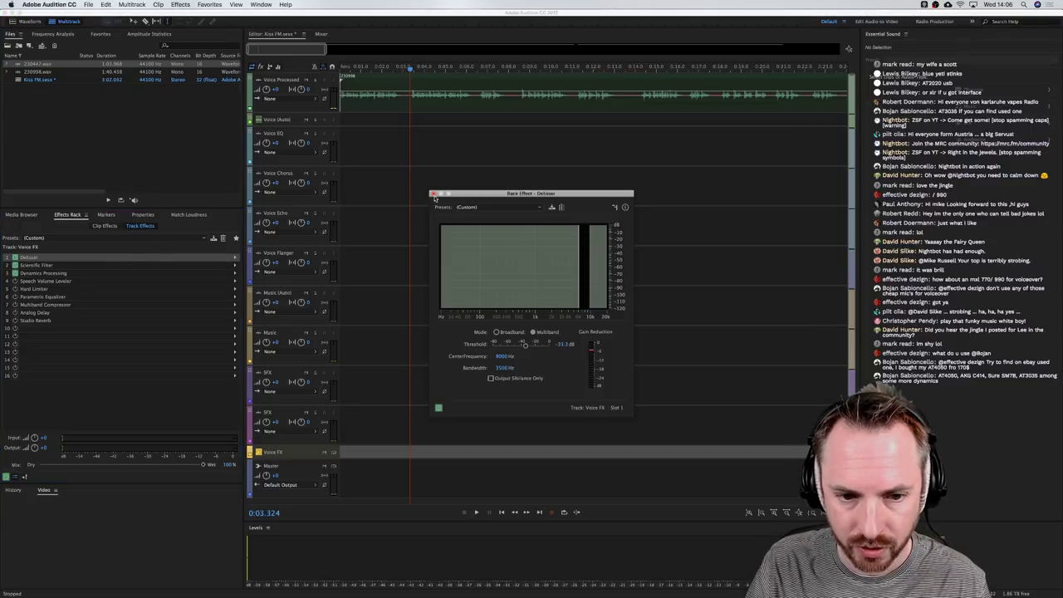
left_click(433, 195)
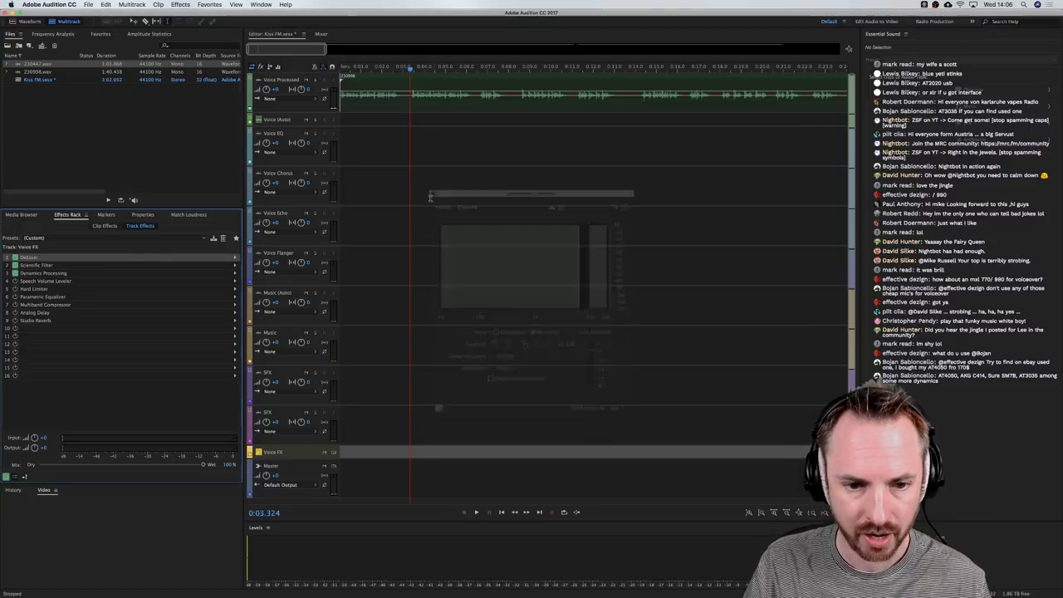
Re-enable the bypassed Voice FX effects, from the Speech Volume Leveler through the Studio Reverb, leaving the Analog Delay off
left_click(15, 289)
left_click(15, 297)
left_click(14, 305)
left_click(15, 320)
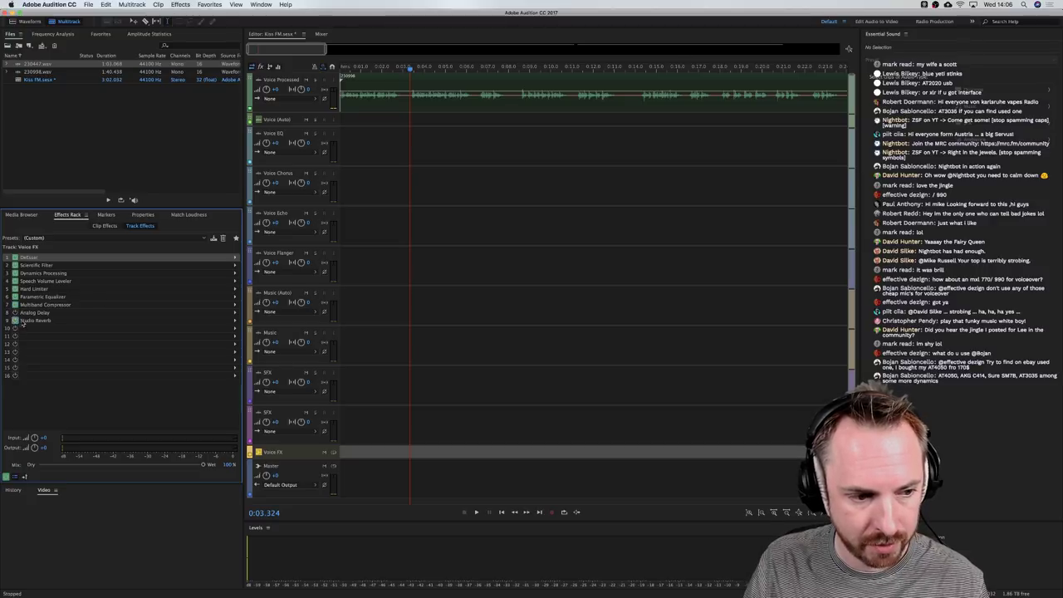
Play the Voice Processed clip from about 0:06.6 twice to hear the restored effects chain
left_click(477, 105)
key("space")
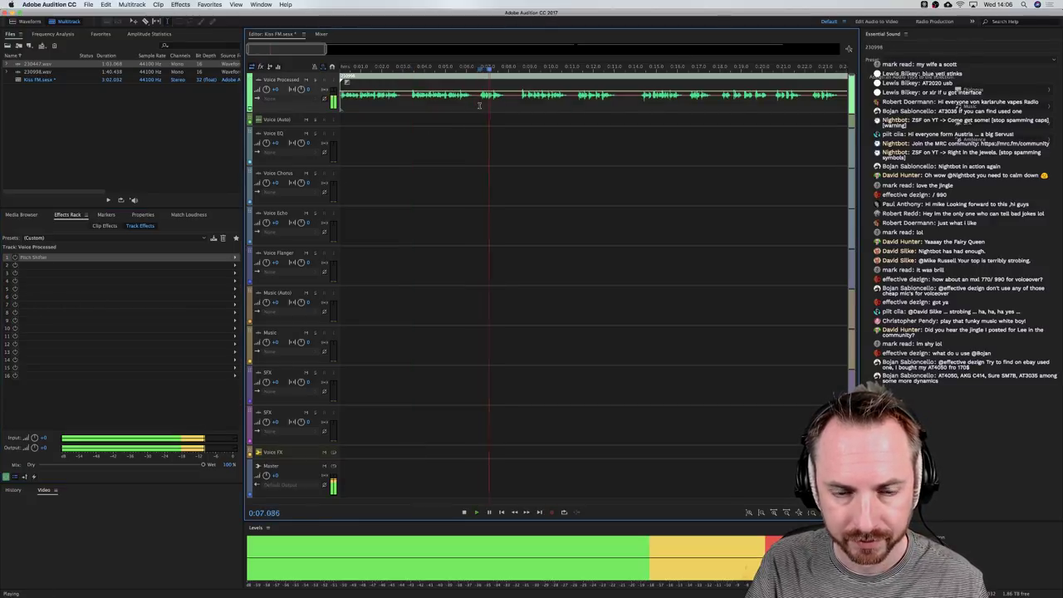
key("space")
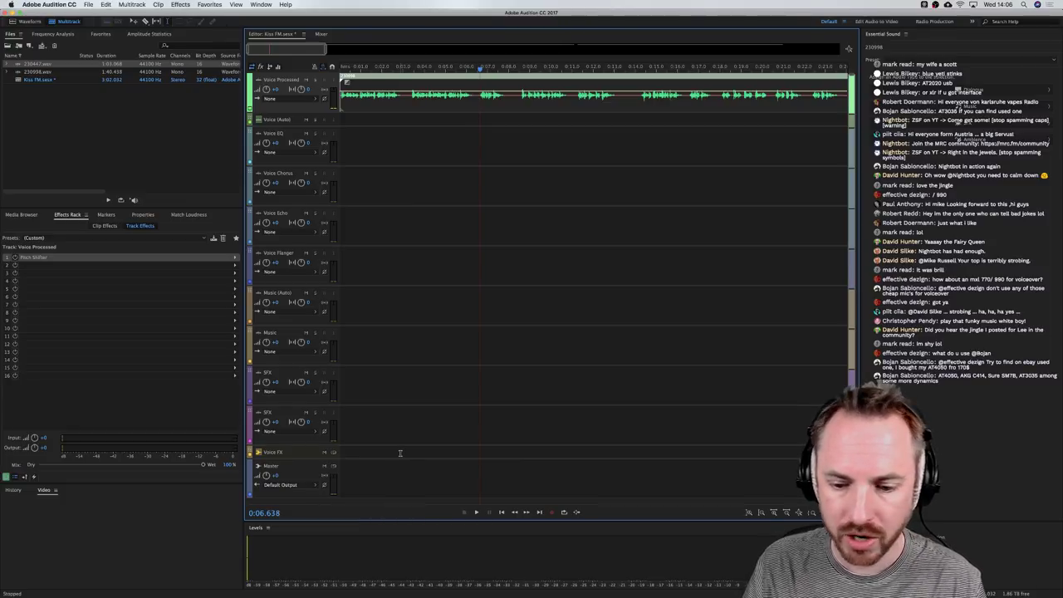
key("space")
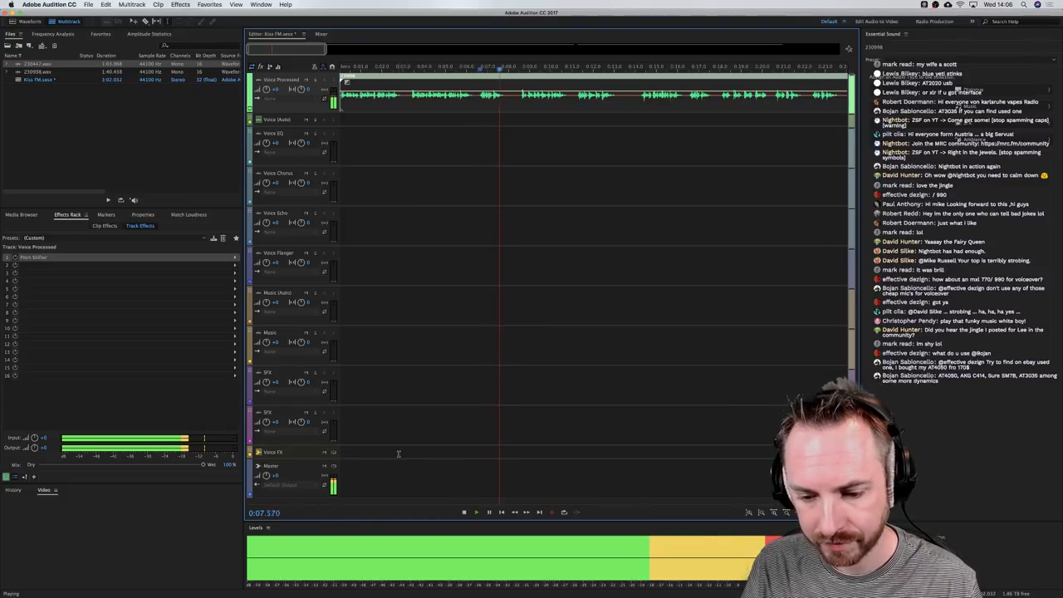
key("space")
Add a Distortion effect to slot 10 of the Voice FX bus
left_click(374, 453)
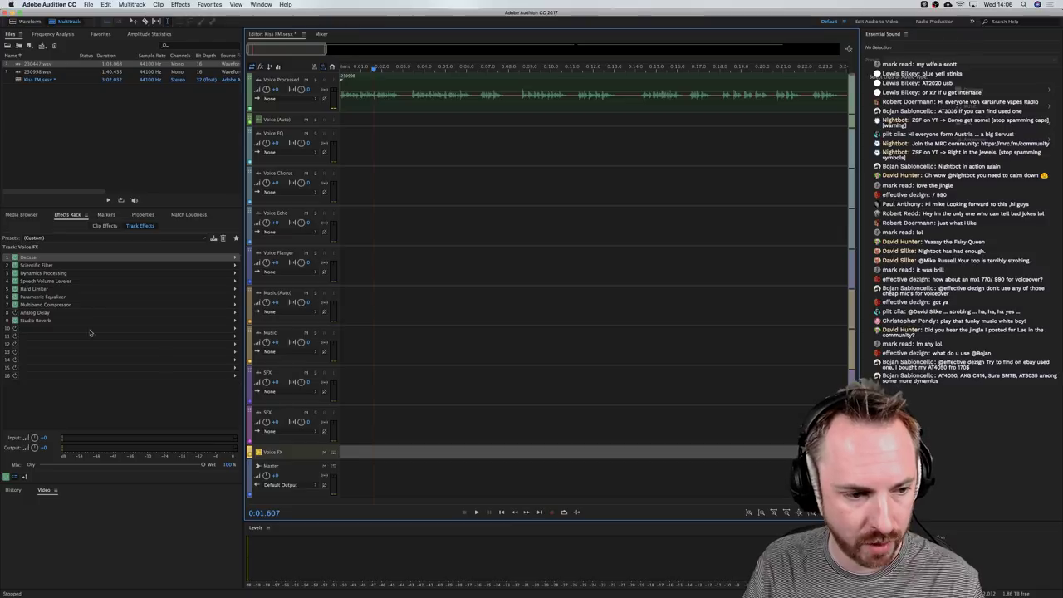
left_click(235, 330)
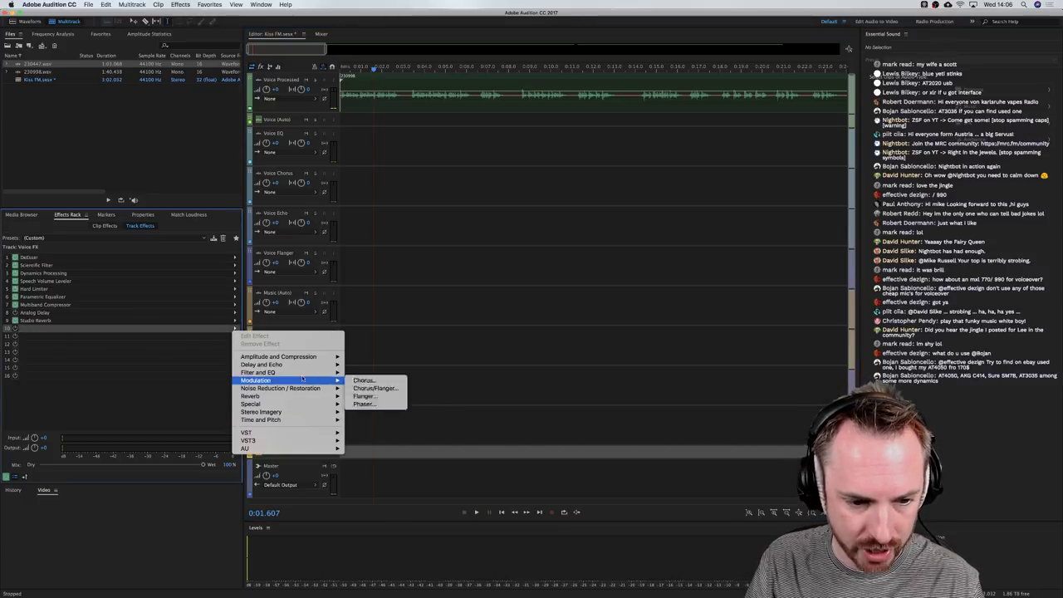
mouse_move(307, 357)
mouse_move(312, 404)
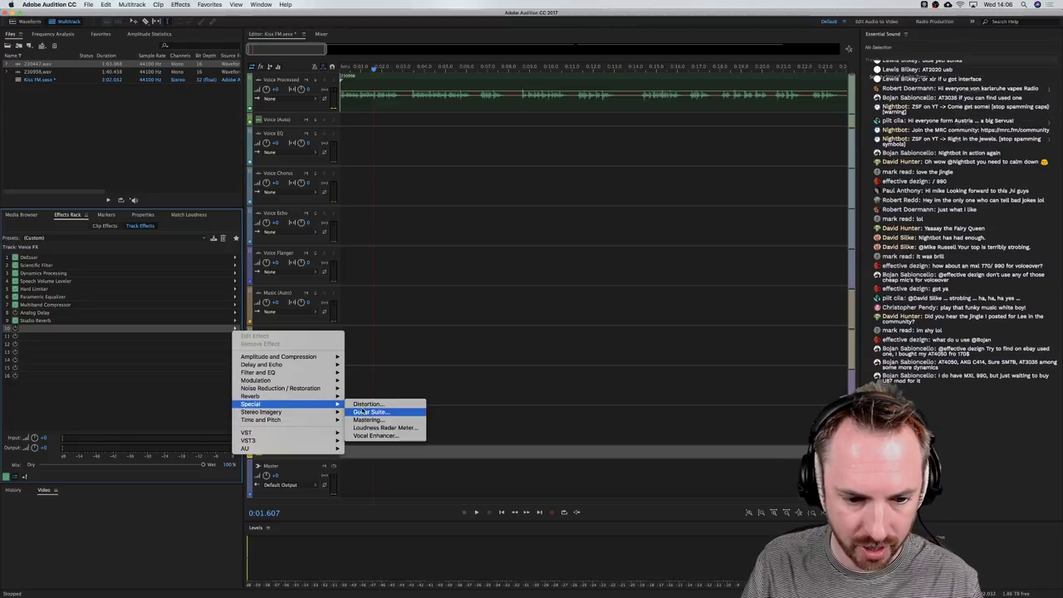
left_click(383, 405)
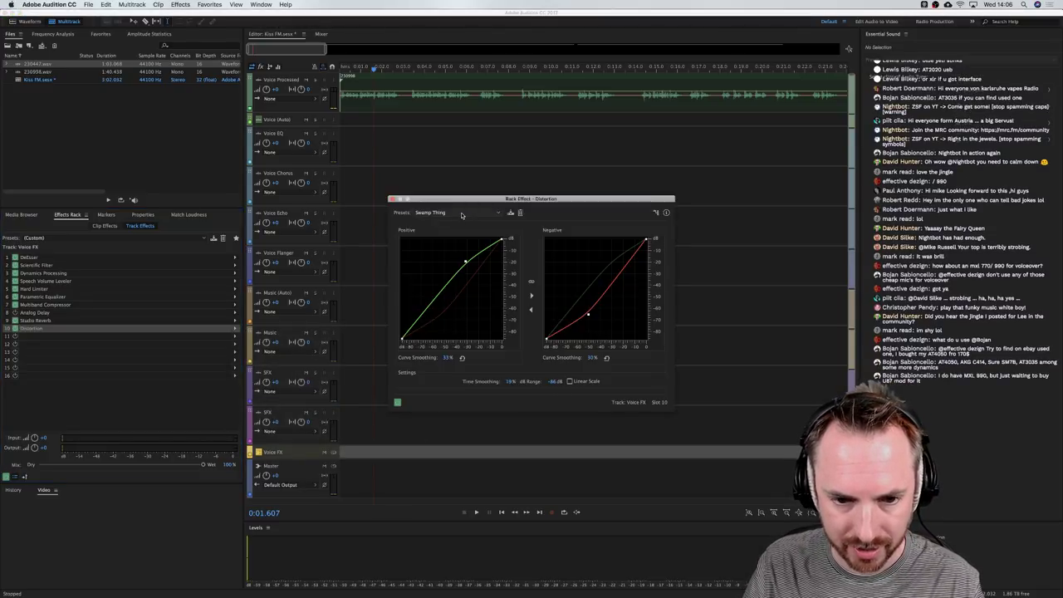
Play the voice with the Distortion effect's Swamp Thing preset, and reset the effect to its (Default) preset
left_click(480, 99)
key("space")
key("space")
left_click(462, 212)
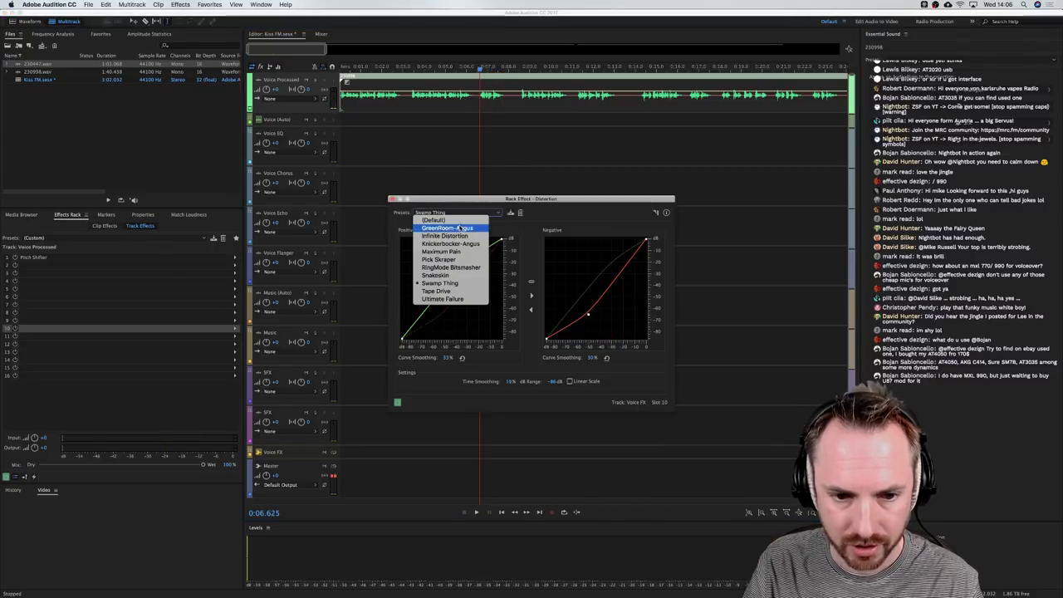
left_click(436, 219)
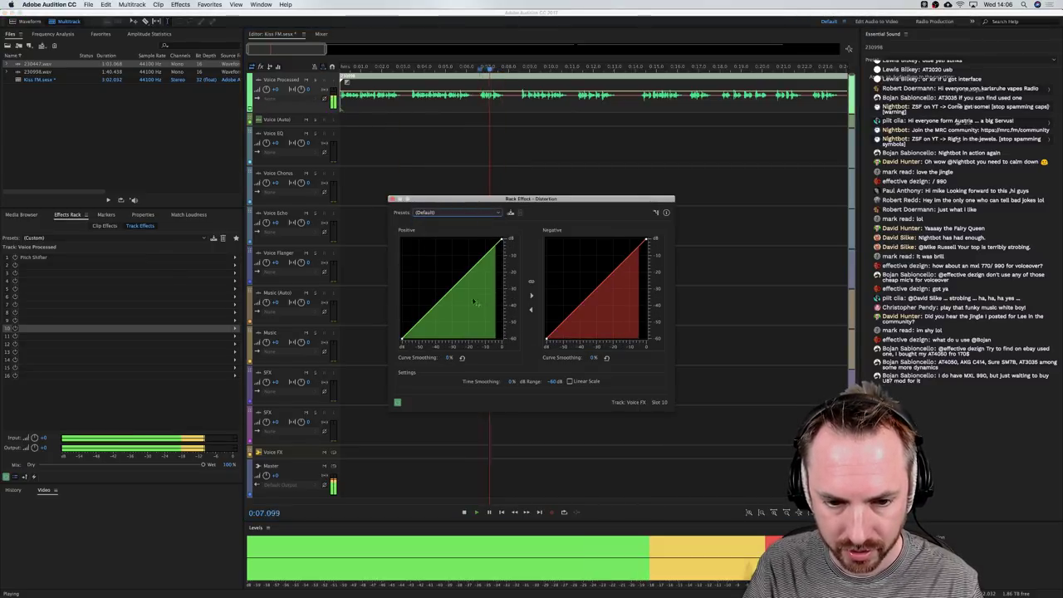
Add a point to the Distortion's Positive curve and raise it slightly near the loud end while replaying the voice
key("space")
key("space")
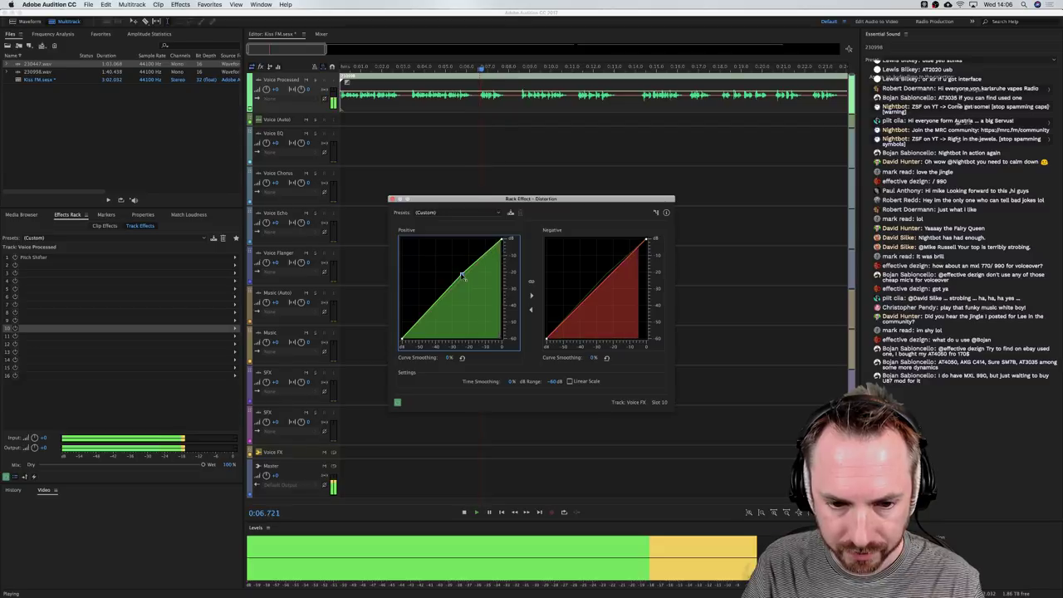
left_click_drag(462, 277, 486, 248)
key("space")
key("space")
key("space")
key("space")
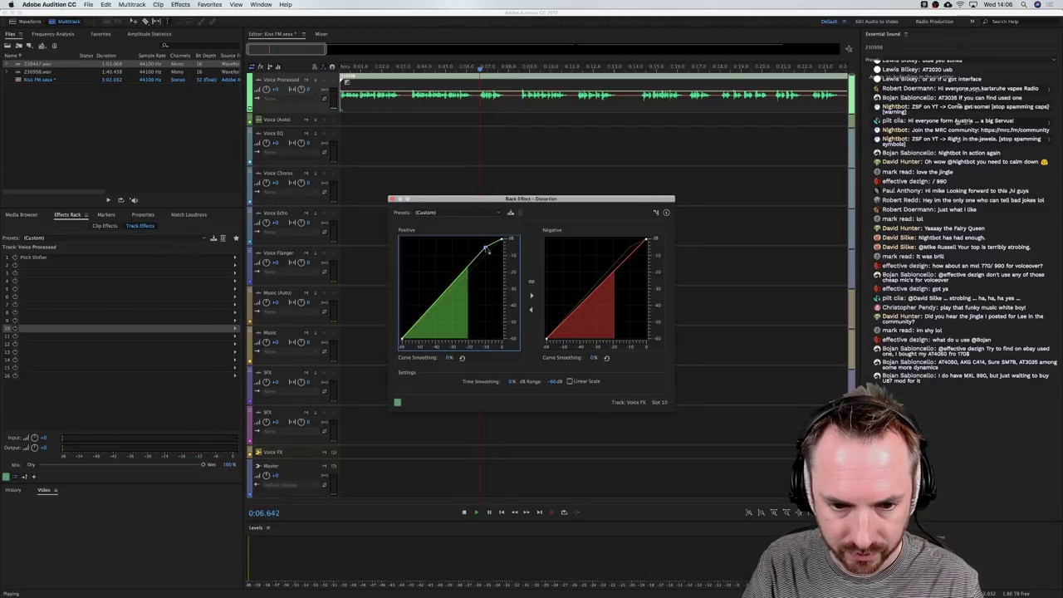
key("space")
key("space")
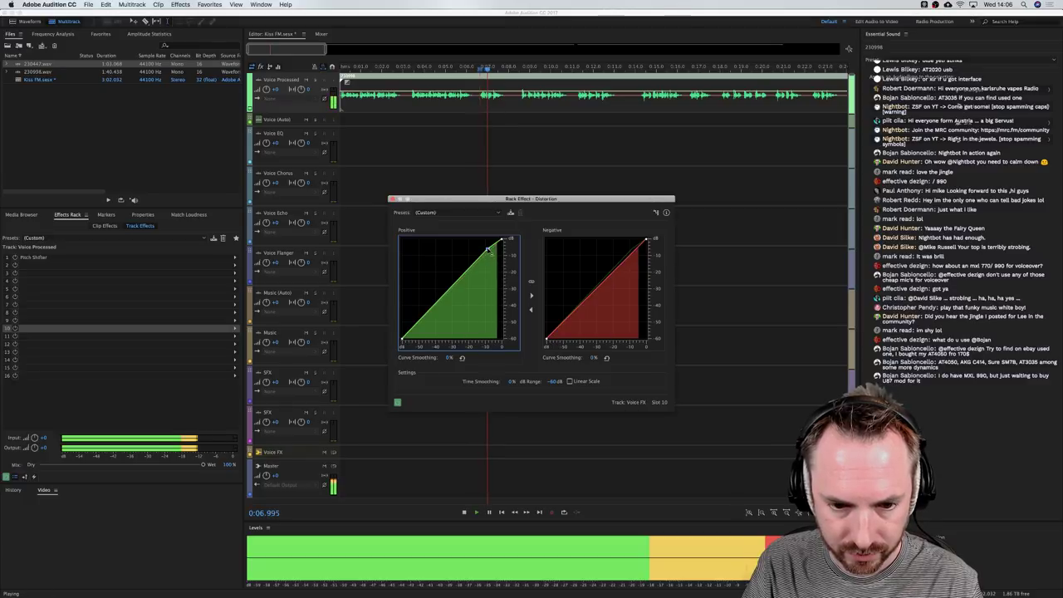
key("space")
key("space")
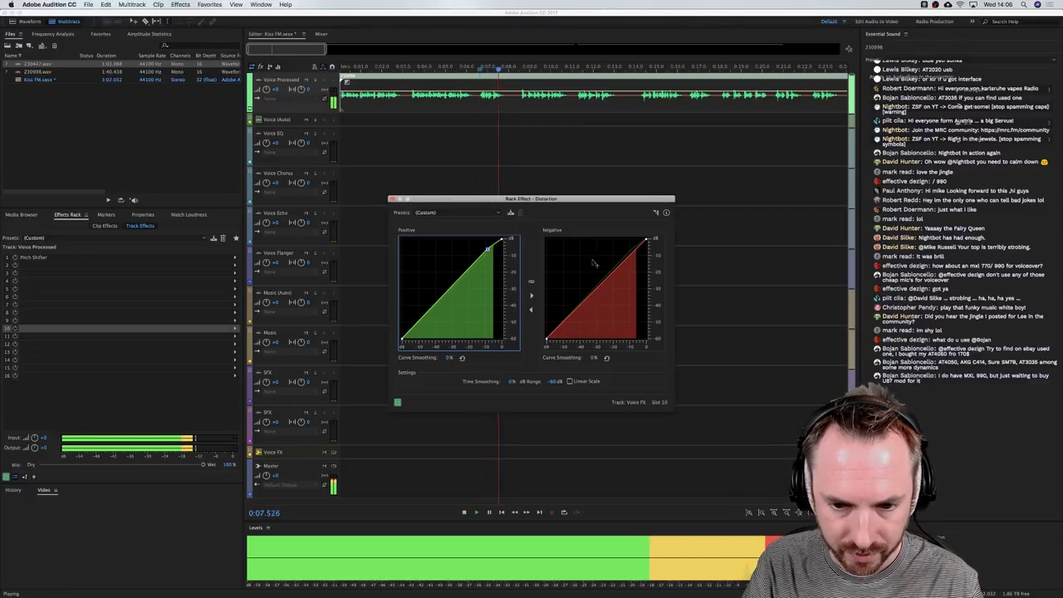
key("space")
Add a point to the Distortion's Negative curve at about -18 dB input and -16 dB output while replaying the voice
left_click(630, 259)
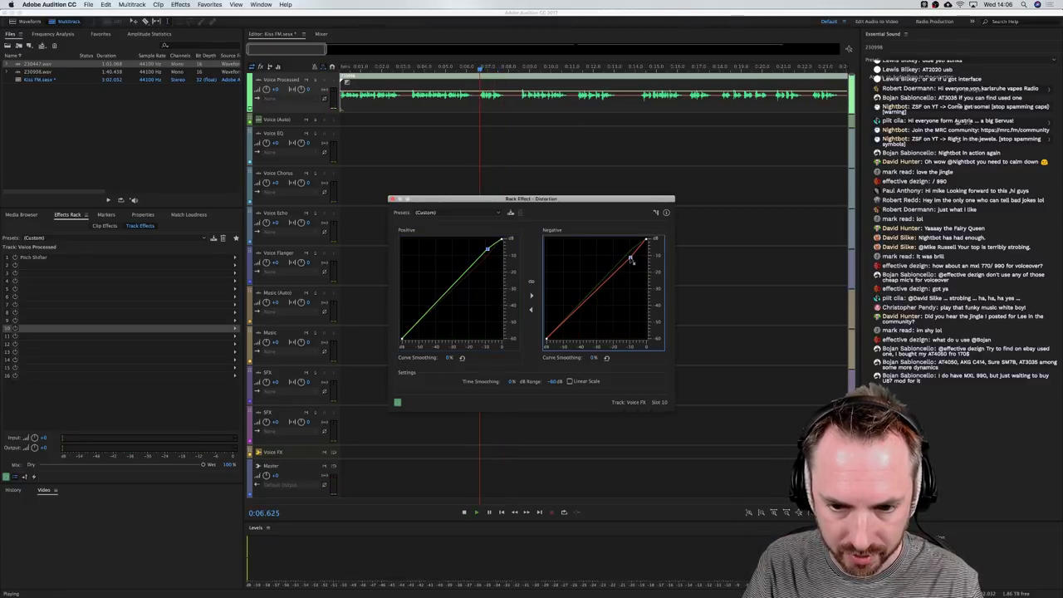
key("space")
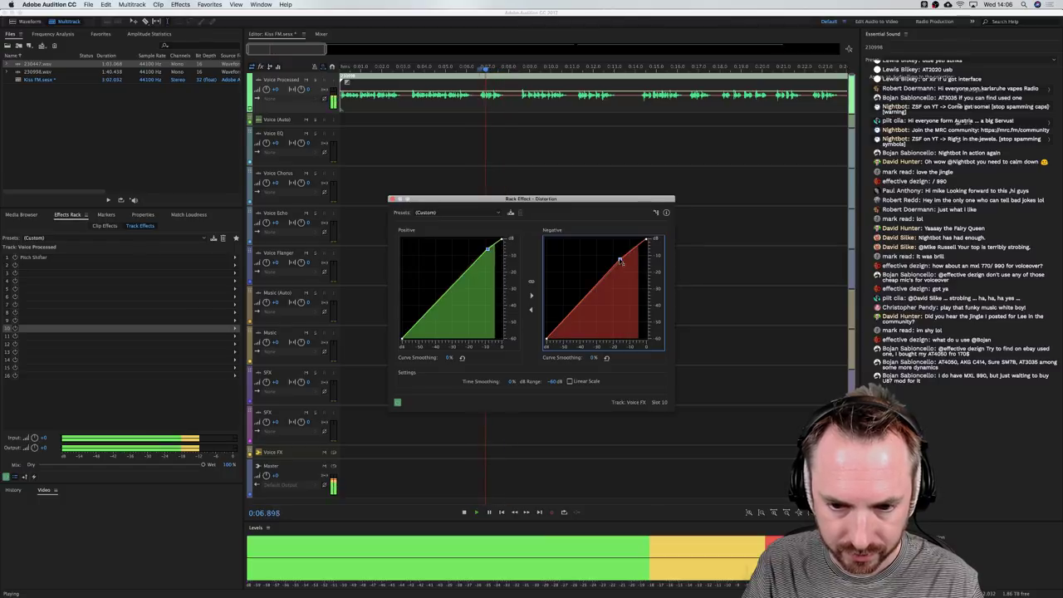
key("space")
left_click_drag(629, 258, 616, 266)
key("space")
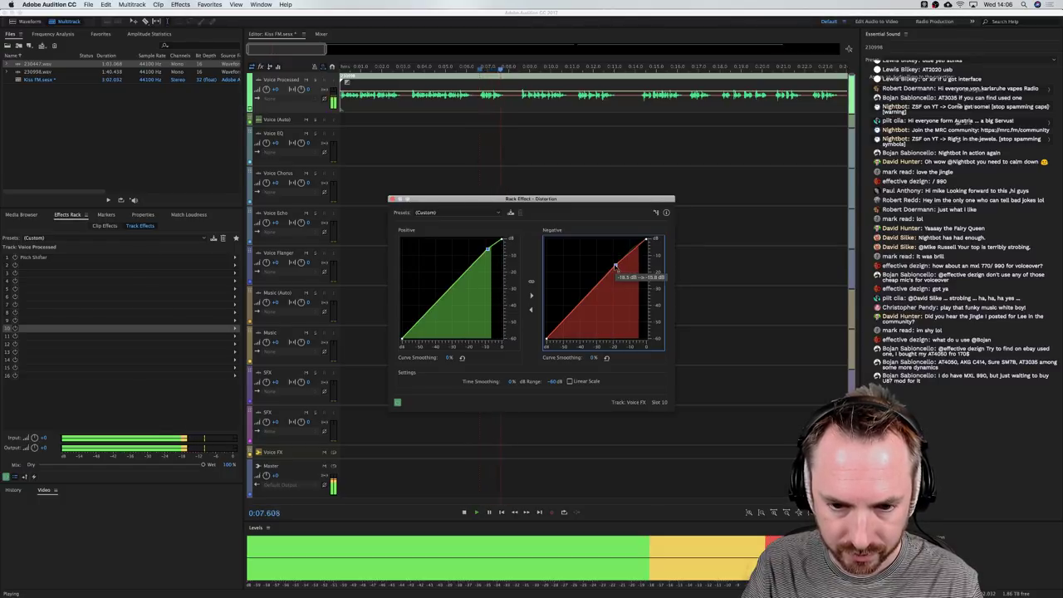
key("space")
key("space")
key("space")
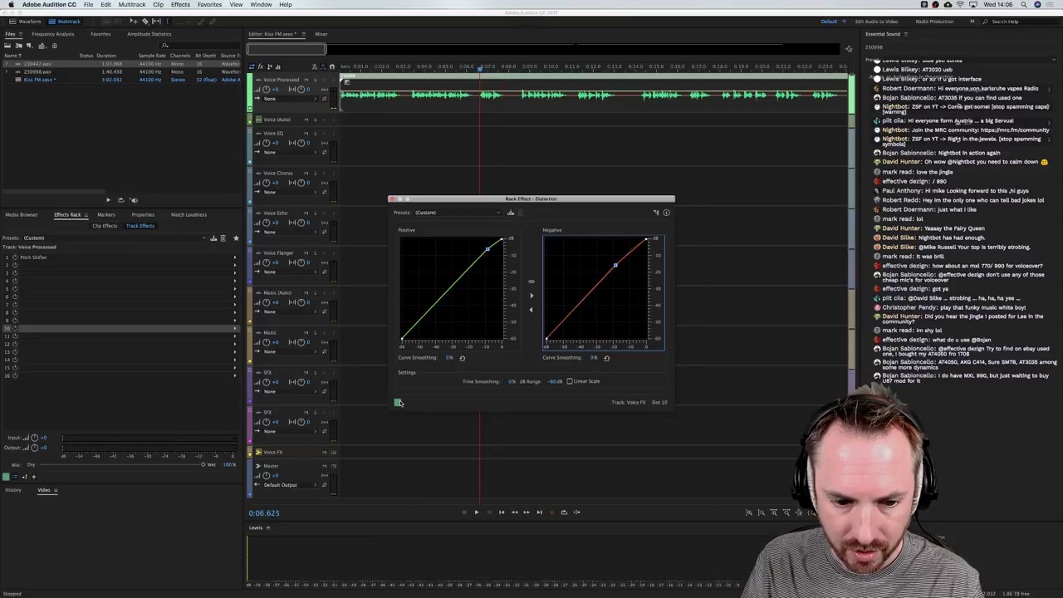
Compare the sound of the voice with the Distortion effect bypassed and enabled, and close its settings
left_click(397, 403)
key("space")
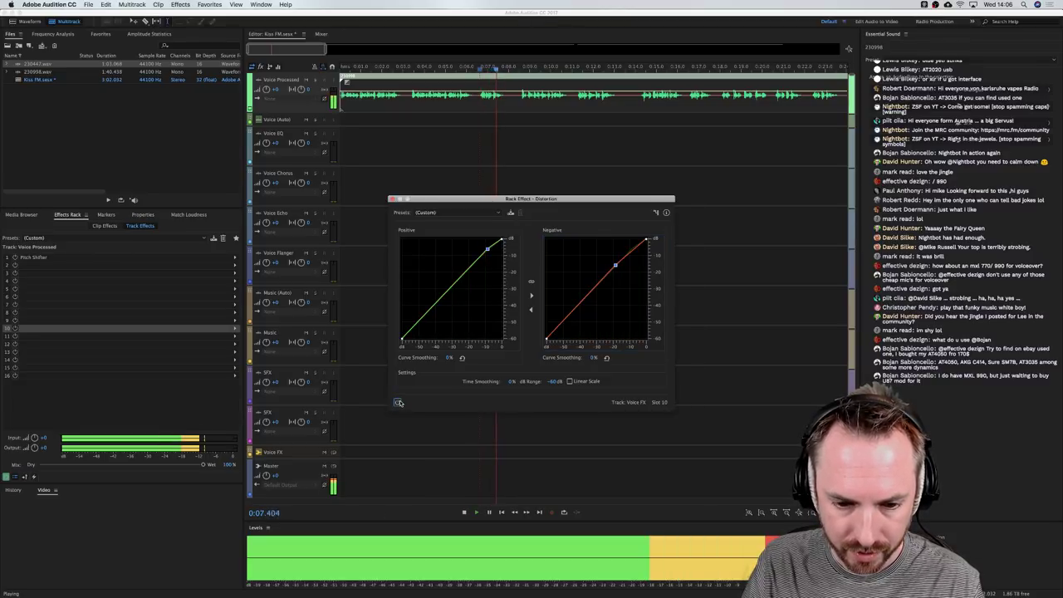
key("space")
key("space")
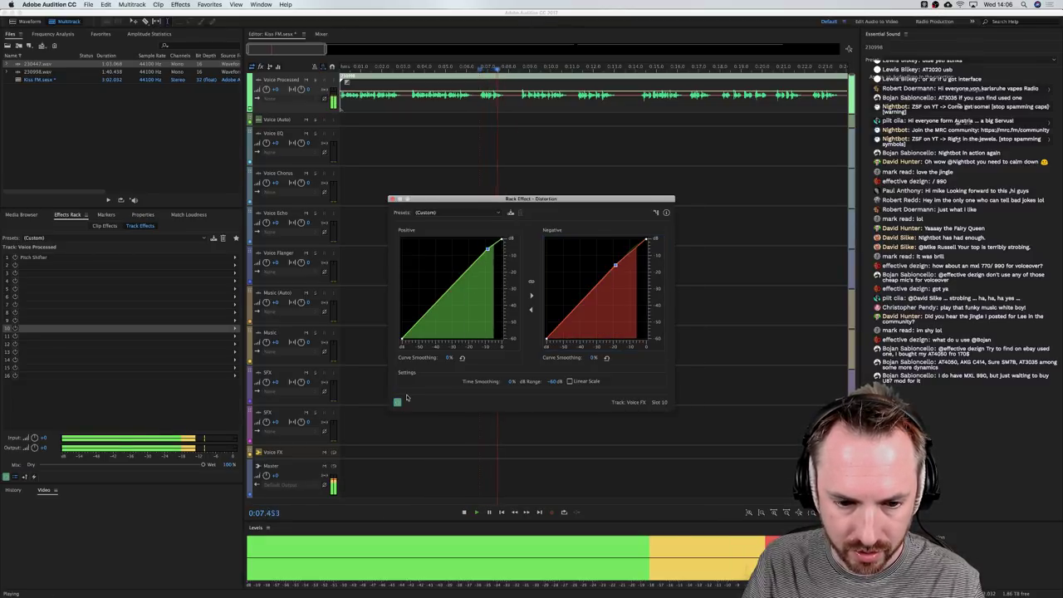
key("space")
left_click(391, 200)
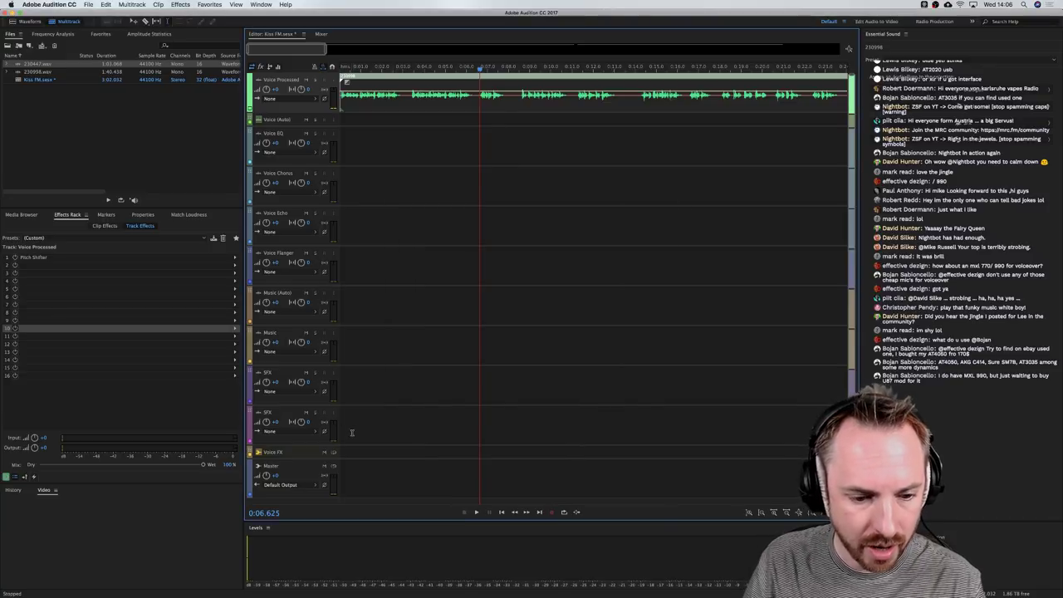
Move the Distortion effect between the Parametric Equalizer and Multiband Compressor on the Voice FX bus, and play the voice
left_click(478, 448)
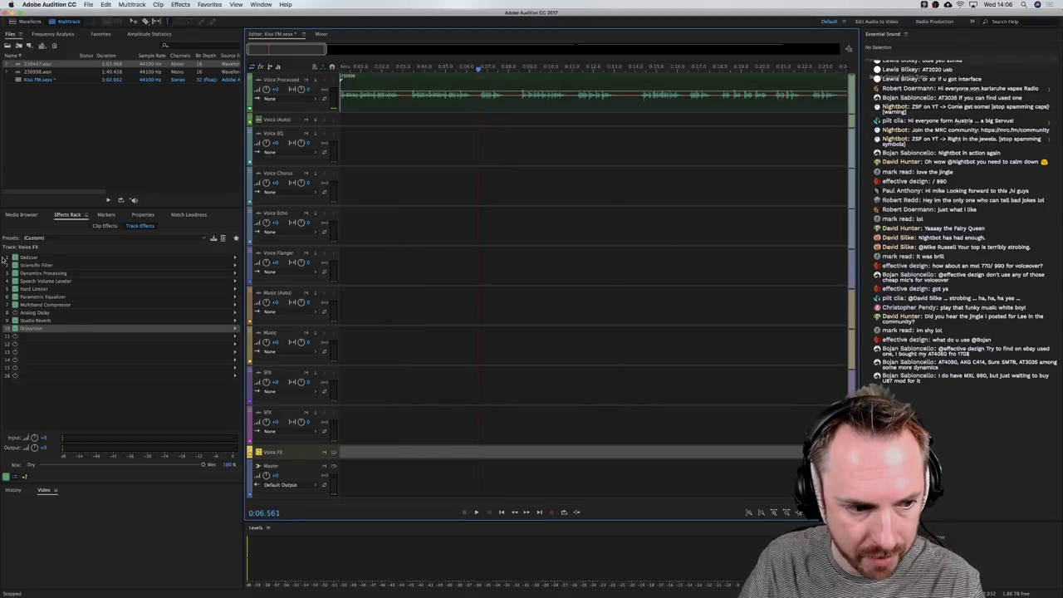
left_click_drag(29, 329, 64, 303)
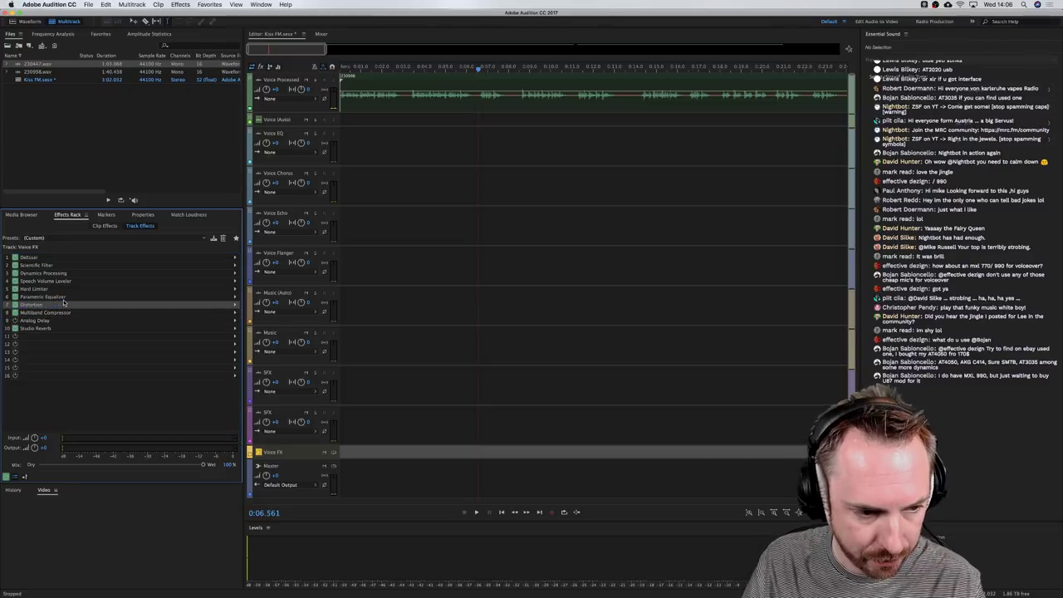
key("space")
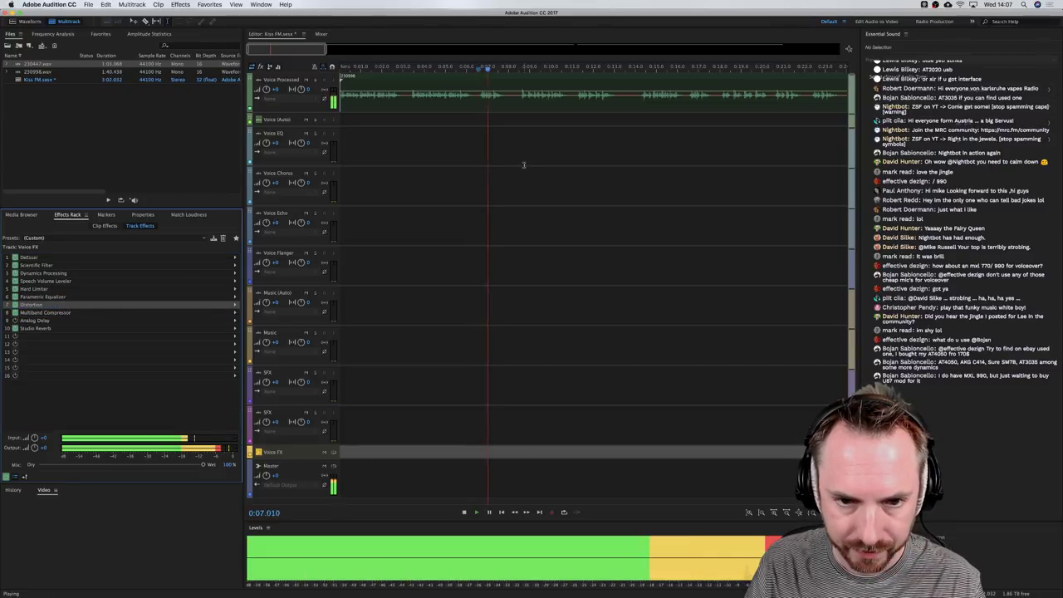
key("space")
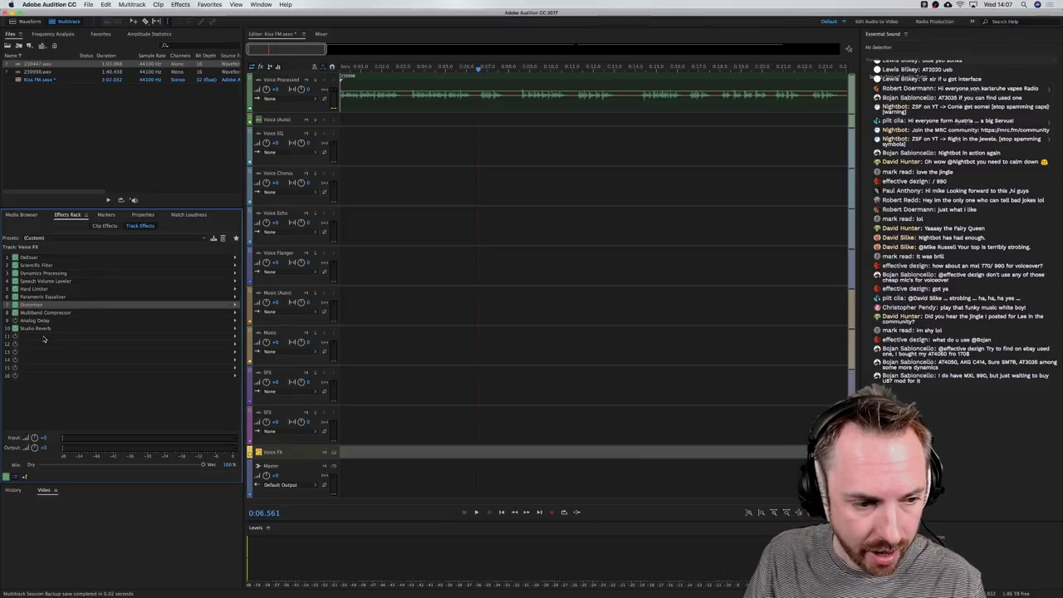
Add a Mastering effect to slot 11 of the Voice FX bus and apply its (Default) preset
left_click(234, 336)
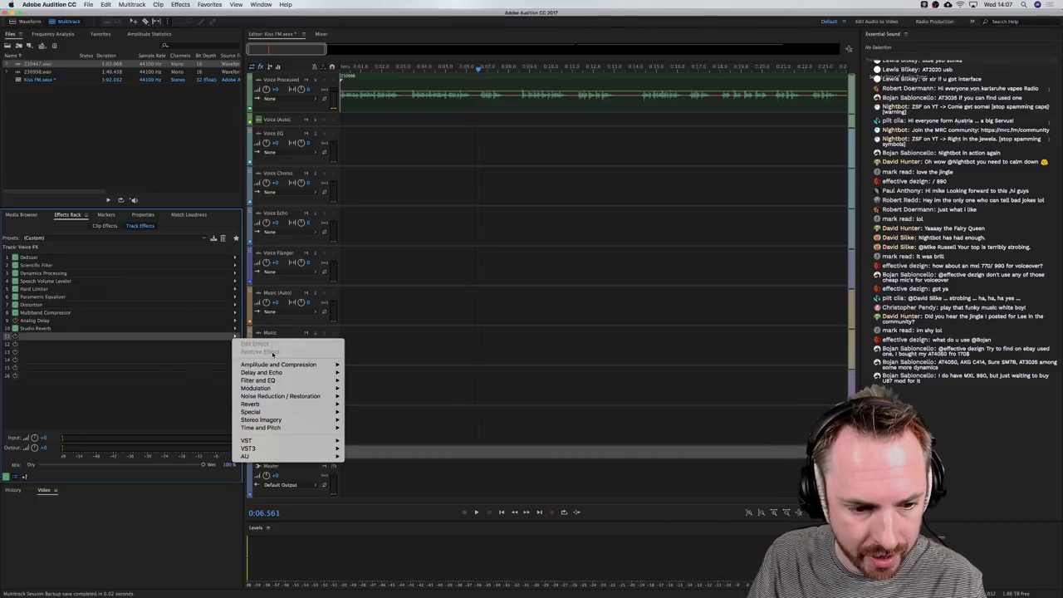
mouse_move(307, 412)
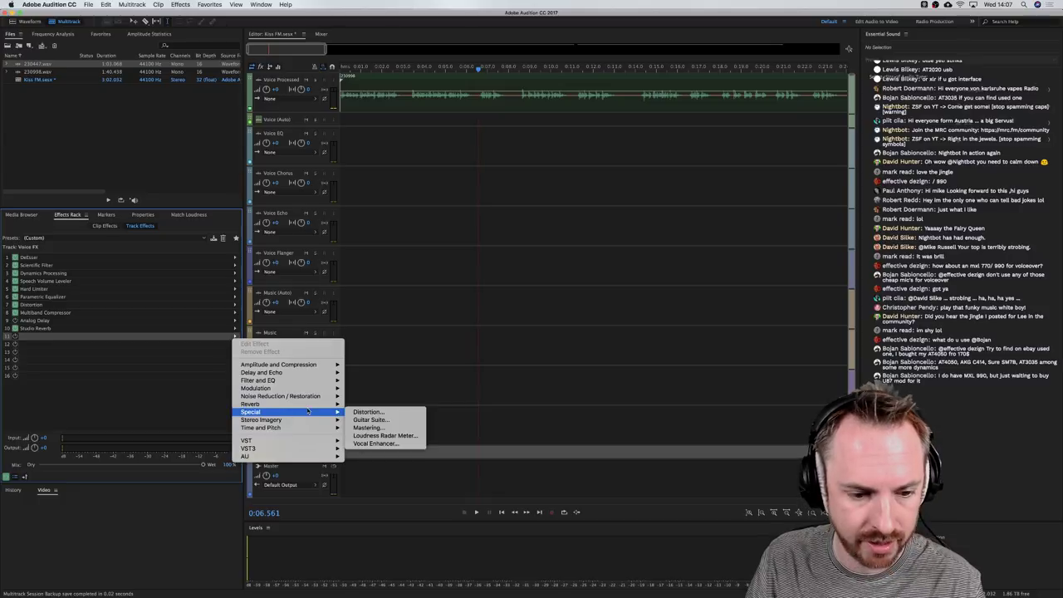
left_click(365, 427)
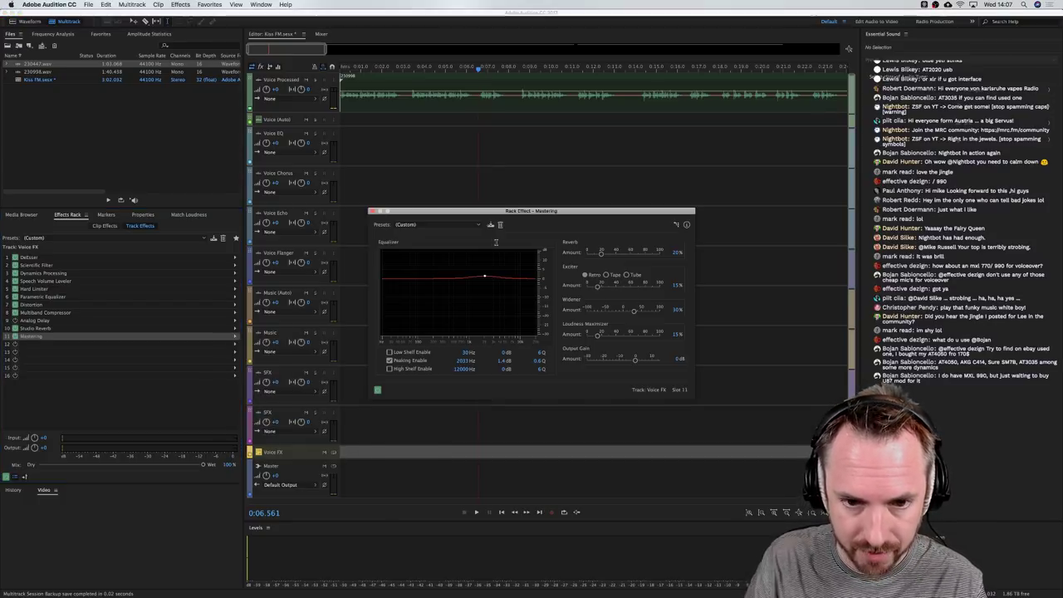
left_click(438, 225)
left_click(416, 232)
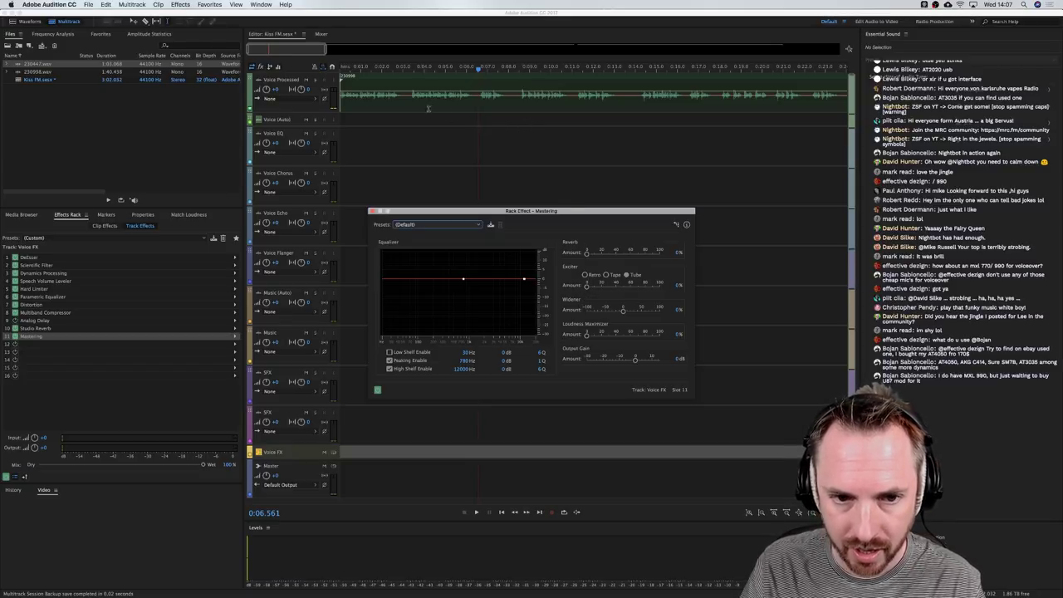
Set the Mastering effect's Tube exciter amount to 40% while playing the voice, and close its settings
left_click(521, 104)
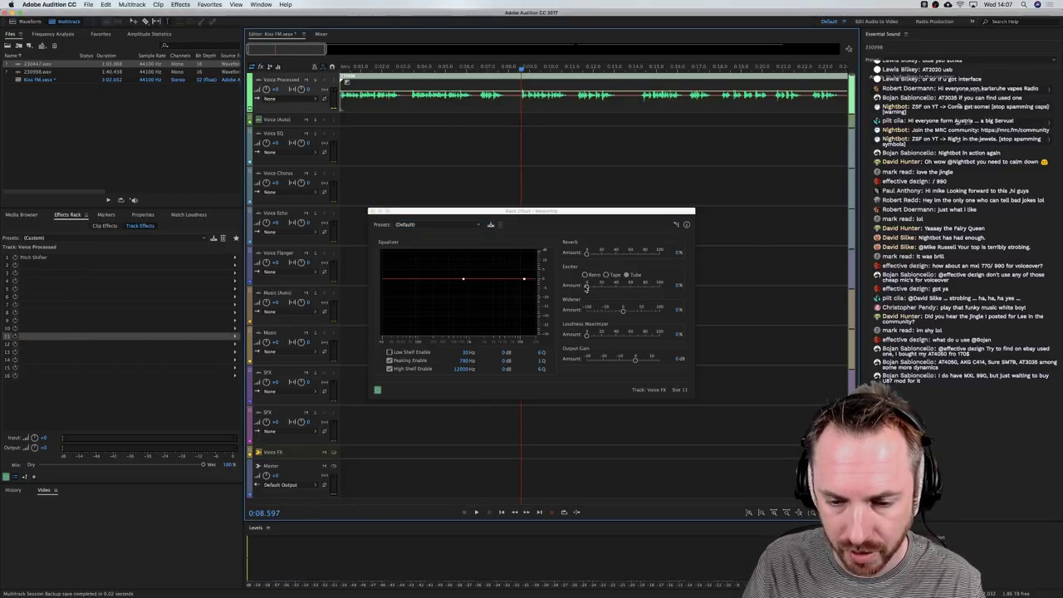
key("space")
mouse_move(586, 287)
left_mouse_down()
mouse_move(639, 290)
mouse_move(587, 288)
left_mouse_up()
key("space")
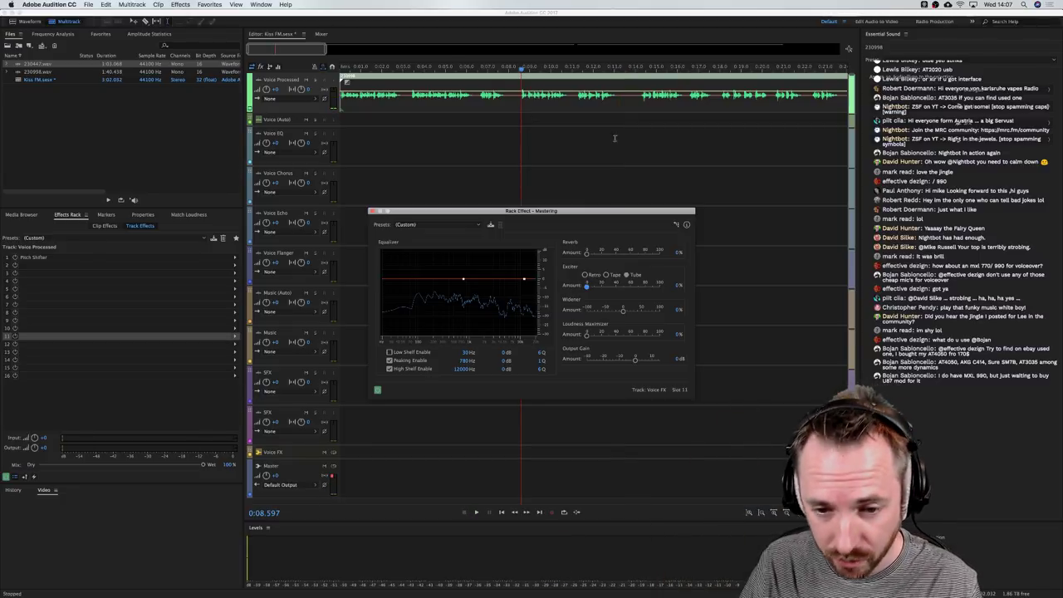
key("space")
left_click_drag(613, 288, 617, 289)
key("space")
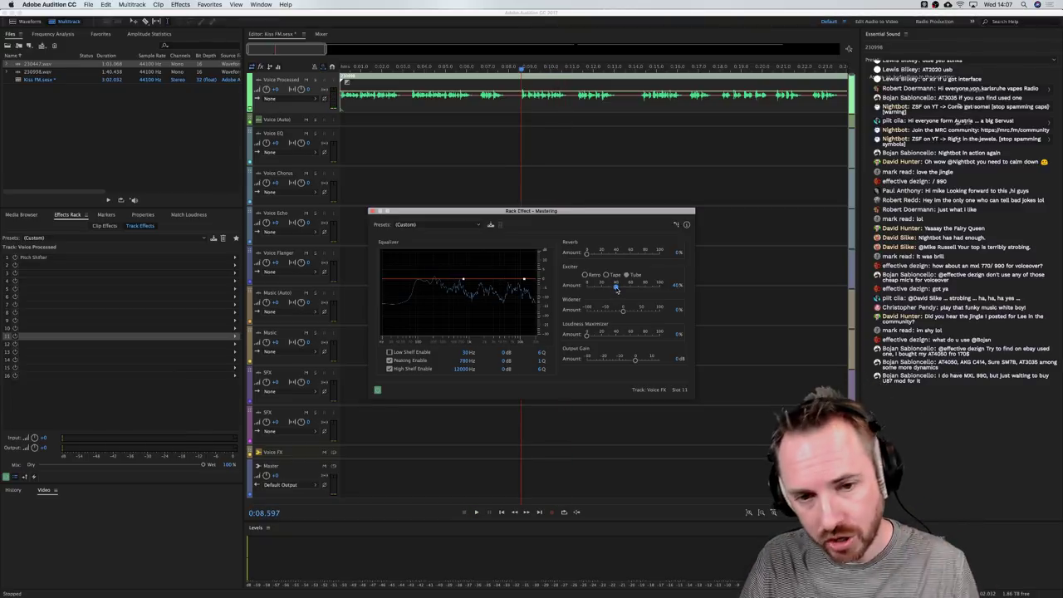
left_click(372, 212)
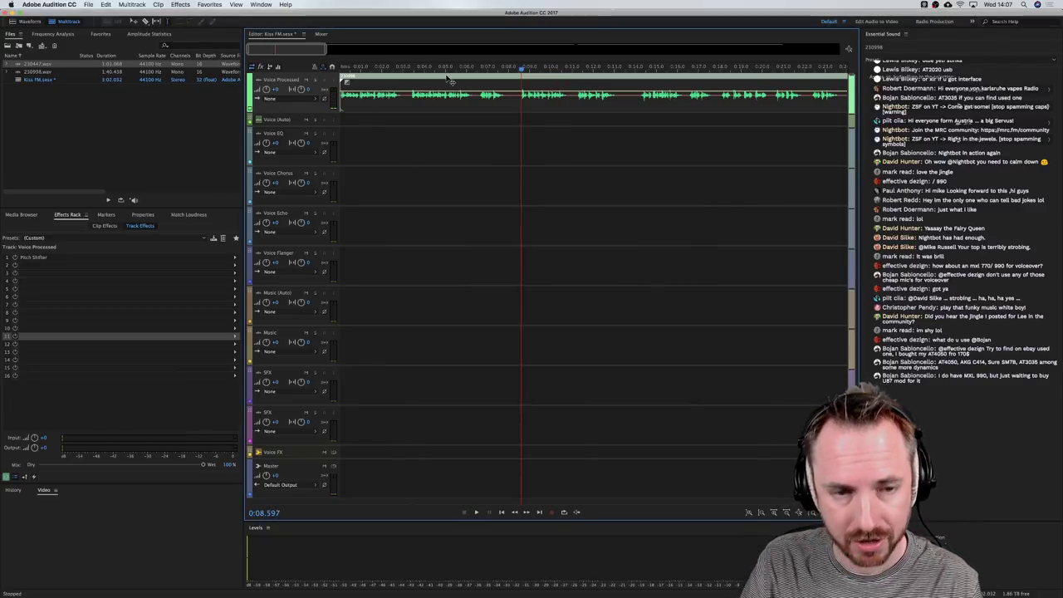
Preview Alv11 FX wTail 01.wav from the Alv11 media folder and place it on the first SFX track at about 8 s
scroll(405, 65, "down", 3)
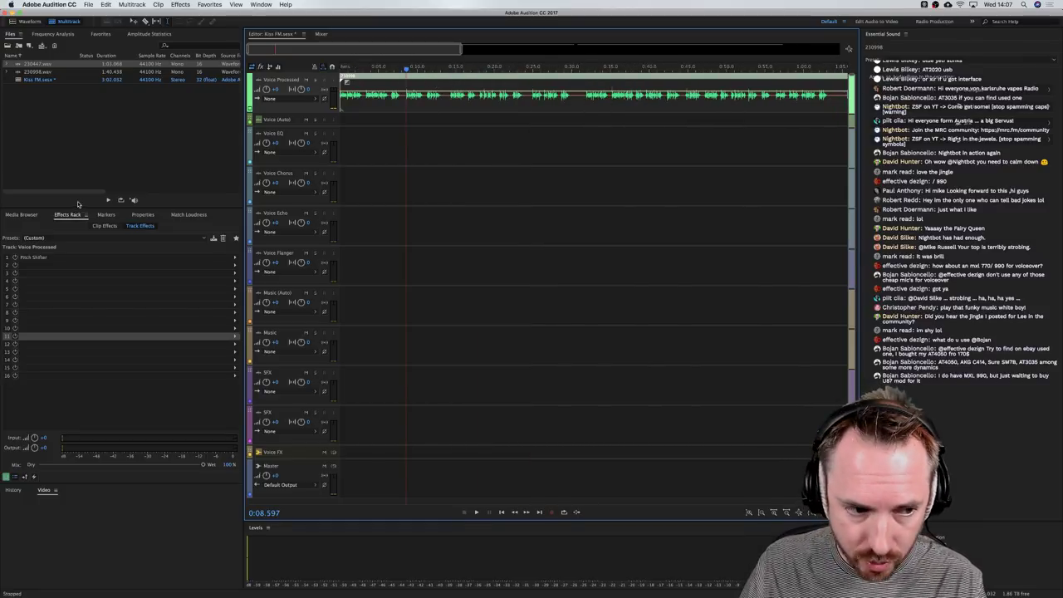
left_click(23, 215)
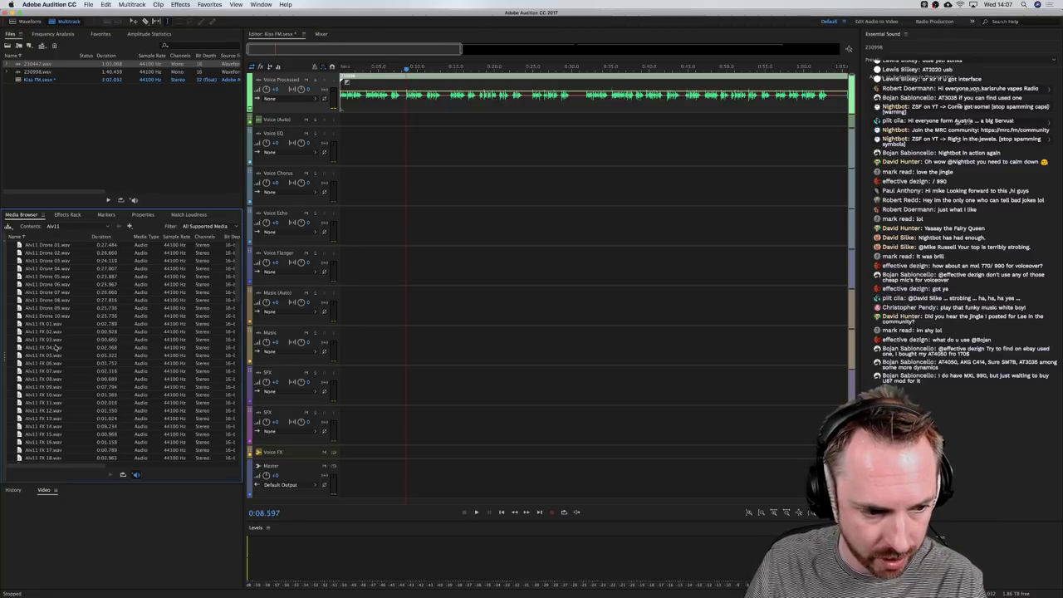
scroll(68, 364, "down", 10)
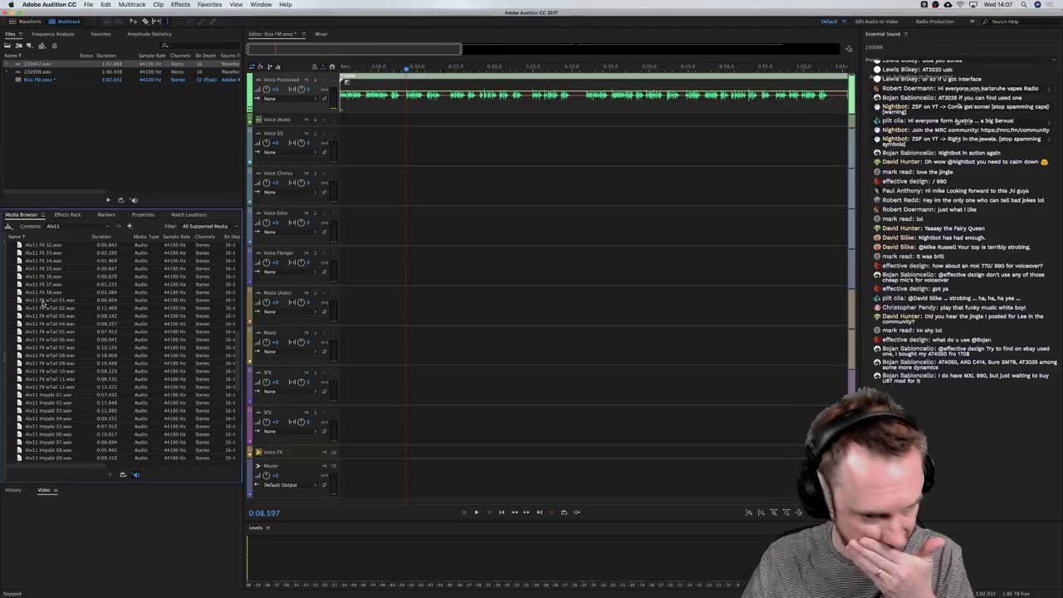
scroll(42, 303, "down", 1)
left_click(40, 293)
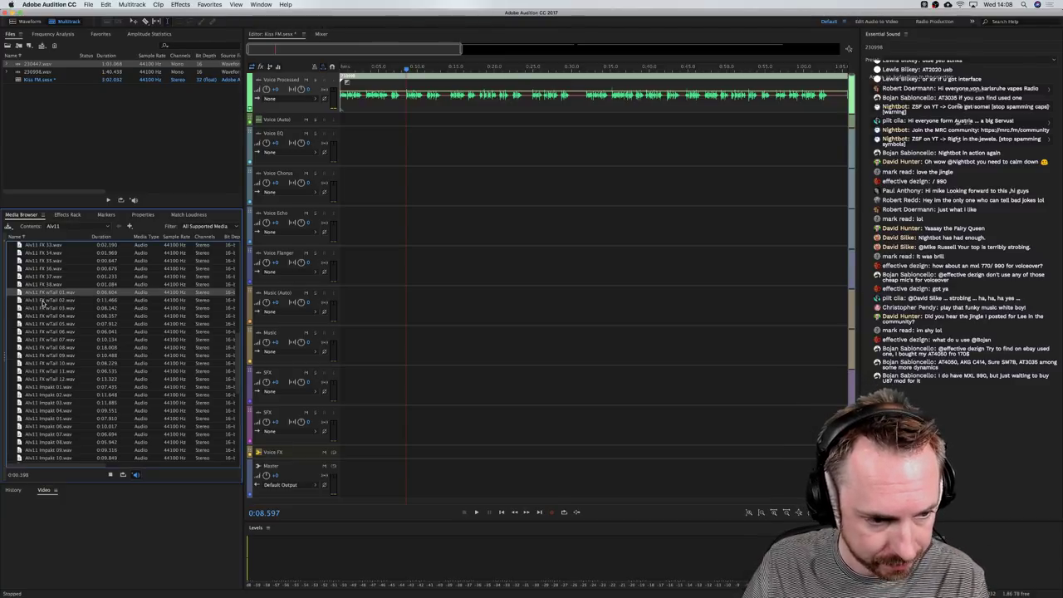
left_click_drag(40, 293, 408, 375)
left_click(401, 339)
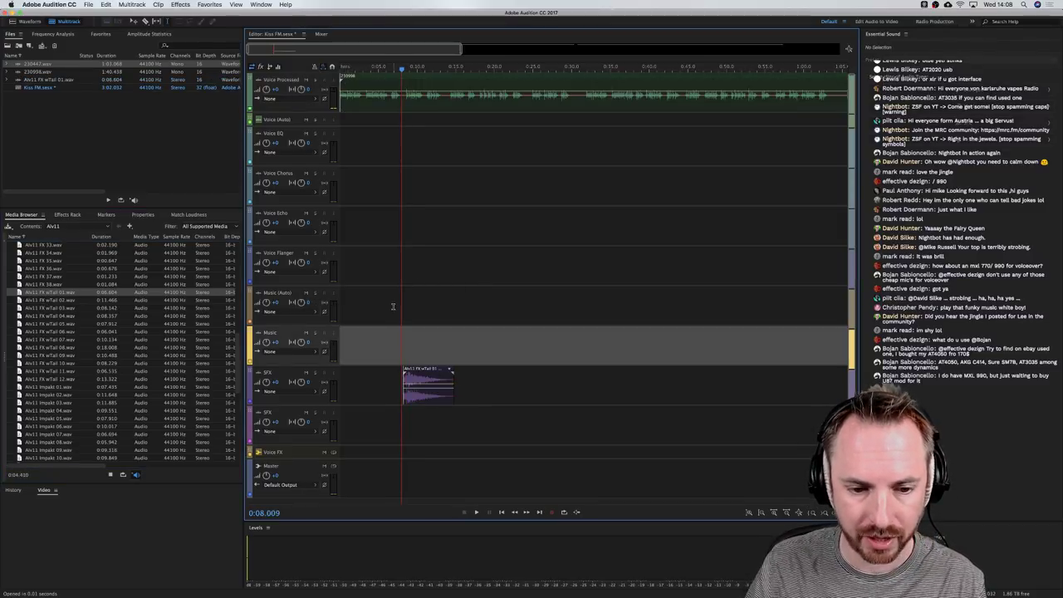
Split the Voice Processed clip at about 8 s and move its remaining part to start at about 11.8 s
scroll(399, 67, "up", 3)
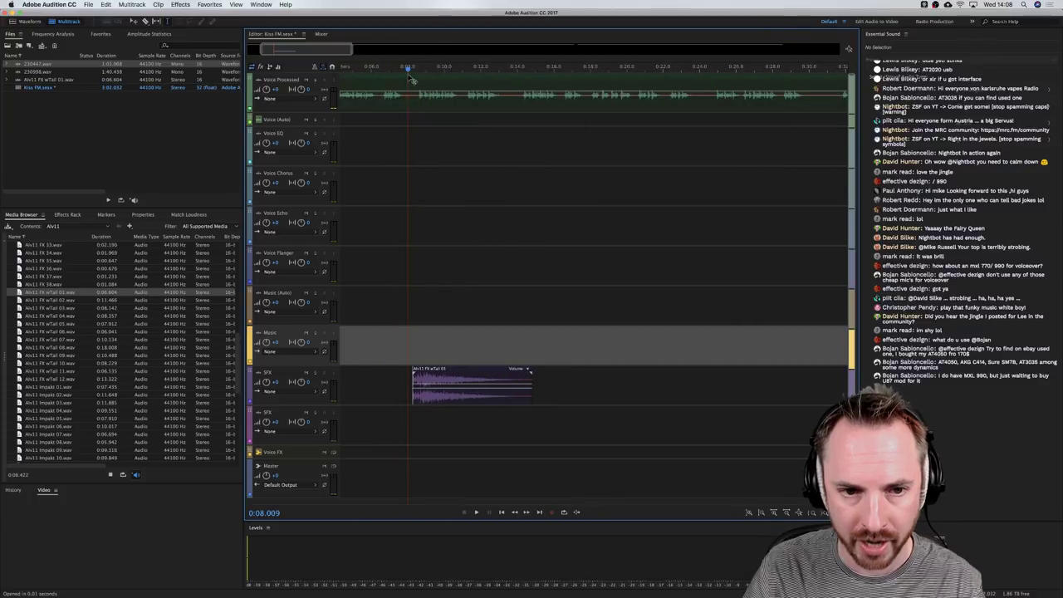
left_click_drag(414, 97, 486, 76)
key("Delete")
left_click(398, 141)
left_click(482, 139)
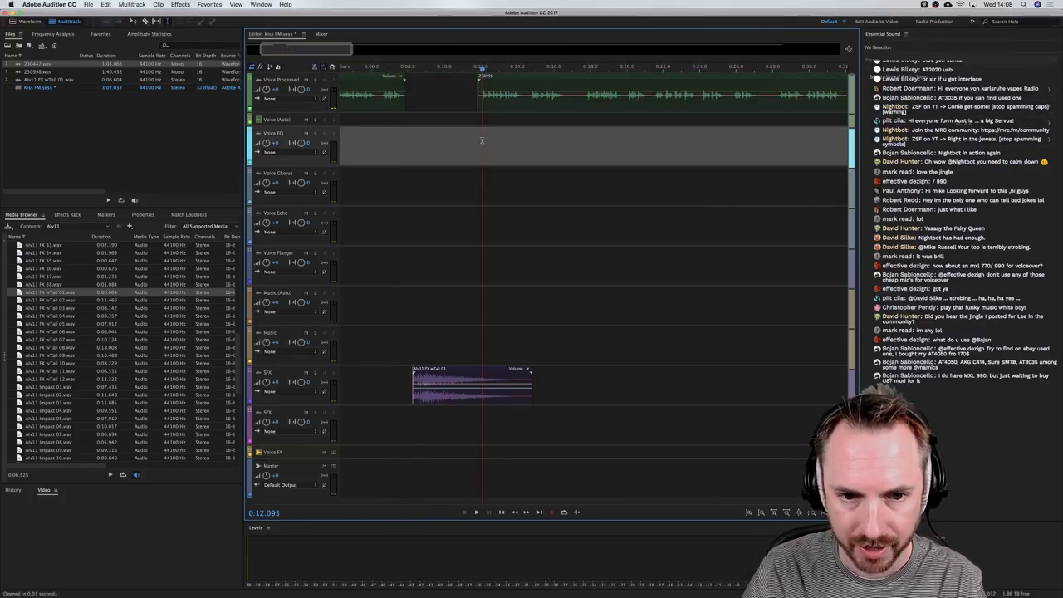
Move the Alv11 FX wTail 01 clip so its peak lines up with the voice at about 12.1 s, and play the result
left_click_drag(442, 378, 502, 379)
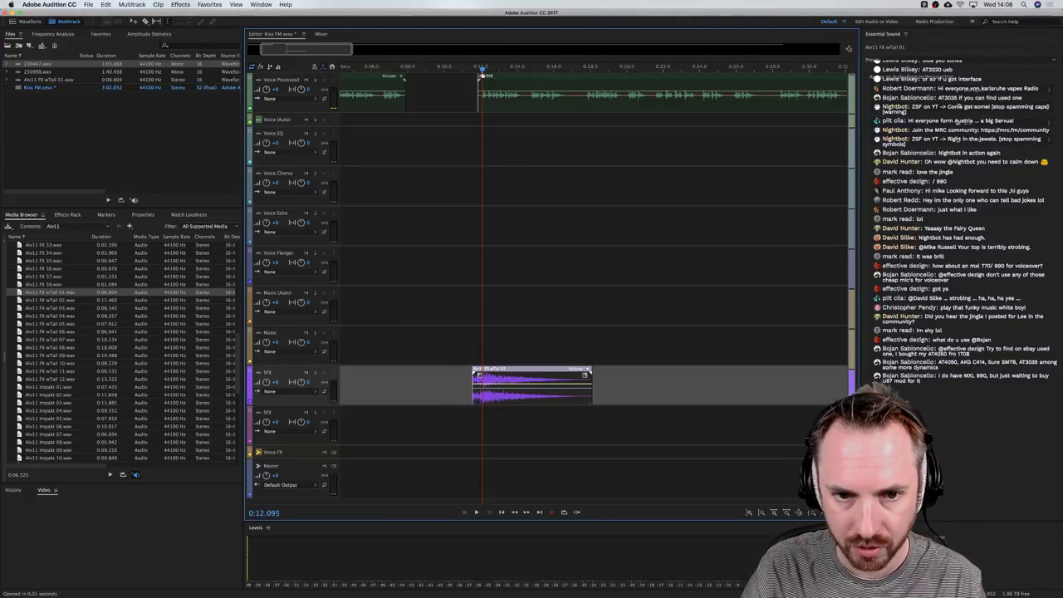
scroll(482, 73, "up", 5)
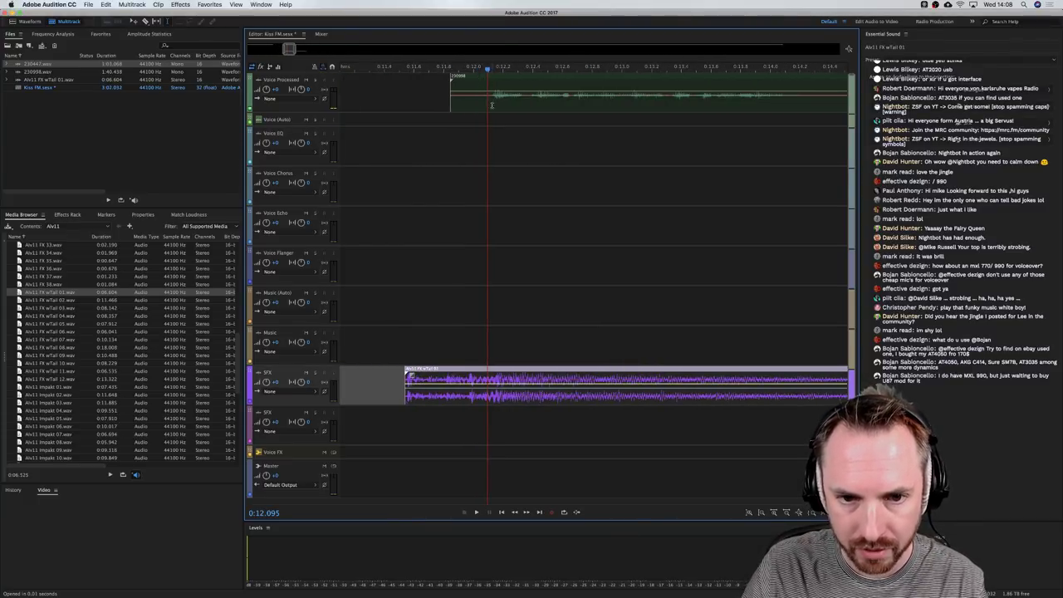
left_click(492, 105)
left_click_drag(497, 395, 494, 390)
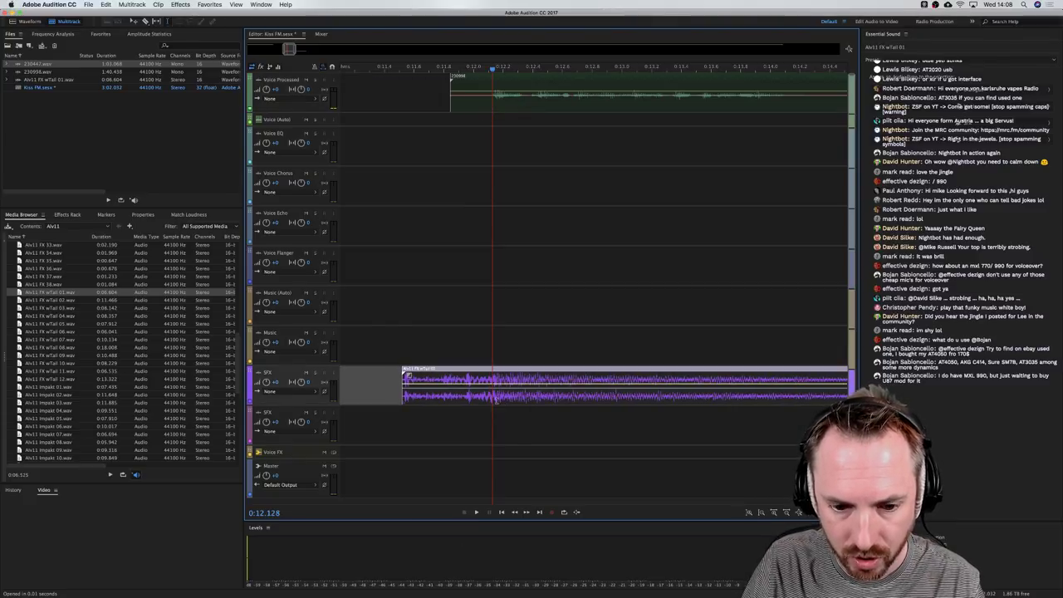
key("space")
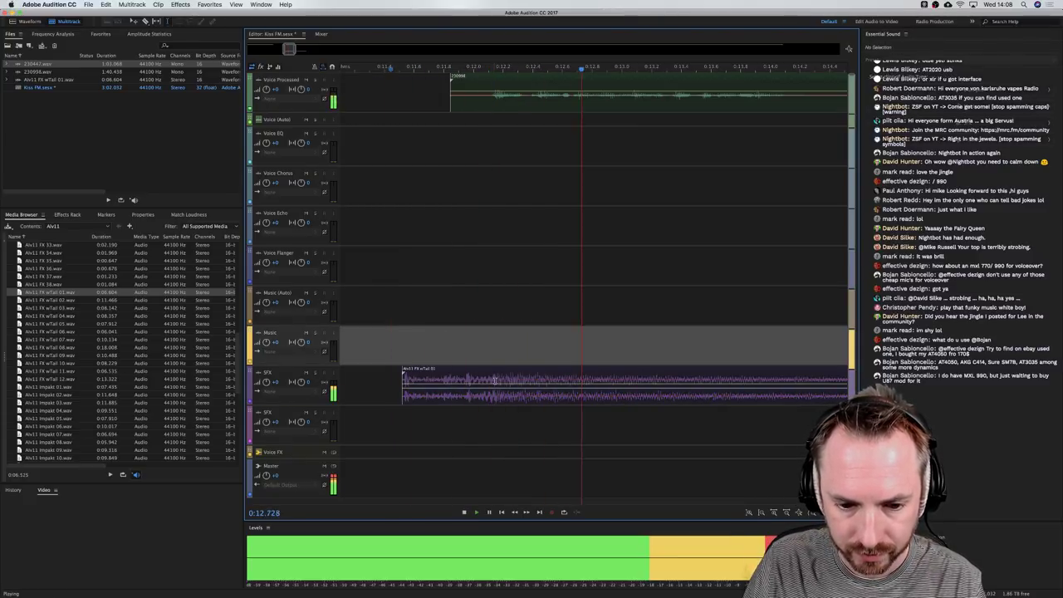
key("space")
key("space")
key("space")
Shift the Alv11 FX wTail 01 clip earlier to start at about 10.9 s, and play it with the voice
left_click_drag(494, 379, 430, 379)
left_click(419, 338)
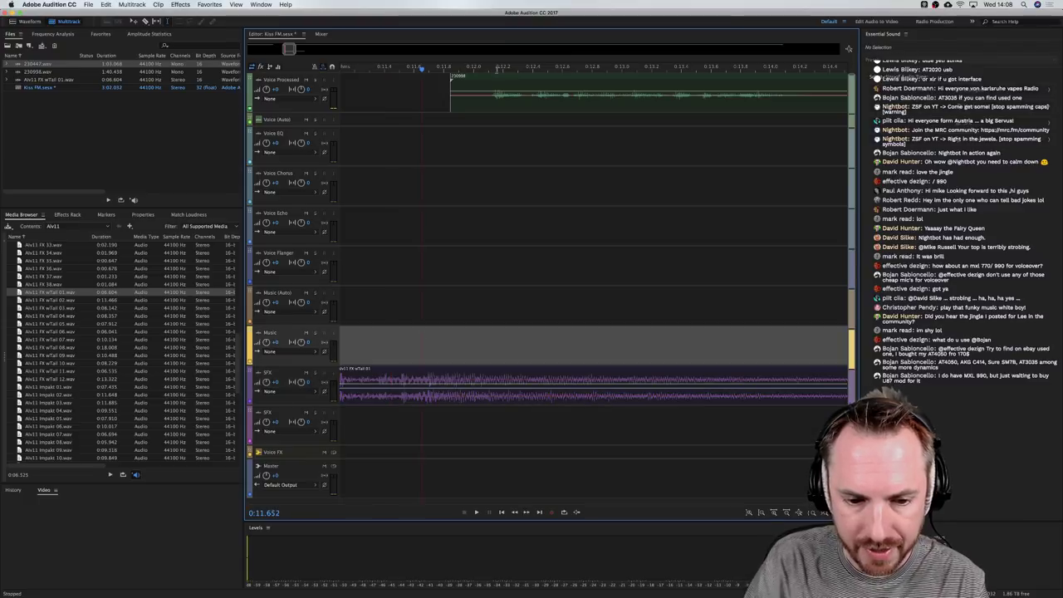
scroll(446, 72, "down", 3)
left_click(404, 176)
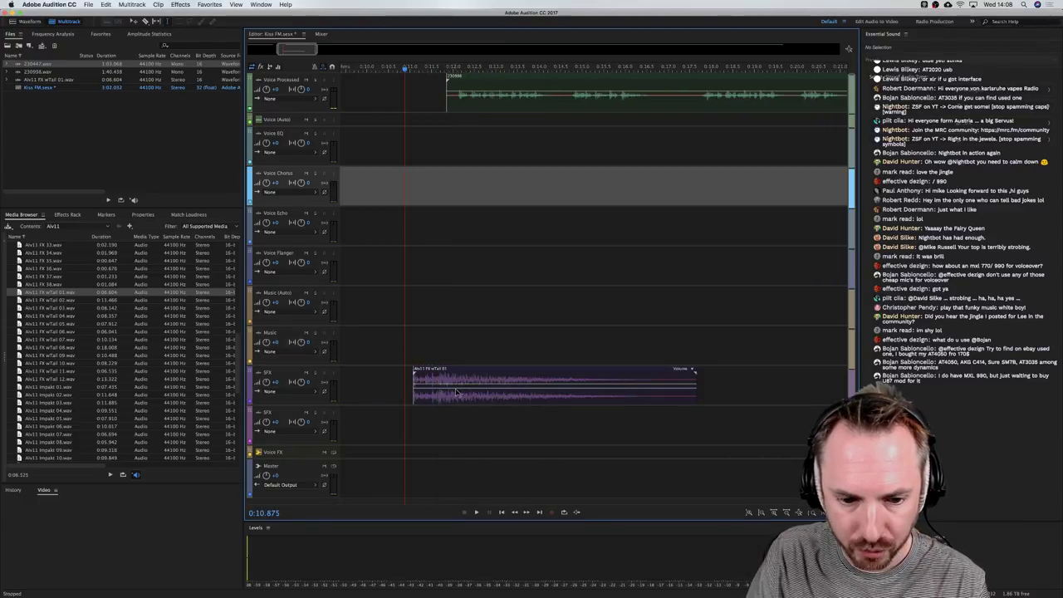
left_click_drag(451, 396, 438, 401)
key("space")
key("space")
key("space")
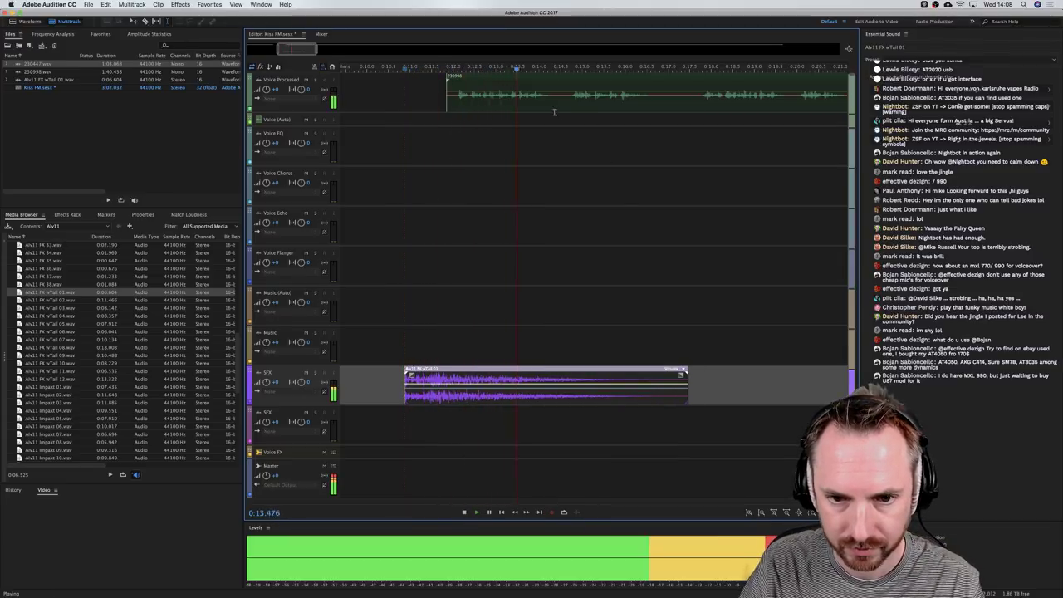
key("space")
Split the voice clip after the phrase ending at about 14.3 s and move the remainder to start at about 15.7 s
left_click_drag(552, 103, 626, 77)
key("Delete")
left_click(571, 142)
Find the start of the phrase's last words by playback and select the voice from about 13.0 s to 14.9 s
left_click(498, 100)
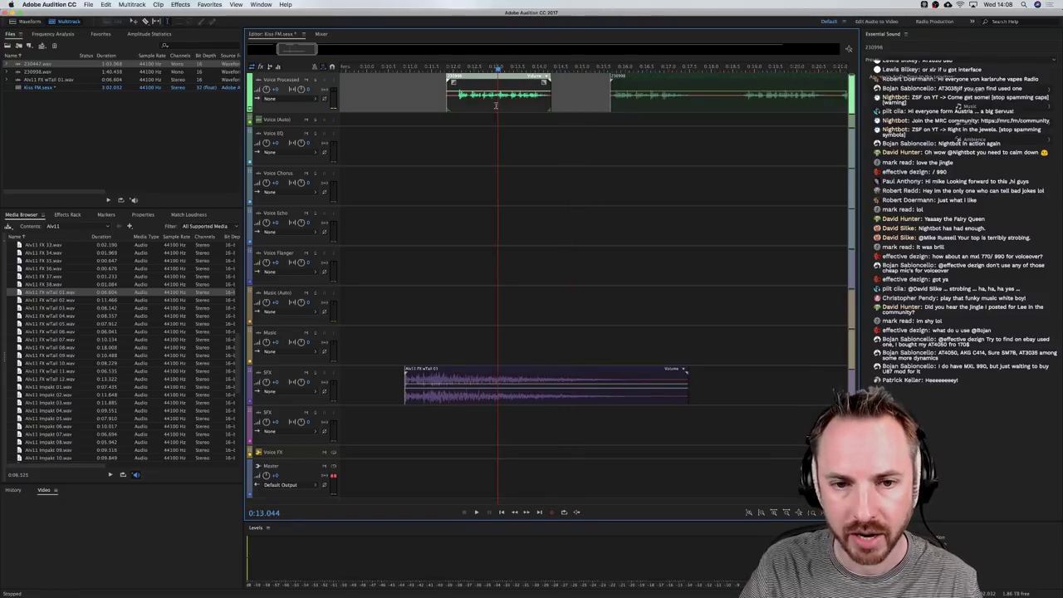
key("space")
key("space")
left_click(495, 103)
key("space")
key("space")
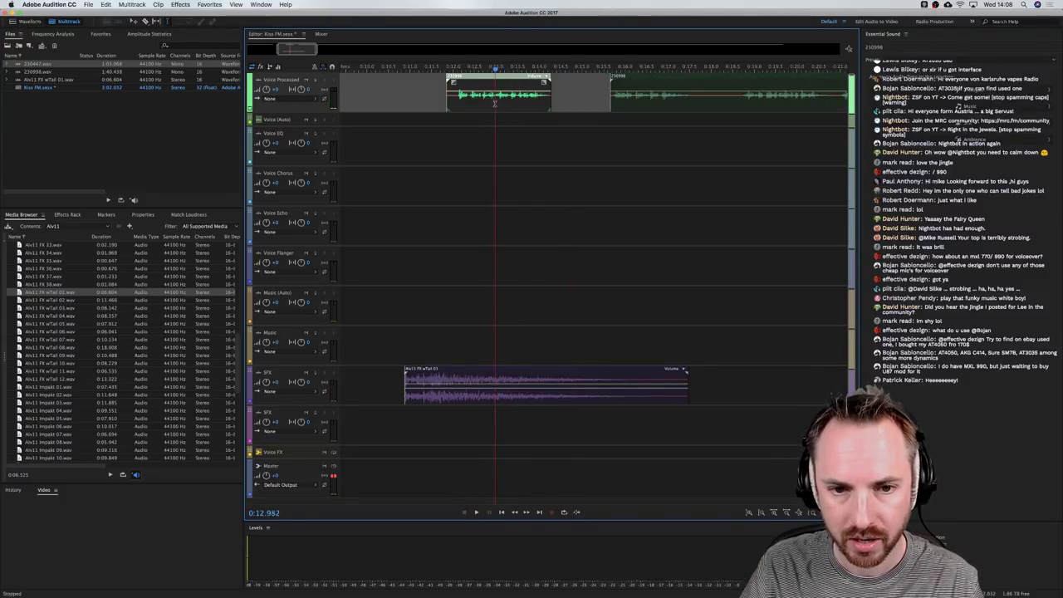
left_click_drag(495, 103, 577, 103)
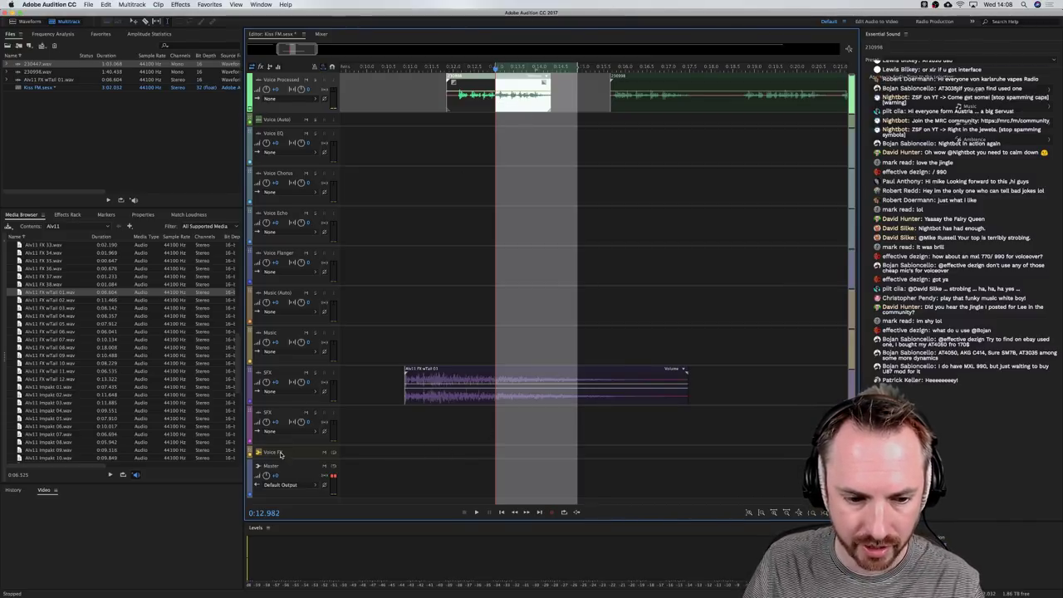
Paste a copy of the selected voice segment onto the Voice EQ track at about 13.9 s
left_click(487, 452)
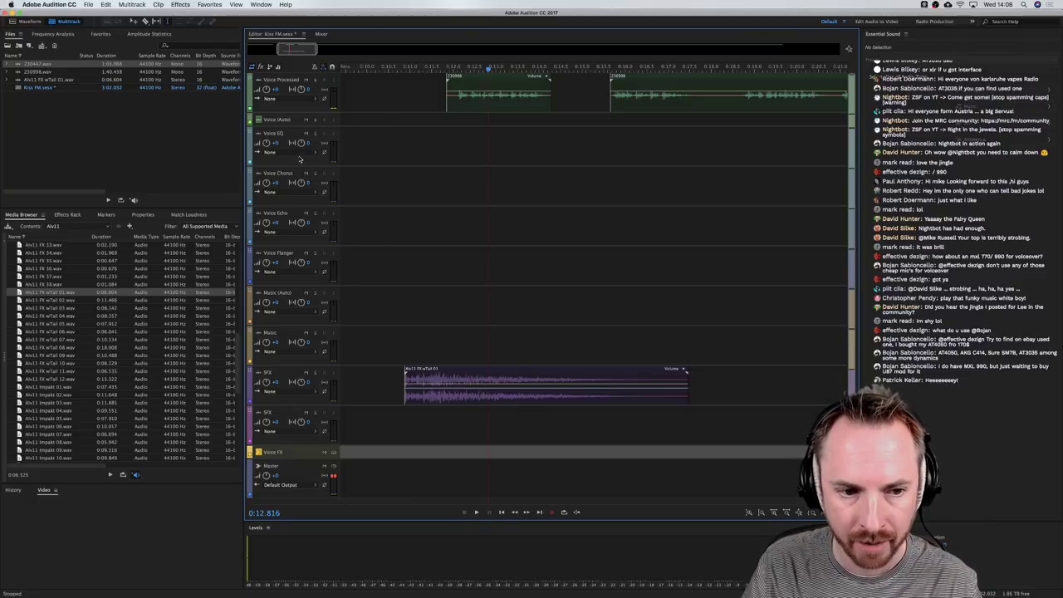
scroll(300, 159, "up", 3)
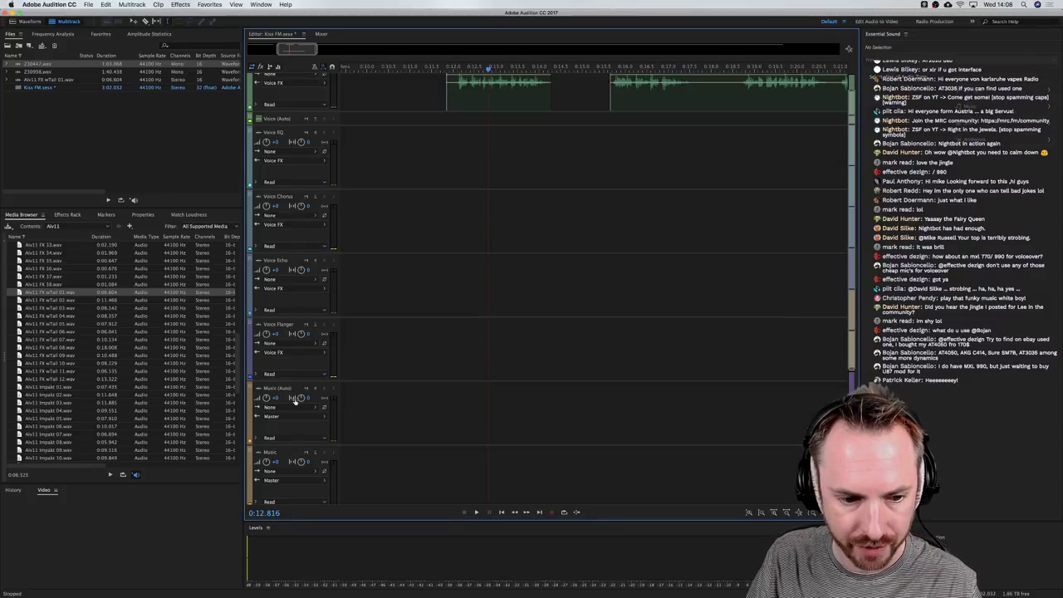
scroll(323, 278, "down", 5)
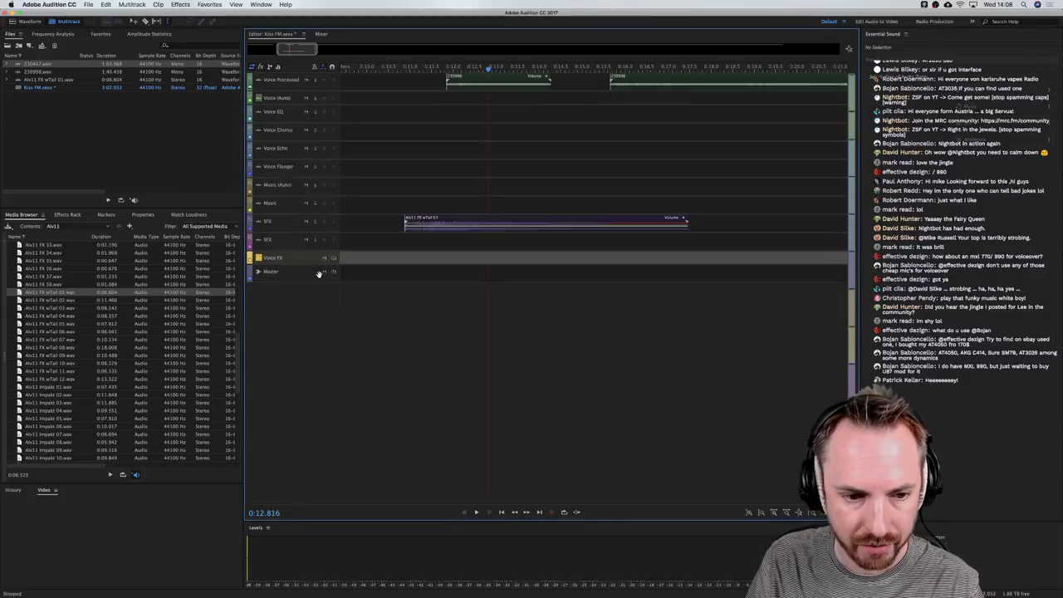
scroll(318, 274, "up", 5)
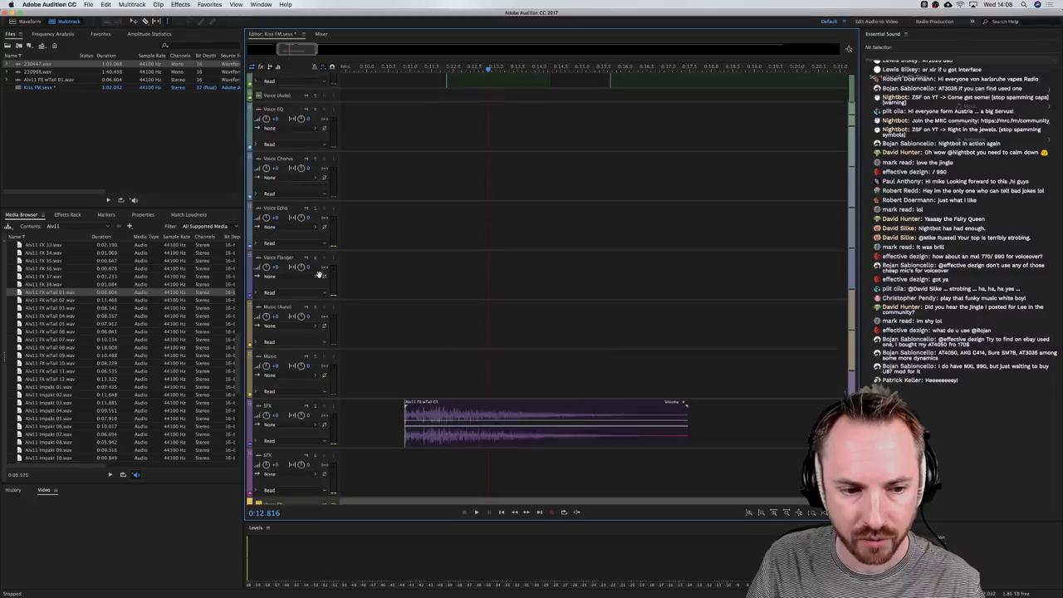
scroll(318, 274, "down", 3)
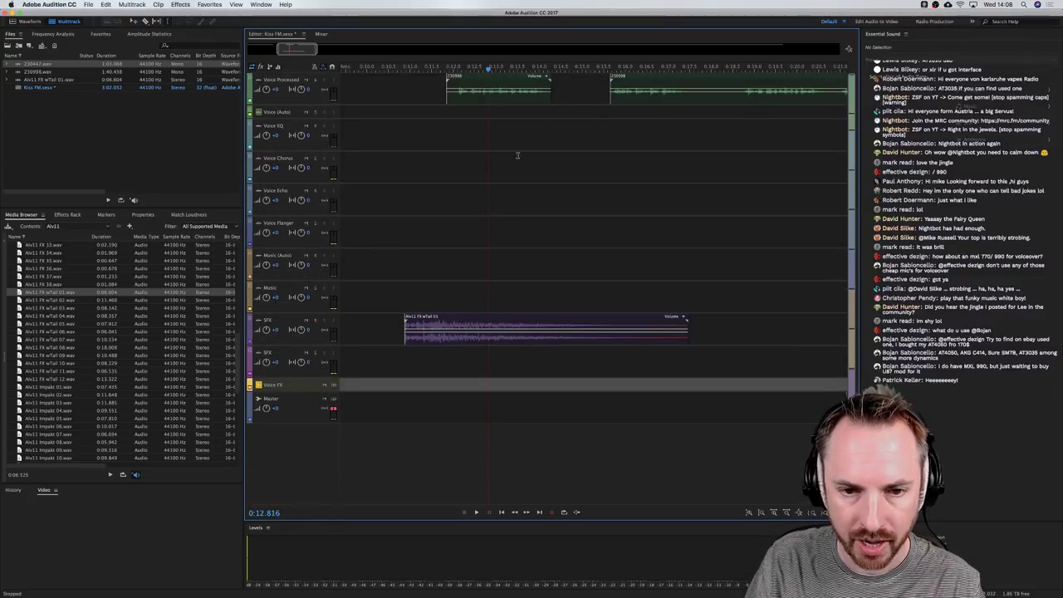
left_click(531, 131)
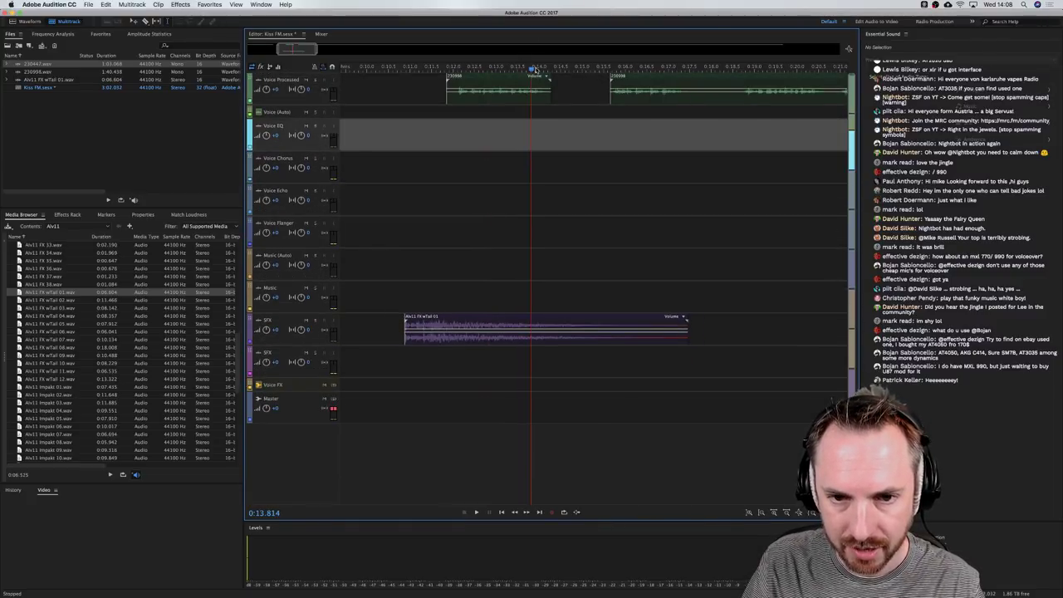
scroll(538, 70, "up", 4)
left_click(538, 143)
key("super+v")
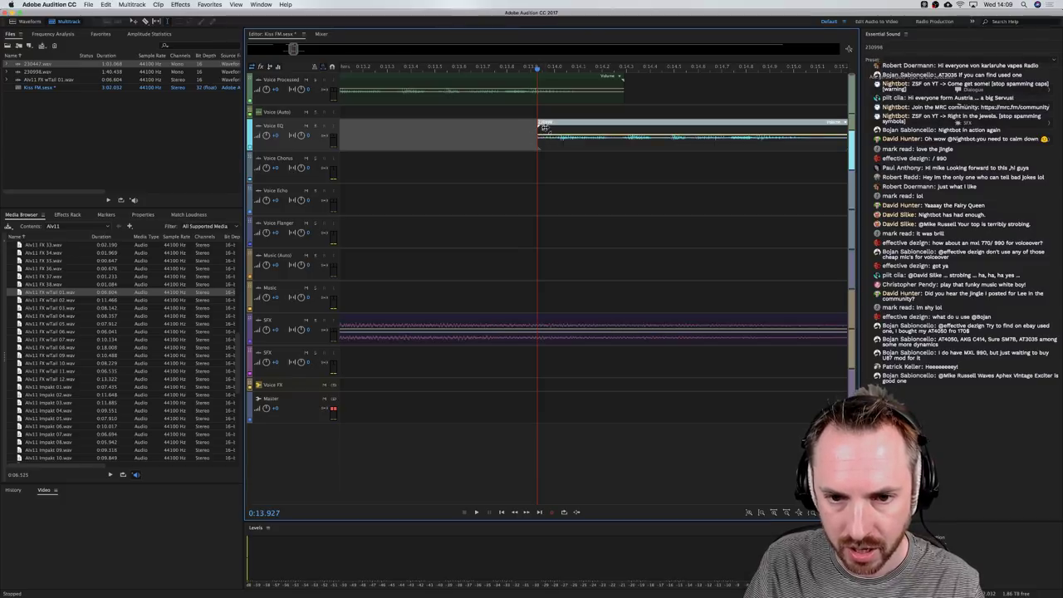
Move the pasted voice segment to the Voice Flanger track at about 13.9 s and play it with the original voice
left_click_drag(541, 126, 578, 237)
left_click(471, 137)
key("space")
key("space")
scroll(566, 70, "down", 4)
key("space")
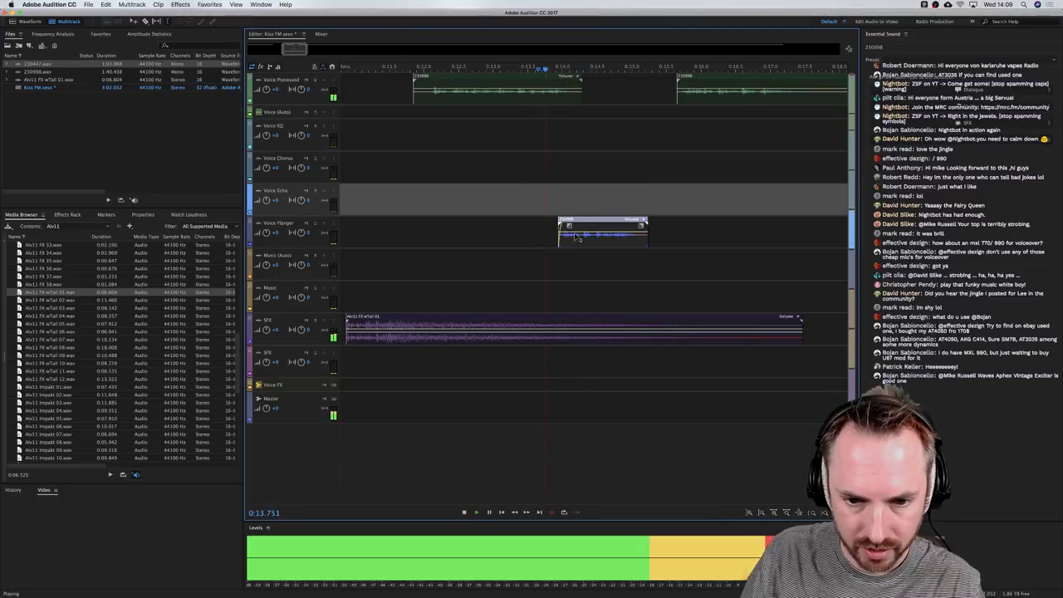
key("space")
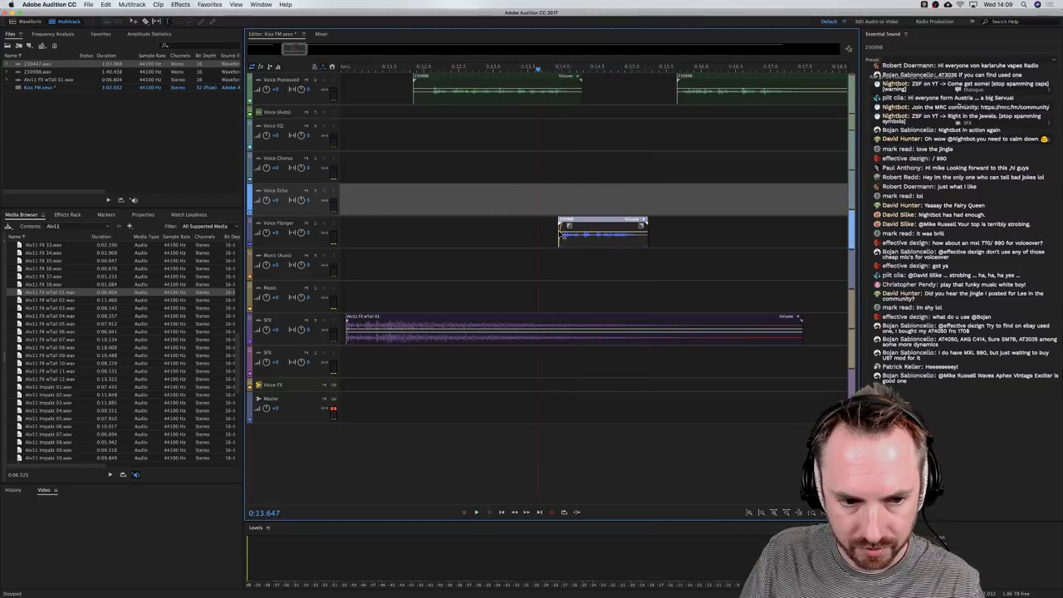
Lower the volume of the voice segment on the Voice Flanger track while replaying the transition from the original phrase
left_click(562, 235)
key("space")
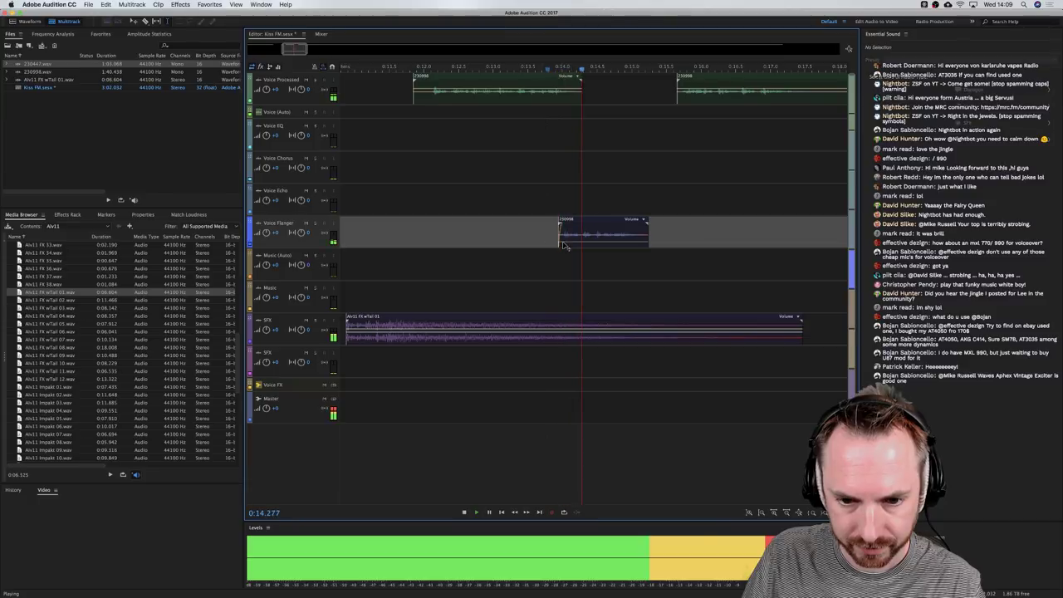
key("space")
left_click(565, 245)
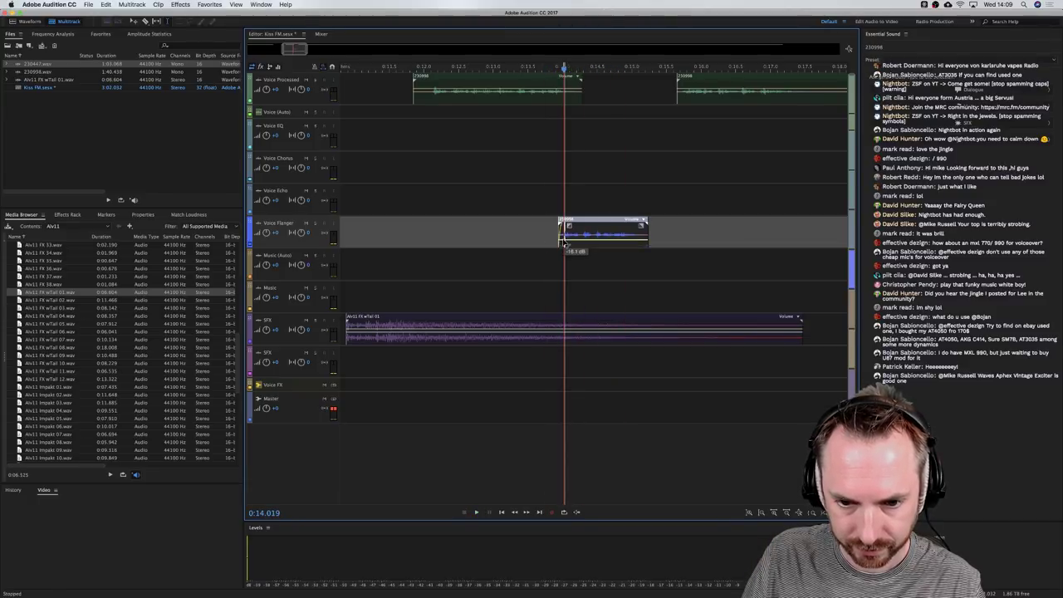
left_click(493, 236)
key("space")
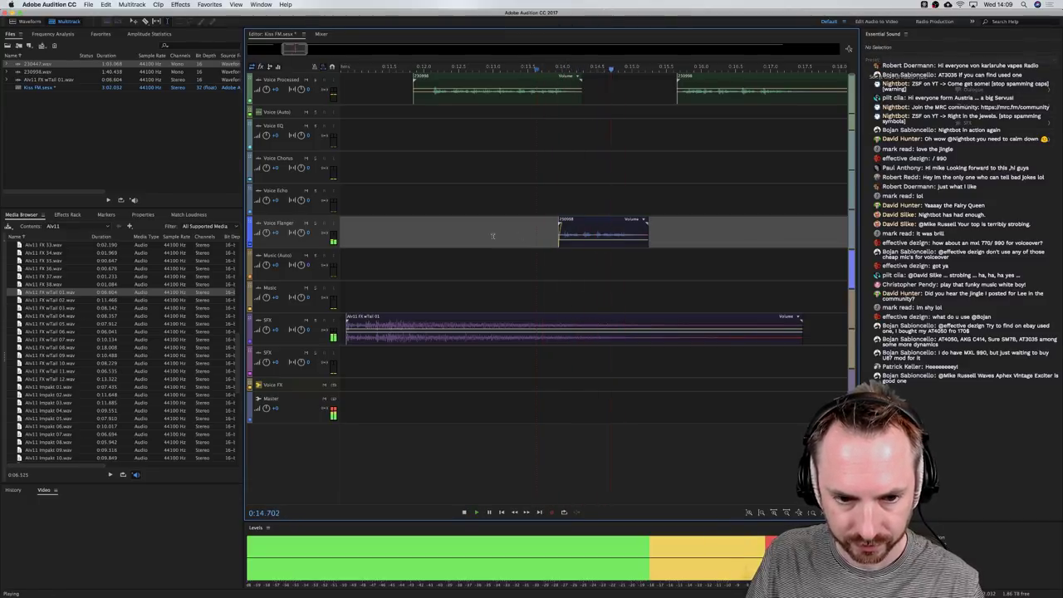
key("space")
left_click(573, 241)
left_click(544, 239)
key("space")
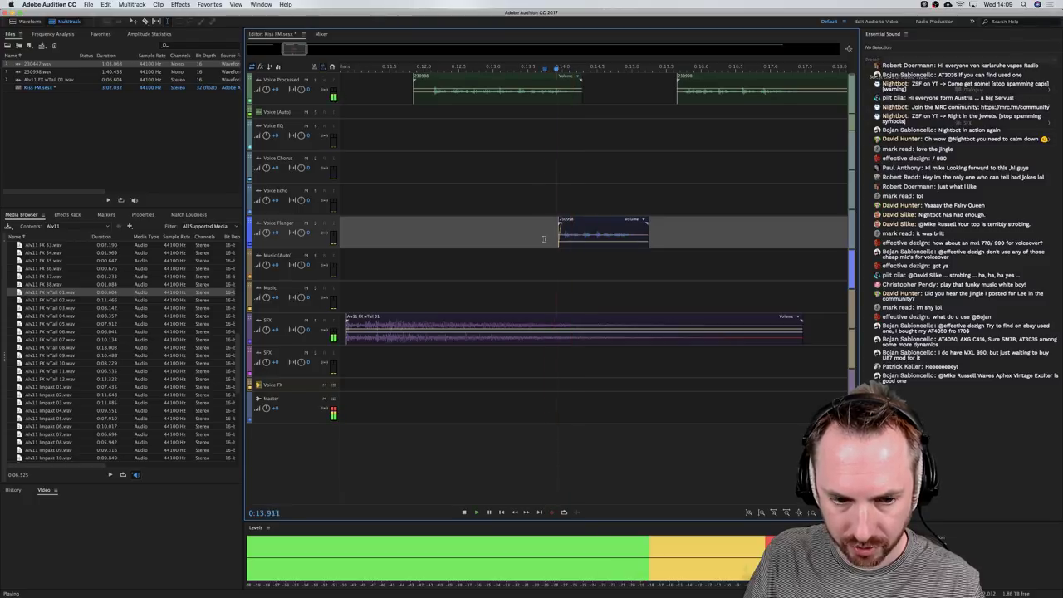
key("space")
key("space")
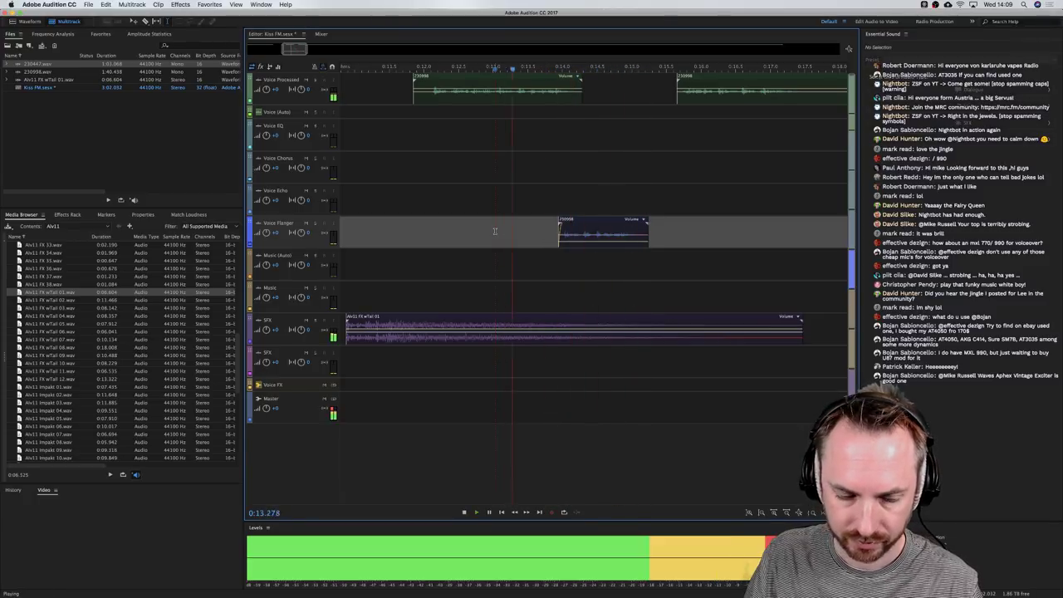
Shift the voice segment on the Voice Flanger track slightly earlier and replay the transition into it
key("space")
left_click_drag(578, 245, 573, 245)
key("space")
key("space")
key("space")
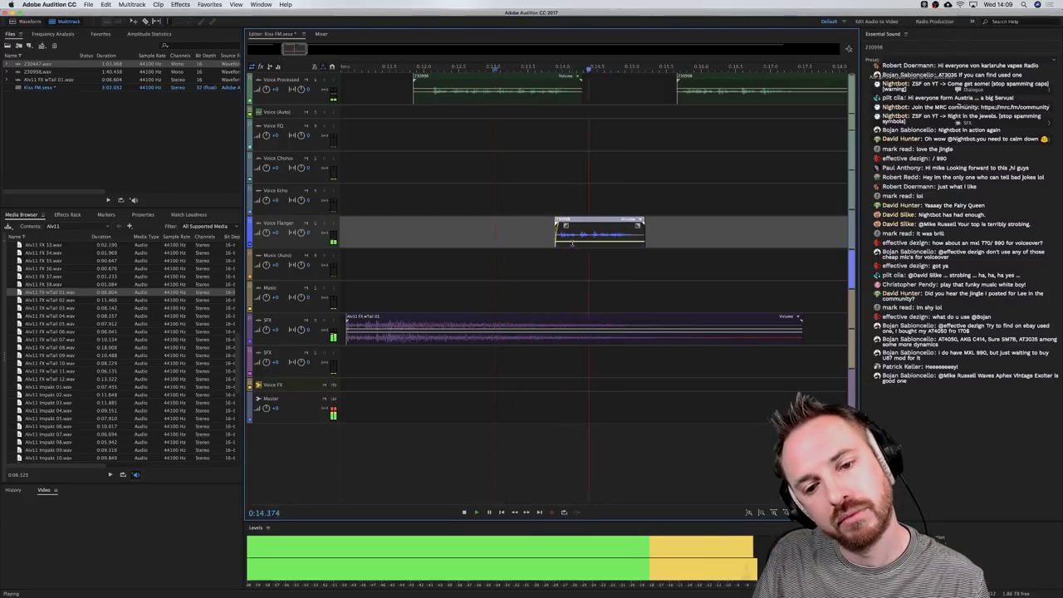
key("space")
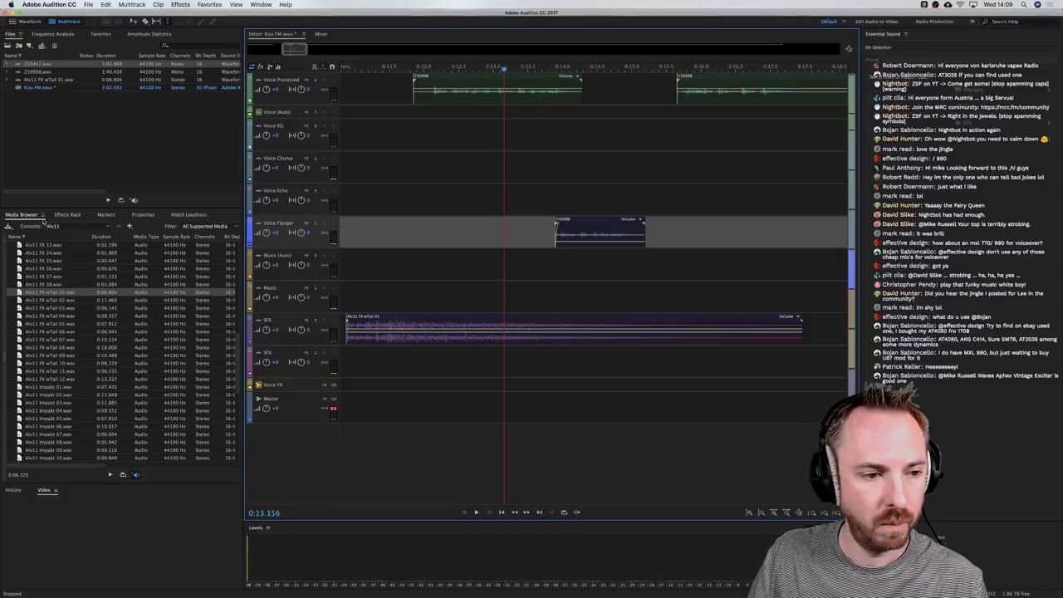
Add an Analog Delay after the Flanger in the Voice Flanger track's effects and audition the track soloed
left_click(63, 216)
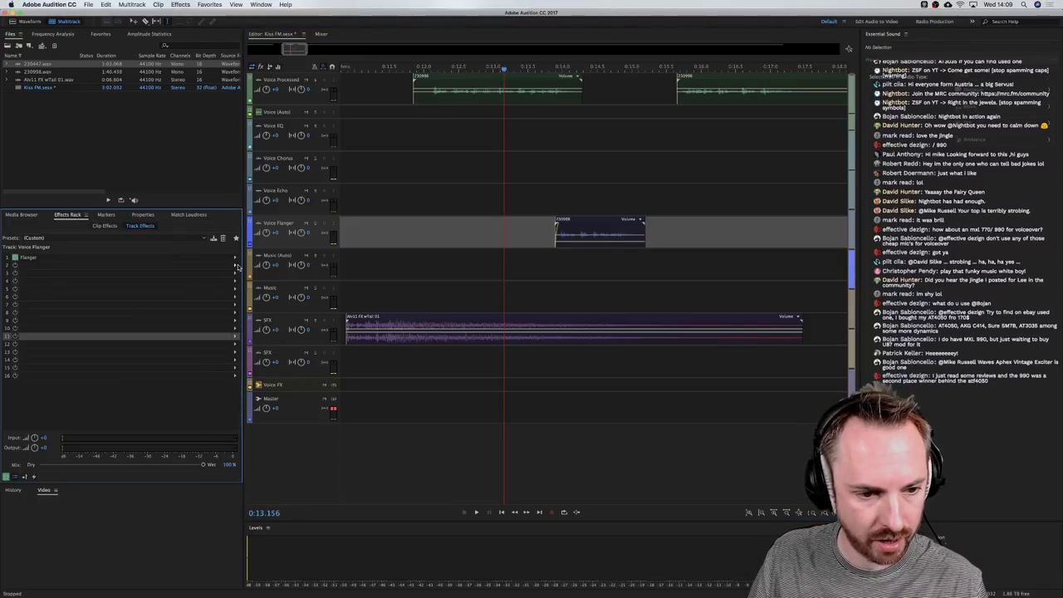
left_click(236, 266)
mouse_move(282, 301)
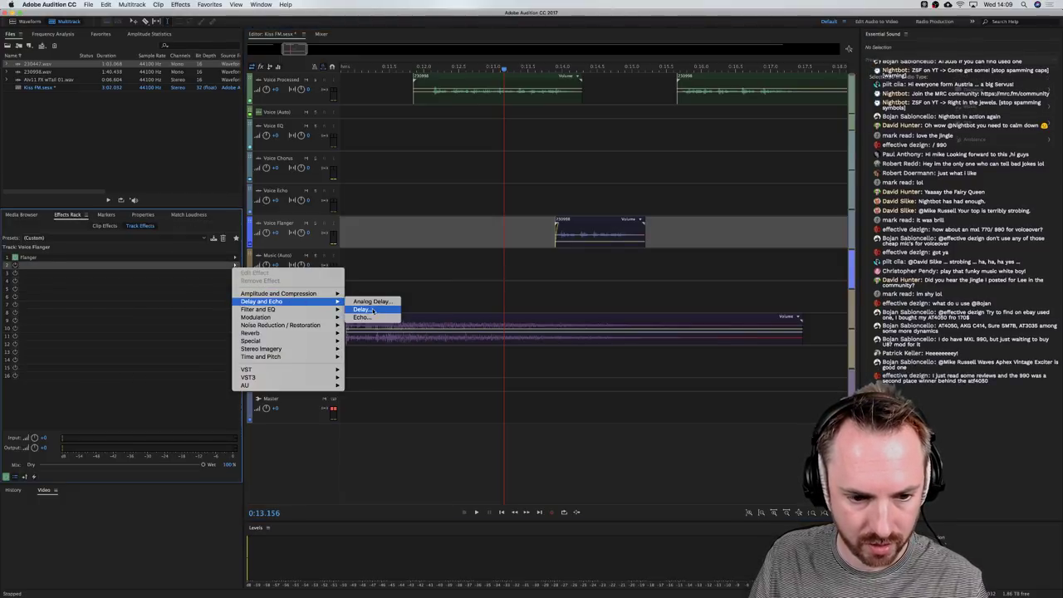
left_click(372, 301)
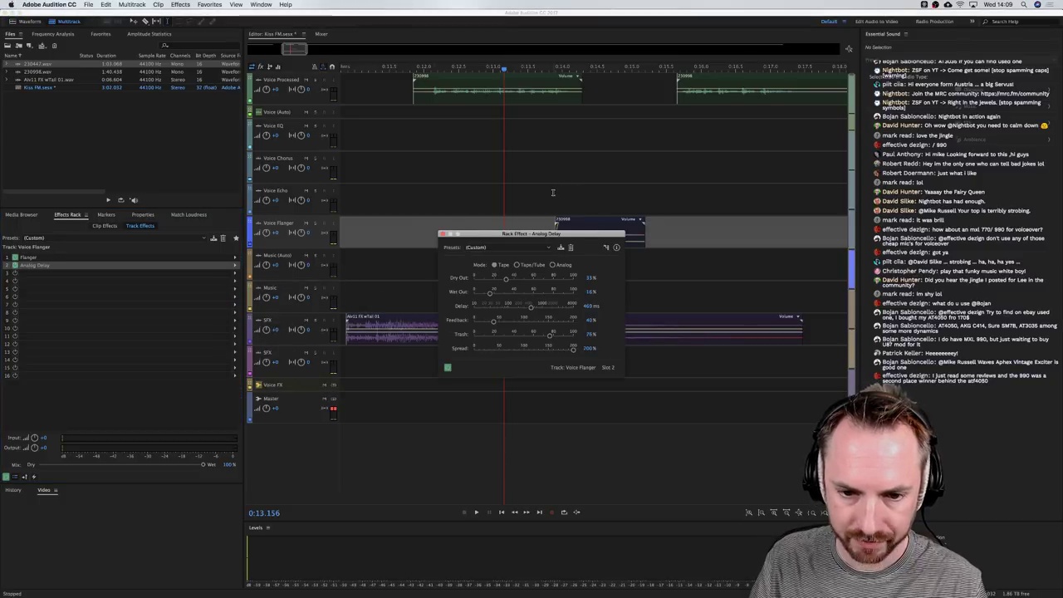
left_click(552, 193)
left_click(307, 224)
key("space")
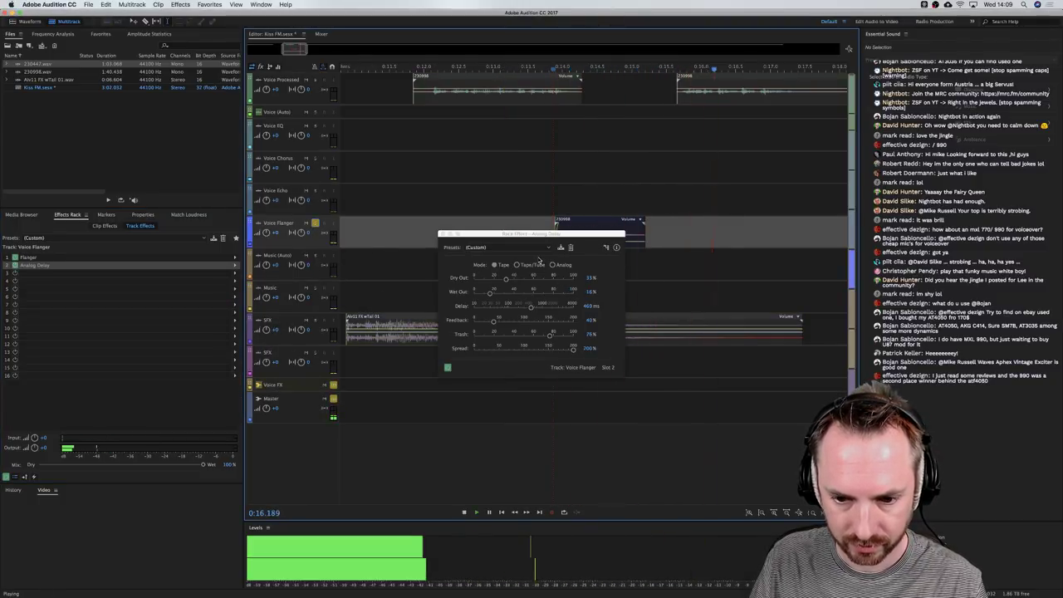
key("space")
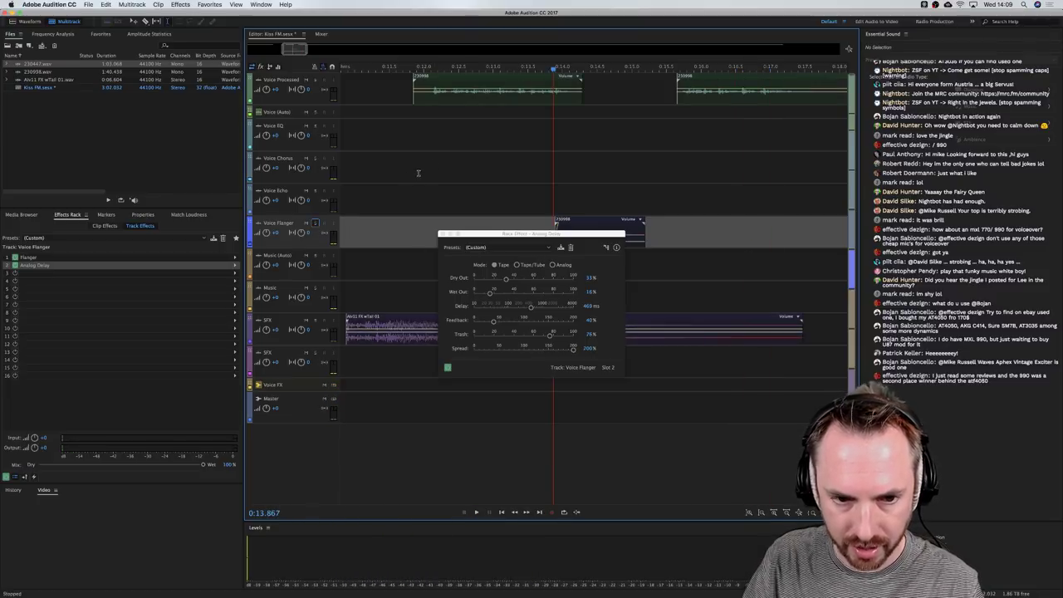
Play the original phrase and the delayed flanger segment together to judge the Analog Delay in the mix
left_click(420, 172)
key("space")
left_click(356, 182)
left_click(346, 193)
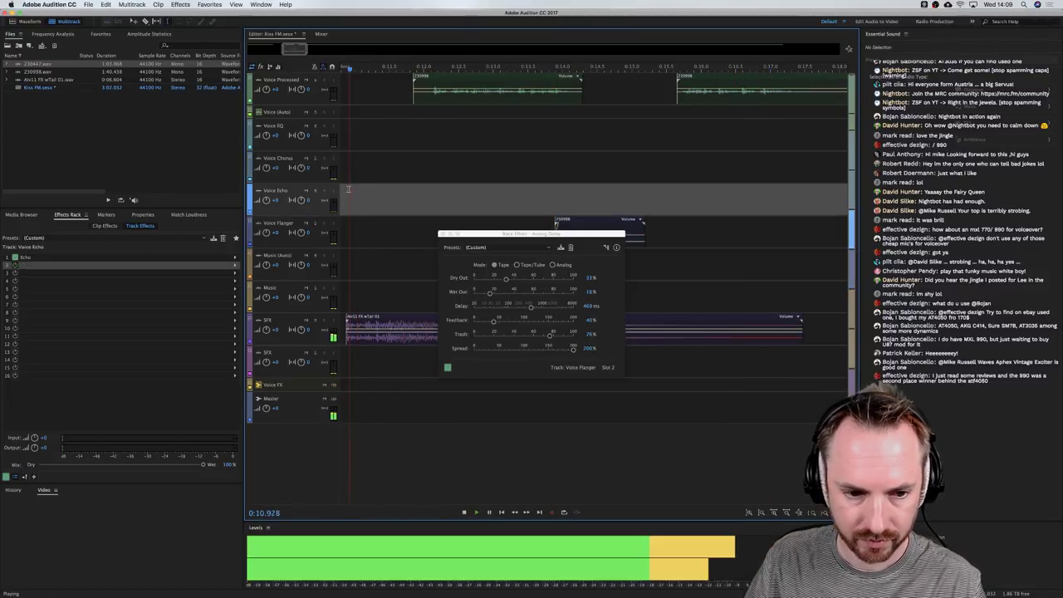
key("space")
key("space")
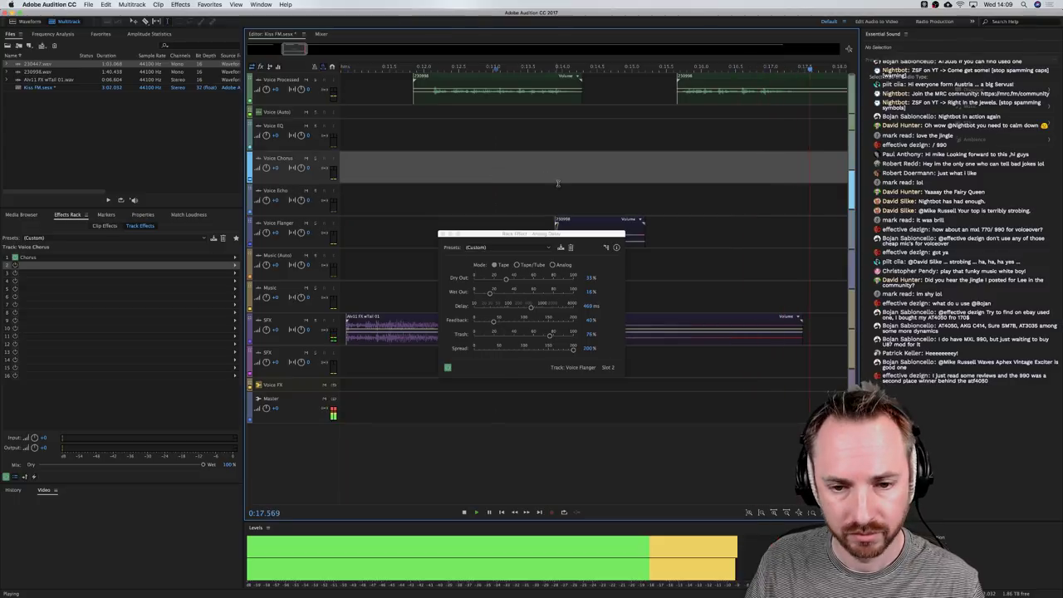
key("space")
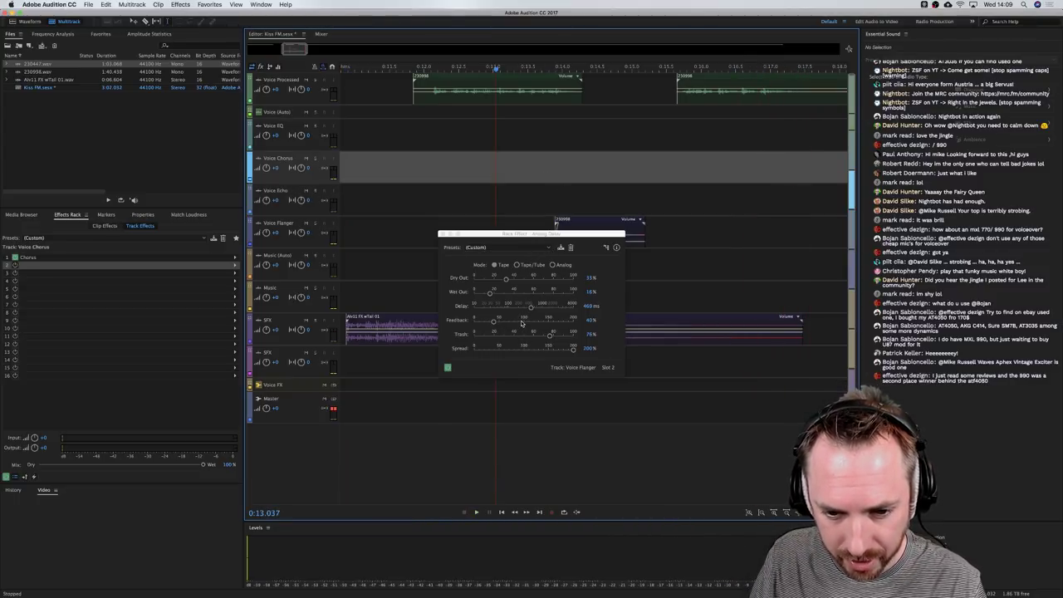
Set the Analog Delay's feedback to 73% while replaying the segment, and close the effect's settings
left_click(522, 322)
left_click(546, 212)
key("space")
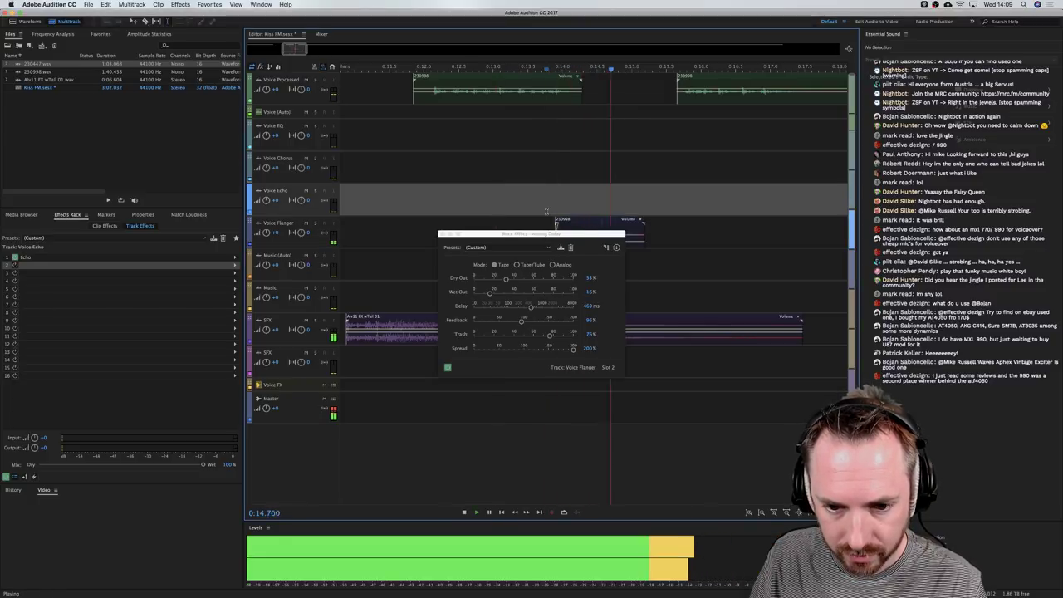
left_click(510, 322)
key("space")
key("space")
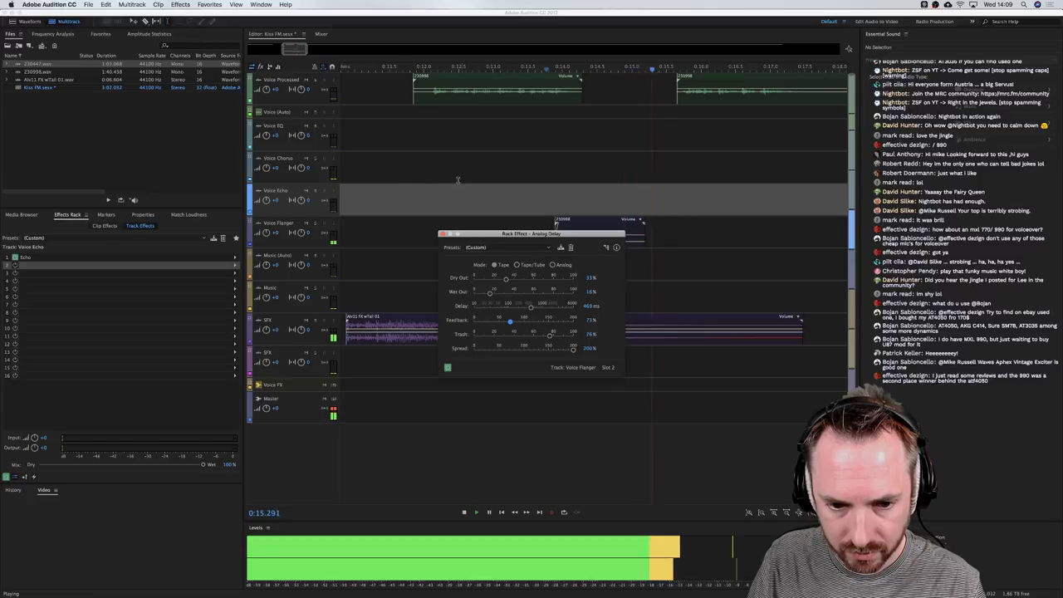
left_click(457, 180)
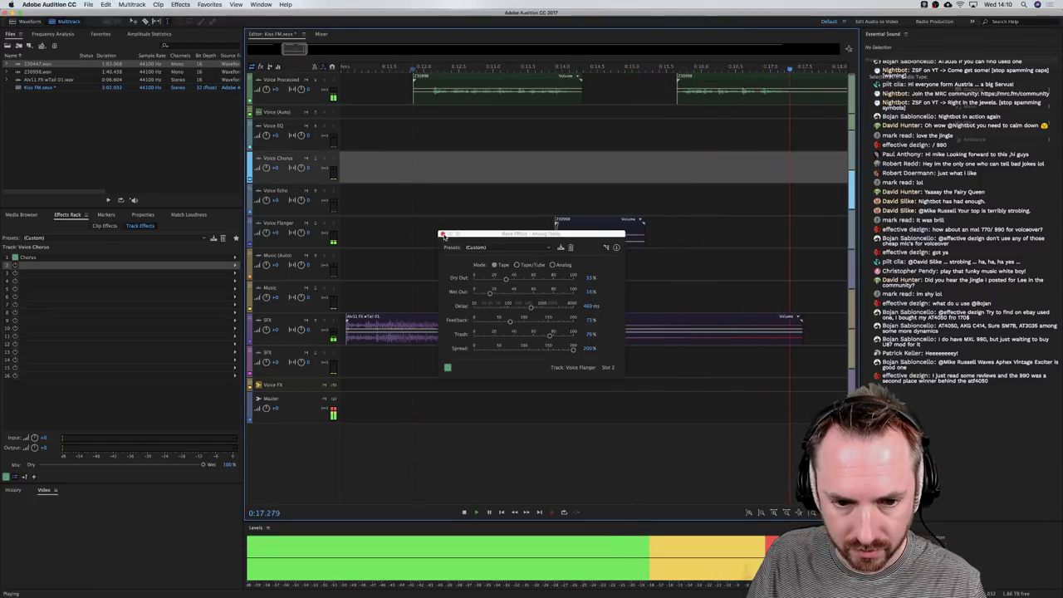
left_click(444, 235)
key("space")
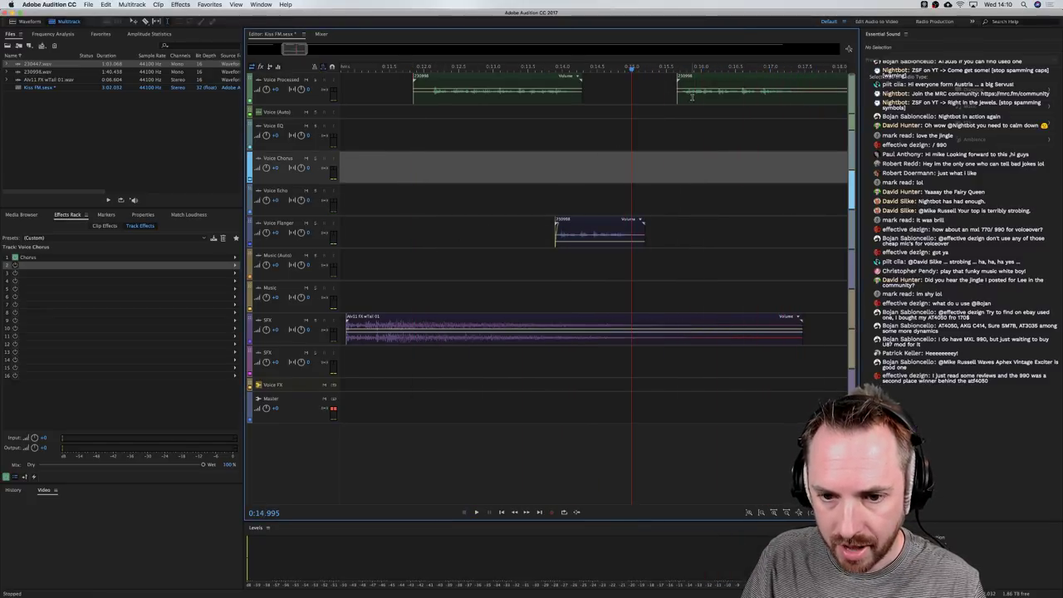
Show the Voice Flanger track's volume envelope and fade it down to silence from about 15.2 s to 16.5 s
scroll(283, 241, "up", 3)
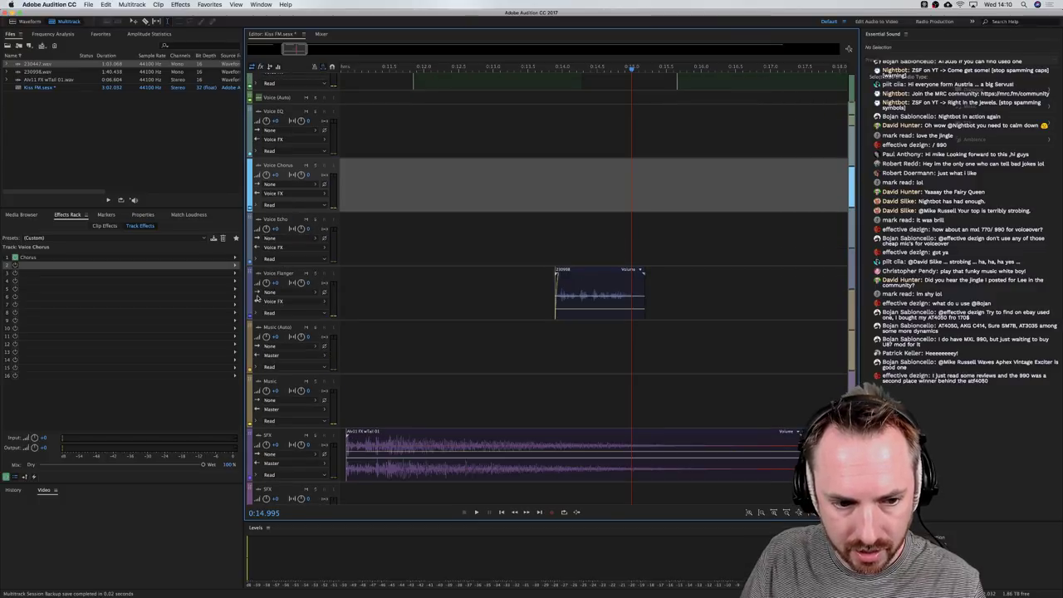
left_click(256, 313)
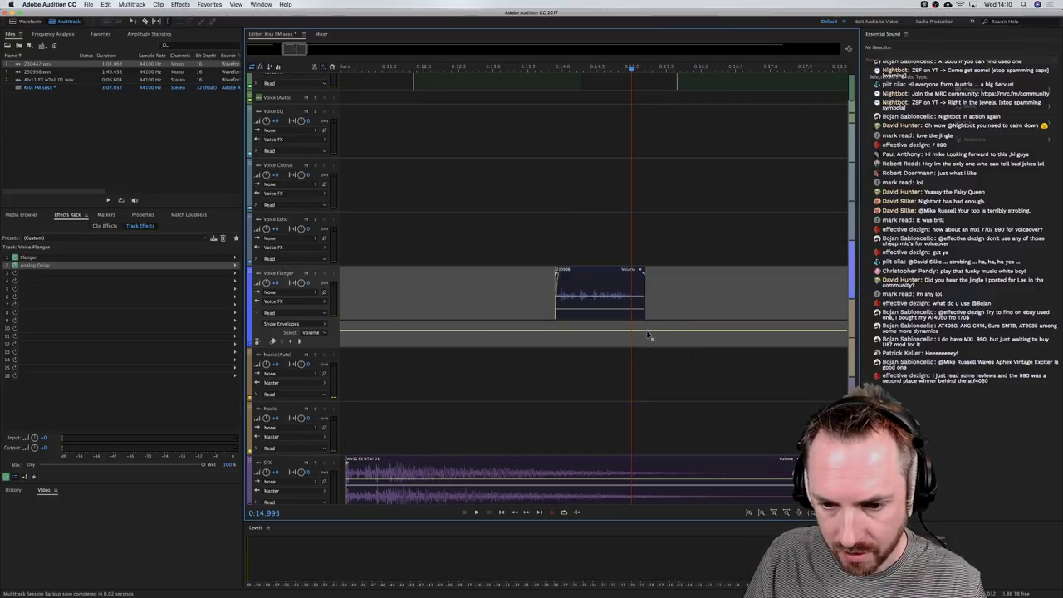
left_click(648, 332)
left_click_drag(693, 334, 736, 356)
Play the faded delay tail and move the next phrase on the Voice Processed track earlier to about 15.3 s
left_click(624, 226)
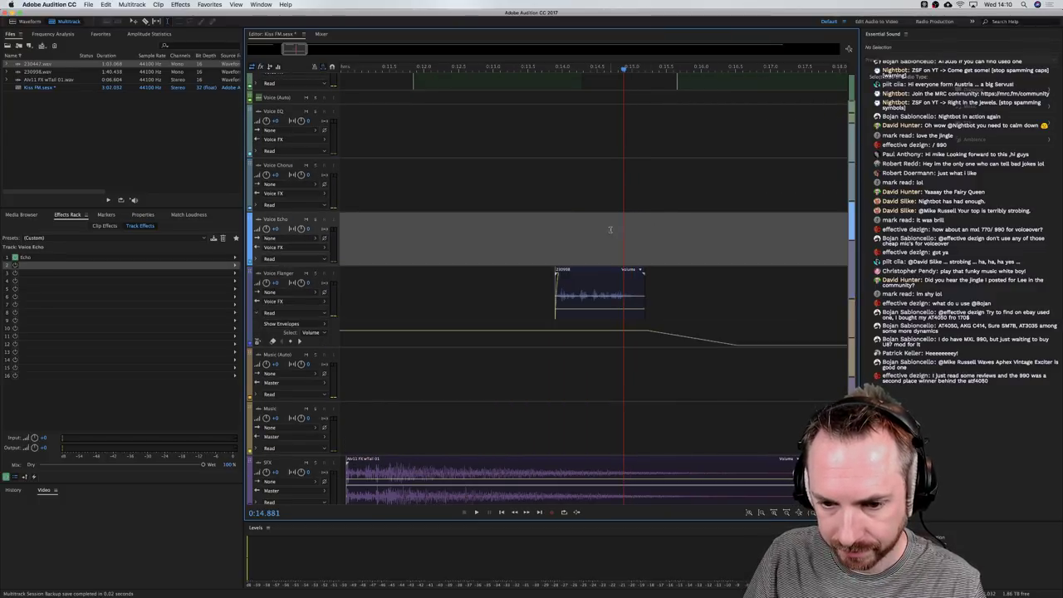
key("space")
scroll(689, 197, "up", 1)
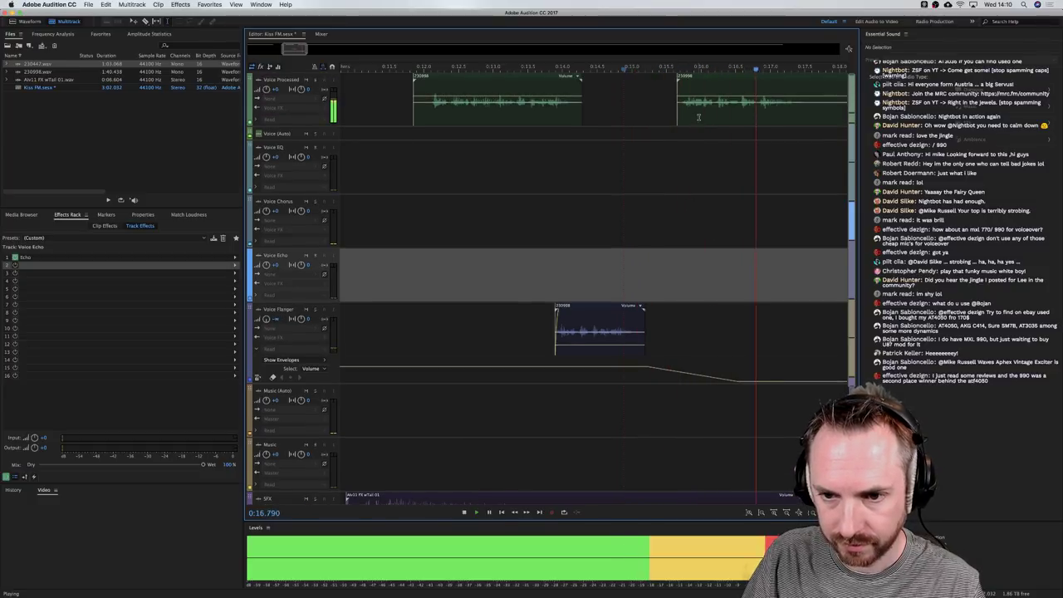
key("space")
left_click_drag(692, 118, 666, 121)
Place Alv11 Impakt 09.wav on the second SFX track at about 14.5 s and play it against the voice
left_click(21, 214)
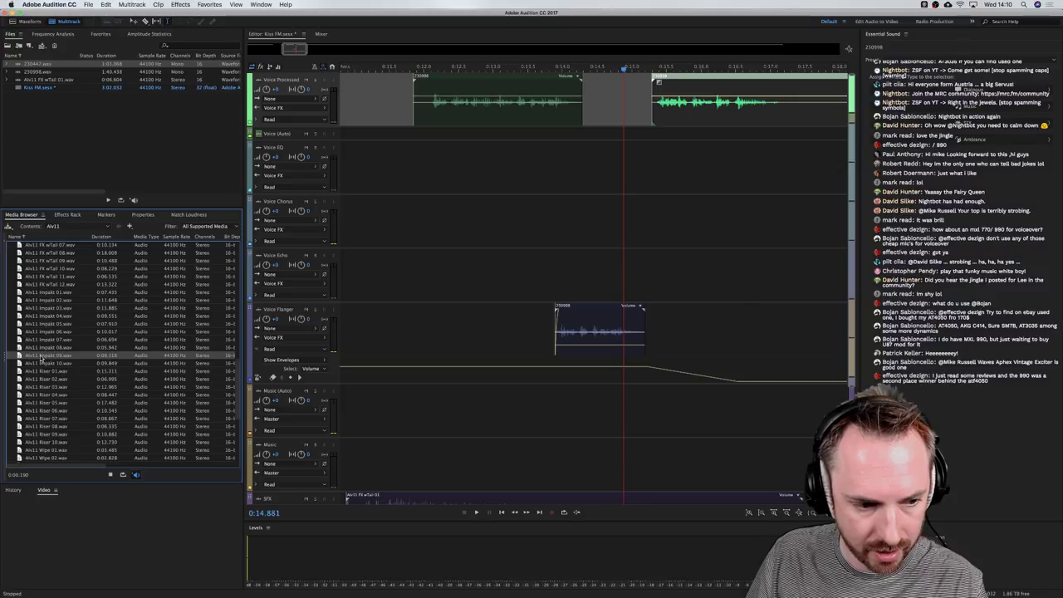
left_click_drag(40, 357, 638, 461)
scroll(641, 440, "down", 4)
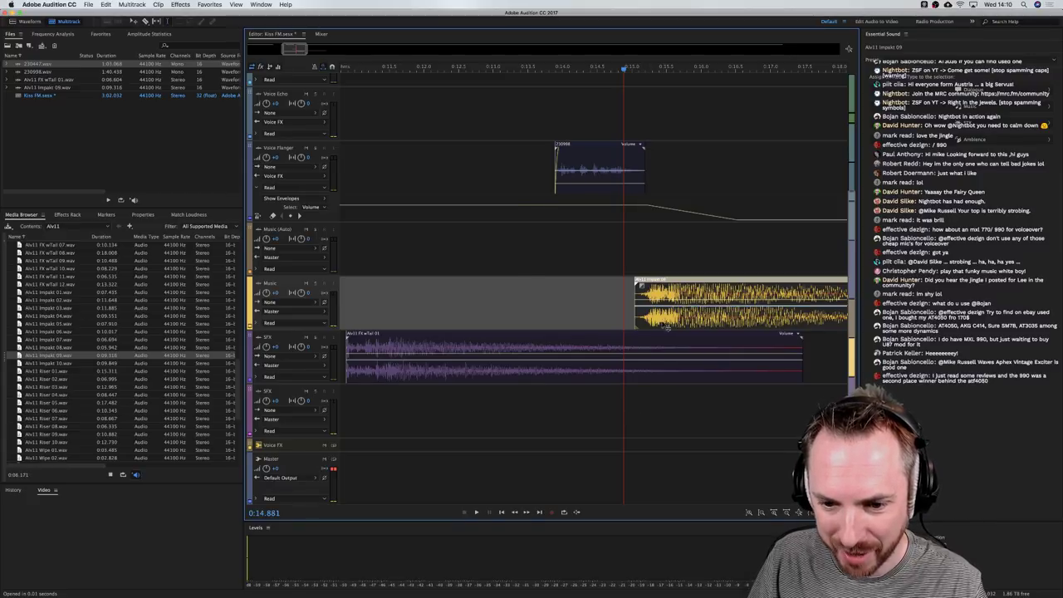
left_click_drag(667, 326, 631, 392)
left_click(632, 258)
key("space")
key("space")
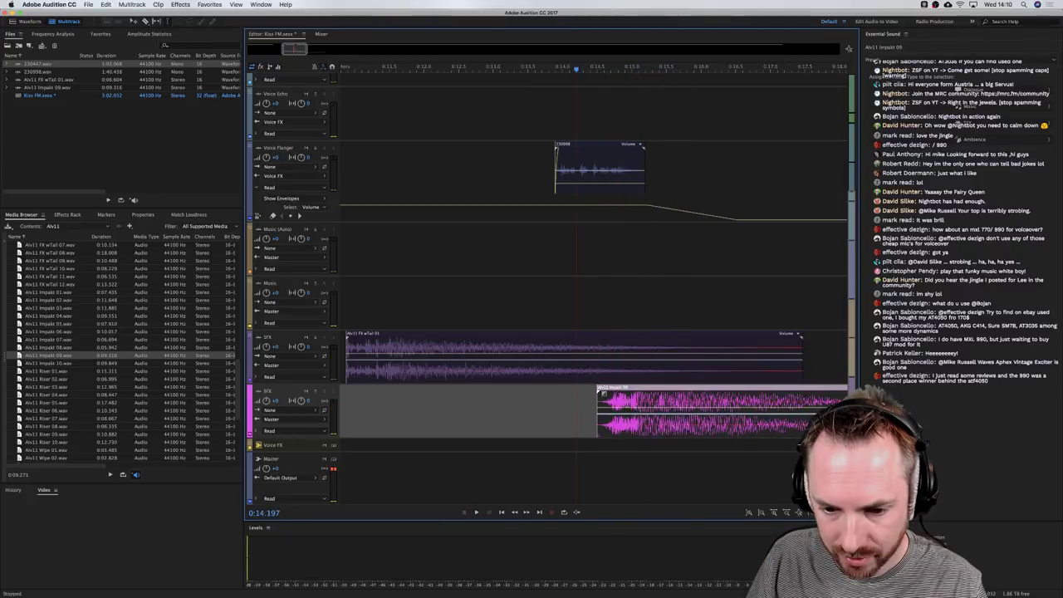
Nudge the Impakt 09 clip slightly earlier after a replay and raise the Voice Flanger segment's volume a little
left_click(503, 393)
key("space")
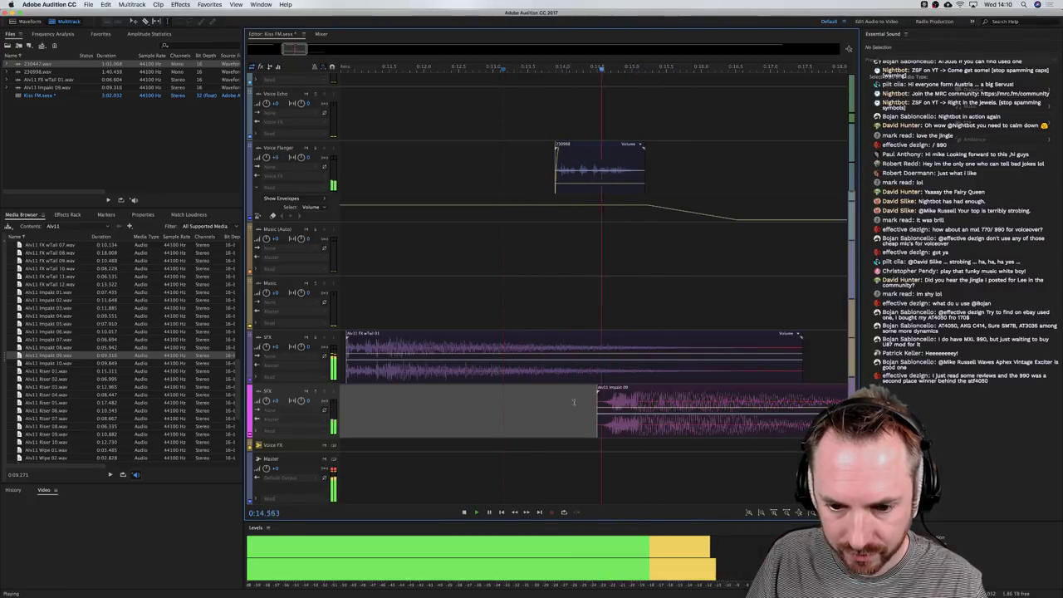
key("space")
left_click_drag(638, 394, 634, 394)
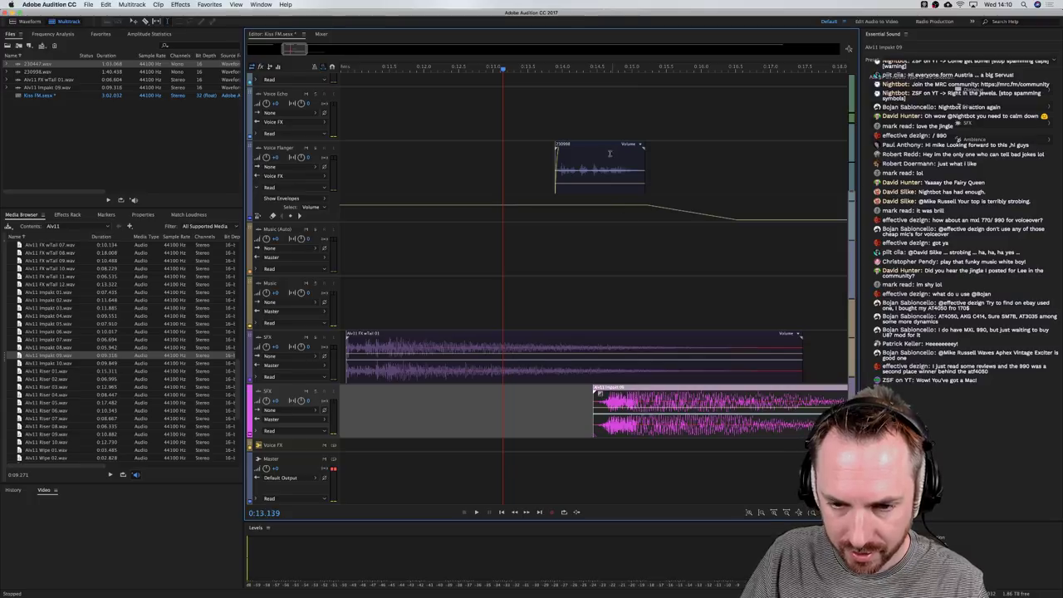
left_click(576, 155)
left_click_drag(562, 183, 564, 179)
Replay the transition and move the Impakt 09 clip later to about 14.7 s
left_click(525, 176)
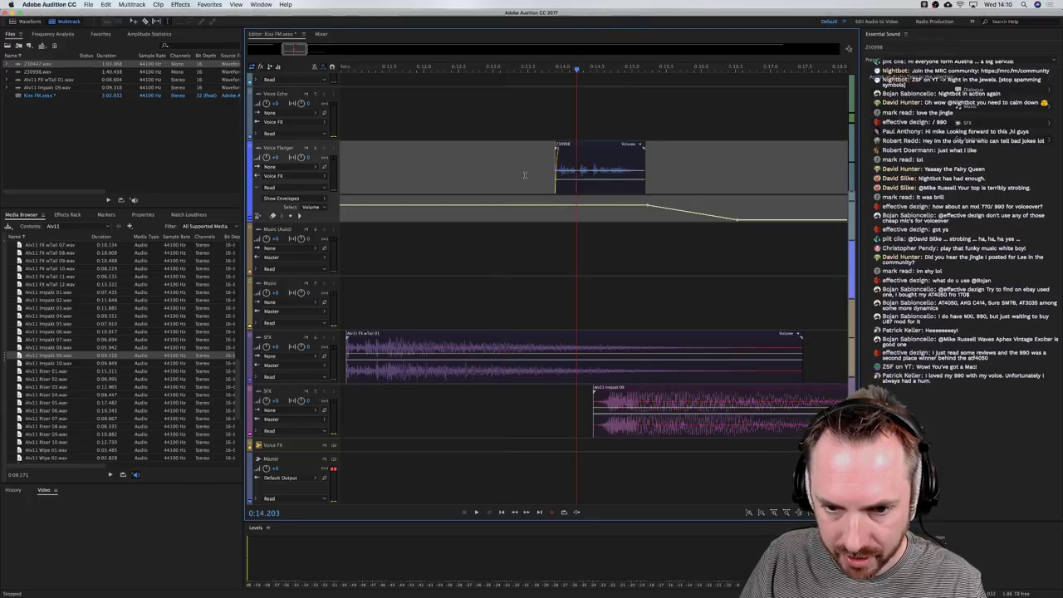
key("space")
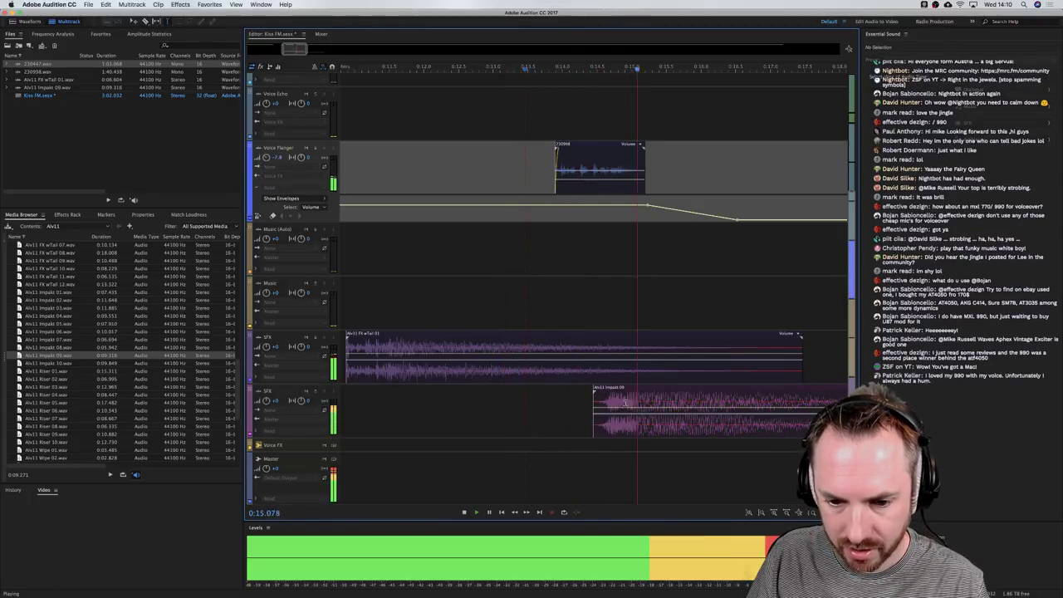
key("space")
left_click_drag(601, 397, 618, 397)
key("space")
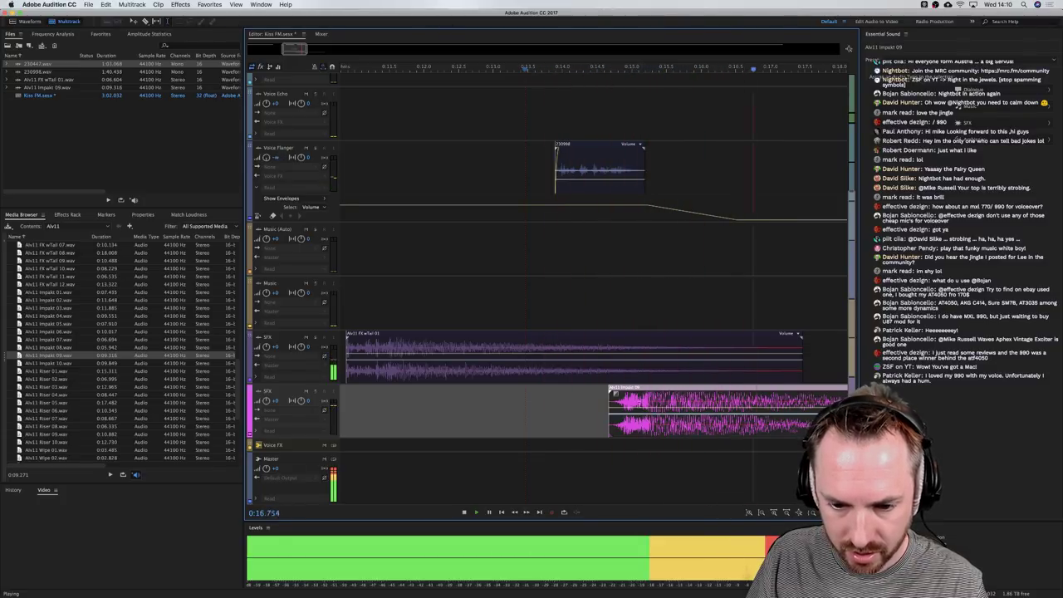
key("space")
Lower the opening part of the Impakt 09 clip's volume envelope and replay the transition
left_click_drag(640, 409, 639, 415)
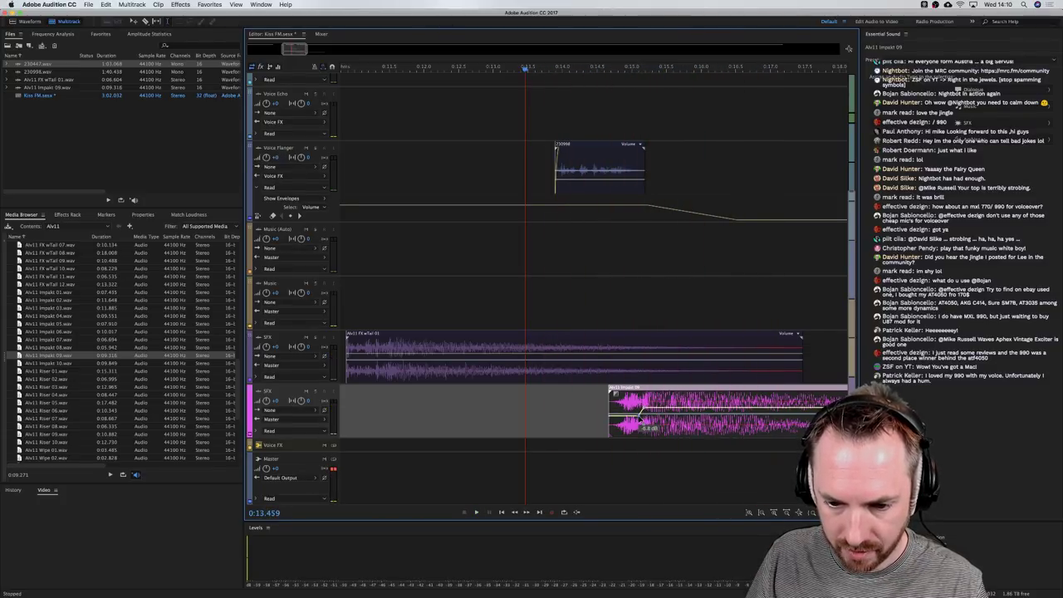
left_click(514, 399)
key("space")
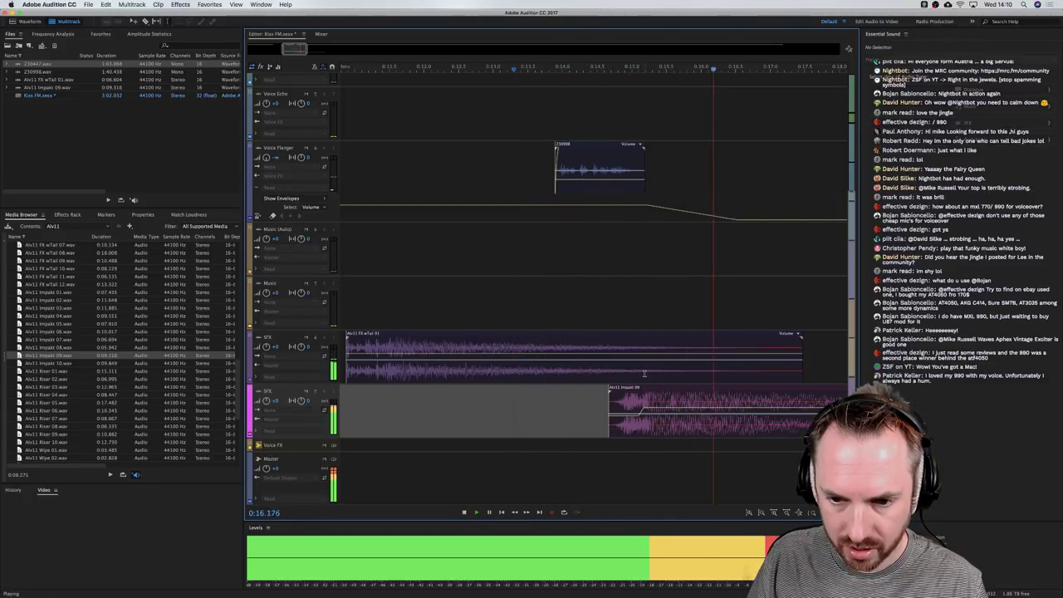
key("space")
Play into the next phrase and delete the gap after it on the Voice Processed track, from about 17.2 s to 18.2 s
key("space")
scroll(679, 337, "up", 4)
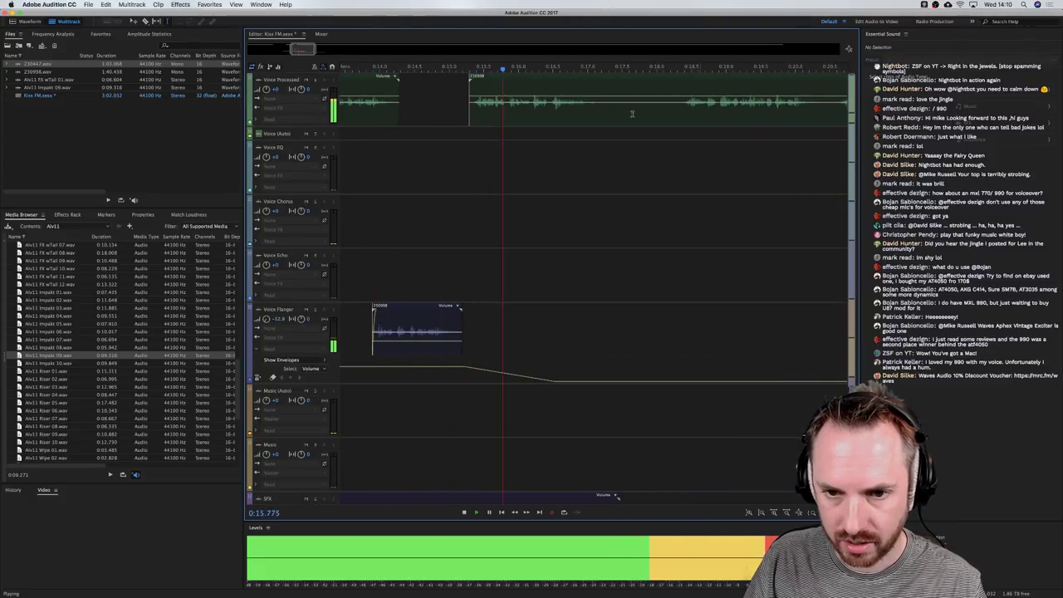
key("space")
left_click_drag(589, 111, 671, 112)
scroll(584, 109, "right", 5)
key("Delete")
left_click(658, 142)
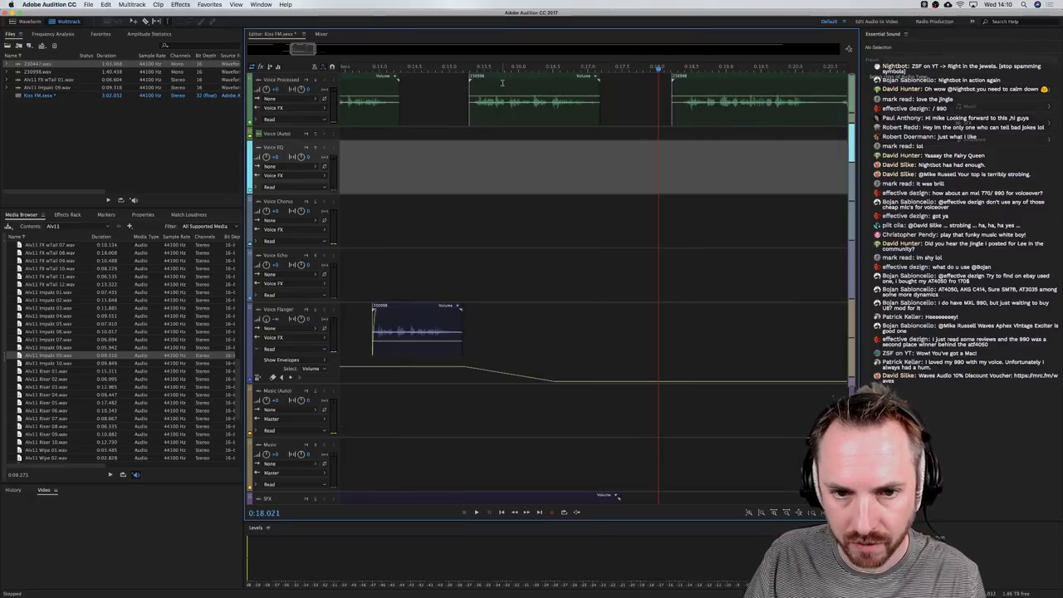
Copy the phrase at about 15.3 s from Voice Processed to the same time on the Voice EQ track and play both
left_click_drag(501, 79, 492, 172)
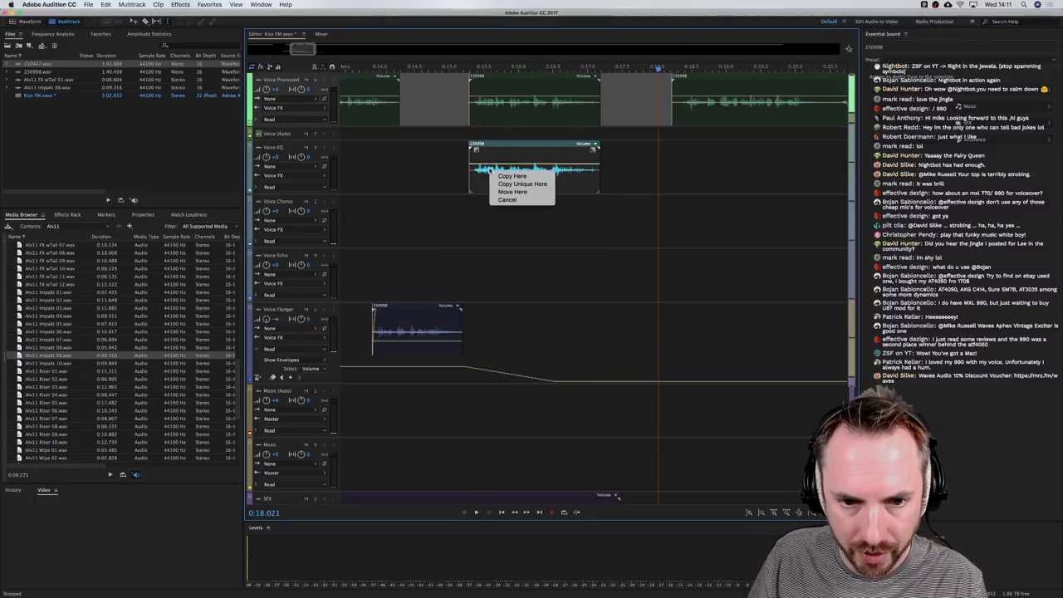
left_click(504, 176)
left_click(453, 163)
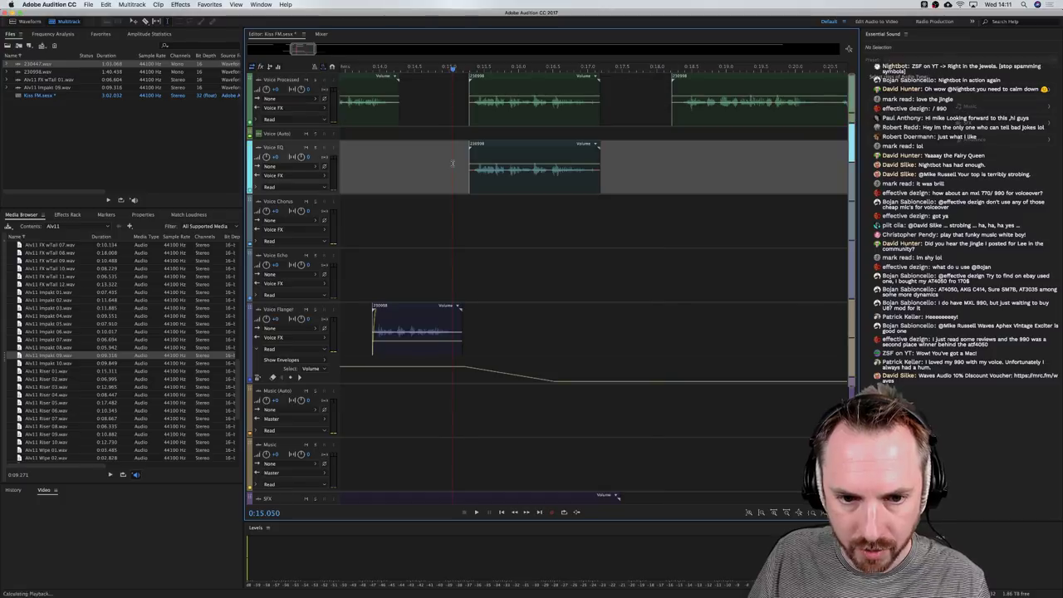
key("space")
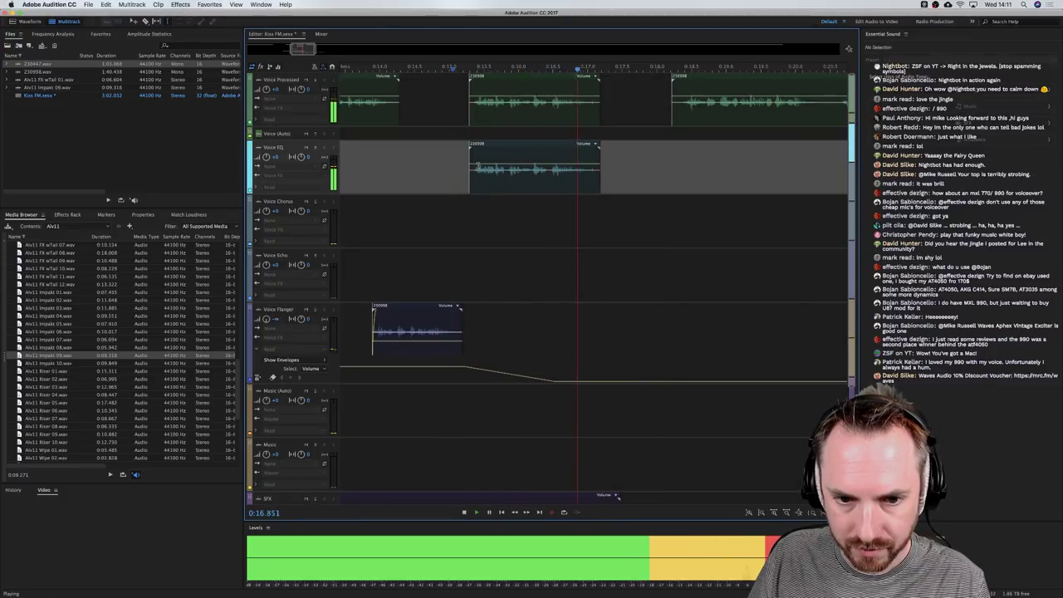
key("space")
Copy the Voice EQ phrase to the Voice Chorus track at the same time and play the layered voices
left_click_drag(491, 148, 480, 222)
left_click(481, 223)
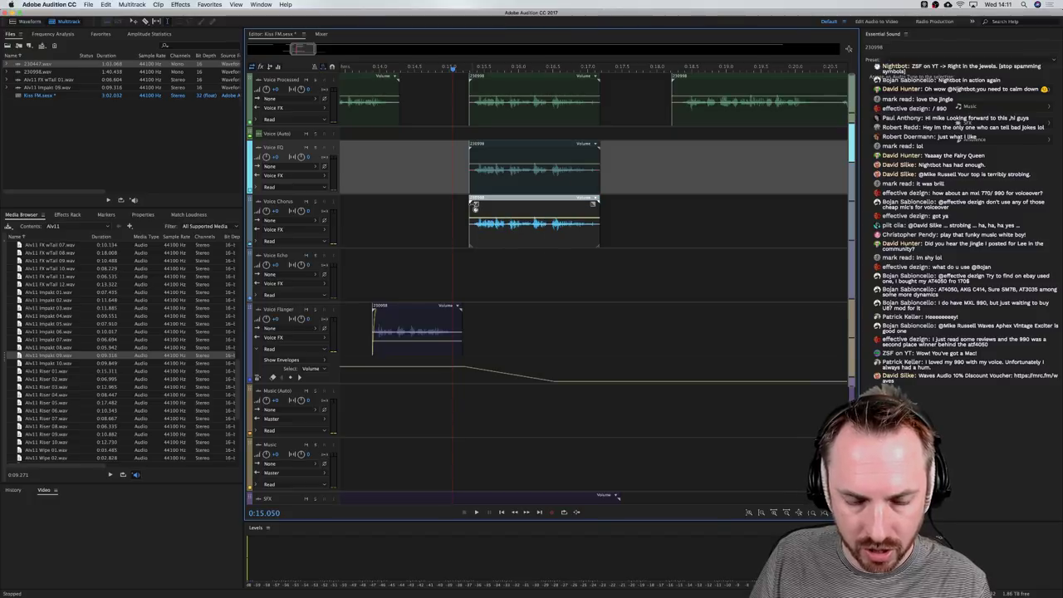
key("space")
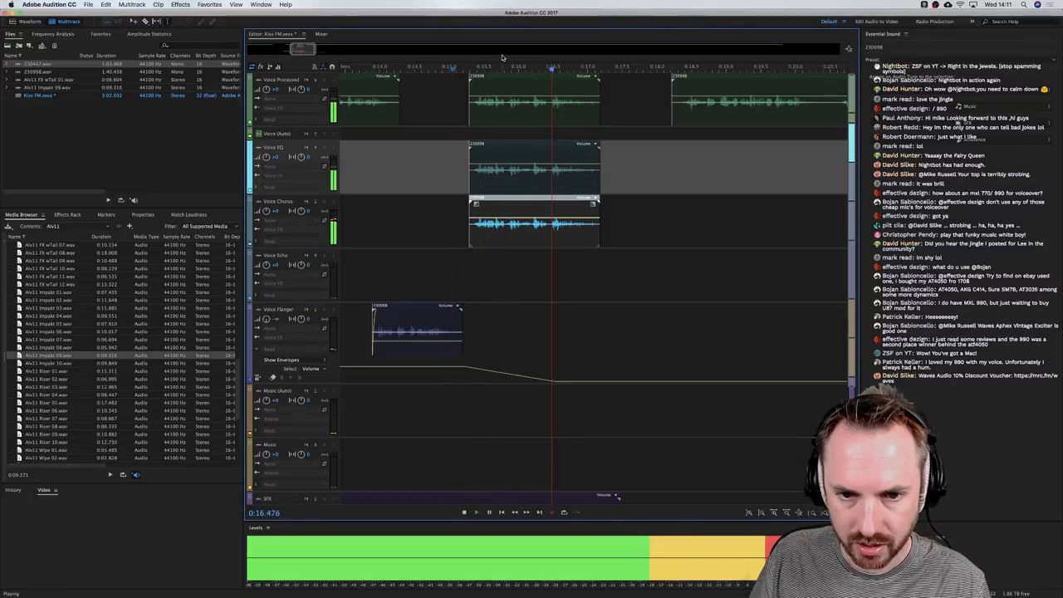
Move the remaining voice clip on the Voice Processed track later so it starts at about 23.2 s
key("space")
scroll(509, 68, "down", 3)
scroll(509, 70, "down", 2)
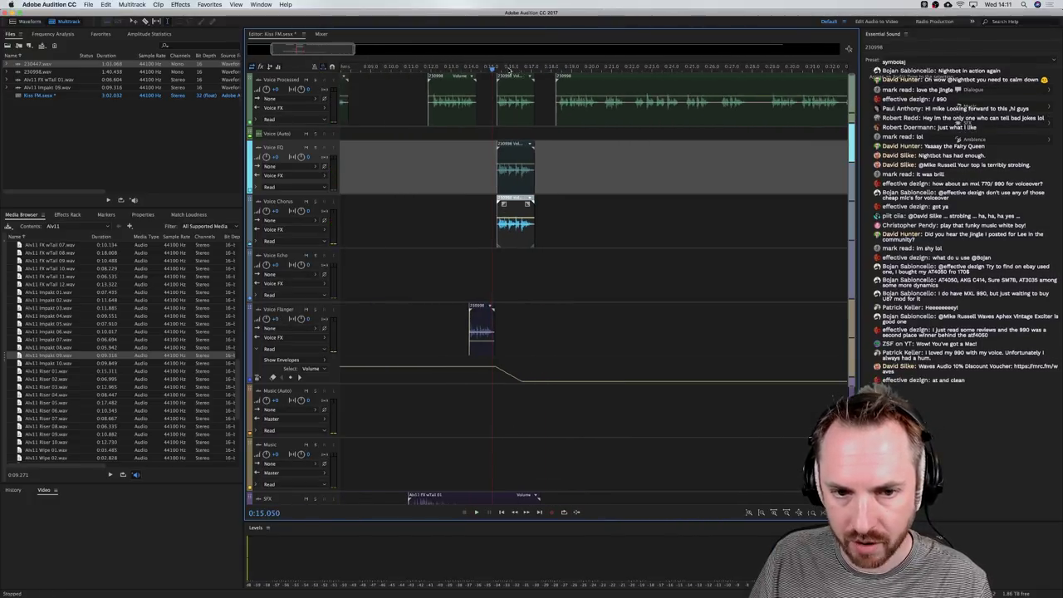
scroll(459, 223, "down", 5)
scroll(440, 215, "up", 5)
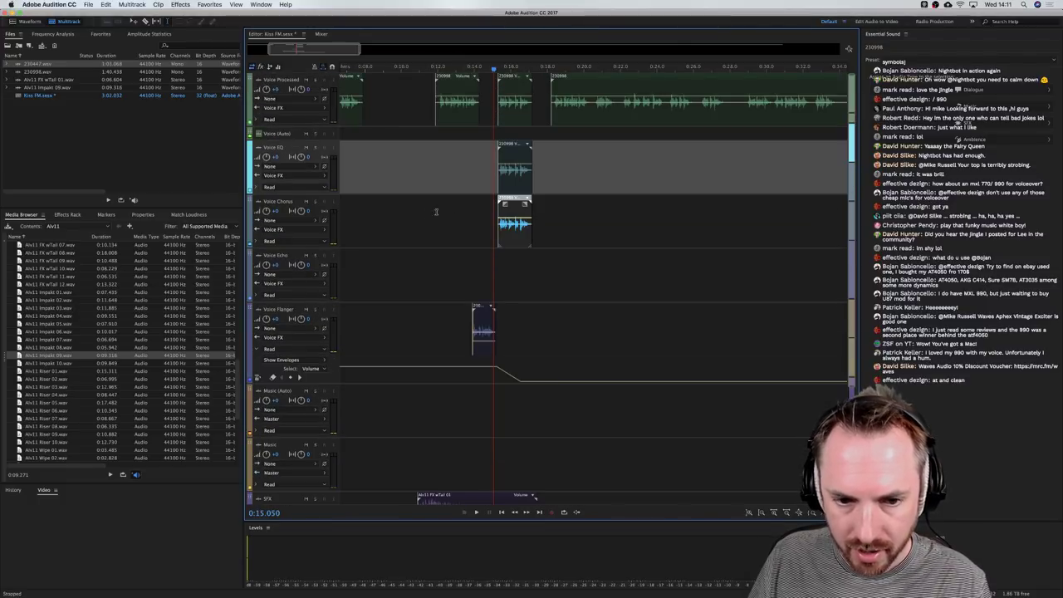
left_click(416, 207)
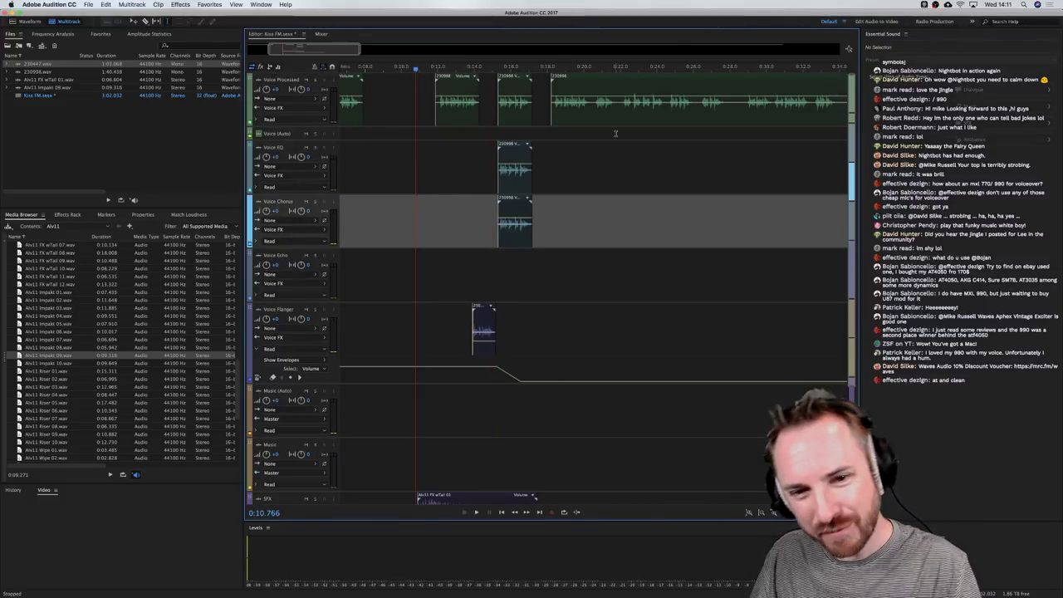
left_click_drag(596, 113, 685, 113)
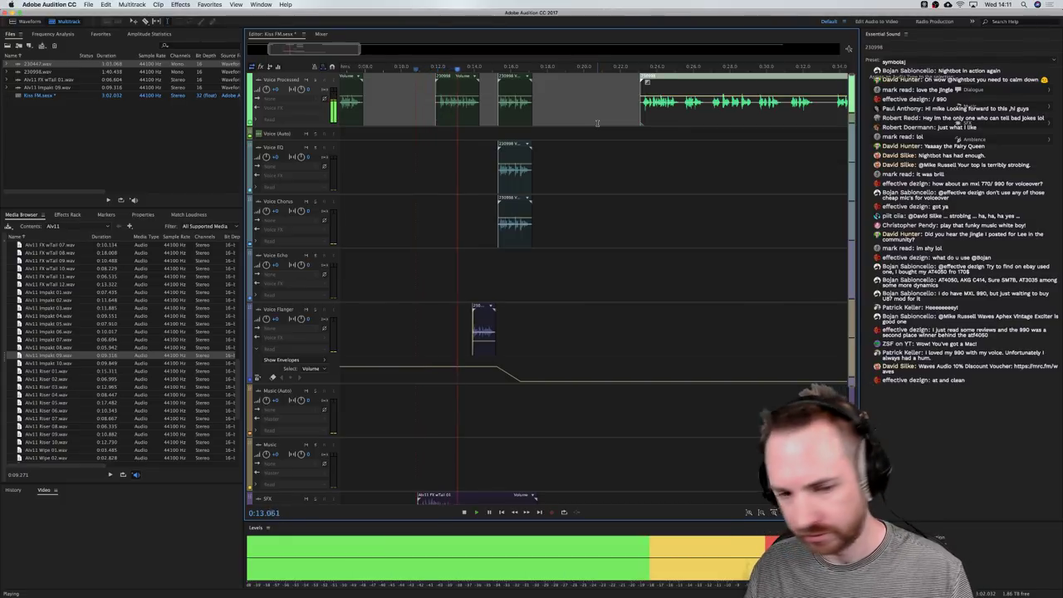
Nudge the Alv11 FX wTail 01 clip slightly later on the SFX track and replay from just before it
scroll(439, 470, "down", 3)
scroll(437, 472, "down", 2)
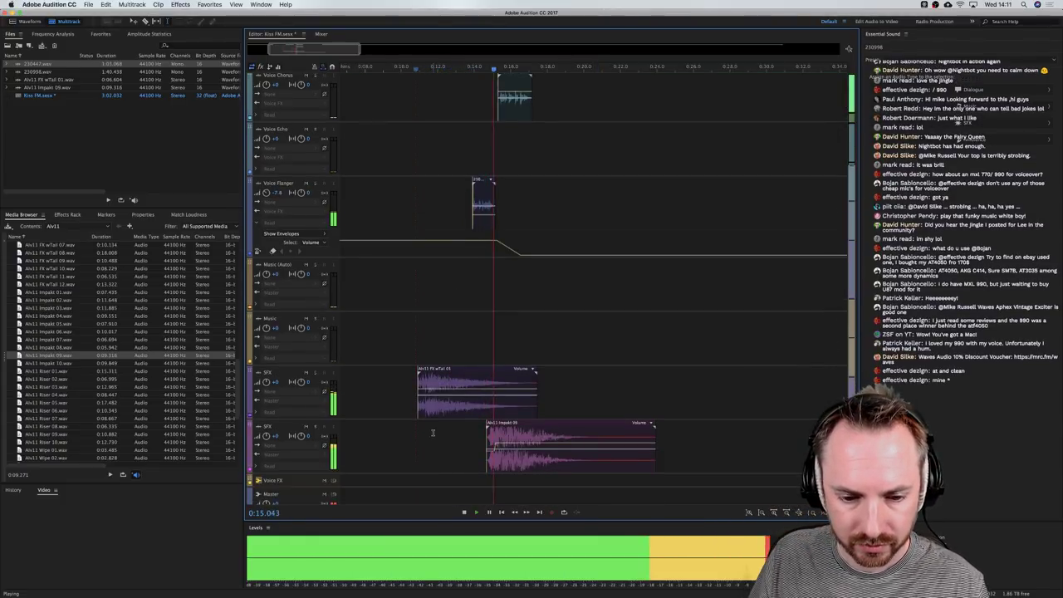
left_click(414, 414)
left_click(410, 413)
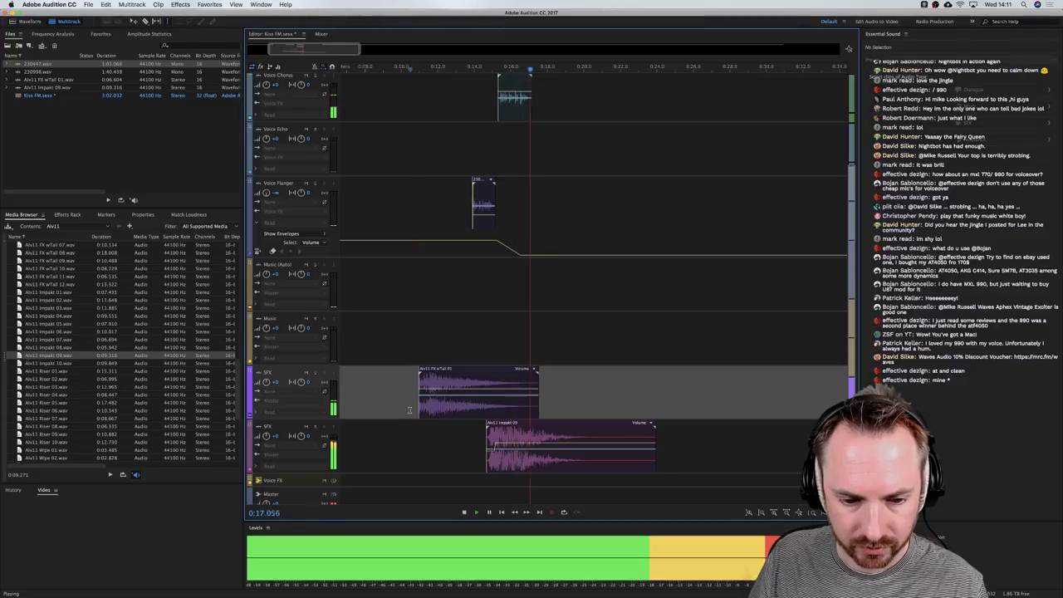
key("space")
key("space")
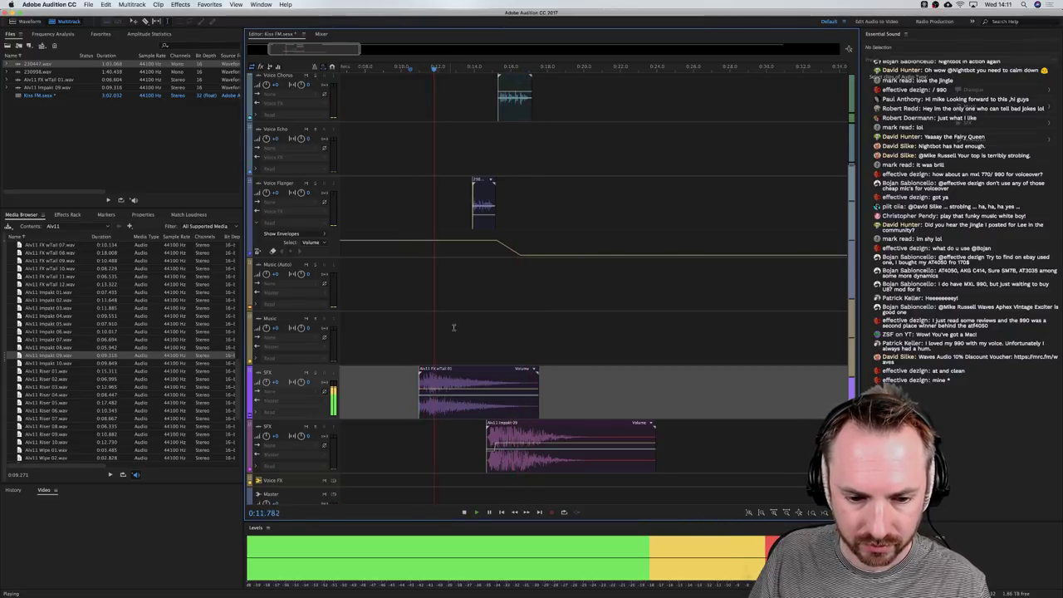
Shift the Alv11 FX wTail 01 clip a little further along and play through to the end of the layered phrase
scroll(455, 373, "up", 5)
key("space")
scroll(466, 439, "down", 4)
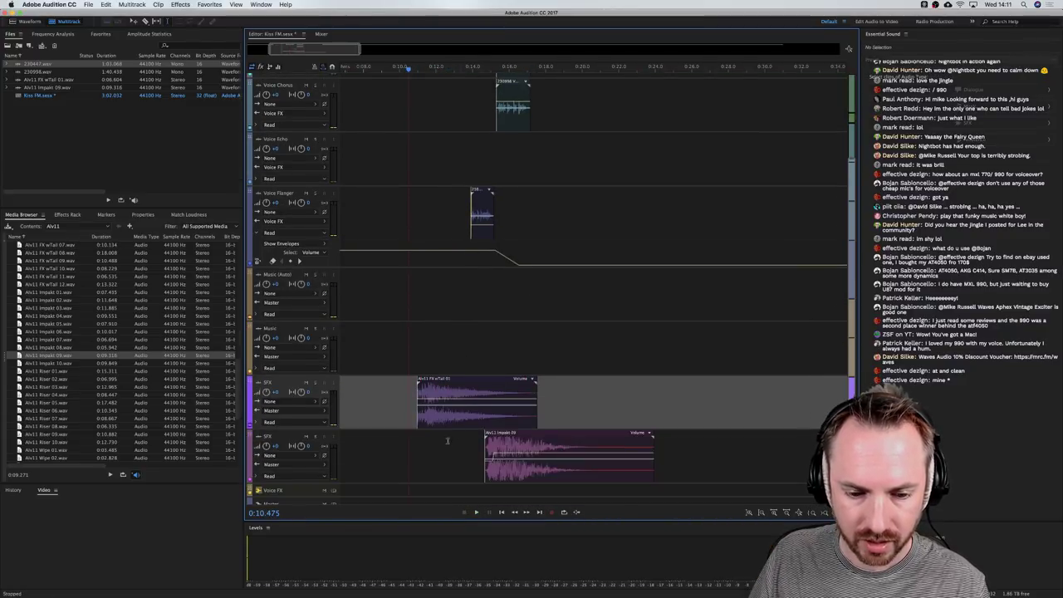
left_click(436, 415)
key("space")
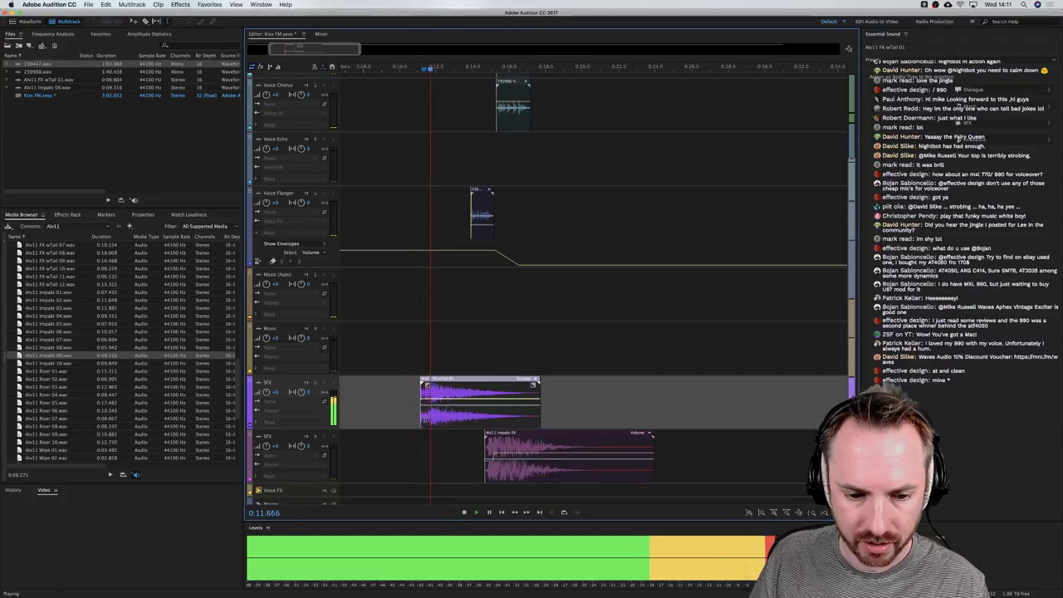
scroll(418, 420, "up", 5)
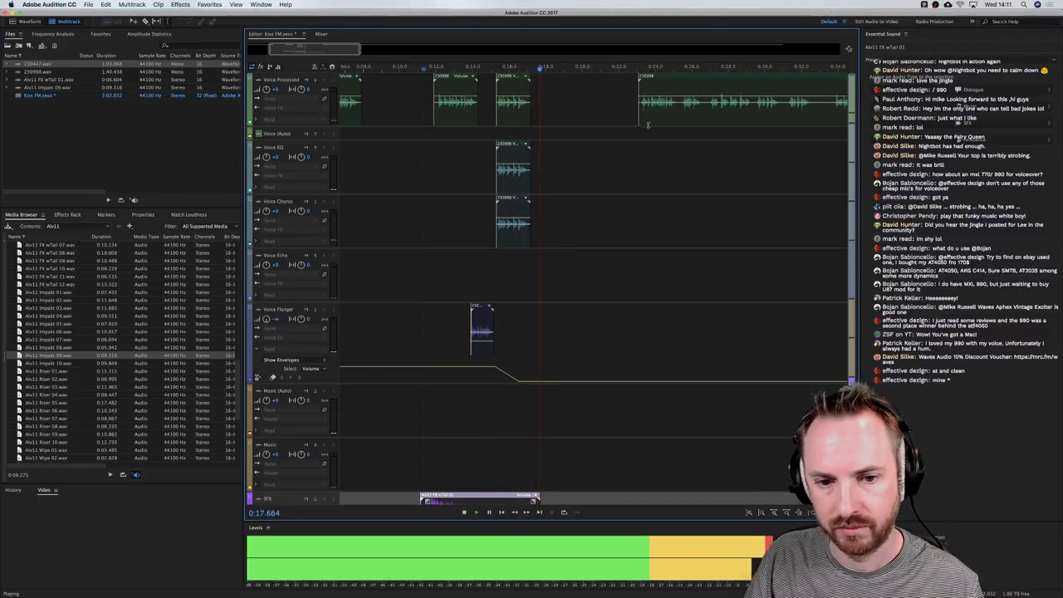
Move the remaining Voice Processed clip further along to start at about 28.2 s and save the session
left_click(615, 106)
left_click_drag(652, 107, 743, 107)
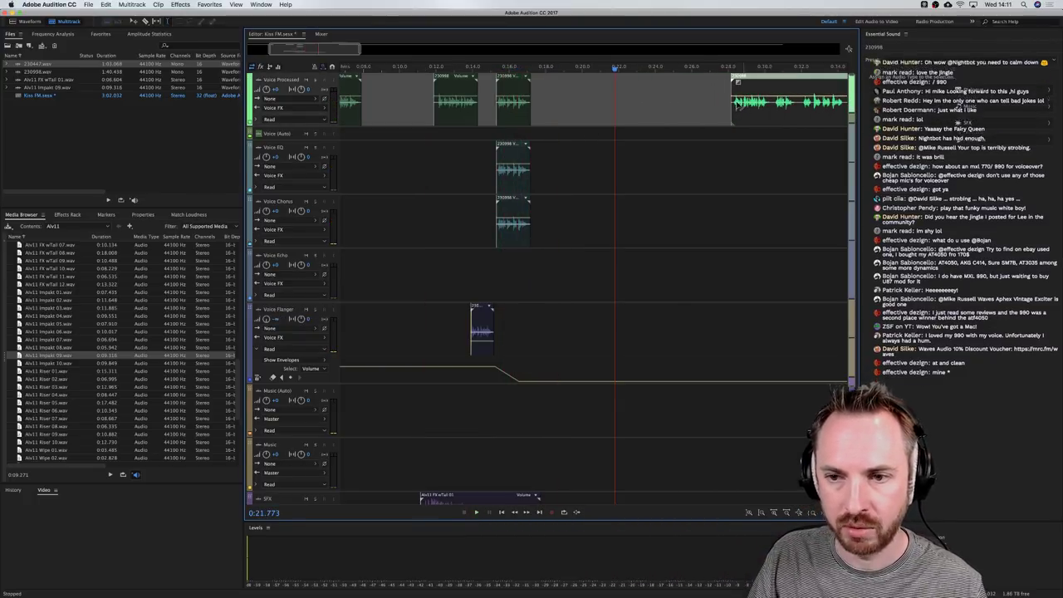
scroll(666, 128, "right", 1)
scroll(665, 129, "down", 4)
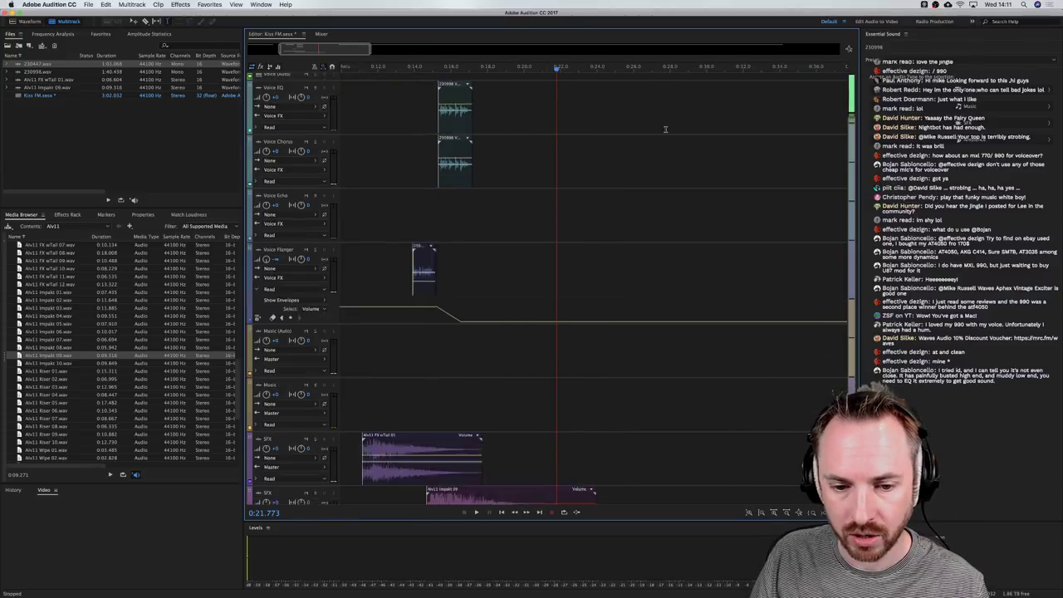
scroll(665, 128, "up", 4)
scroll(666, 130, "up", 1)
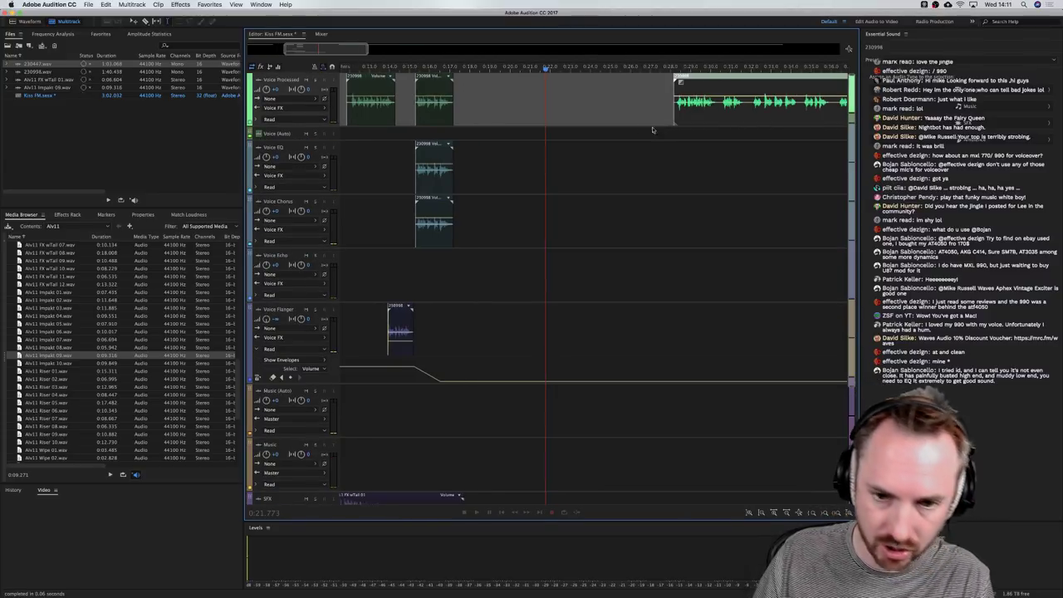
key("super+s")
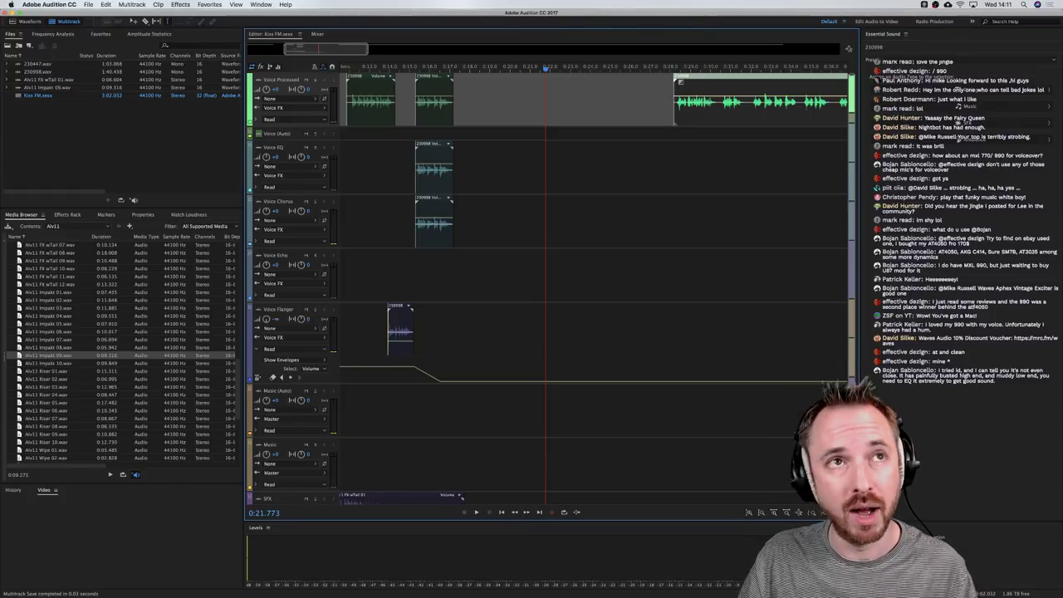
Switch to djay Pro and expand the music library to fill the space below compact deck controls
key("super+Tab")
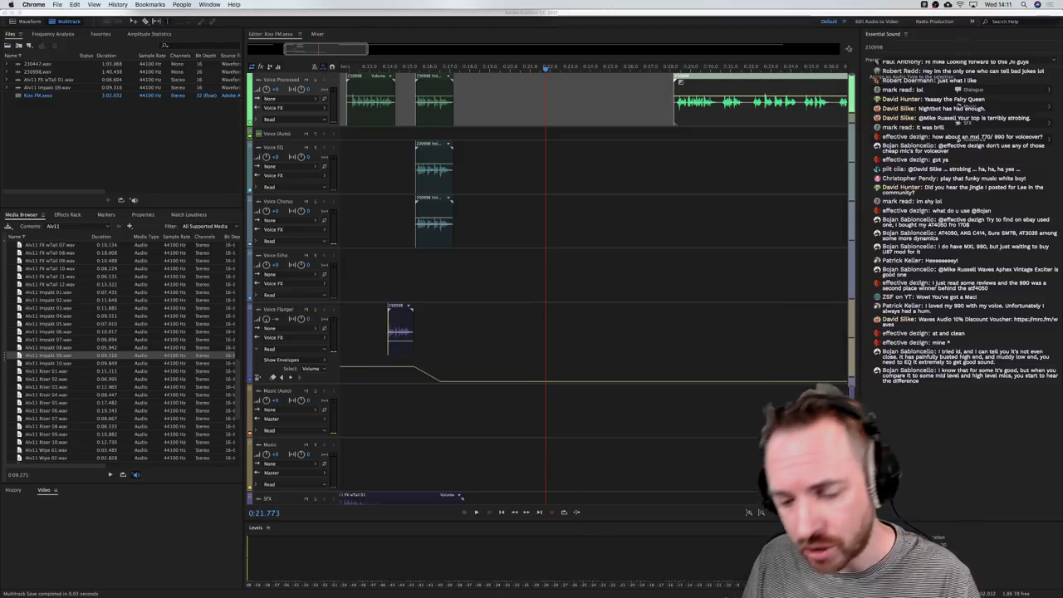
mouse_move(736, 588)
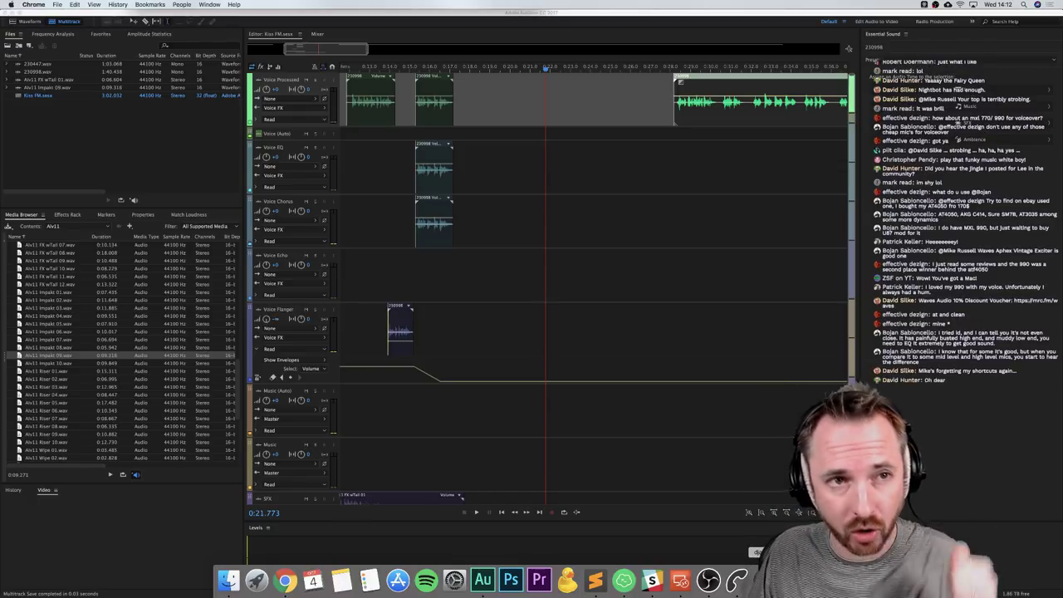
left_click(765, 580)
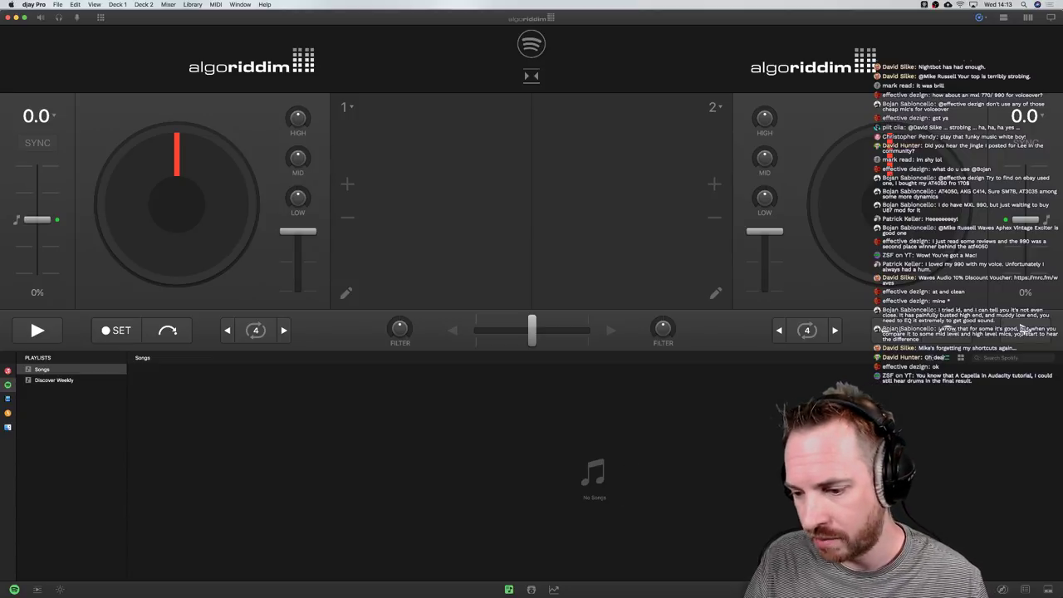
left_click(1049, 589)
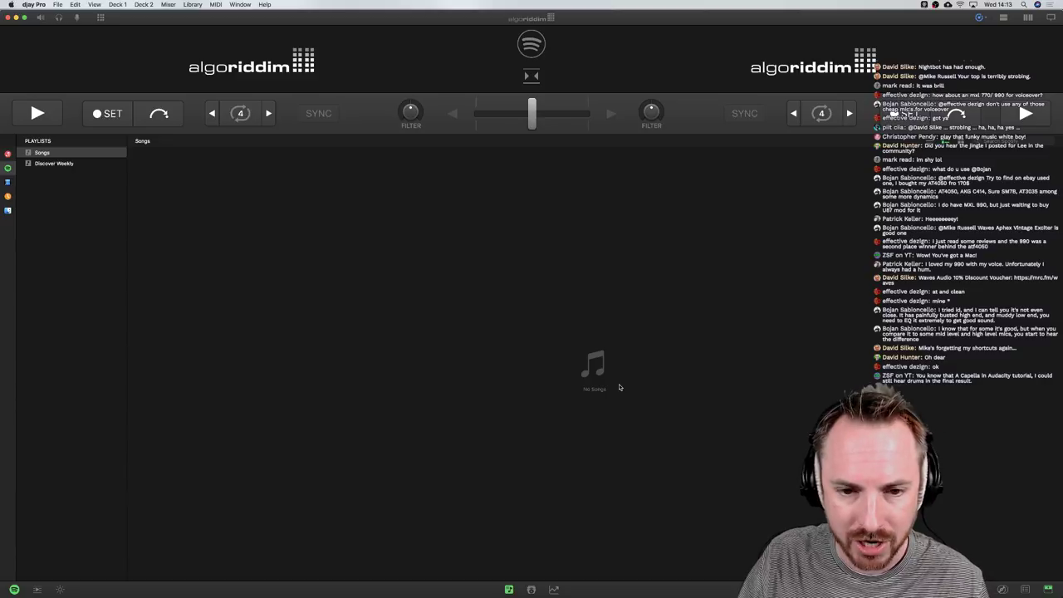
View the Spotify browse categories, open the Charts list, and look over its queue options and songs
left_click(531, 589)
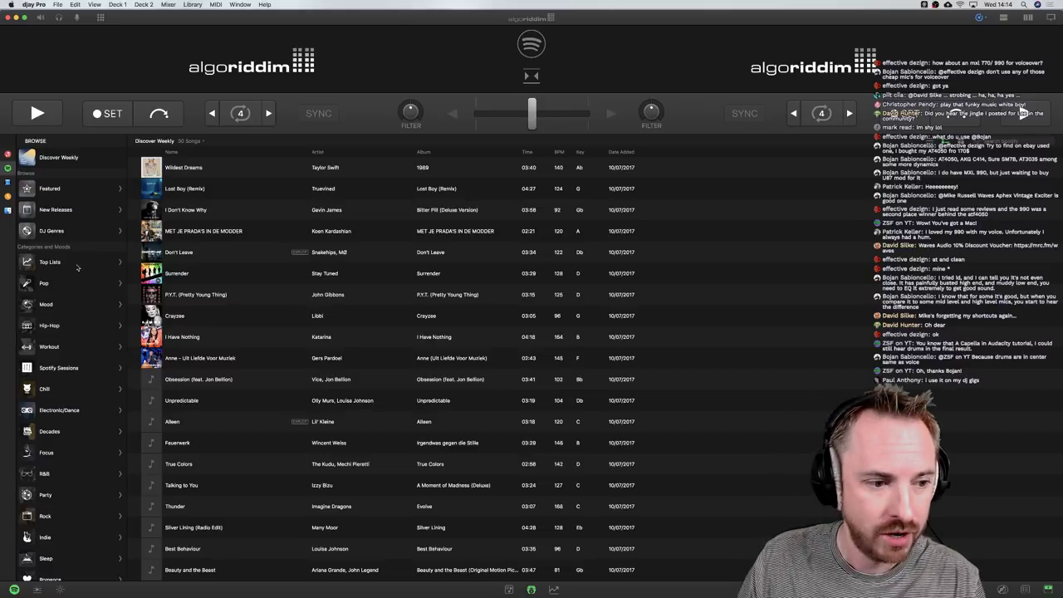
left_click(555, 590)
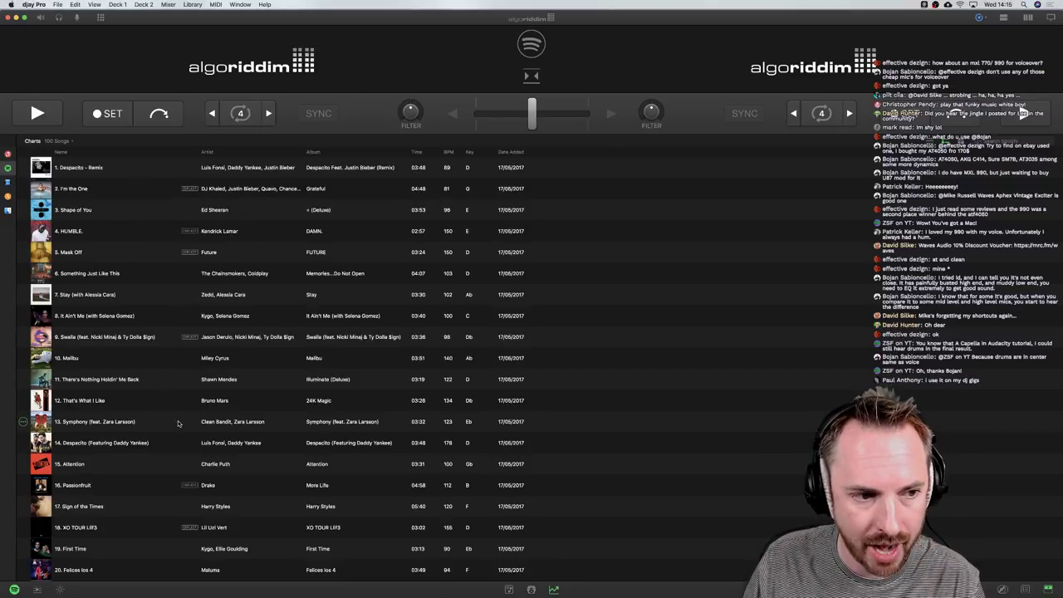
left_click(63, 142)
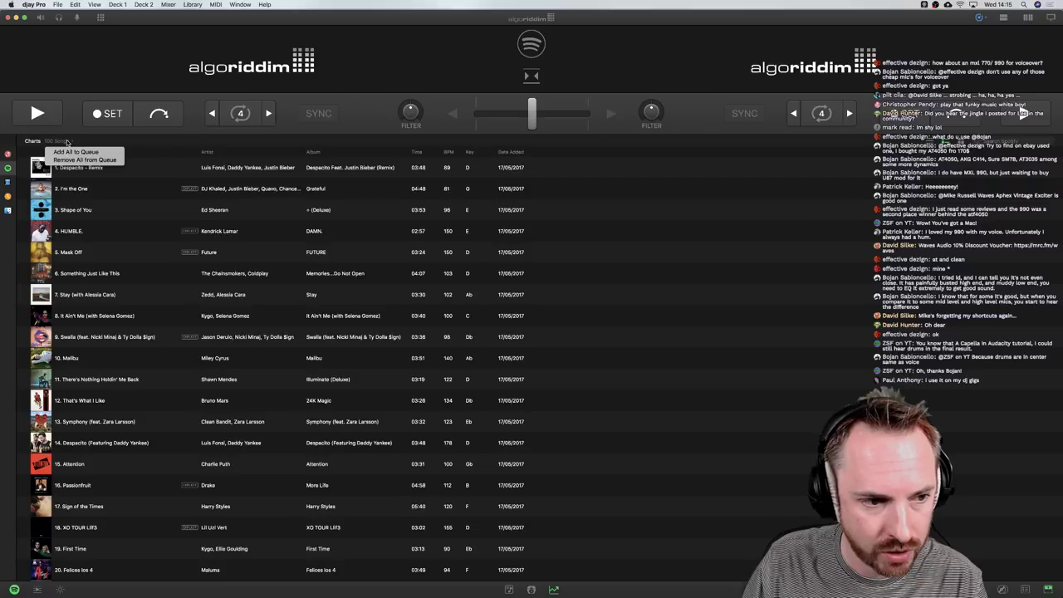
left_click(64, 143)
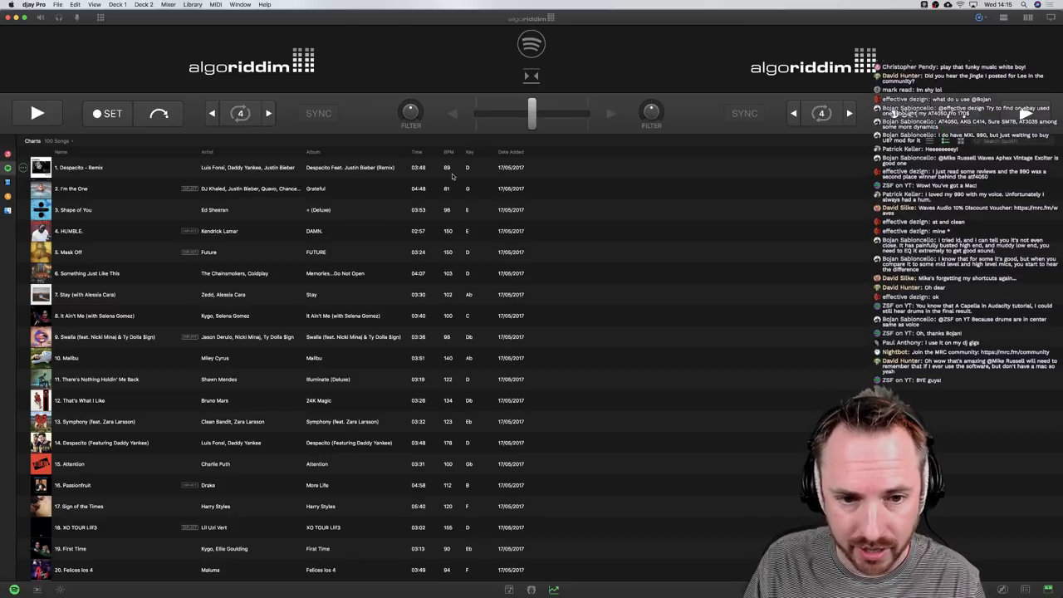
scroll(394, 413, "down", 10)
scroll(393, 413, "up", 10)
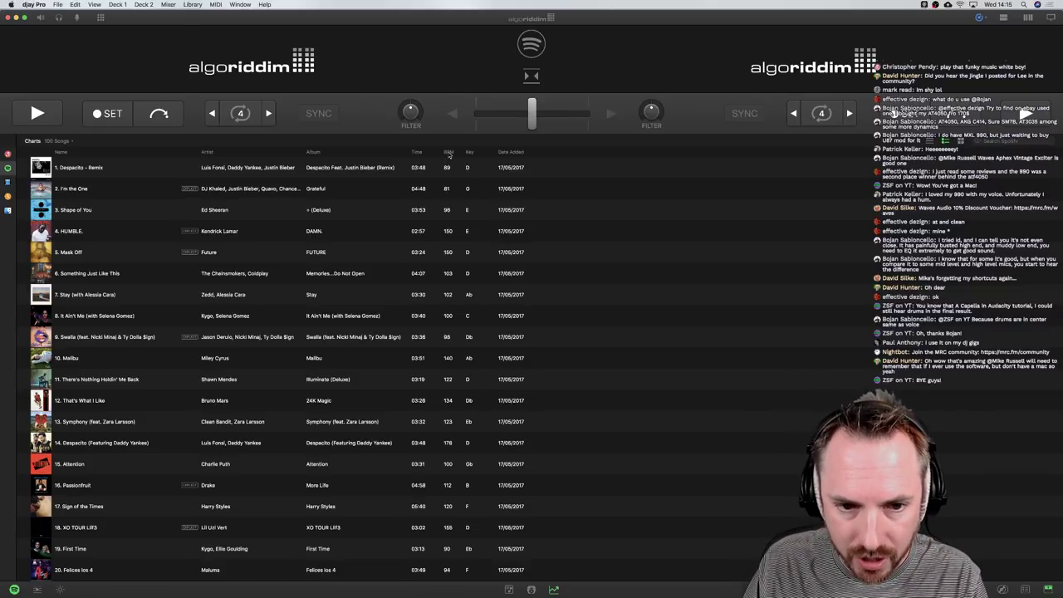
Sort the Charts songs by BPM in ascending order and examine the tempos and keys from about 110 to 135 BPM
left_click(448, 153)
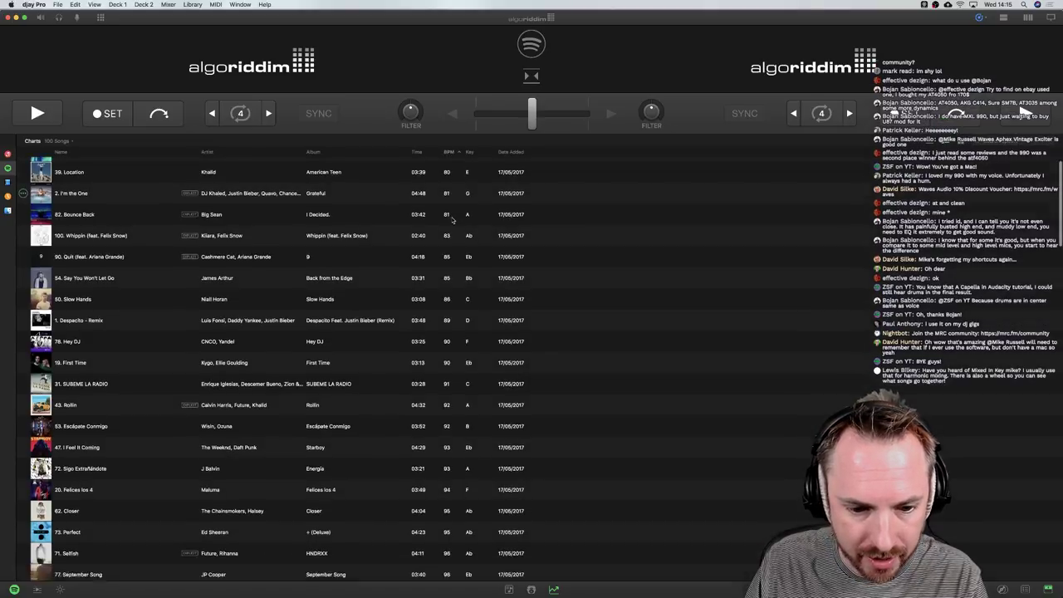
scroll(452, 220, "down", 15)
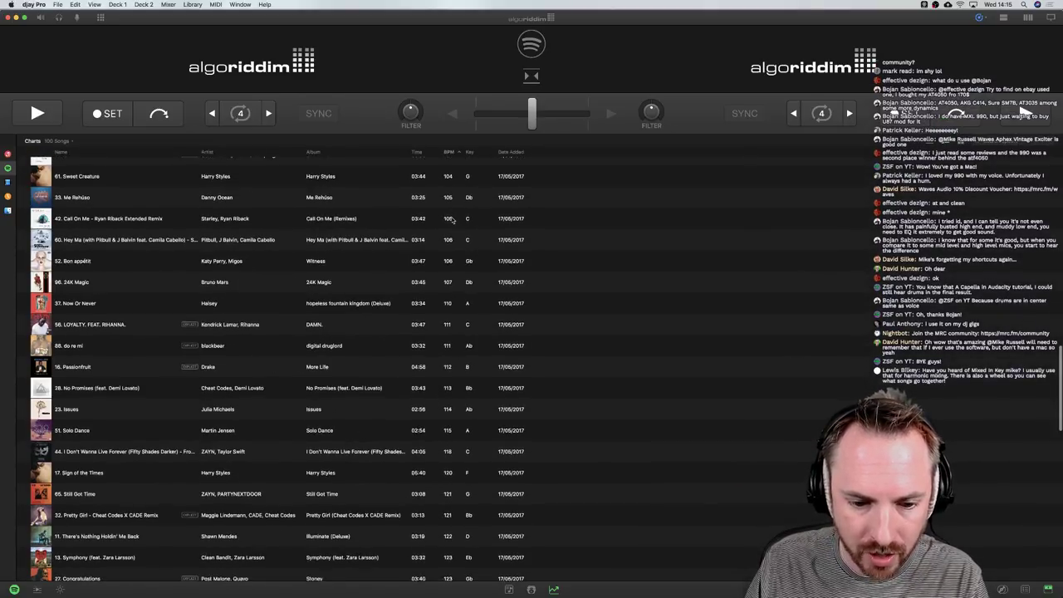
scroll(452, 219, "down", 5)
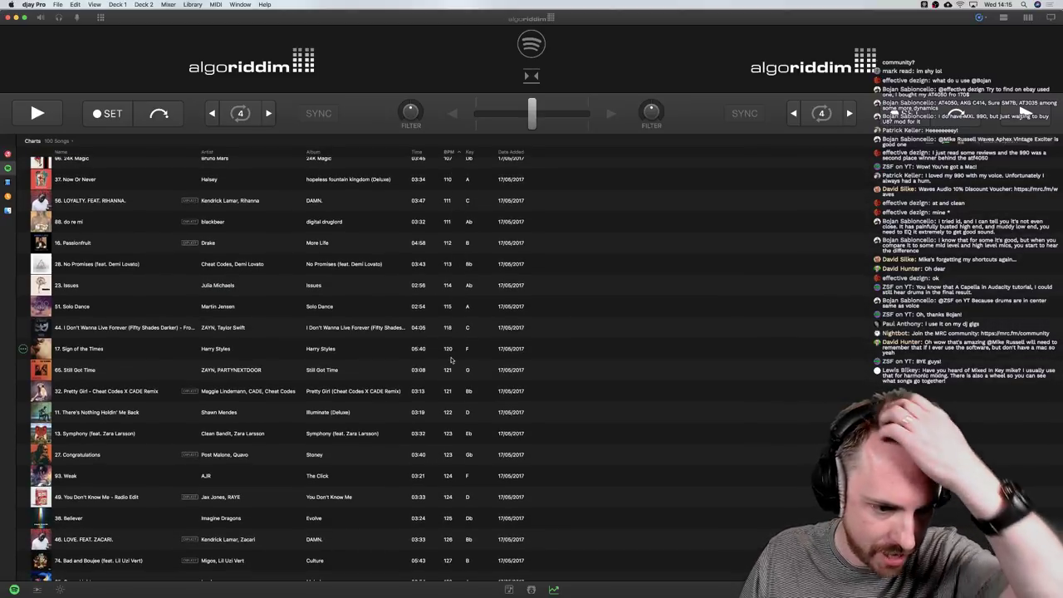
scroll(451, 359, "down", 1)
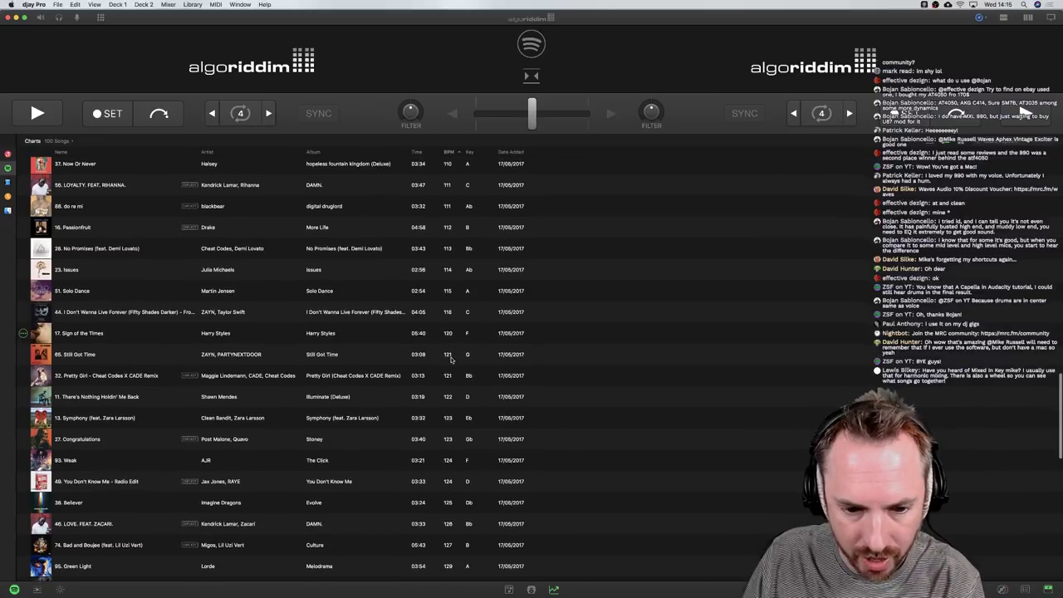
scroll(451, 359, "down", 3)
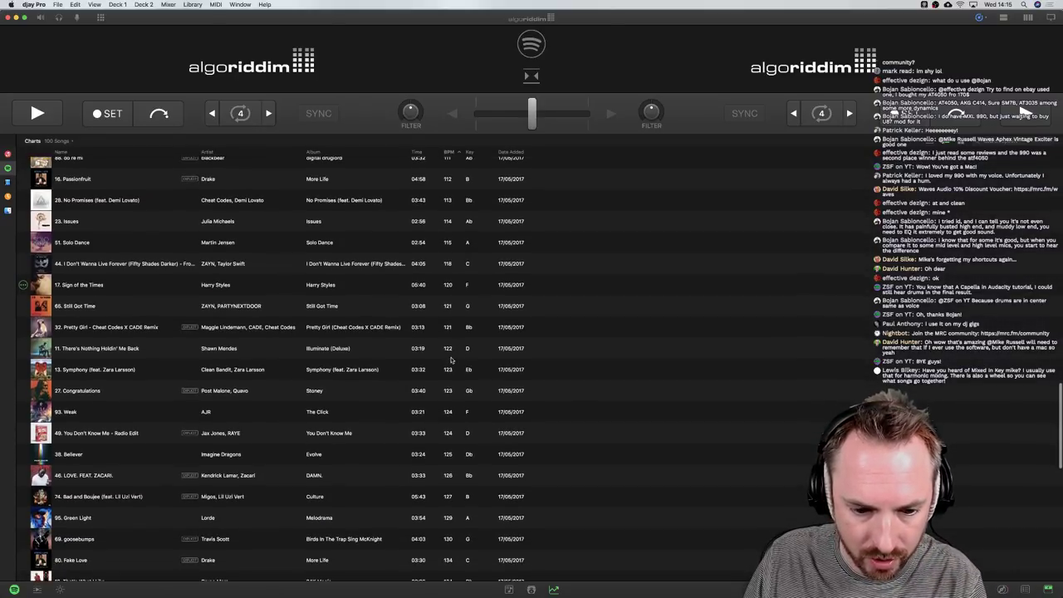
scroll(456, 397, "down", 2)
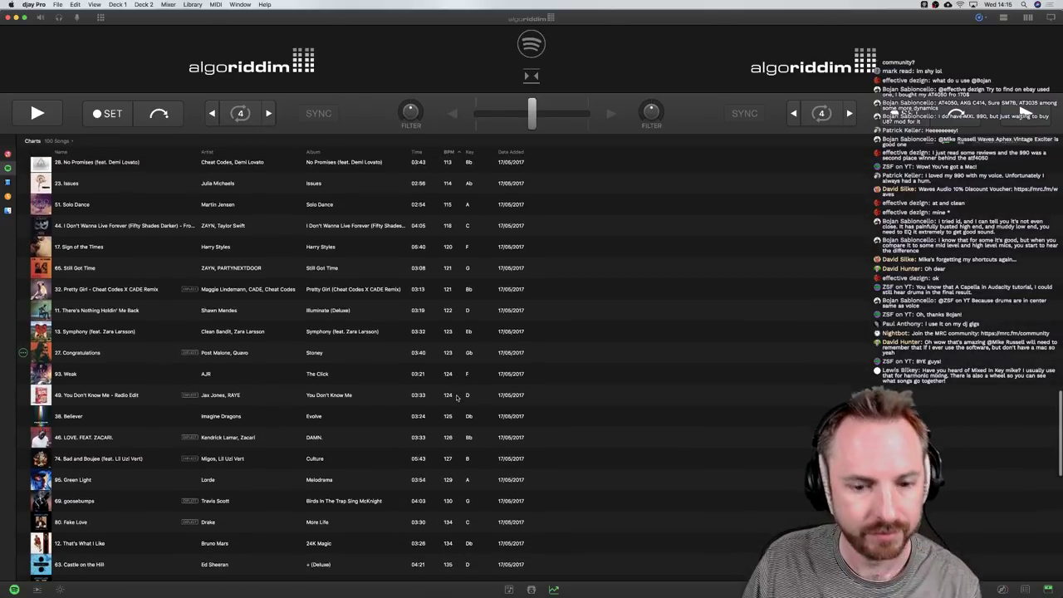
scroll(456, 397, "down", 1)
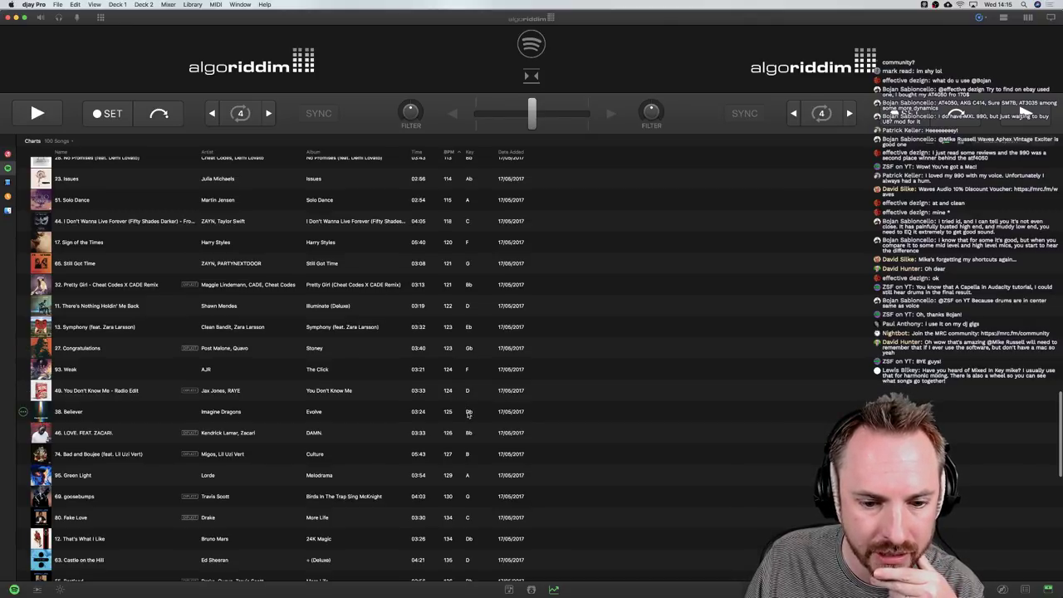
scroll(468, 451, "down", 1)
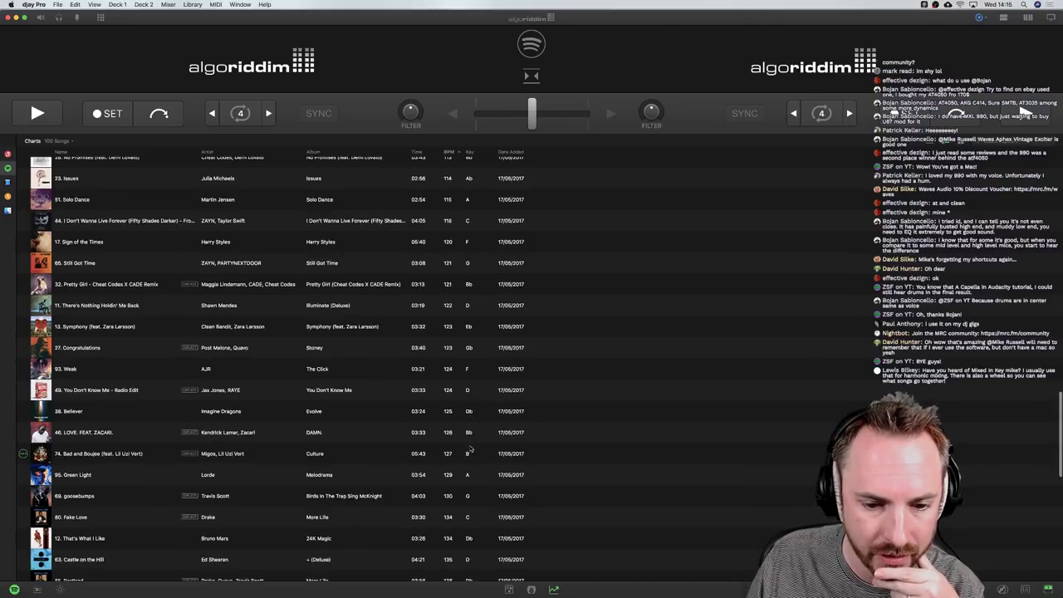
Sort the Charts songs by musical key and look through the groups in B, Gb, Db and Ab
left_click(470, 153)
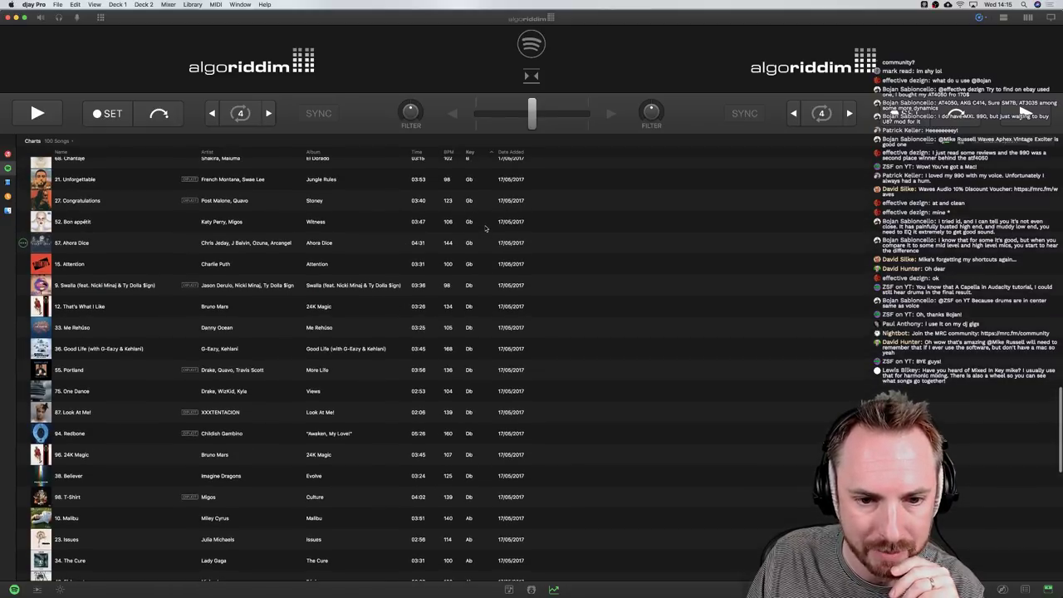
scroll(486, 229, "up", 3)
scroll(487, 228, "up", 2)
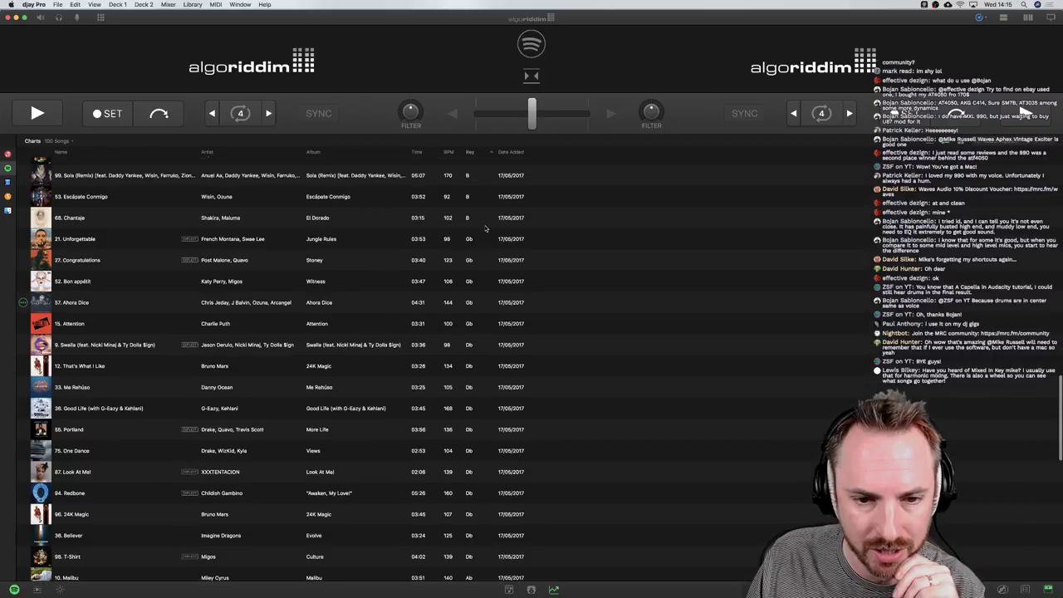
scroll(487, 228, "up", 1)
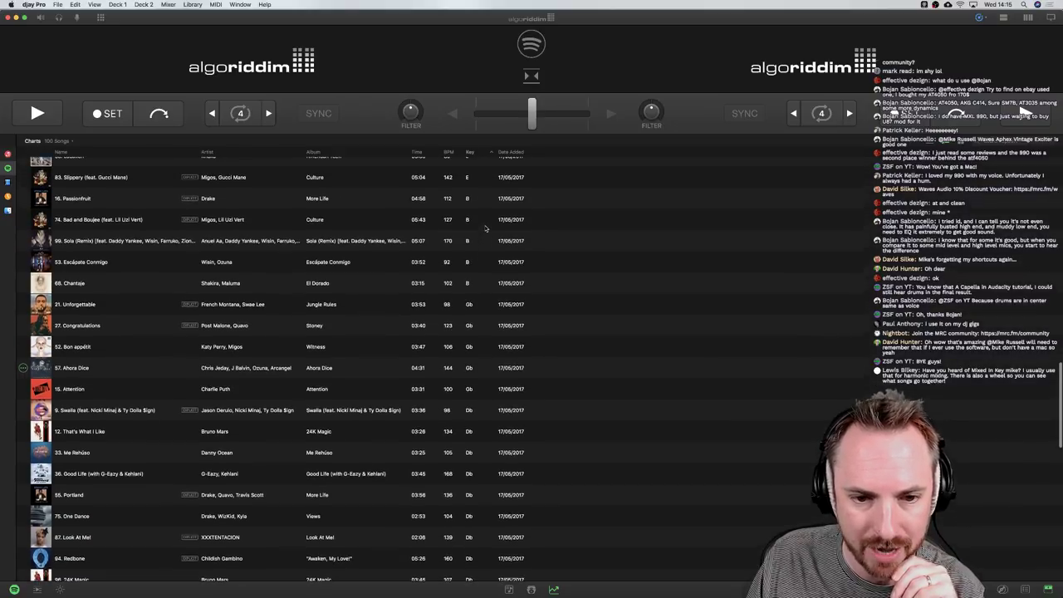
scroll(487, 228, "down", 8)
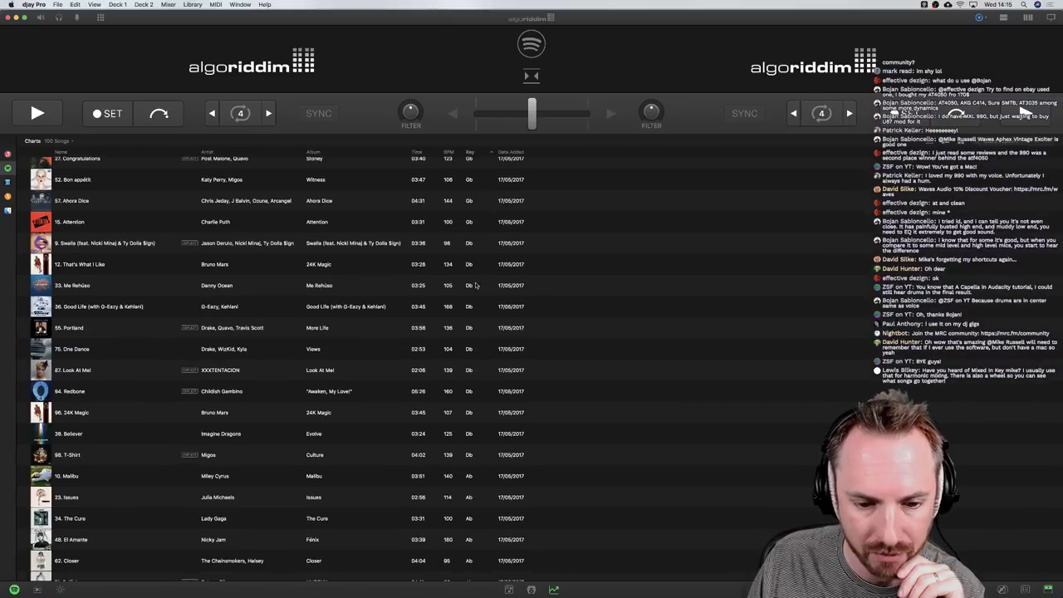
Look through the key-sorted Charts songs in Db, Ab, Eb, Bb and F, comparing their tempos
scroll(481, 361, "down", 4)
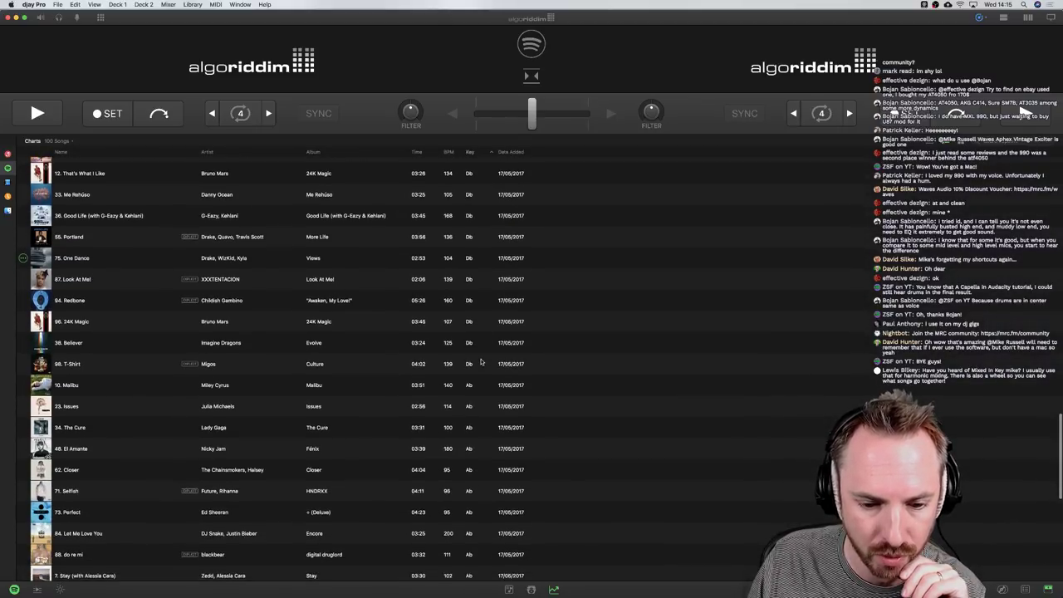
scroll(481, 362, "down", 1)
scroll(480, 362, "down", 1)
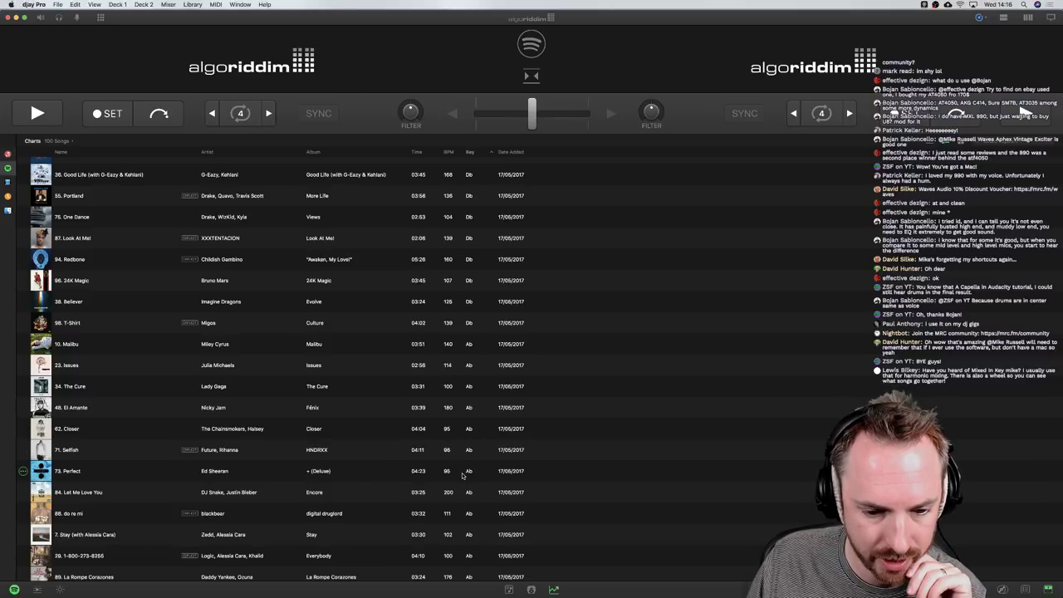
scroll(473, 471, "down", 4)
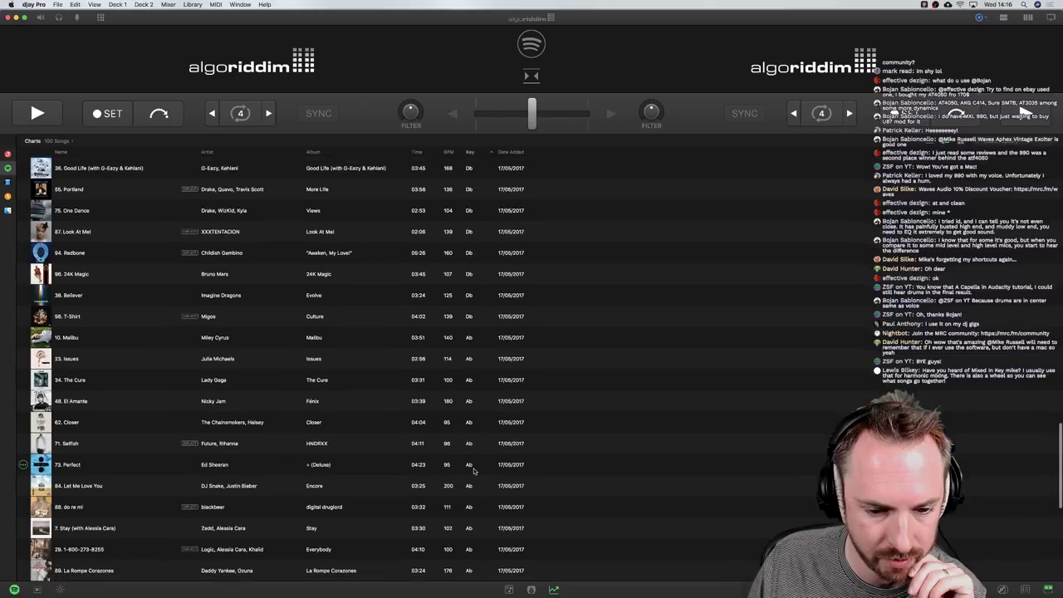
scroll(474, 471, "down", 7)
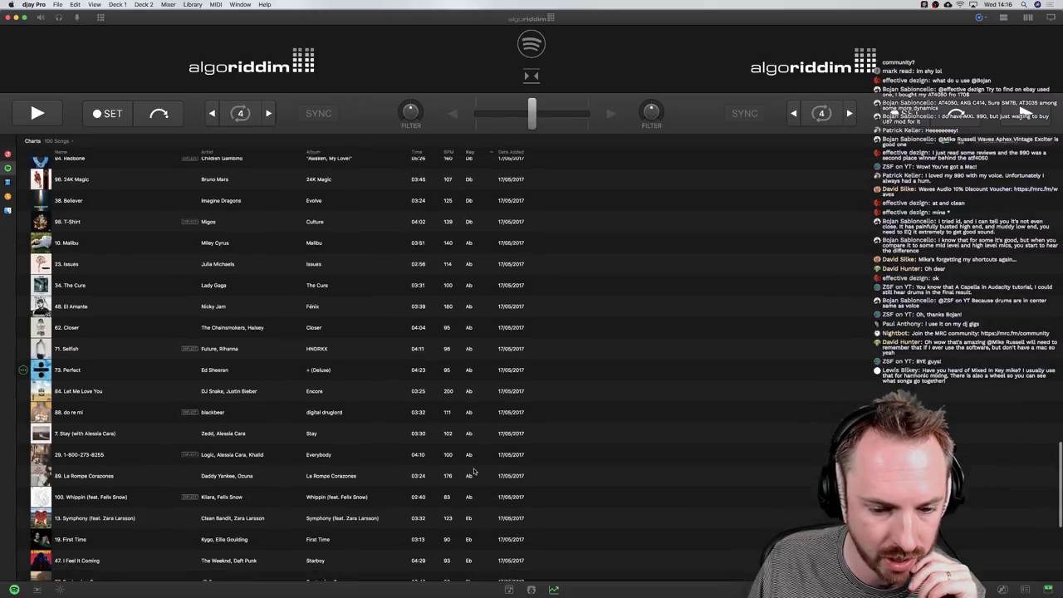
scroll(473, 471, "down", 6)
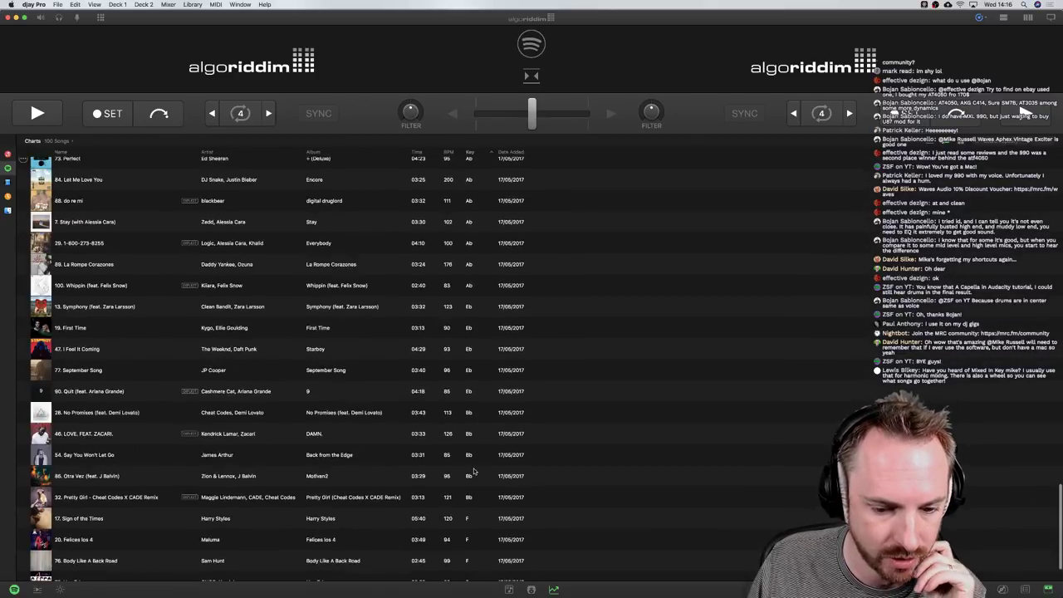
scroll(473, 471, "down", 1)
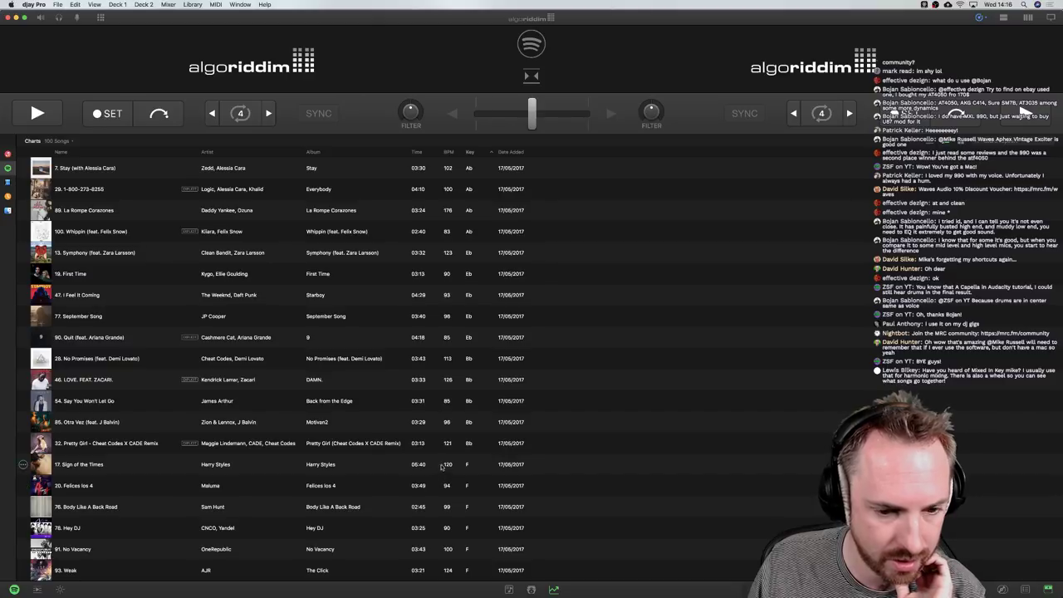
Go back up through the key-sorted Charts songs, examining tempos in the Gb, B, E, A, D, G and C groups
scroll(467, 290, "up", 2)
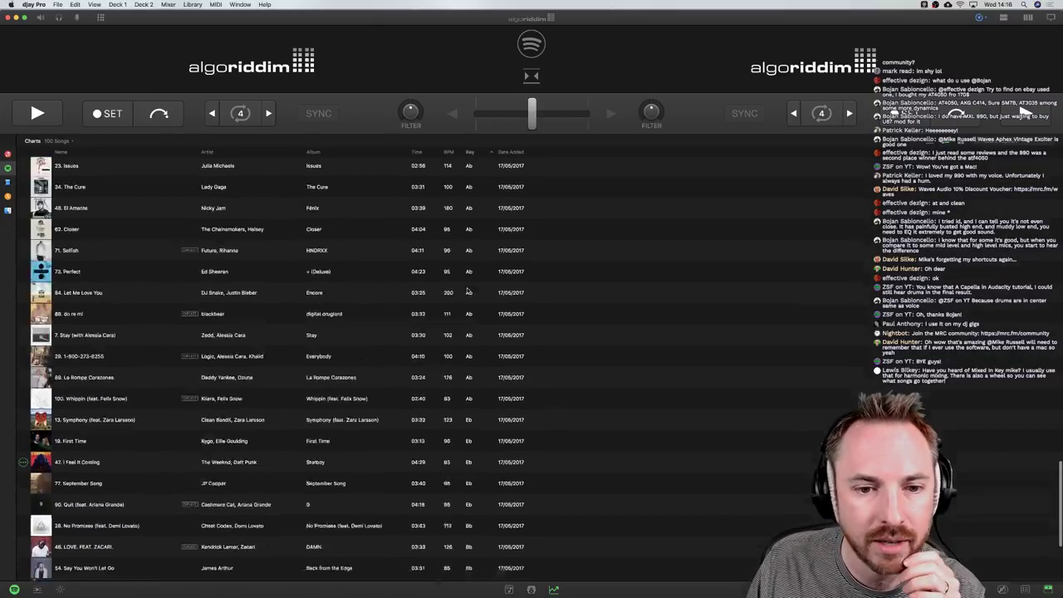
scroll(468, 291, "up", 5)
scroll(467, 291, "up", 6)
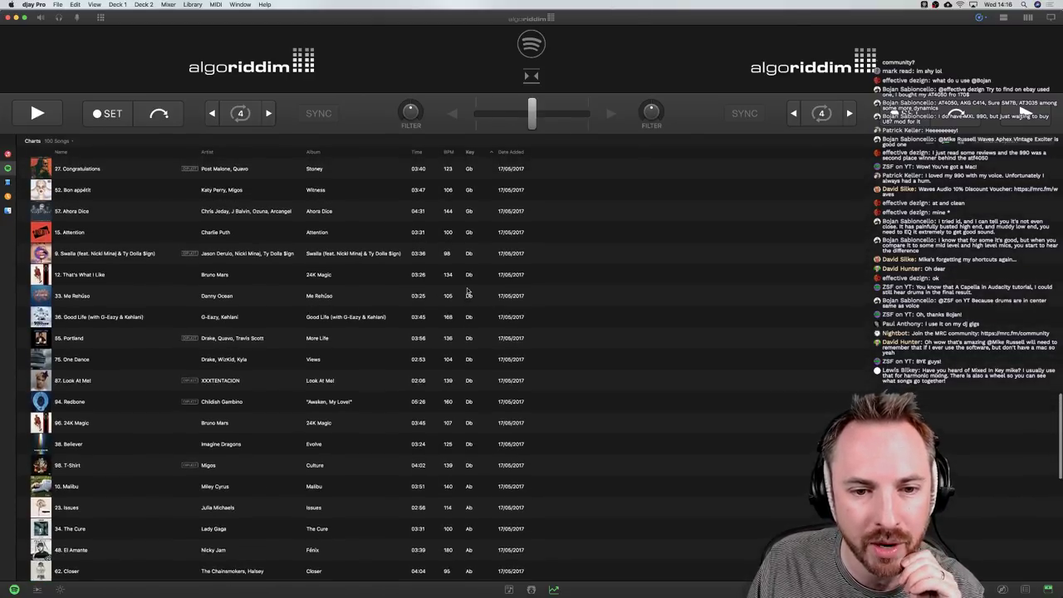
scroll(468, 291, "up", 1)
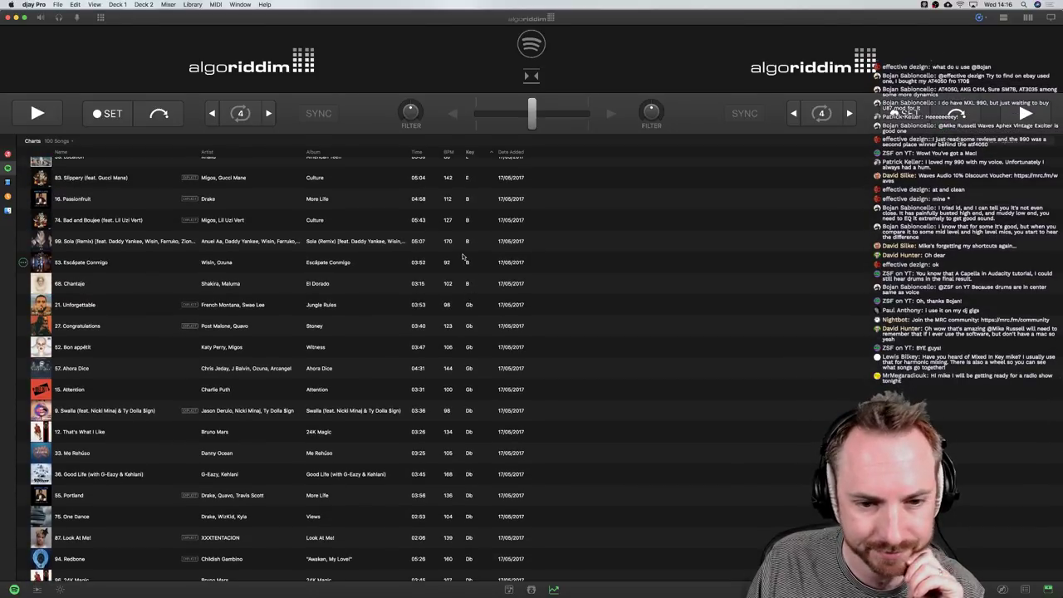
scroll(463, 256, "up", 1)
scroll(463, 256, "up", 3)
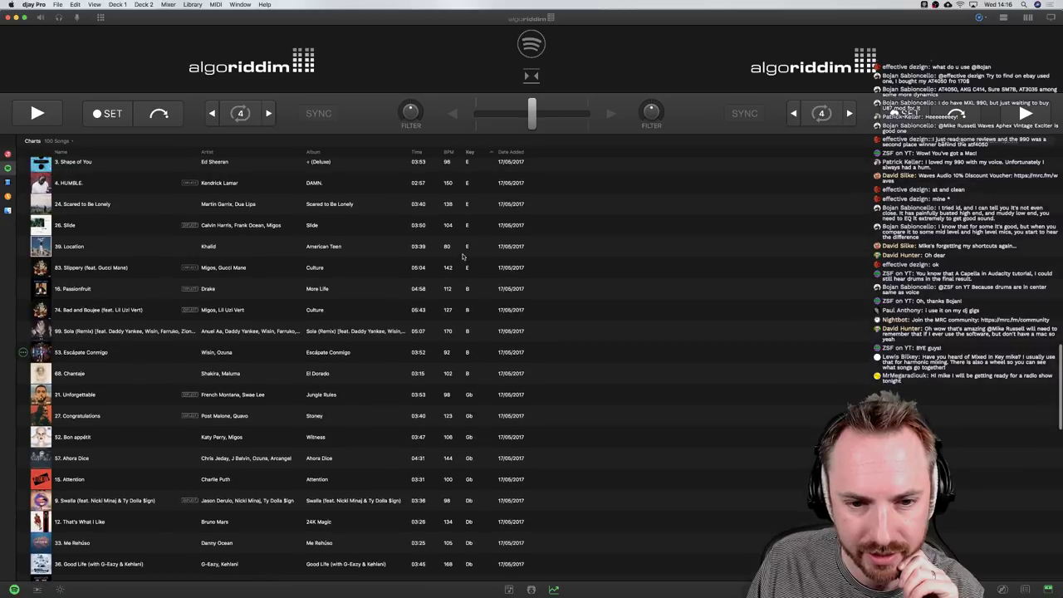
scroll(463, 256, "up", 3)
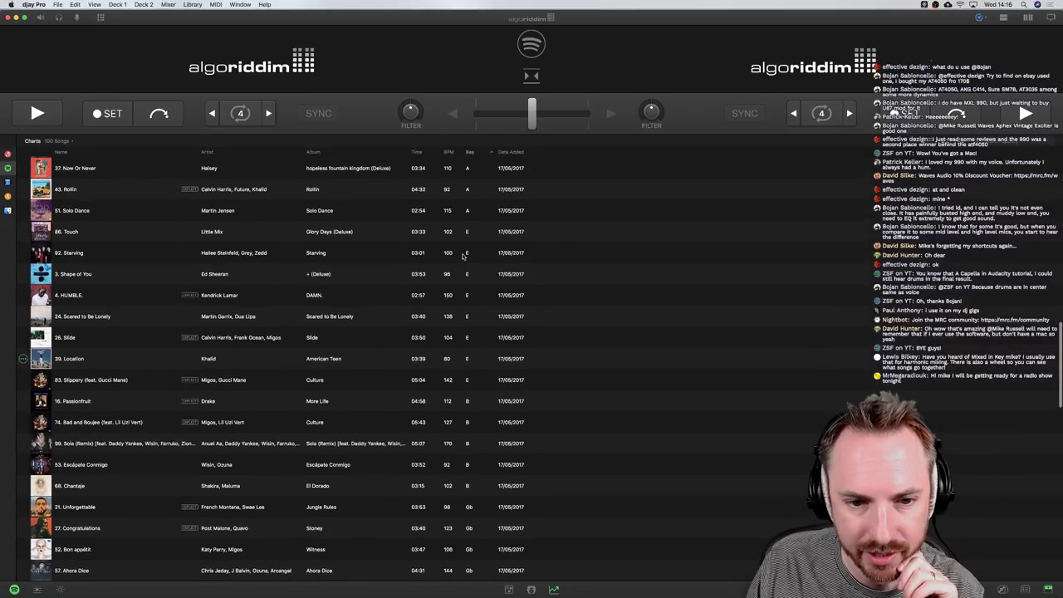
scroll(462, 256, "up", 3)
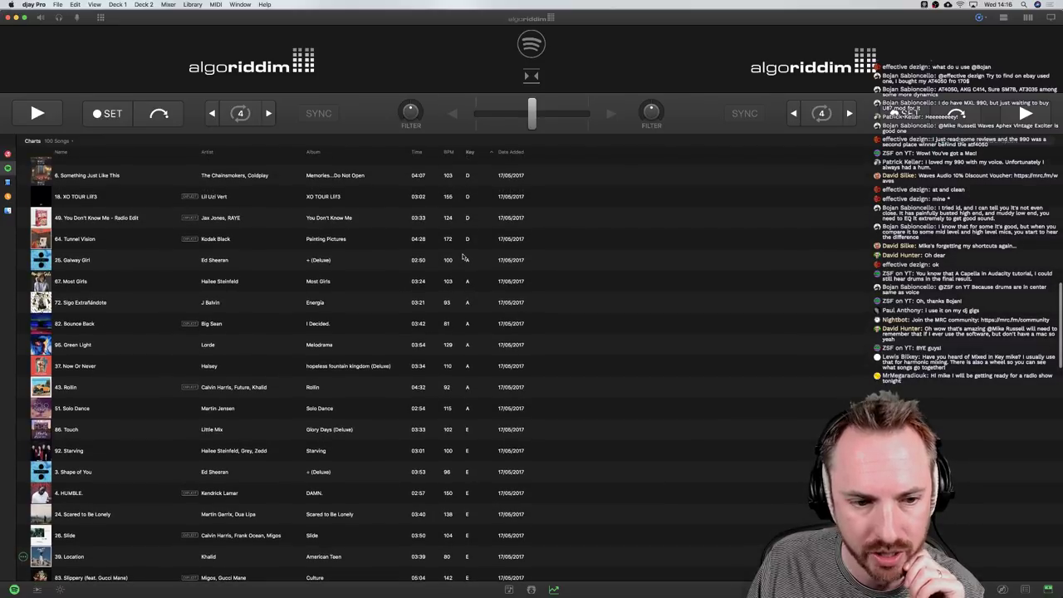
scroll(462, 258, "up", 1)
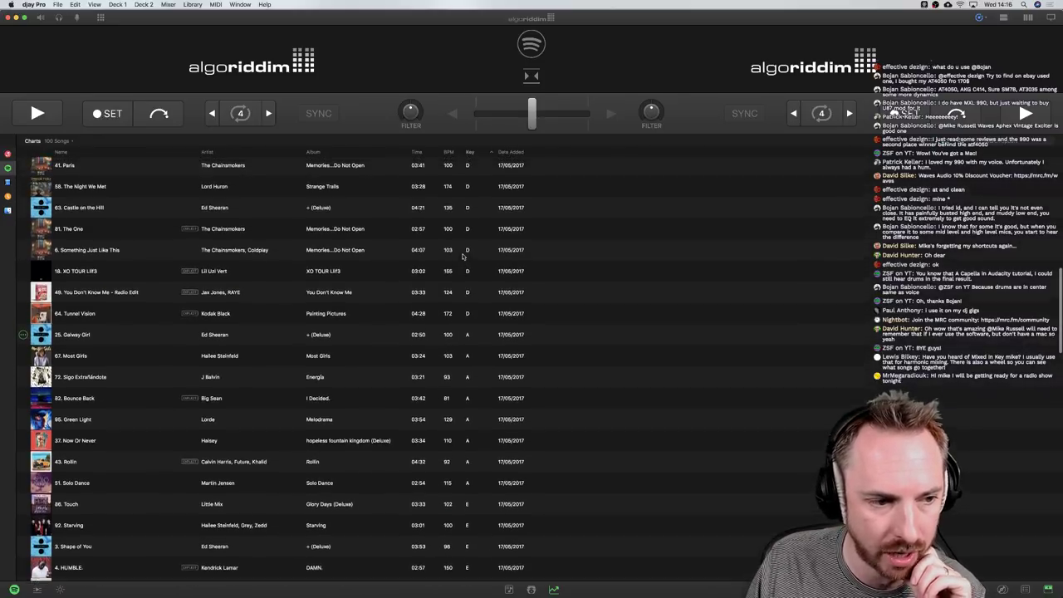
scroll(463, 256, "up", 3)
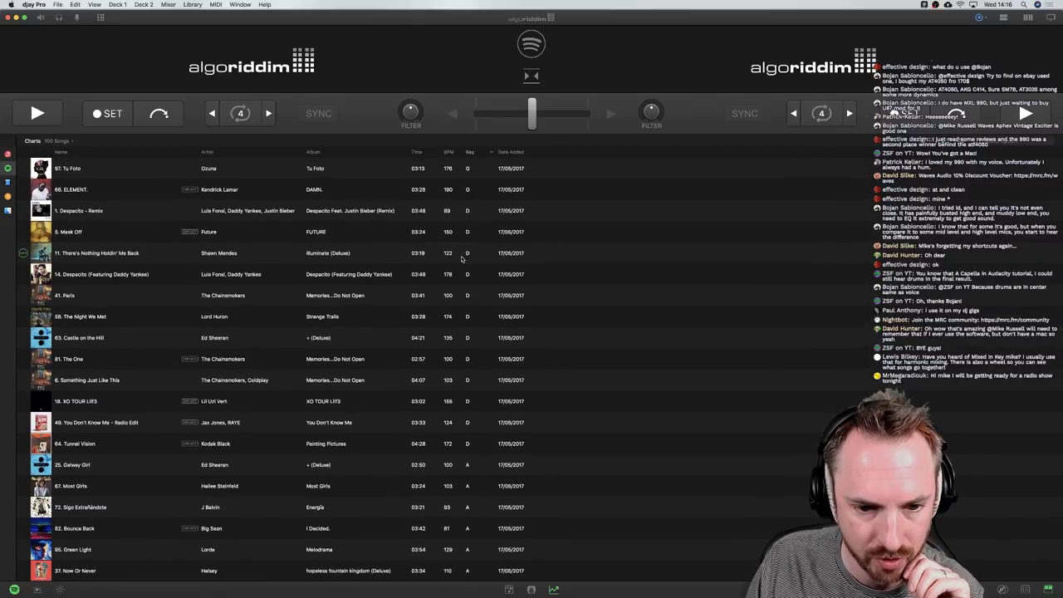
scroll(462, 259, "up", 4)
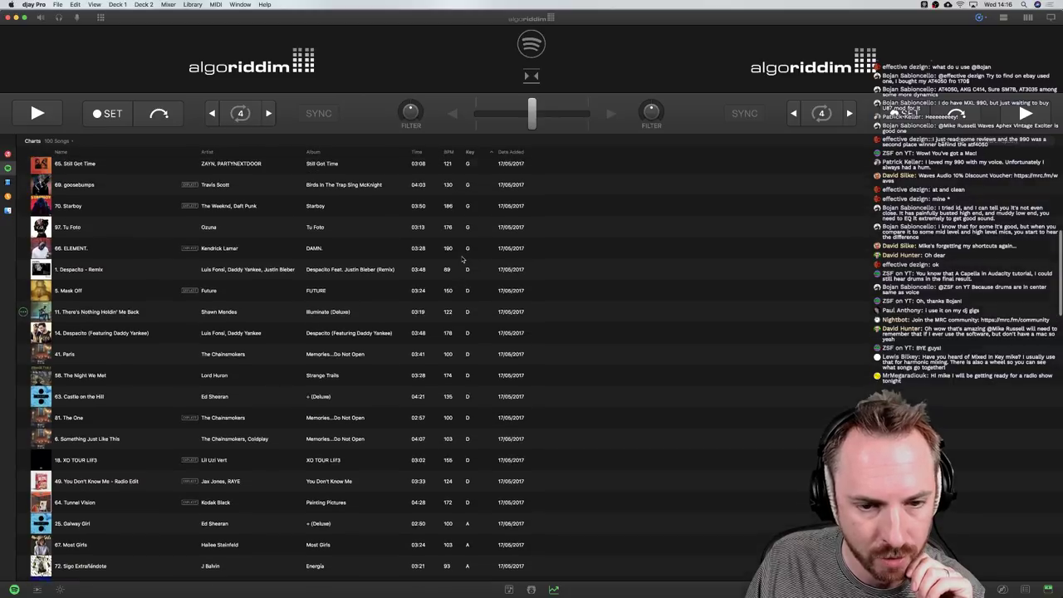
scroll(462, 258, "up", 1)
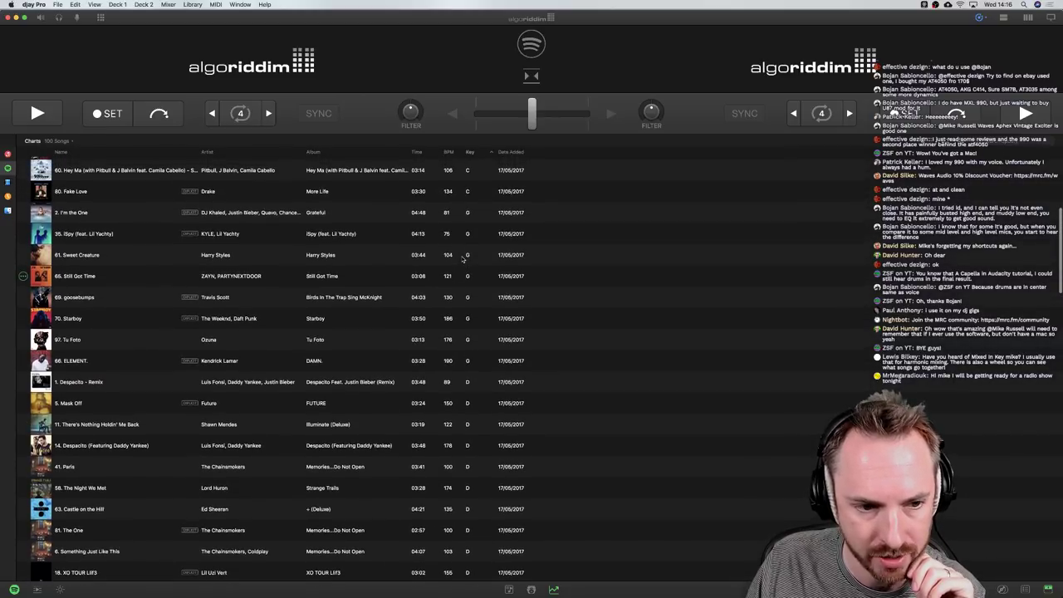
scroll(463, 258, "up", 4)
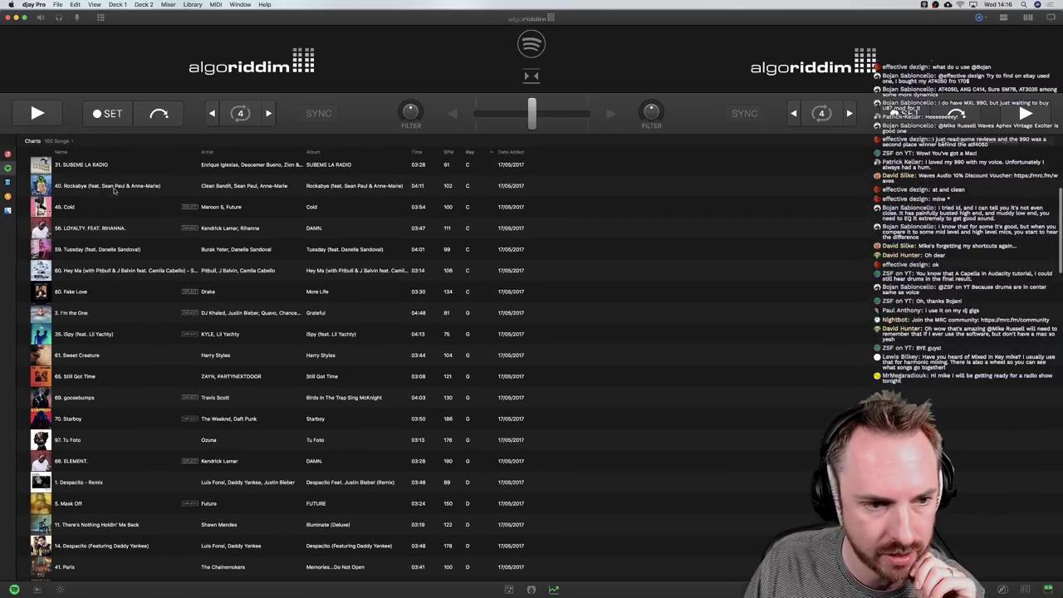
Sort the Charts songs by name in ascending order and examine the tempos and keys of songs 1 to 38
left_click(64, 153)
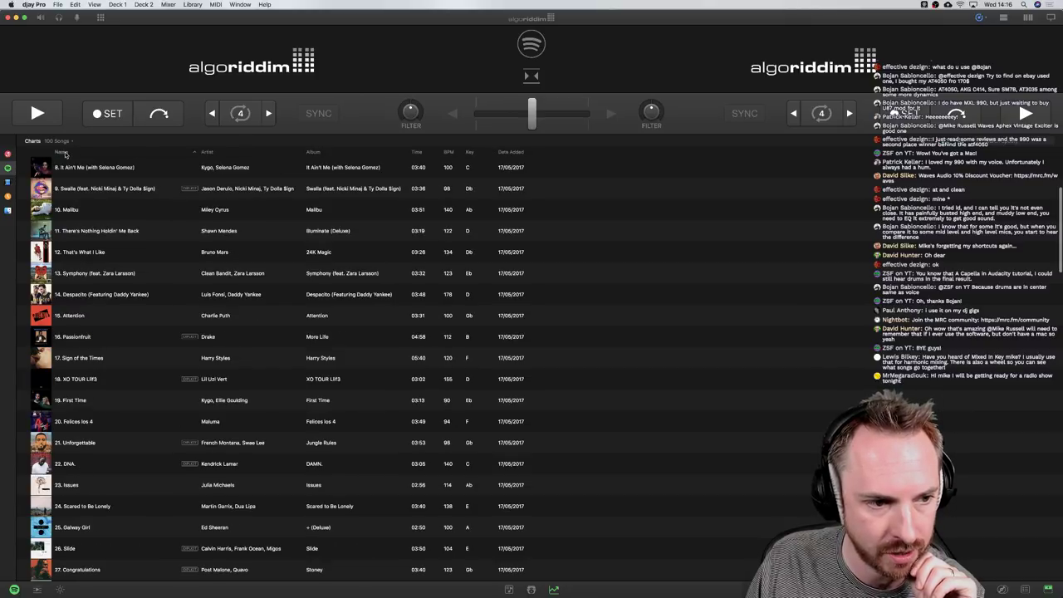
scroll(196, 203, "up", 4)
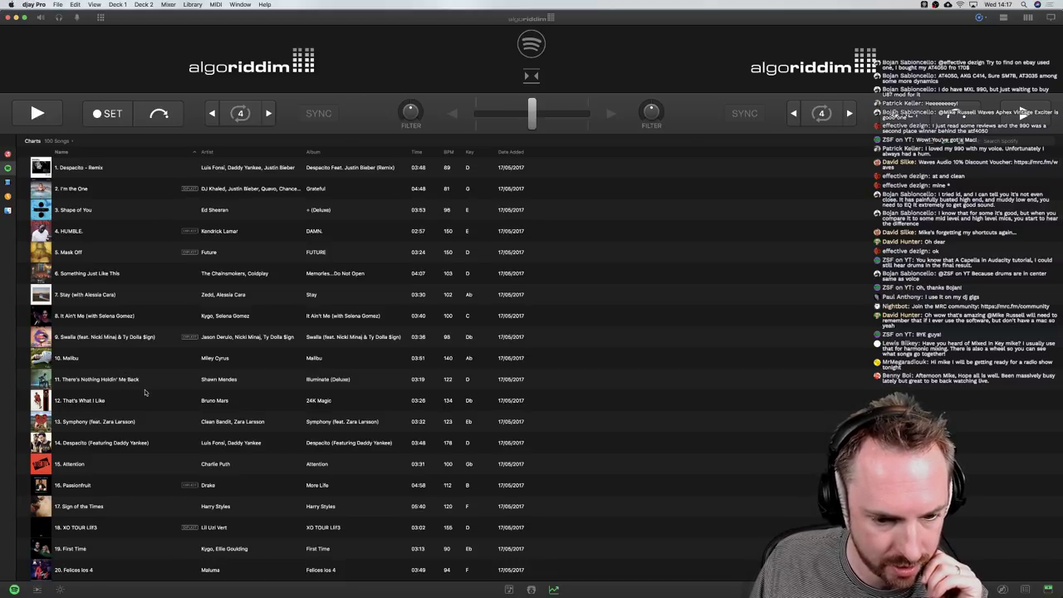
scroll(133, 453, "down", 4)
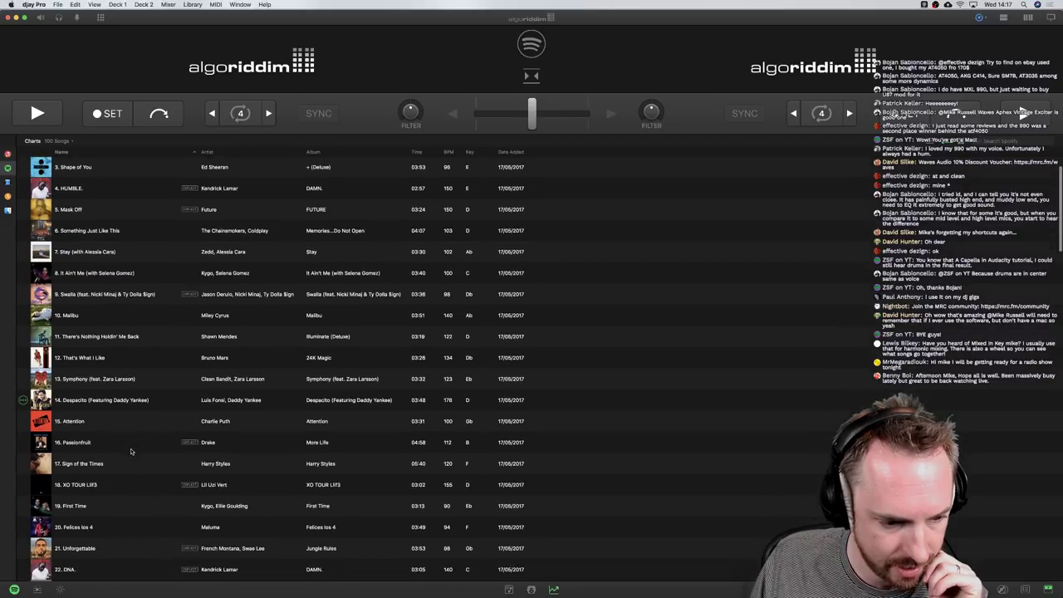
scroll(145, 467, "down", 4)
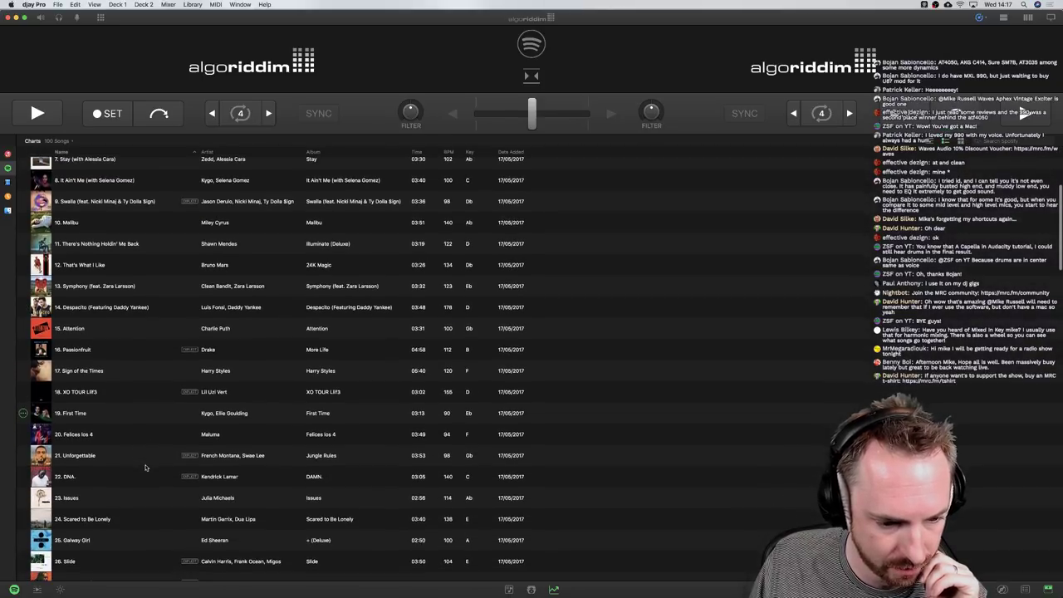
scroll(145, 468, "down", 3)
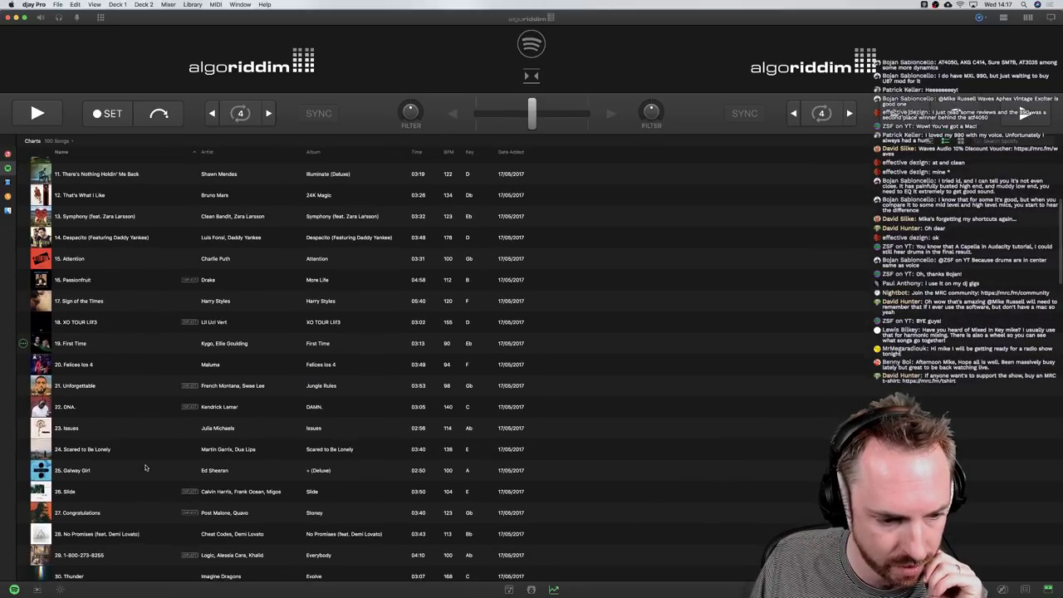
scroll(146, 468, "down", 4)
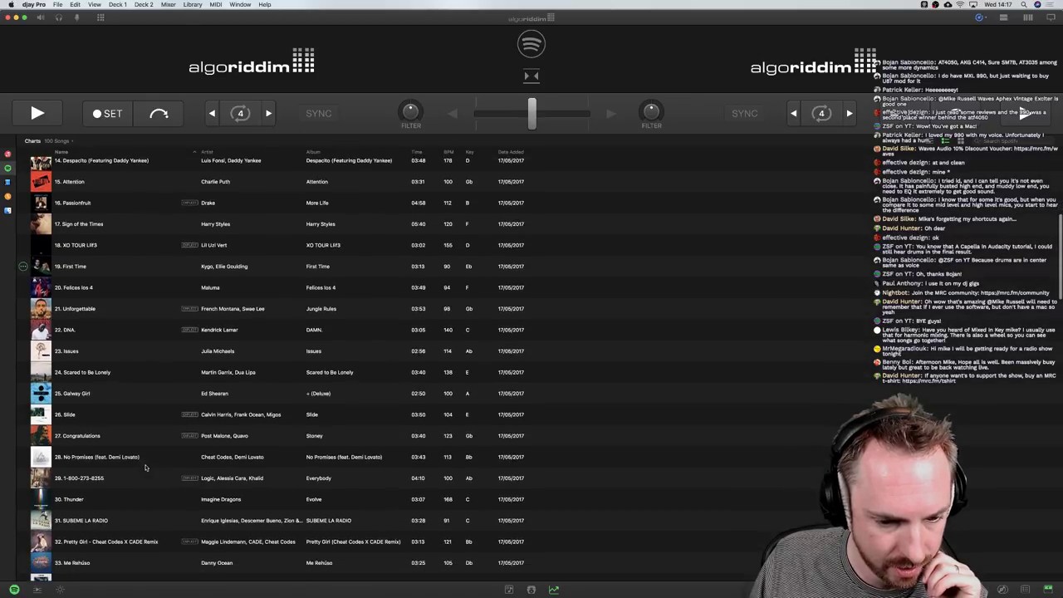
scroll(146, 468, "down", 2)
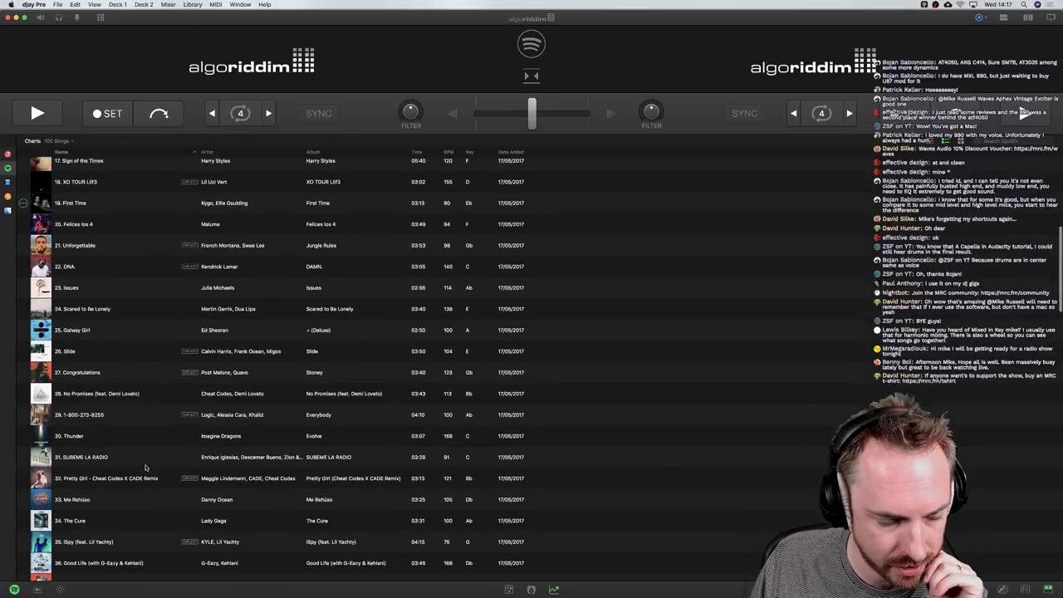
scroll(145, 468, "down", 2)
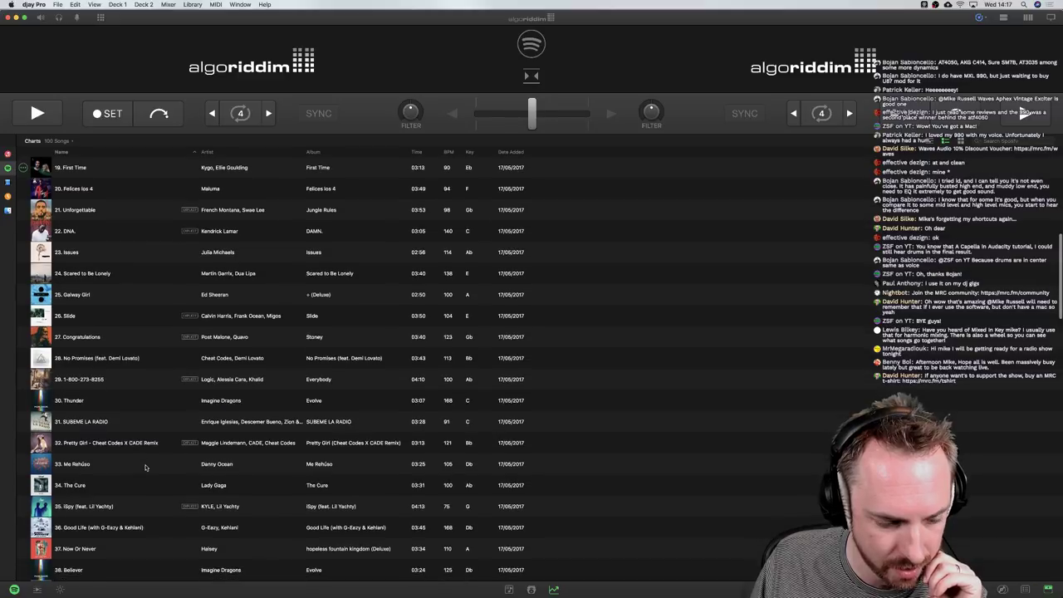
Look through the Charts songs down to number 58 and select Bon appétit by Katy Perry and Migos
scroll(145, 468, "down", 4)
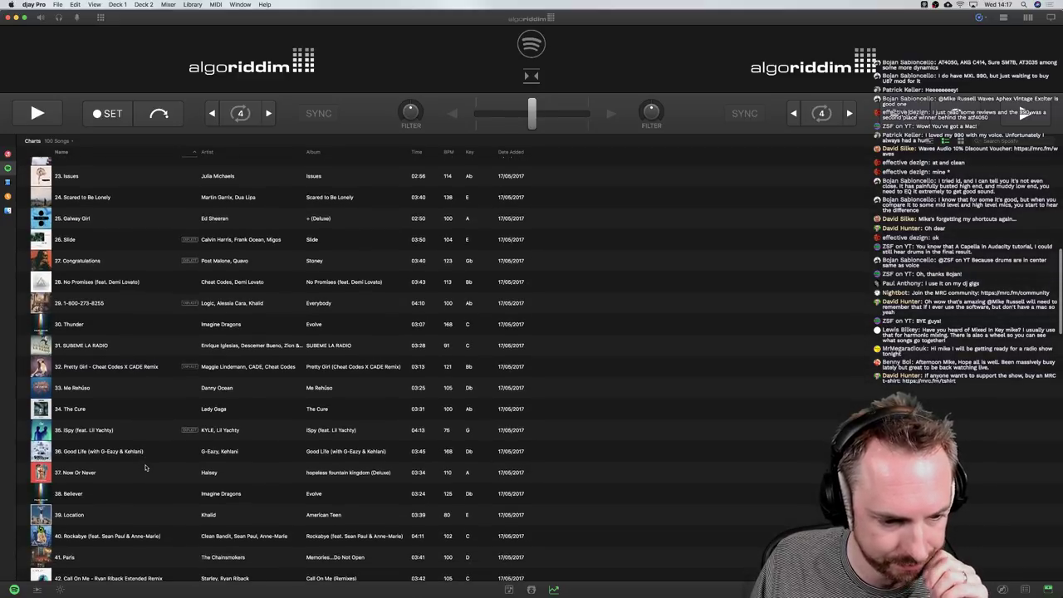
scroll(146, 467, "down", 1)
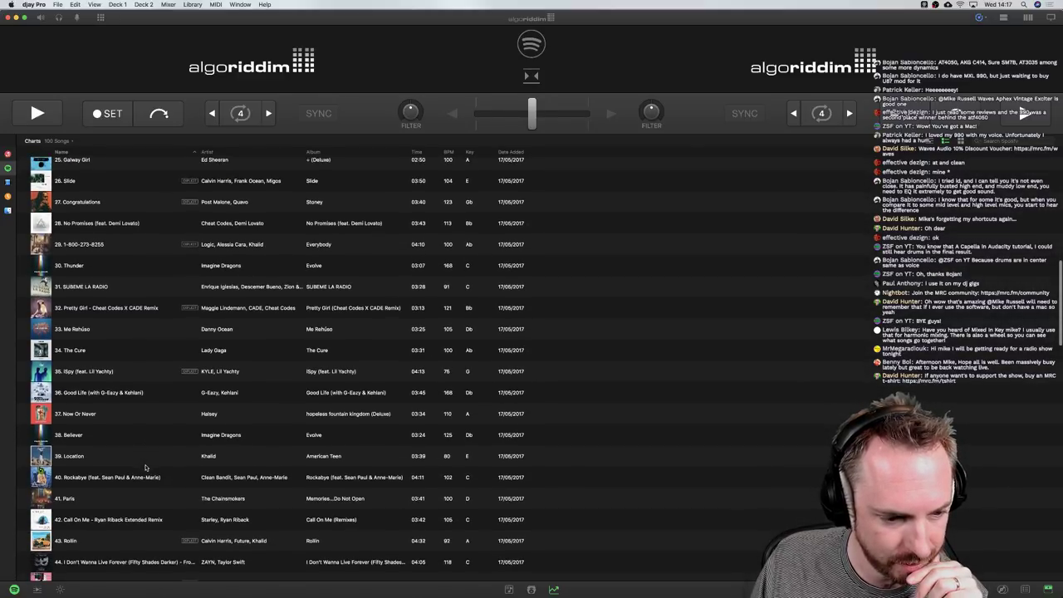
scroll(145, 467, "down", 3)
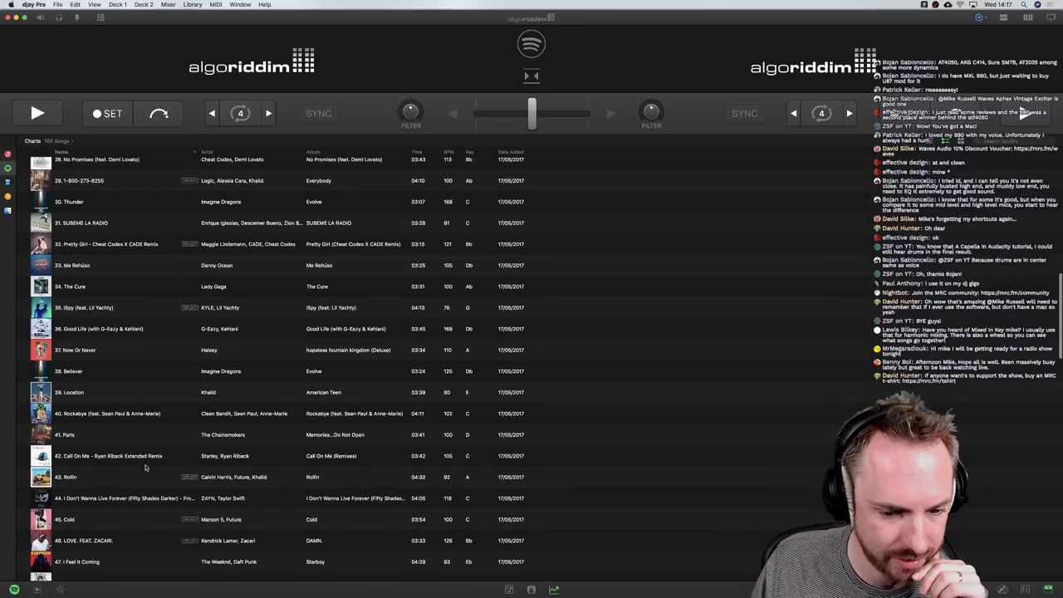
scroll(151, 492, "down", 4)
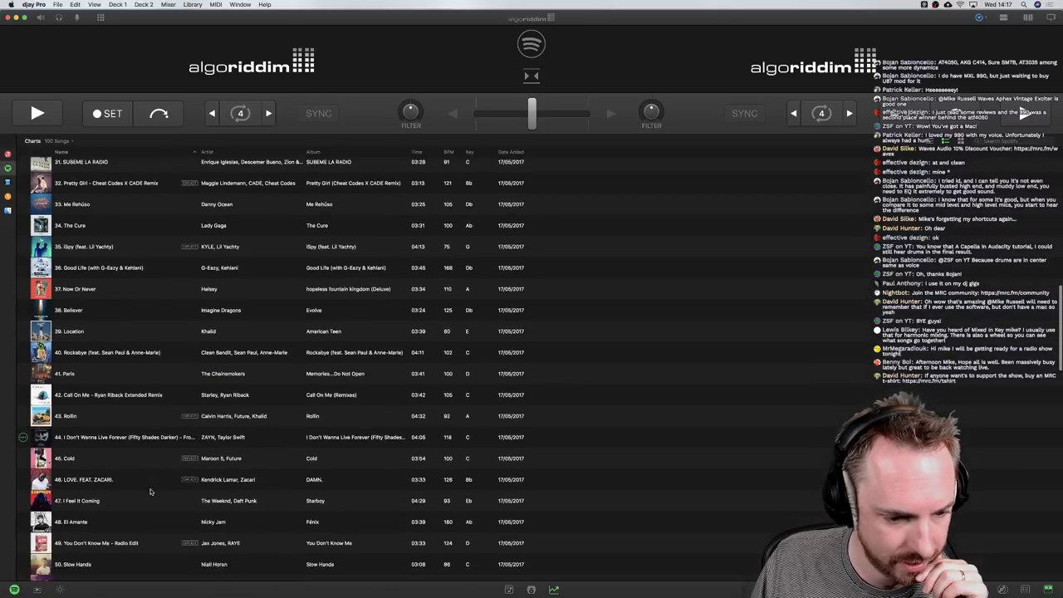
scroll(150, 493, "down", 3)
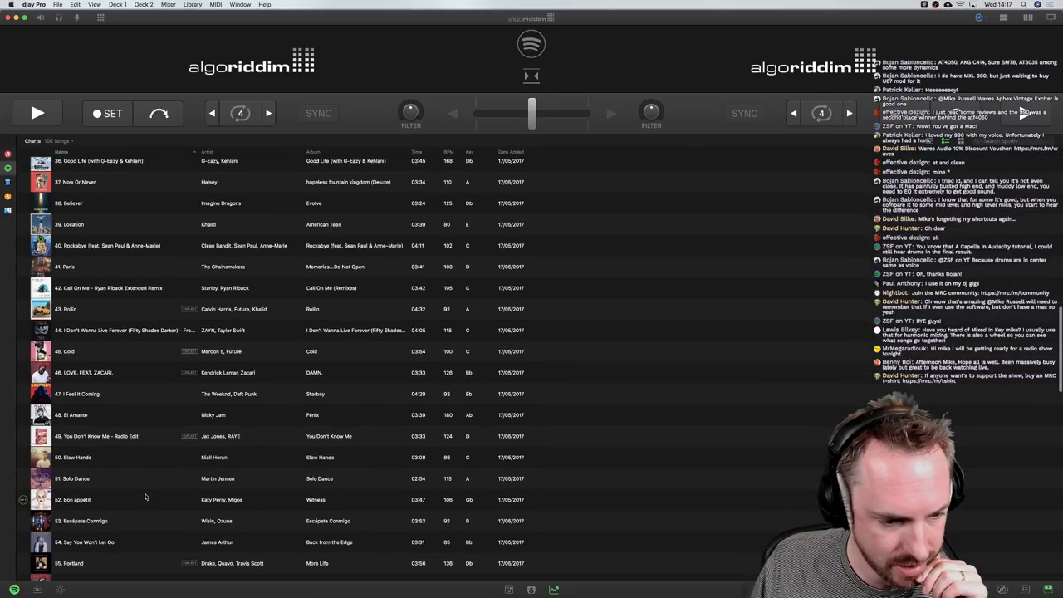
scroll(148, 494, "down", 2)
scroll(146, 497, "down", 2)
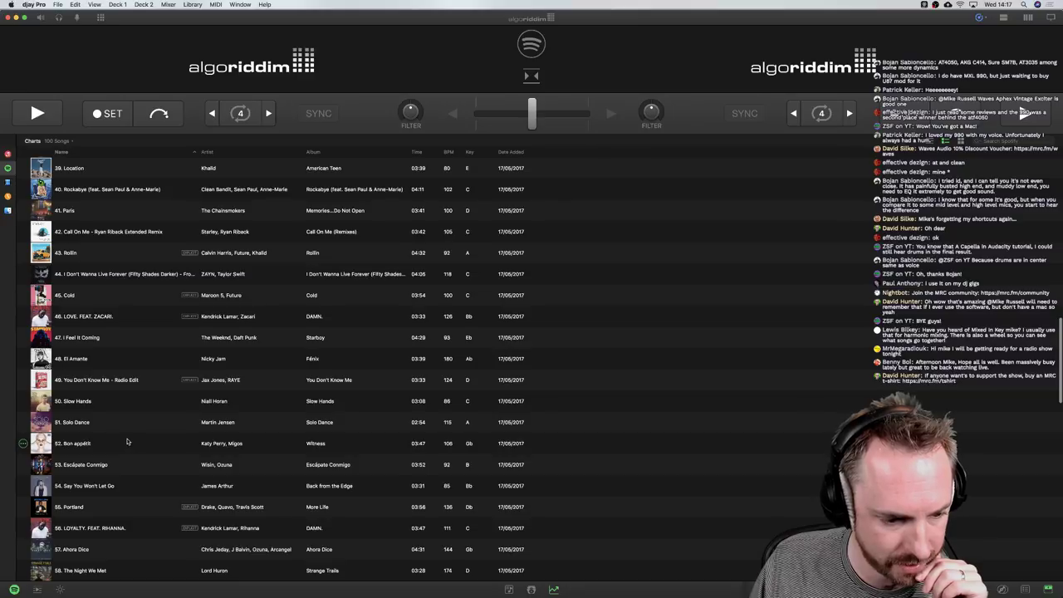
left_click(128, 443)
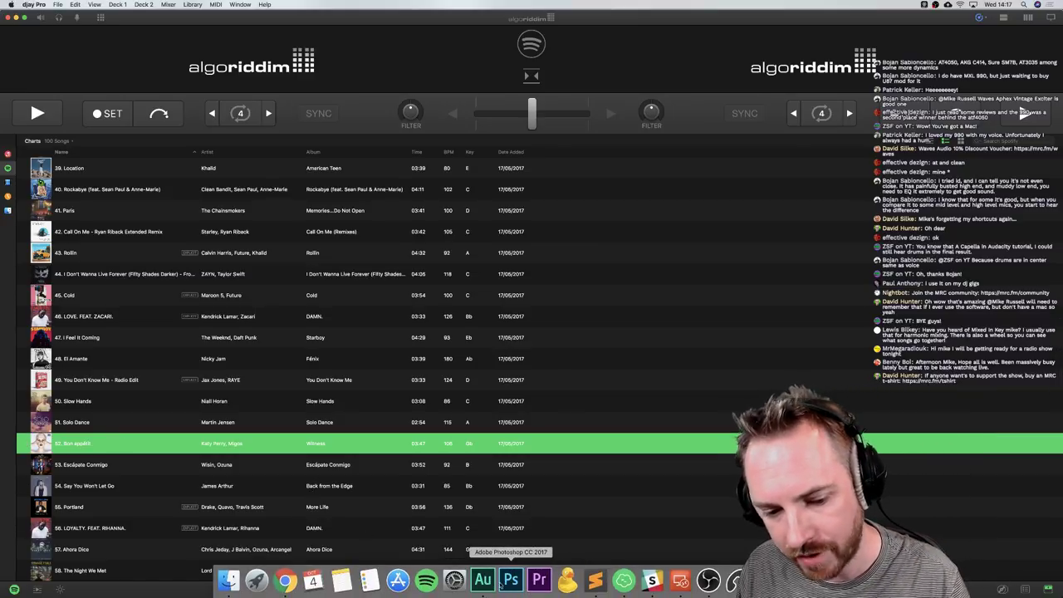
Switch to Adobe Audition, view the 230998.wav waveform, and return to the Kiss FM multitrack session
left_click(483, 580)
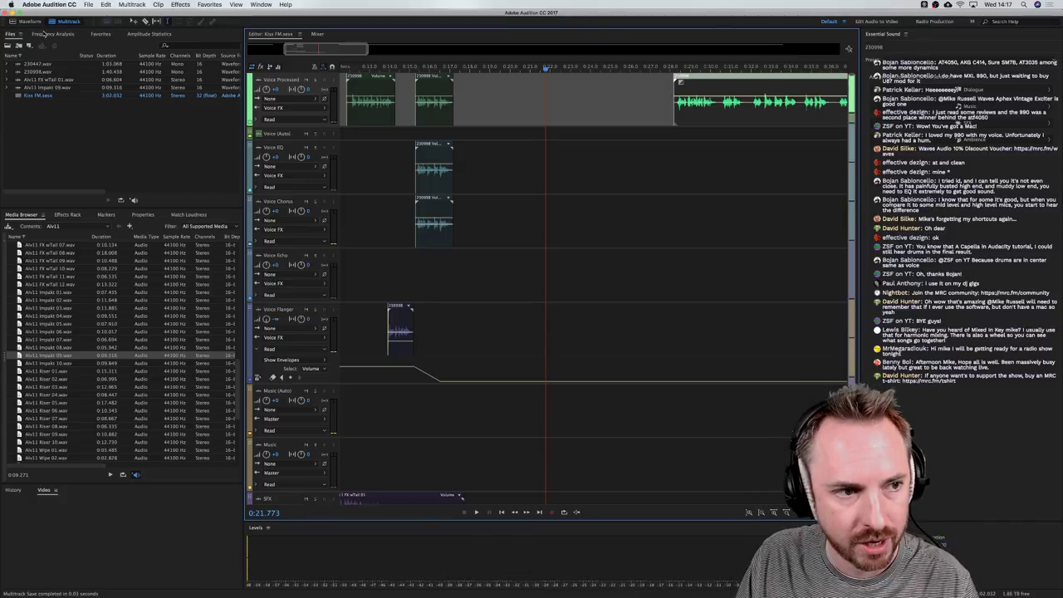
left_click(29, 21)
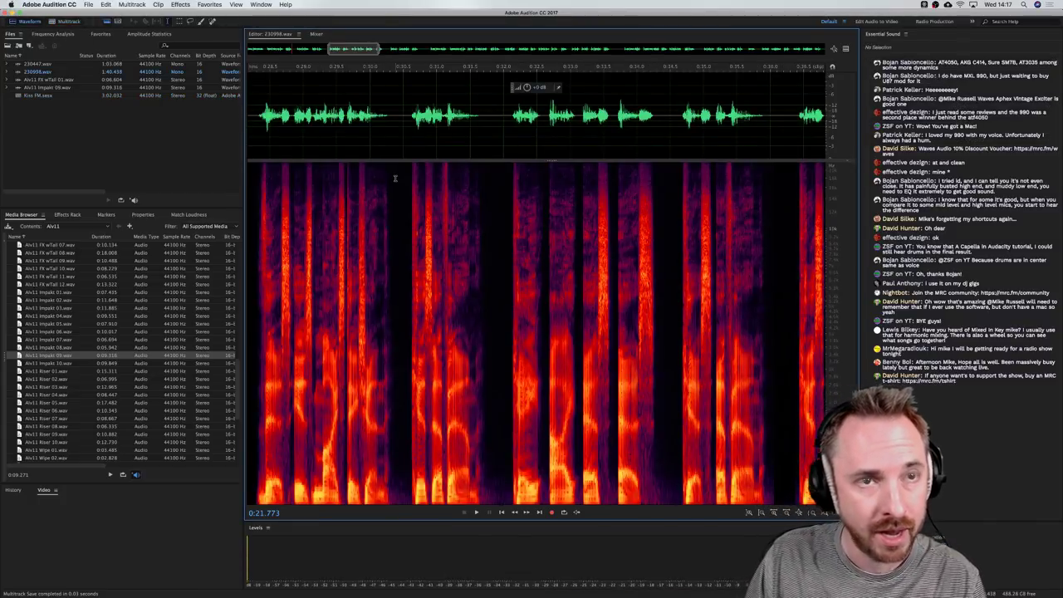
left_click(69, 22)
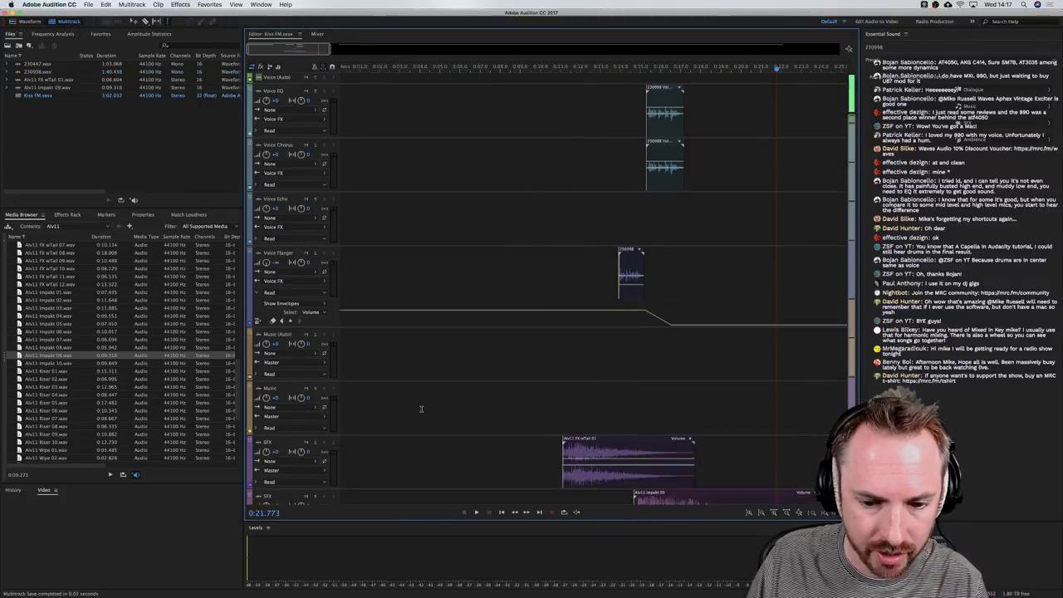
Place the playhead at about 2:55 on the Music track and set its input to stereo [09S] Soundcraft Signature 12 MTK: Analogue 9
scroll(438, 373, "down", 1)
scroll(542, 69, "down", 5)
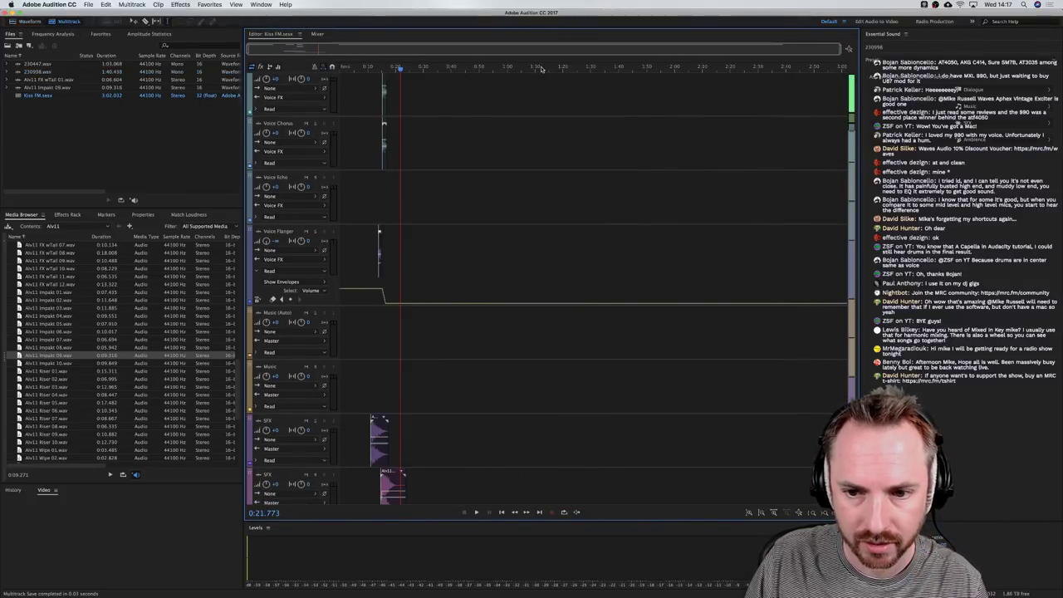
scroll(661, 246, "up", 3)
left_click(829, 465)
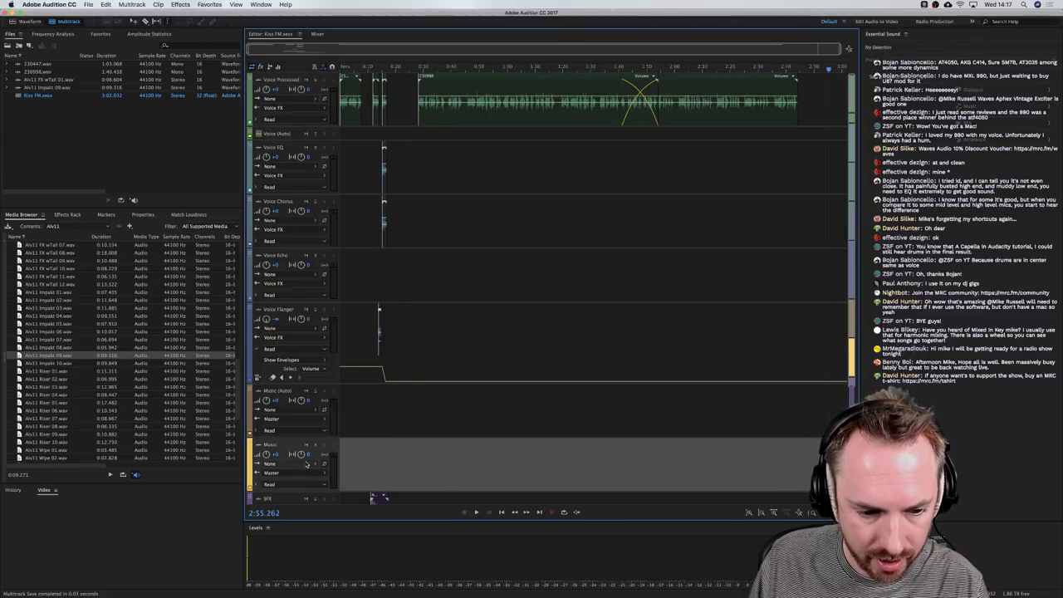
left_click(326, 463)
mouse_move(360, 488)
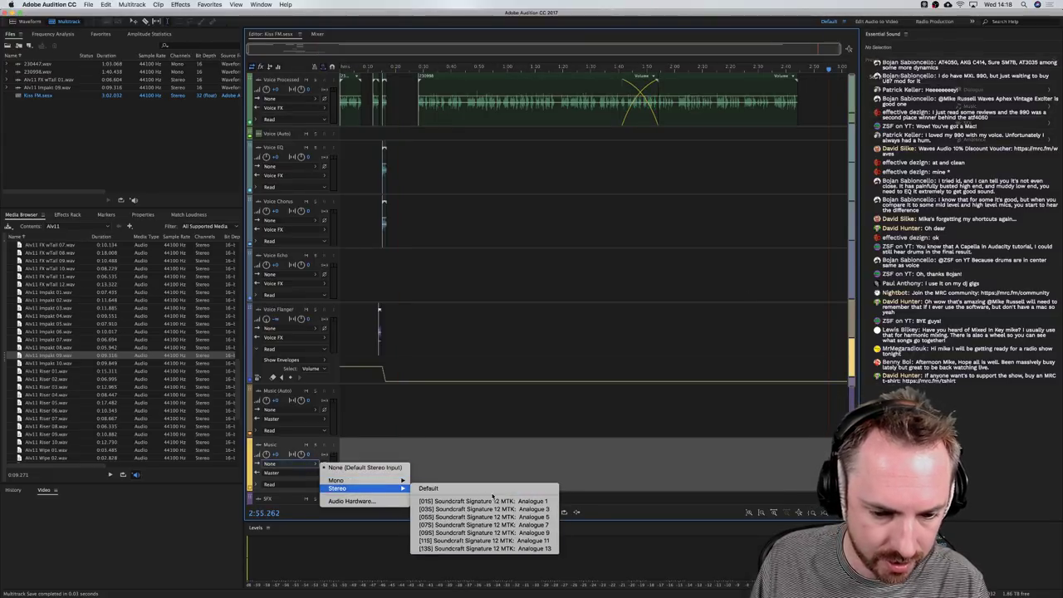
left_click(490, 533)
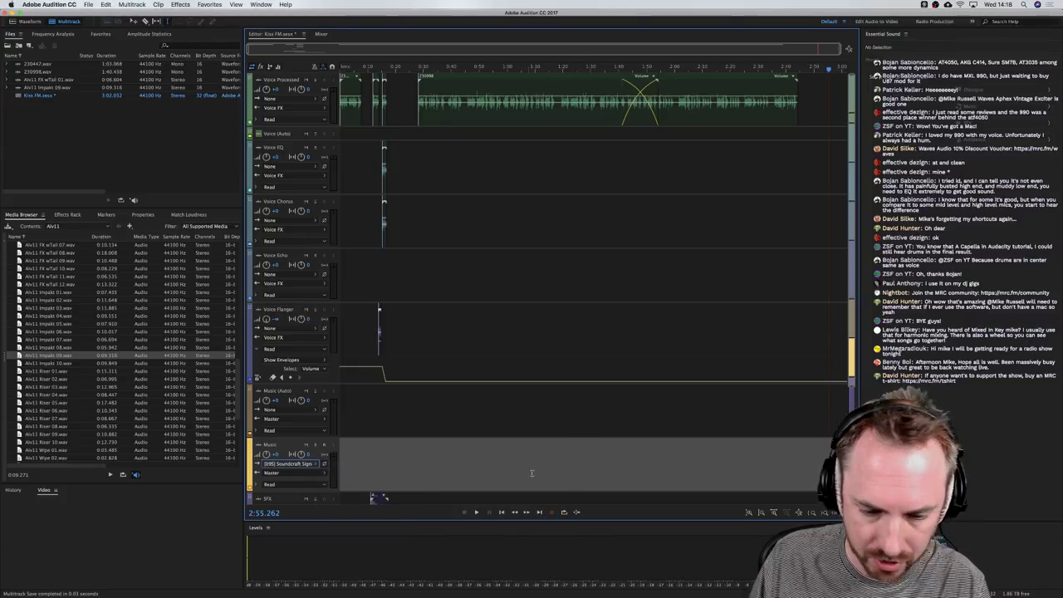
Arm the Music track for recording and start recording from the playhead
scroll(583, 445, "down", 2)
left_click(324, 410)
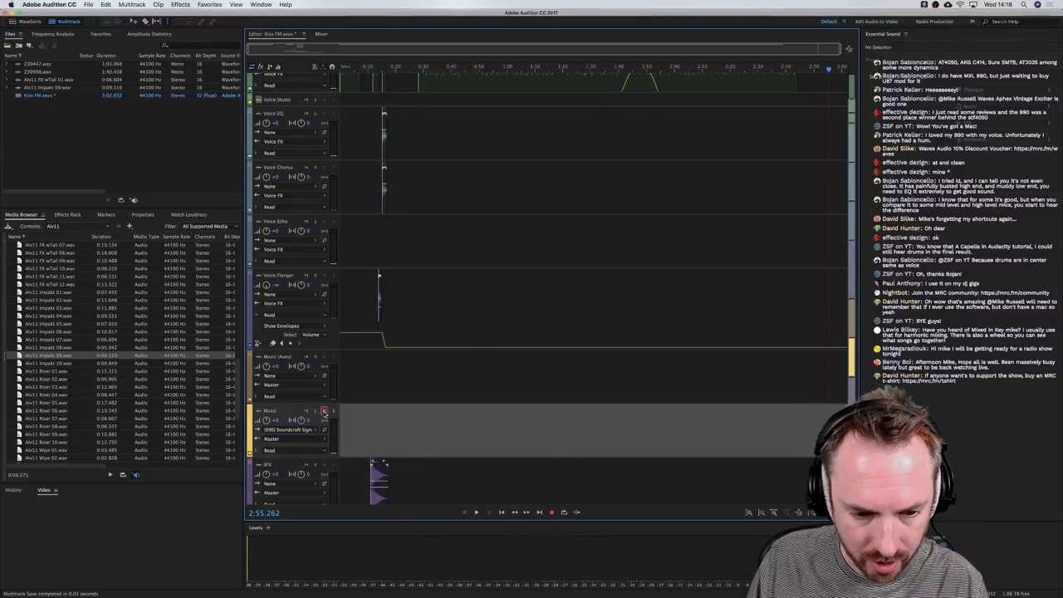
left_click(553, 512)
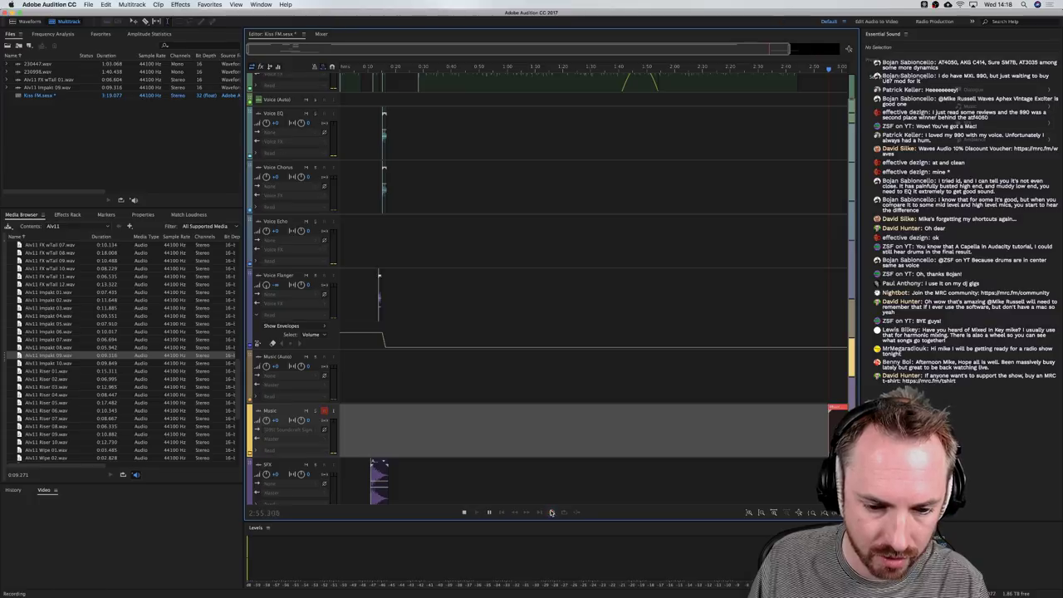
Switch to djay Pro and play Bon appétit, check the recording in Adobe Audition, and return to djay Pro
mouse_move(585, 586)
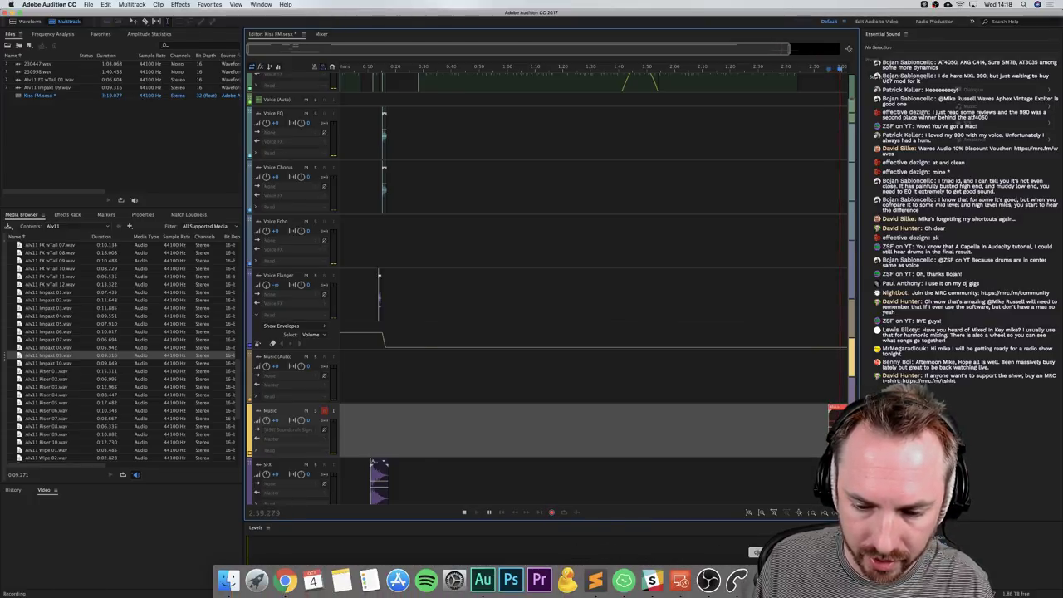
left_click(765, 580)
double_click(123, 444)
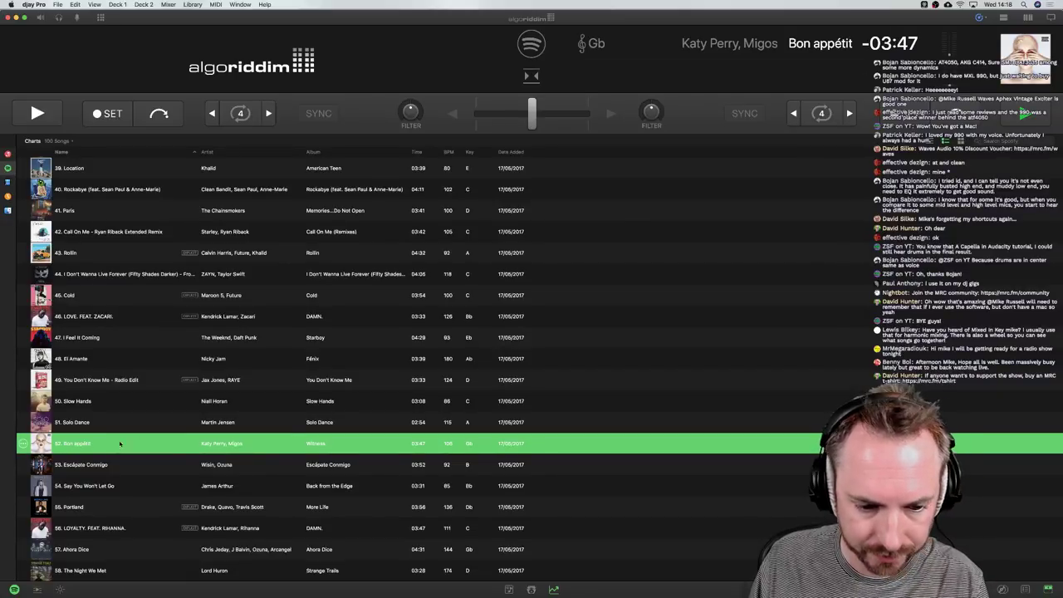
key("super+Tab")
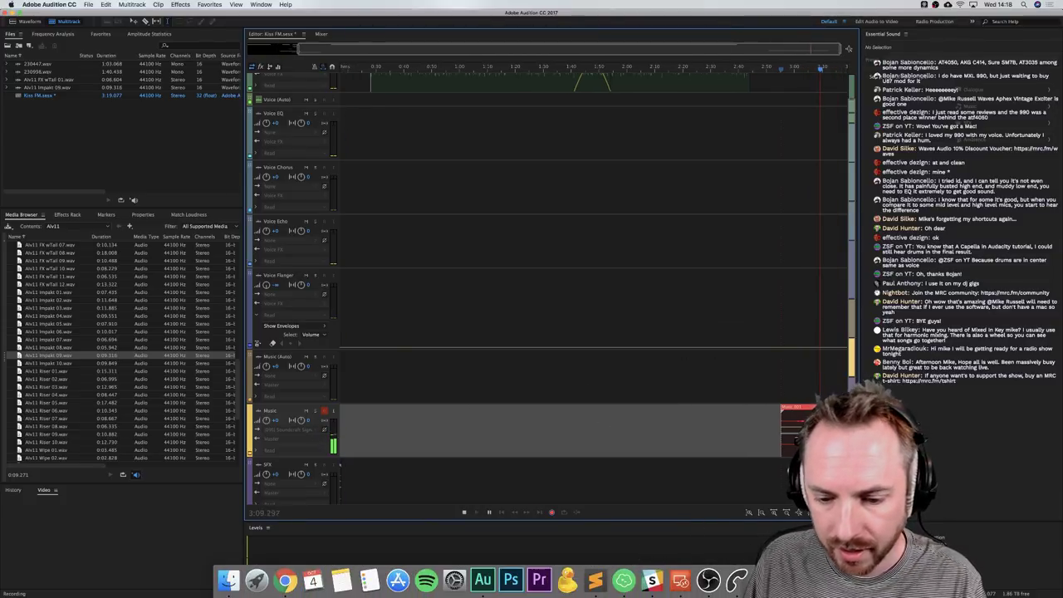
left_click(681, 577)
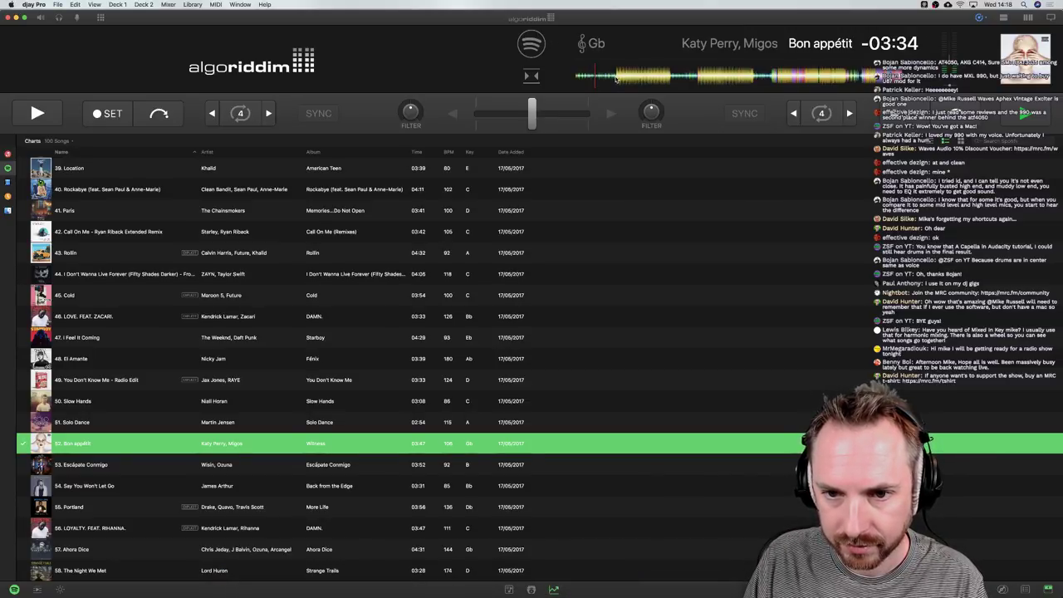
Skip forward through Bon appétit during recording, capturing its main sections up to the point with about 1:32 remaining
left_click(617, 77)
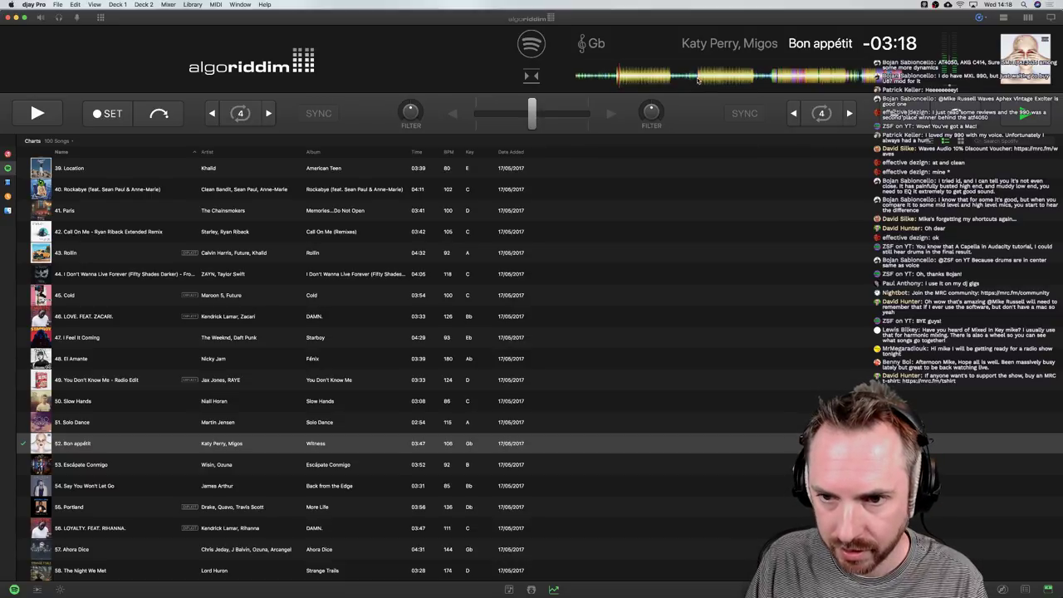
left_click(697, 80)
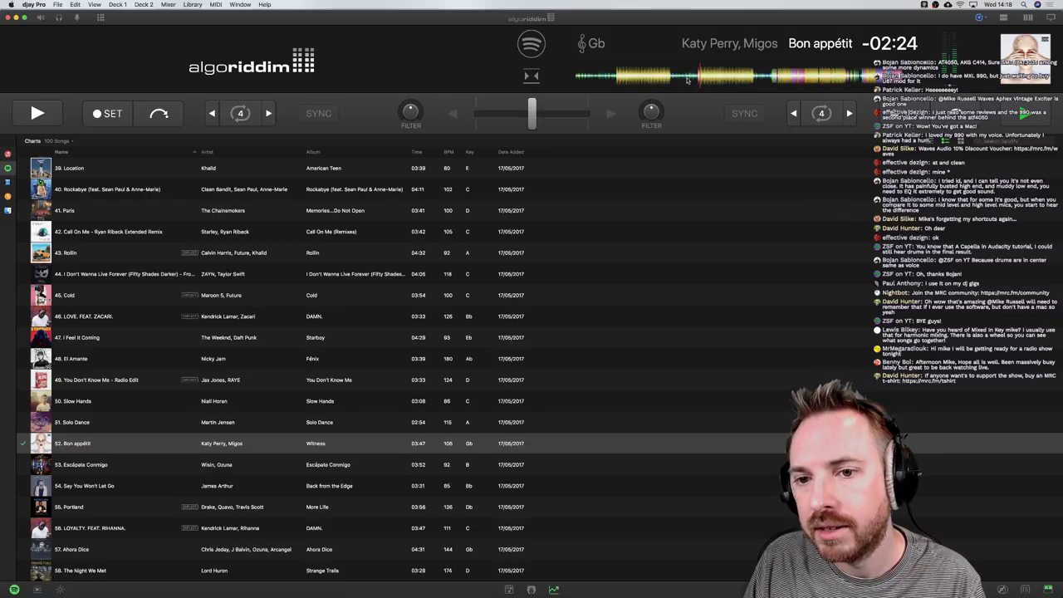
left_click(723, 80)
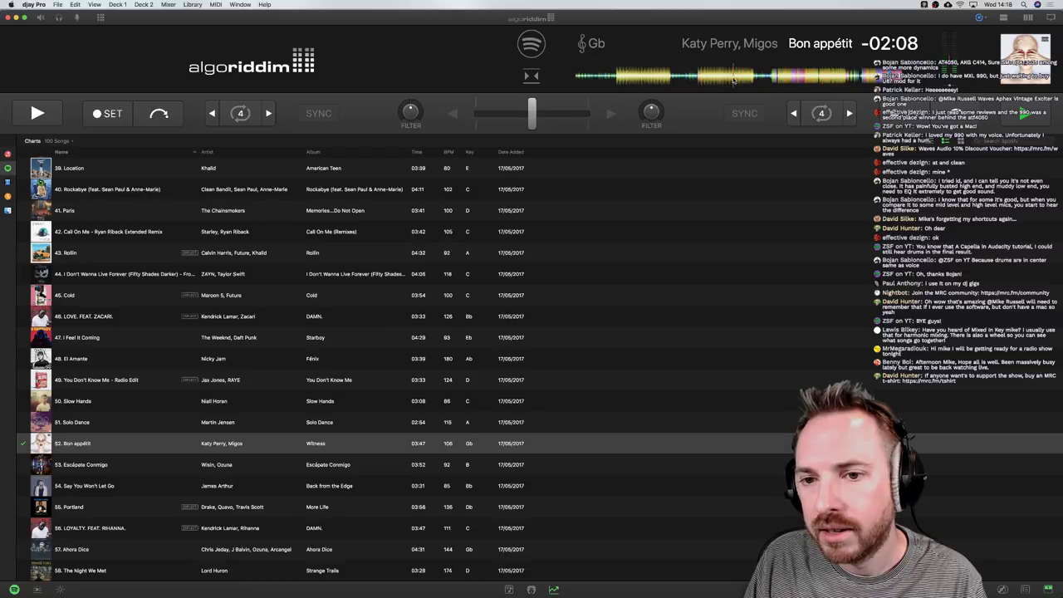
left_click(734, 80)
left_click(742, 79)
left_click(753, 80)
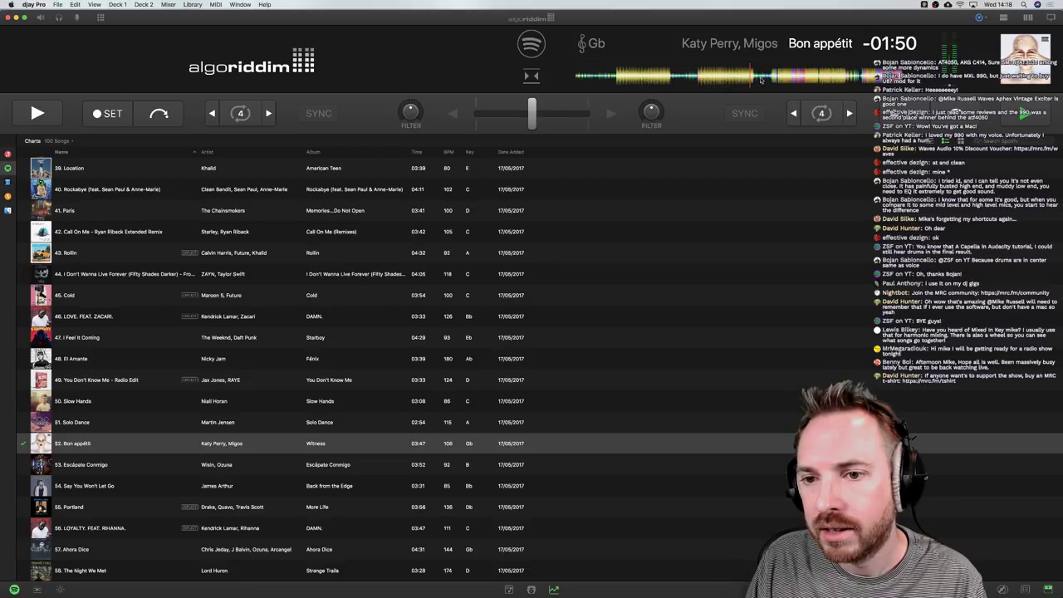
left_click(770, 79)
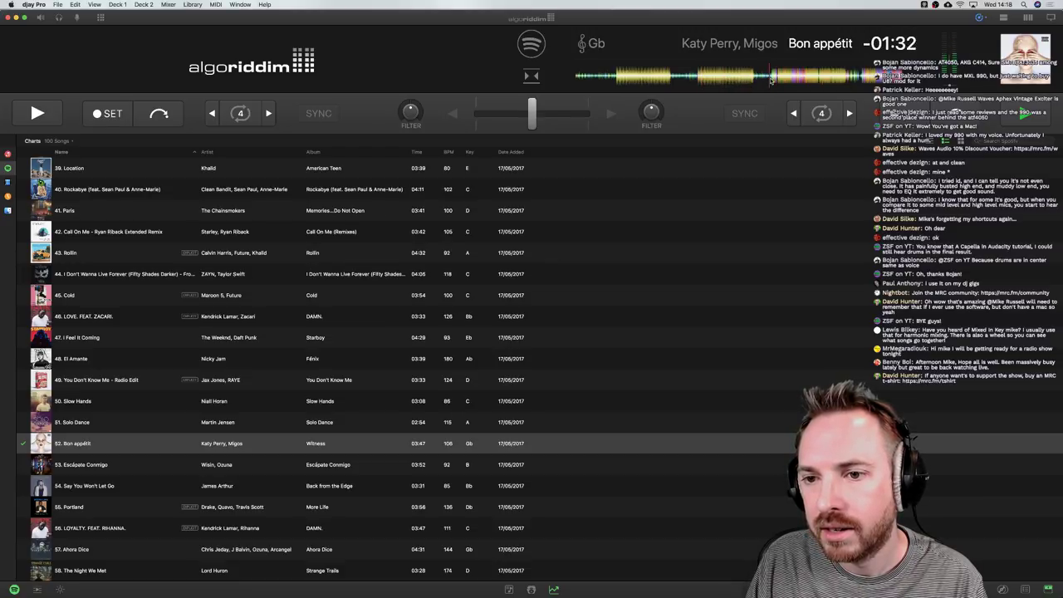
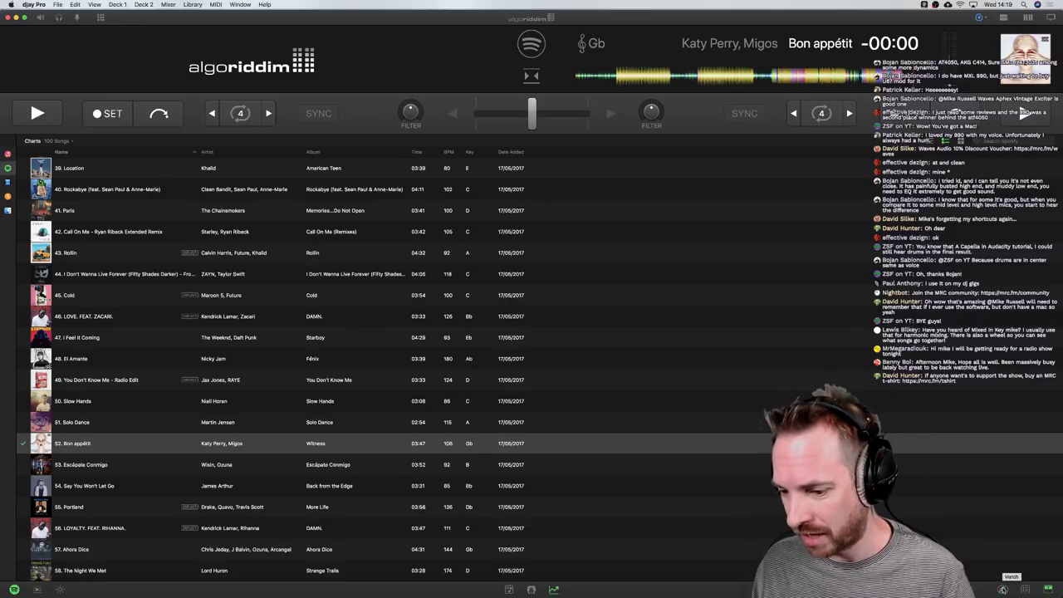
Show the matching songs for Bon appétit, play Worst In Me by Julia Michaels, and skip forward to its louder sections
left_click(1003, 589)
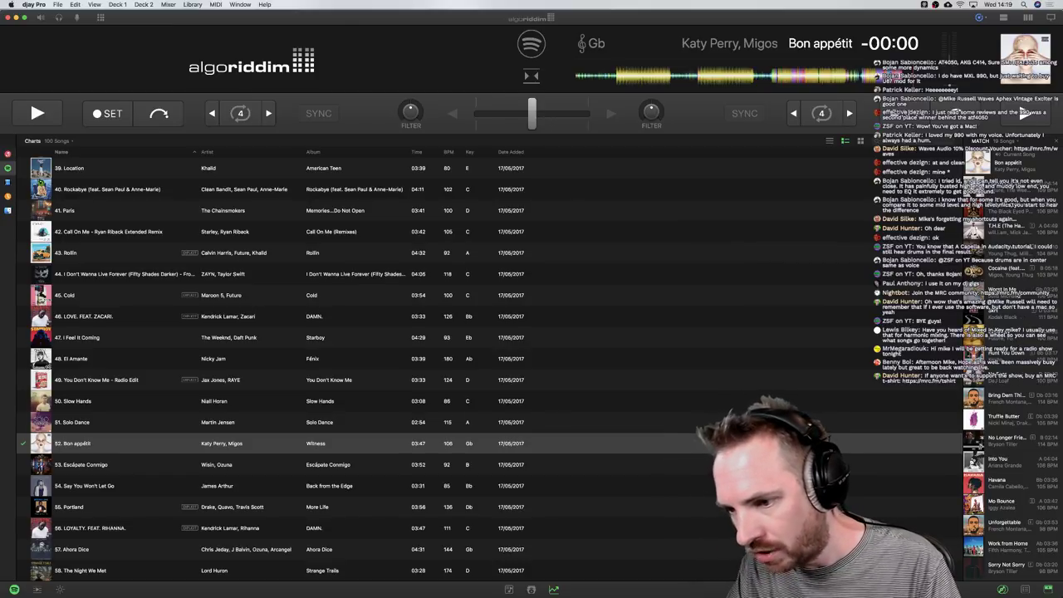
double_click(1015, 297)
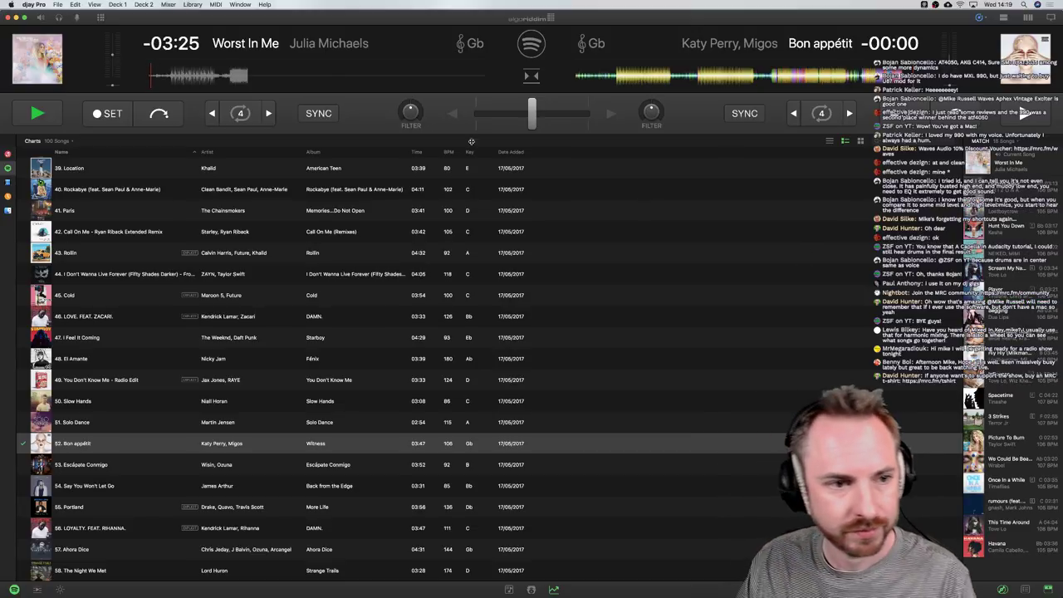
left_click(168, 76)
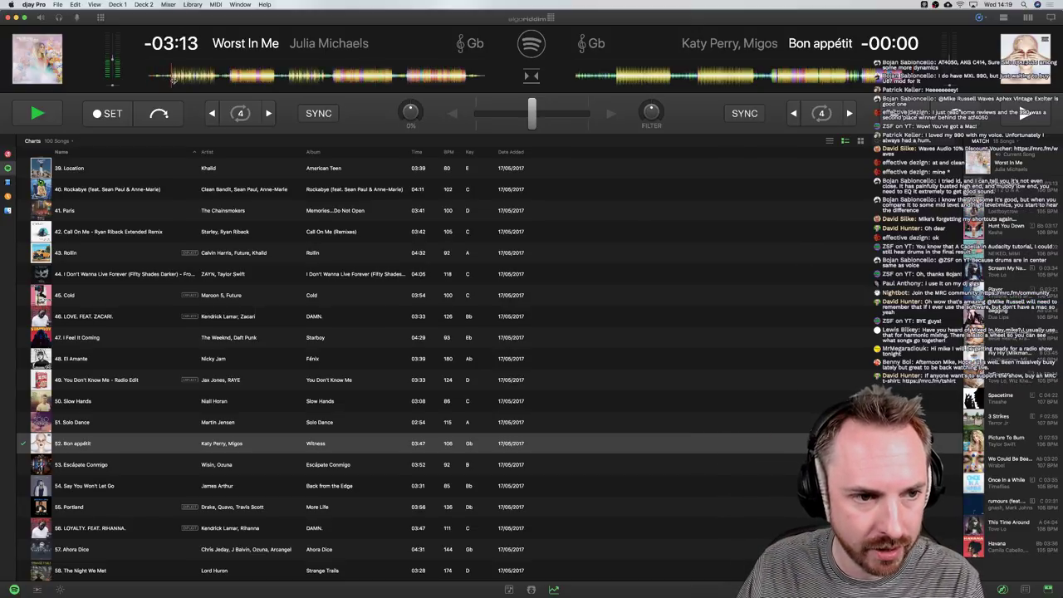
left_click(228, 78)
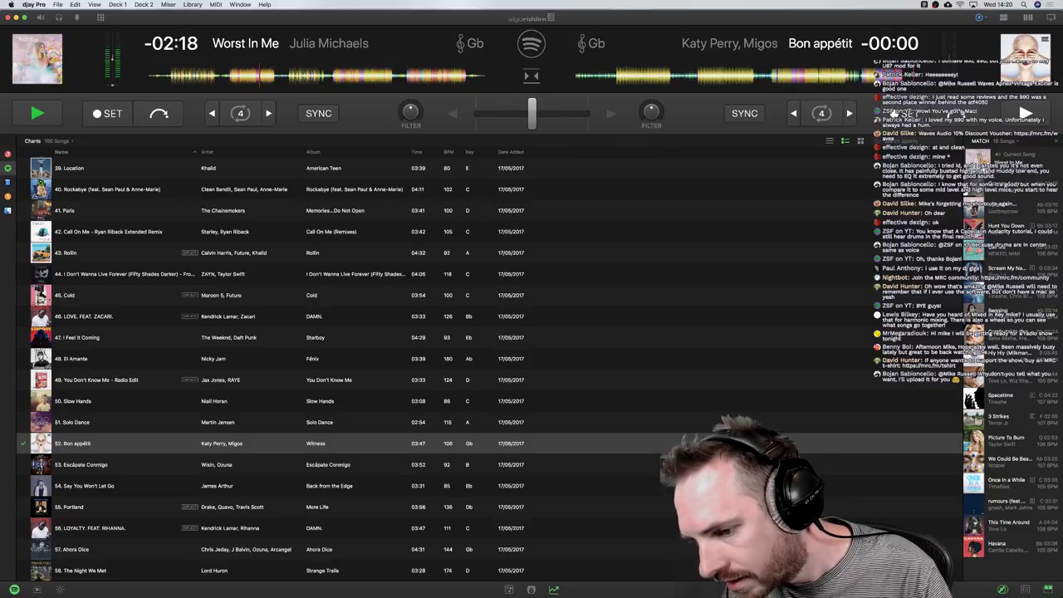
Play the match Begging by Dua Lipa, pause Worst In Me, and jump through Begging's sections to near its end
double_click(1012, 313)
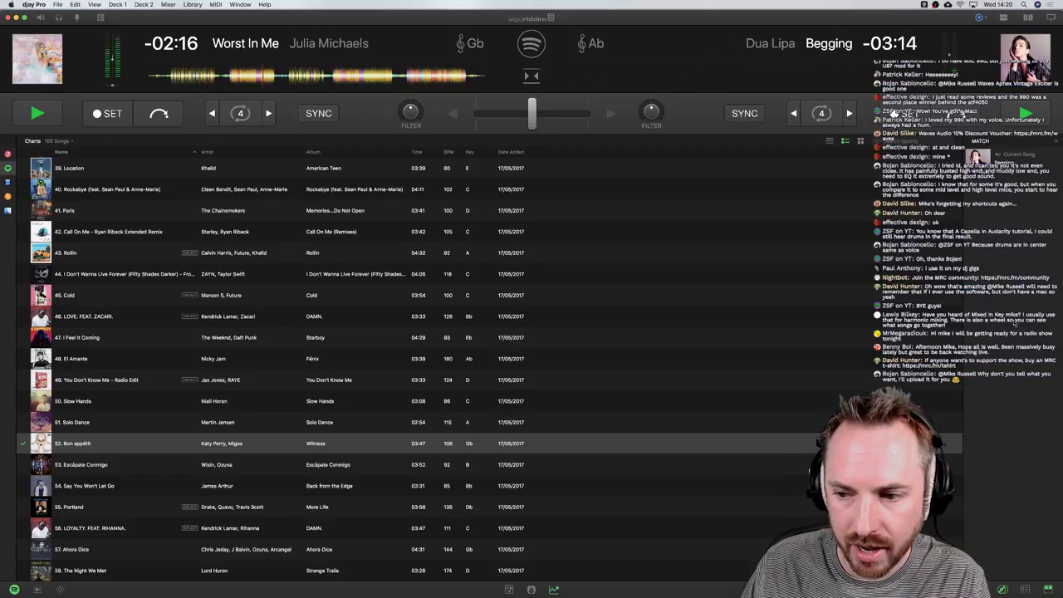
left_click(30, 110)
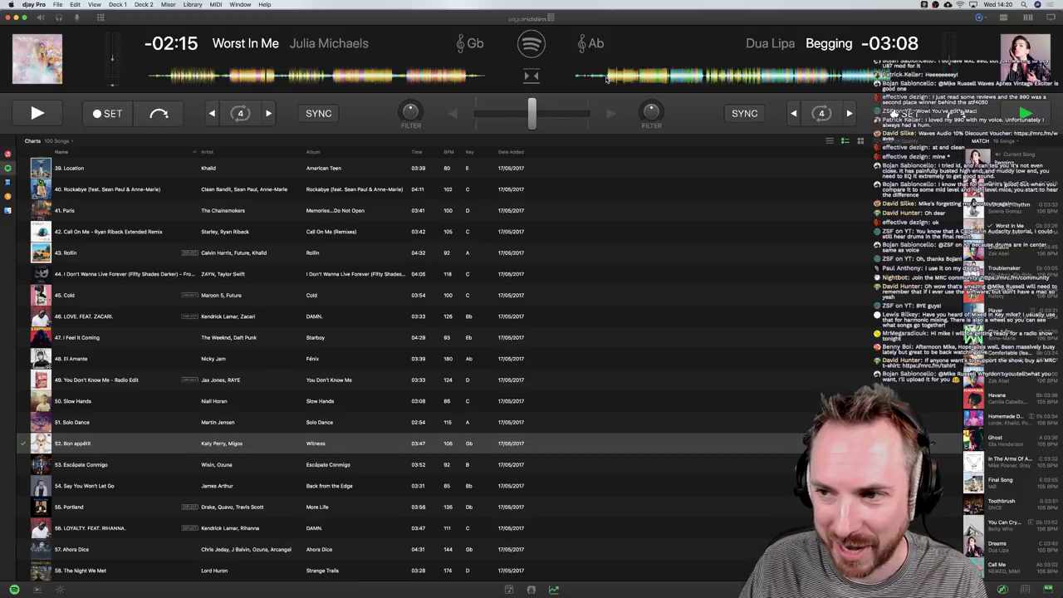
left_click(606, 79)
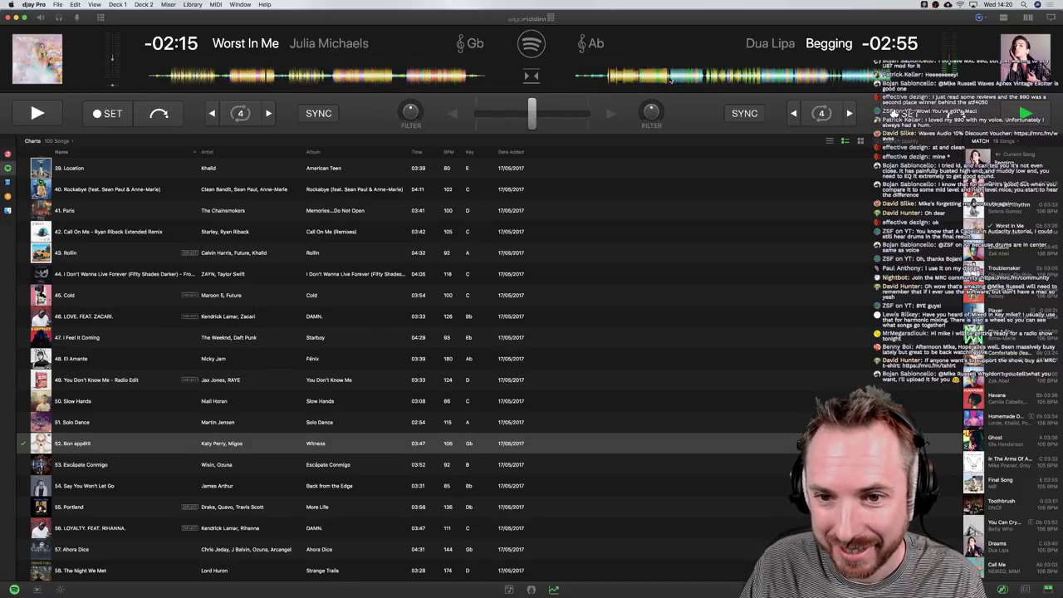
left_click(669, 79)
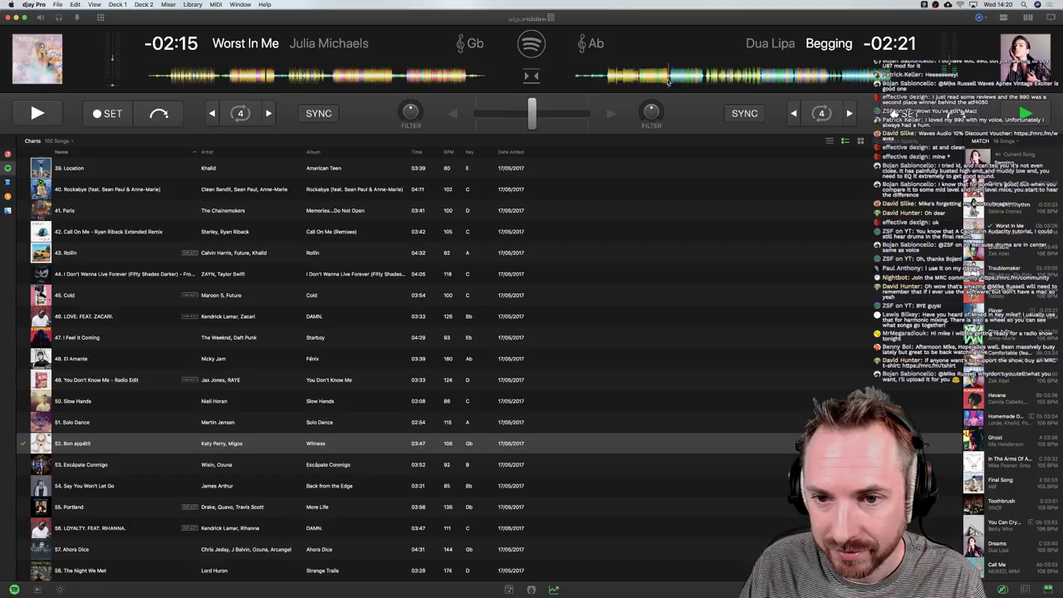
left_click(665, 80)
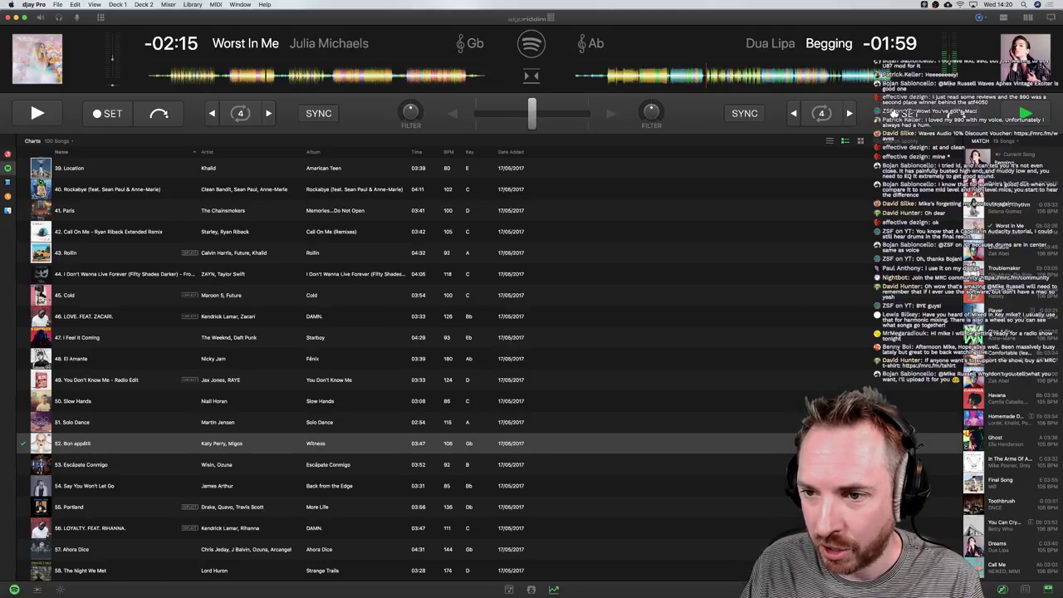
left_click(883, 76)
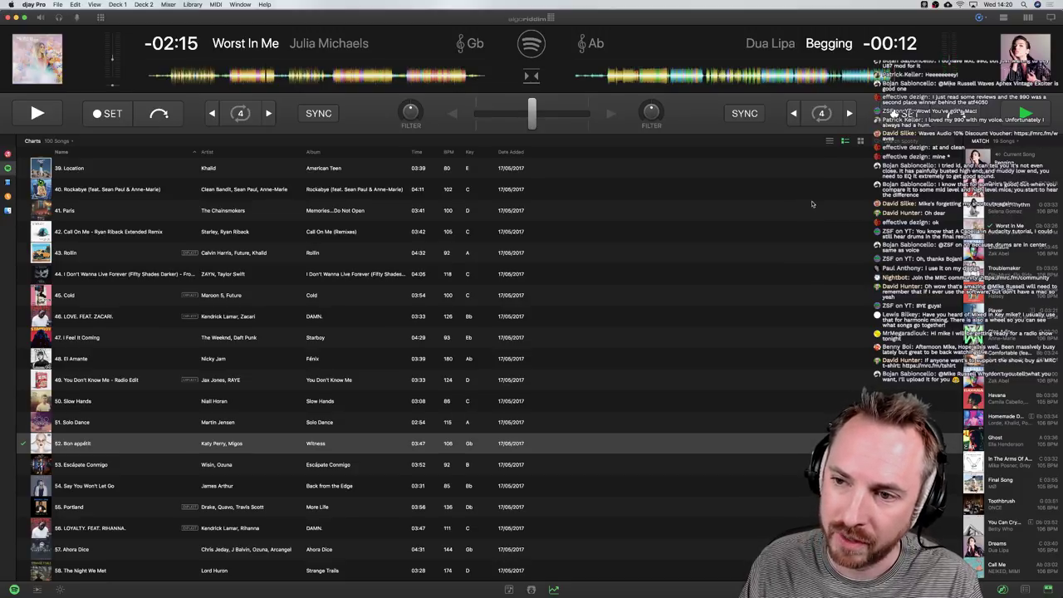
Switch to Adobe Audition and stop the recording on the Music track
mouse_move(706, 586)
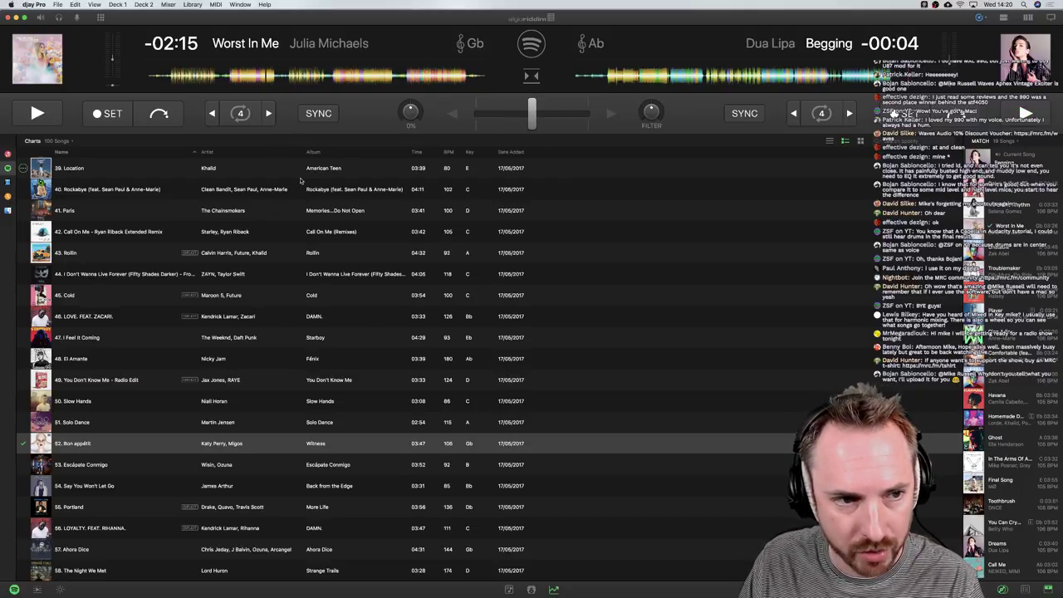
mouse_move(511, 593)
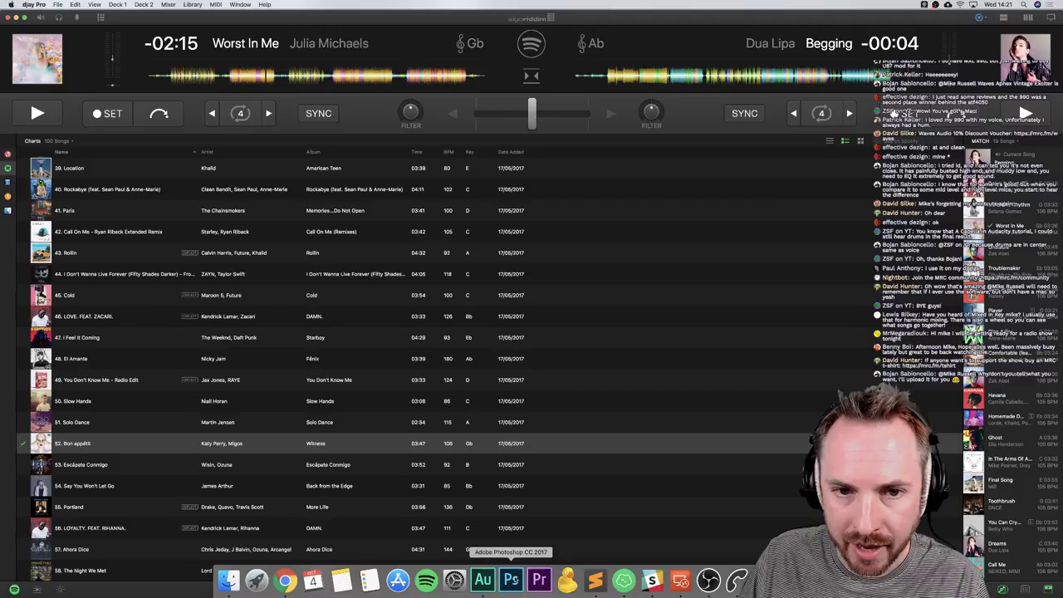
left_click(482, 580)
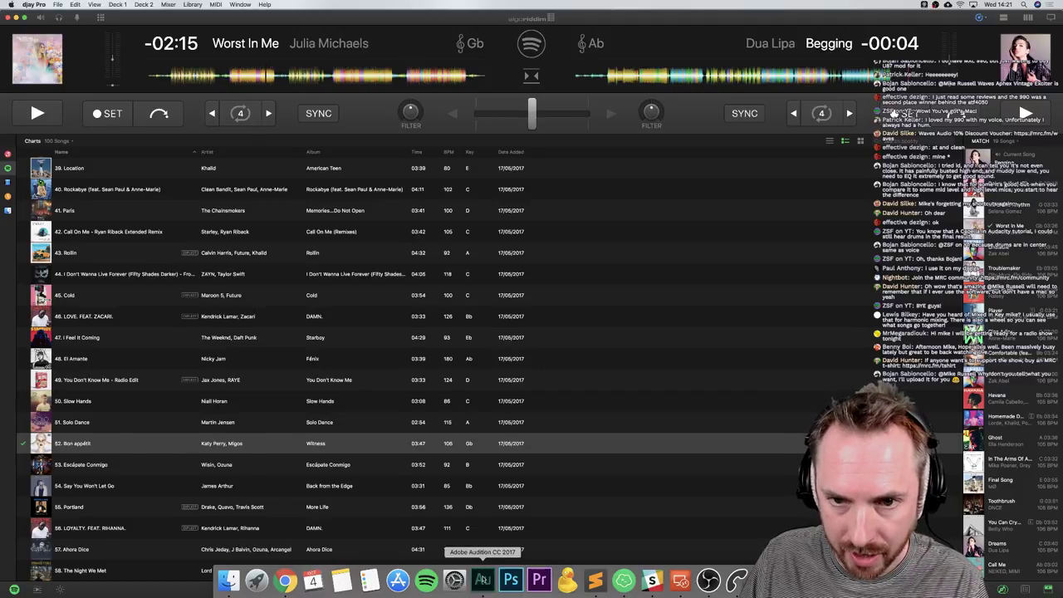
left_click(554, 287)
key("space")
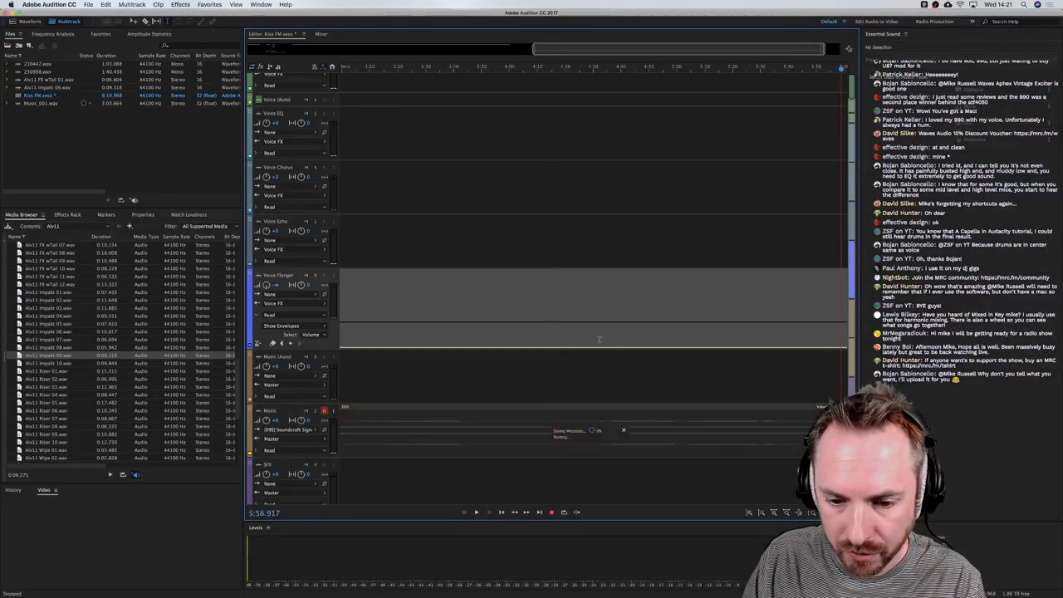
Open the recorded Music_001.wav clip in the waveform editor and normalize it to -0.1 dB
double_click(603, 420)
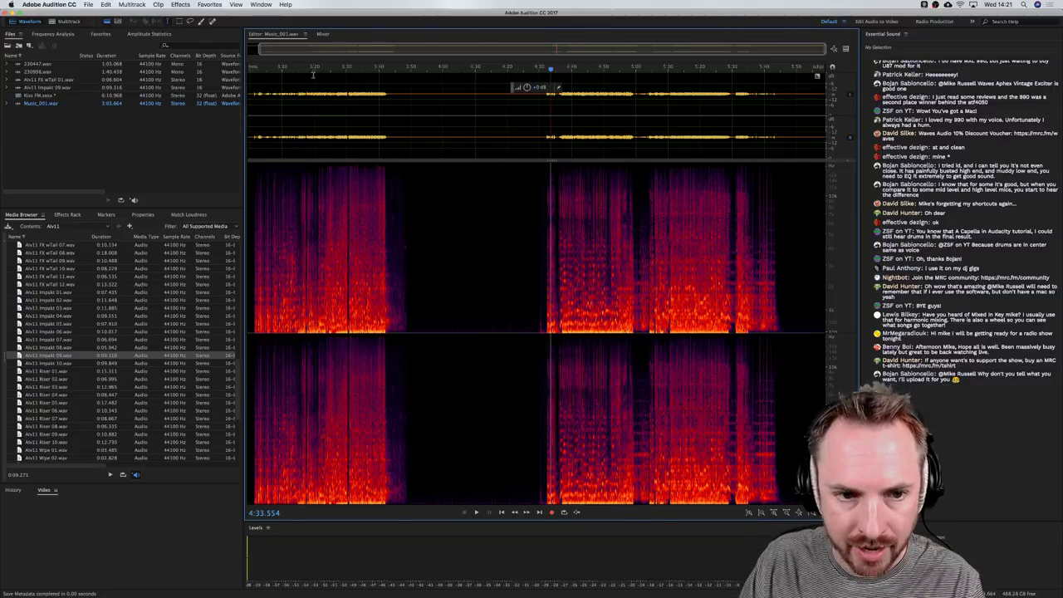
left_click(210, 5)
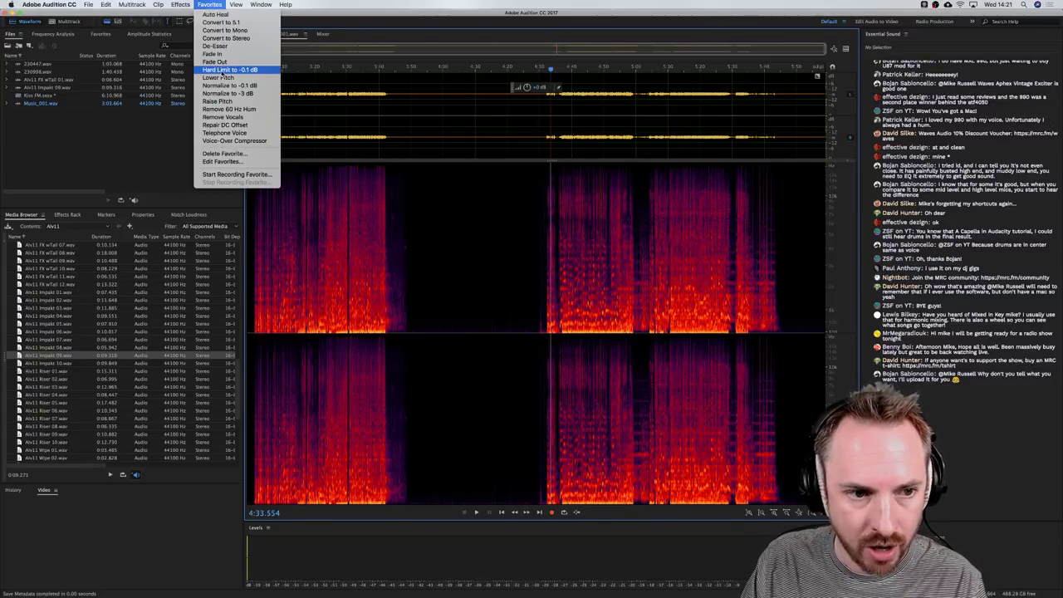
left_click(223, 85)
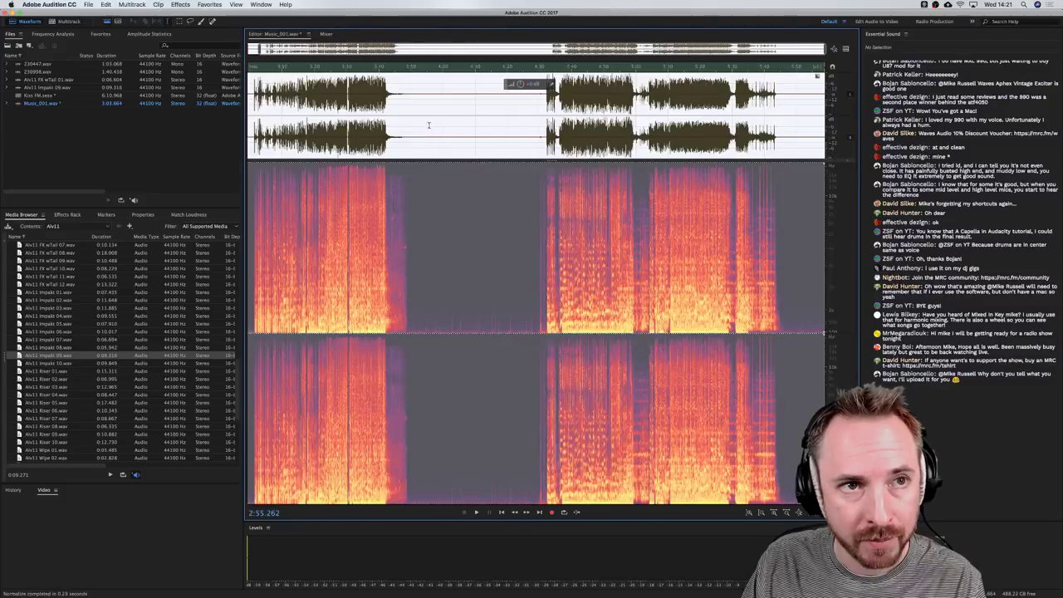
left_click(423, 117)
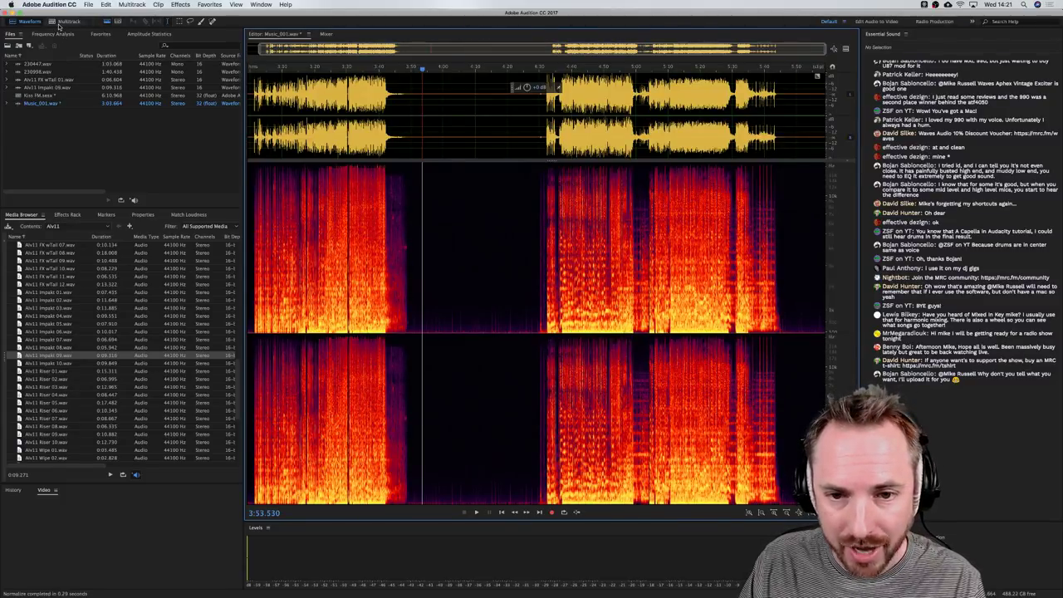
scroll(391, 66, "down", 1)
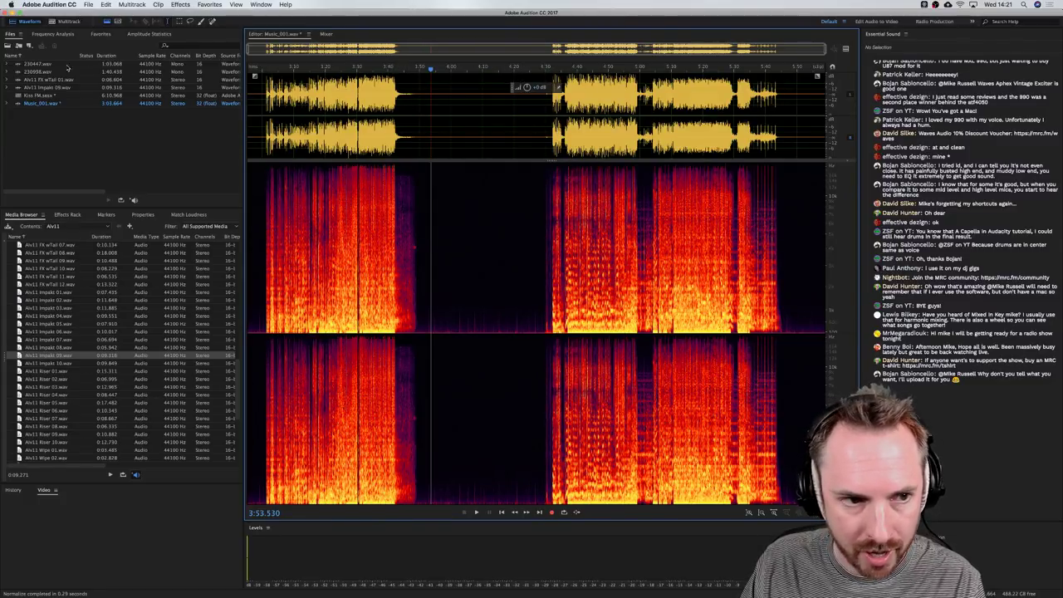
Return to the multitrack session and audition the first song in the Music_001 recording from about 3:31
left_click(69, 21)
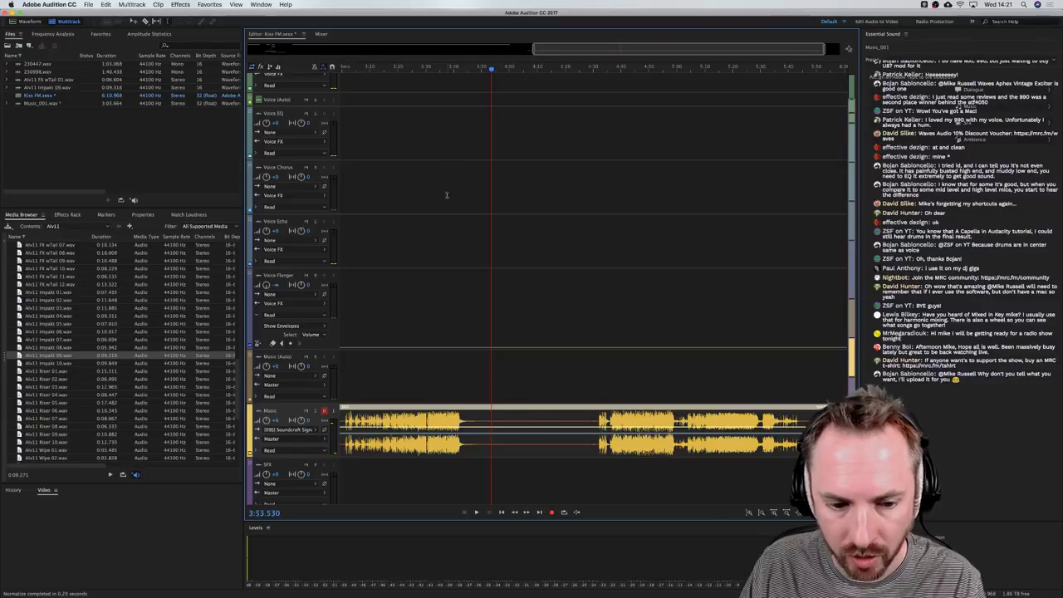
scroll(446, 199, "left", 4)
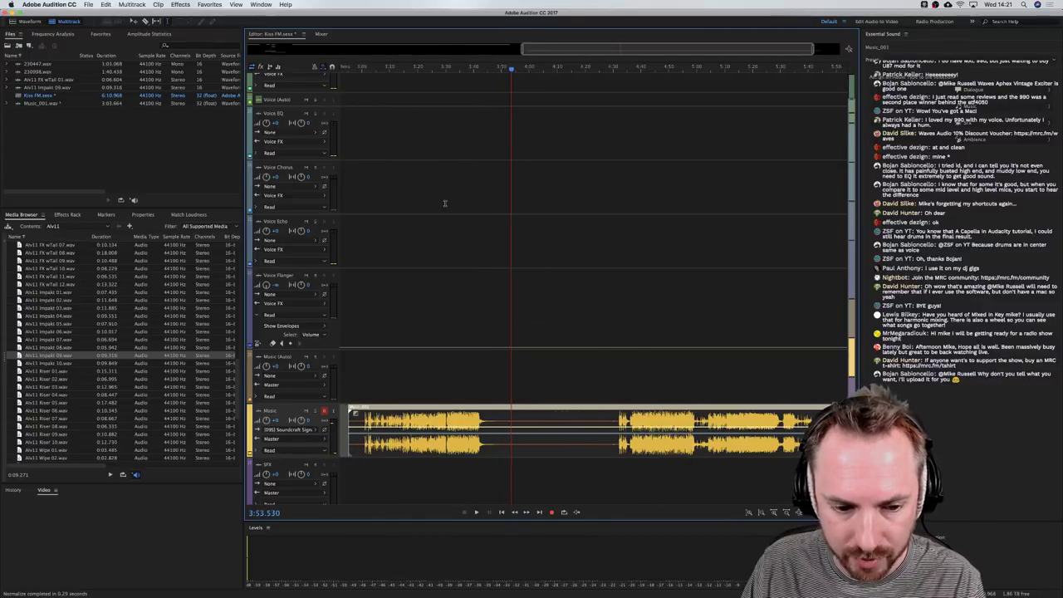
left_click(489, 398)
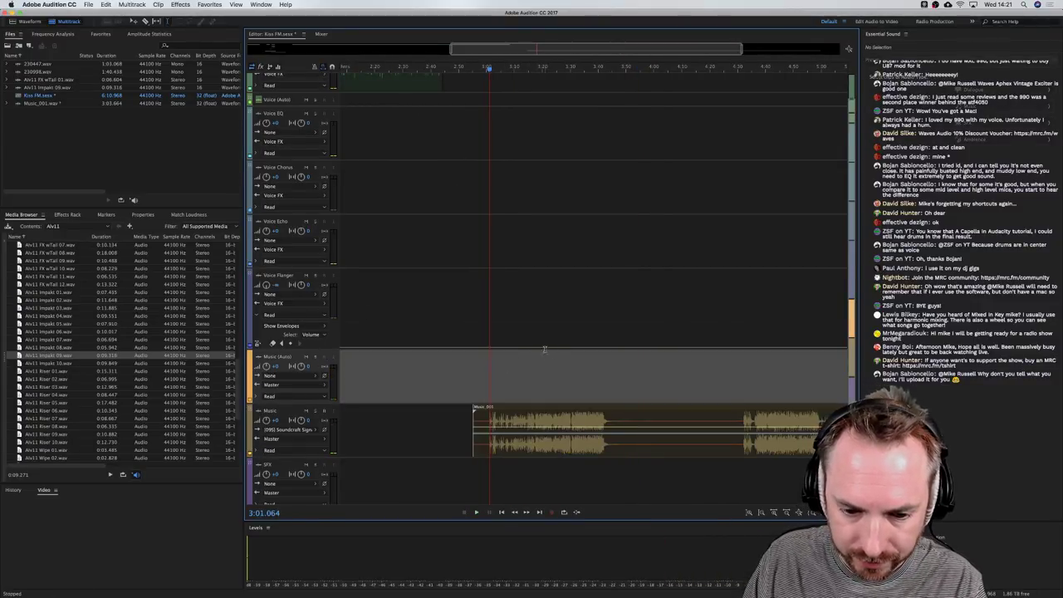
left_click(553, 373)
scroll(572, 81, "up", 5)
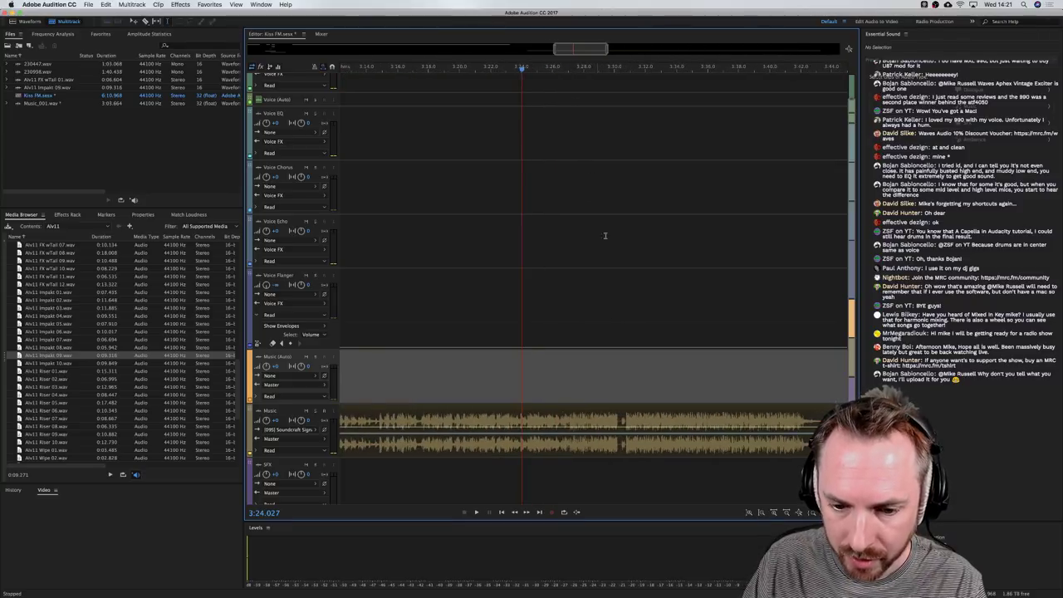
left_click(630, 425)
key("space")
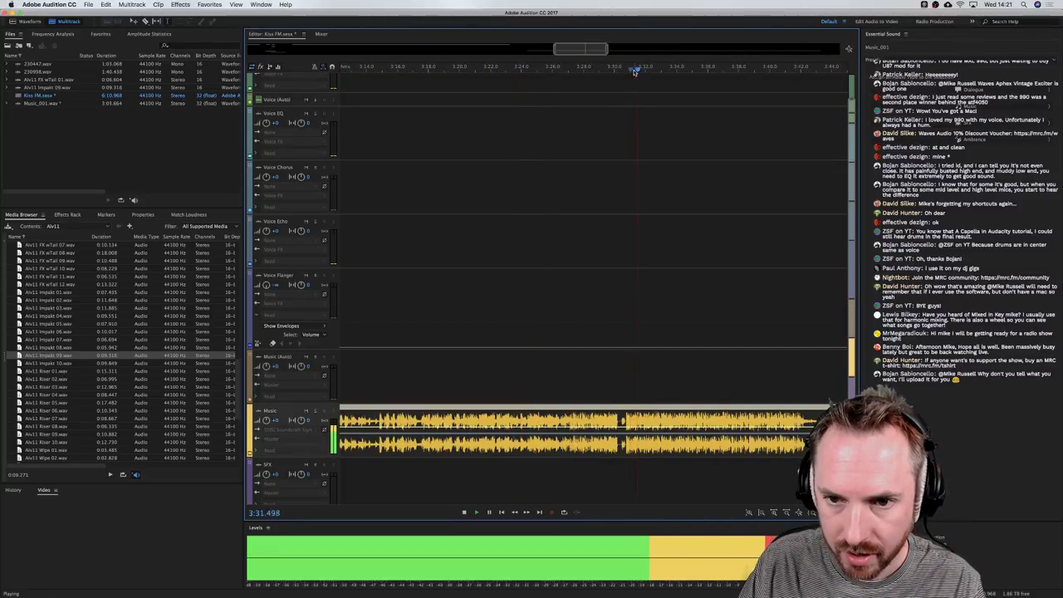
key("space")
Audition the Music_001 recording at several points, including the silent gap and the start of the second song near 4:37
scroll(632, 70, "down", 8)
left_click(720, 415)
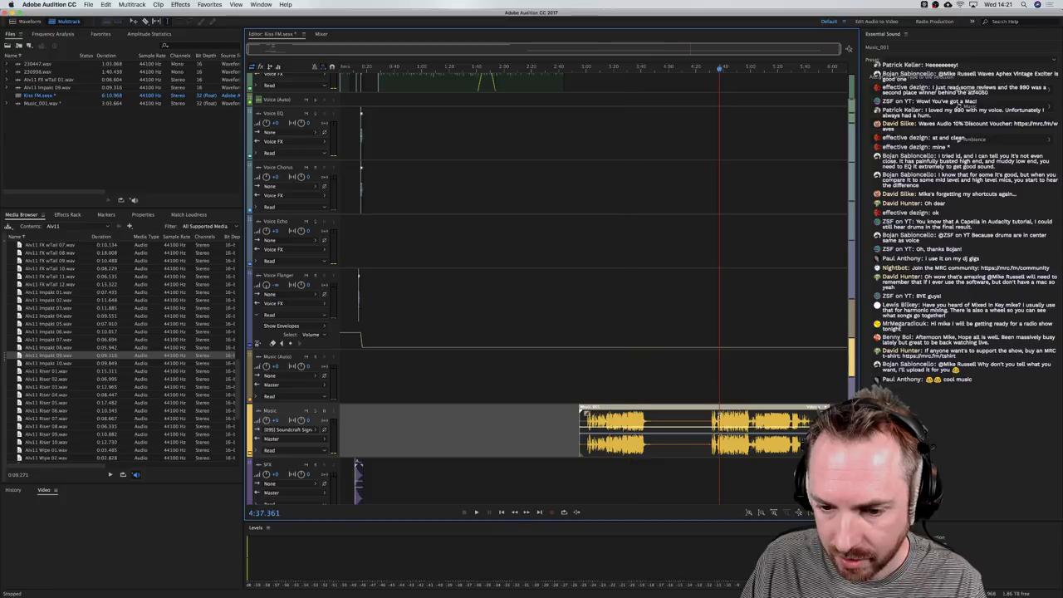
key("space")
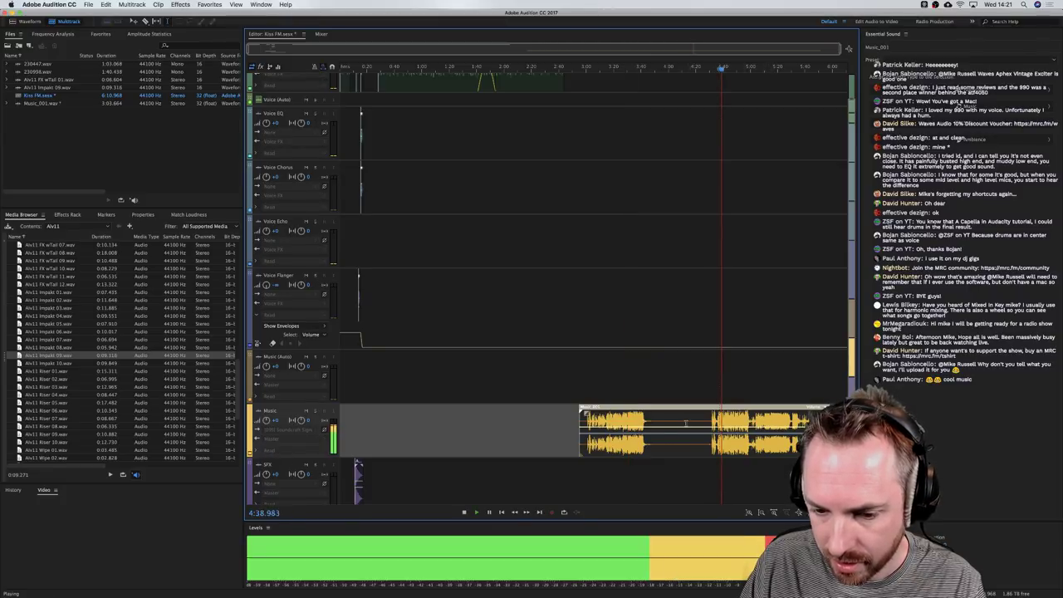
key("space")
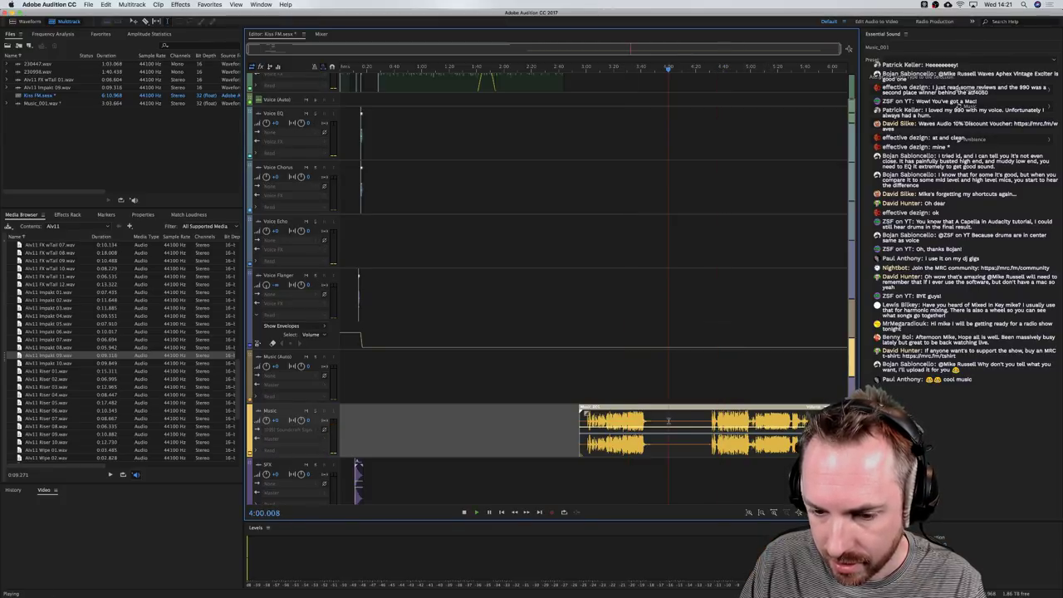
left_click(670, 421)
left_click(705, 421)
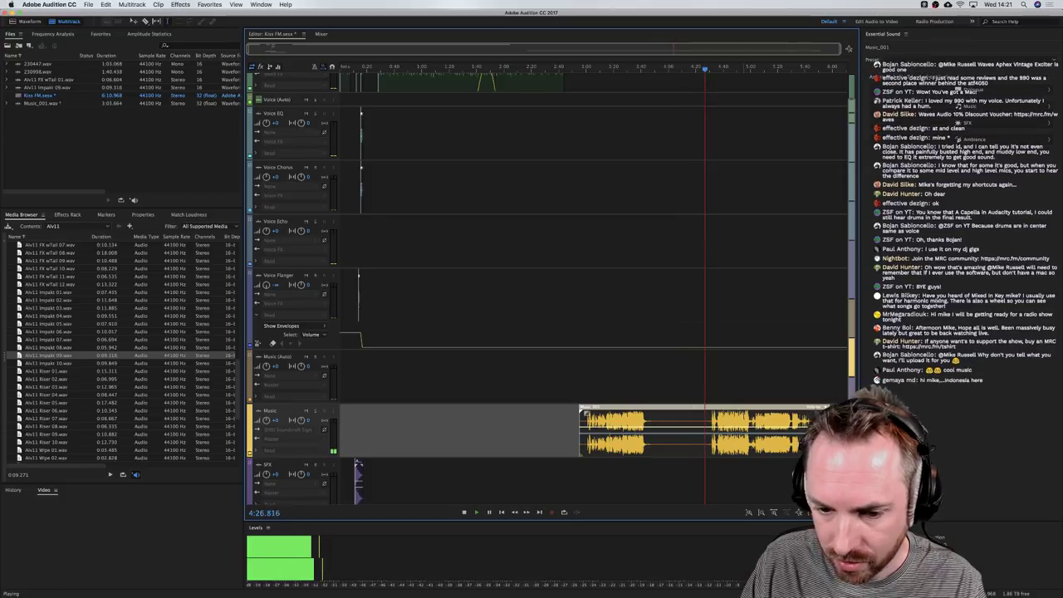
left_click(836, 422)
Switch to djay Pro, briefly play Worst In Me, and switch back to Adobe Audition
key("super+Tab")
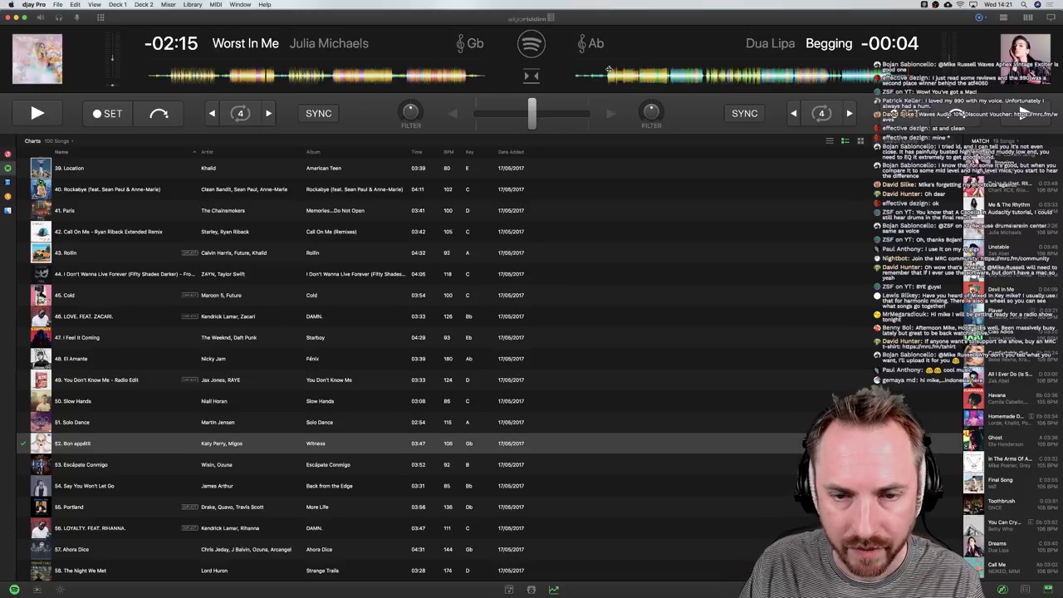
left_click(38, 108)
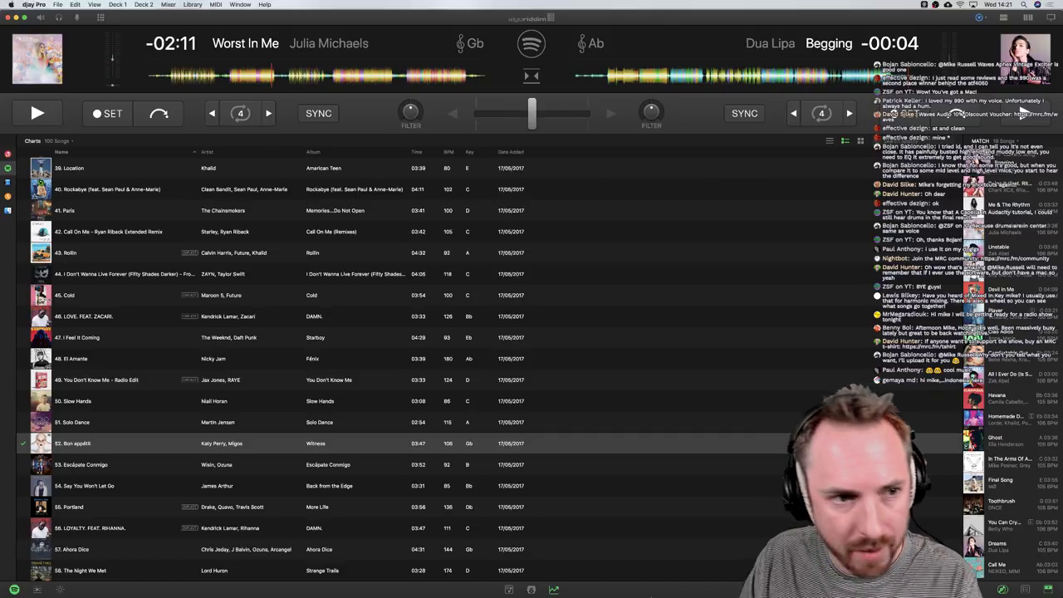
mouse_move(662, 587)
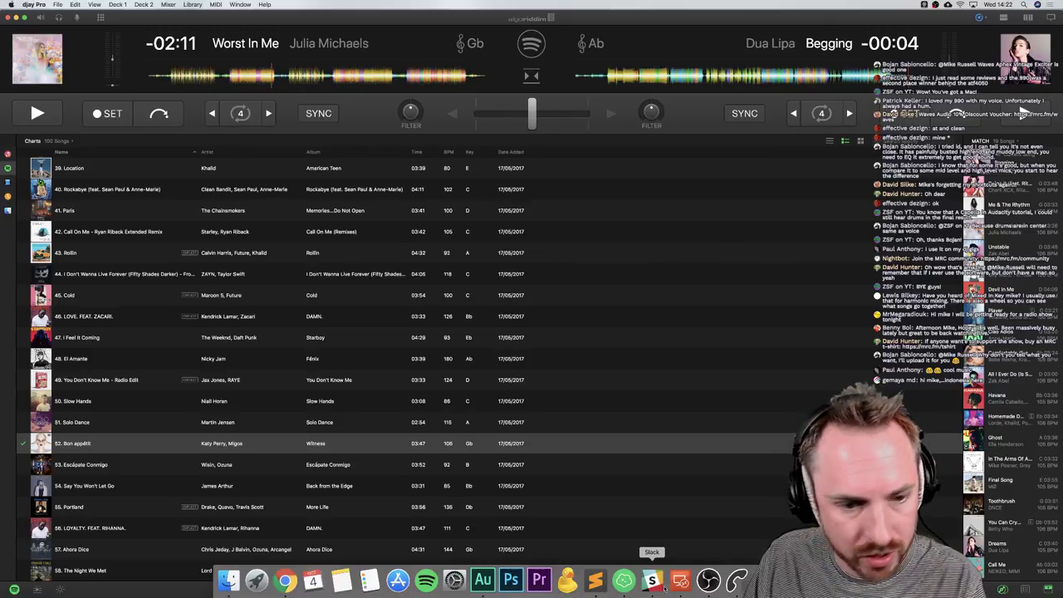
left_click(482, 579)
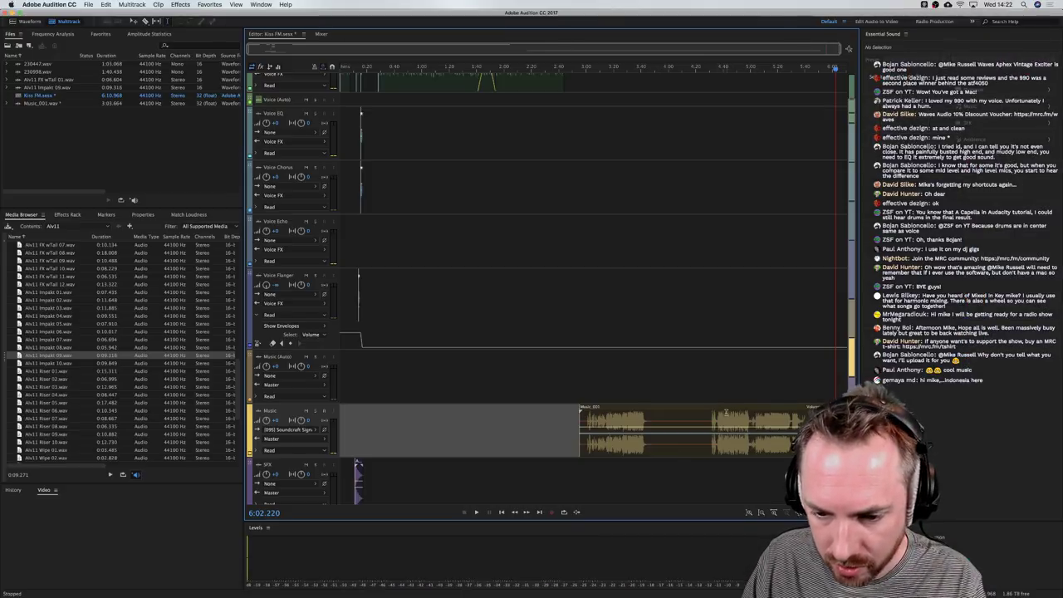
Cut the silent stretch between the first and second songs on the Music track and move the remaining recording earlier, leaving a short gap
left_click(726, 412)
key("space")
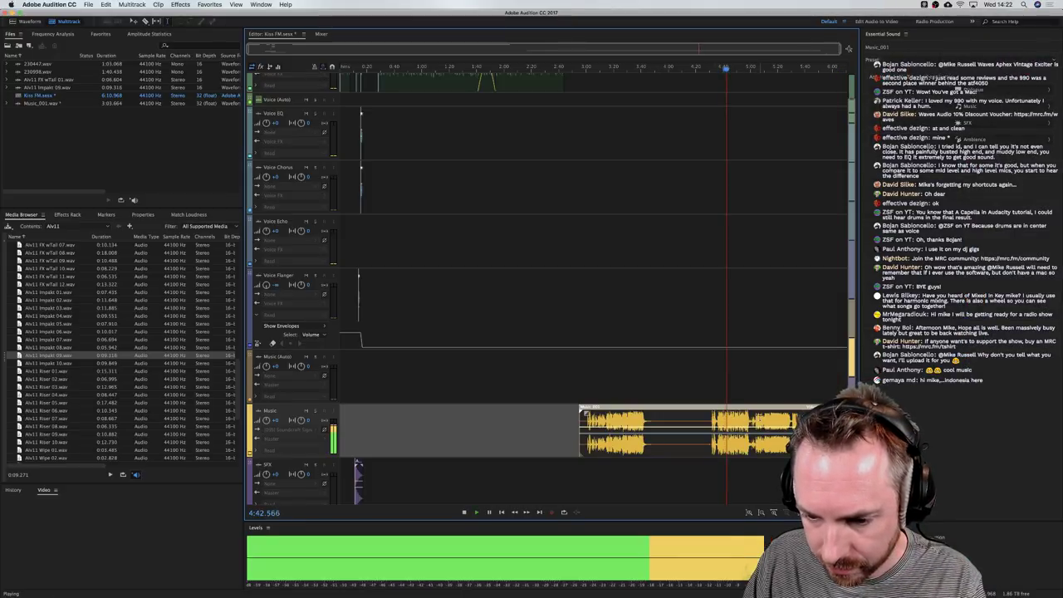
left_click(760, 420)
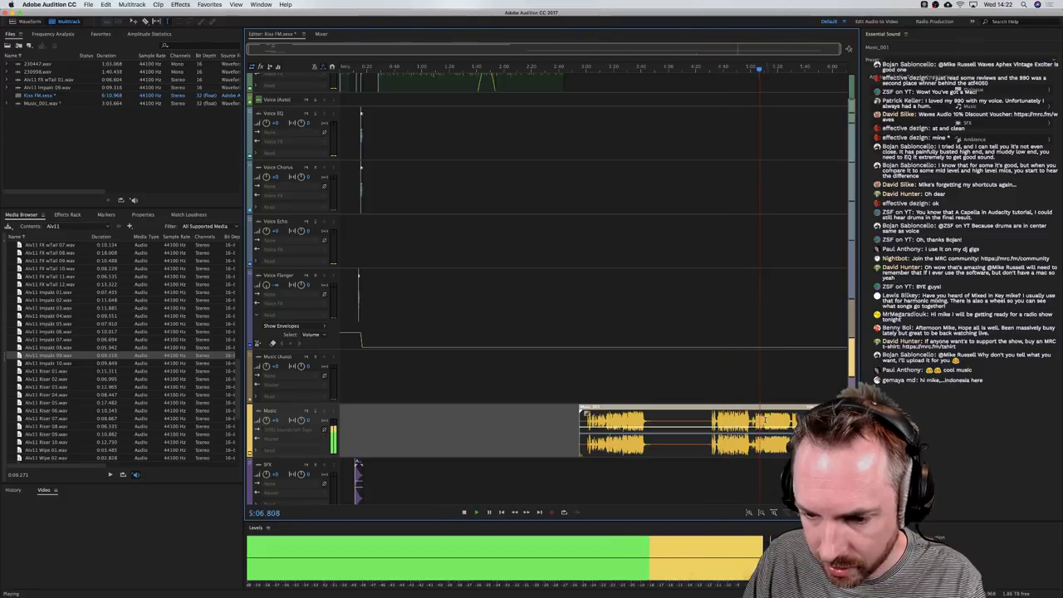
key("space")
left_click_drag(708, 419, 658, 424)
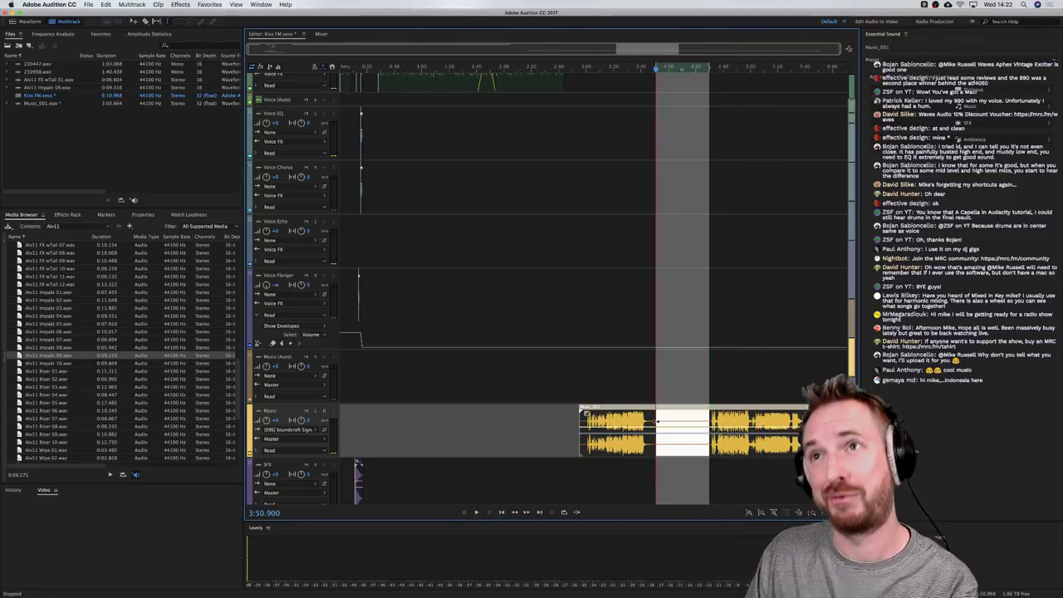
key("Delete")
left_click(664, 391)
left_click_drag(731, 407, 698, 408)
Add two stereo audio tracks directly below the Music track
left_click(618, 419)
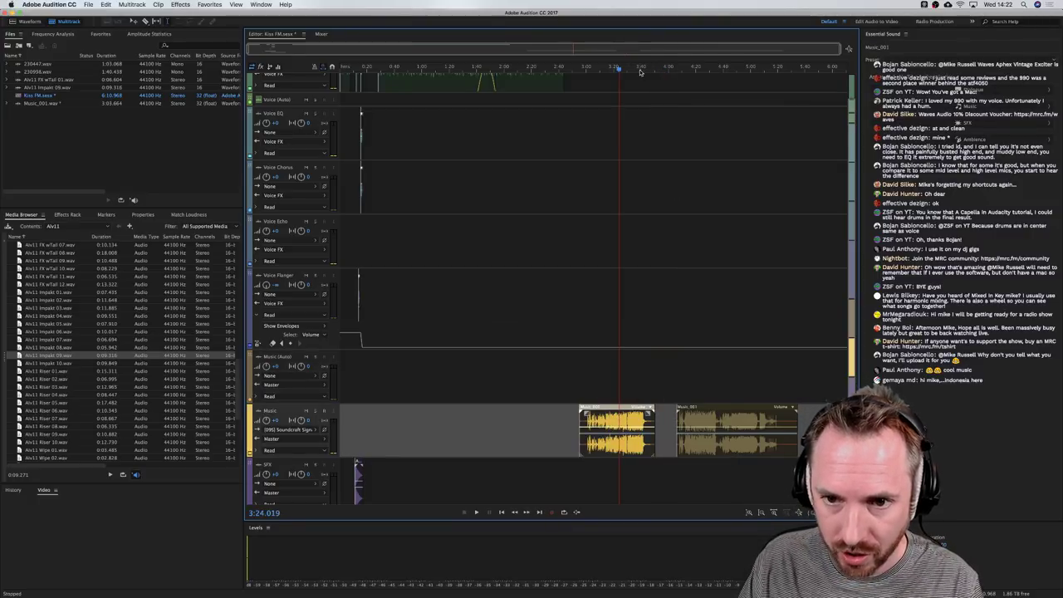
scroll(639, 71, "up", 4)
scroll(724, 246, "down", 3)
scroll(724, 246, "right", 3)
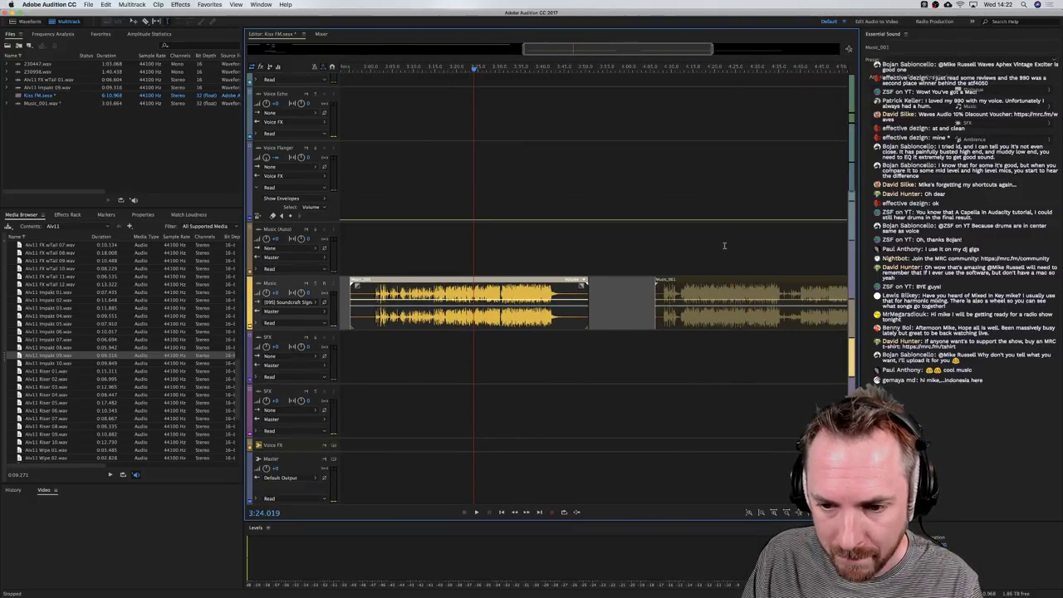
scroll(548, 285, "right", 2)
left_click(474, 318)
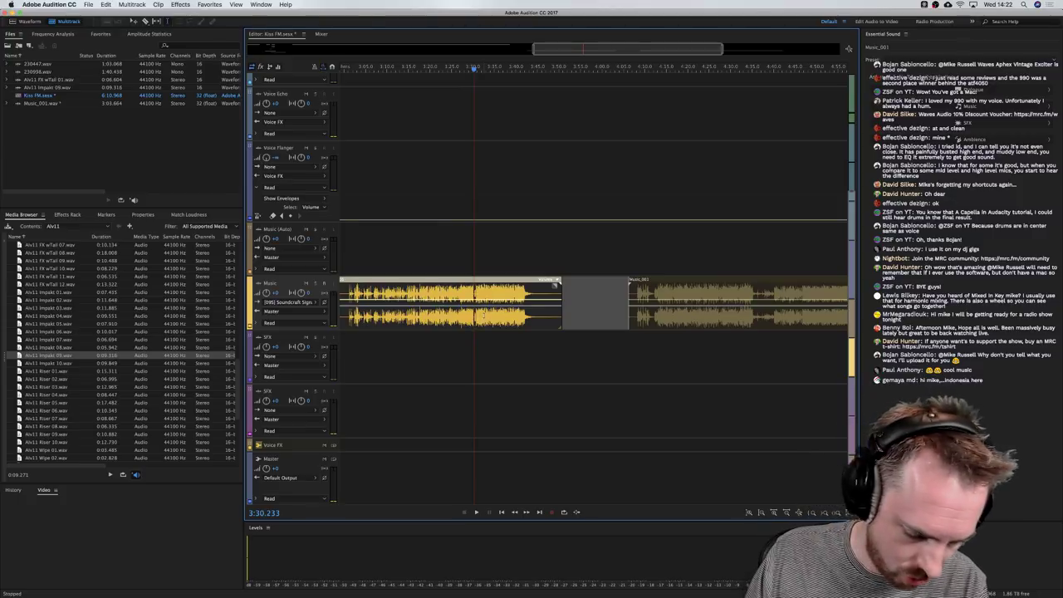
key("alt+a")
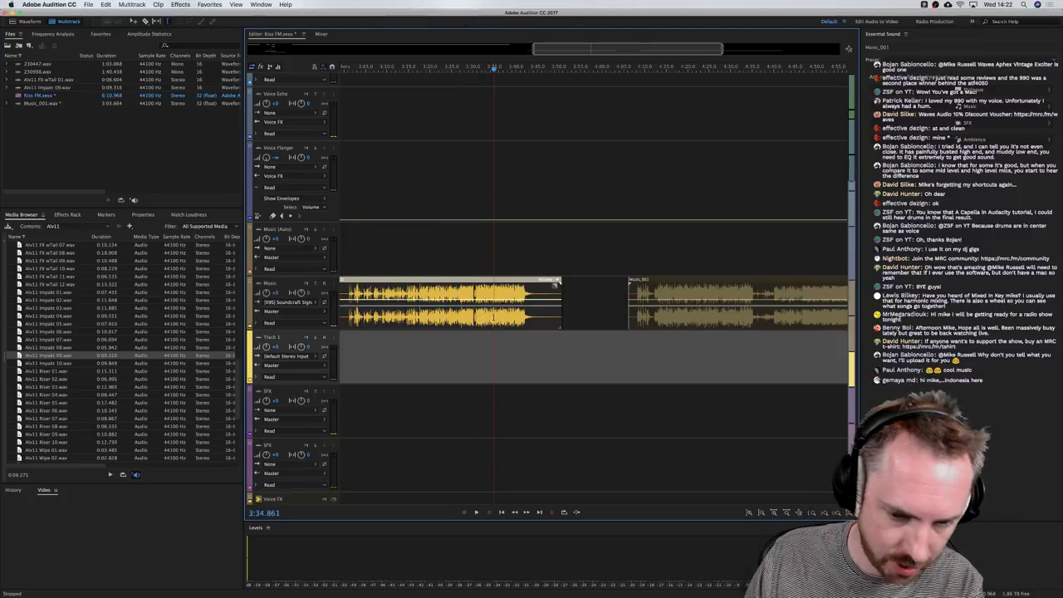
key("alt+a")
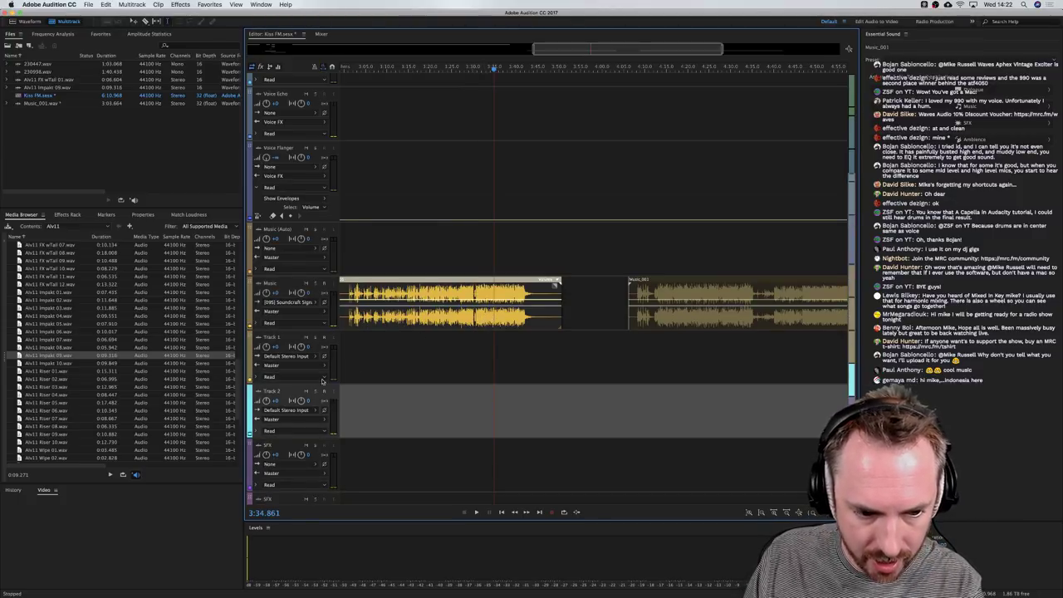
Split the first song's clip at the brief pause near 3:30 and move its later piece to start at about 3:37
left_click(458, 309)
left_click(476, 314)
key("space")
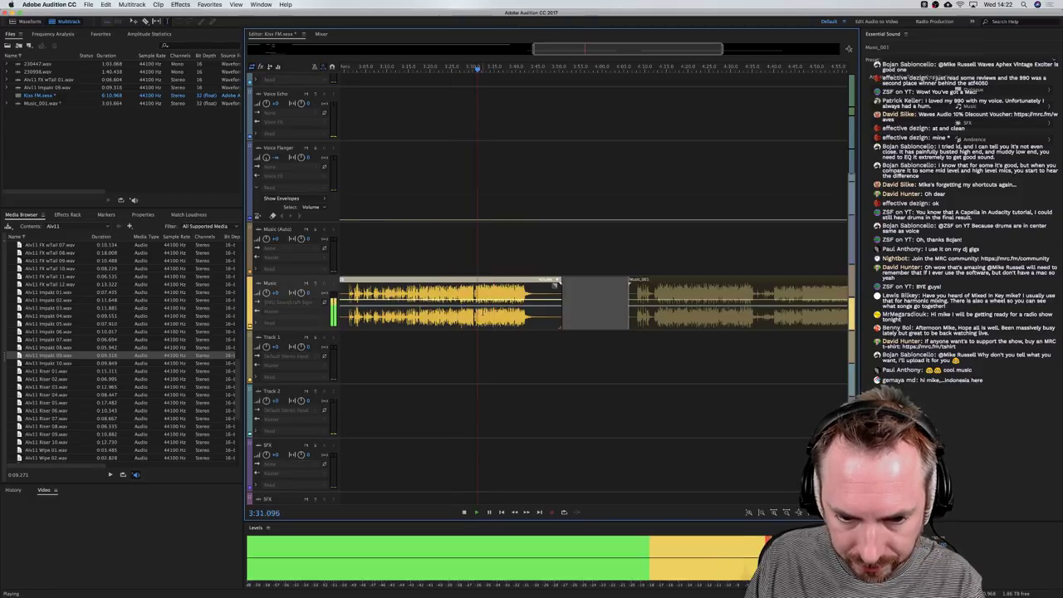
key("space")
key("space")
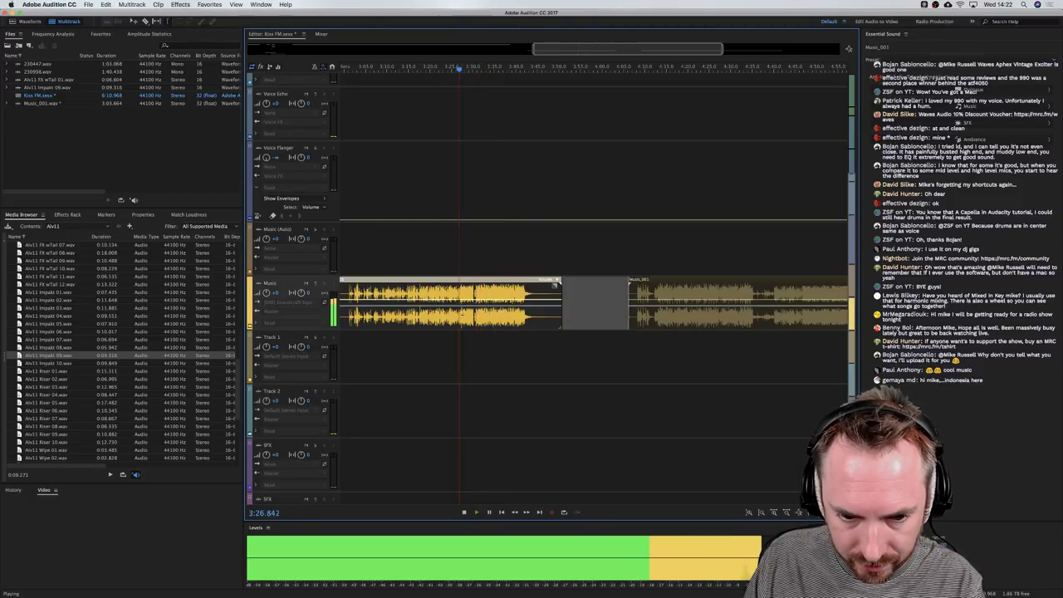
left_click(479, 314)
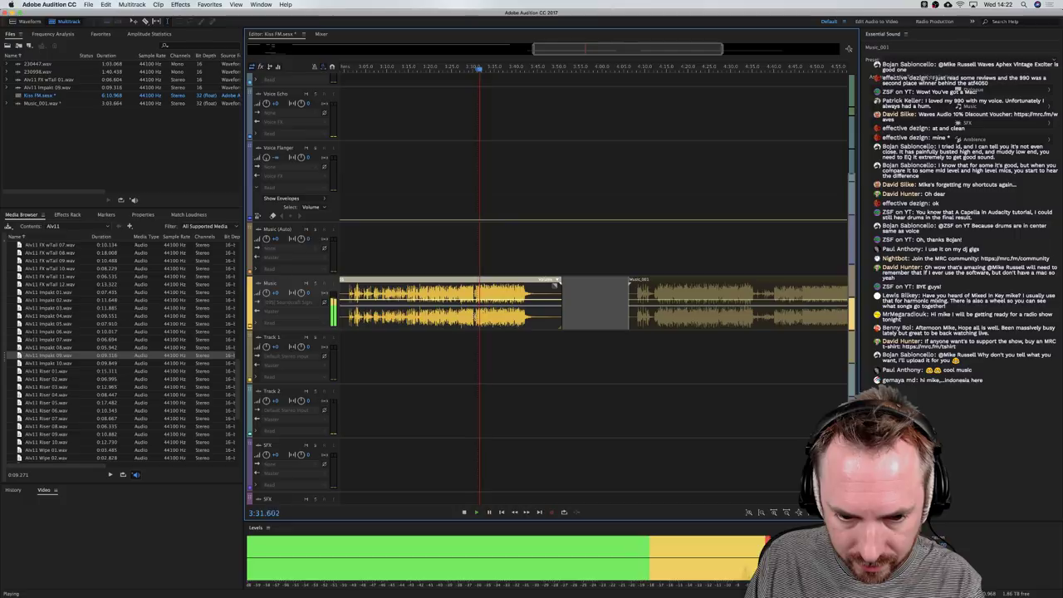
left_click(475, 315)
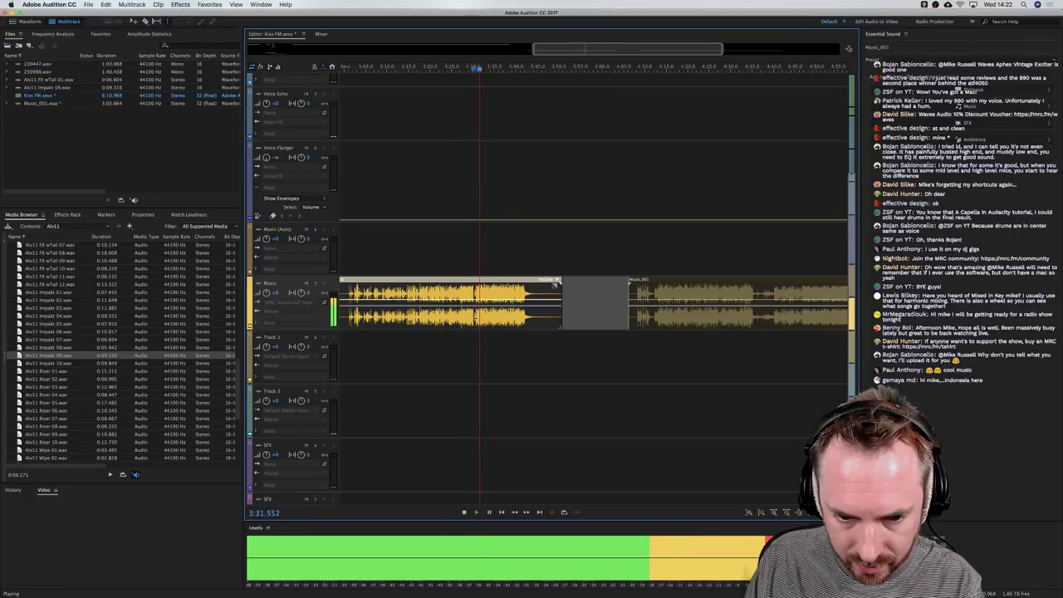
key("space")
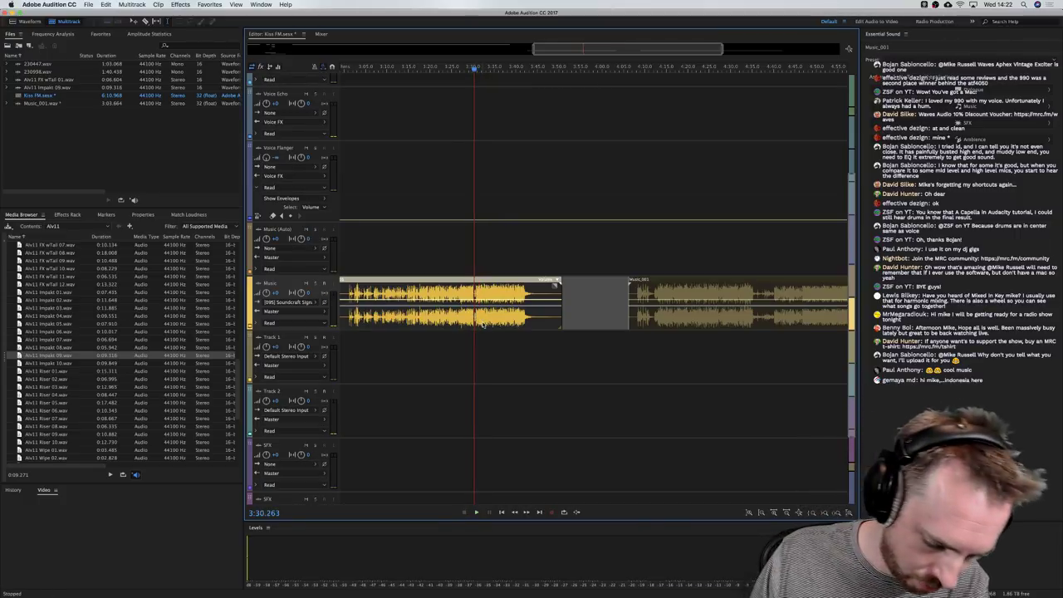
key("super+k")
left_click_drag(502, 281, 531, 281)
left_click(532, 330)
left_click(515, 334)
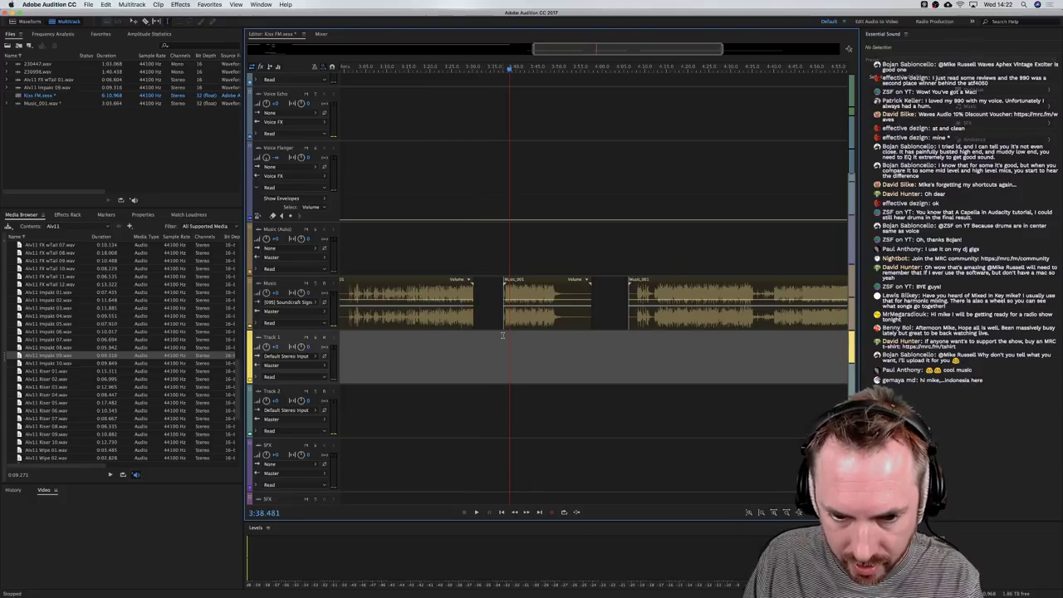
Audition the separated piece of the first song and delete everything in it after about 3:46, including the leftover quiet tail
scroll(511, 72, "up", 3)
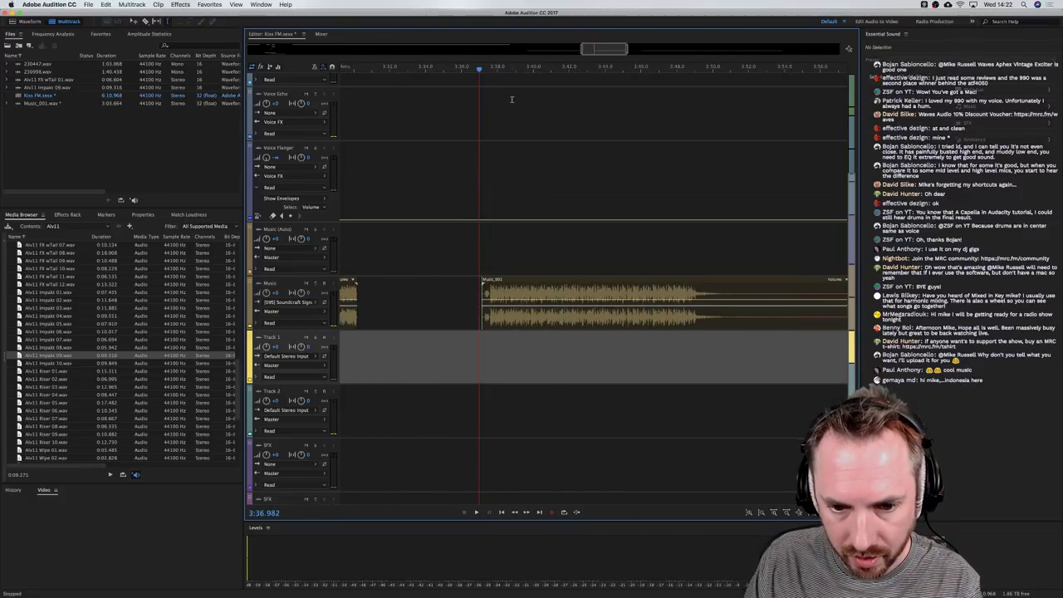
left_click(497, 328)
key("space")
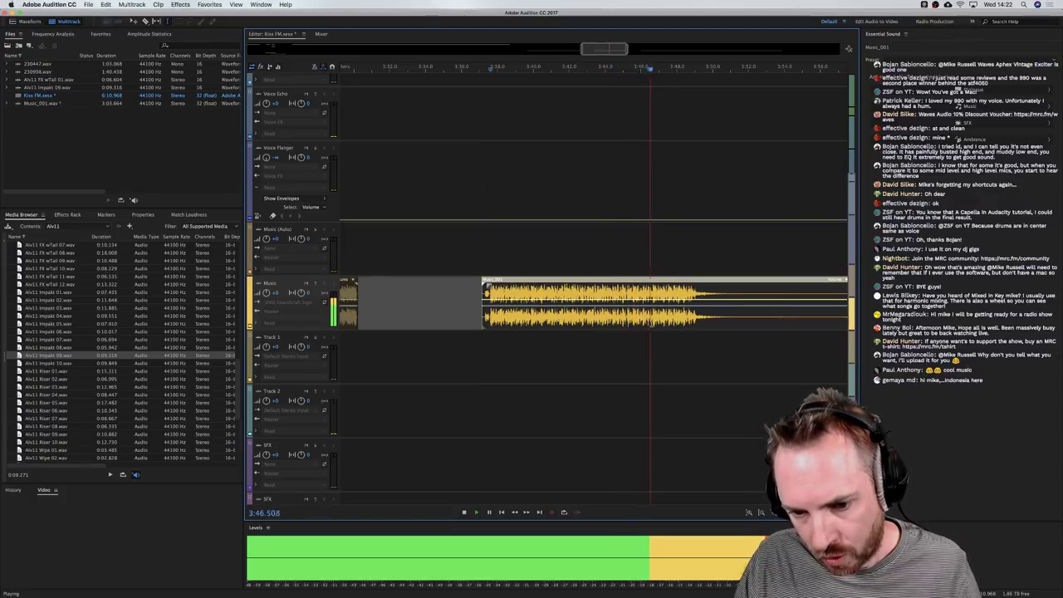
key("space")
key("space")
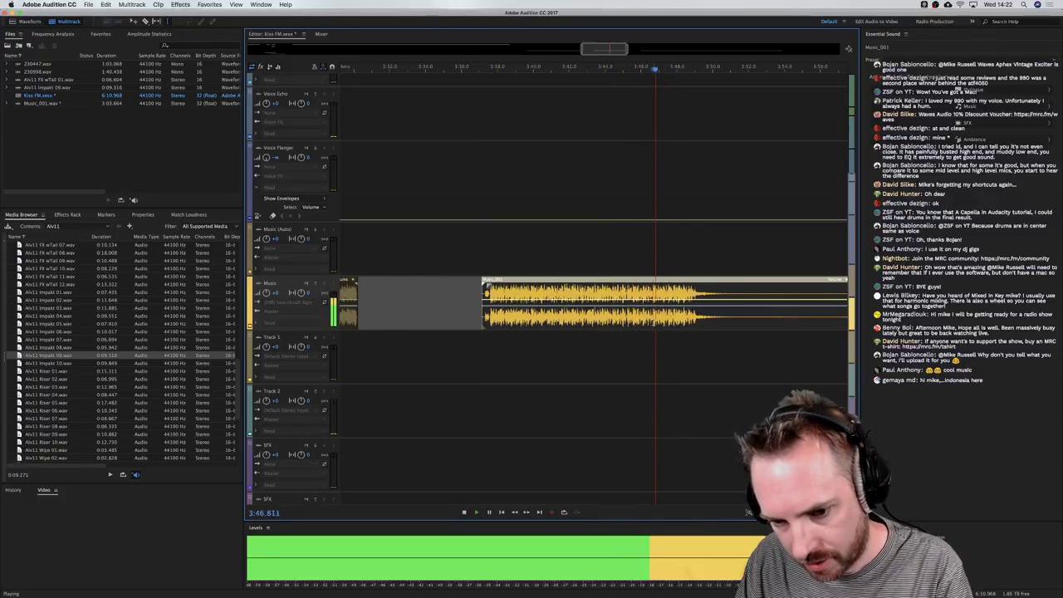
key("space")
left_click_drag(655, 323, 697, 322)
key("Delete")
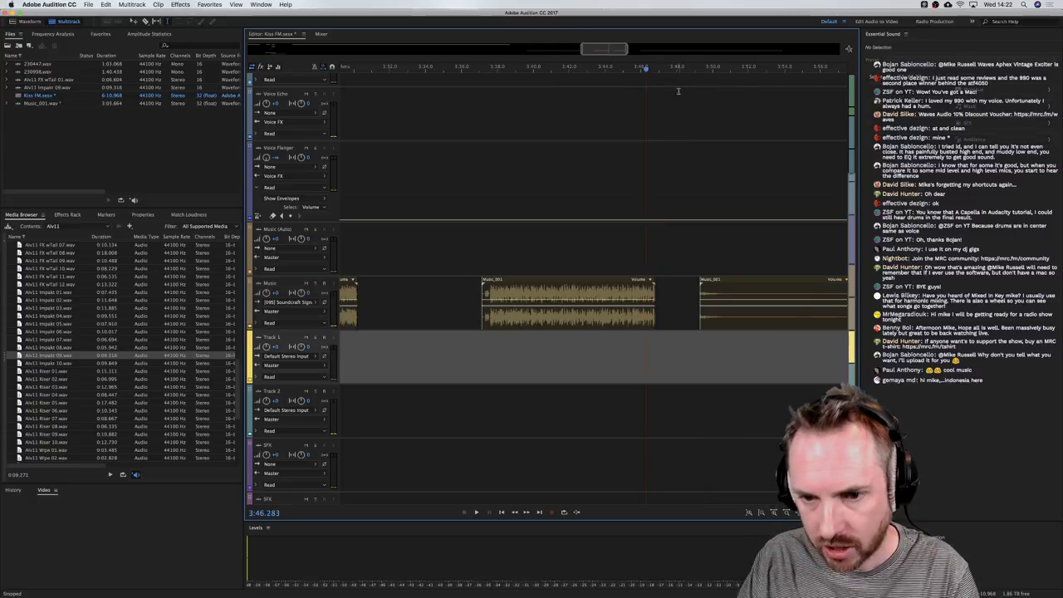
scroll(677, 70, "down", 3)
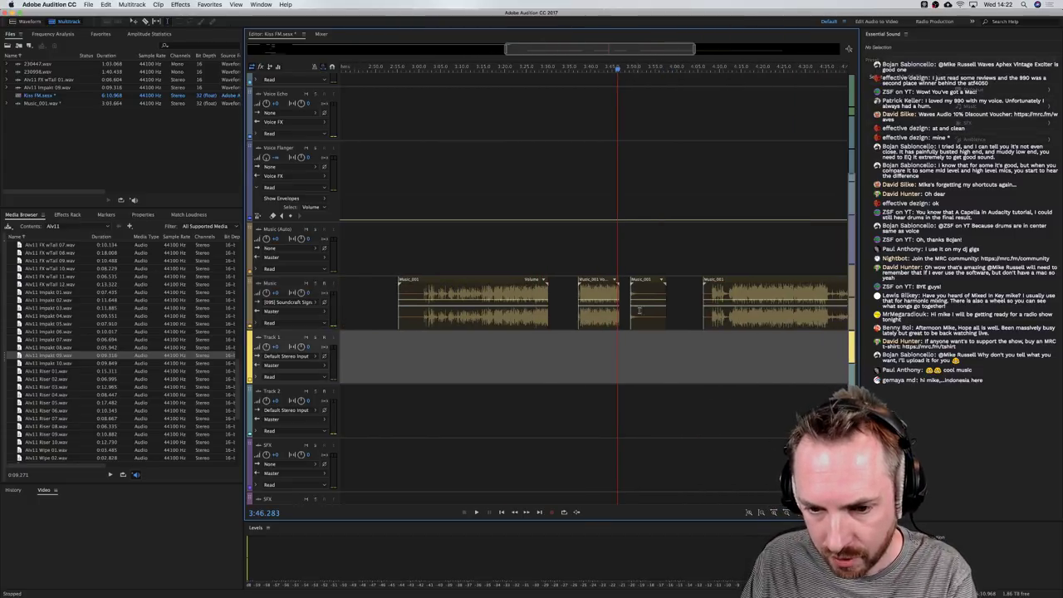
left_click(639, 310)
key("Delete")
Locate the second song's louder section by ear and delete the intro before it, up to about 4:12
left_click(731, 317)
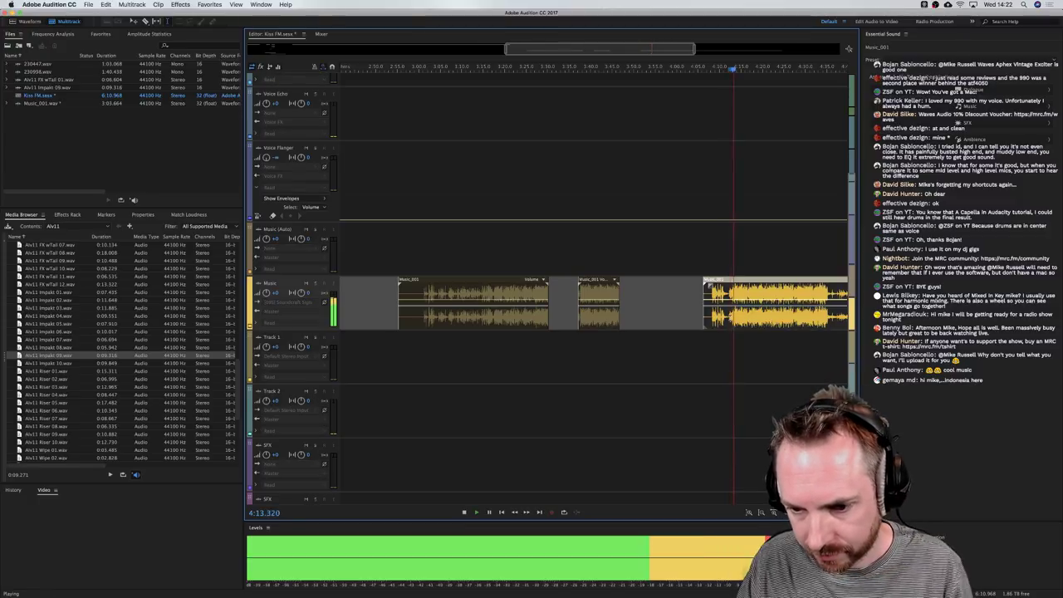
key("space")
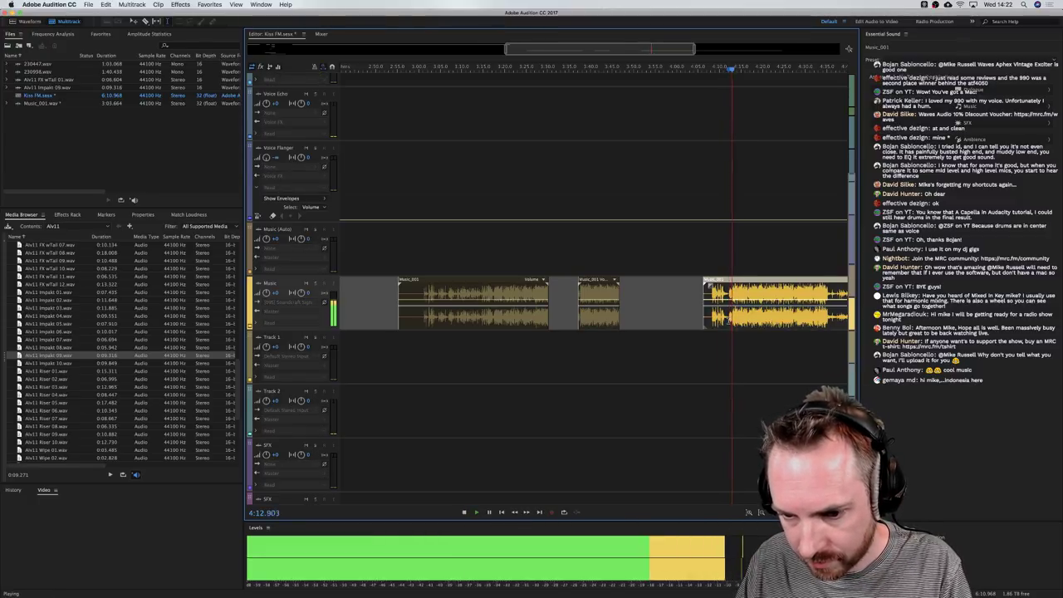
key("space")
left_click_drag(729, 322, 678, 316)
key("Delete")
Move the second song's clip onto the new track below Music, starting just before the first song's piece ends near 3:46
left_click(703, 317)
left_click_drag(740, 281, 627, 337)
left_click(604, 349)
scroll(617, 69, "up", 5)
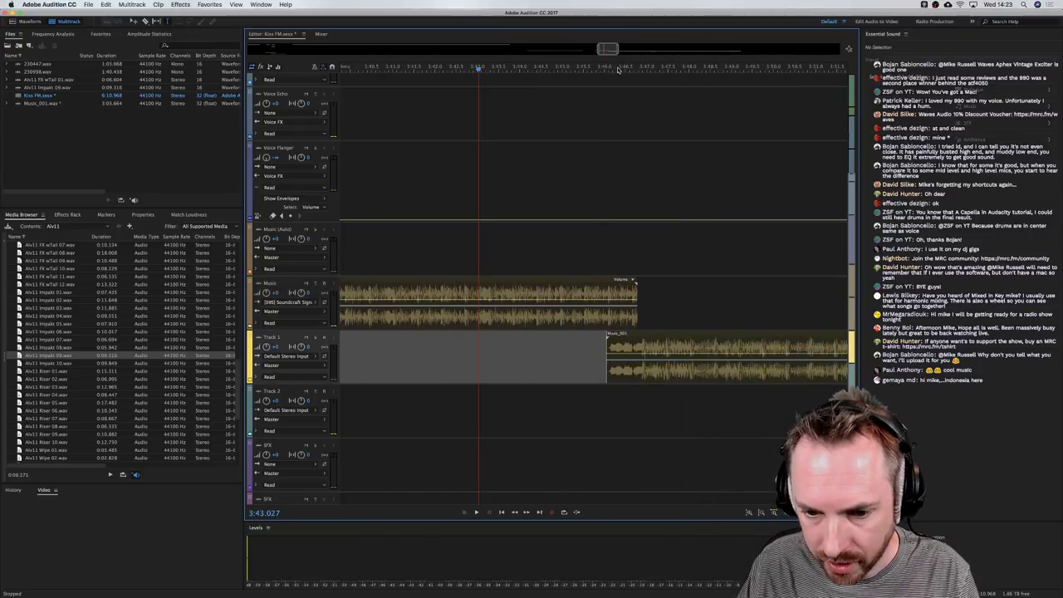
Nudge the second song's clip slightly earlier on Track 1 and play the transition from about 3:43
left_click_drag(662, 381, 654, 381)
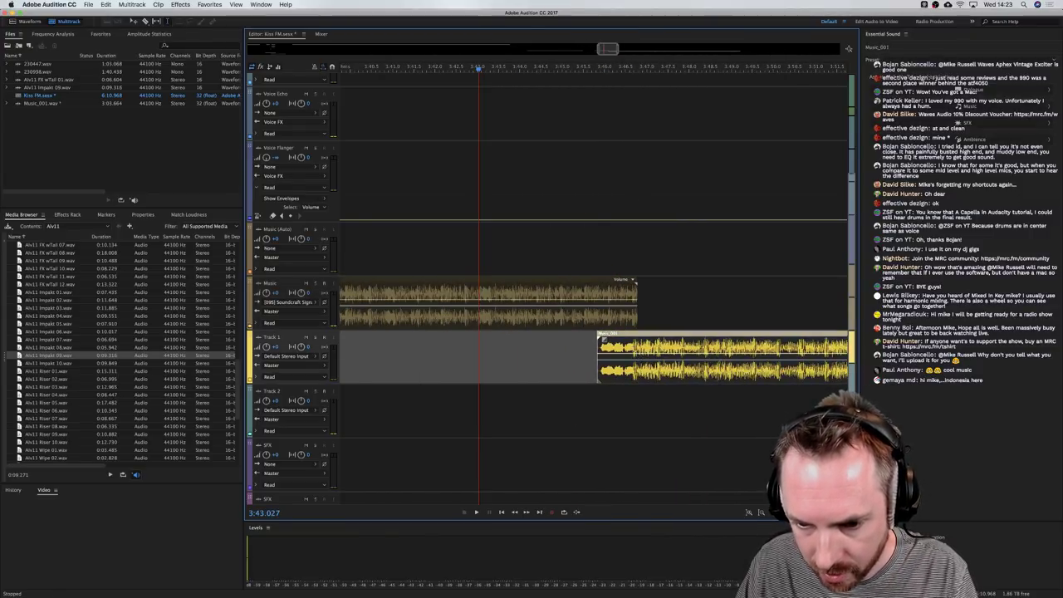
key("space")
scroll(647, 73, "up", 3)
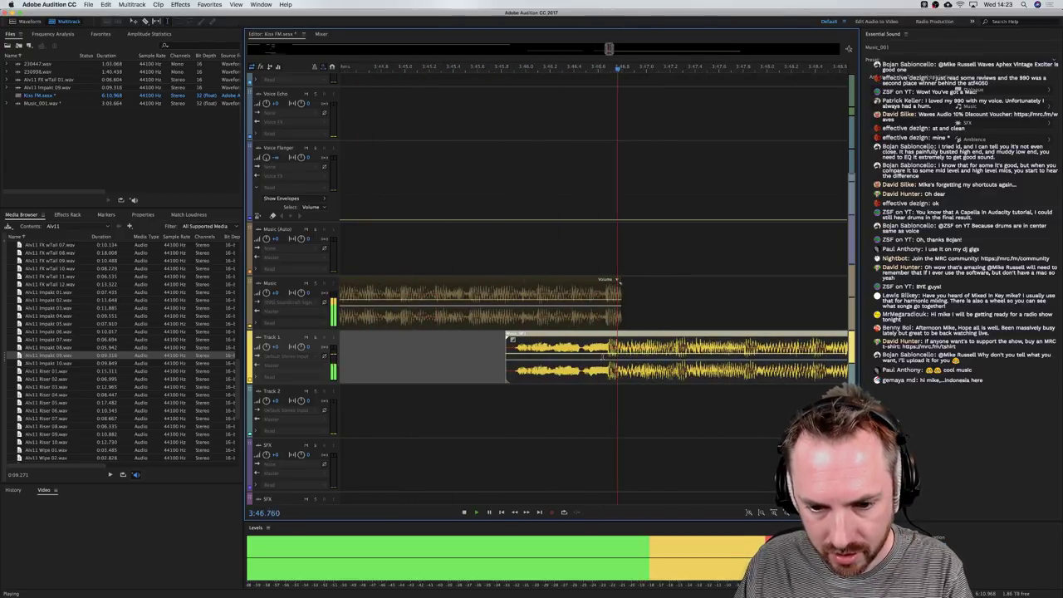
key("space")
Delete the first song's tail on the Music track from about 3:46.67, where the second song's beat comes in
right_click(611, 348)
scroll(697, 338, "right", 10)
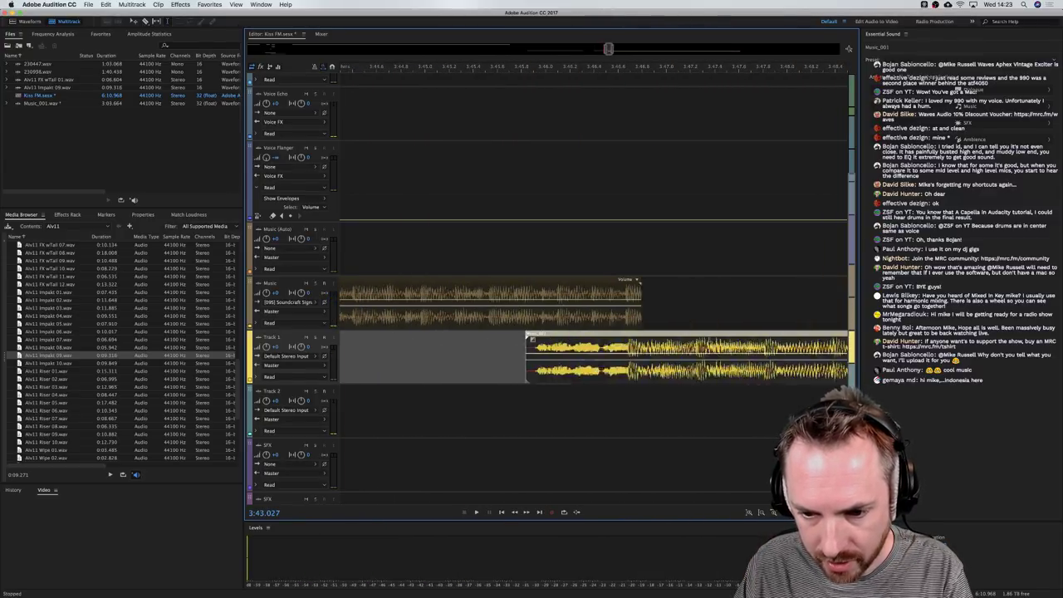
left_click_drag(591, 351, 642, 316)
key("Delete")
left_click(586, 337)
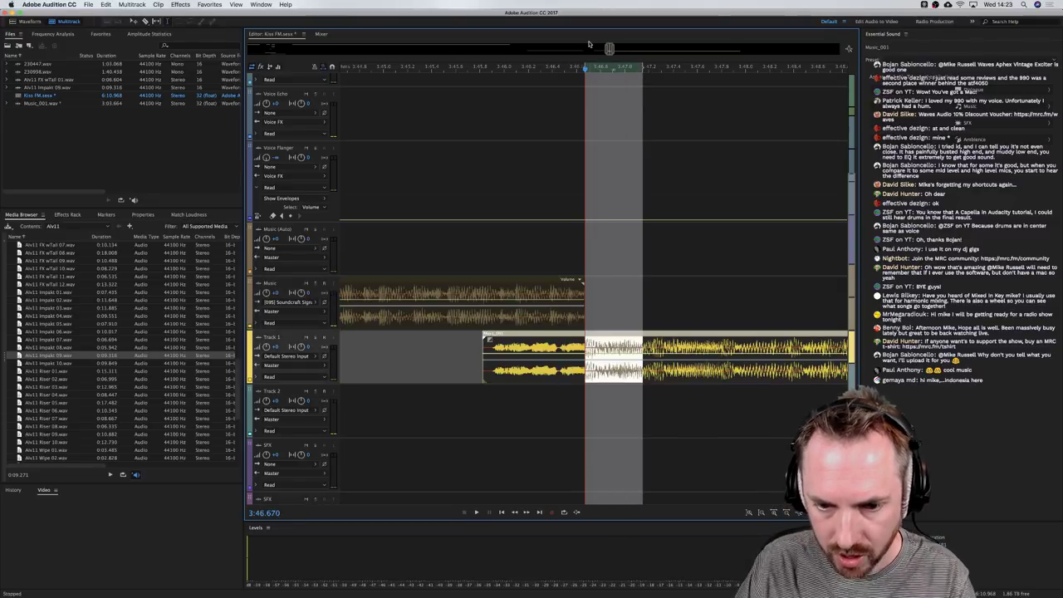
Shift the second song's clip a few milliseconds earlier and trim the first song's end to meet its beat near 3:46.67
scroll(582, 65, "up", 5)
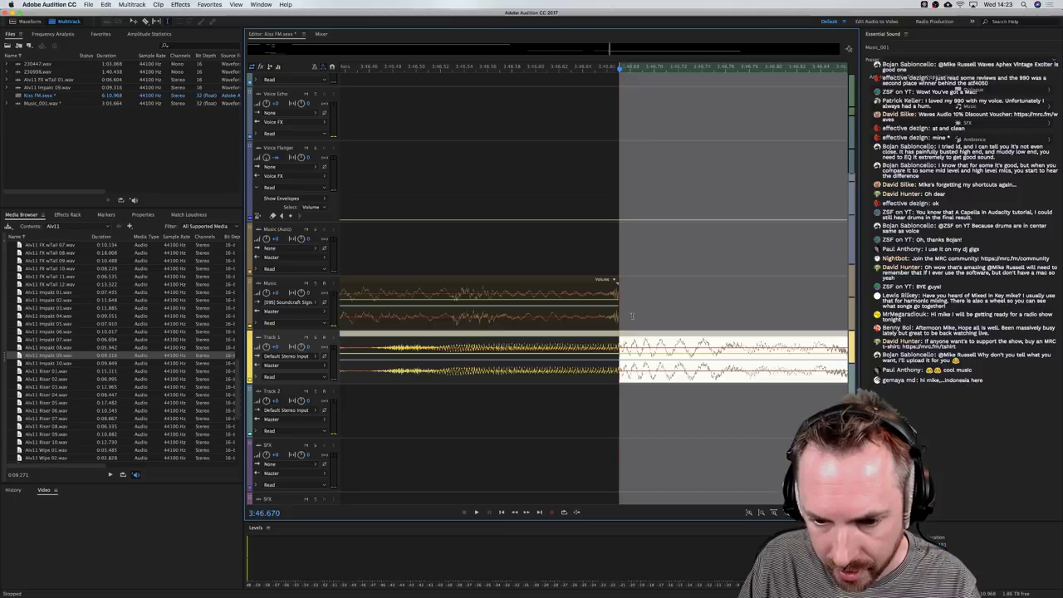
left_click(639, 316)
mouse_move(631, 336)
left_mouse_down()
mouse_move(625, 324)
mouse_move(624, 334)
left_mouse_up()
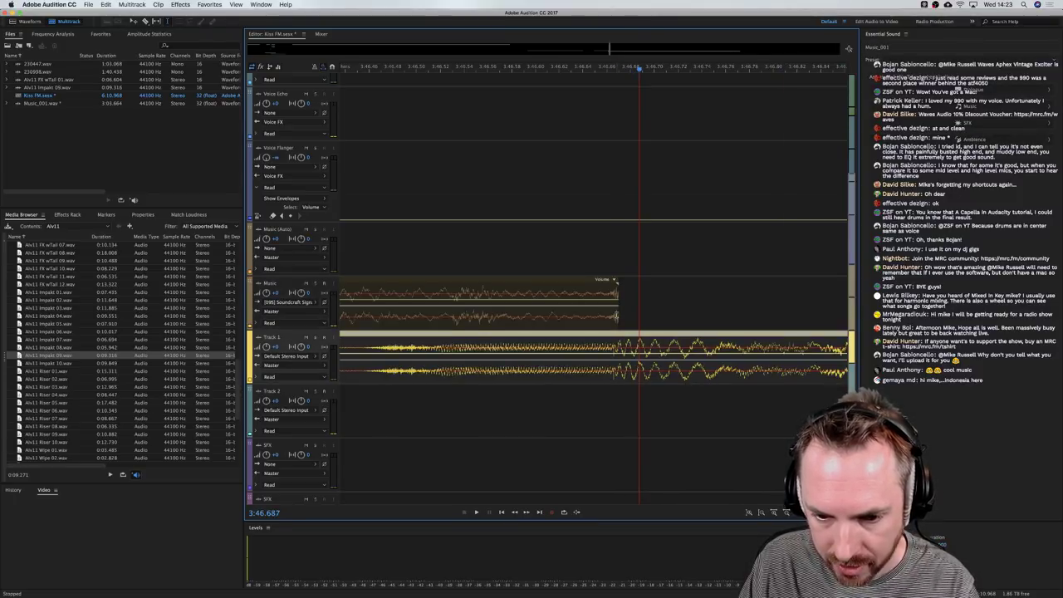
left_click(615, 317)
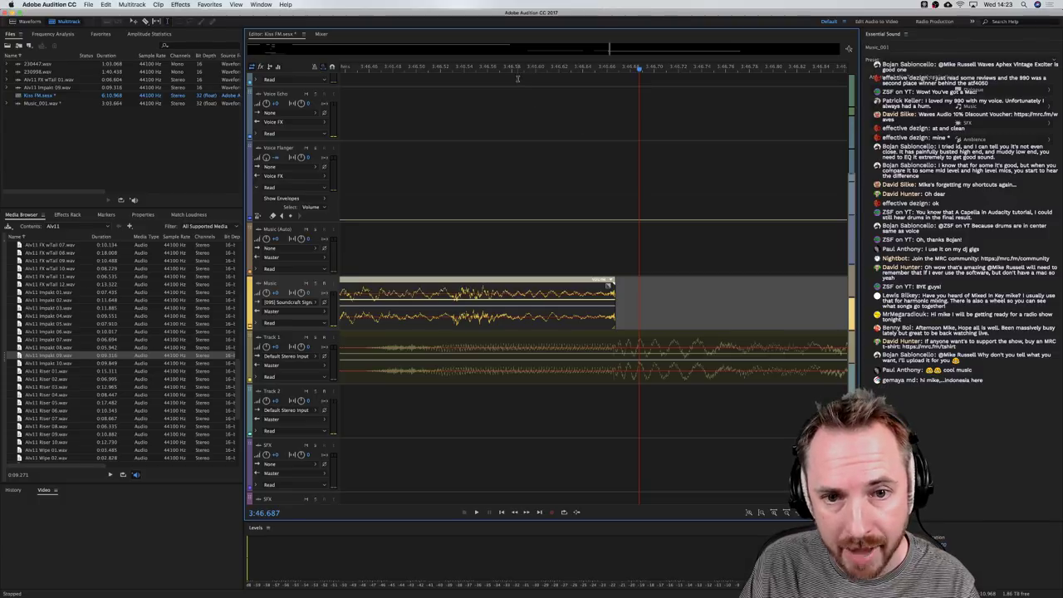
Audition the transition between the two songs near 3:46, starting close to it and again from about 3:42
scroll(516, 79, "down", 8)
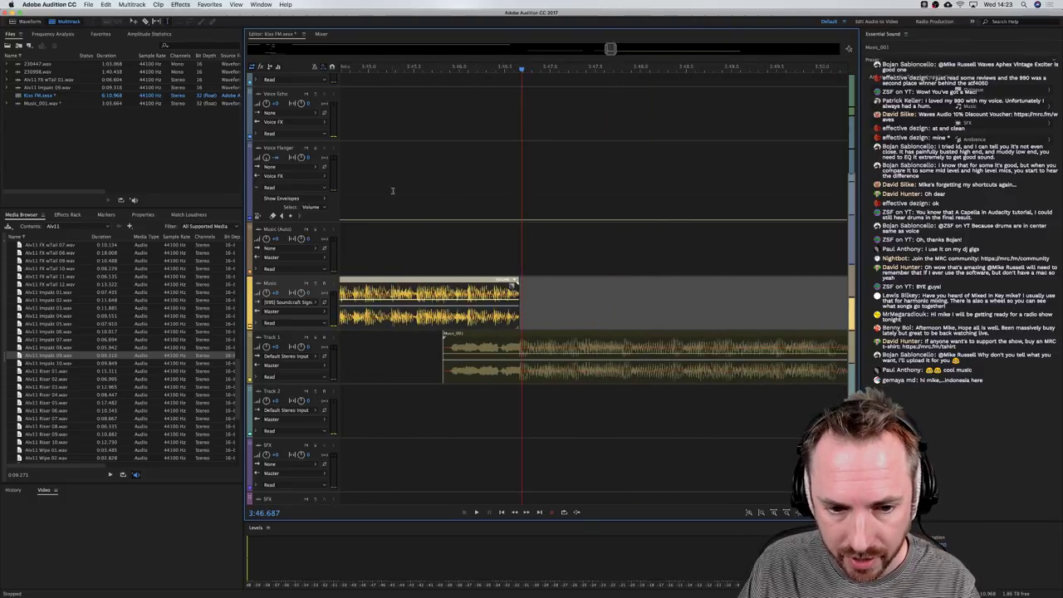
left_click(403, 182)
key("space")
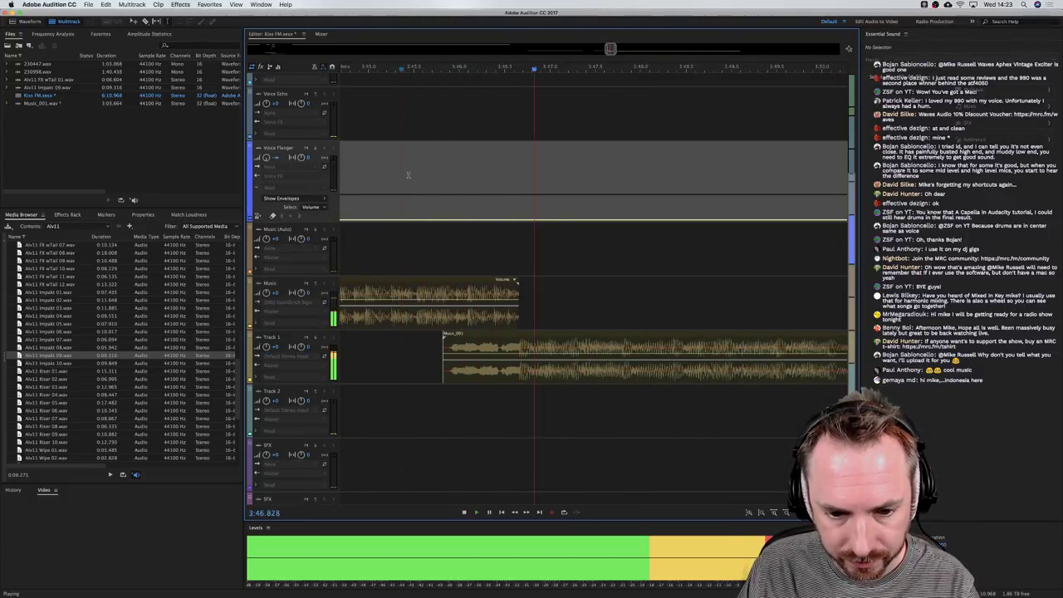
key("space")
left_click(391, 174)
scroll(391, 173, "left", 4)
left_click(439, 170)
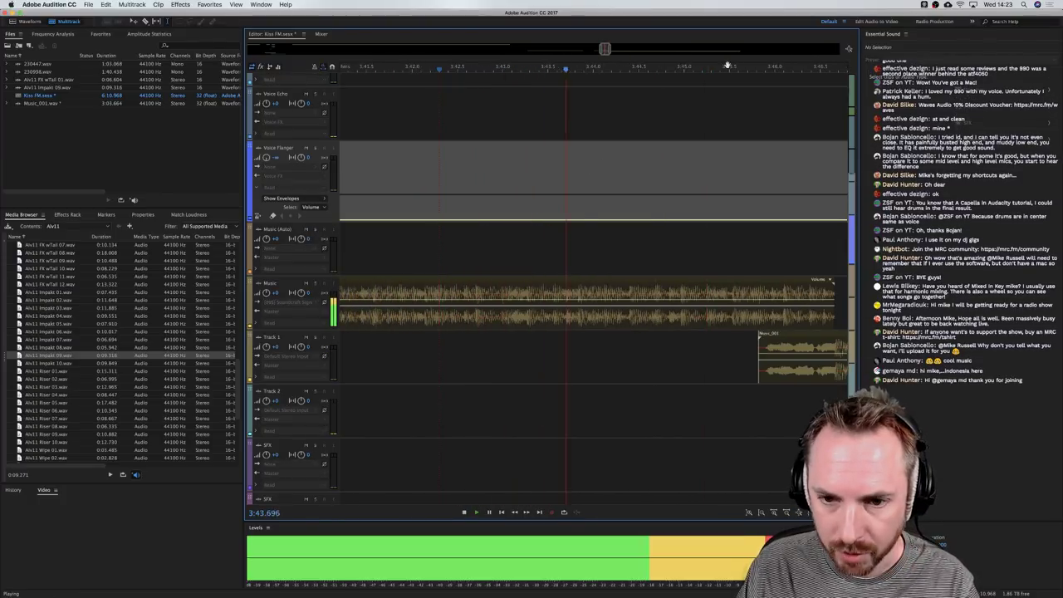
scroll(728, 65, "down", 5)
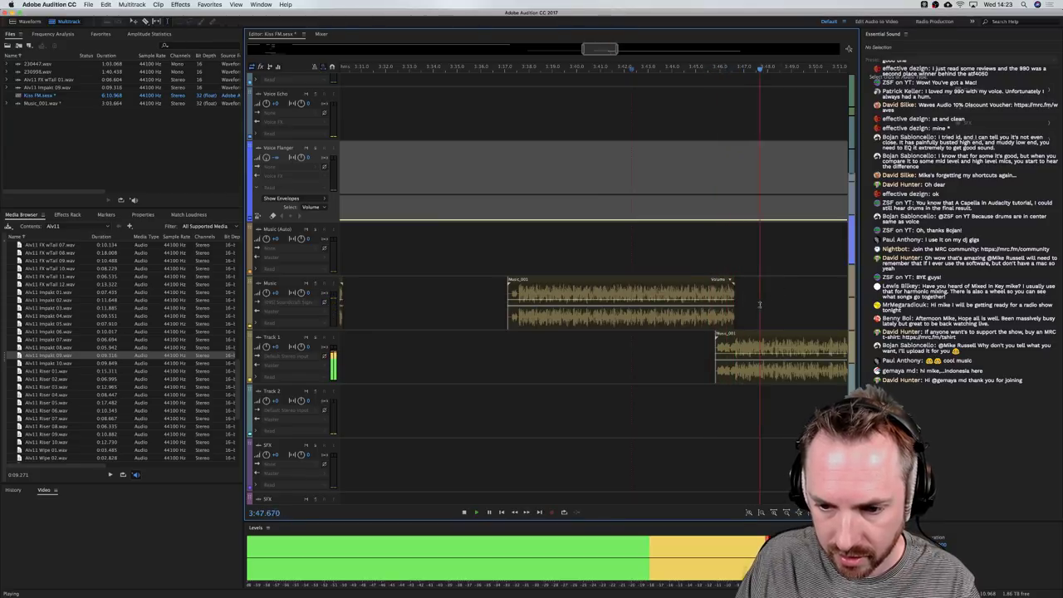
key("space")
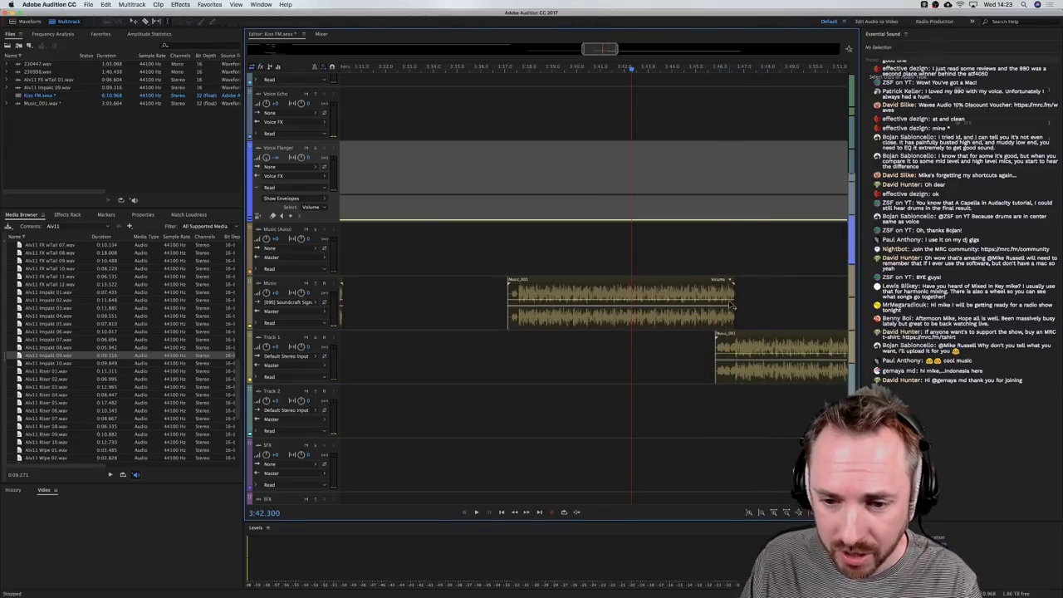
Try placing the second song's clip under the first song's piece near 3:37 and compare how their beats line up
left_click_drag(735, 347, 517, 348)
left_click(515, 306)
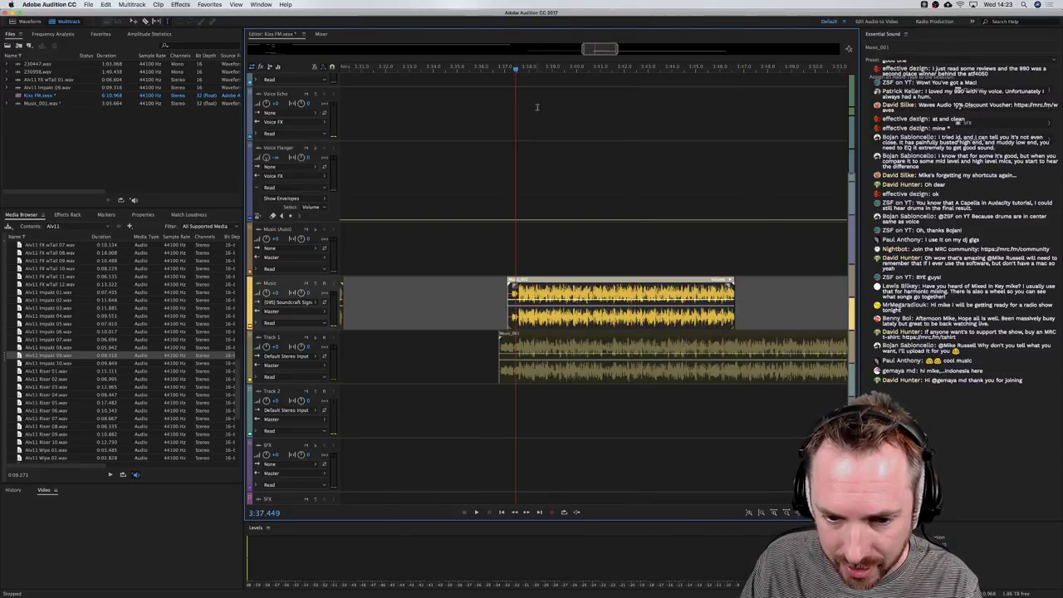
scroll(517, 64, "up", 5)
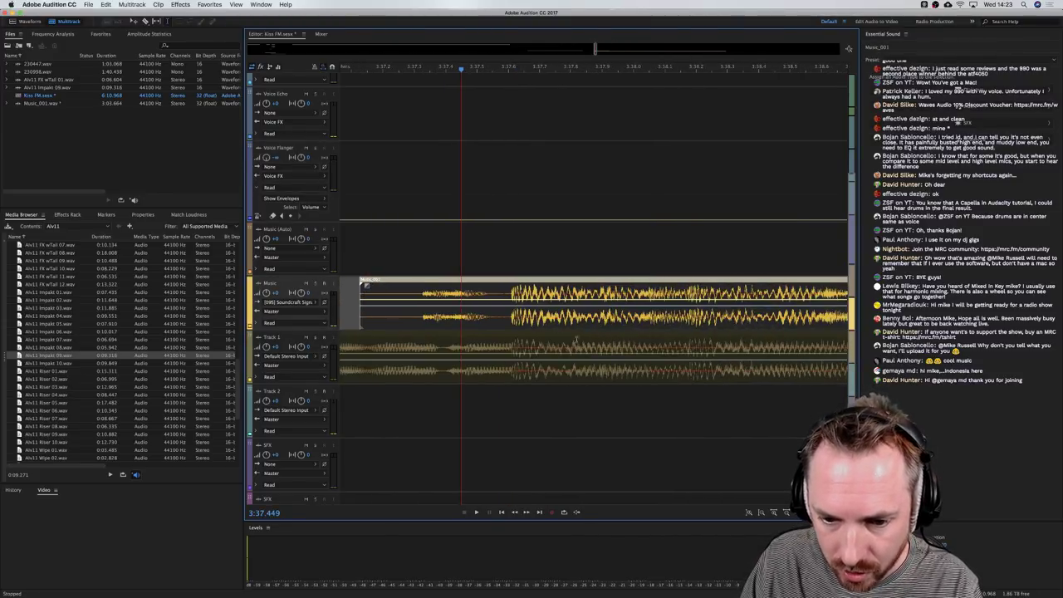
left_click(511, 72)
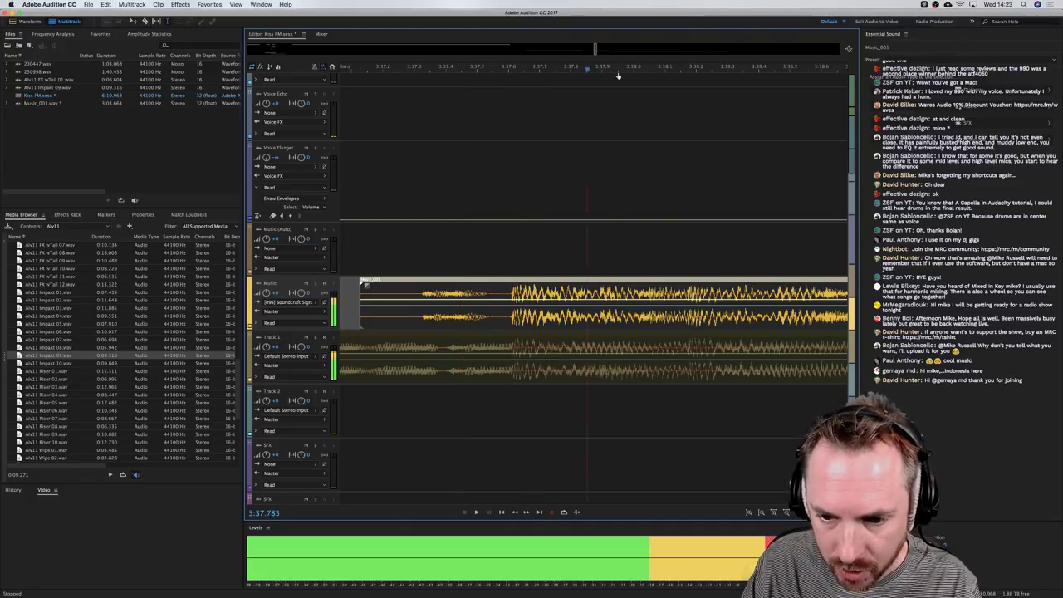
left_click_drag(669, 73, 675, 73)
scroll(687, 77, "down", 3)
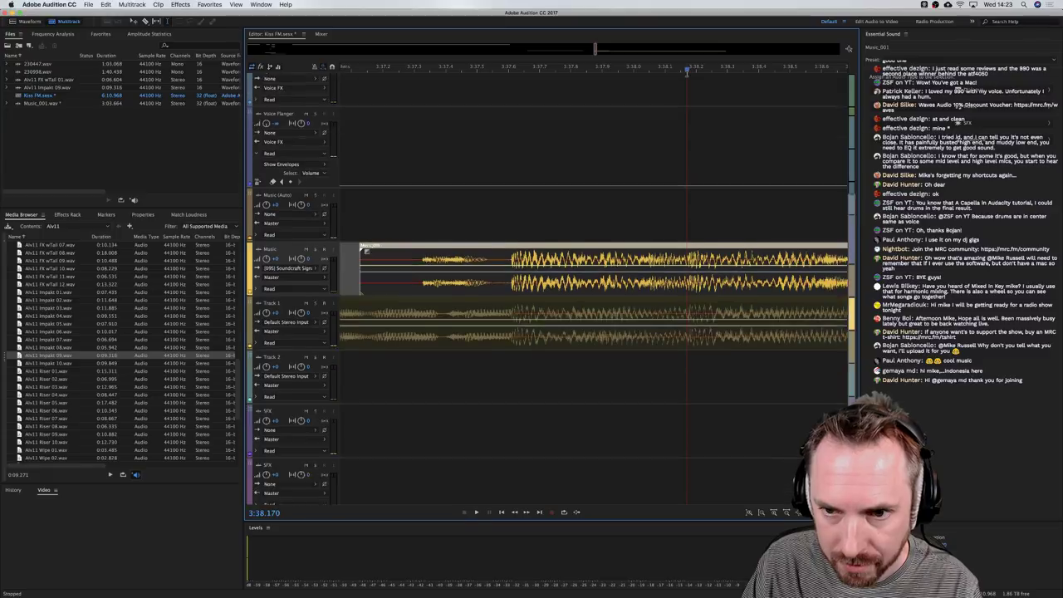
scroll(684, 69, "down", 5)
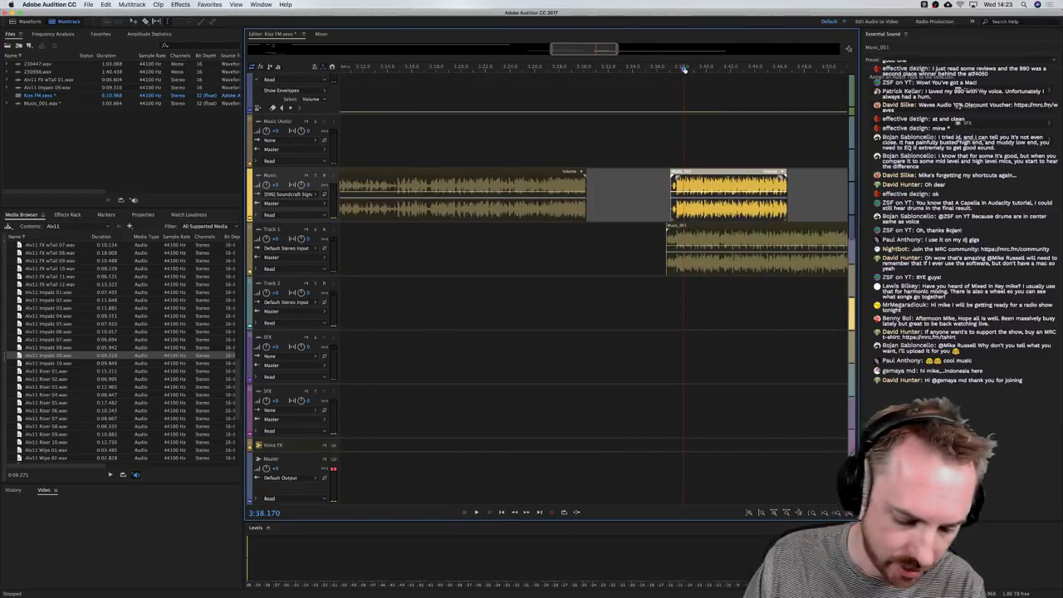
scroll(684, 68, "down", 8)
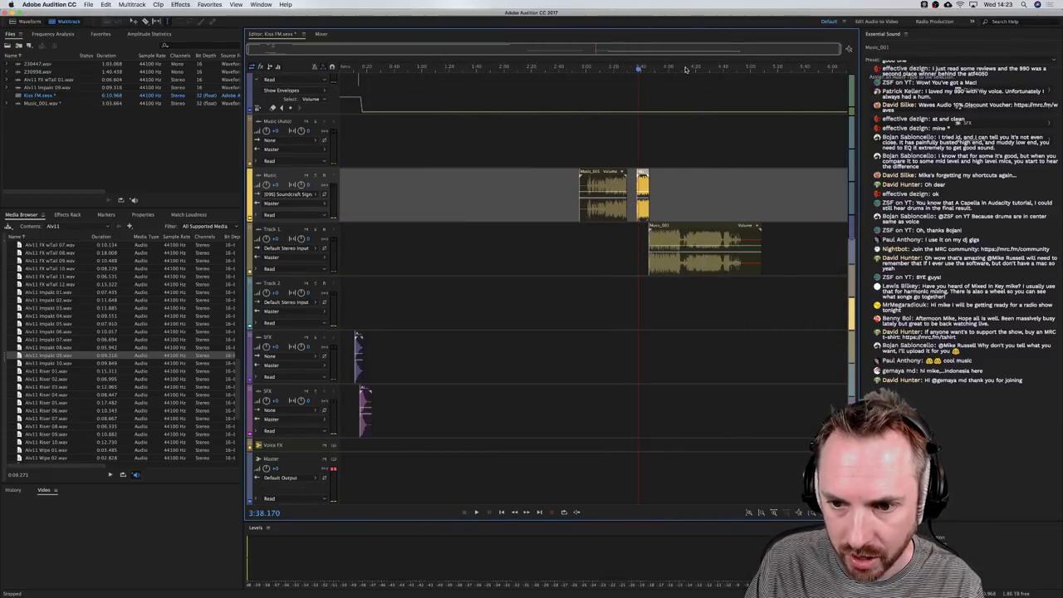
Audition the second song from about 4:19 and delete its short stretch between about 4:17.6 and 4:18.8
left_click(694, 239)
key("space")
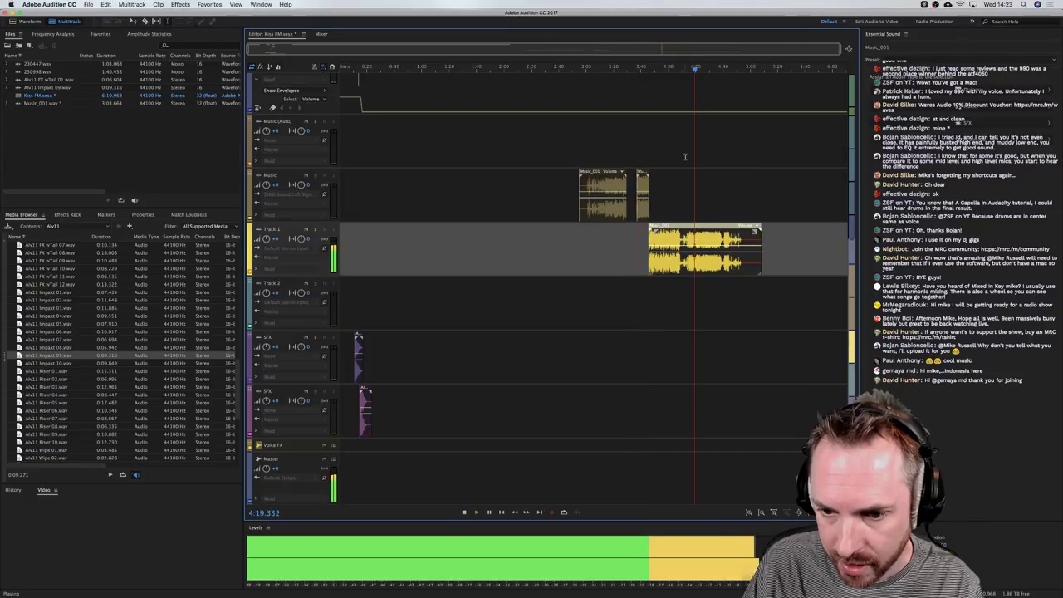
scroll(695, 90, "up", 6)
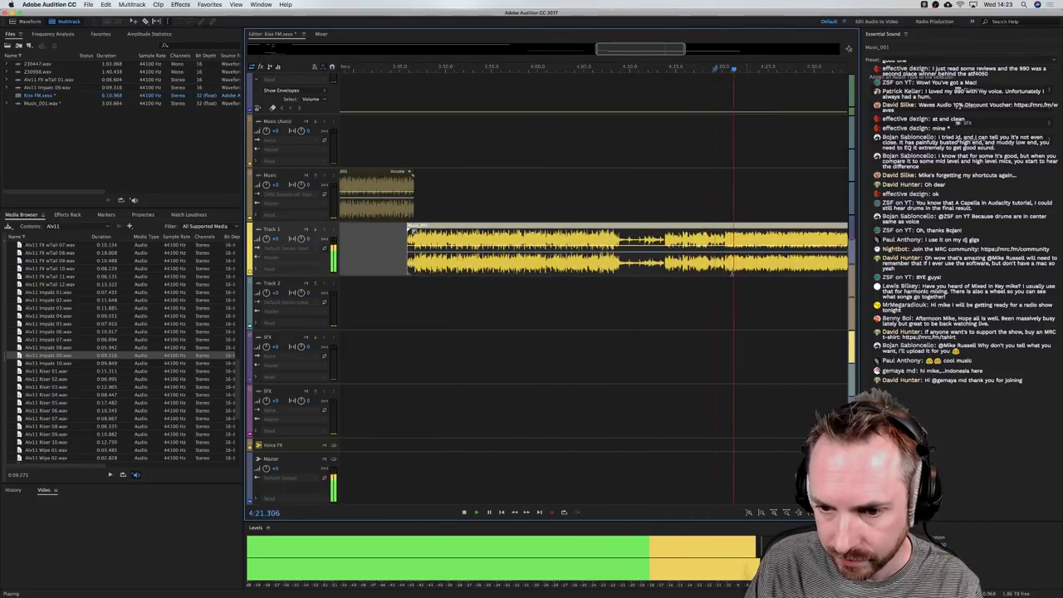
key("space")
key("ctrl+k")
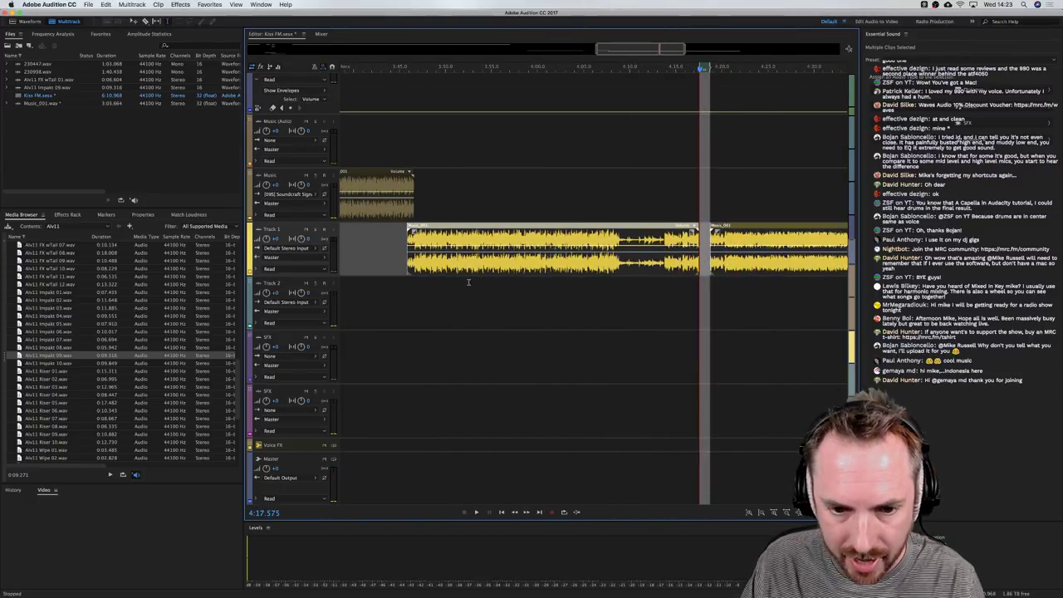
Play the second song from about 3:46.6 and delete its section from about 3:56 to 4:01
left_click(414, 281)
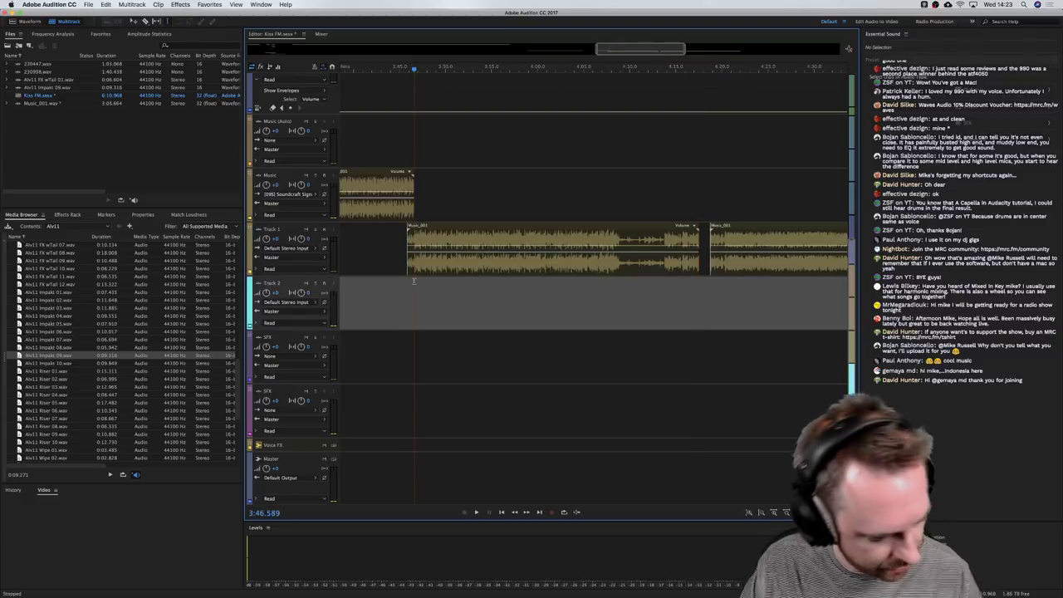
key("space")
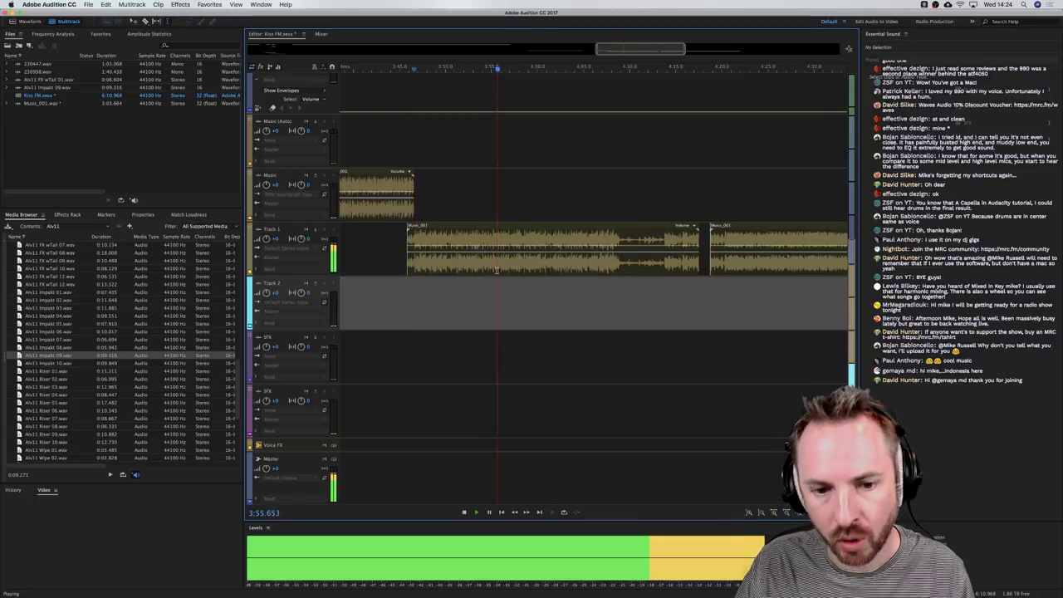
left_click(496, 266)
left_click_drag(496, 267, 545, 267)
key("Delete")
Delete the second song's middle piece on Track 1 and move its last piece onto the Music track, starting at about 3:56
left_click(538, 294)
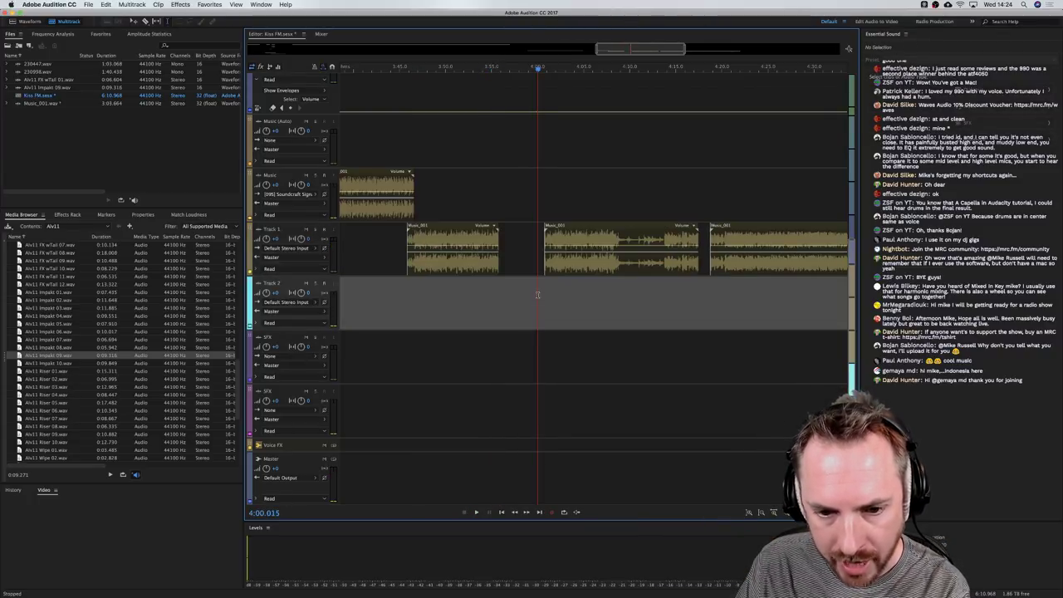
left_click(562, 256)
key("Delete")
left_click_drag(744, 244, 540, 189)
left_click(486, 192)
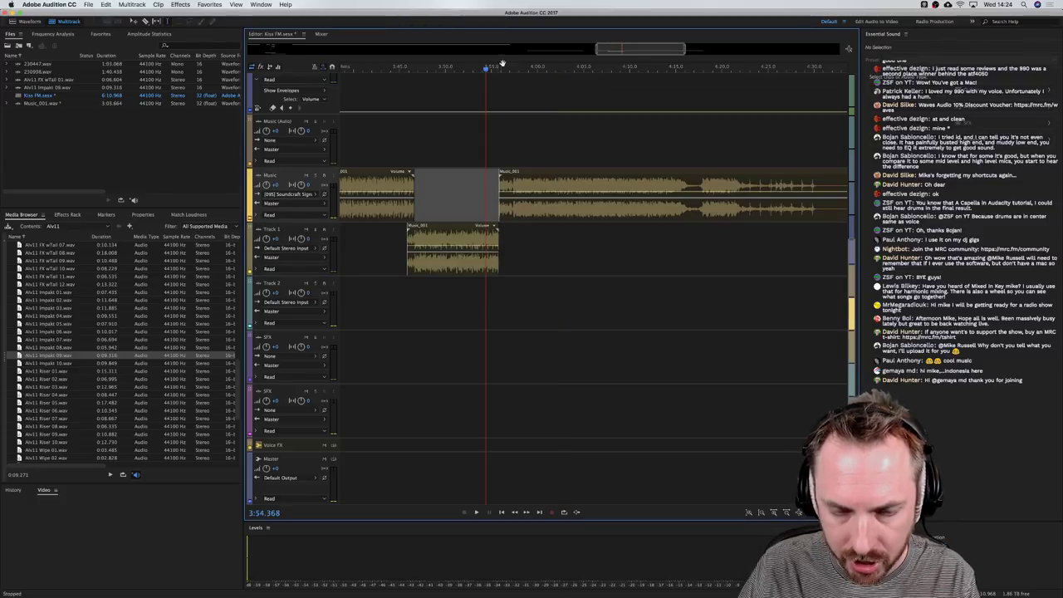
Move the last Music_001 clip from the Music track down to Track 2, starting at about 3:49.6, overlapping the Track 1 clip
scroll(496, 70, "up", 3)
left_click_drag(565, 196, 433, 293)
left_click(533, 200)
key("space")
key("space")
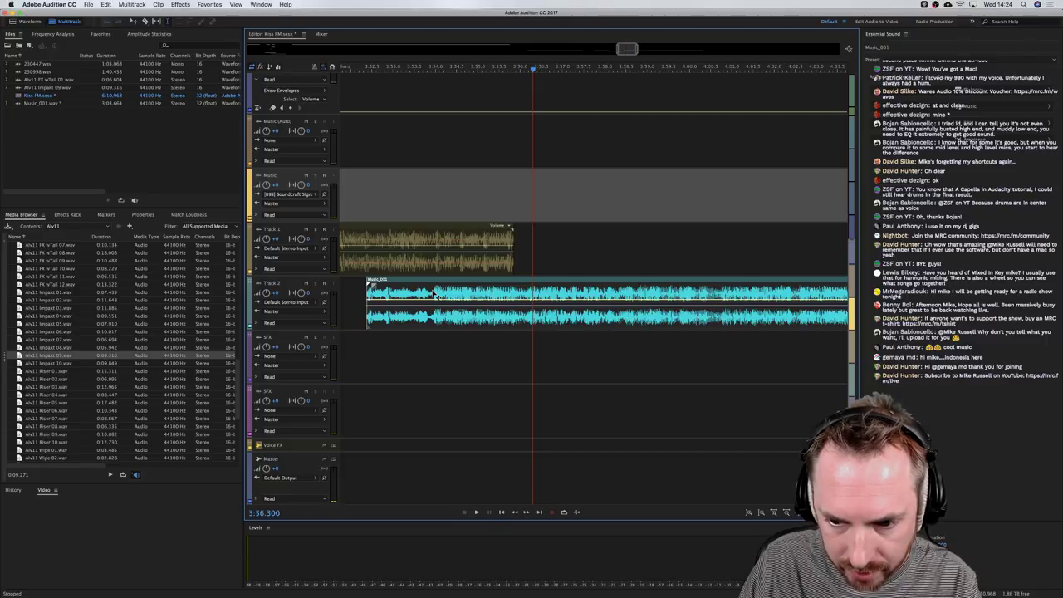
scroll(433, 293, "left", 3)
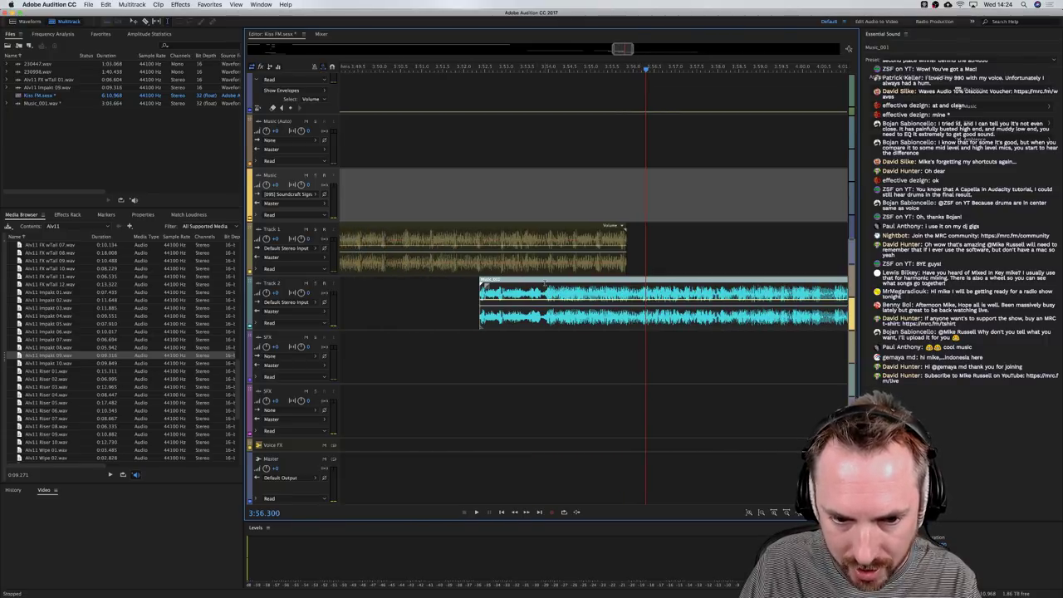
left_click_drag(545, 284, 427, 285)
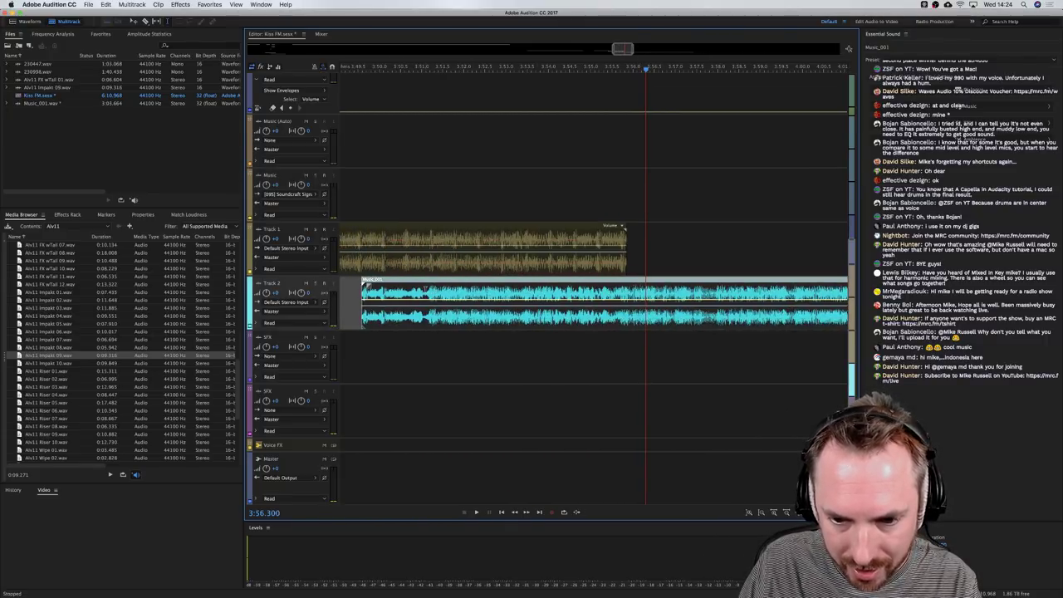
left_click(428, 291)
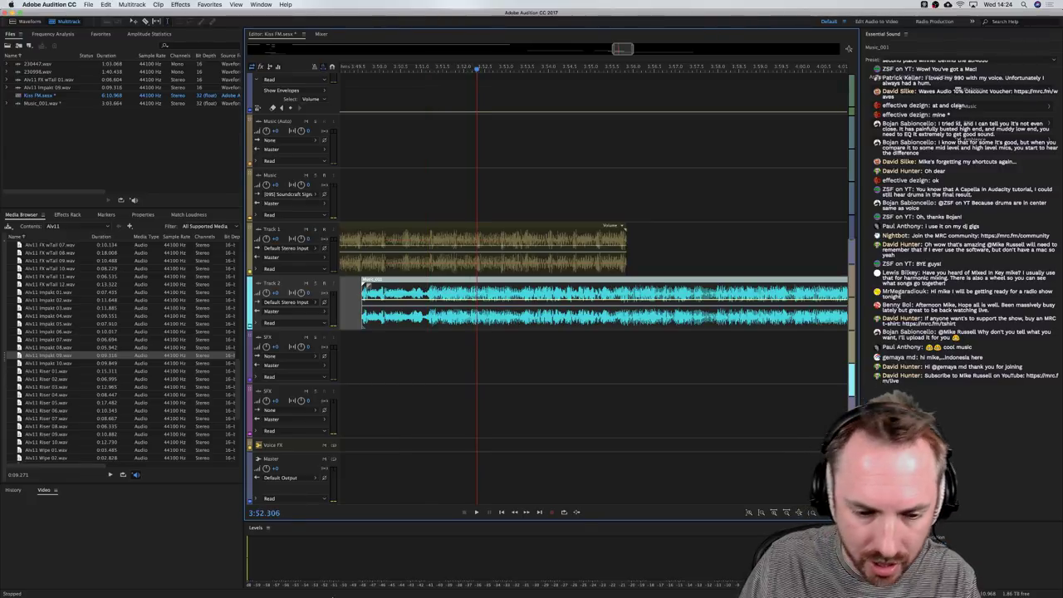
mouse_move(541, 588)
left_click(765, 579)
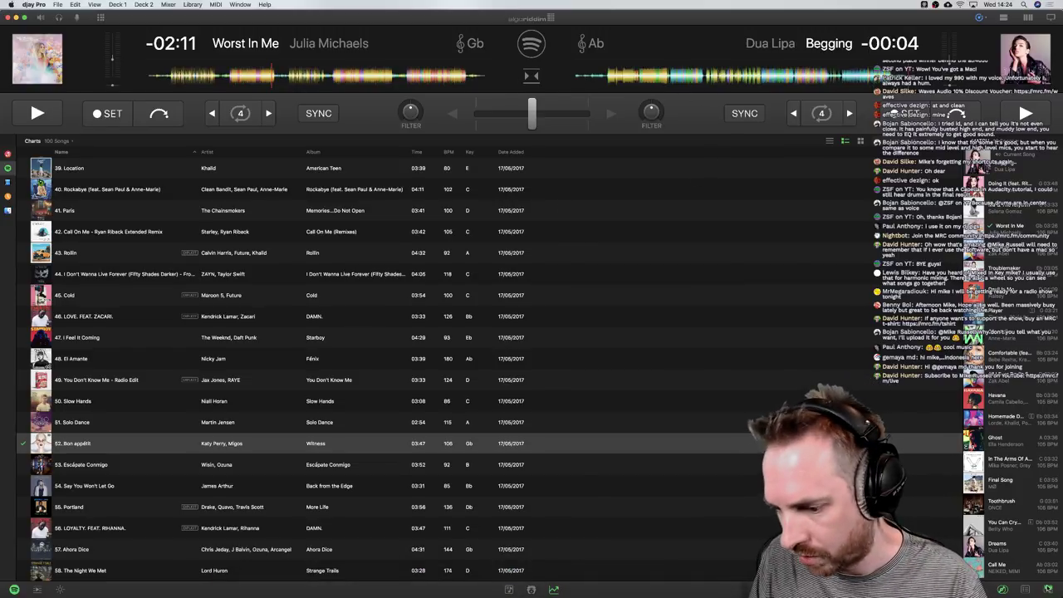
left_click(1048, 589)
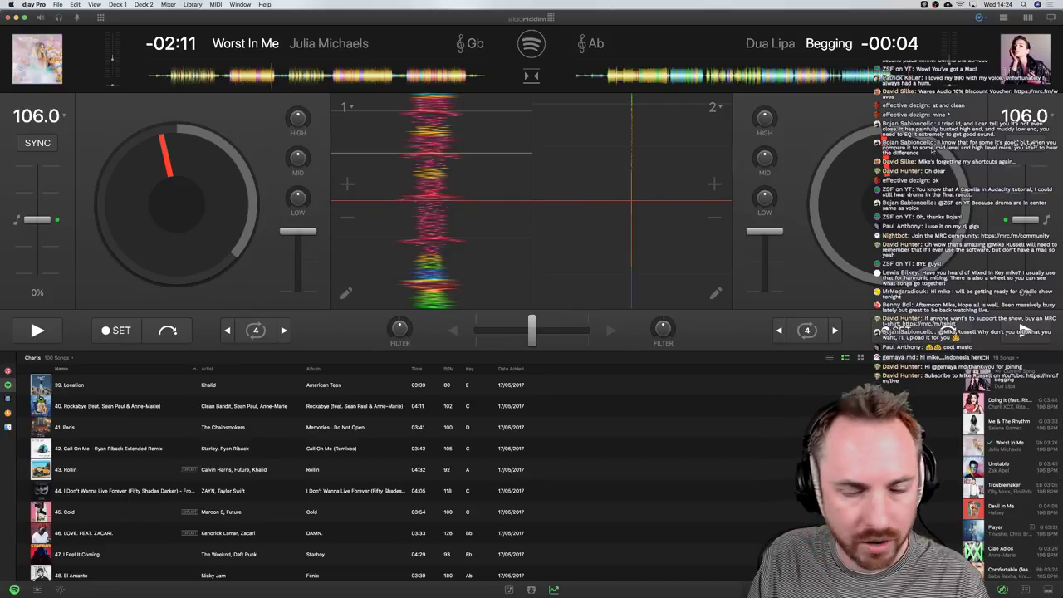
mouse_move(711, 581)
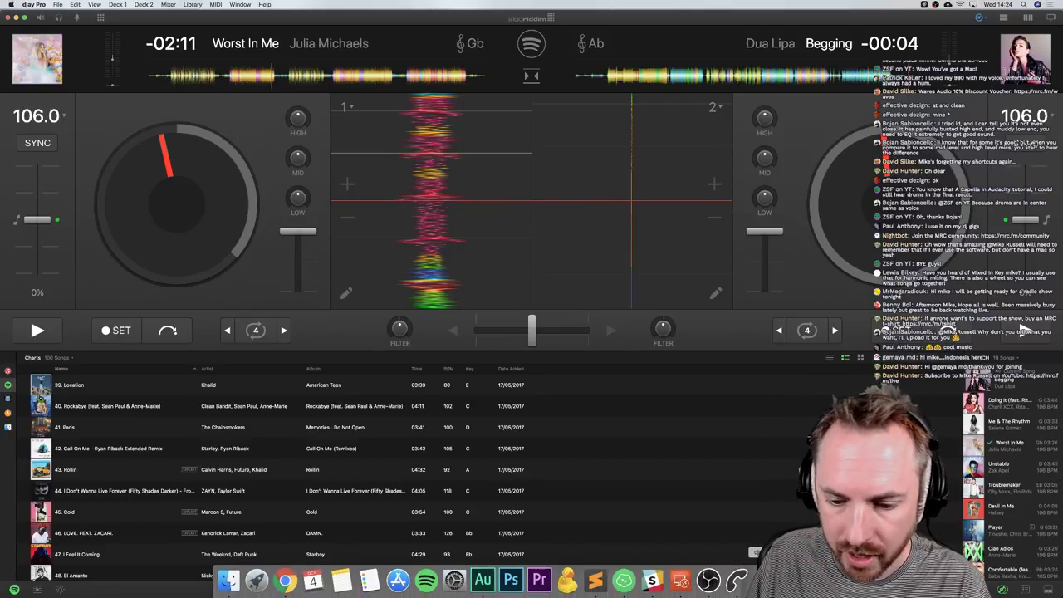
left_click(483, 580)
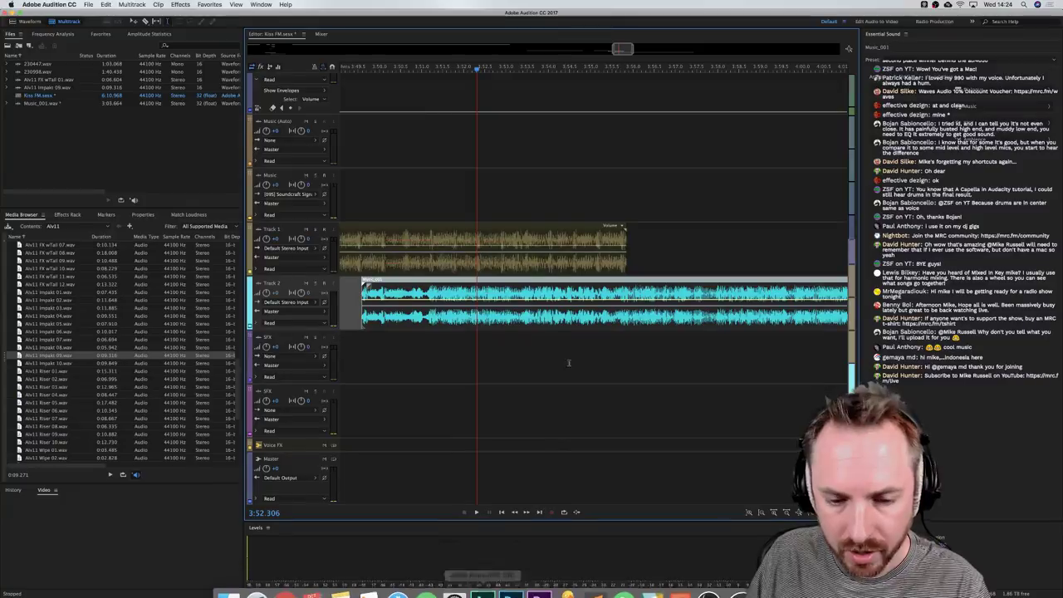
Shift the Track 2 clip to start at about 3:55.6, auditioning its join with the end of the Track 1 clip
left_click_drag(415, 313, 618, 321)
left_click(523, 310)
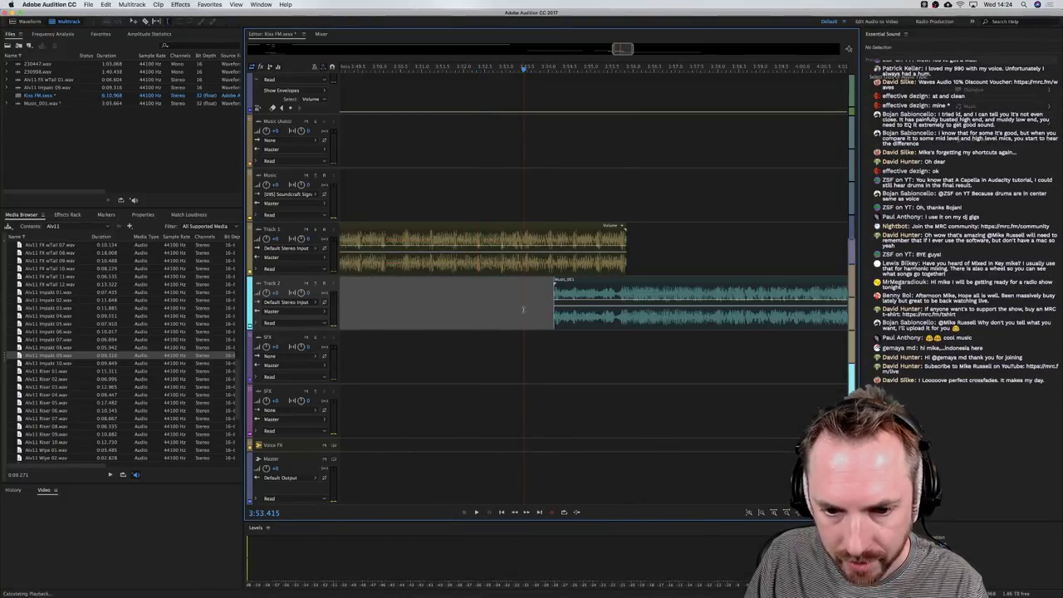
key("space")
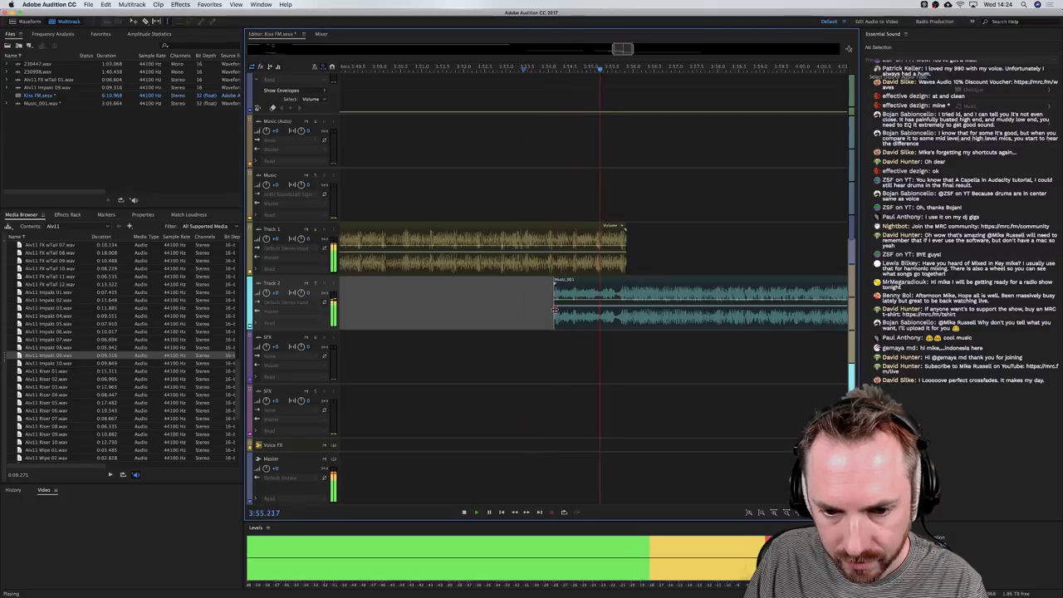
left_click_drag(554, 310, 615, 310)
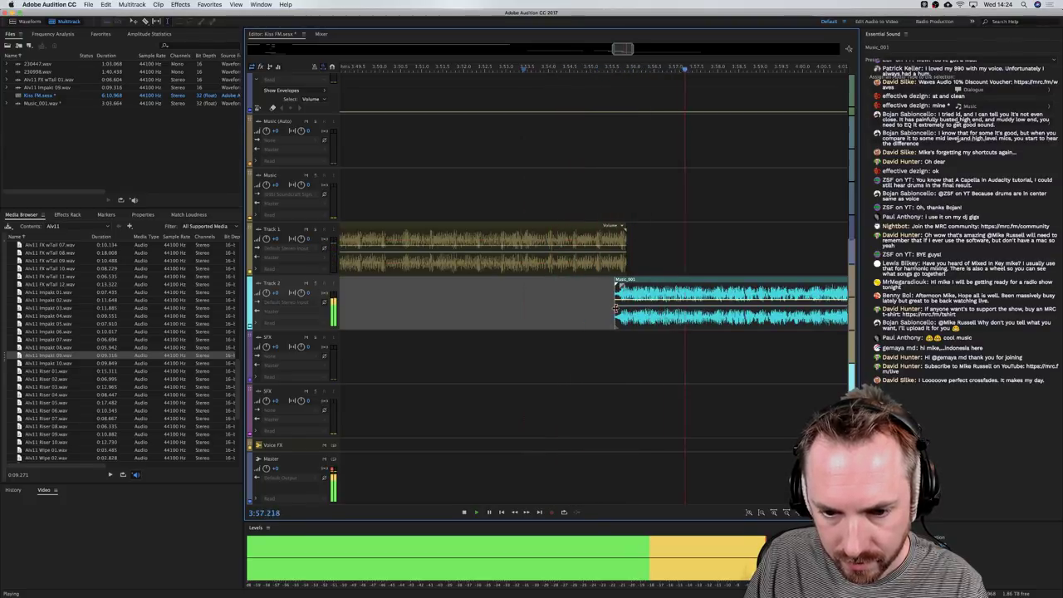
key("space")
left_click(585, 305)
key("space")
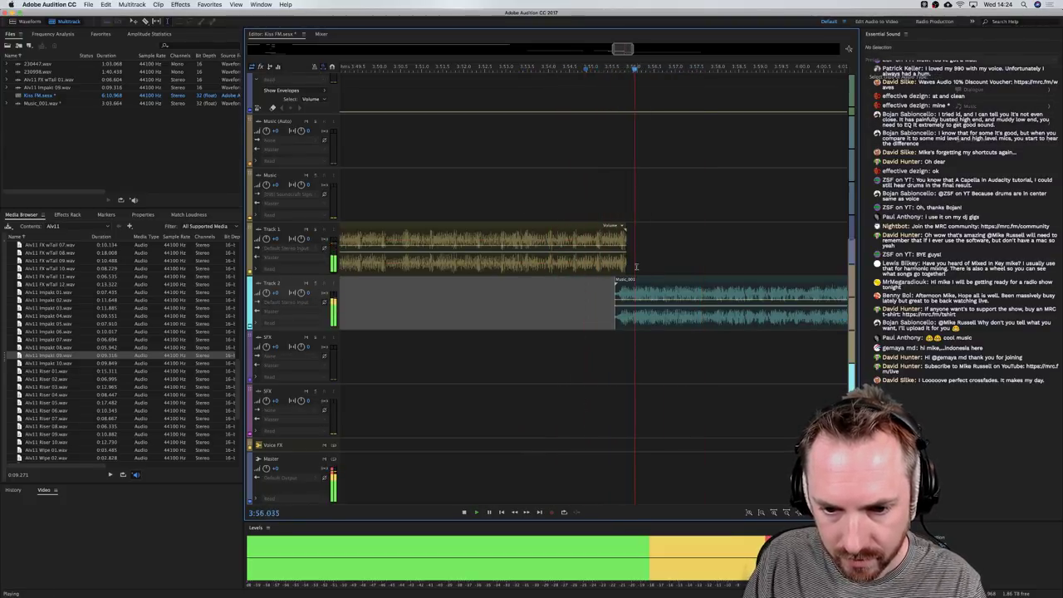
key("space")
Nudge the Track 2 clip slightly earlier, extend the Track 1 clip's end to about 3:56.0, and play the transition
scroll(632, 159, "up", 3)
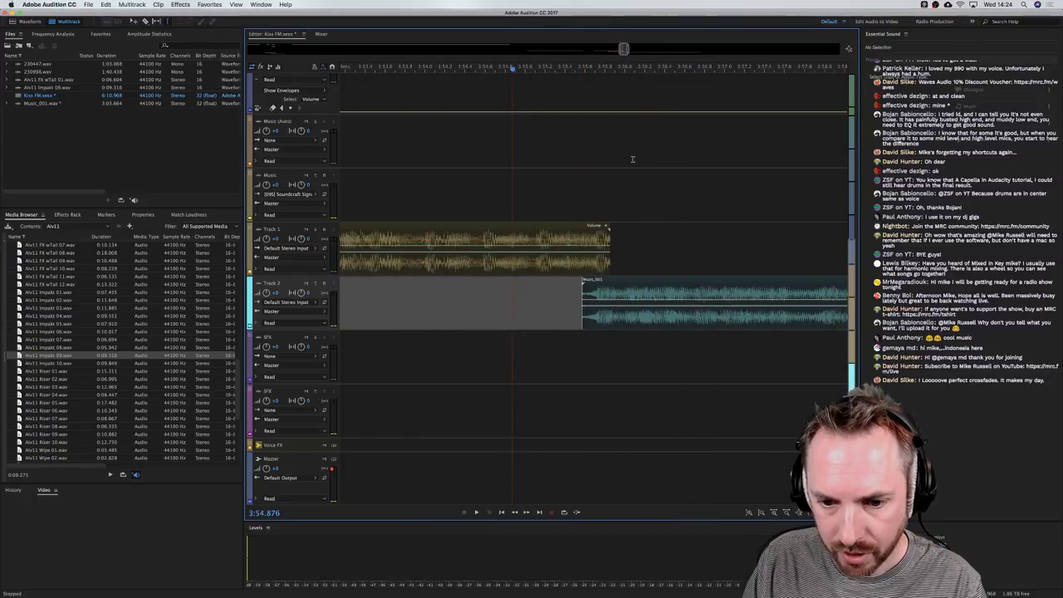
left_click(606, 285)
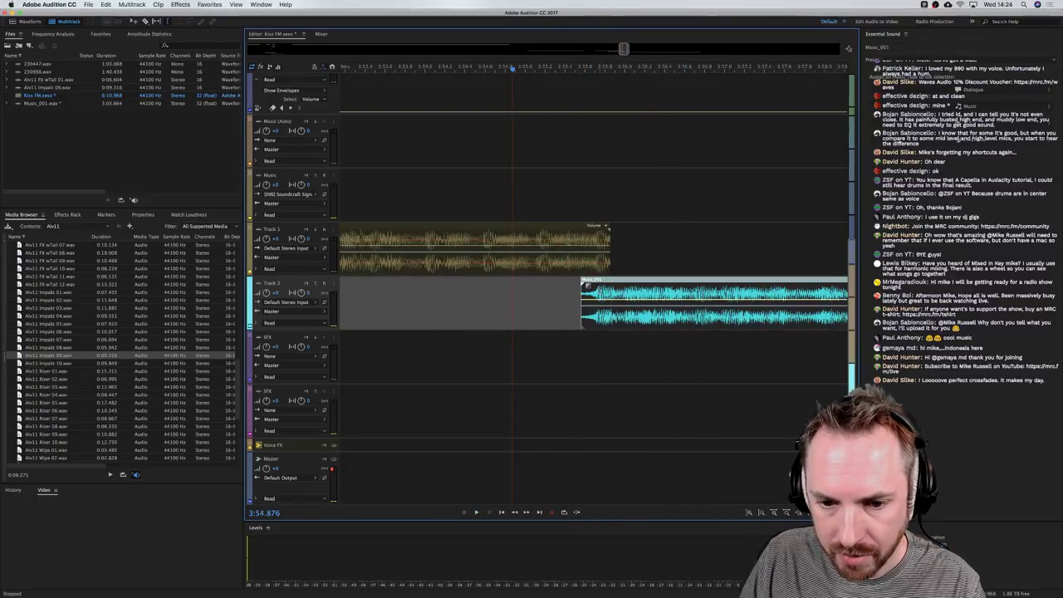
mouse_move(610, 261)
left_mouse_down()
mouse_move(671, 262)
mouse_move(623, 262)
left_mouse_up()
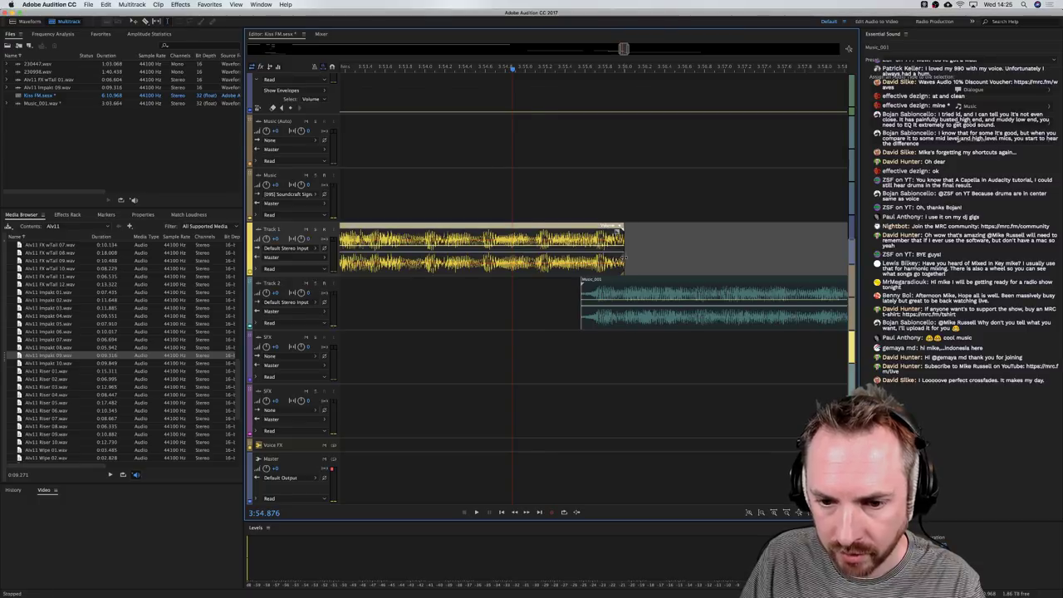
key("space")
scroll(633, 85, "down", 4)
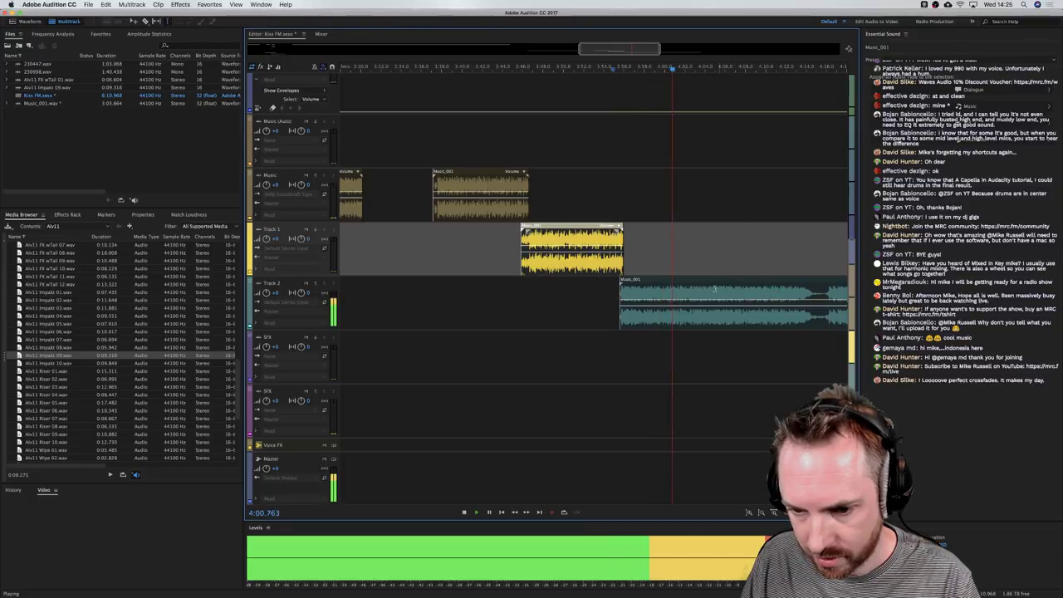
key("space")
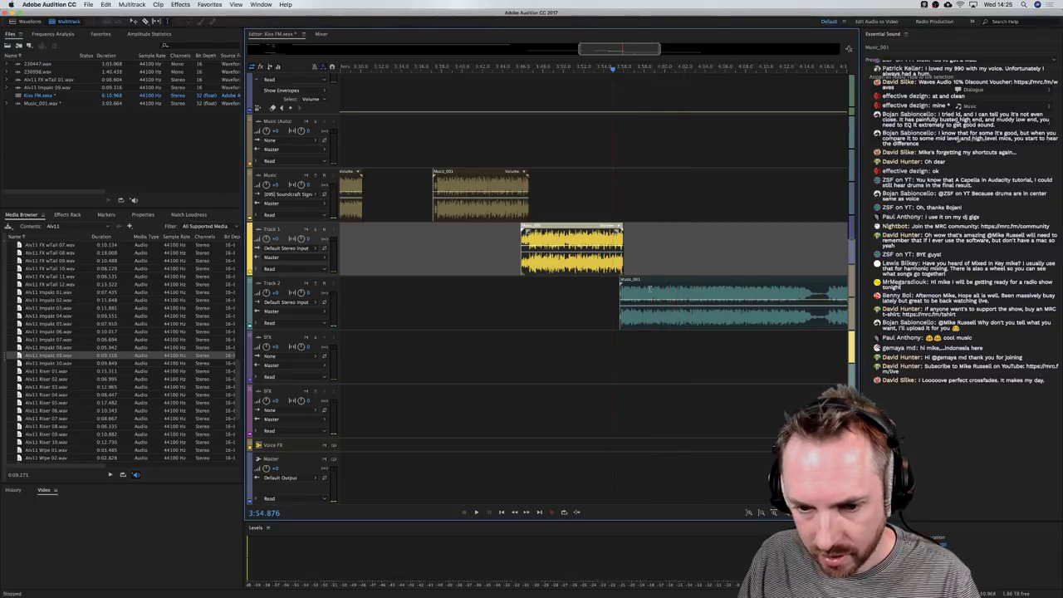
Duplicate the Track 1 clip onto the Music track, with the copy starting at about 3:54.9
right_click(546, 226)
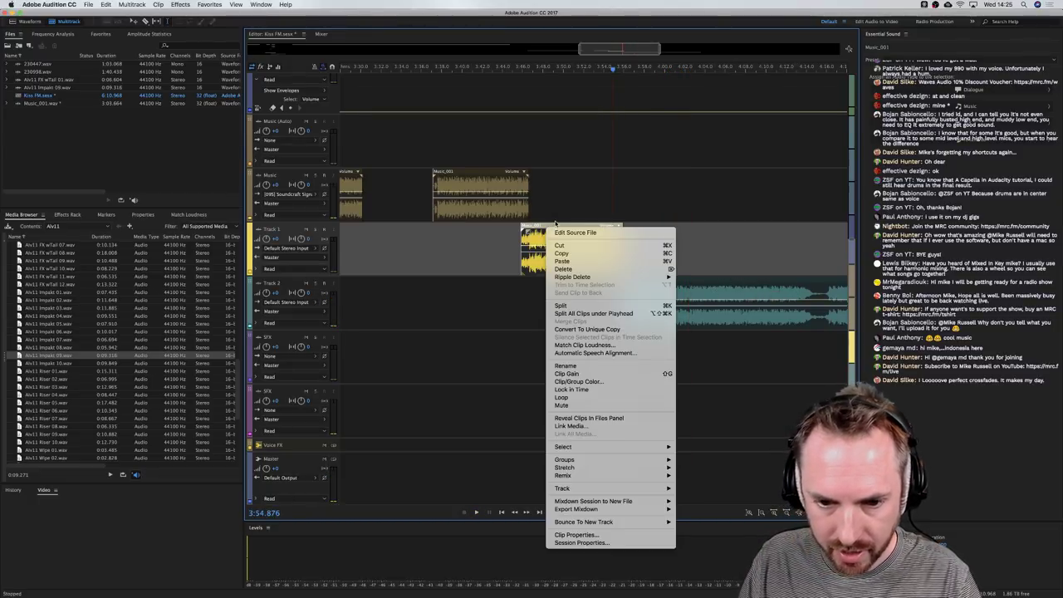
left_click(562, 202)
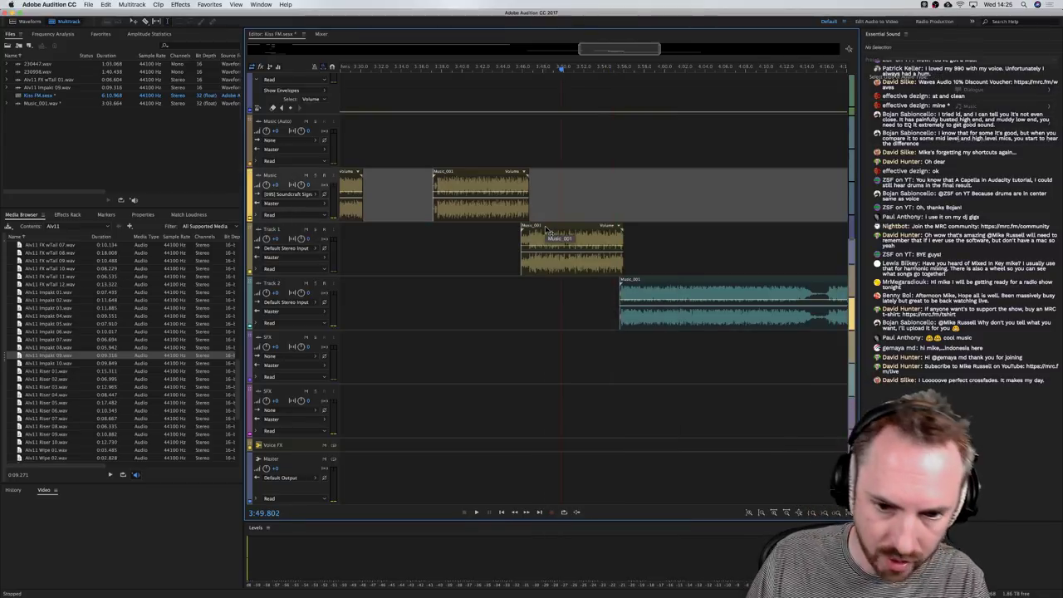
left_click_drag(546, 228, 655, 204)
left_click(713, 231)
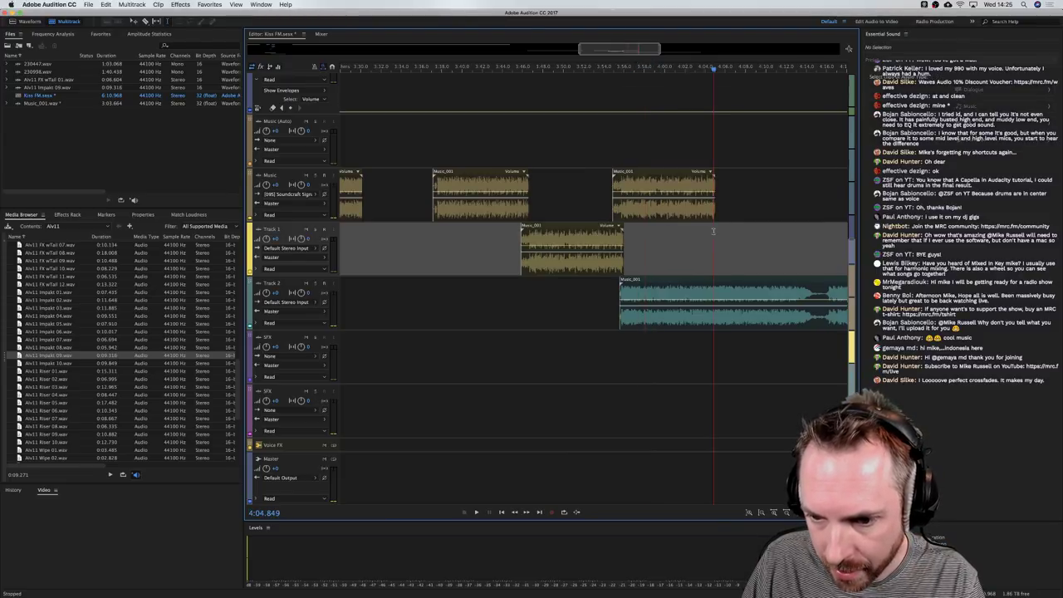
Mute the duplicated Music_001 clip on the Music track
scroll(725, 72, "up", 5)
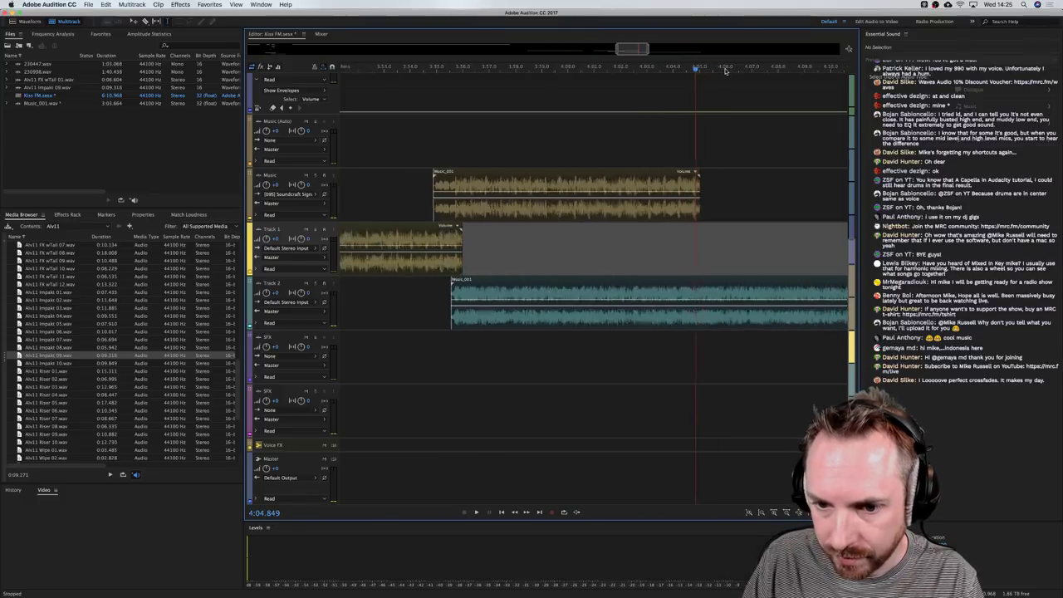
left_click(677, 260)
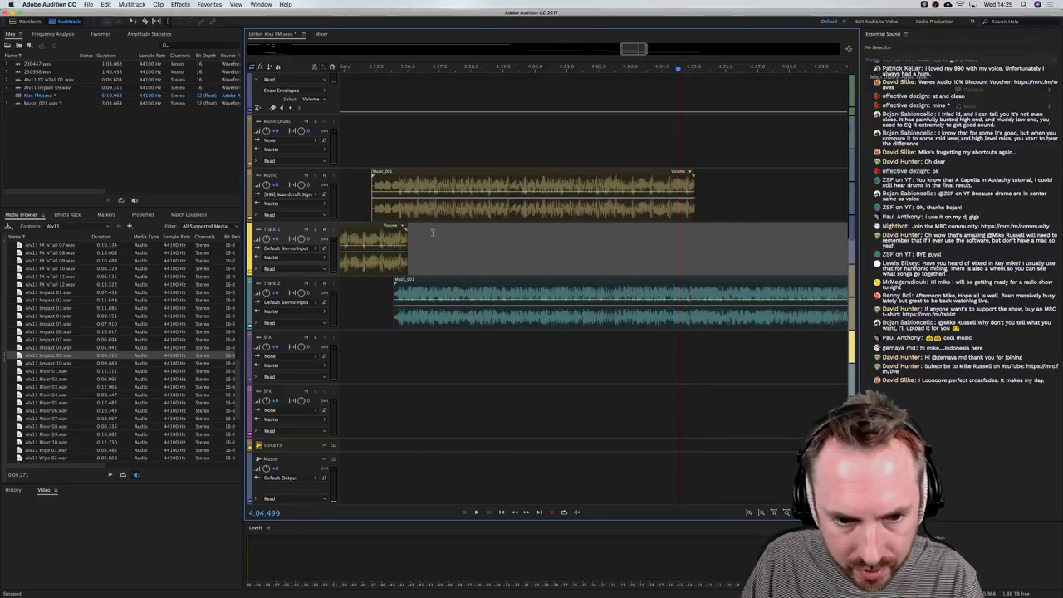
right_click(416, 211)
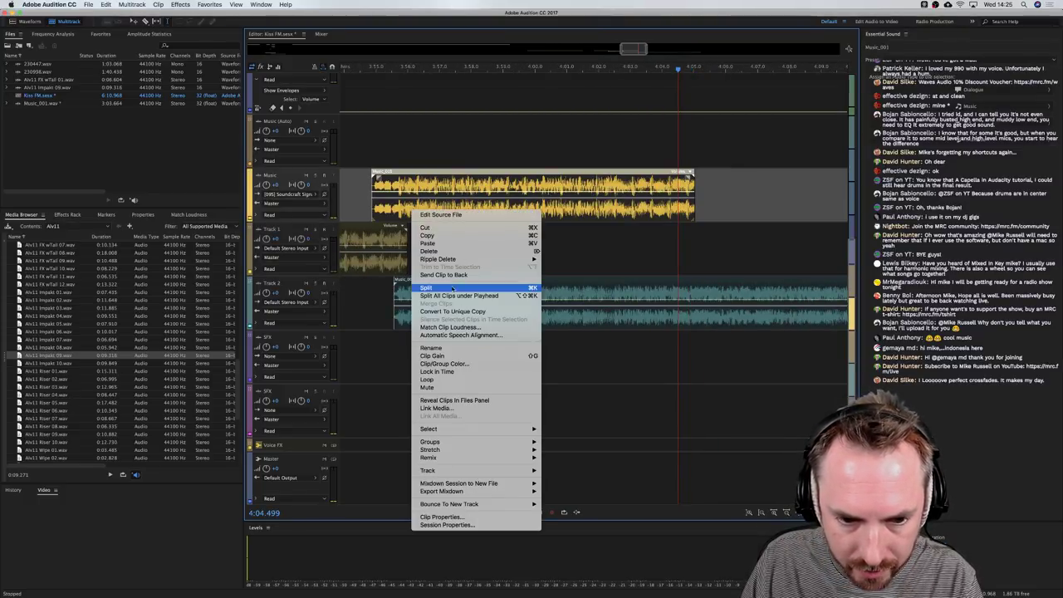
left_click(440, 379)
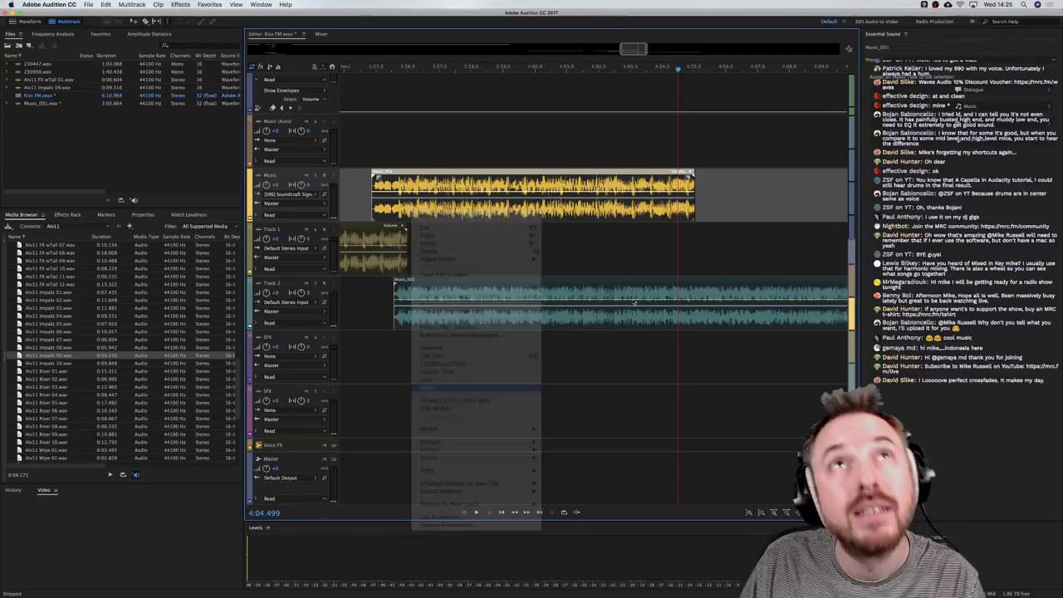
Play Track 2 from about 4:03.7 and again from about 4:12.4 to find the beat where its phrase ends
left_click(654, 249)
key("space")
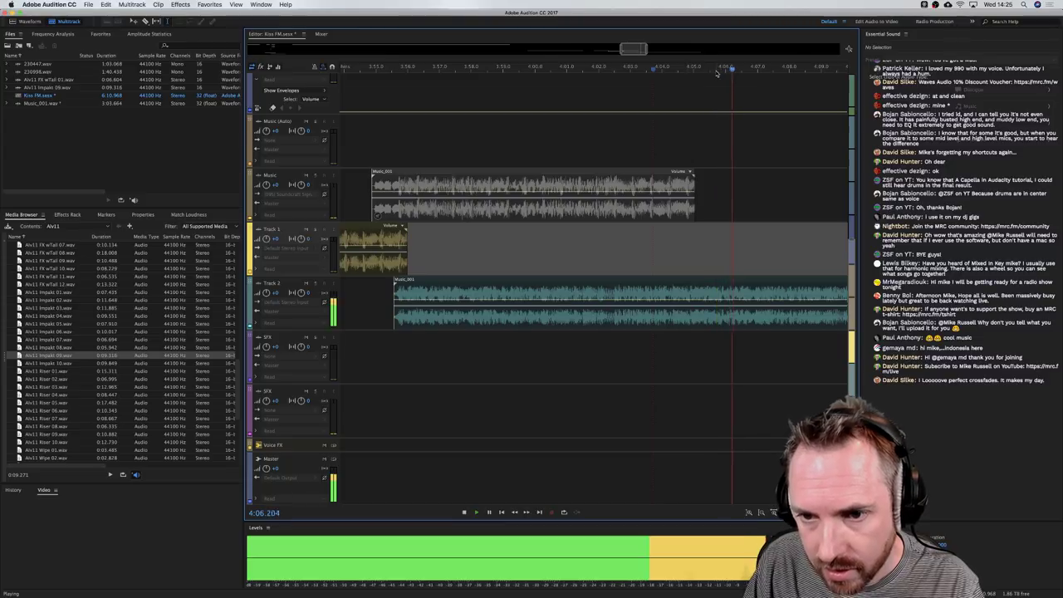
key("space")
scroll(711, 69, "down", 3)
key("space")
scroll(710, 70, "right", 3)
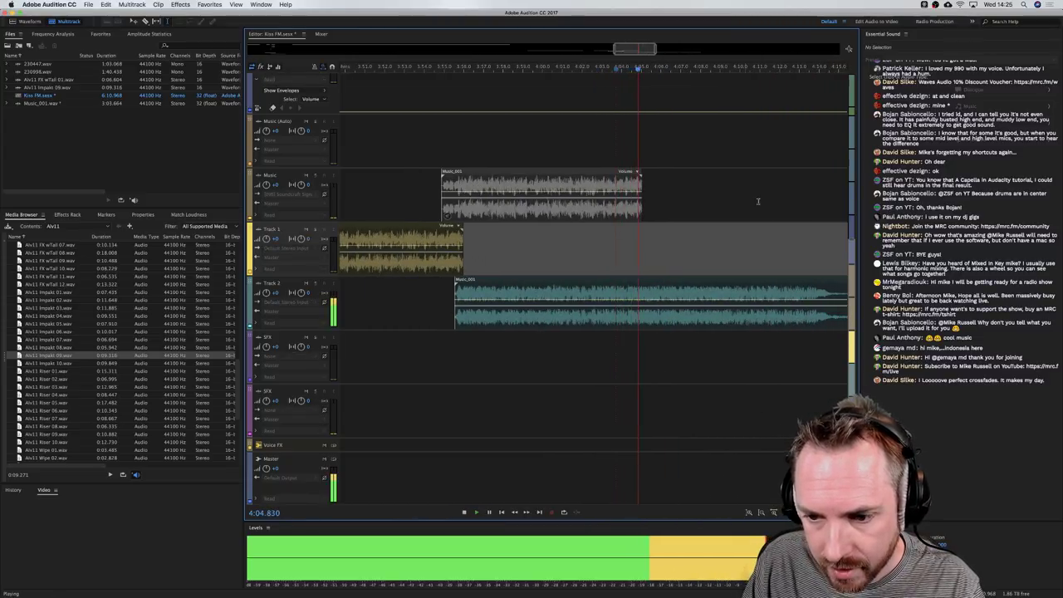
left_click(787, 252)
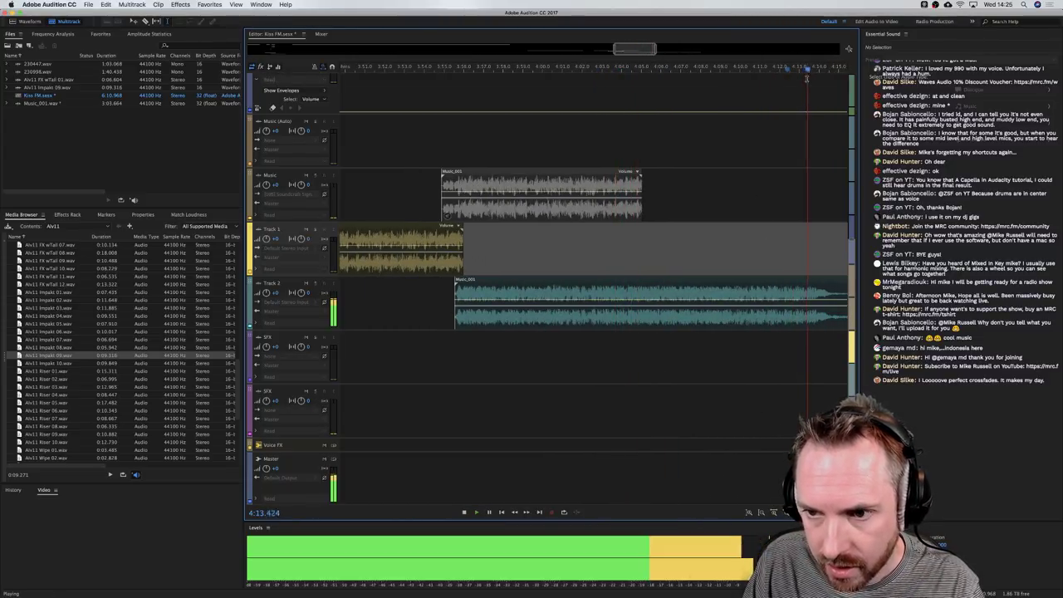
key("space")
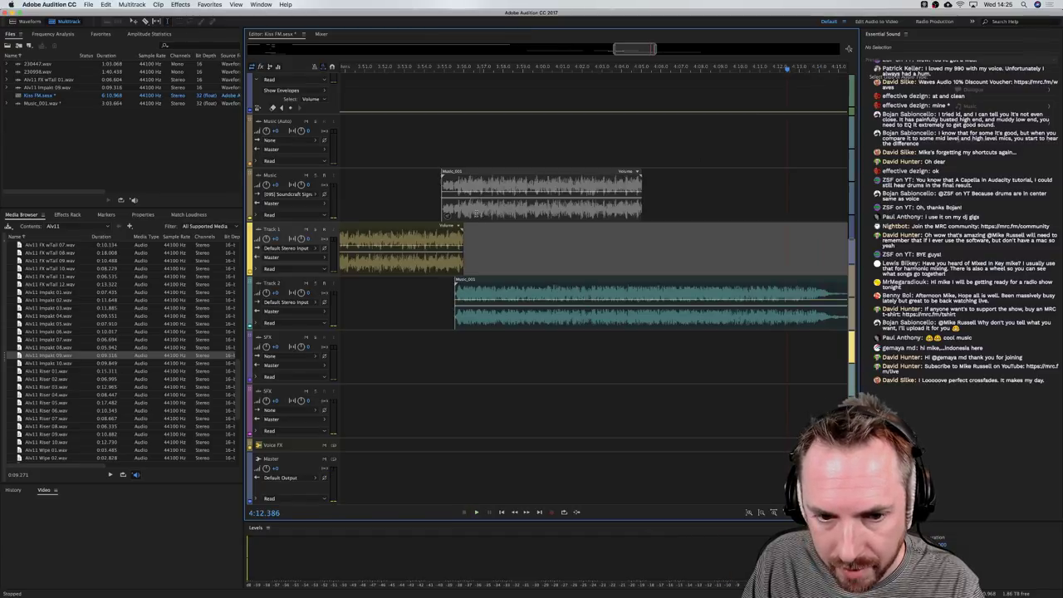
key("space")
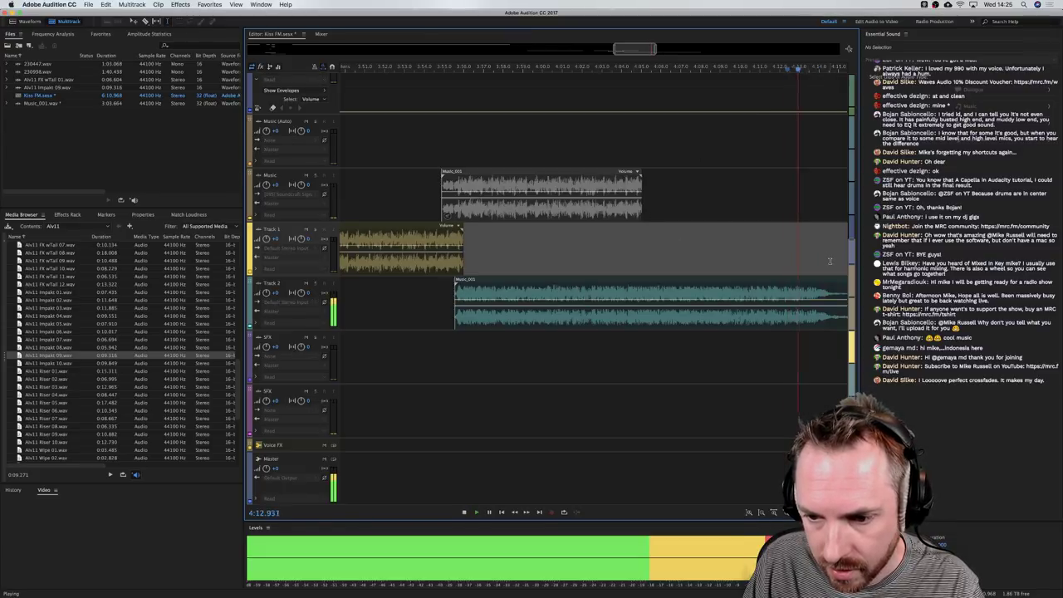
key("space")
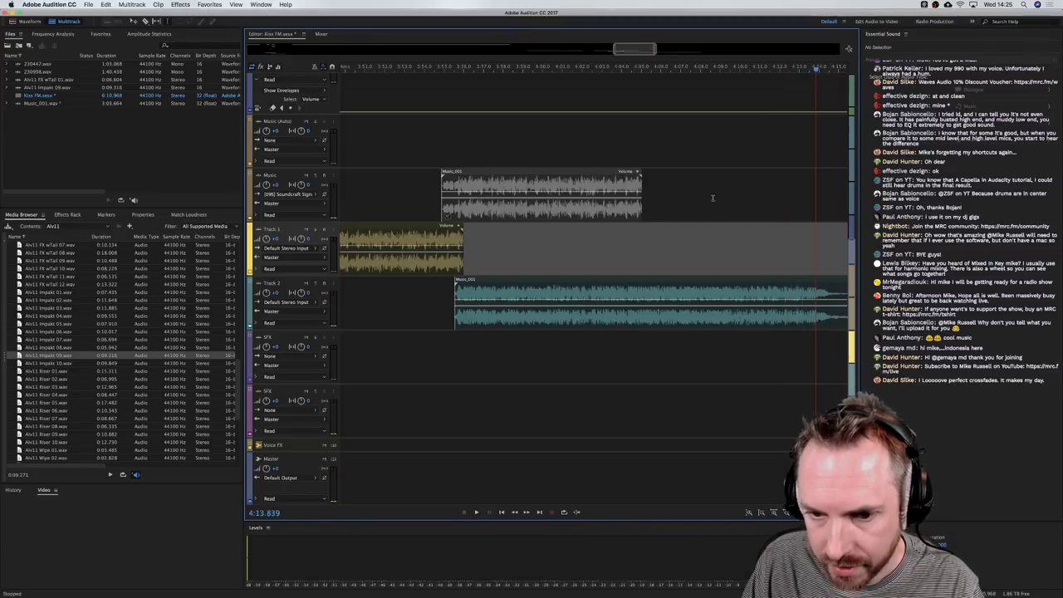
Shift the muted clip on the Music track to start at about 4:04.0, auditioning it against the beat of Track 2
left_click_drag(622, 218, 795, 220)
left_click(623, 241)
key("space")
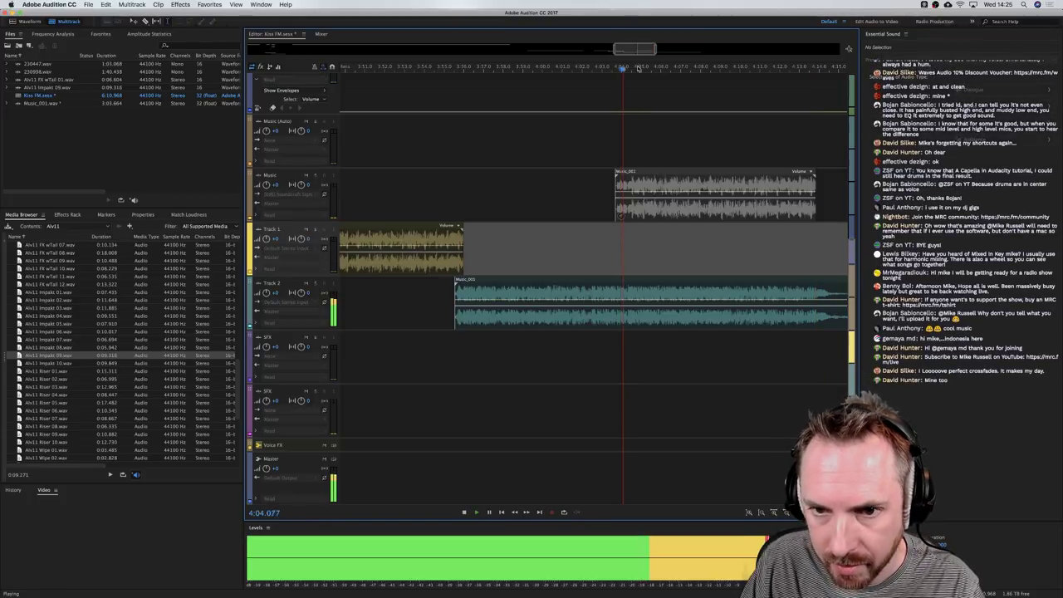
scroll(638, 69, "up", 5)
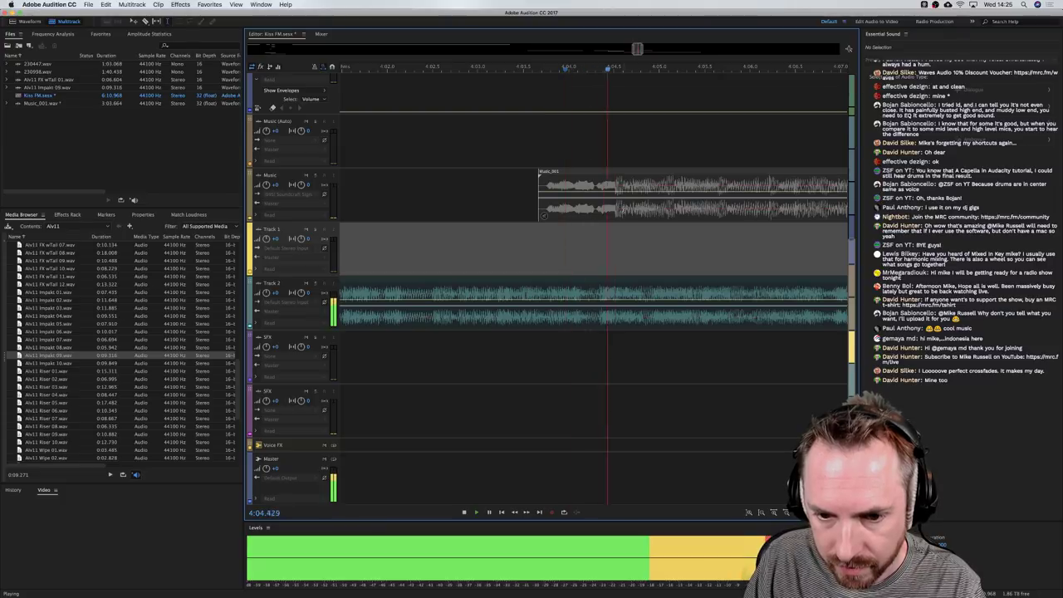
key("space")
left_click_drag(622, 210, 653, 213)
key("space")
key("space")
key("space")
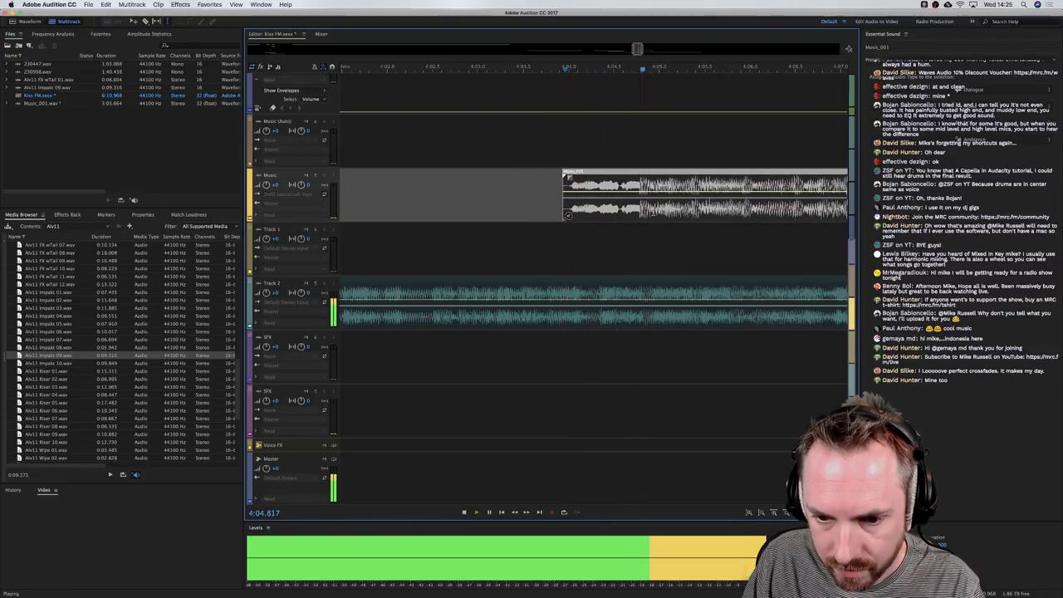
Play from the start of the muted clip through its end to check its alignment with Track 2
scroll(707, 135, "down", 3)
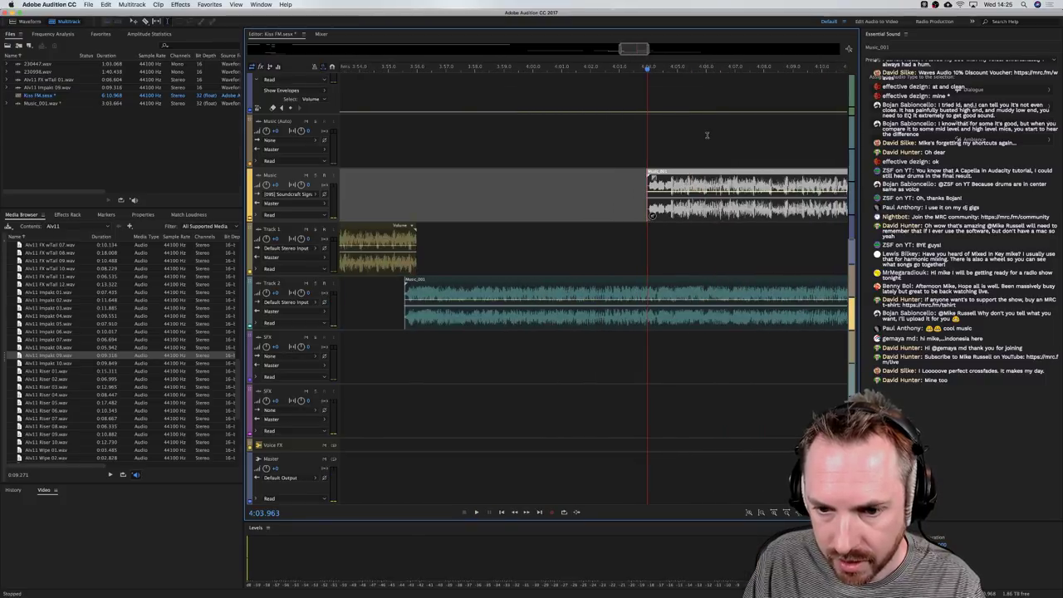
key("space")
scroll(548, 249, "right", 3)
key("space")
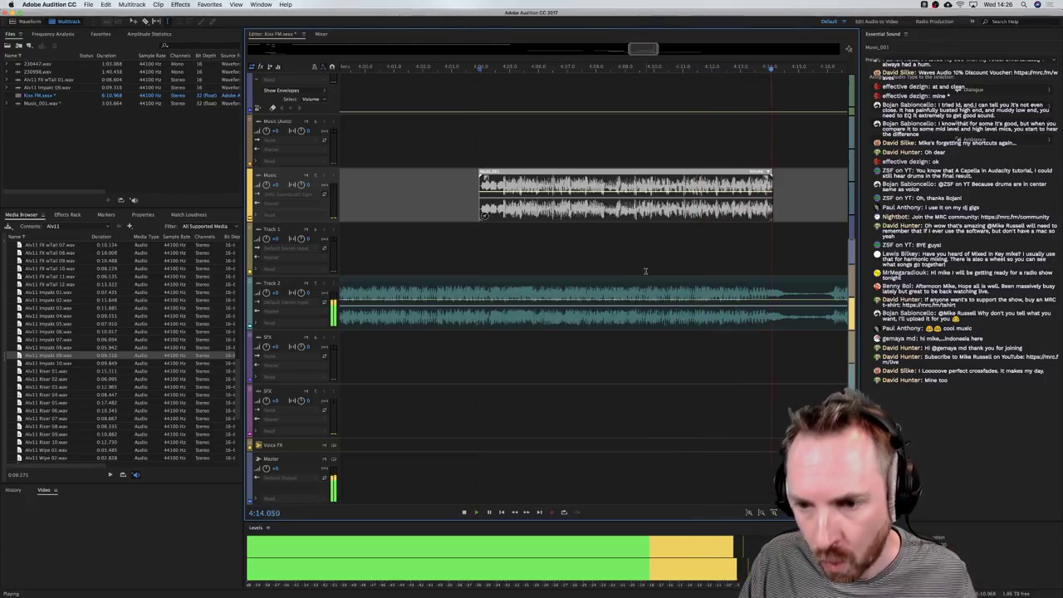
Play Track 2 from about 4:04.3 to find the beat where the next section should begin
key("space")
left_click(512, 245)
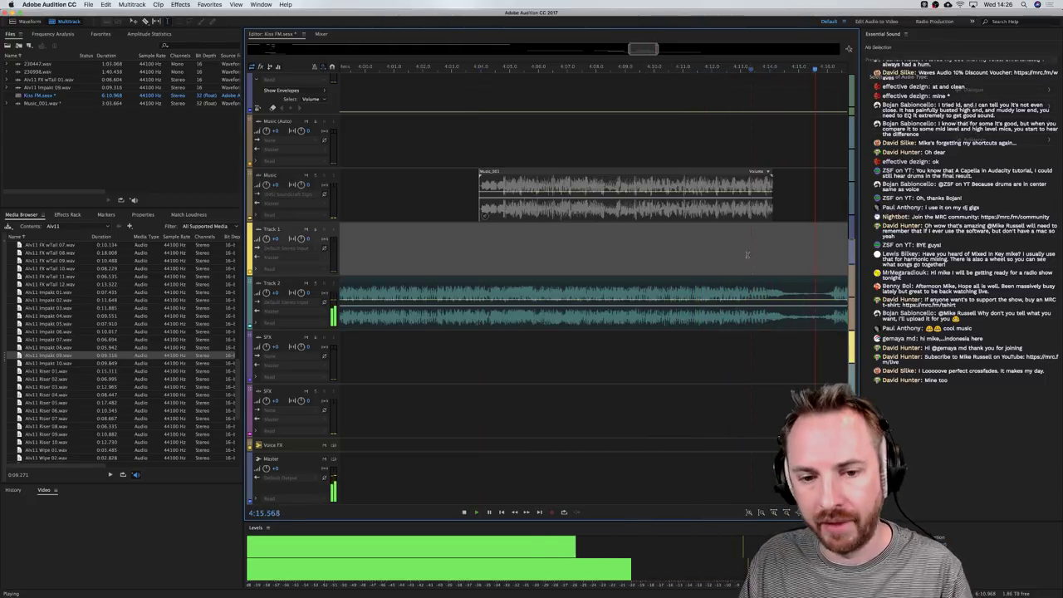
left_click(490, 241)
key("space")
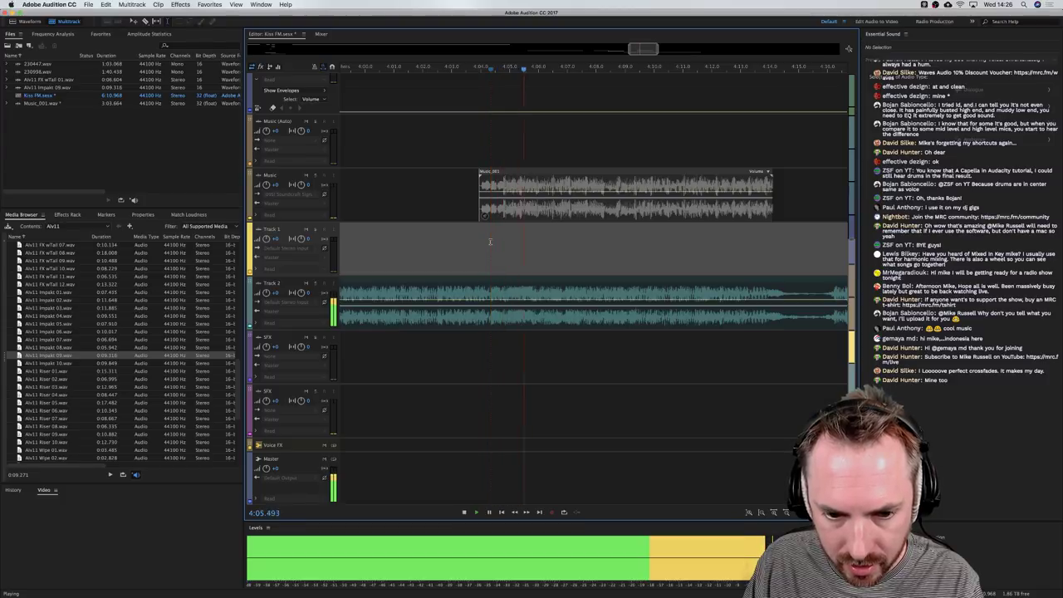
Cut the section from about 4:01.1 to 4:04.3 out of the Track 2 clip and delete the short piece before the gap
key("space")
left_click_drag(490, 299, 398, 299)
key("Delete")
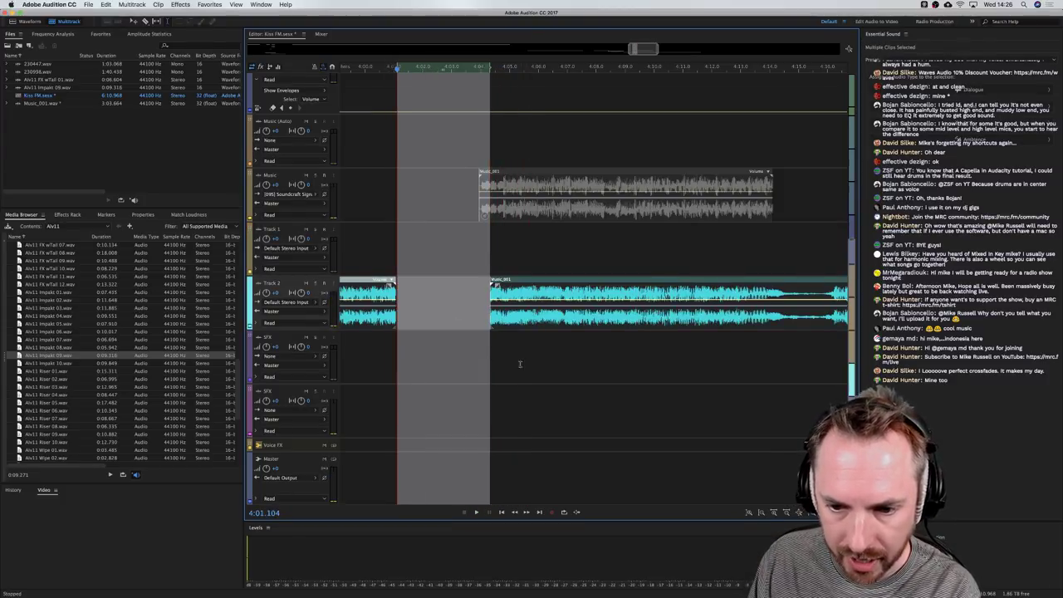
left_click(520, 364)
scroll(660, 360, "left", 10)
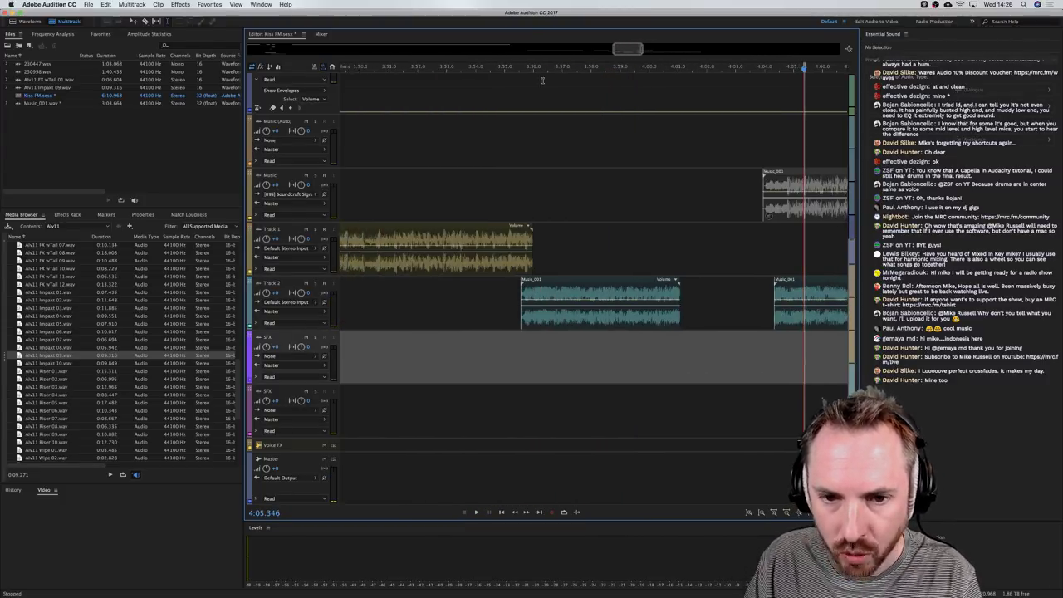
left_click(664, 300)
key("Delete")
Move the muted Music clip and the remaining Track 2 clip back together, starting Track 2 at about 3:55.8, and audition the join
left_click_drag(799, 196, 547, 313)
left_click(777, 316)
left_click(517, 304)
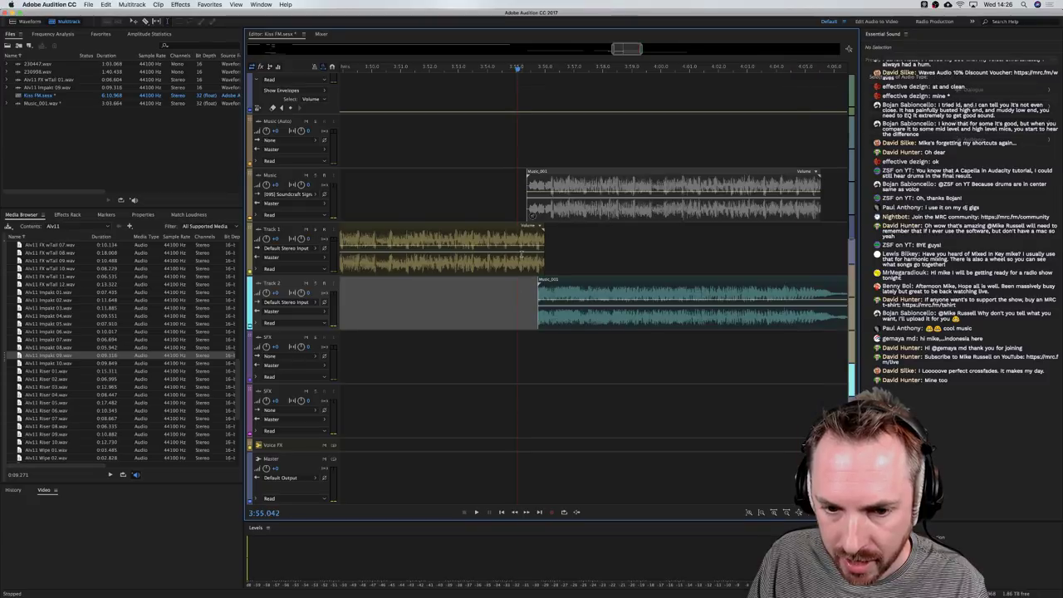
scroll(532, 73, "up", 5)
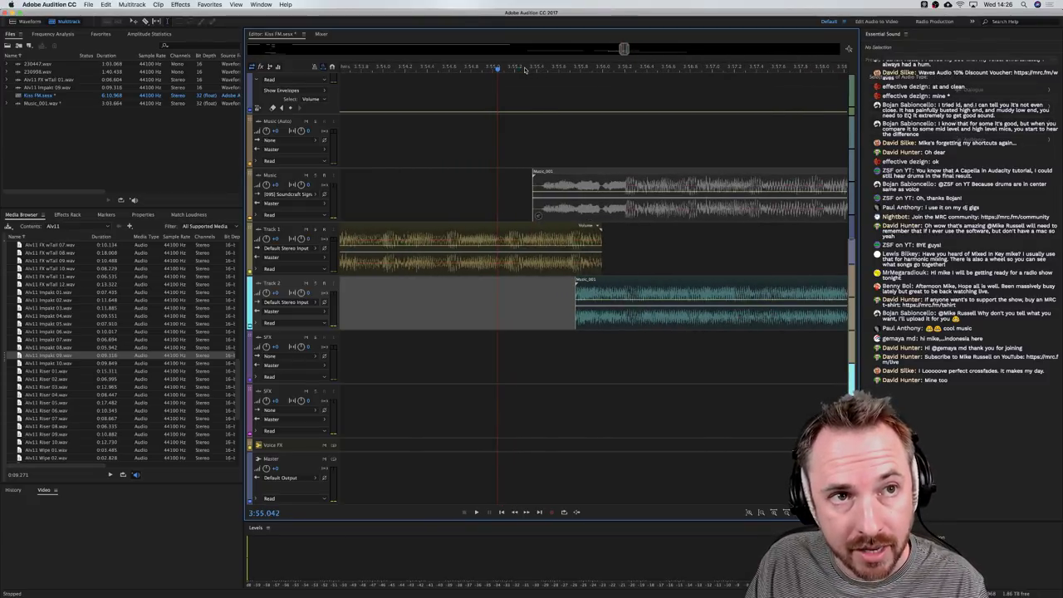
scroll(525, 69, "up", 2)
left_click(478, 204)
key("space")
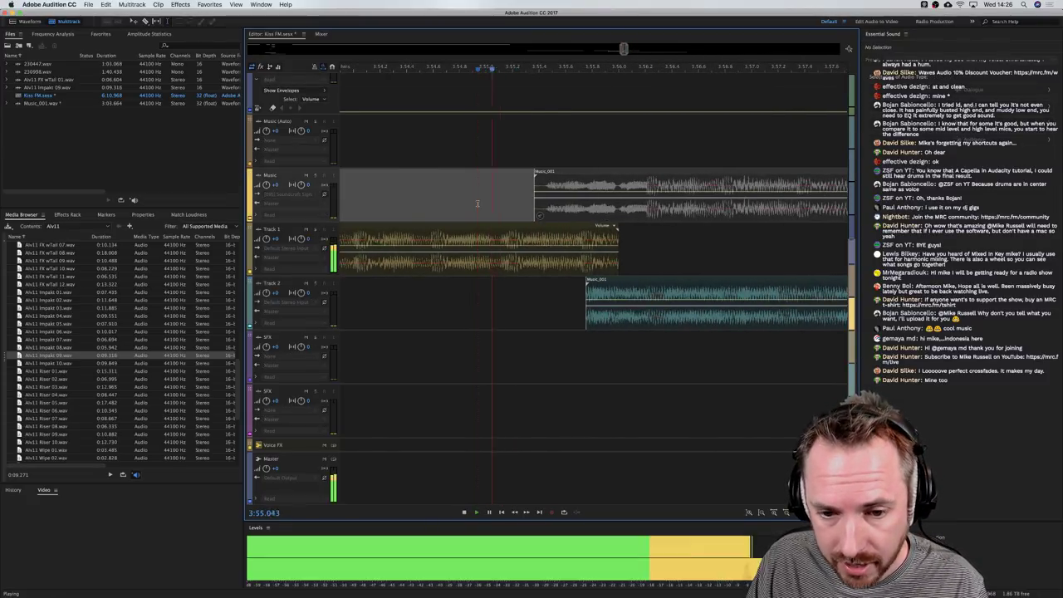
key("space")
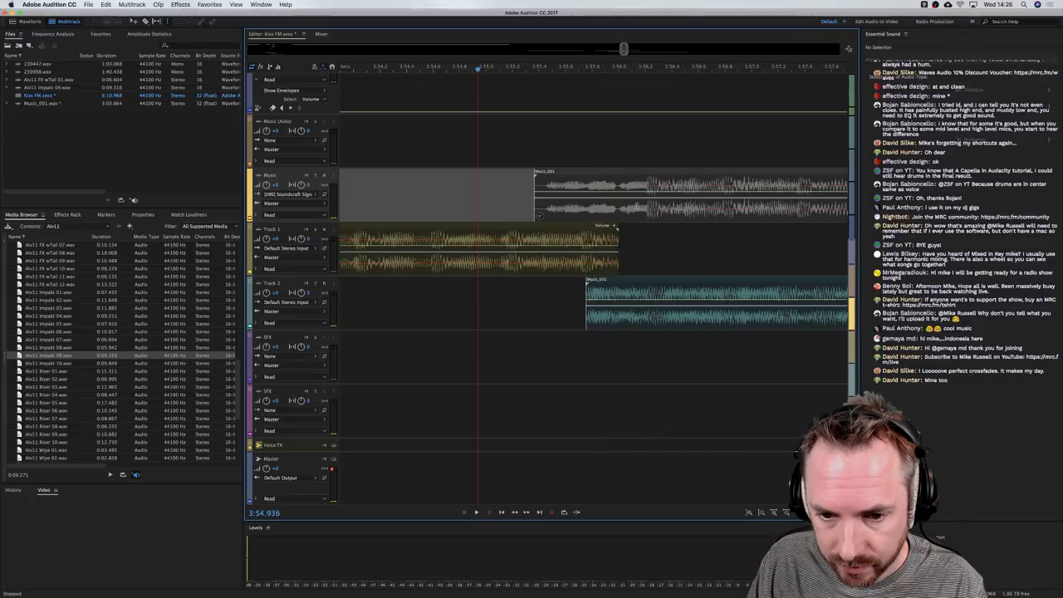
Nudge the muted Music clip and the Track 2 clip together to start Track 2 at about 3:55.7, and audition the overlap
left_click_drag(637, 208, 675, 310)
left_click_drag(622, 298, 620, 298)
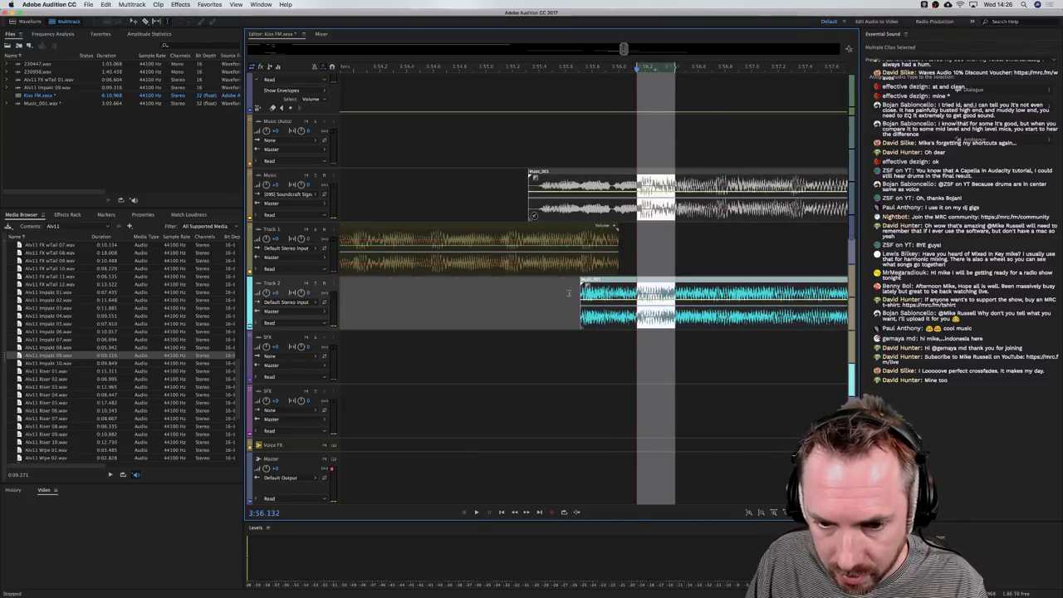
key("space")
left_click(533, 291)
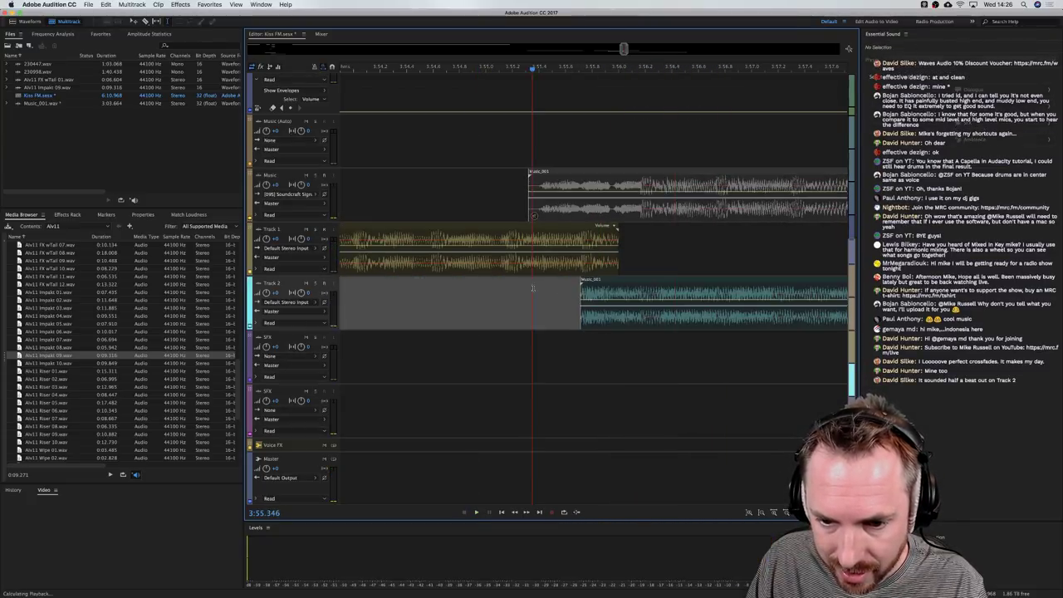
key("space")
key("space")
Shift both clips earlier together to start Track 2 at about 3:55.3, and play from about 3:54.8
left_click_drag(643, 199, 552, 294)
right_click(647, 301)
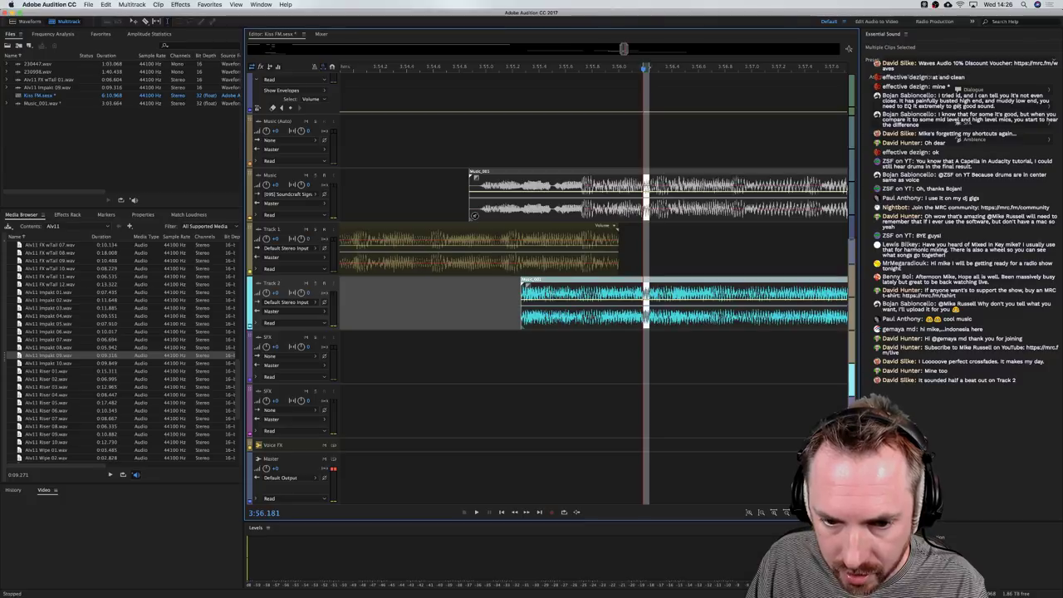
left_click(463, 292)
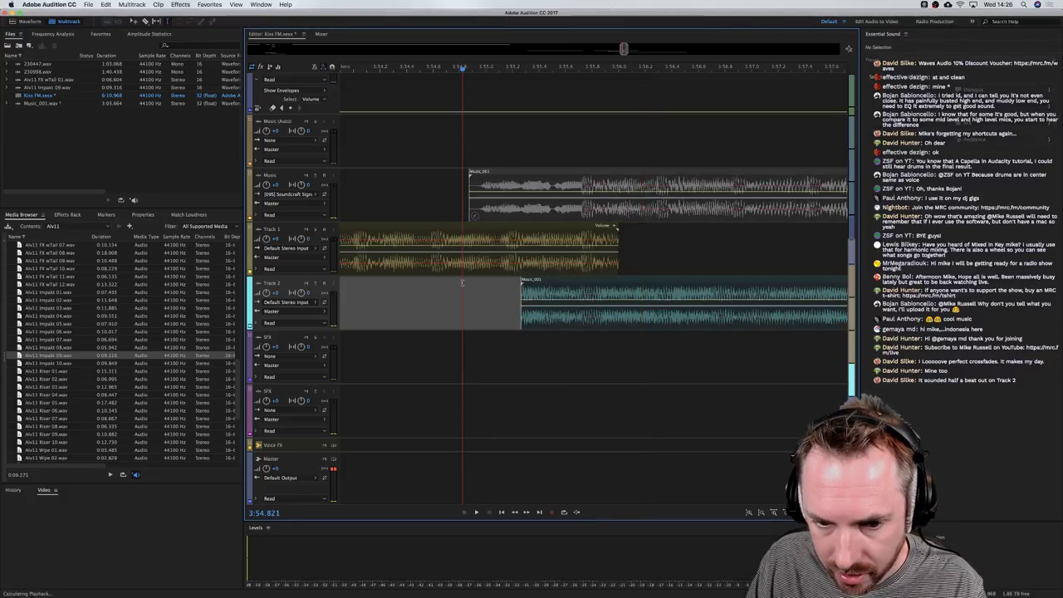
key("space")
key("space")
Extend the start of the Track 2 clip back to about 3:54.7 and audition it against Track 1
left_click_drag(522, 288, 451, 289)
key("space")
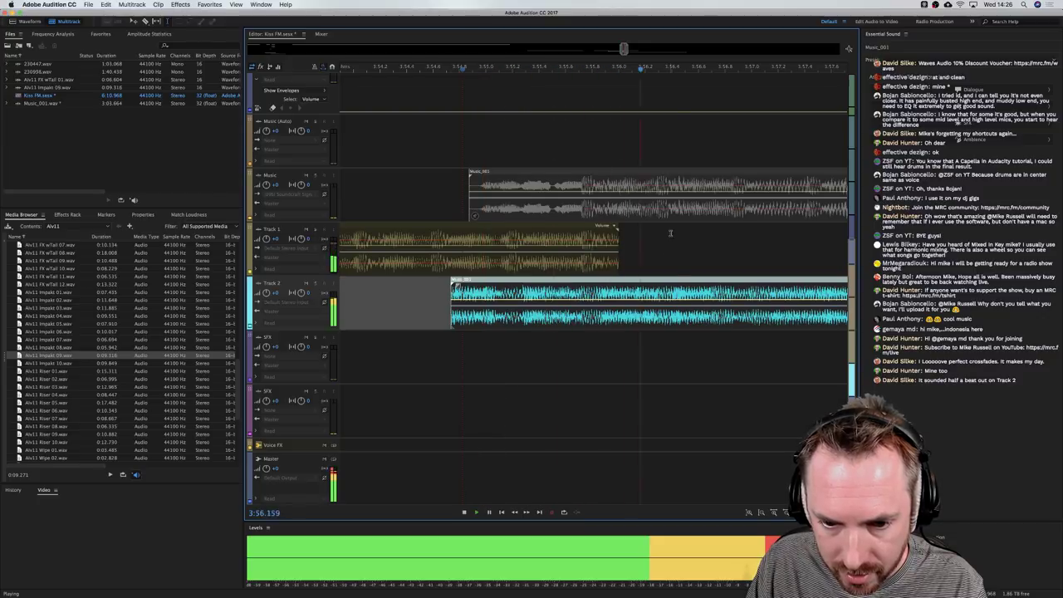
key("space")
key("space")
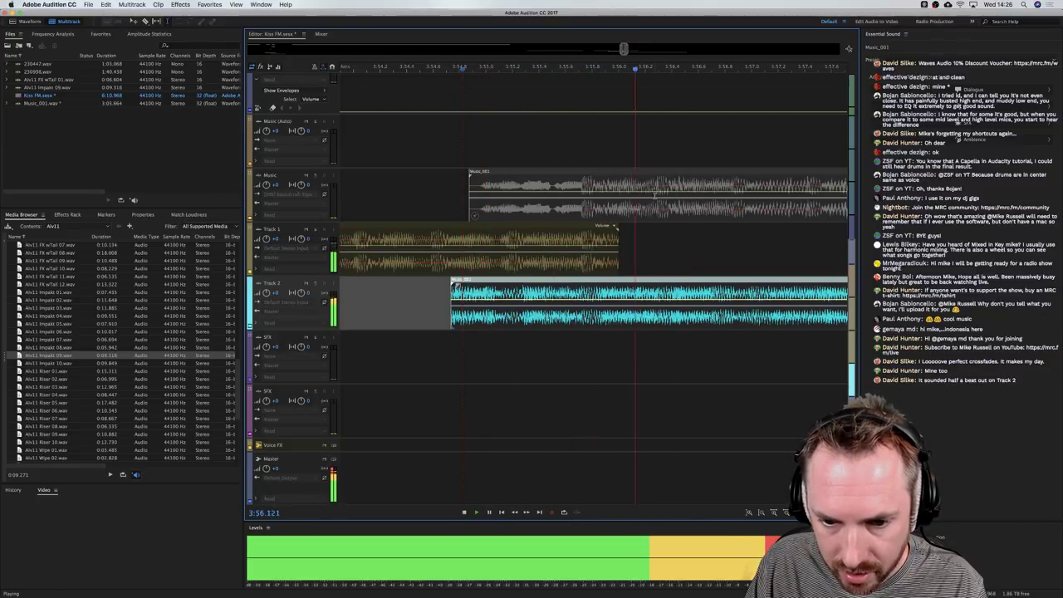
key("space")
Shift the muted Music clip and the Track 2 clip slightly earlier, starting Track 2 at about 3:54.6, and audition the beat alignment
left_click_drag(656, 196, 662, 314)
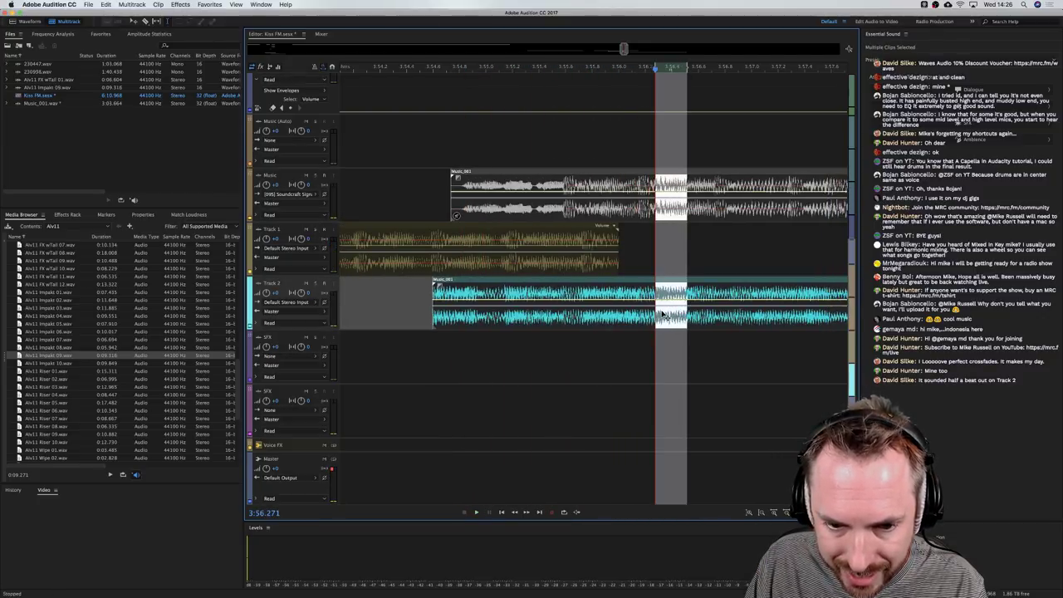
left_click(453, 333)
key("space")
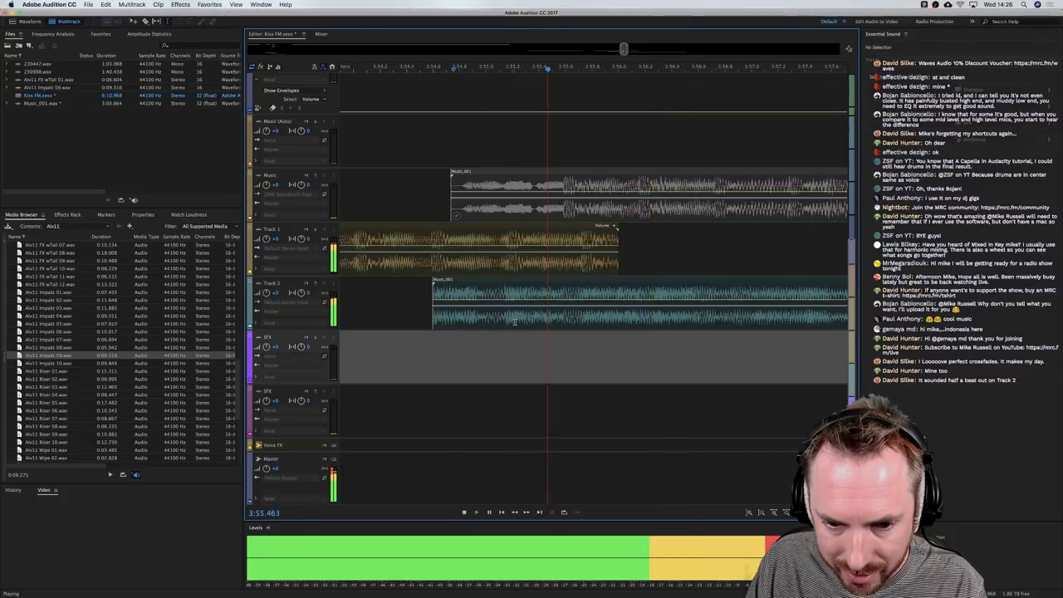
key("space")
key("space")
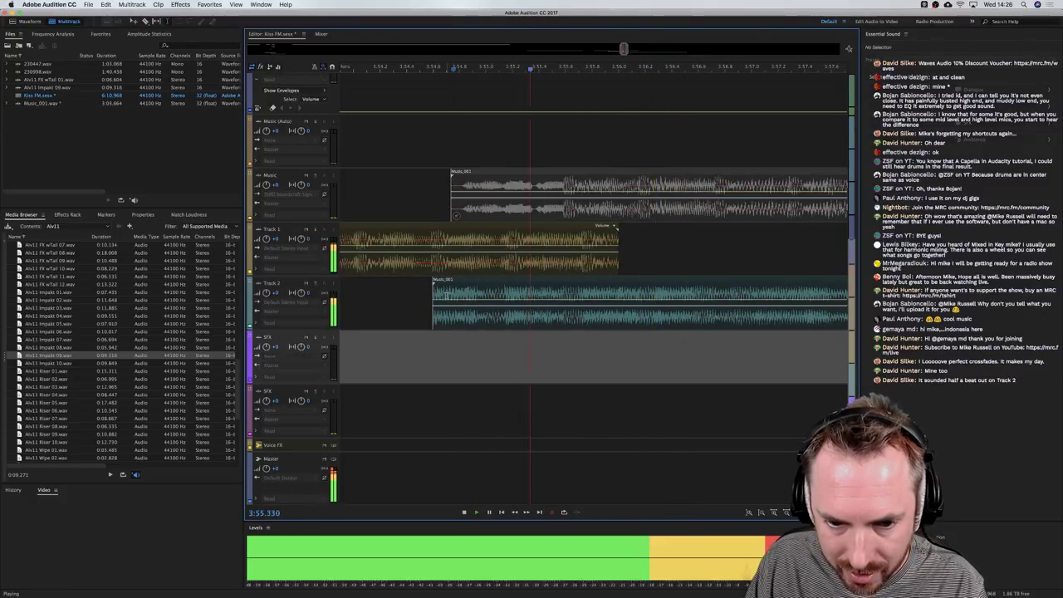
Trim the start of the Track 2 clip to about 3:55.1
left_click_drag(433, 292, 564, 292)
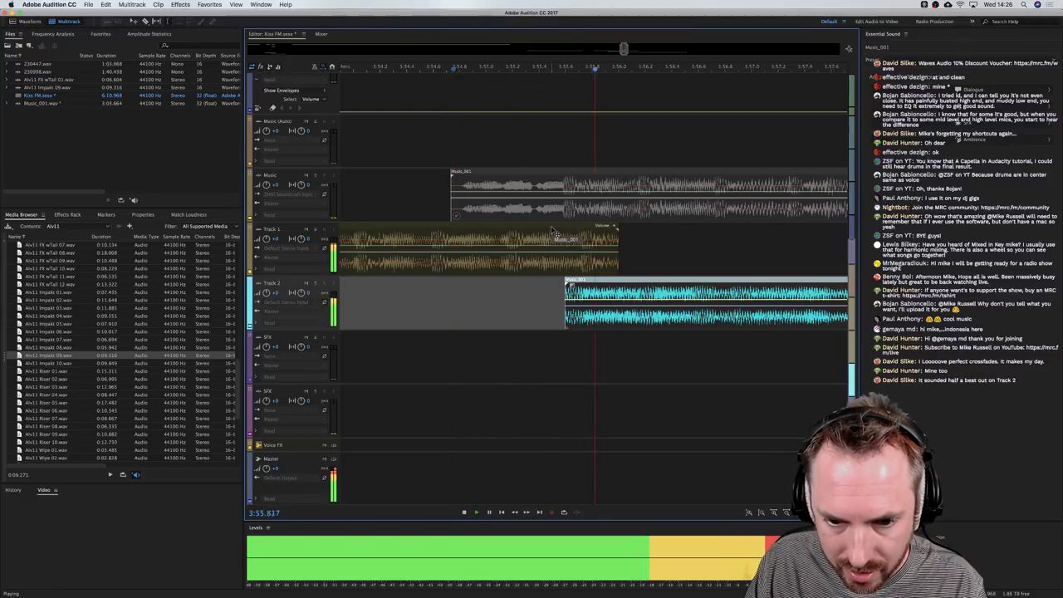
key("space")
left_click_drag(566, 291, 506, 291)
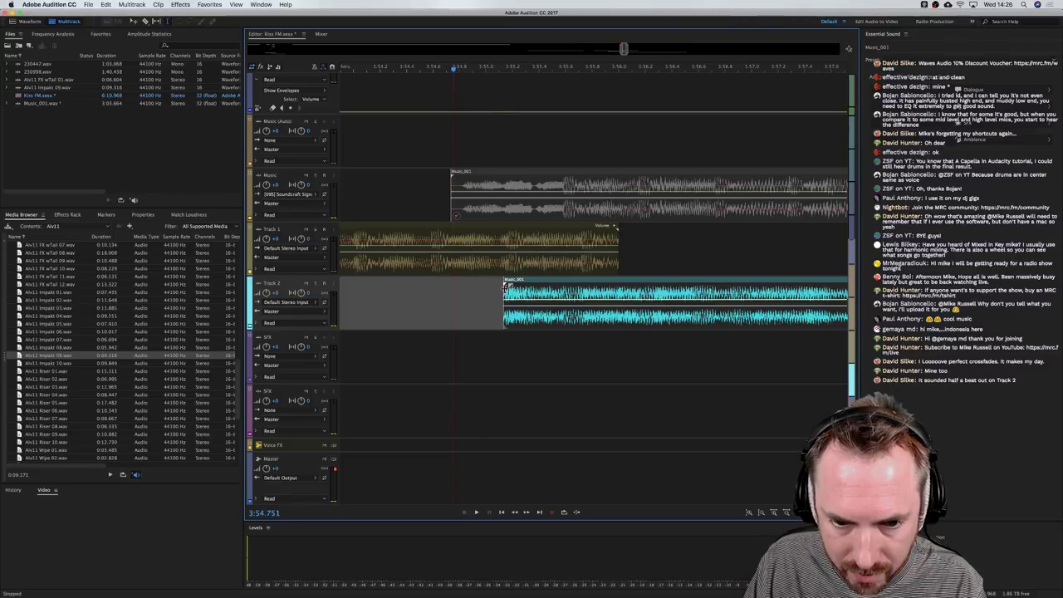
Delete the muted Music_001 clip above the overlap from the Music track
scroll(505, 286, "up", 4)
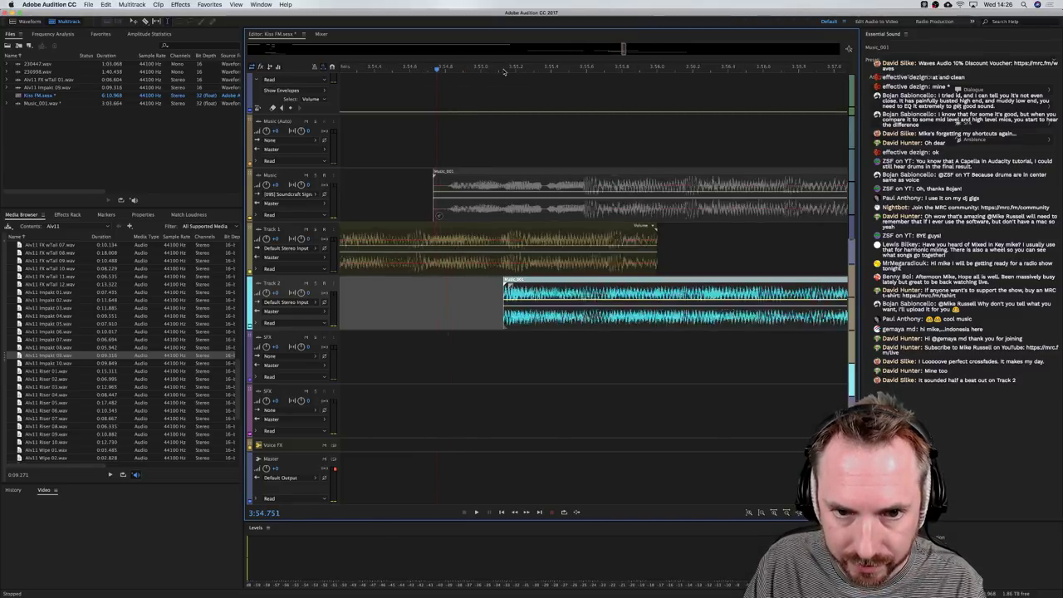
left_click(595, 204)
key("Delete")
Nudge the Track 2 clip slightly later and play the transition from Track 1 to check the alignment
left_click_drag(528, 298, 536, 296)
key("space")
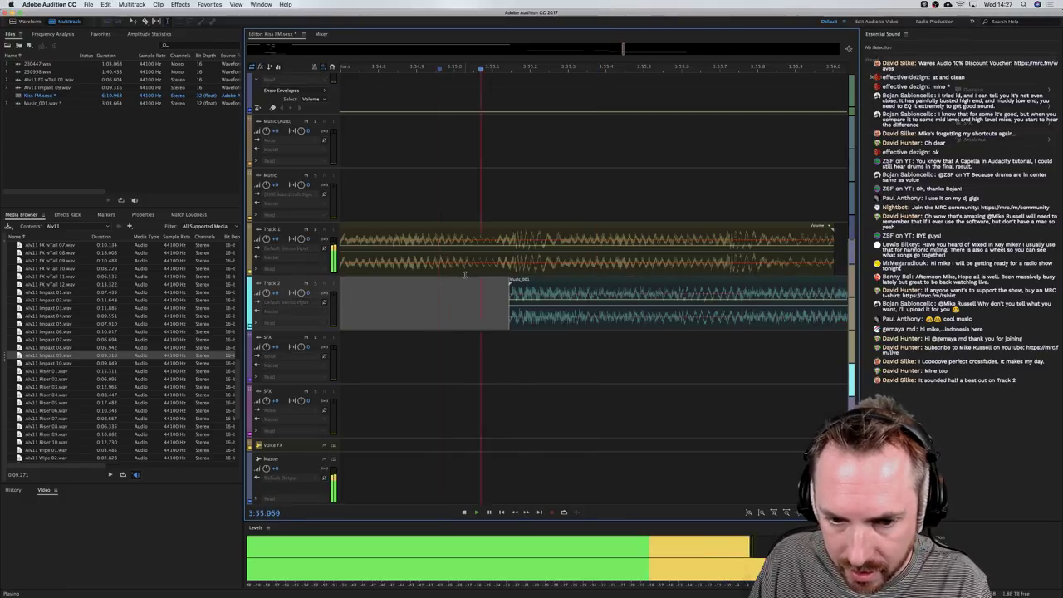
key("space")
key("space")
scroll(655, 69, "down", 3)
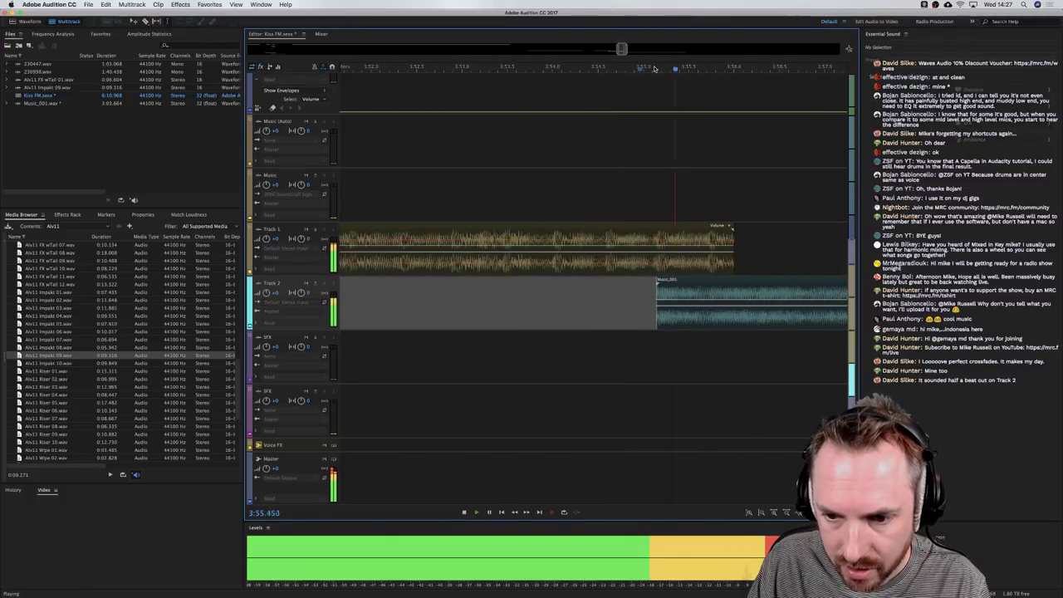
left_click(600, 306)
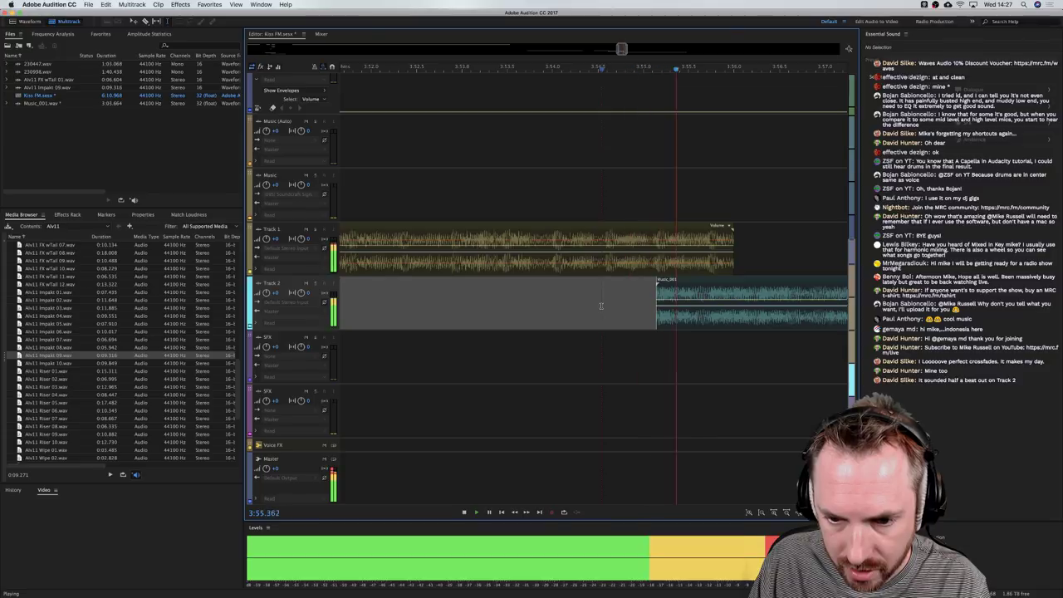
key("space")
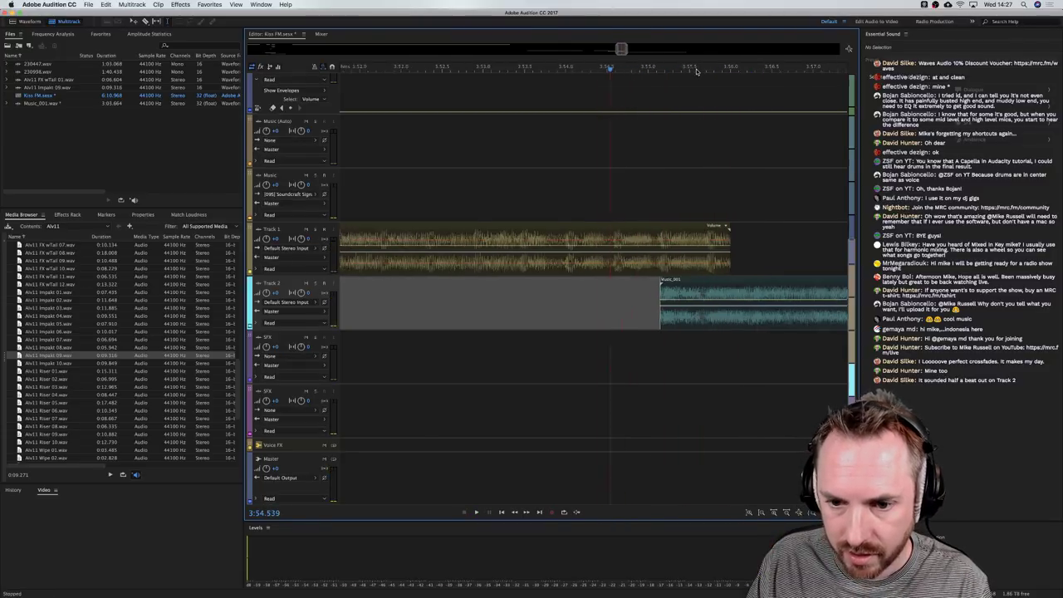
Play Track 2 around 4:04 and around 4:10 to locate matching beats for another edit
scroll(696, 70, "down", 5)
scroll(653, 311, "right", 10)
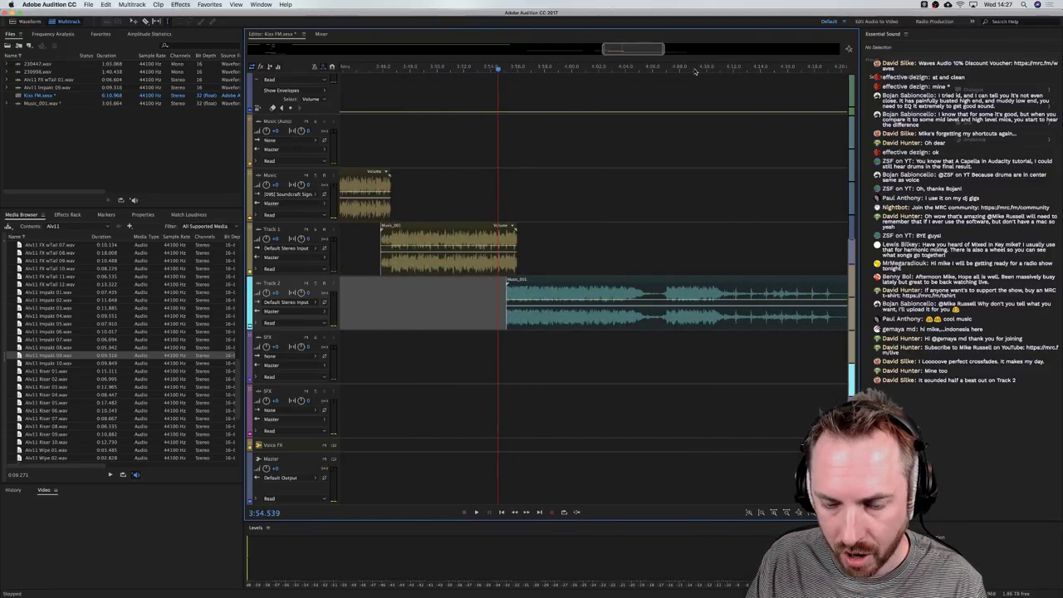
left_click(688, 293)
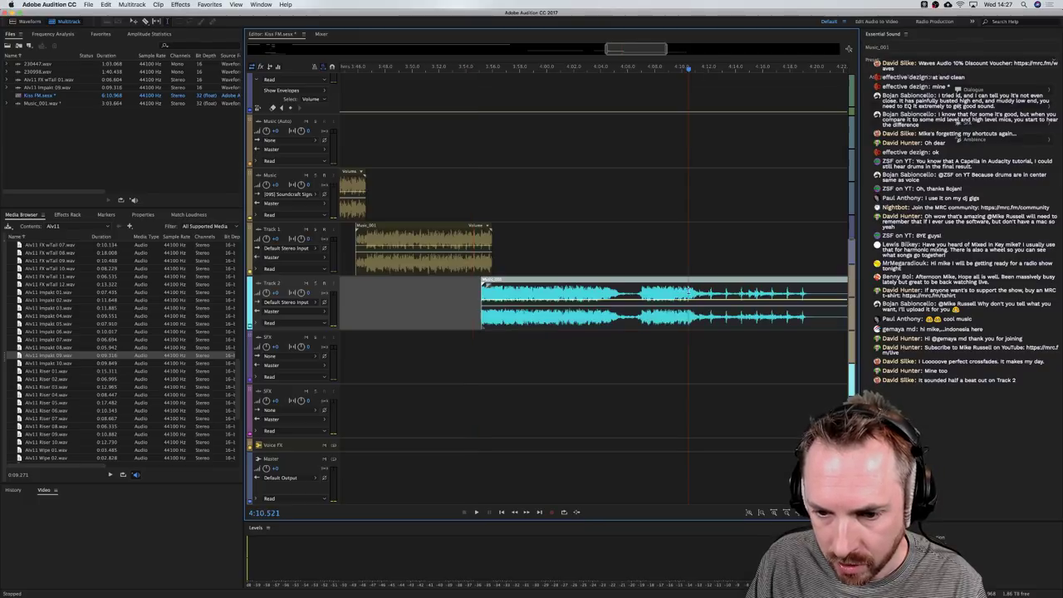
key("space")
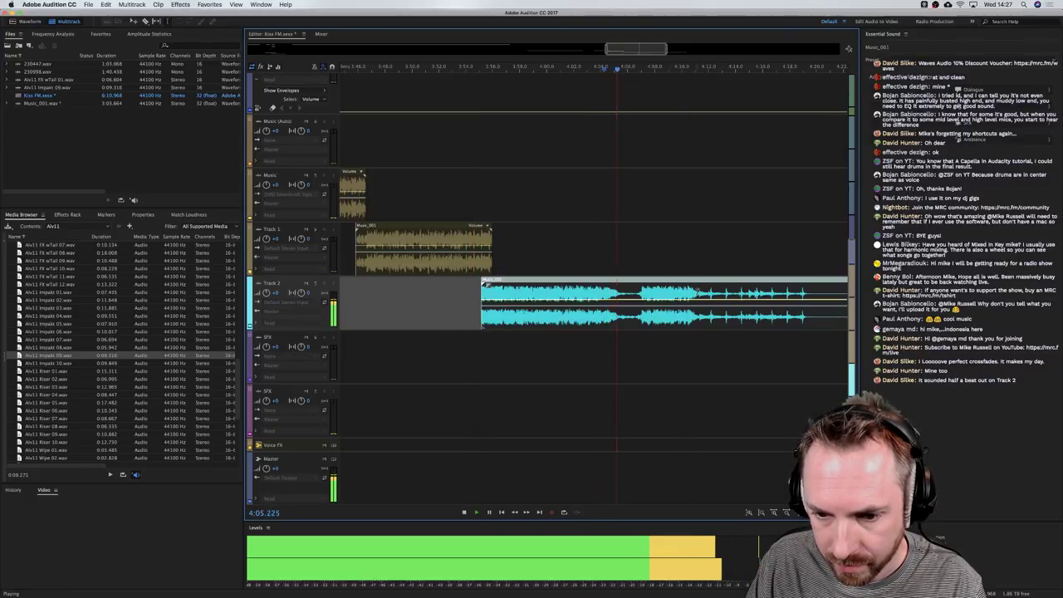
key("space")
left_click(687, 294)
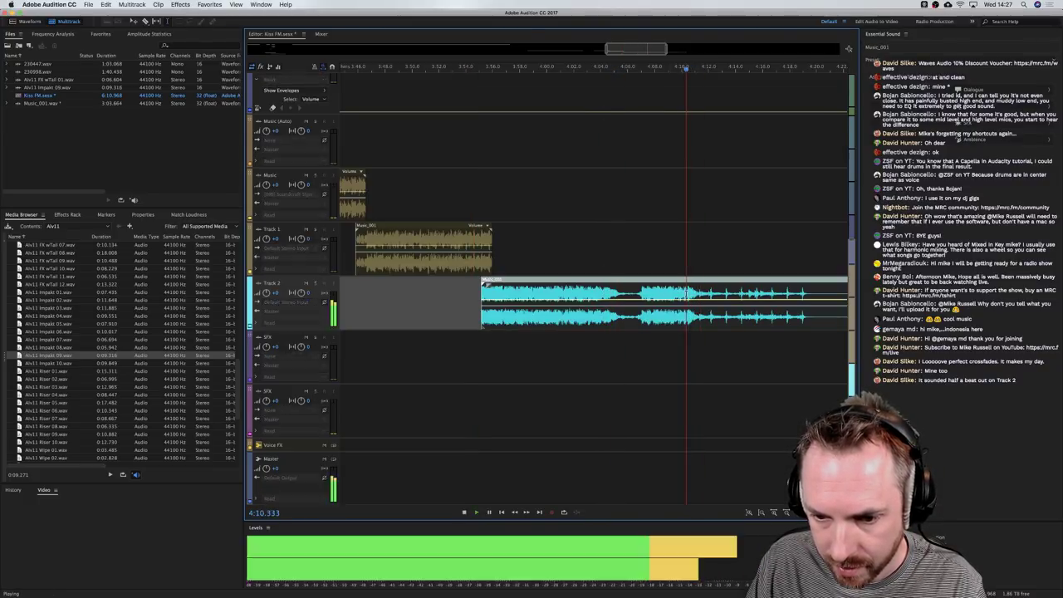
key("space")
key("space")
Audition Track 2 from about 4:08.4 and delete its section between about 4:08.1 and the beat at about 4:10.1
left_click(660, 294)
key("space")
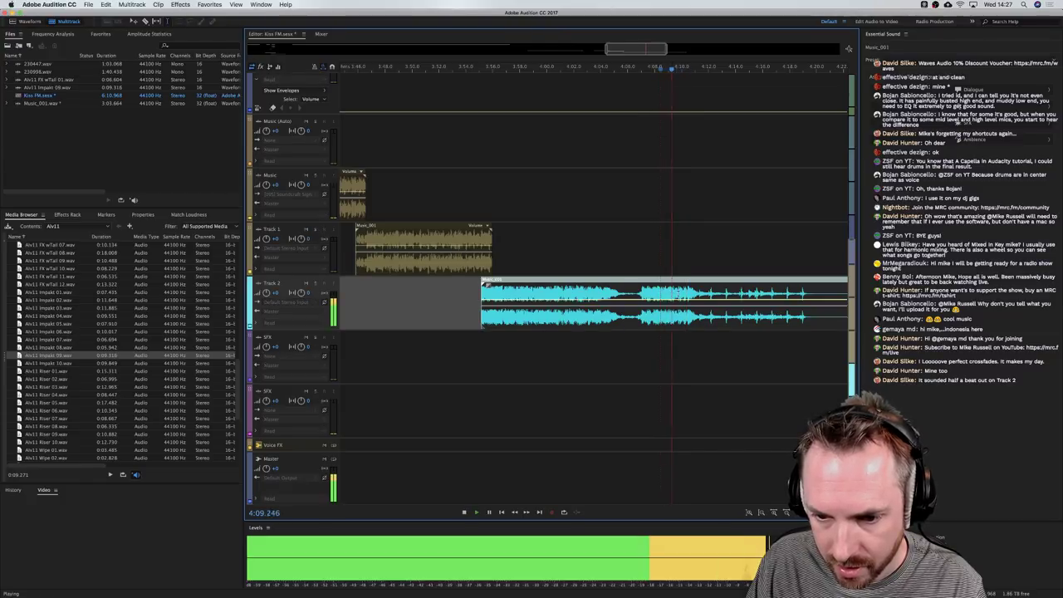
left_click(678, 294)
key("space")
key("space")
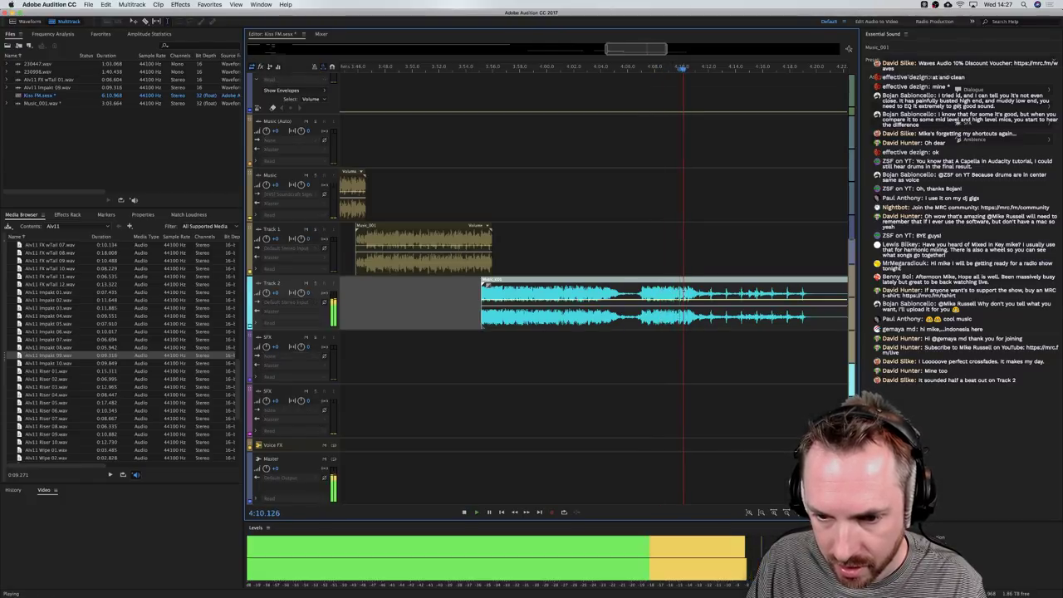
key("space")
left_click_drag(683, 294, 657, 294)
key("Delete")
Play from about 4:03.9 and move the later Track 2 piece onto the first SFX track, starting at about 4:03.1
left_click(622, 325)
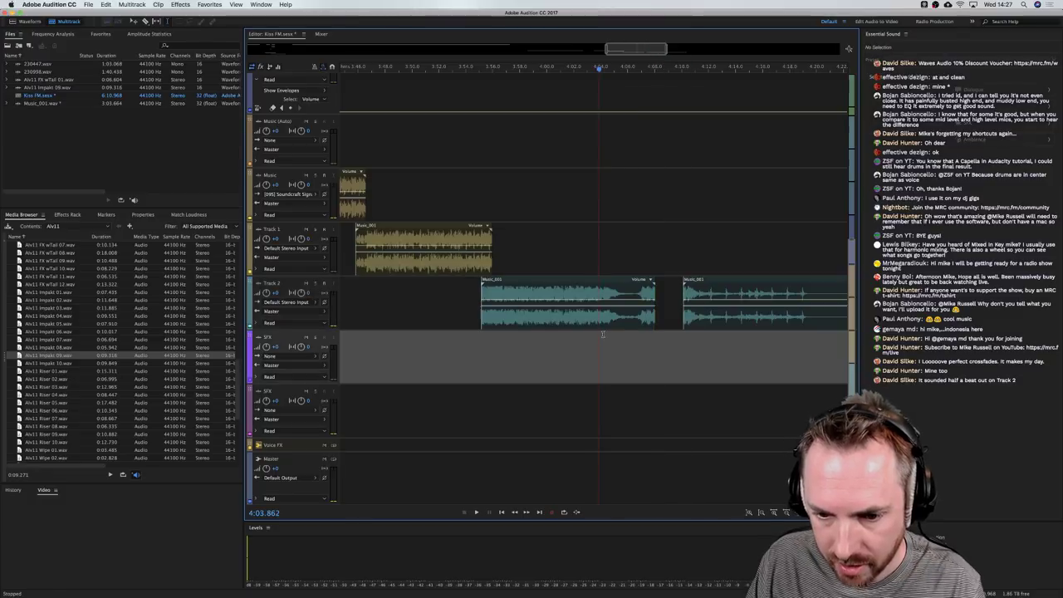
key("space")
key("space")
left_click_drag(685, 294, 591, 347)
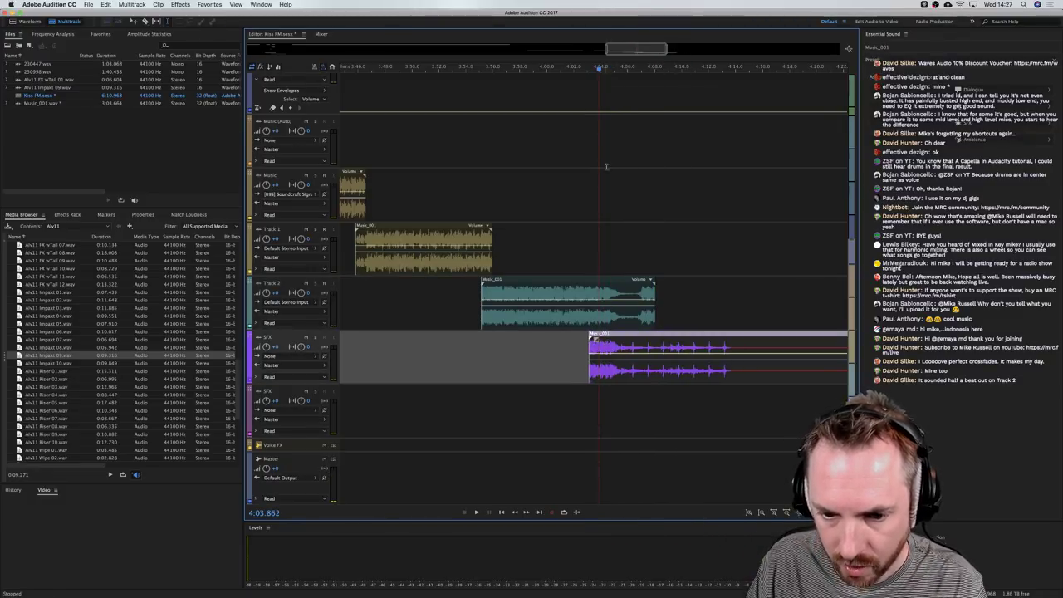
Shift the Music_001 clip on the SFX track to start at about 4:03.2, auditioning it against Track 2
scroll(598, 64, "up", 10)
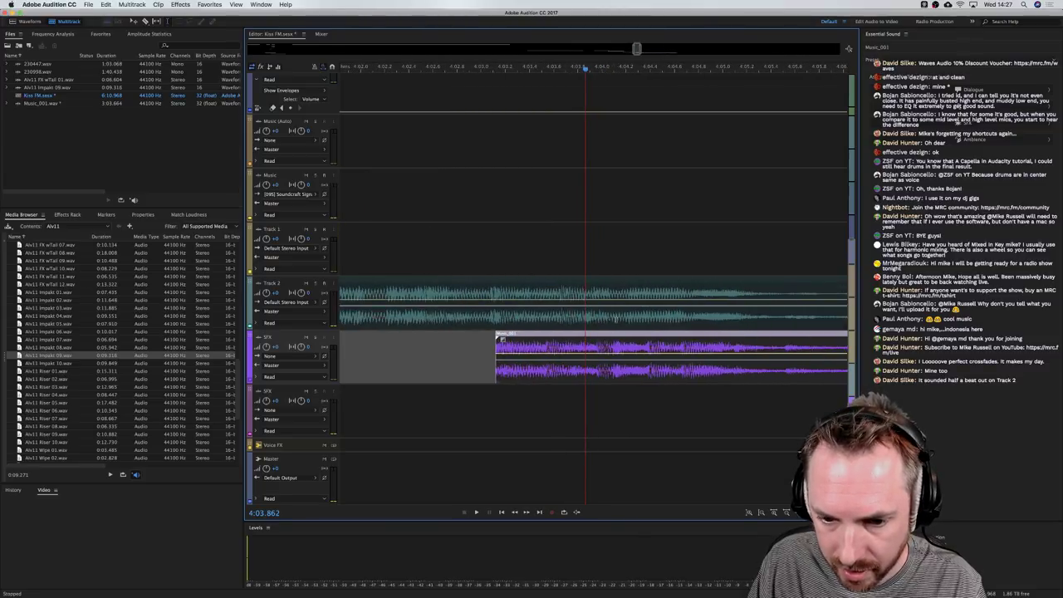
mouse_move(611, 347)
left_mouse_down()
mouse_move(573, 347)
mouse_move(592, 347)
left_mouse_up()
key("space")
key("space")
left_click_drag(518, 345, 551, 343)
key("space")
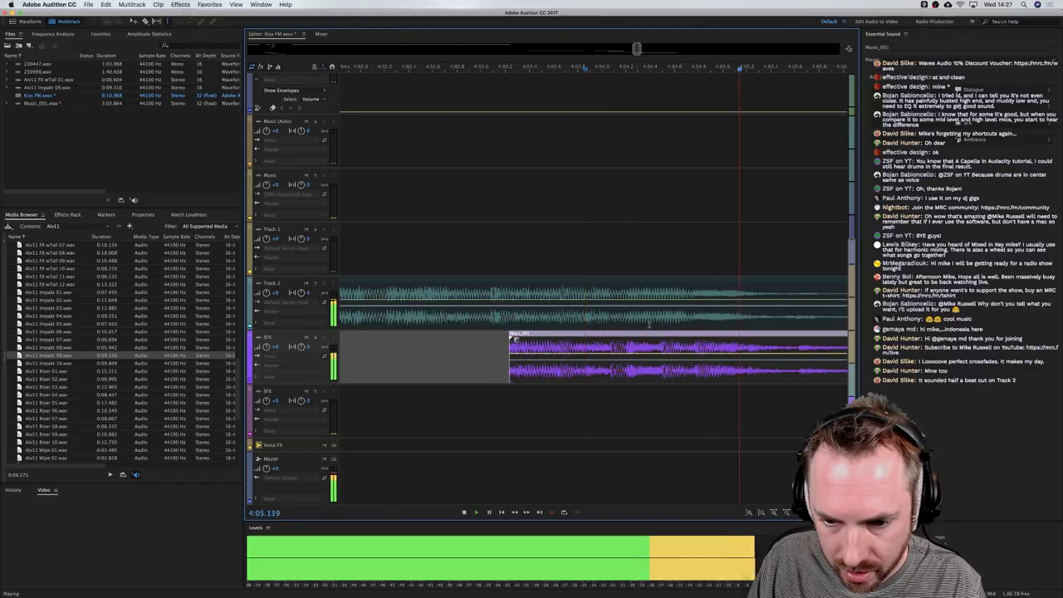
Delete the rest of the Track 2 clip after about 4:04.4
key("space")
left_click_drag(653, 319, 702, 319)
key("Delete")
left_click(684, 427)
left_click(720, 323)
key("Delete")
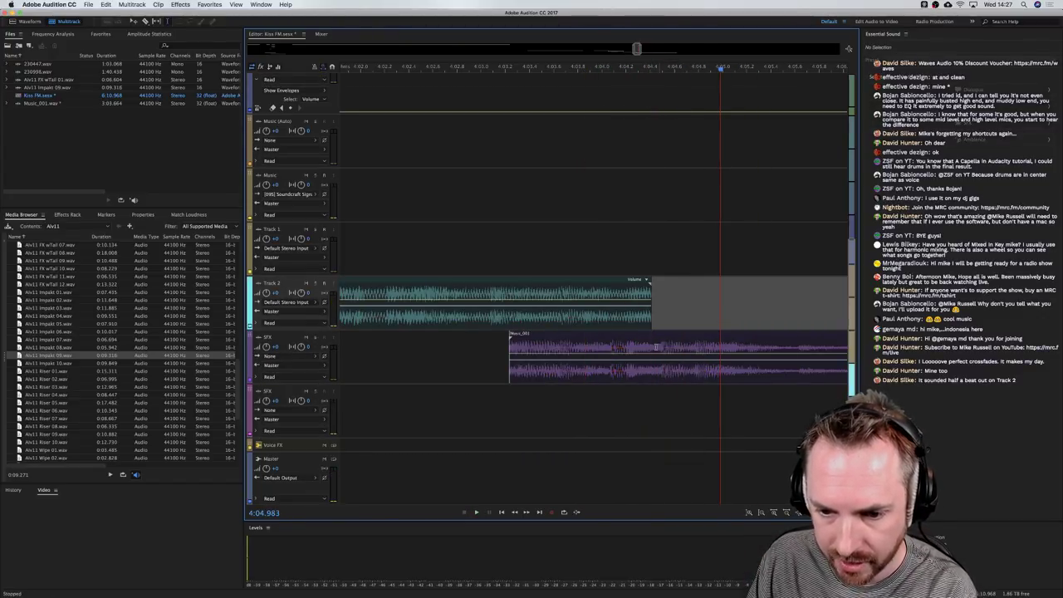
Move the Music_001 clip from the first SFX track onto Track 2 at about 4:03.2, crossfading it with the existing clip, and play the join
left_click_drag(656, 348, 656, 308)
key("space")
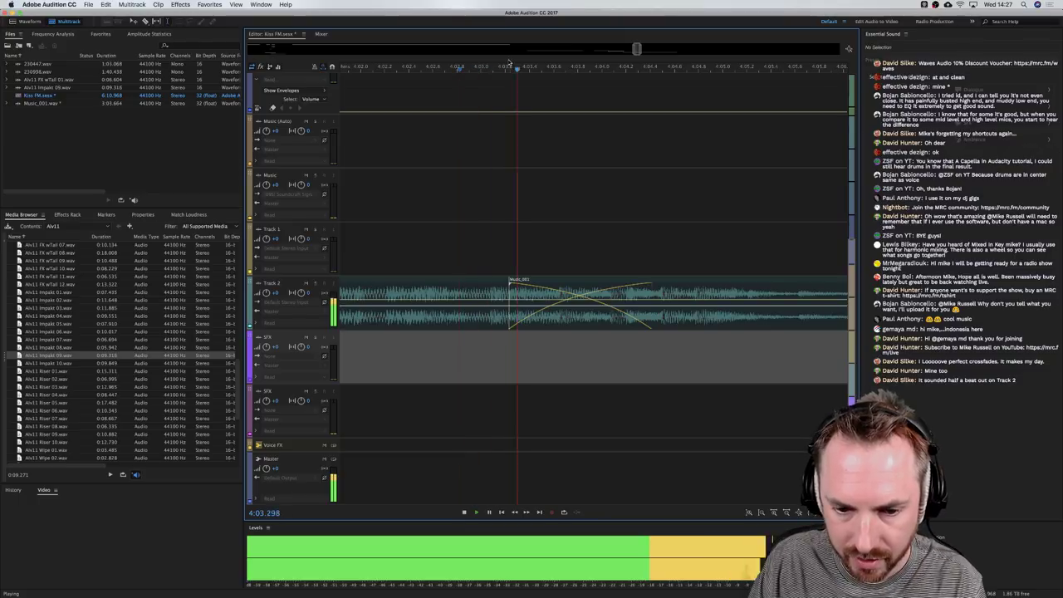
scroll(536, 64, "down", 5)
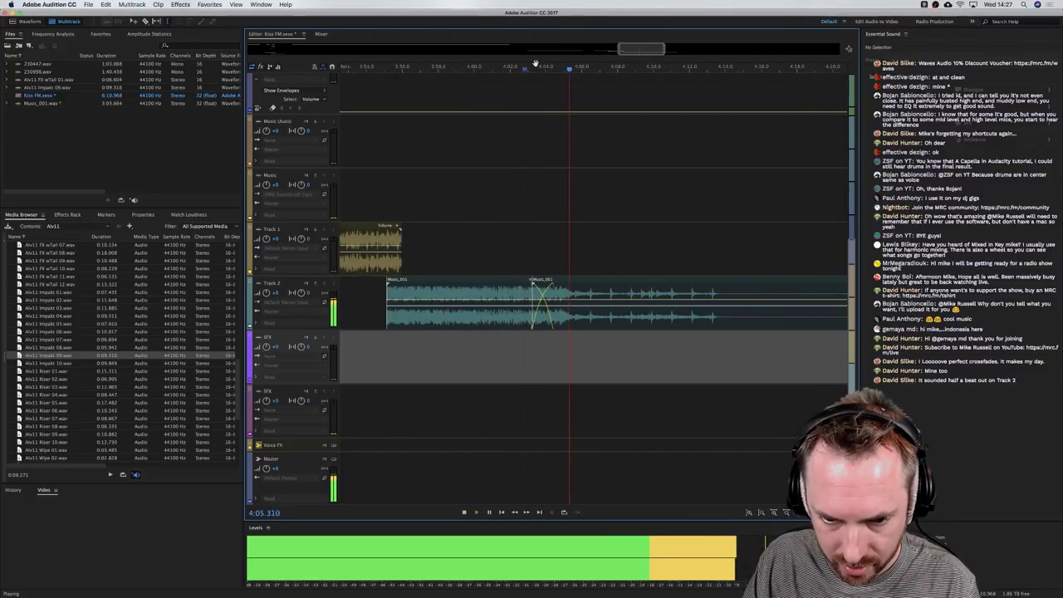
key("space")
scroll(579, 67, "down", 3)
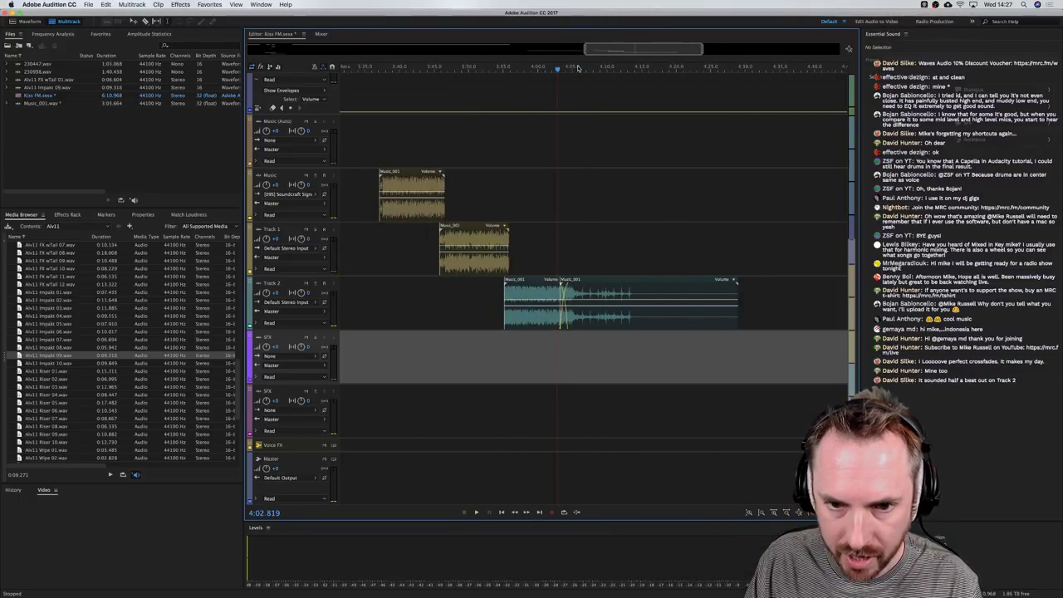
Audition the long Music_001 clip on the Music track from about 3:08.1 and delete everything in it after about 3:11.9
left_click_drag(579, 63, 649, 302)
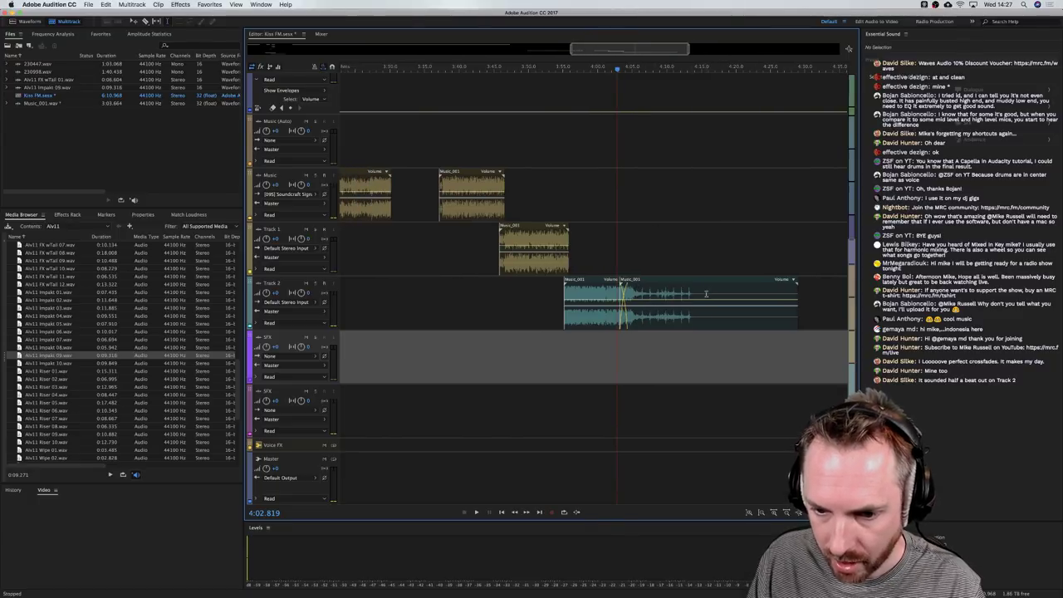
left_click(441, 233)
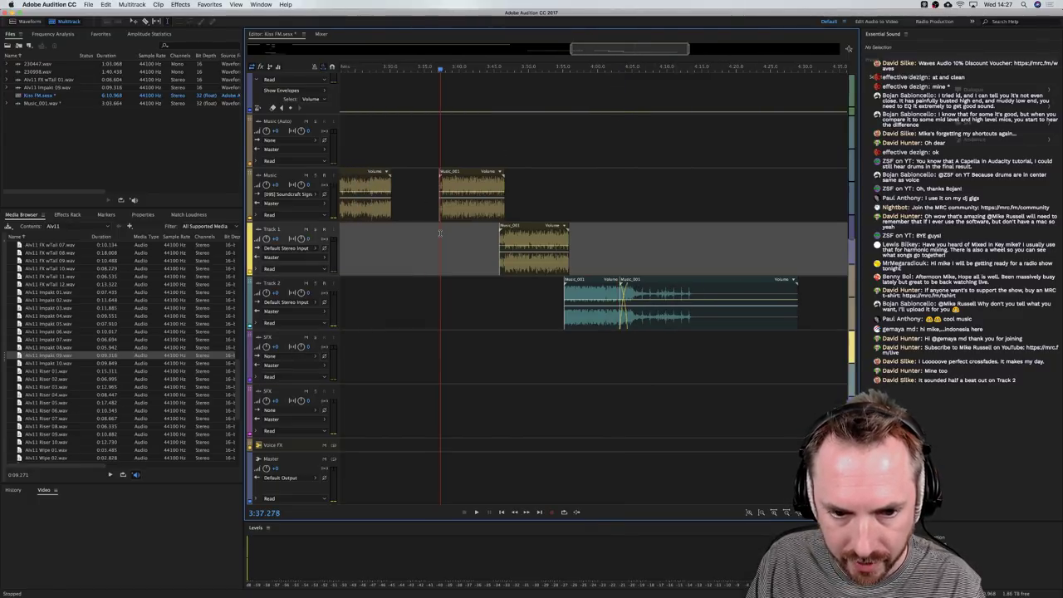
key("space")
key("space")
scroll(432, 69, "left", 10)
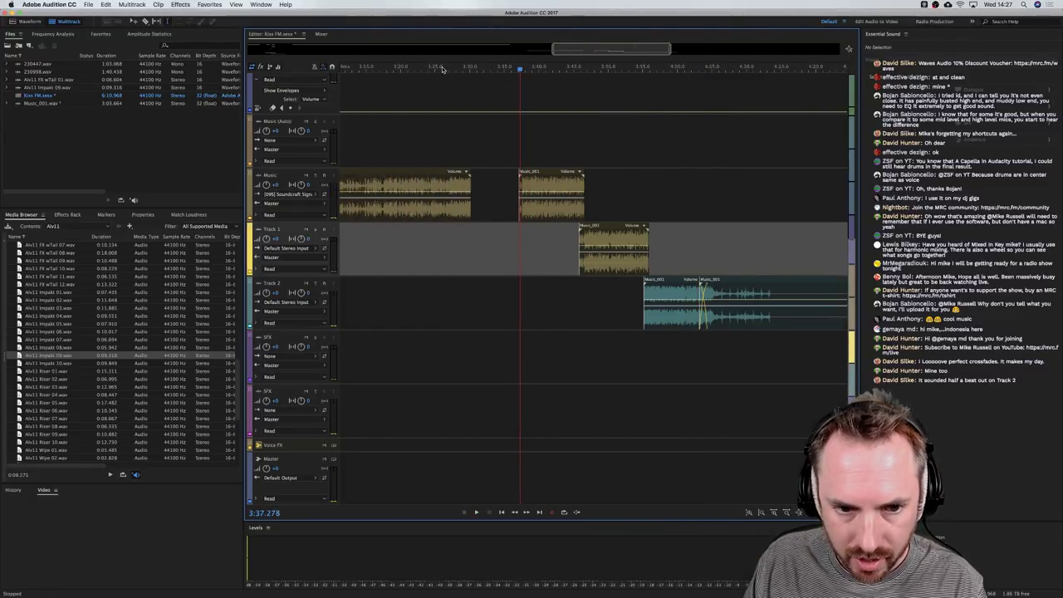
left_click(408, 208)
key("space")
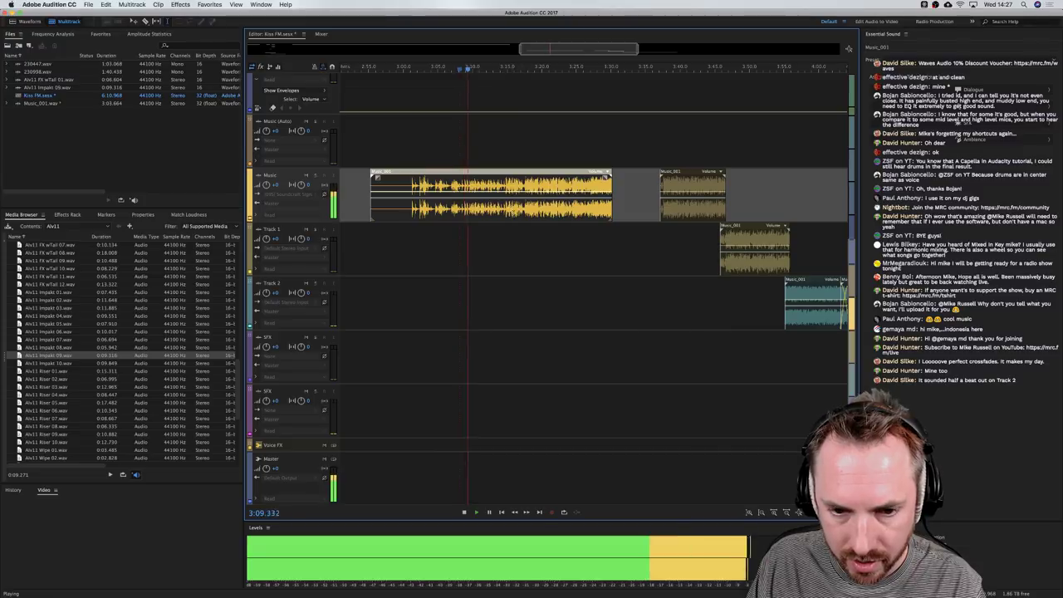
key("space")
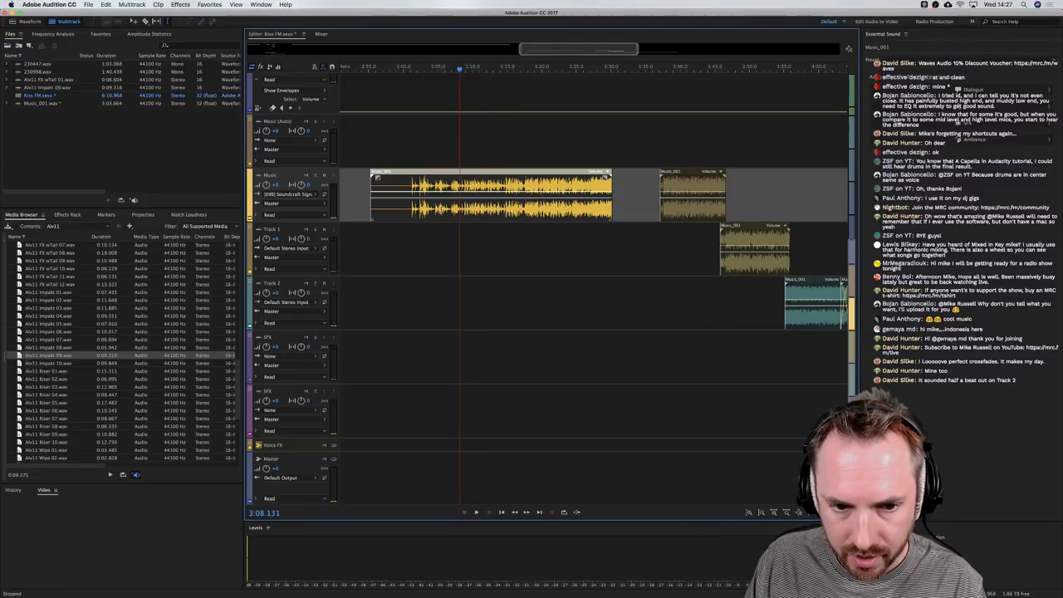
left_click_drag(486, 196, 628, 191)
key("Delete")
Audition the shortened clip around 3:01.1 and move it onto the Music (Auto) track, lining its first beats up with the Music clip's start at about 3:37.2
left_click(411, 231)
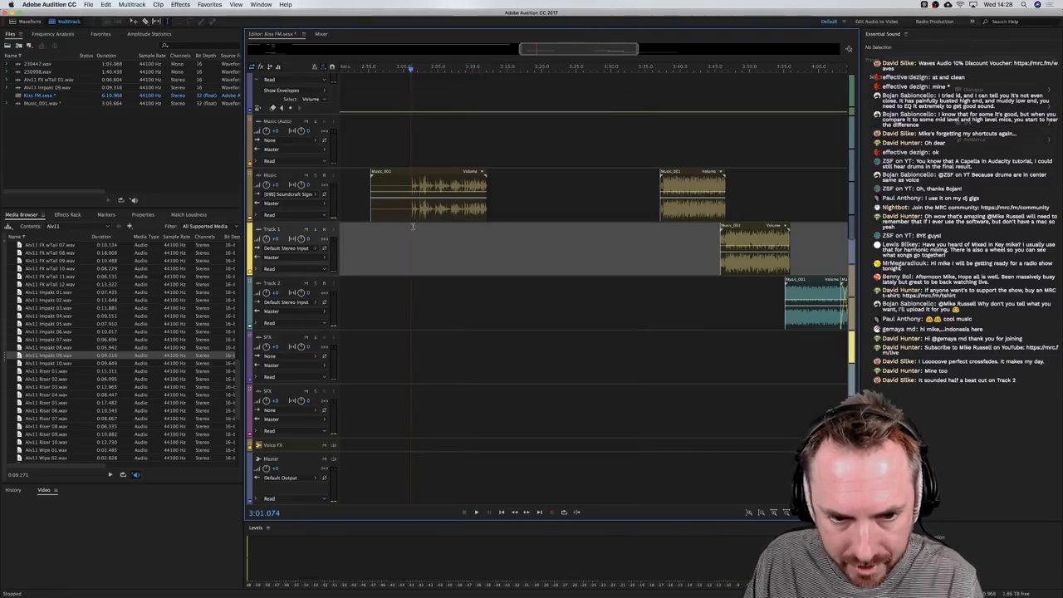
key("space")
key("space")
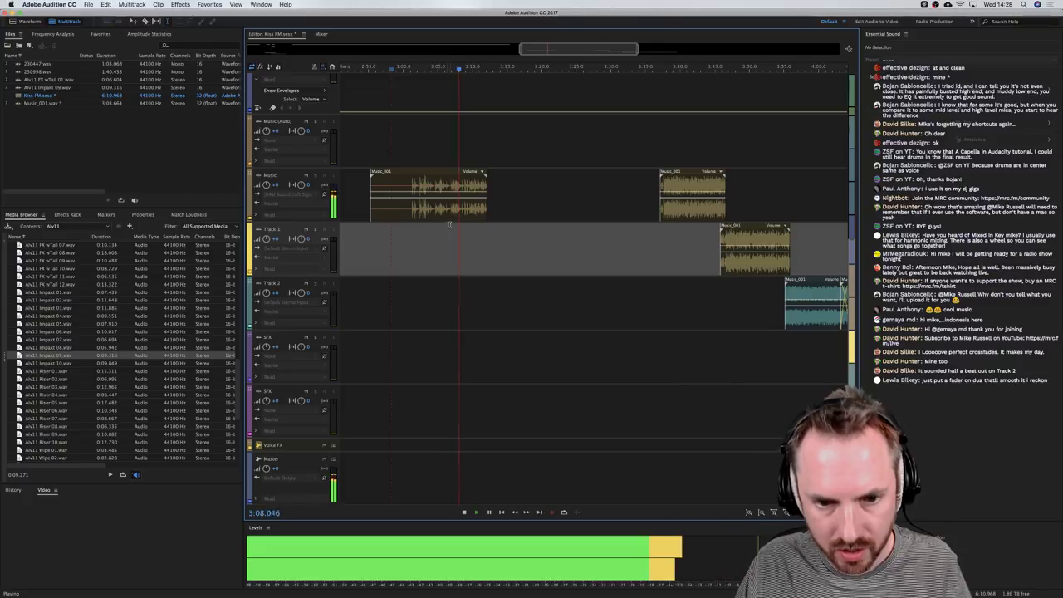
left_click(409, 206)
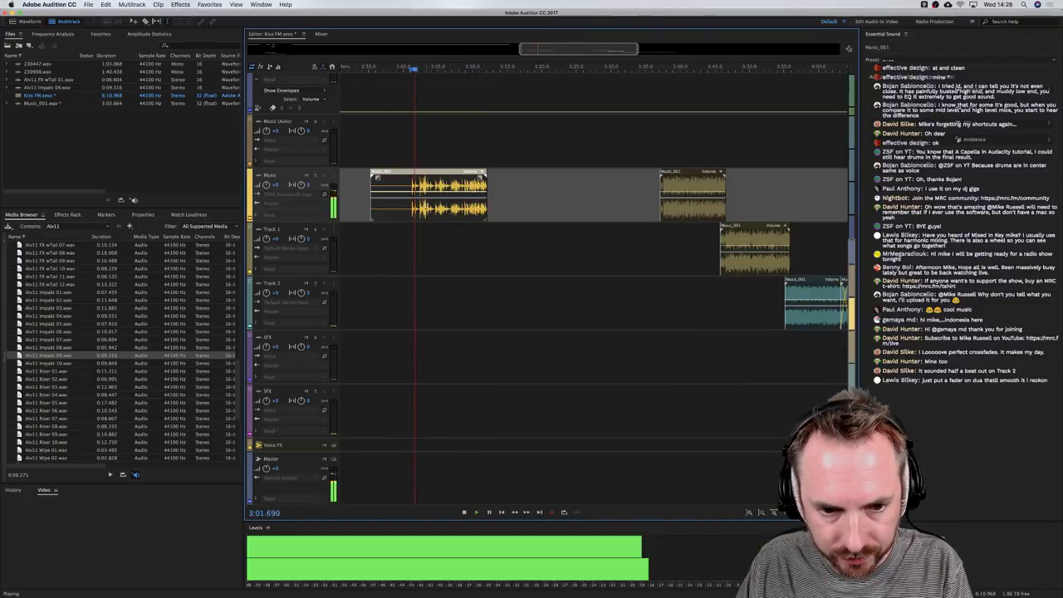
key("space")
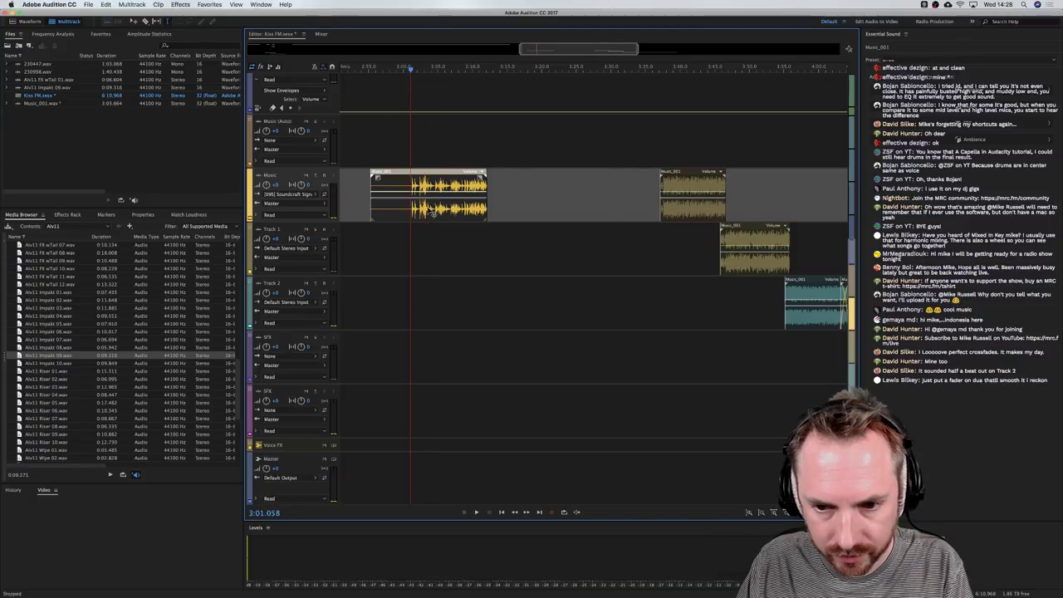
left_click_drag(433, 205, 660, 154)
left_click(660, 154)
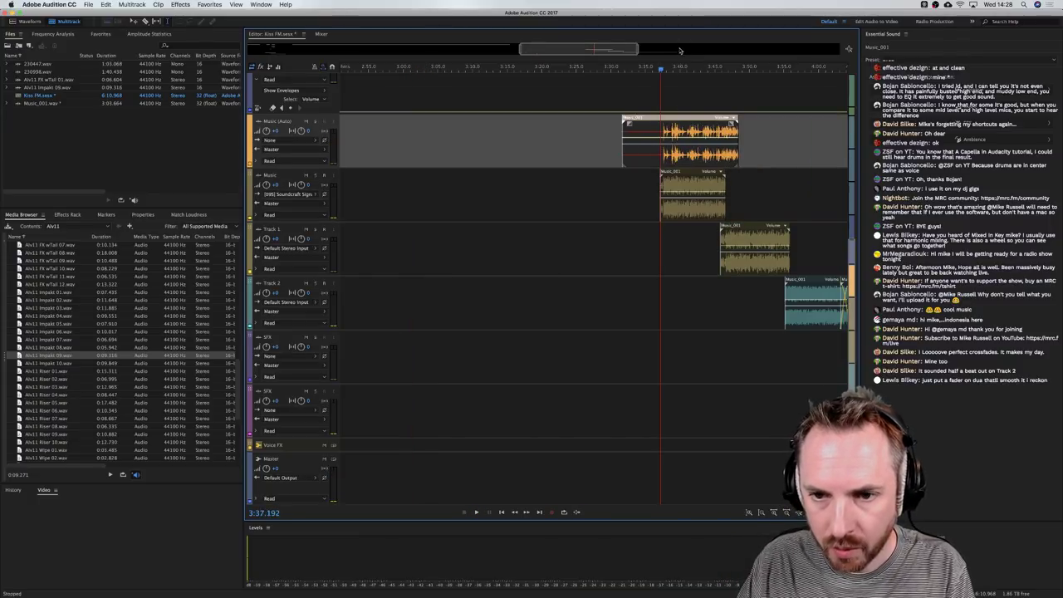
Play both music clips from about 3:37 and delete the Music (Auto) section between about 3:39.8 and 3:40.5
scroll(675, 71, "up", 5)
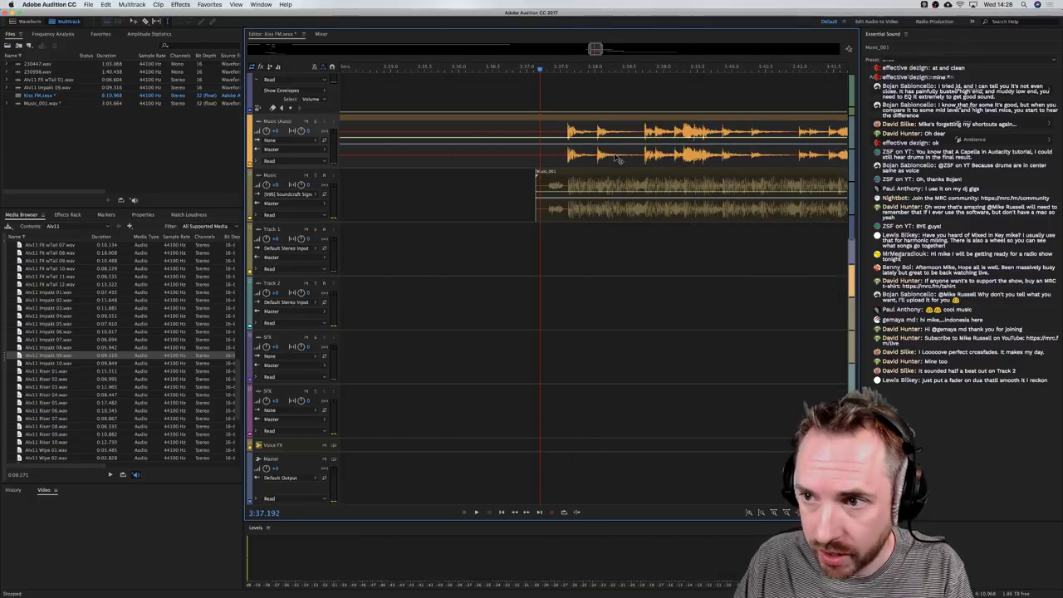
key("space")
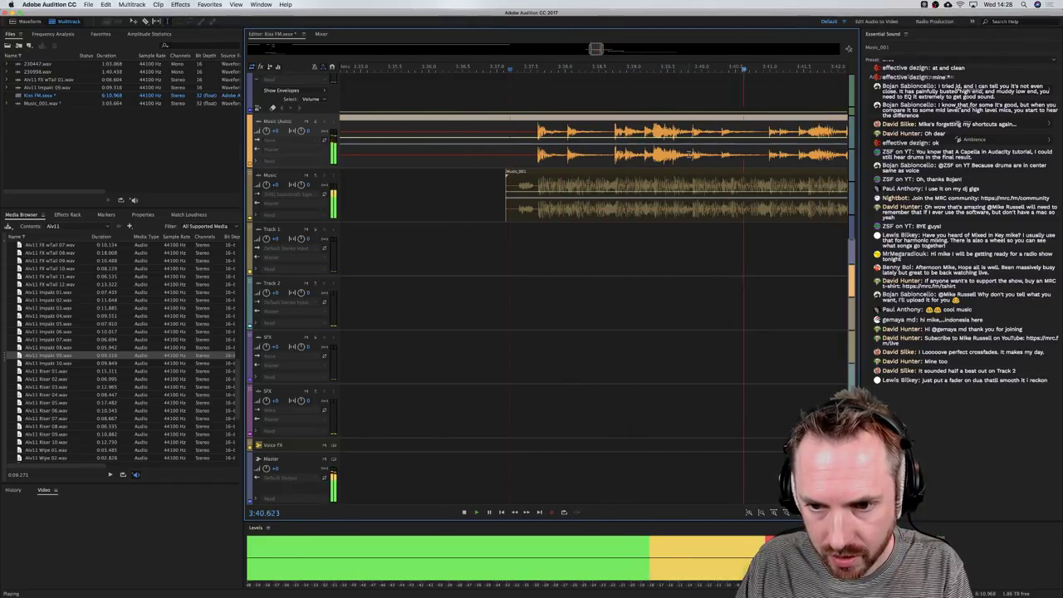
key("space")
left_click_drag(690, 155, 738, 152)
key("Delete")
Move the earlier Music (Auto) piece onto Track 1 so it ends at about 3:37.6, and audition it running into the Music clip
left_click(709, 141)
left_click_drag(631, 118, 542, 117)
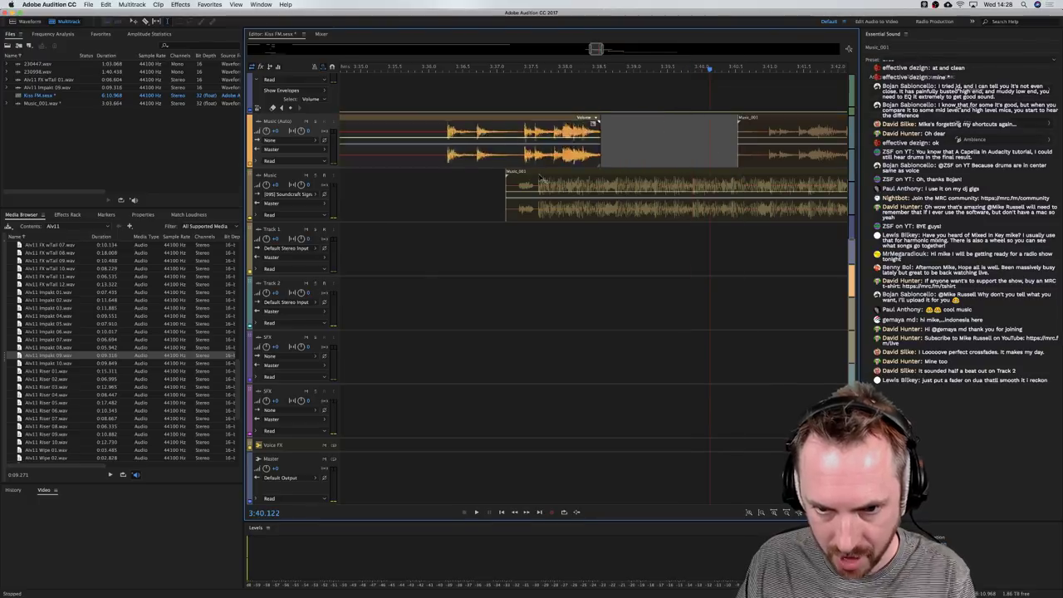
left_click_drag(540, 177, 512, 246)
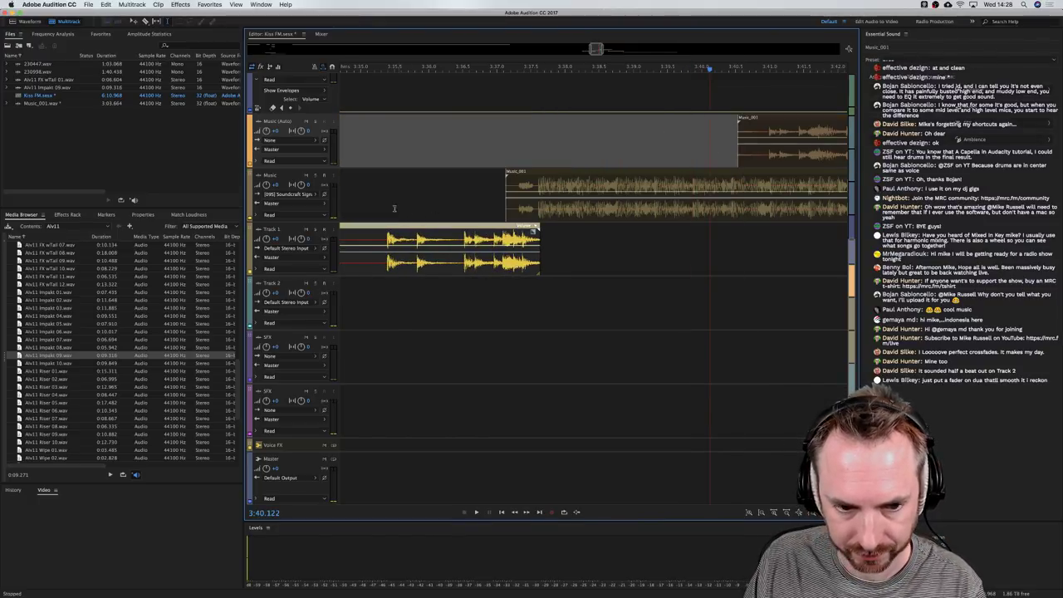
left_click(384, 203)
key("space")
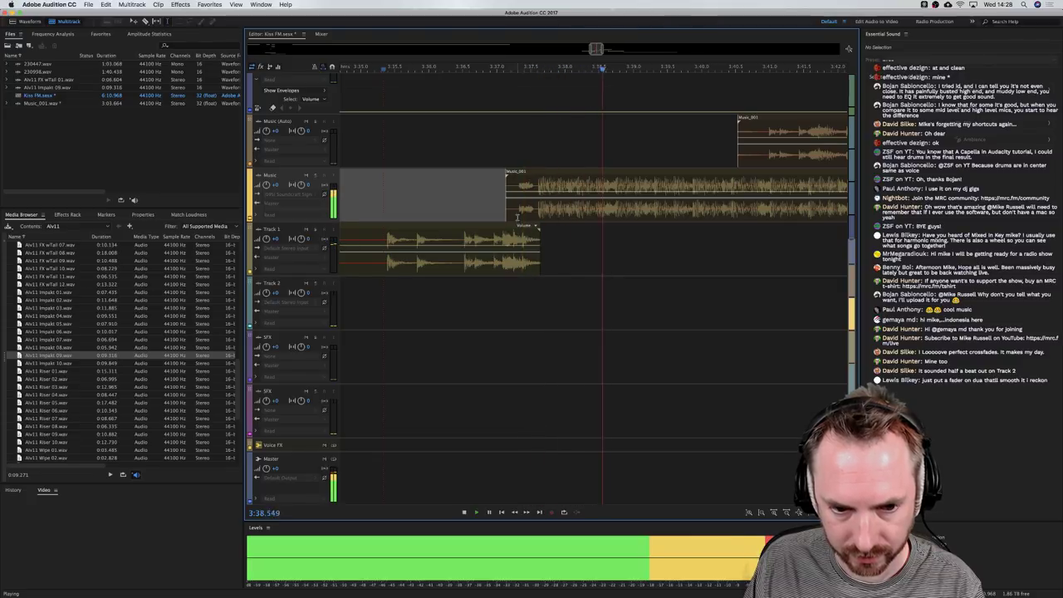
key("space")
Extend the Track 1 clip's end to about 3:37.8 and shift it slightly earlier to match its beat with the Music clip
left_click(495, 199)
key("space")
scroll(531, 71, "up", 3)
key("space")
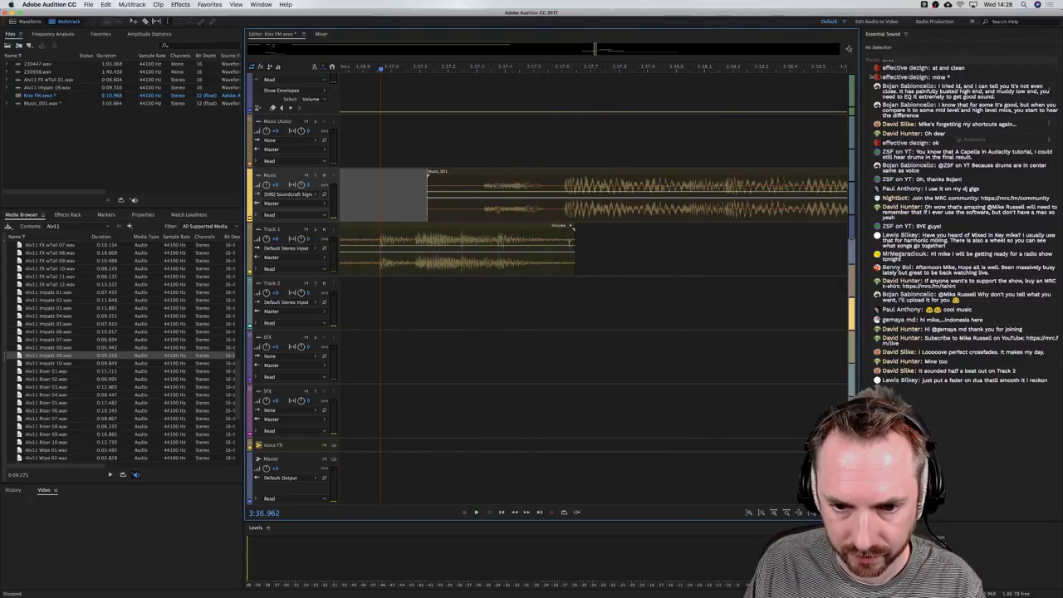
left_click_drag(573, 236, 615, 236)
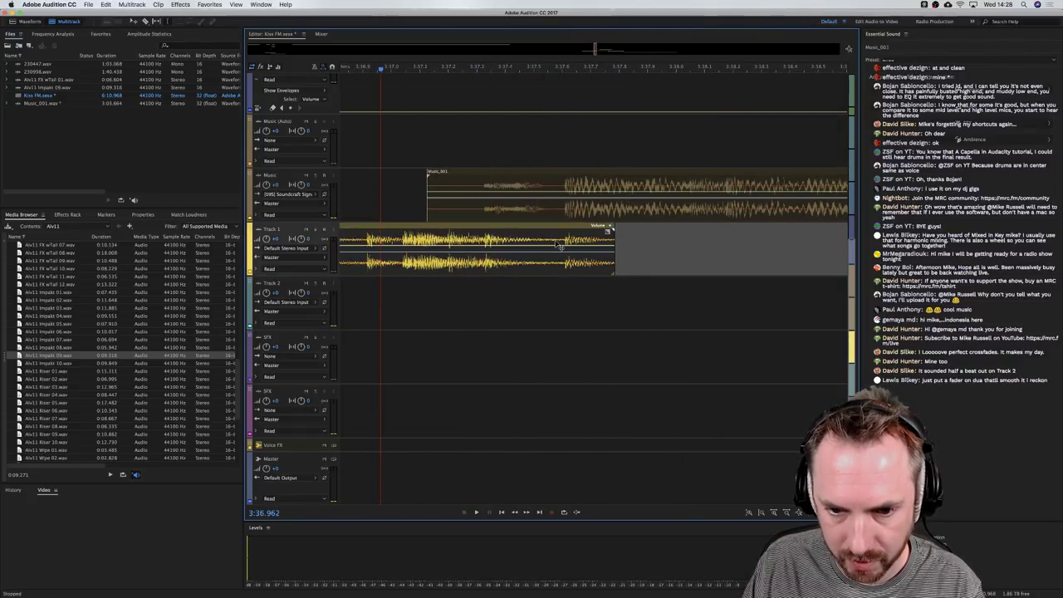
key("space")
scroll(569, 70, "down", 3)
key("space")
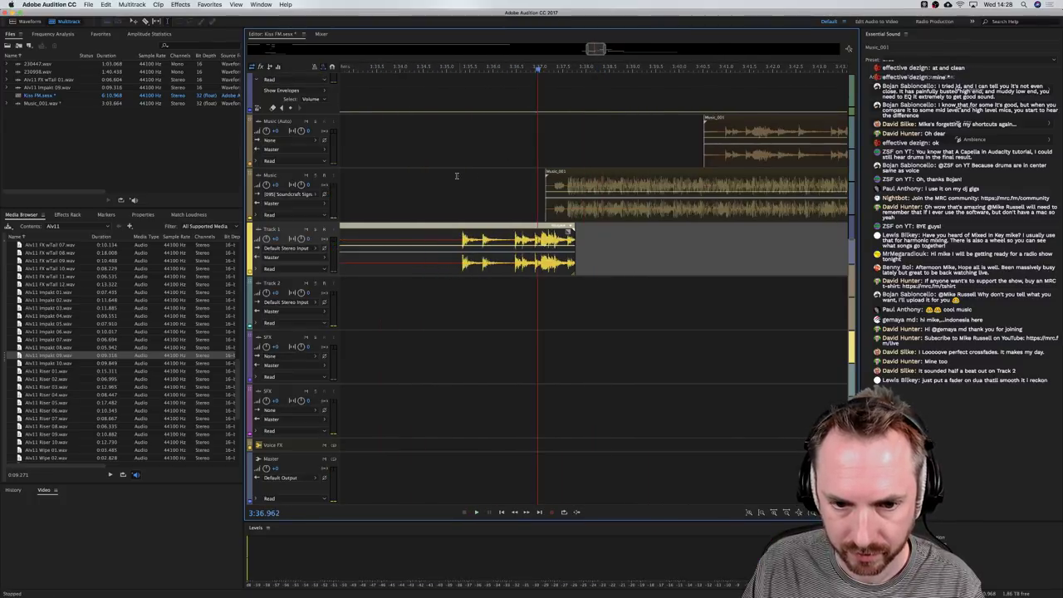
Audition the join from about 3:35.2 and delete the leftover Music_001 piece on the Music (Auto) track
left_click(457, 176)
key("space")
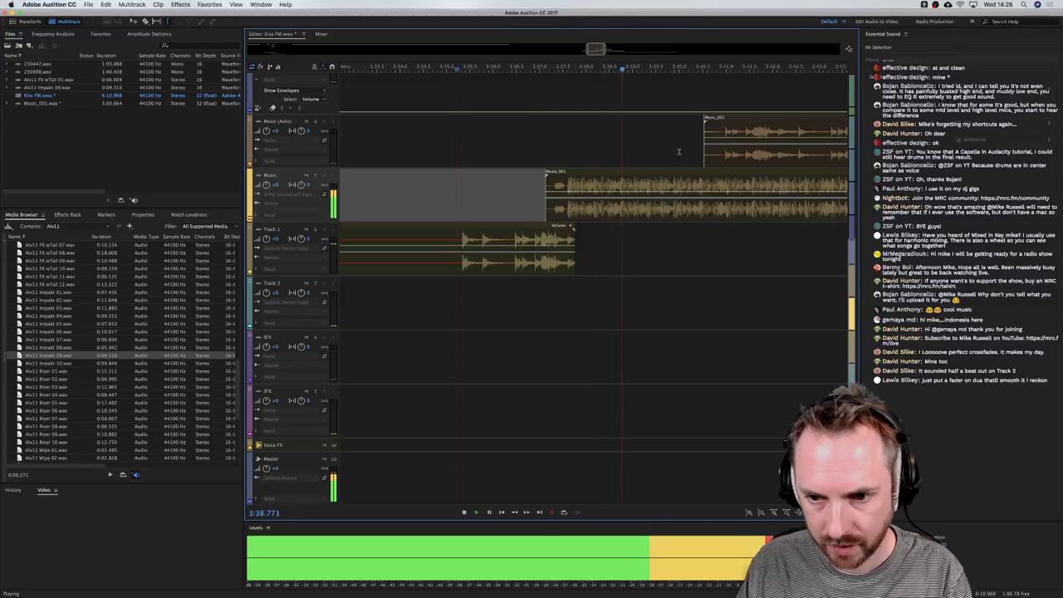
key("space")
left_click(713, 145)
key("Delete")
Audition the voice clip on the Voice Processed track and copy its phrase from about 2:30.1 to 2:34.2
scroll(626, 70, "down", 5)
scroll(489, 164, "up", 5)
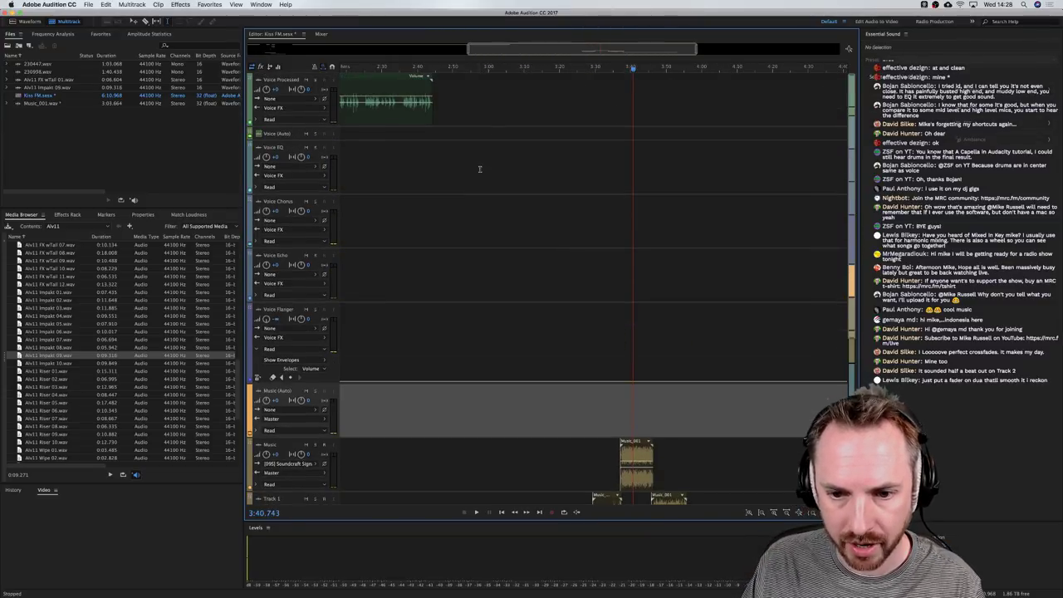
left_click(383, 106)
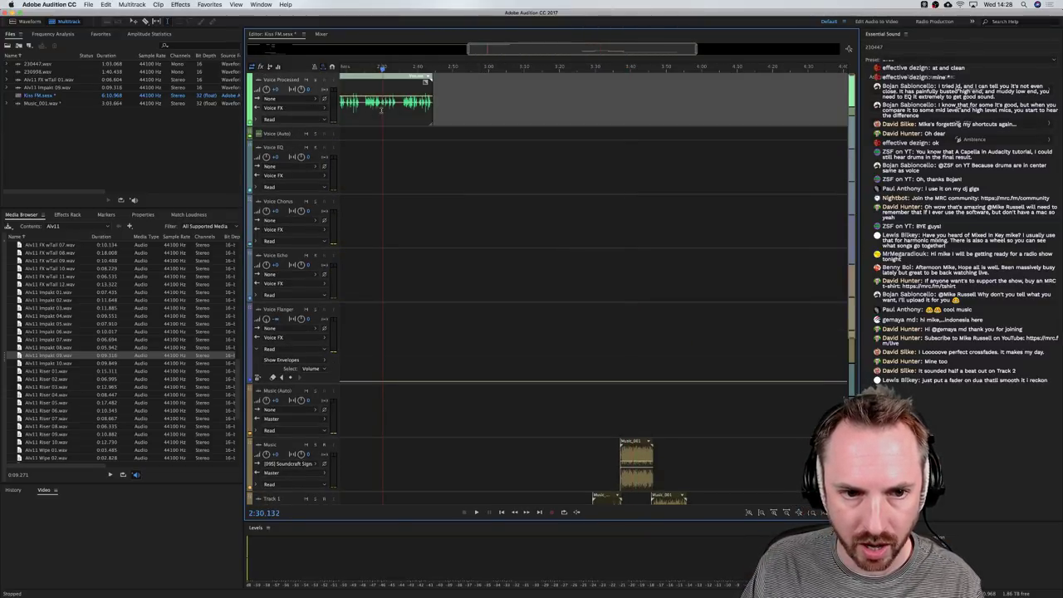
key("space")
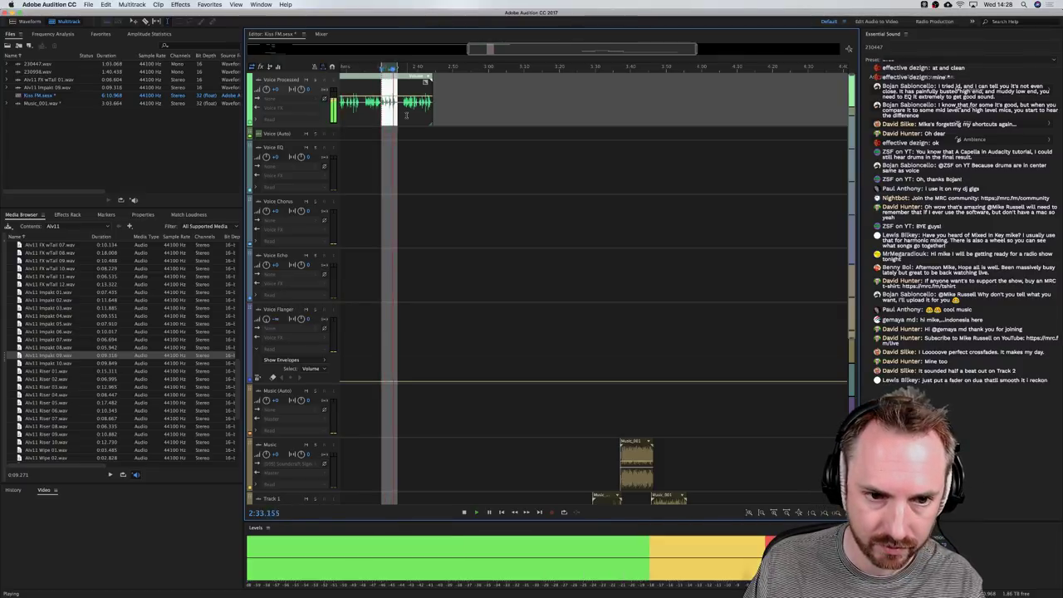
key("space")
Paste the copied voice phrase onto the Voice Echo track and shift it to start at about 3:27.9, above the Track 1 intro
left_click(574, 109)
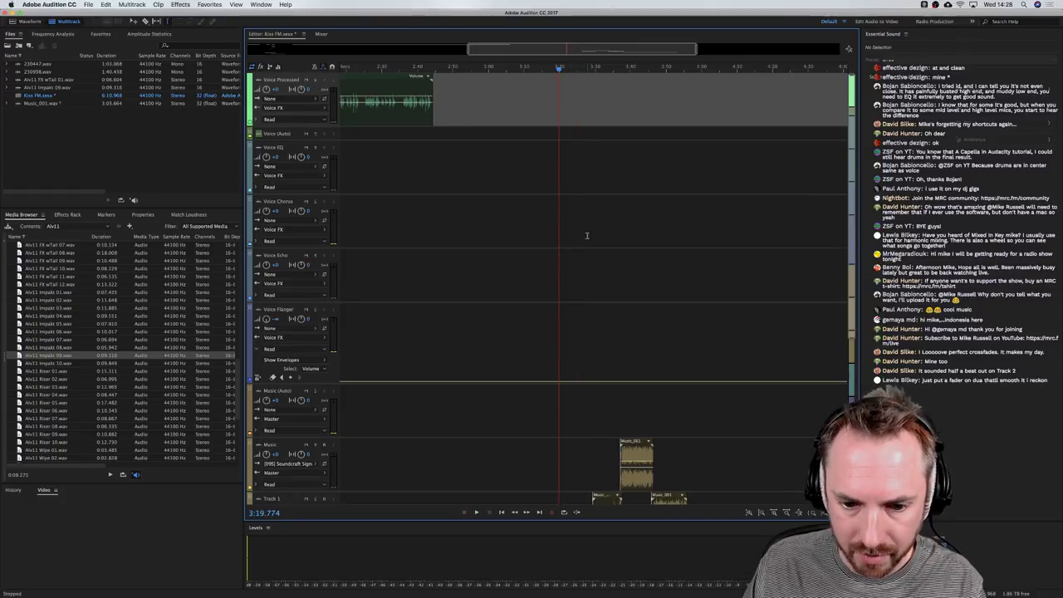
scroll(587, 236, "down", 5)
left_click(559, 157)
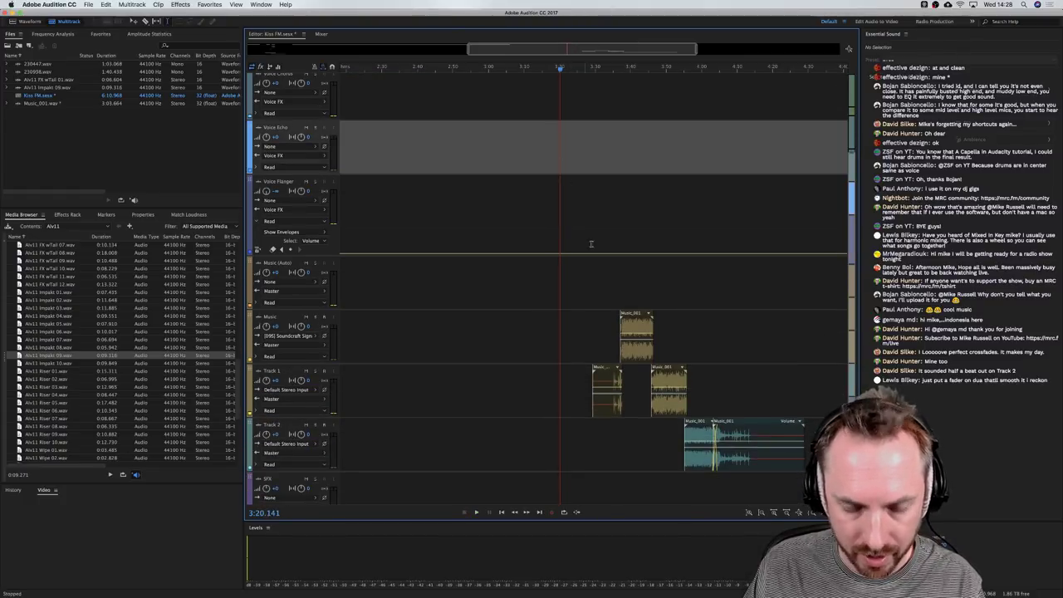
key("ctrl+v")
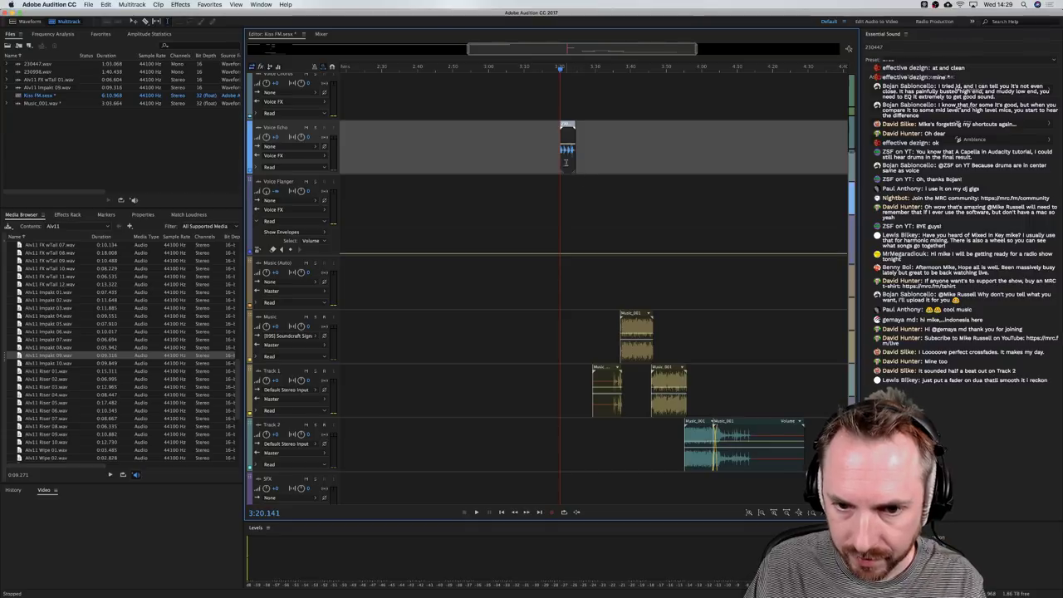
left_click_drag(565, 162, 594, 166)
Play the Music clip's first beat at about 3:37.6 and extend the time selection to about 3:38.8 to gauge the beat length
left_click(601, 314)
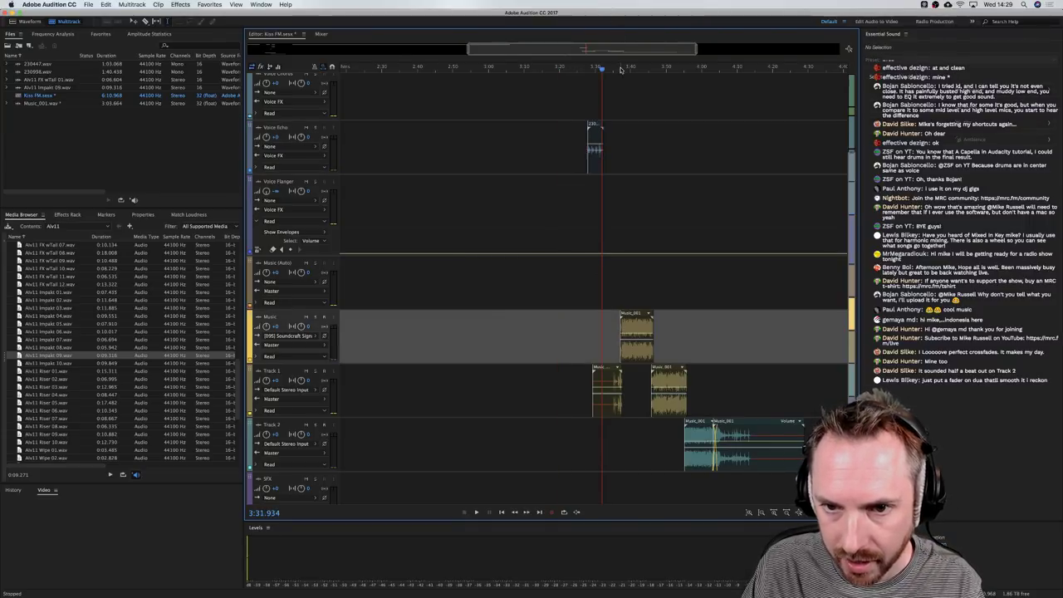
scroll(621, 70, "up", 5)
left_click(629, 304)
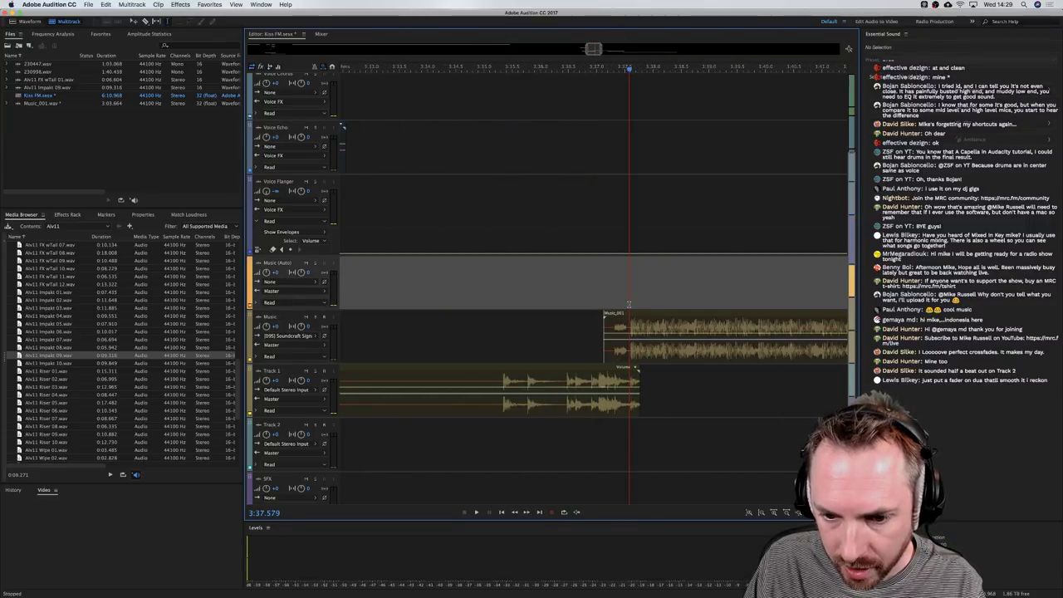
left_click_drag(629, 304, 662, 302)
key("space")
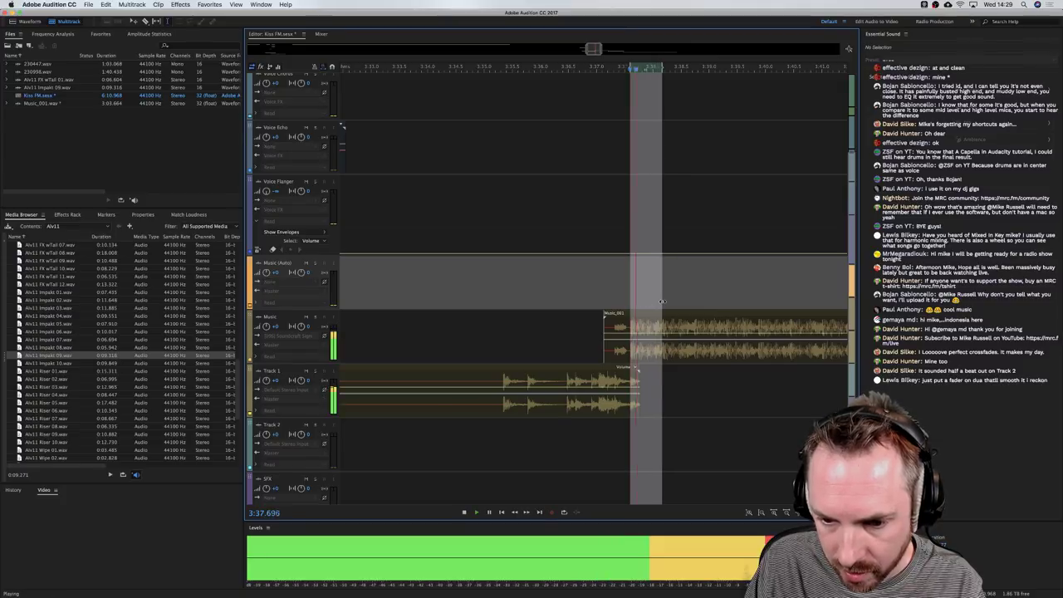
key("space")
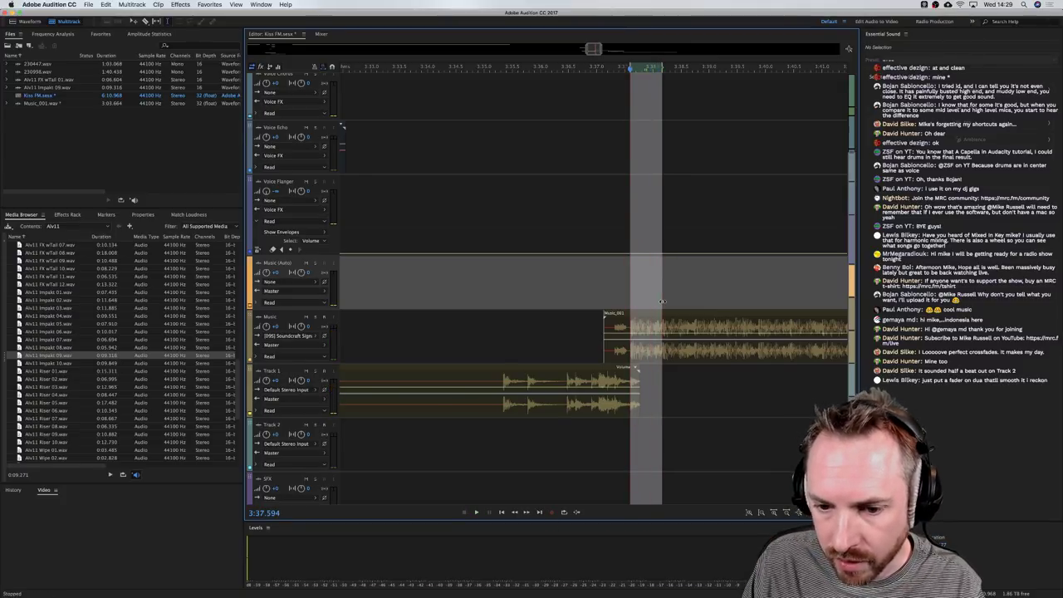
left_click_drag(662, 302, 695, 303)
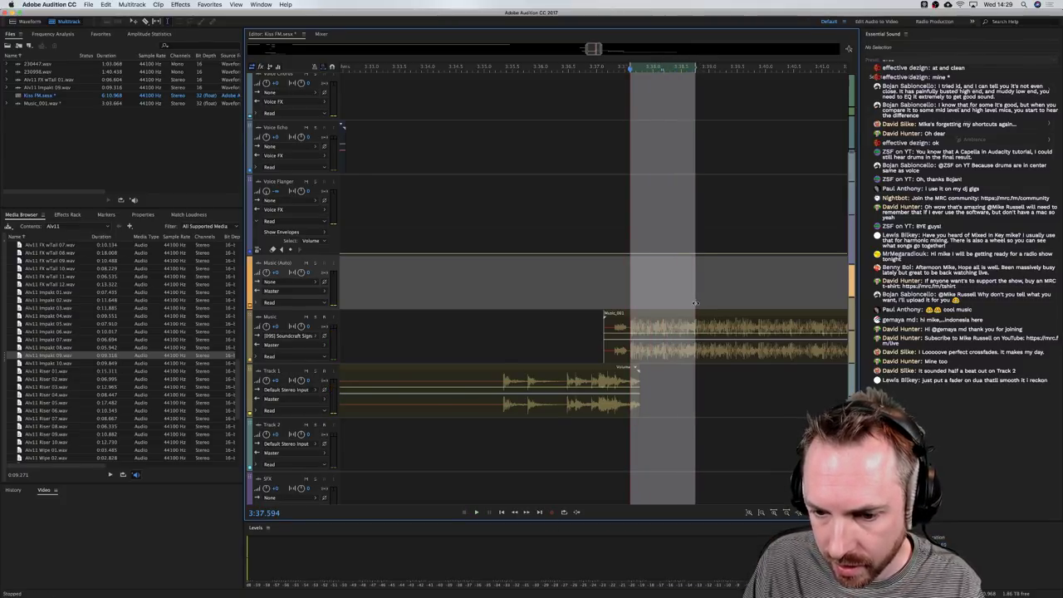
Set the Voice Echo track's Echo effect to 577 ms left and 1139 ms right delay time, and close the effect window
scroll(694, 304, "left", 5)
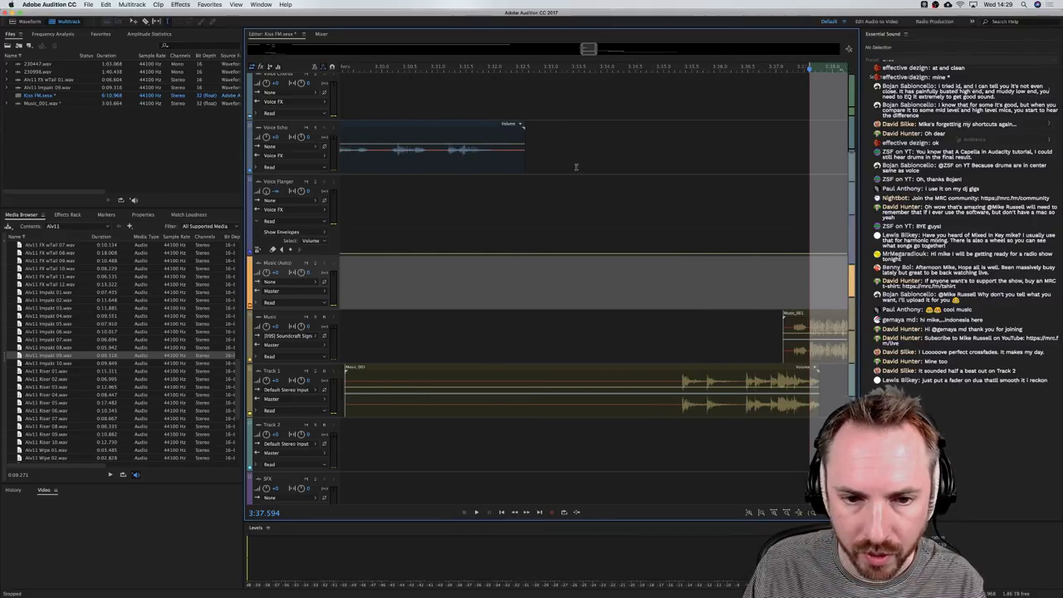
left_click(555, 163)
left_click(44, 214)
left_click(63, 214)
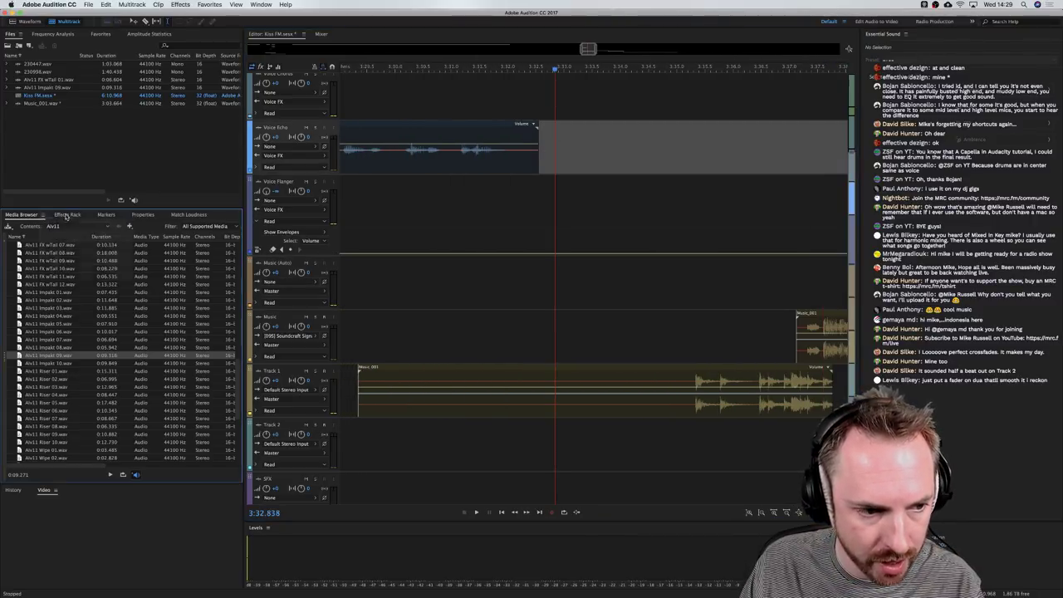
left_click(53, 259)
double_click(54, 259)
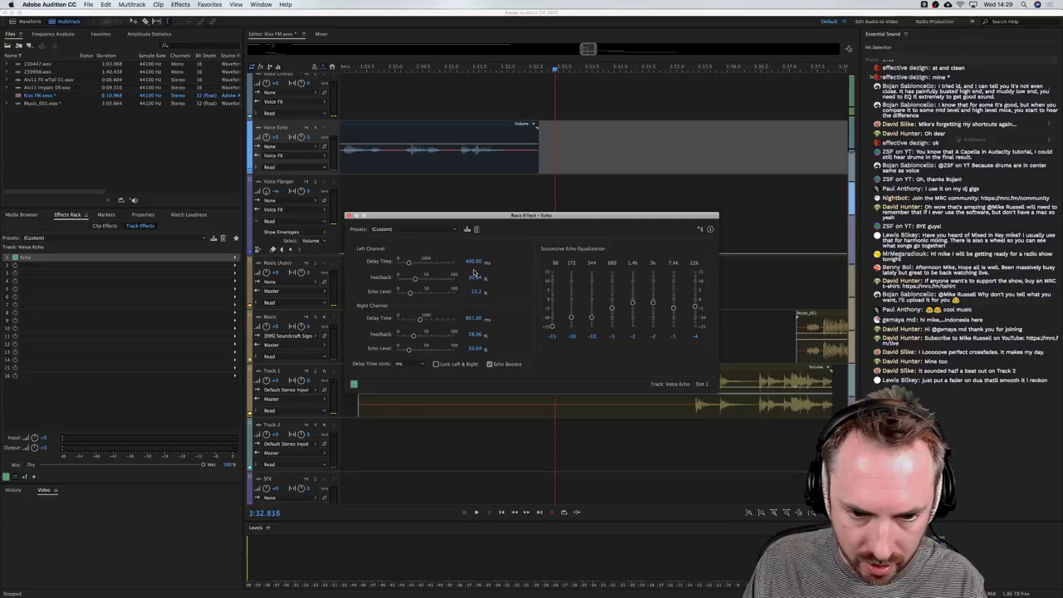
type("577")
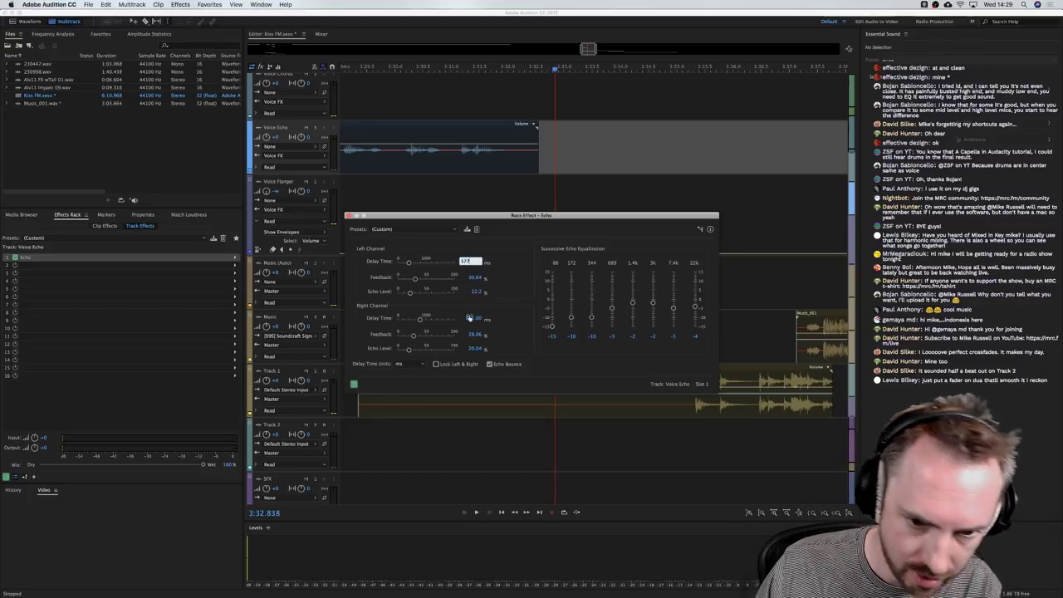
left_click(476, 319)
type("1139")
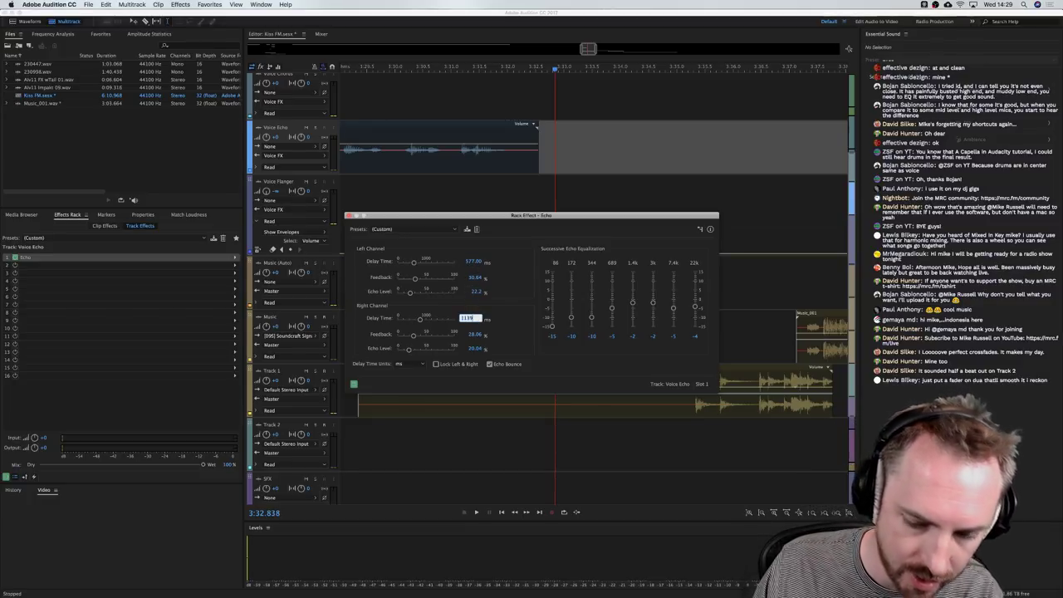
key("Return")
left_click(451, 184)
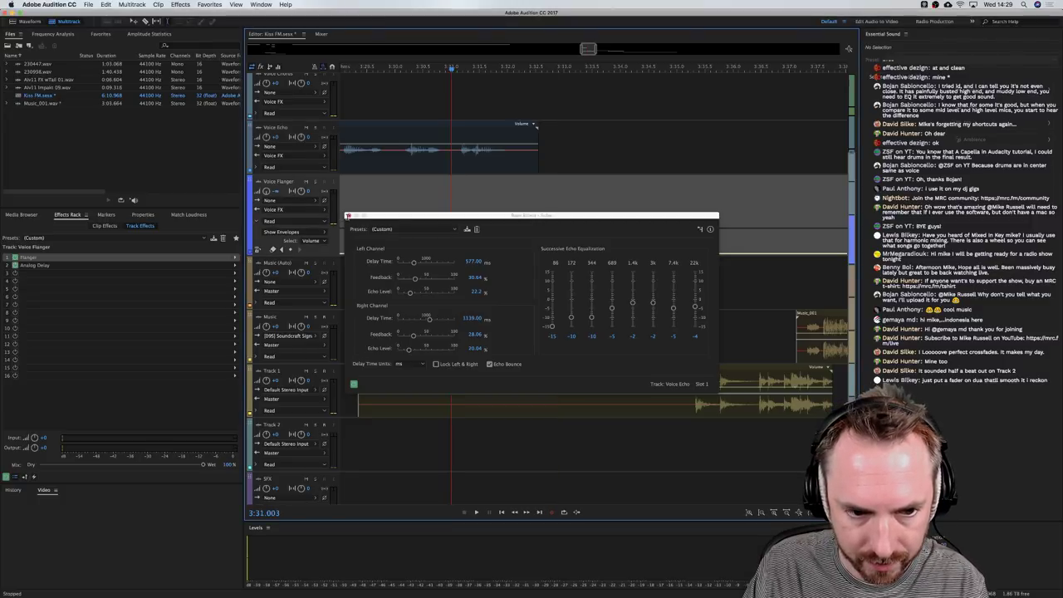
left_click(348, 216)
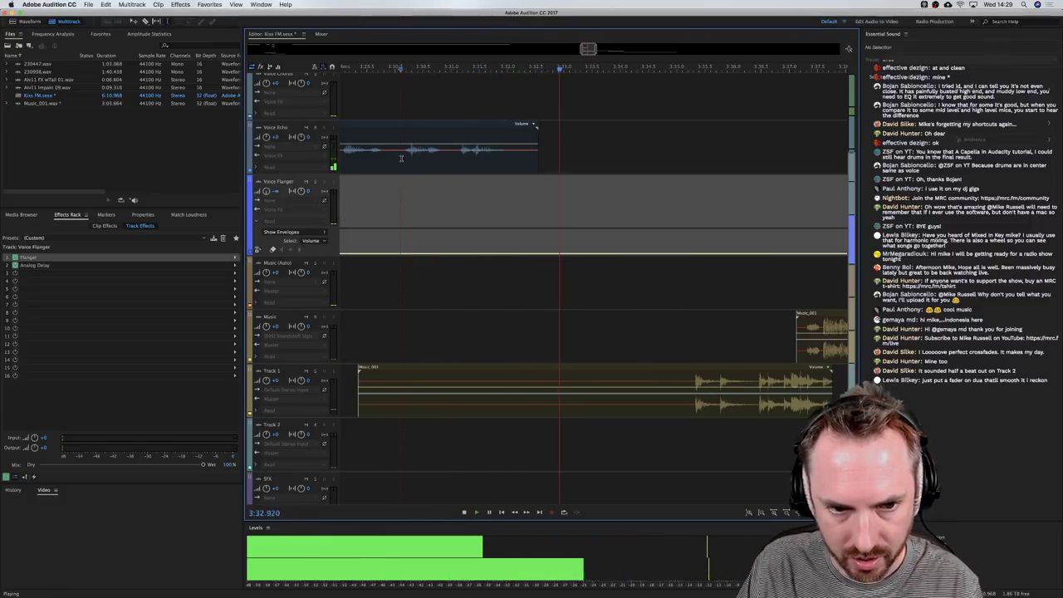
Split the Voice Echo clip at about 3:30.0 and move its second part to start at about 3:35.1
key("space")
key("super+k")
left_click(402, 200)
left_click_drag(427, 169, 709, 169)
left_click(687, 200)
Nudge the moved Voice Echo part to start at about 3:35.2, aligning its first word with the Track 1 hit
scroll(703, 73, "up", 5)
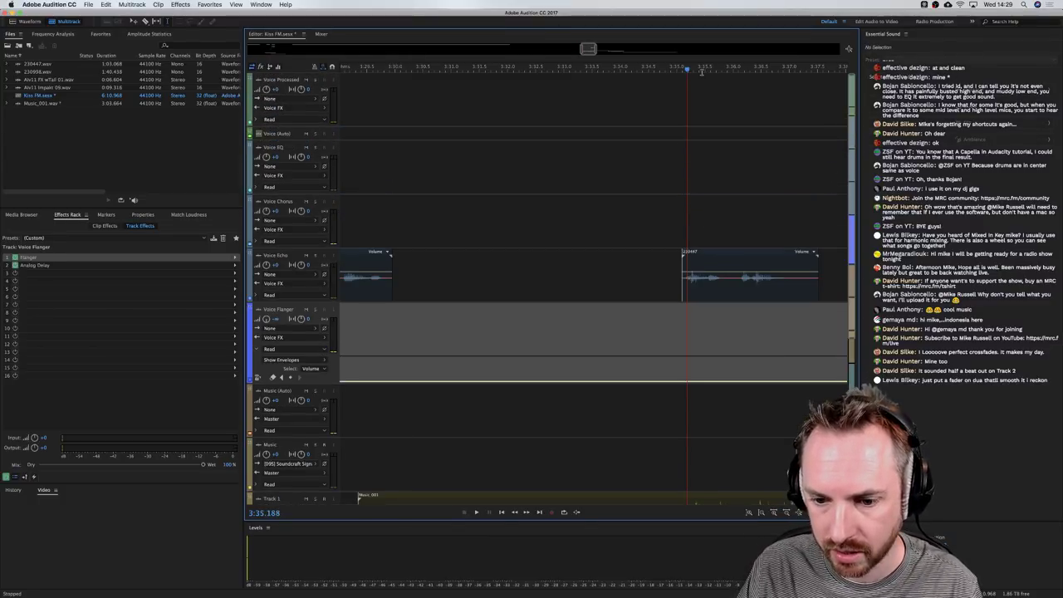
scroll(704, 147, "down", 7)
scroll(691, 73, "up", 5)
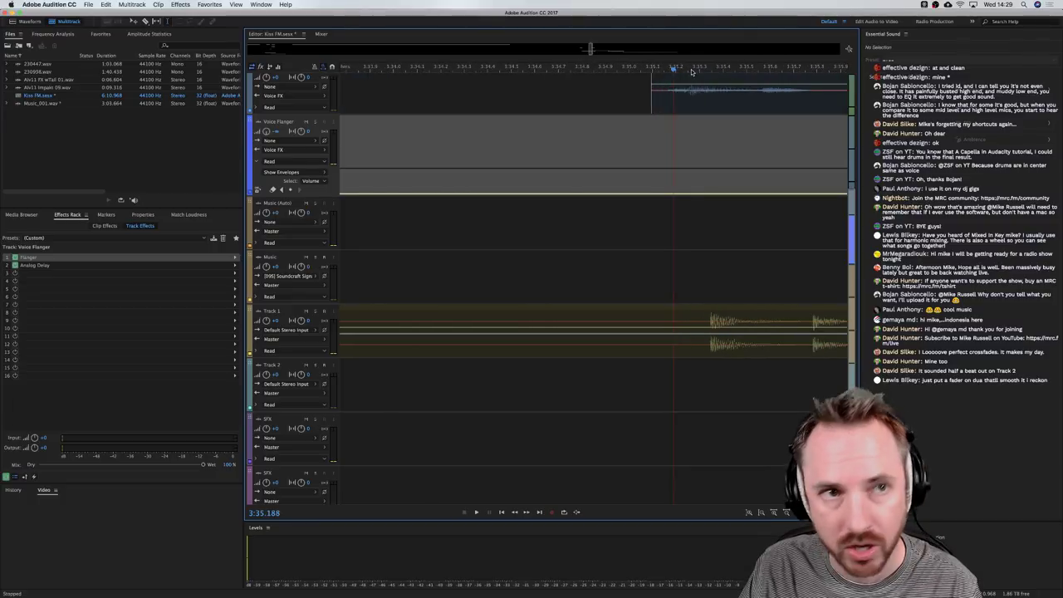
left_click(709, 256)
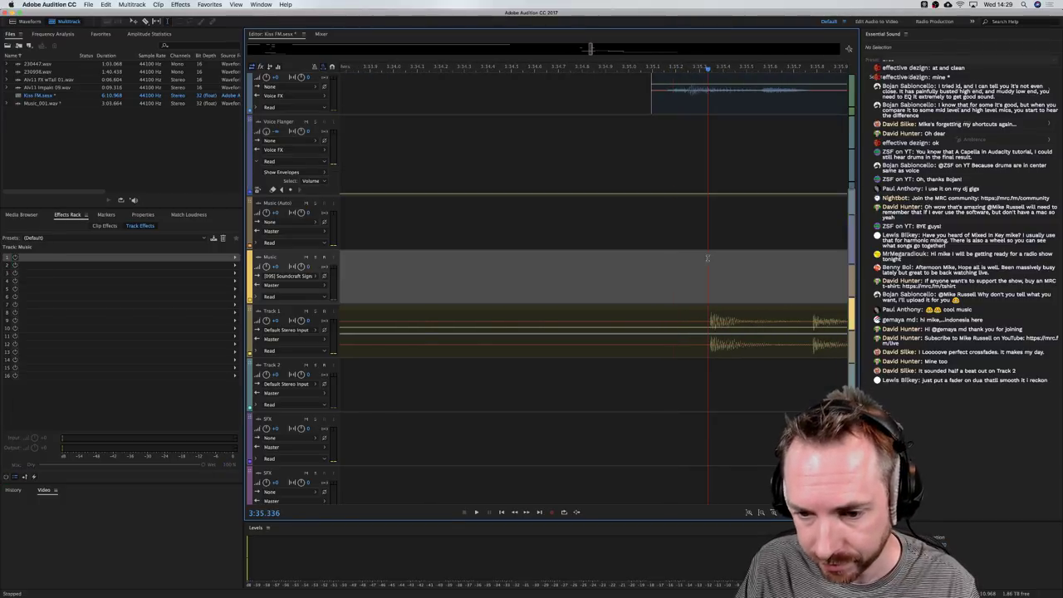
left_click_drag(706, 95, 736, 107)
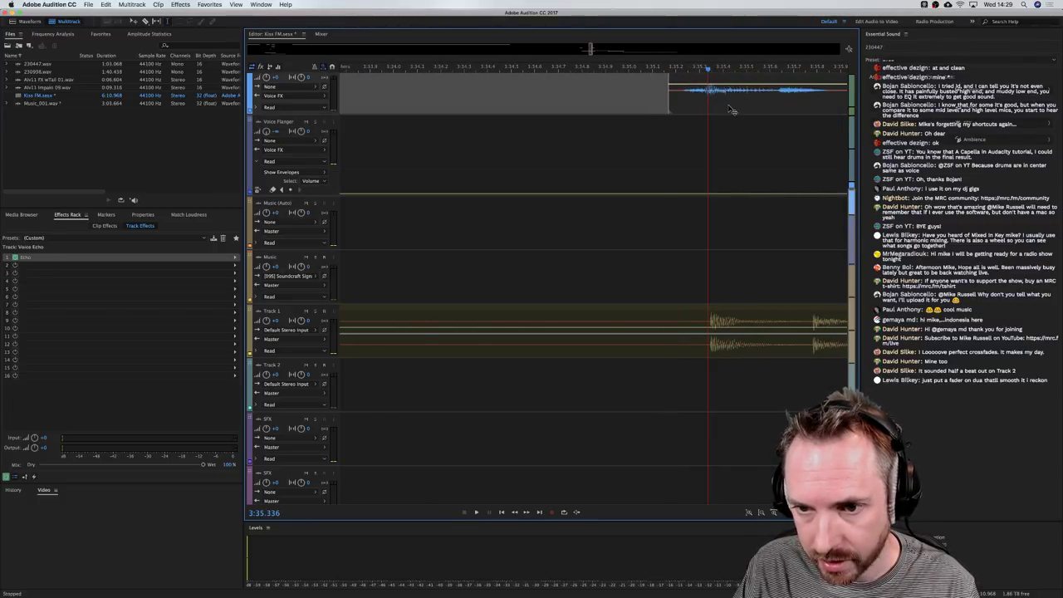
left_click(677, 130)
Audition the aligned voice phrase and delete the section between its words from about 3:36.0 to 3:36.2
key("space")
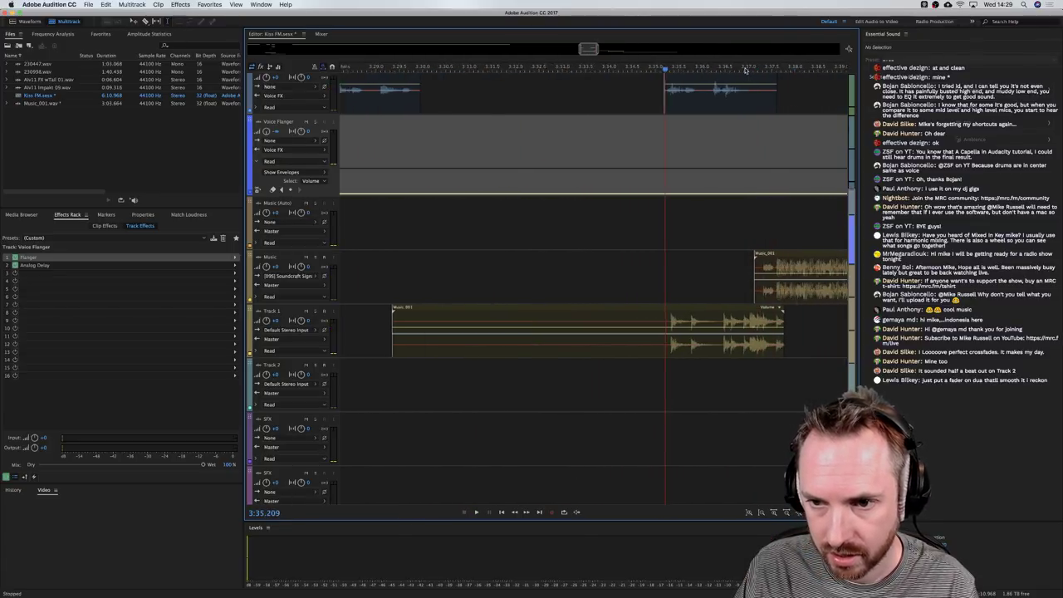
key("space")
key("space")
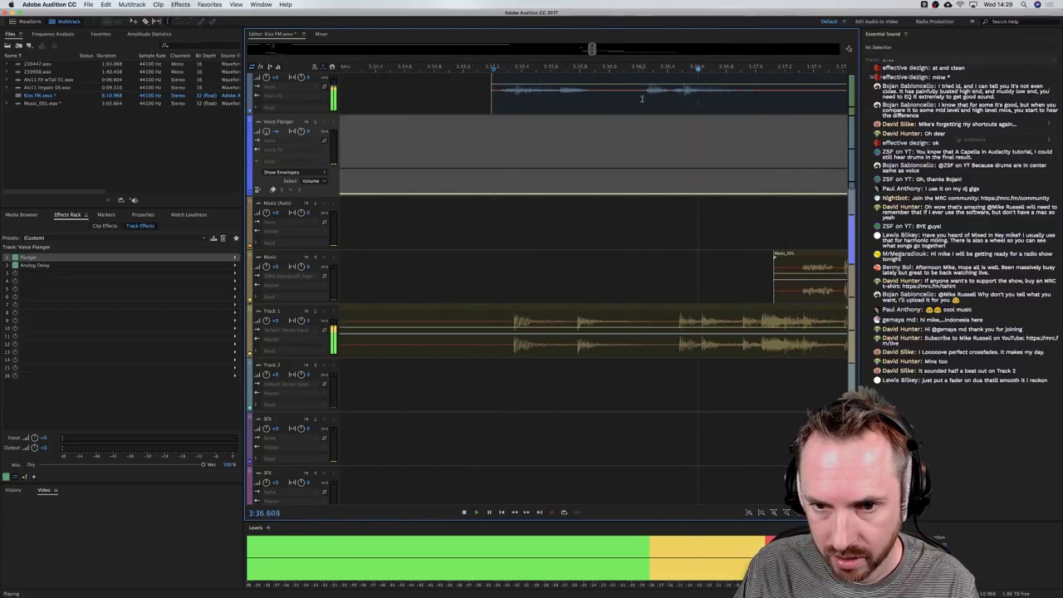
key("space")
left_click_drag(642, 99, 610, 103)
key("Delete")
Audition the cut voice and try shifting its last piece to start at about 3:36.4
left_click(492, 135)
key("space")
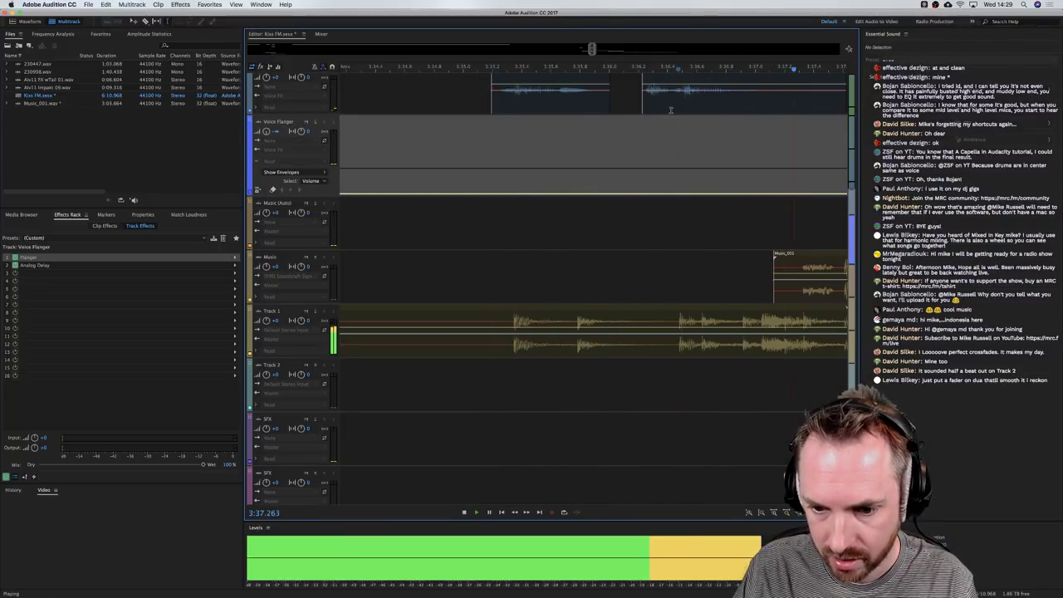
key("space")
left_click_drag(672, 99, 690, 99)
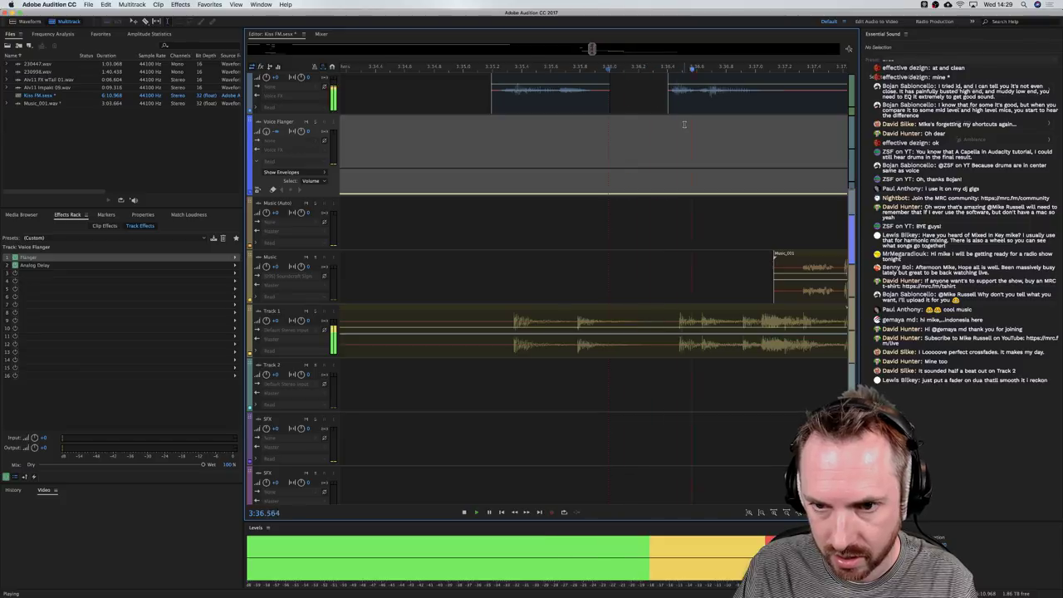
key("space")
key("space")
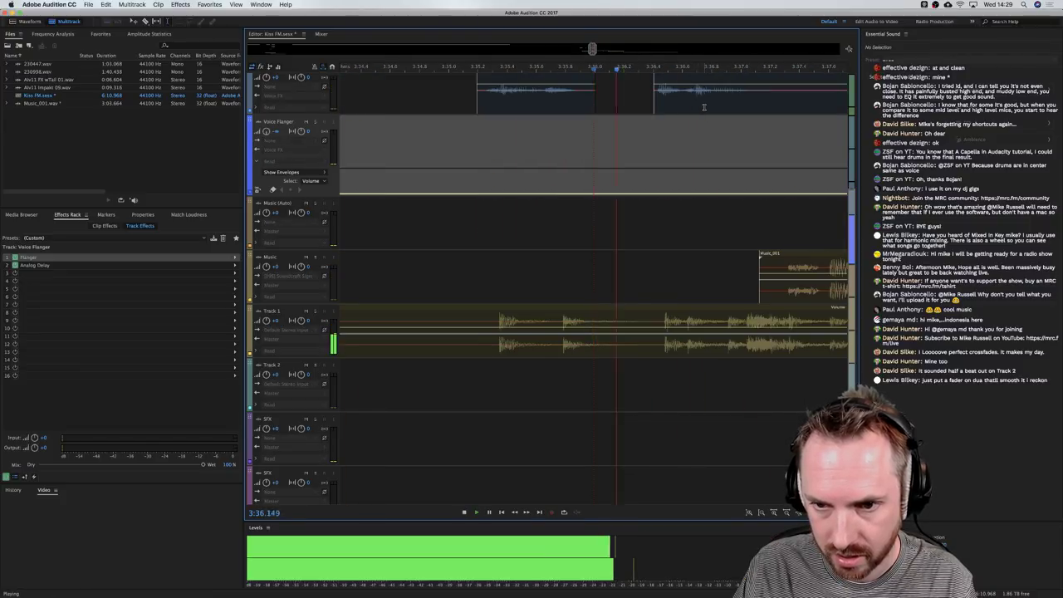
key("space")
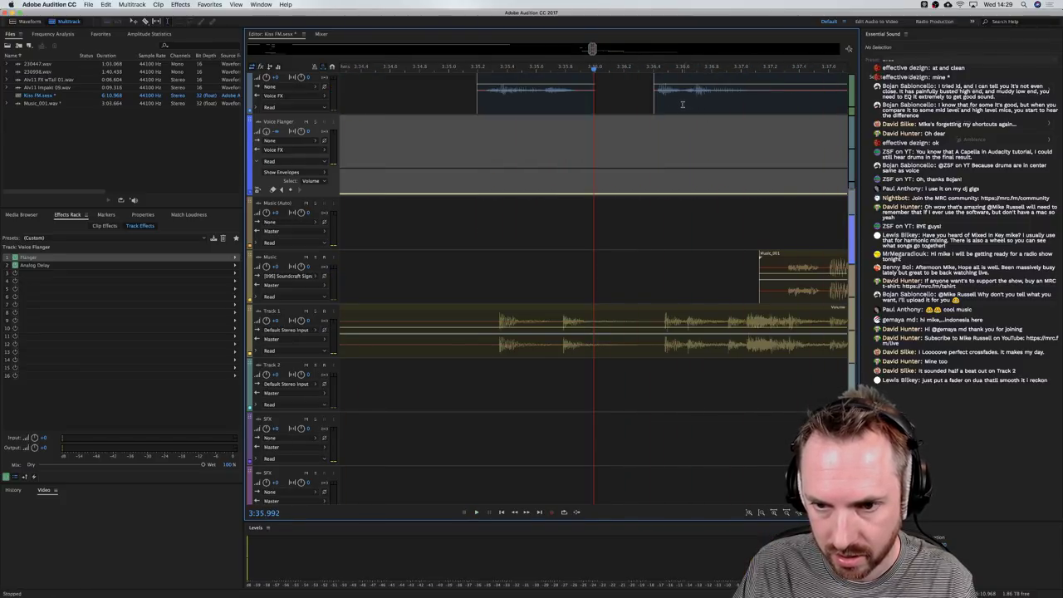
Move the last Voice Echo piece to start at about 3:36.2 and audition the phrase into the Music clip
left_click_drag(684, 105, 655, 106)
key("space")
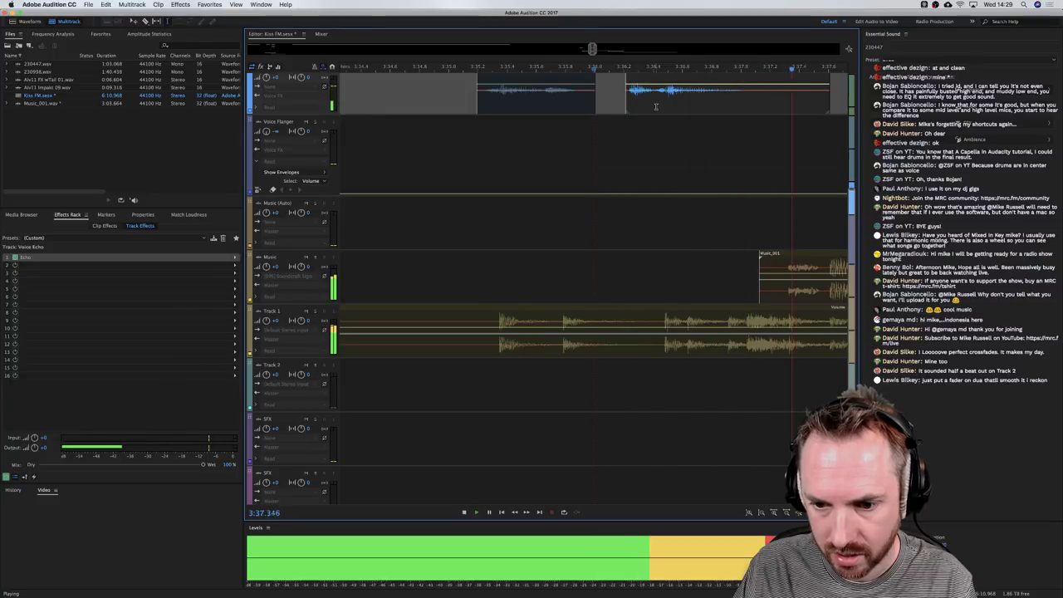
key("space")
left_click(488, 130)
key("space")
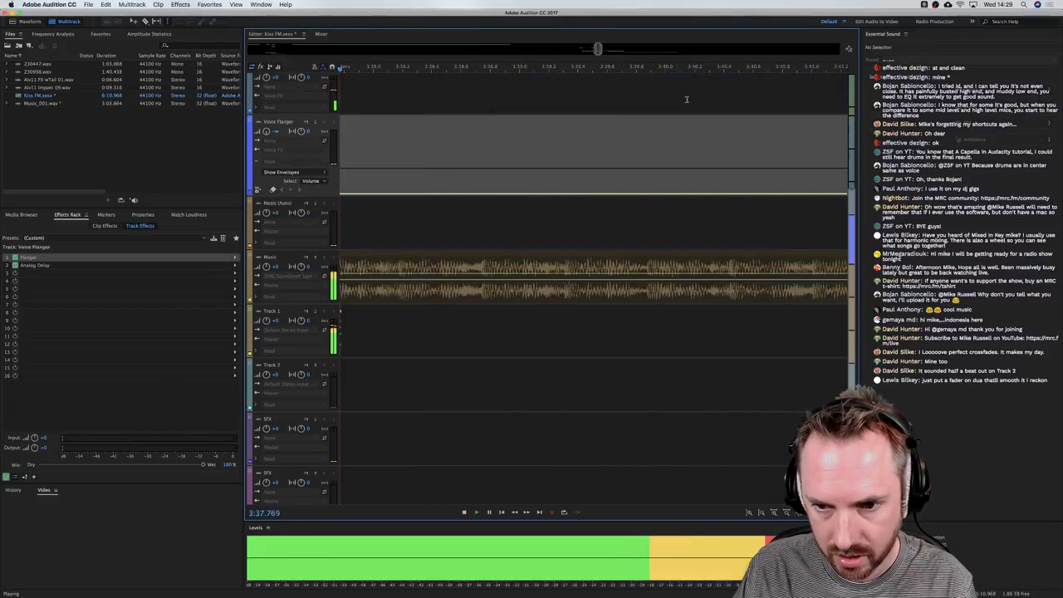
key("space")
key("space")
scroll(712, 69, "down", 3)
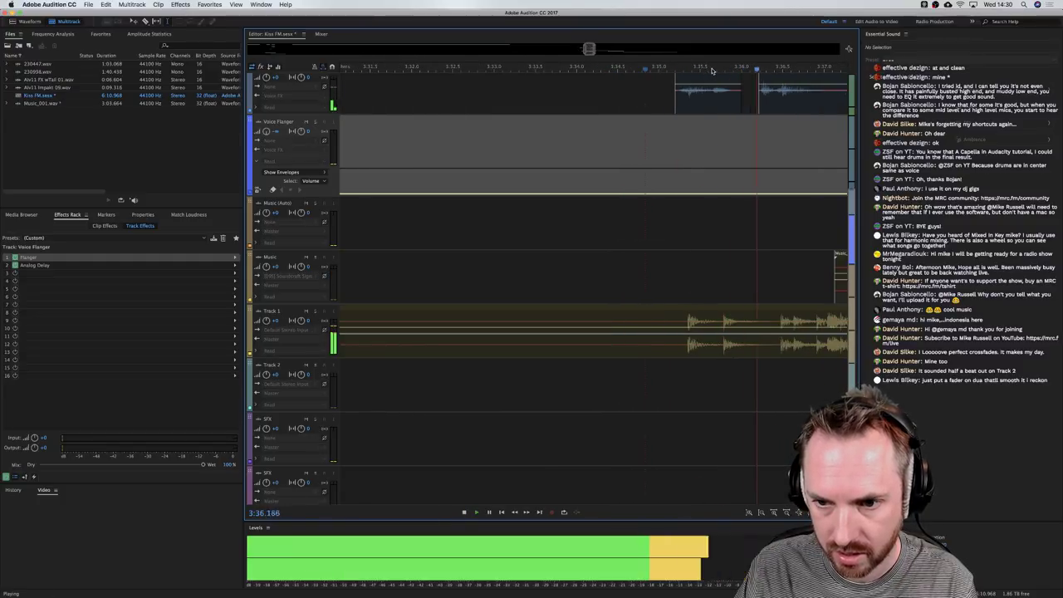
scroll(712, 69, "right", 3)
scroll(712, 70, "down", 2)
key("space")
scroll(672, 123, "up", 3)
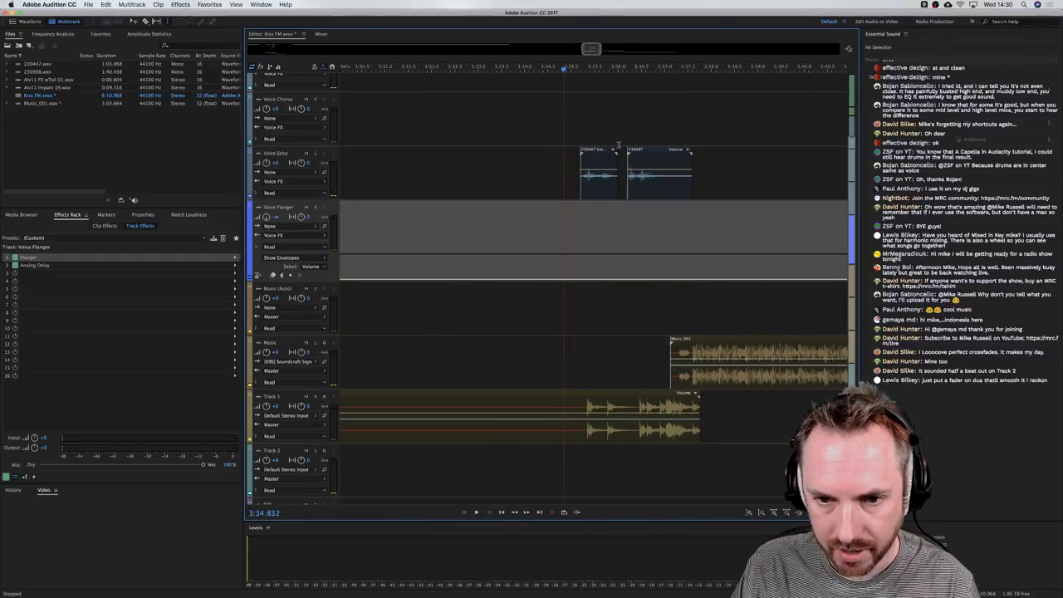
left_click_drag(599, 192, 646, 192)
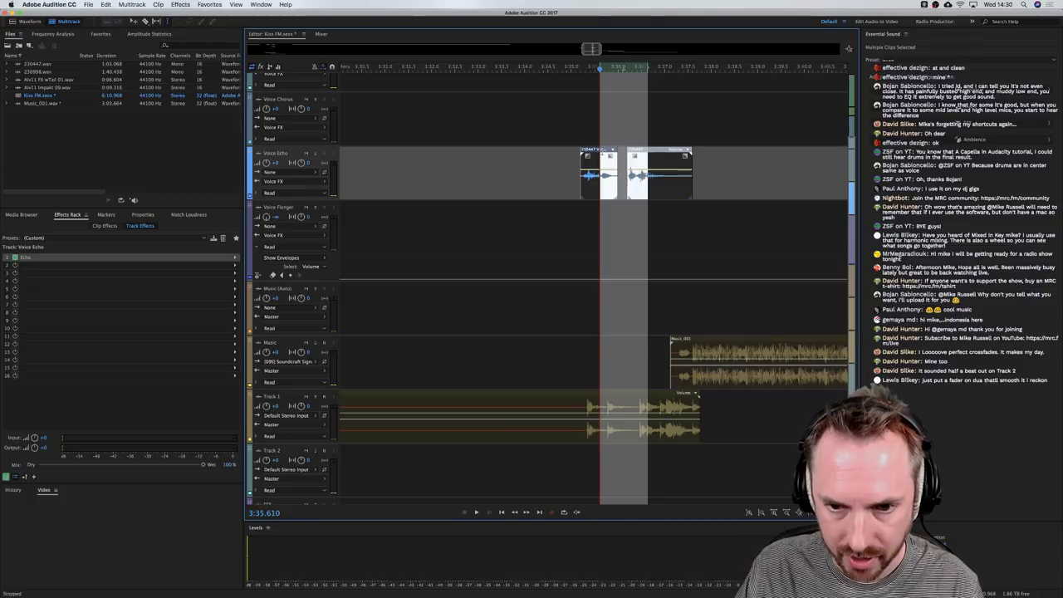
left_click_drag(601, 156, 598, 120)
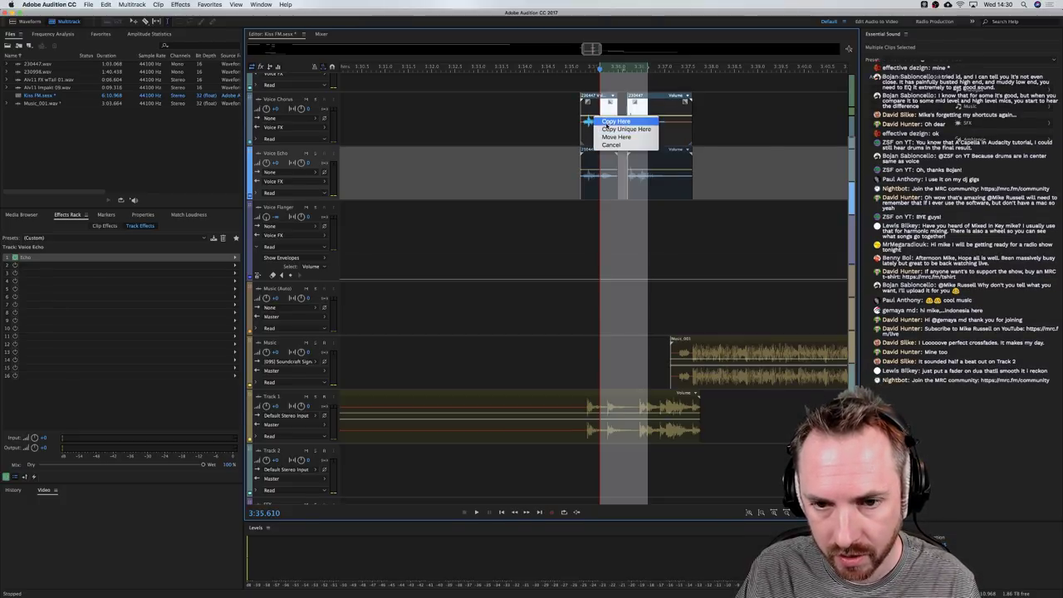
left_click(722, 176)
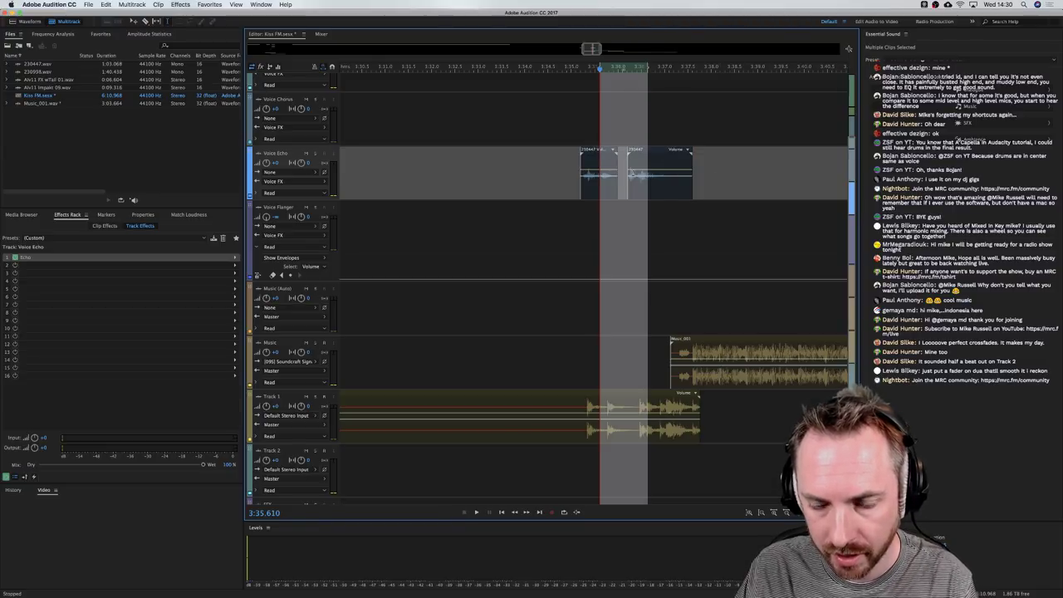
Copy both Voice Echo pieces from about 3:35.2 and 3:36.2 onto the Voice Processed track at the same times
left_click(594, 189)
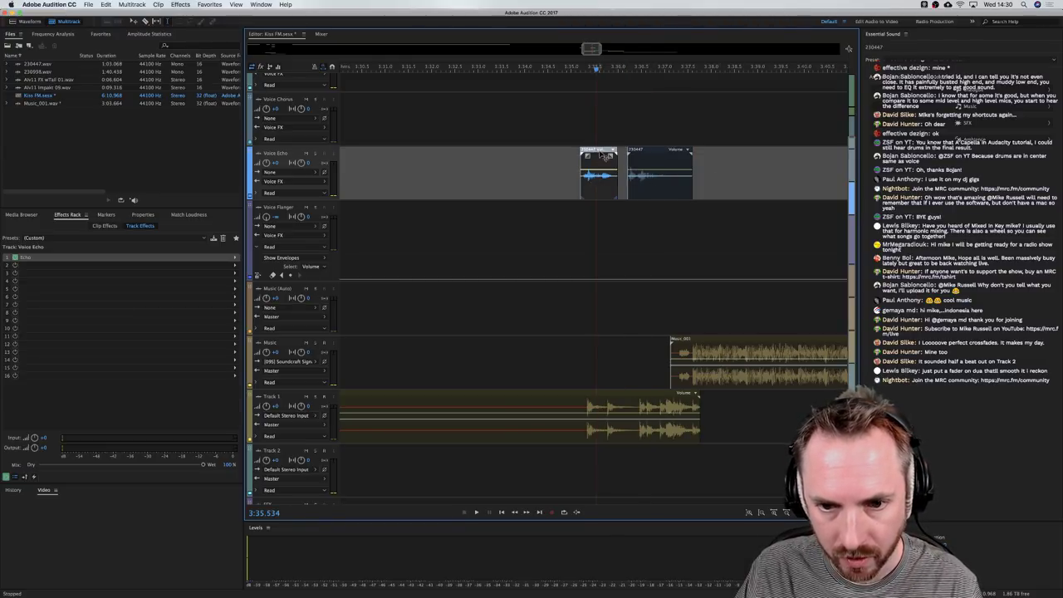
left_click_drag(601, 155, 607, 23)
right_click(607, 28)
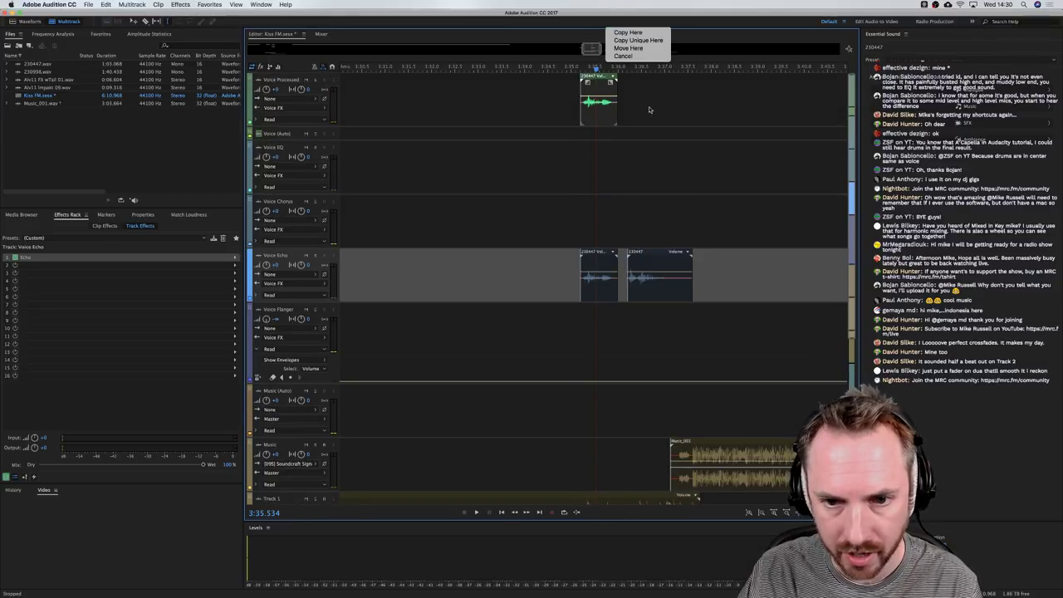
left_click(626, 32)
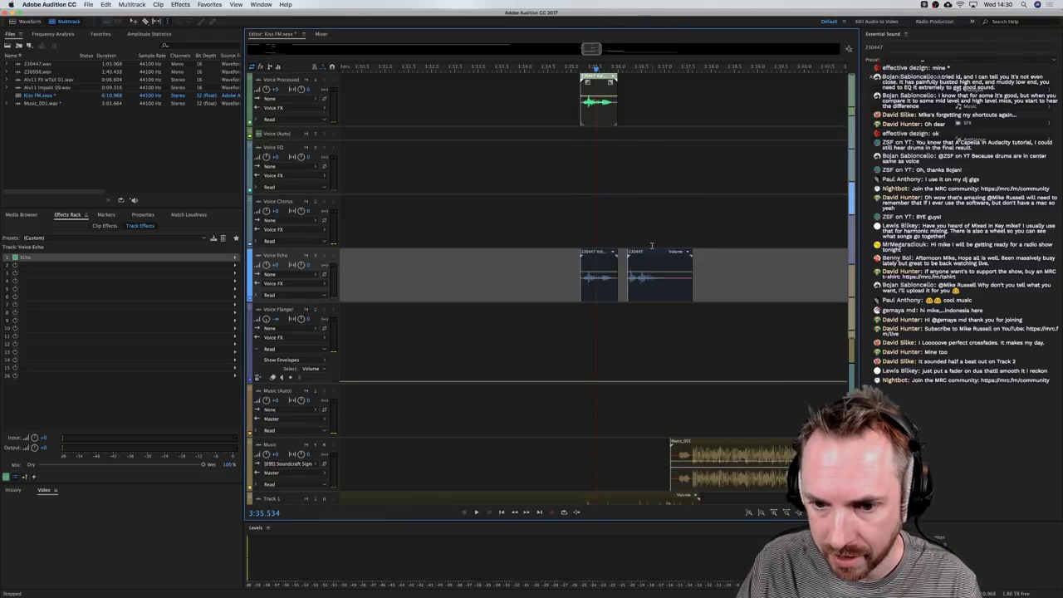
left_click_drag(652, 248, 651, 92)
left_click(669, 96)
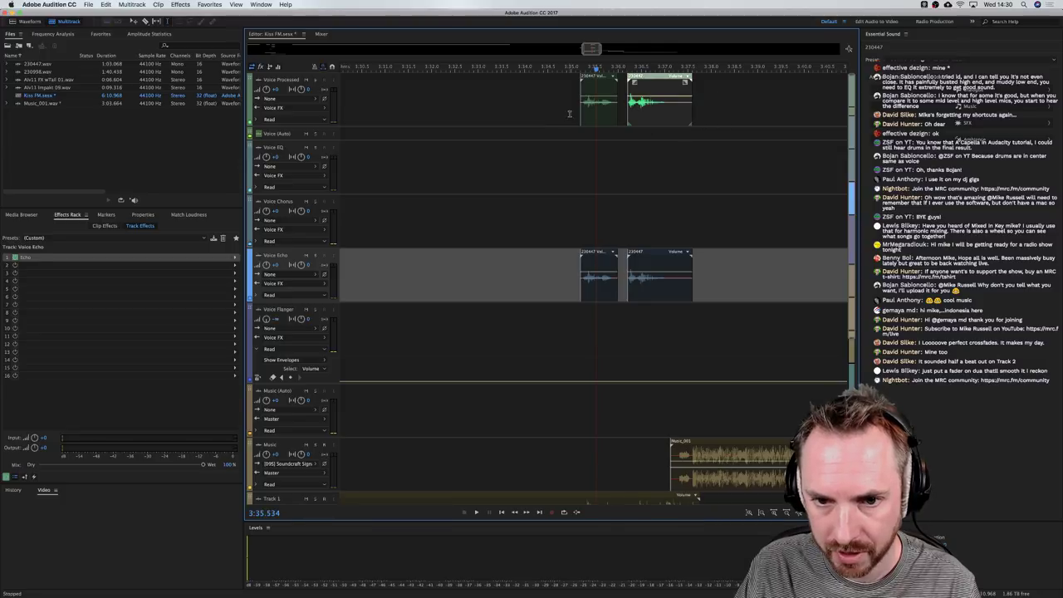
Select the two copied Voice Processed clips and bounce them to a new track with Selected Clips Only
left_click_drag(574, 112, 732, 111)
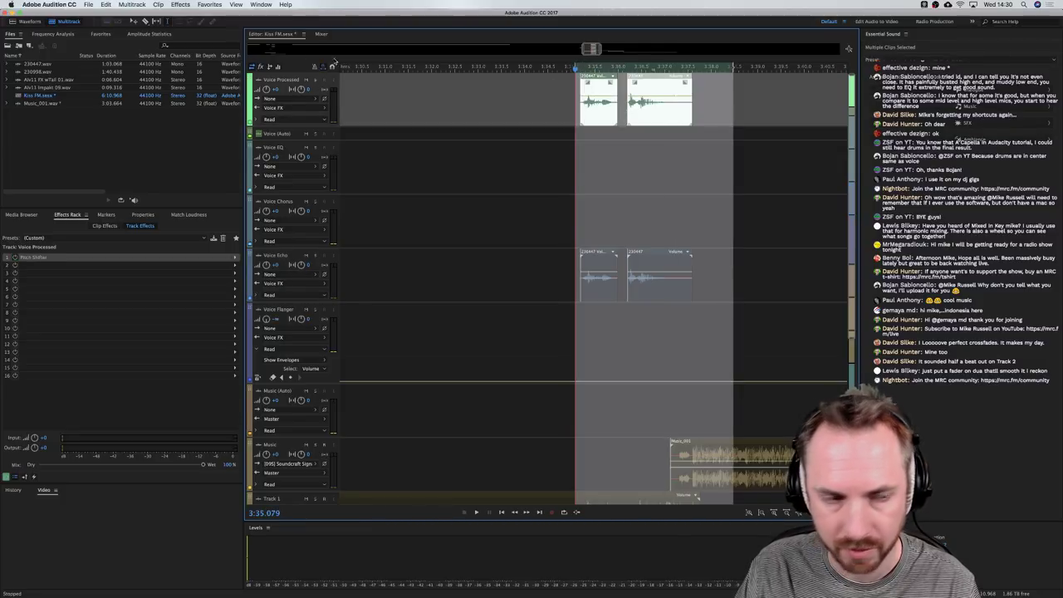
left_click(133, 4)
mouse_move(176, 54)
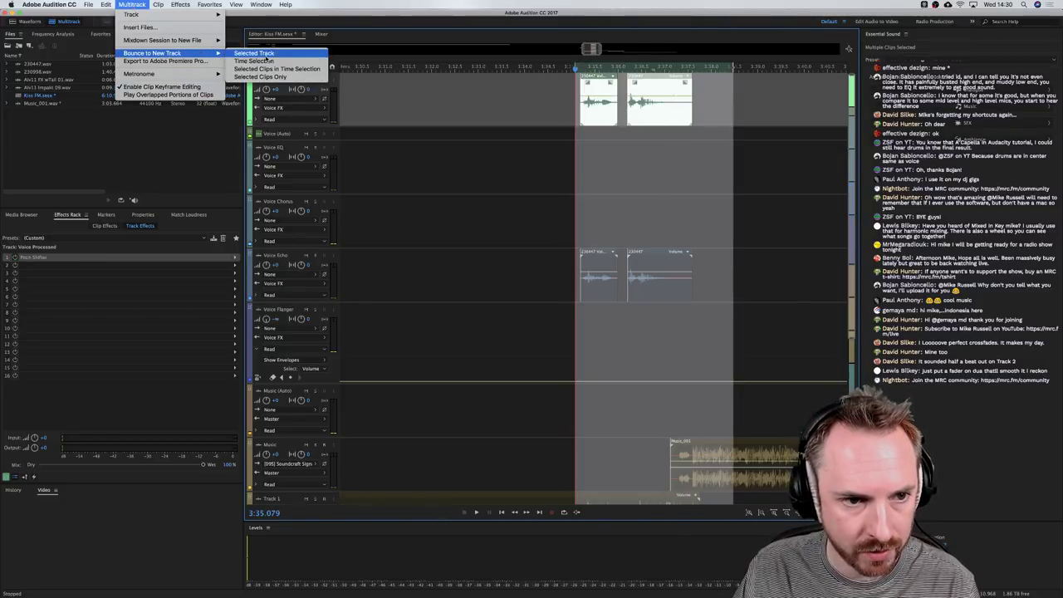
left_click(274, 69)
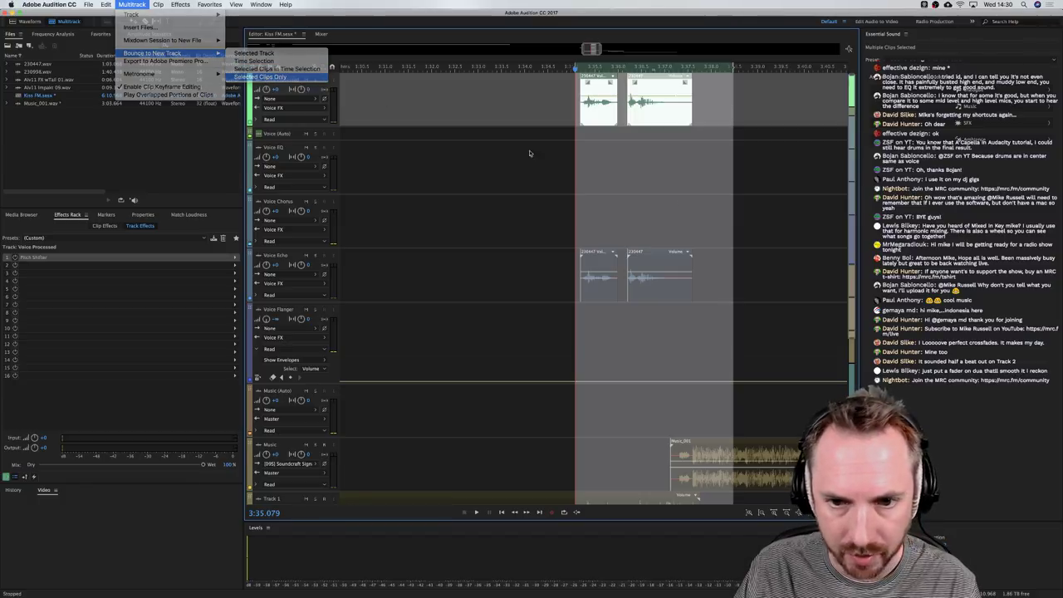
Open the bounced clip in the waveform editor, audition it and normalize the whole file to -0.1 dB
double_click(623, 143)
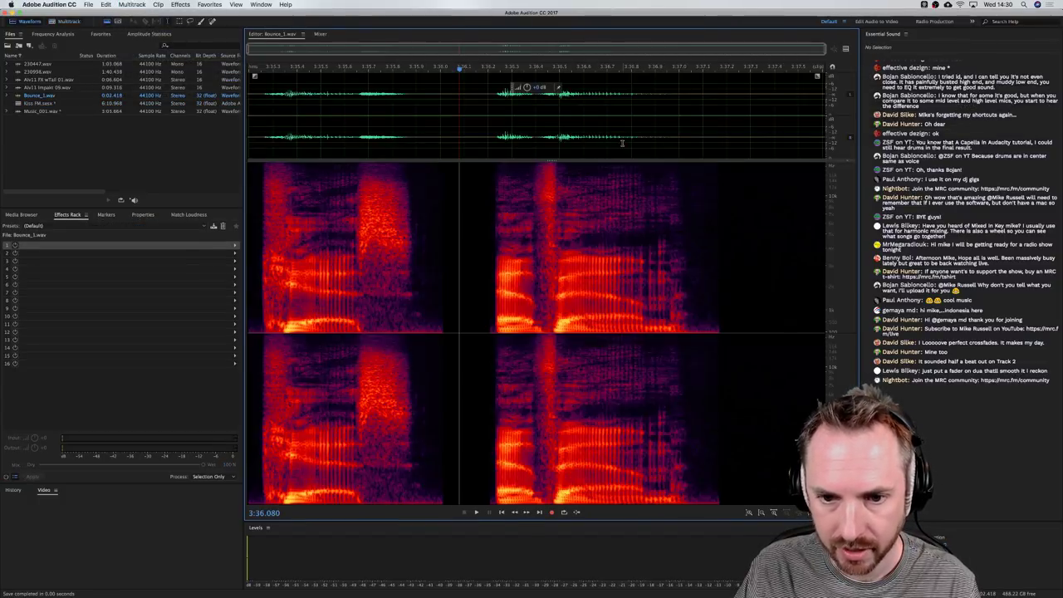
key("space")
key("space")
key("ctrl+a")
left_click(210, 4)
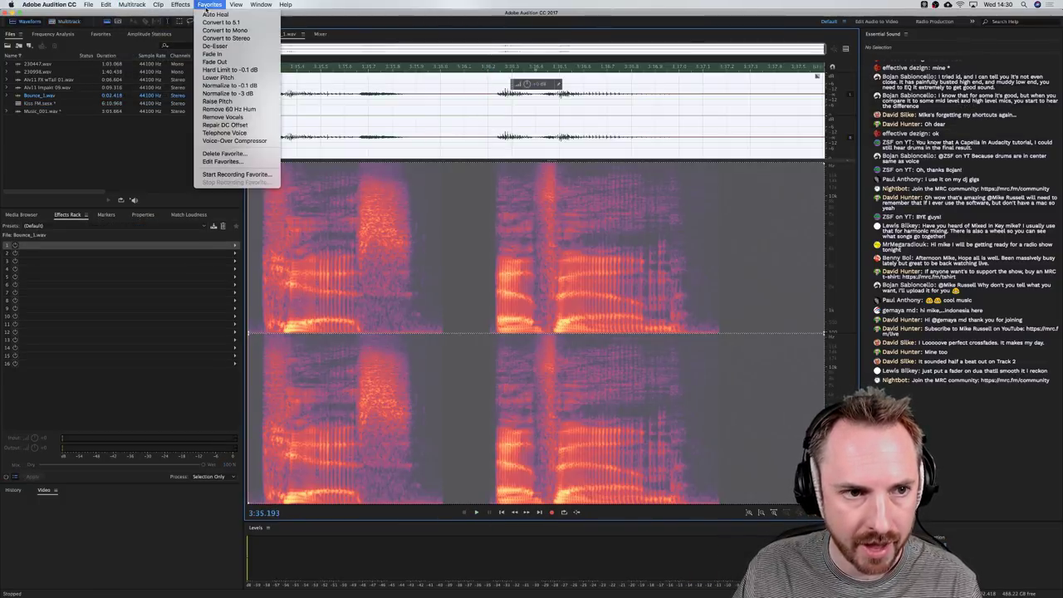
left_click(231, 85)
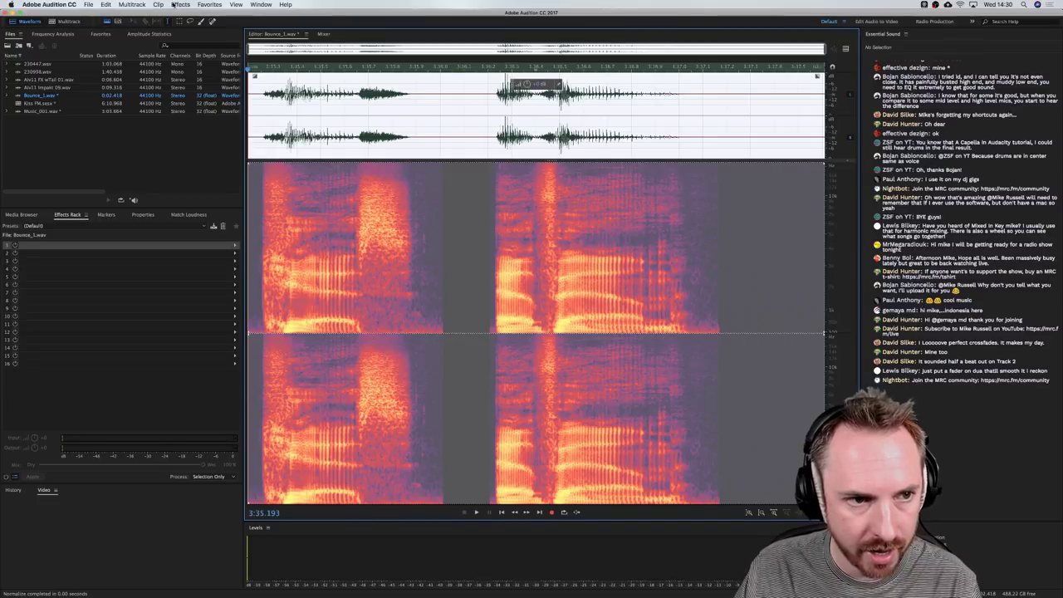
Load the WavesTune Lite Stereo VST 3 effect on the bounced file and play it through so the plug-in scans its pitch
left_click(175, 5)
mouse_move(266, 200)
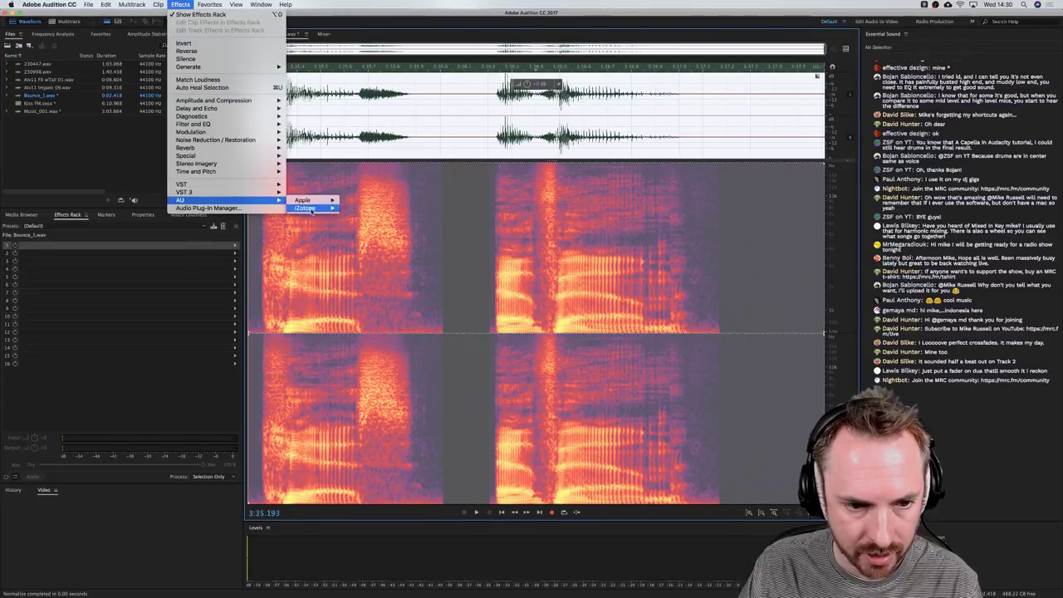
mouse_move(187, 192)
mouse_move(304, 223)
mouse_move(403, 241)
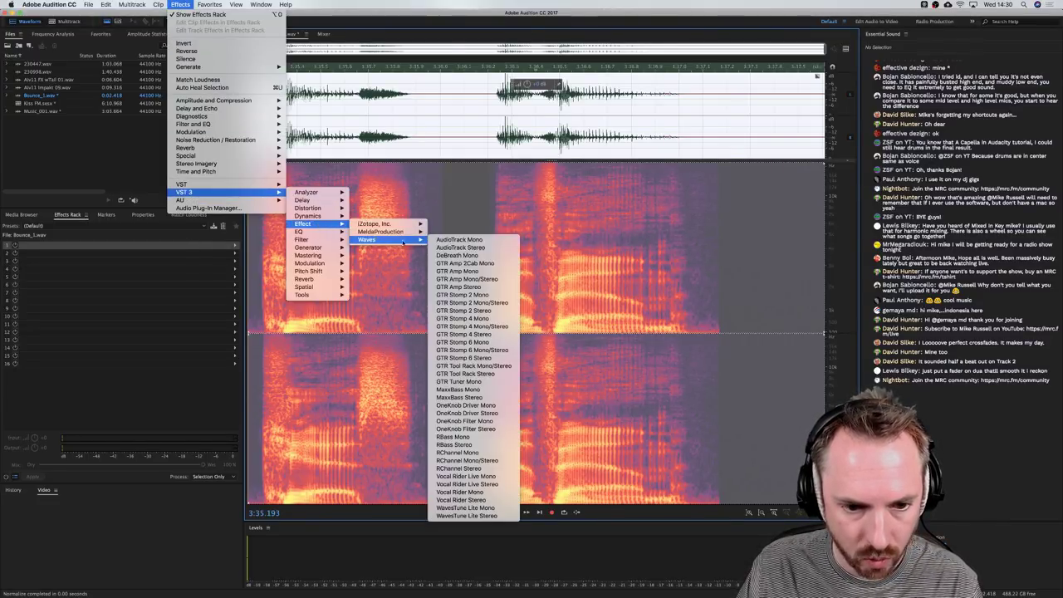
left_click(479, 515)
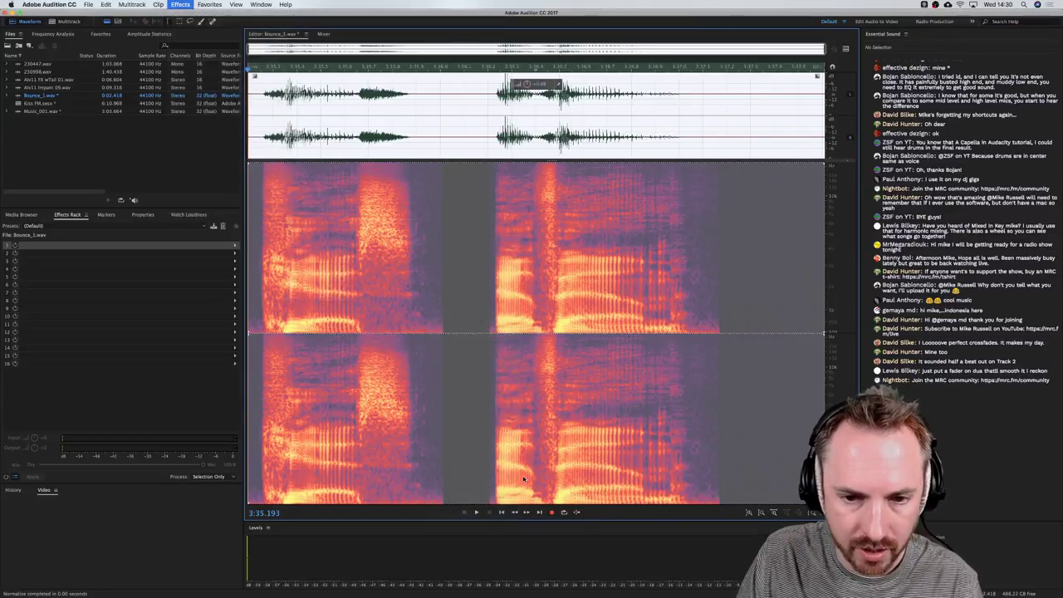
key("space")
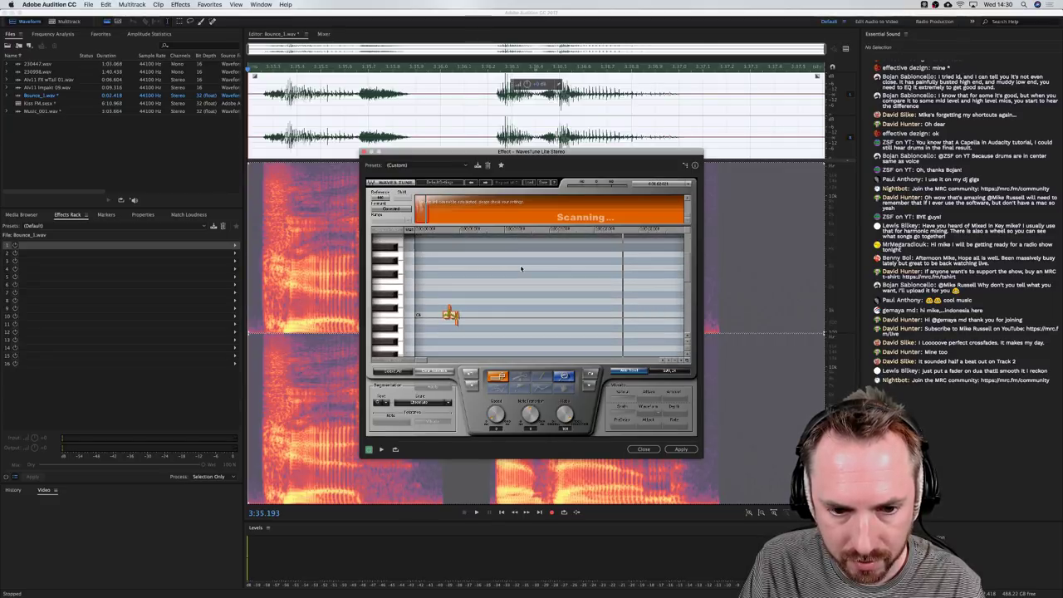
key("space")
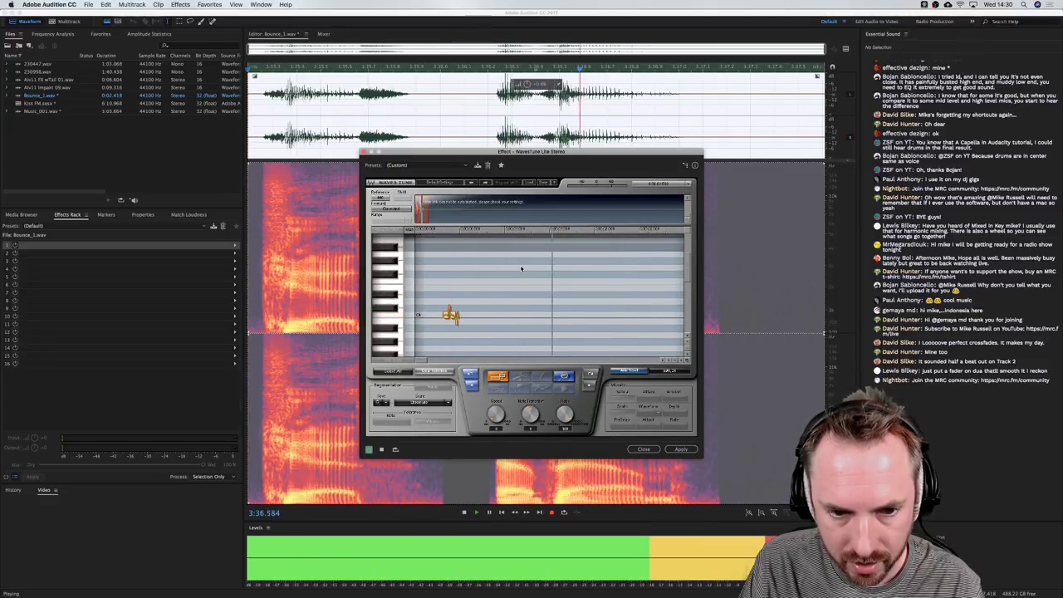
key("space")
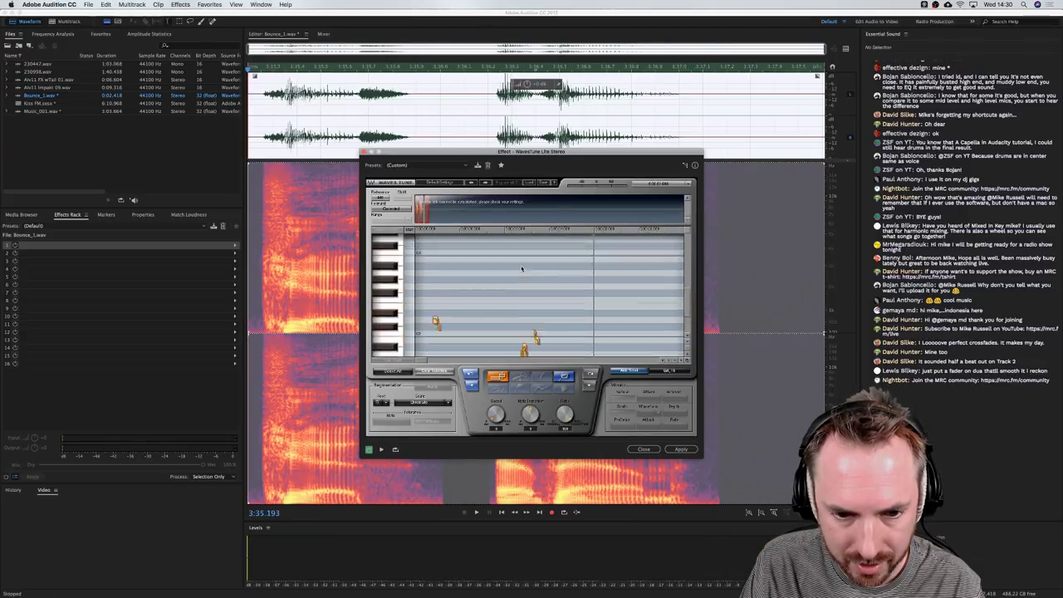
key("space")
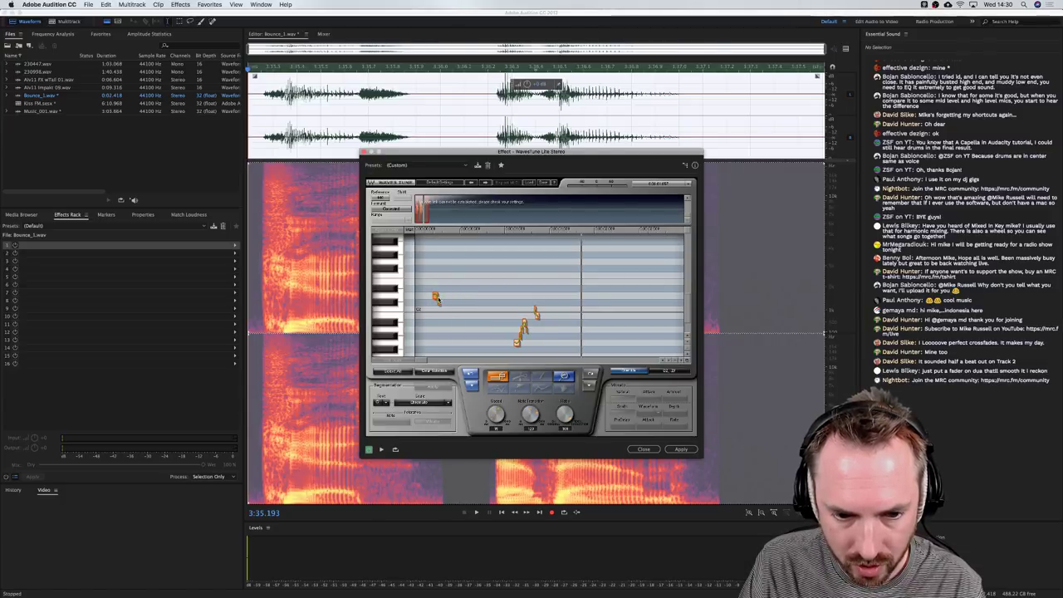
Try raising the low note of the first word in the WavesTune grid to line up with its neighbouring notes
scroll(456, 275, "up", 5)
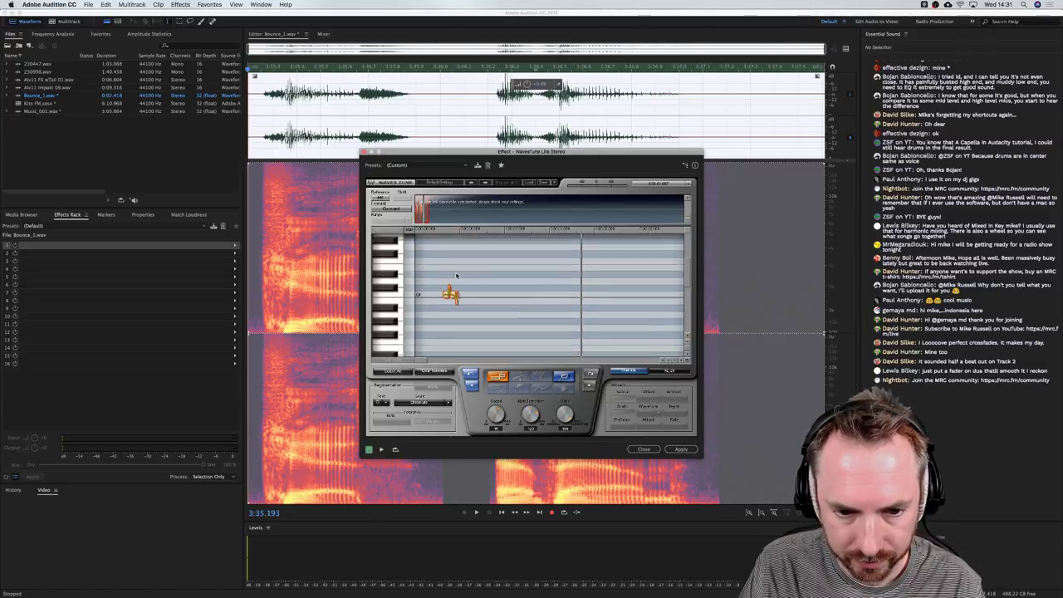
scroll(456, 276, "down", 2)
scroll(456, 275, "up", 3)
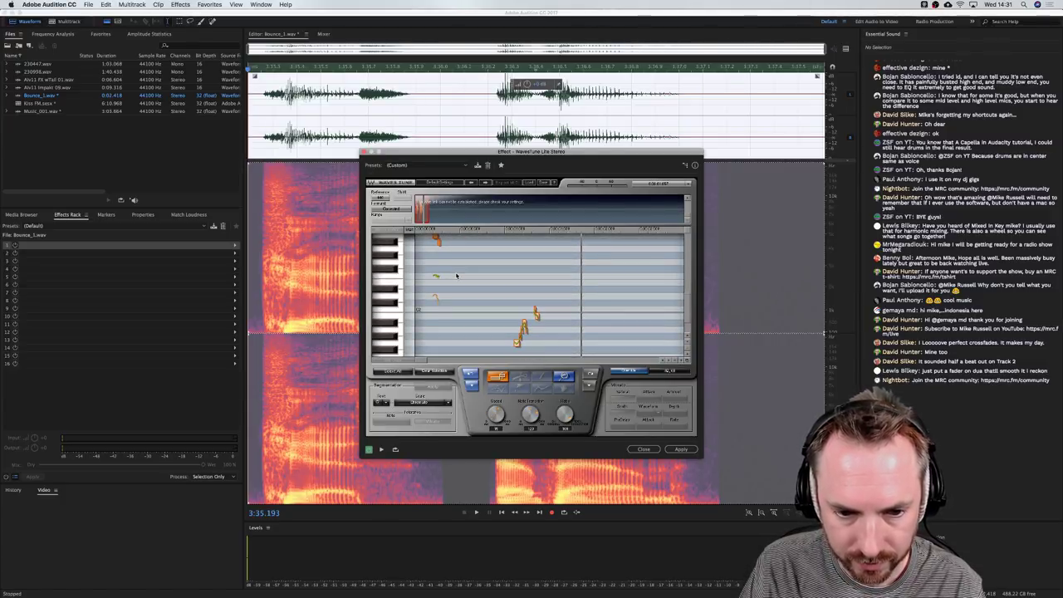
scroll(456, 276, "up", 5)
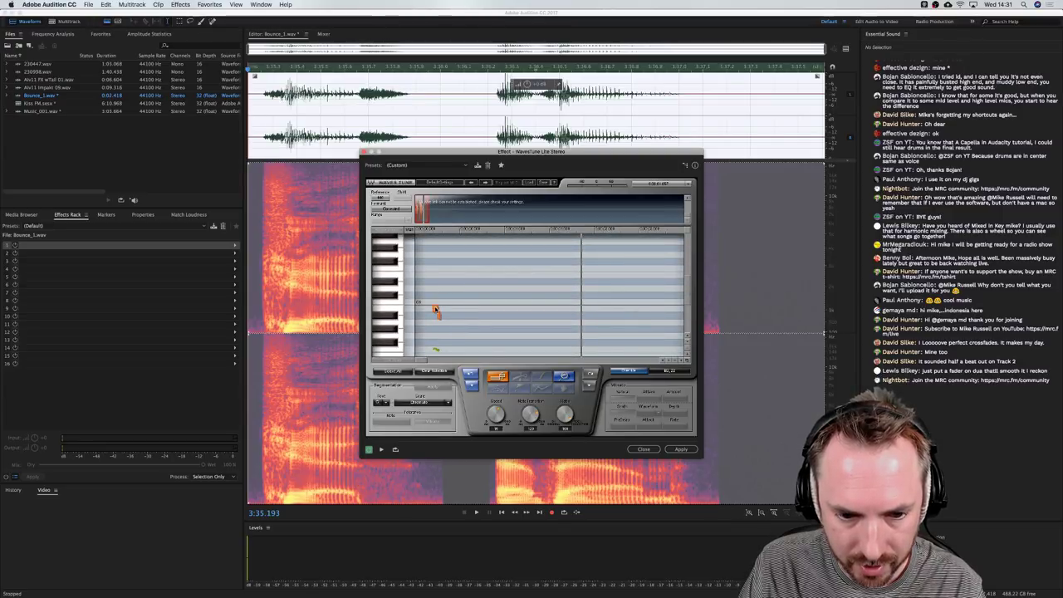
scroll(452, 266, "up", 4)
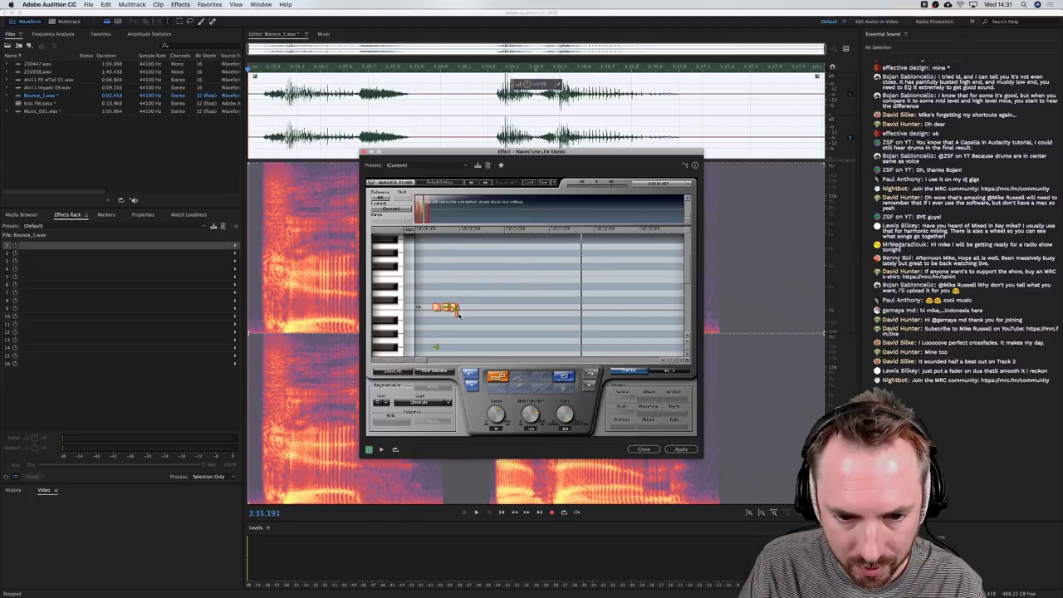
Try raising the second word's notes toward the pitch of the first word and audition the retuned phrase
scroll(506, 324, "down", 6)
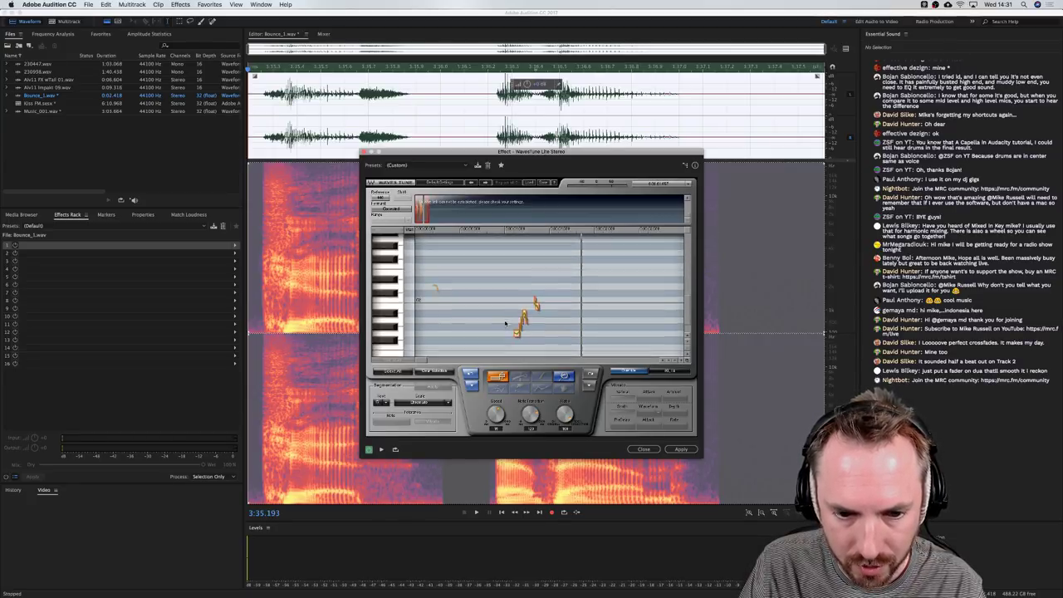
scroll(506, 323, "up", 1)
mouse_move(504, 293)
left_mouse_down()
mouse_move(559, 346)
mouse_move(515, 263)
mouse_move(517, 246)
left_mouse_up()
scroll(520, 266, "up", 5)
scroll(524, 291, "down", 2)
scroll(525, 296, "down", 1)
scroll(518, 315, "up", 1)
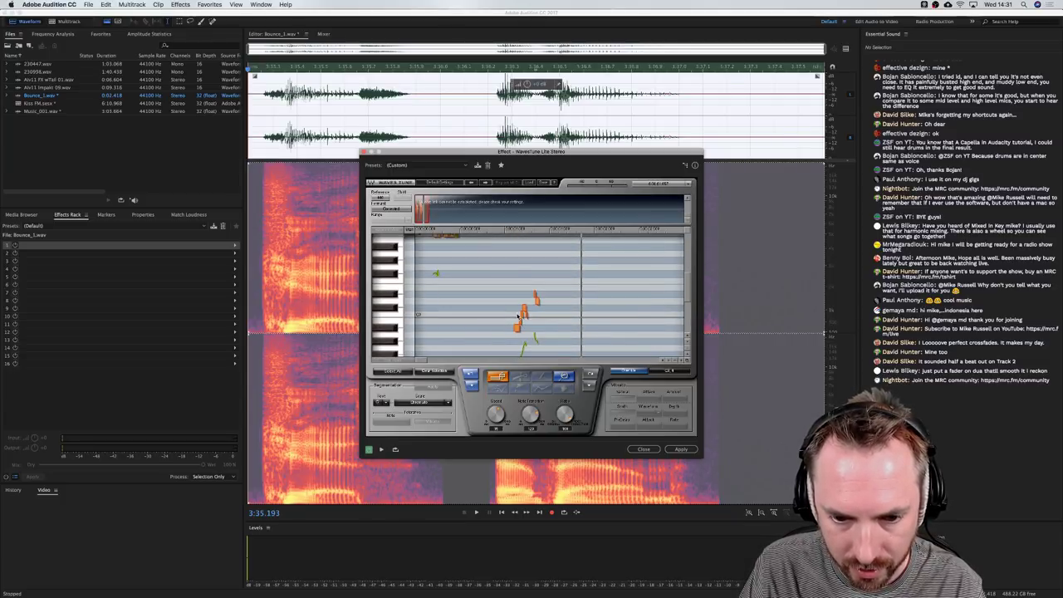
left_click_drag(517, 328, 521, 260)
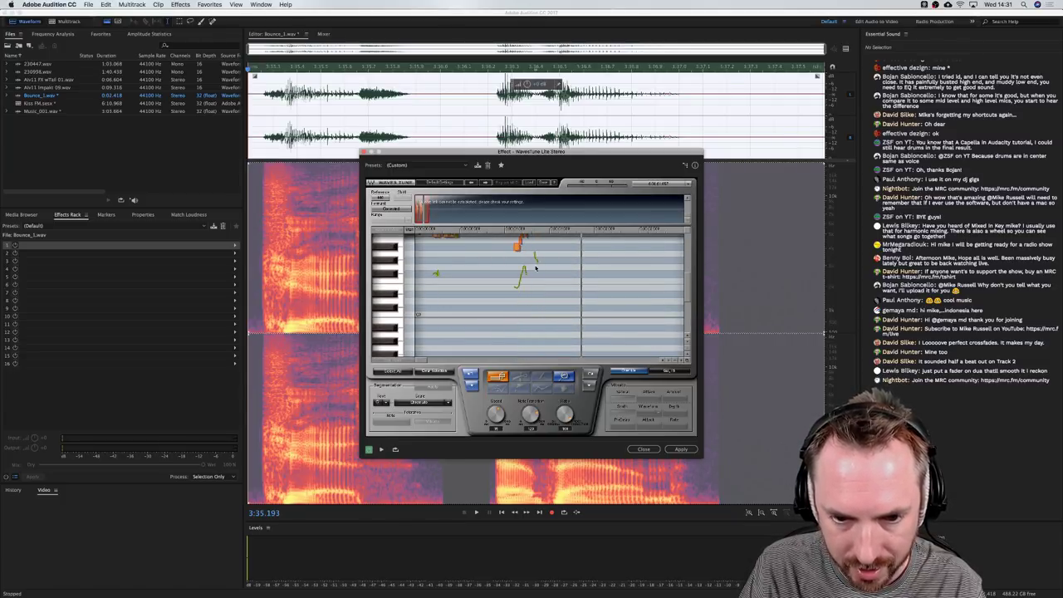
key("space")
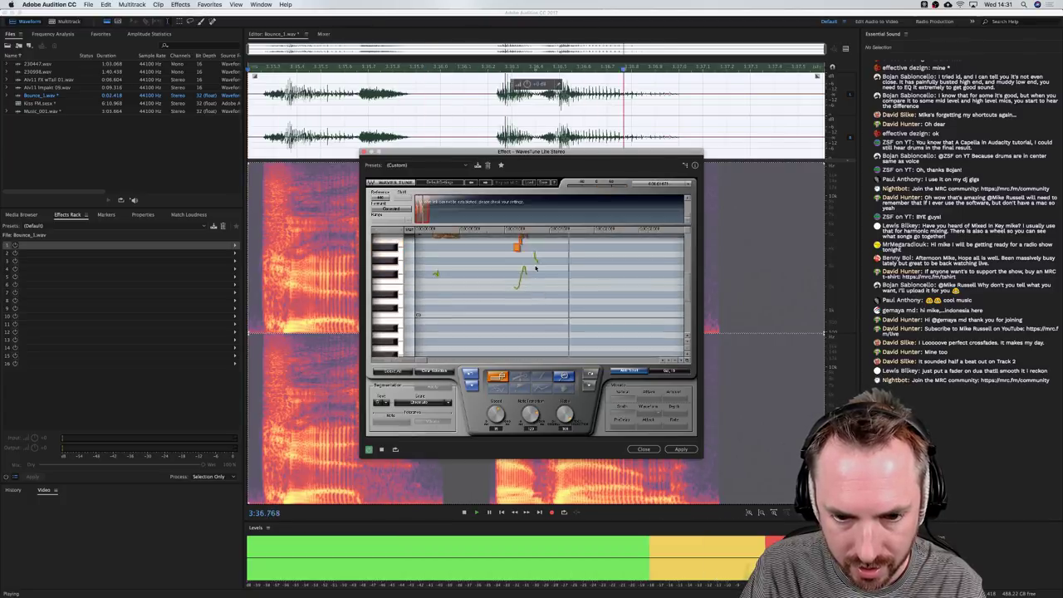
scroll(536, 267, "up", 3)
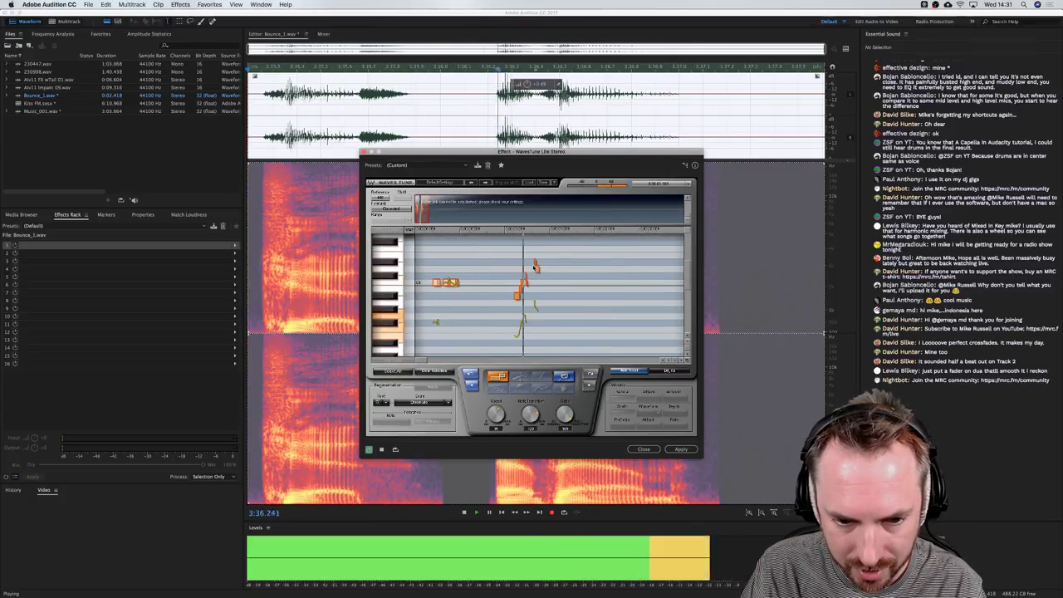
key("space")
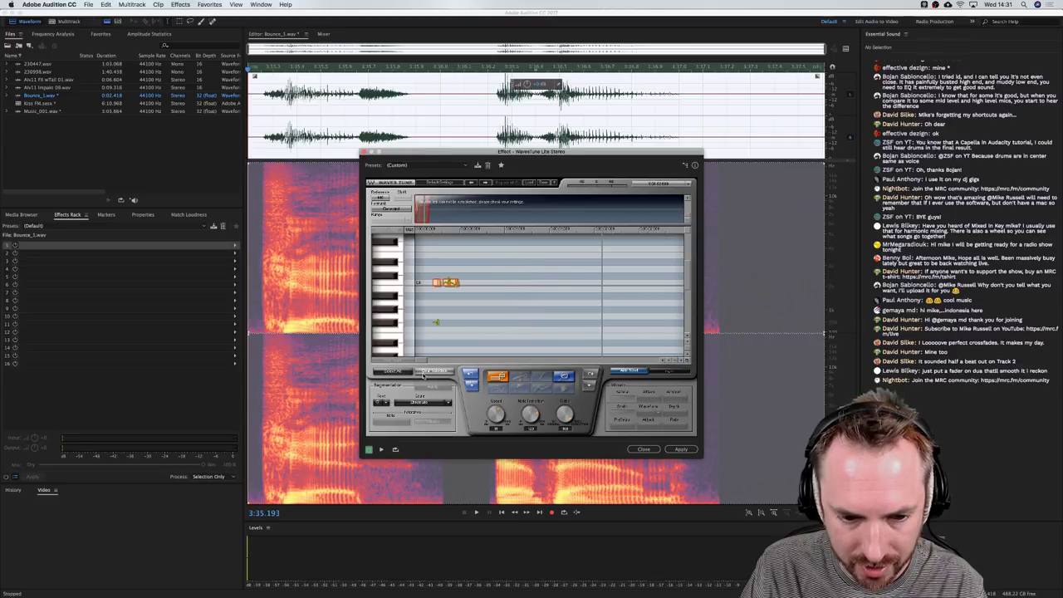
Reset WavesTune Lite to the (Default) preset and play the file so it is scanned again
left_click(429, 167)
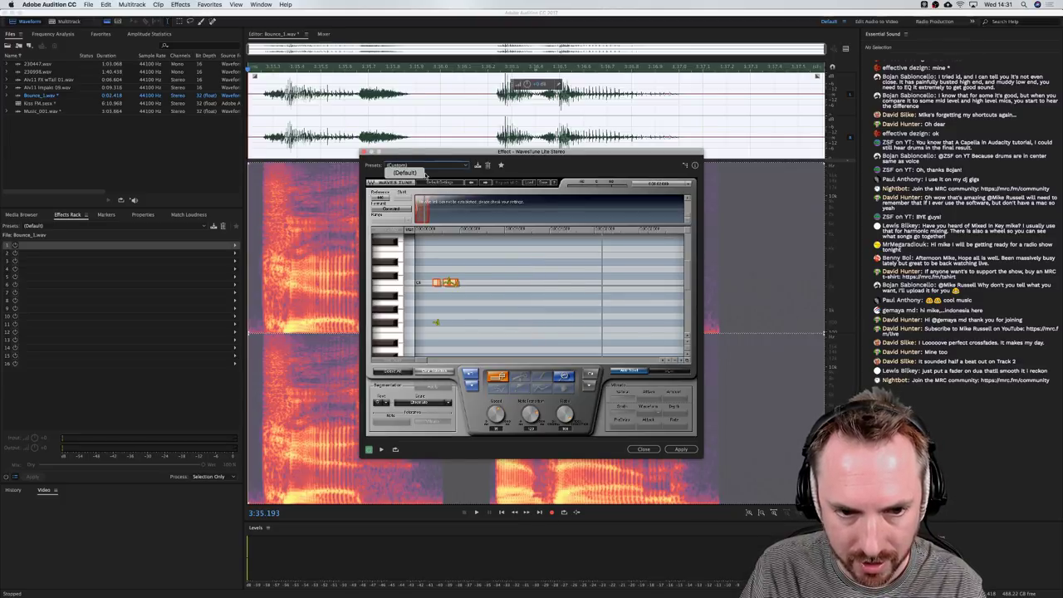
left_click(425, 174)
key("space")
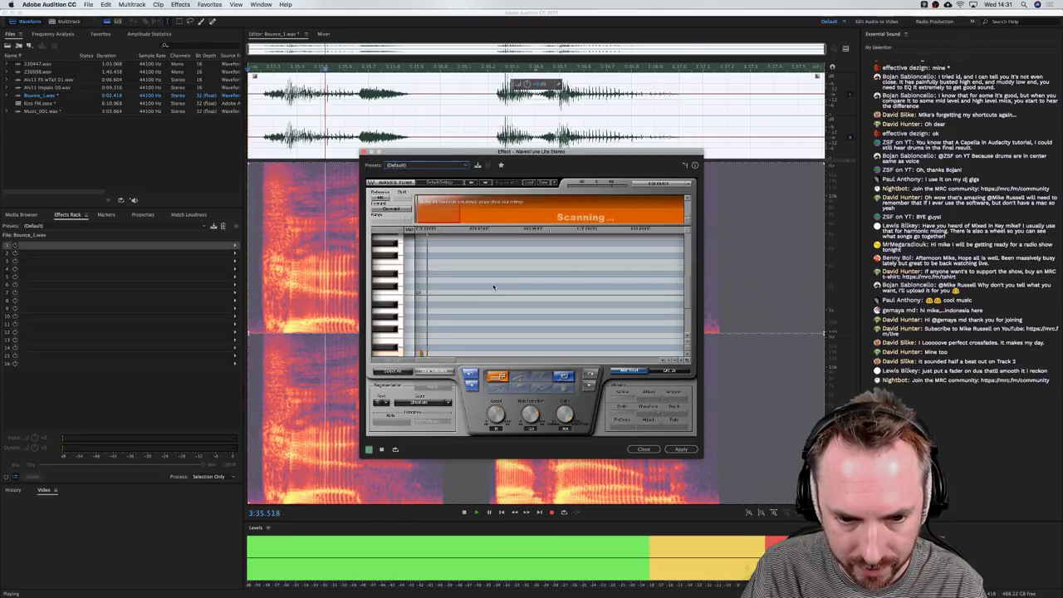
key("space")
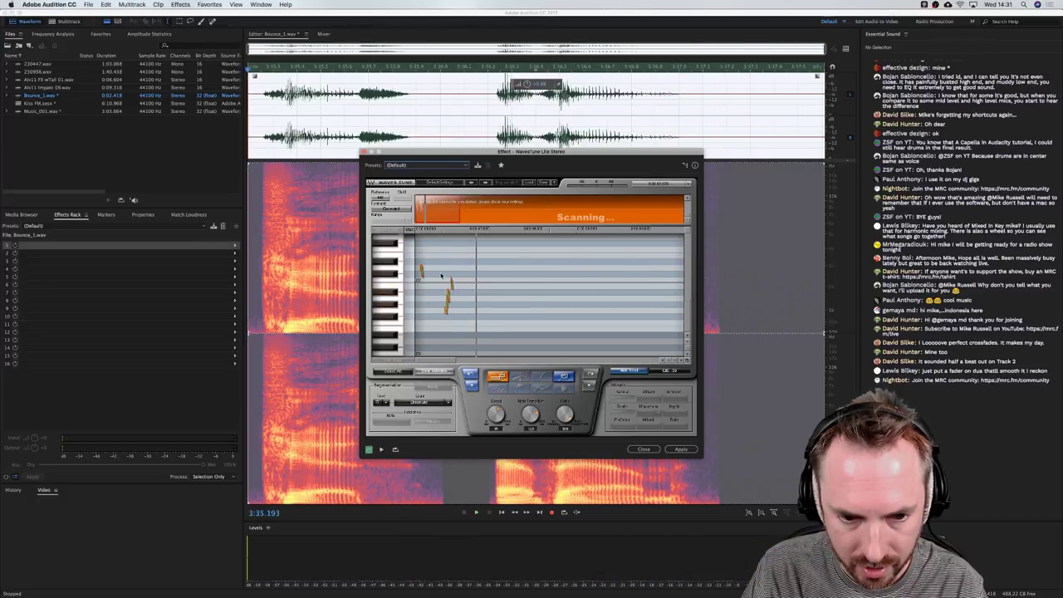
Examine the newly detected notes of both words across the WavesTune pitch grid
scroll(441, 276, "up", 3)
scroll(441, 276, "up", 5)
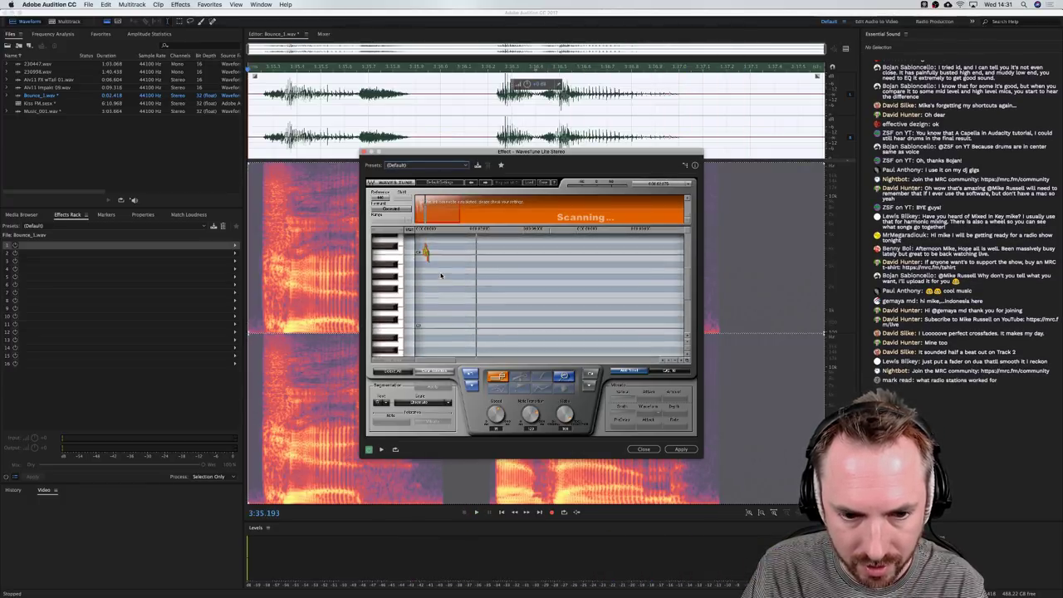
scroll(441, 276, "down", 1)
scroll(441, 276, "up", 3)
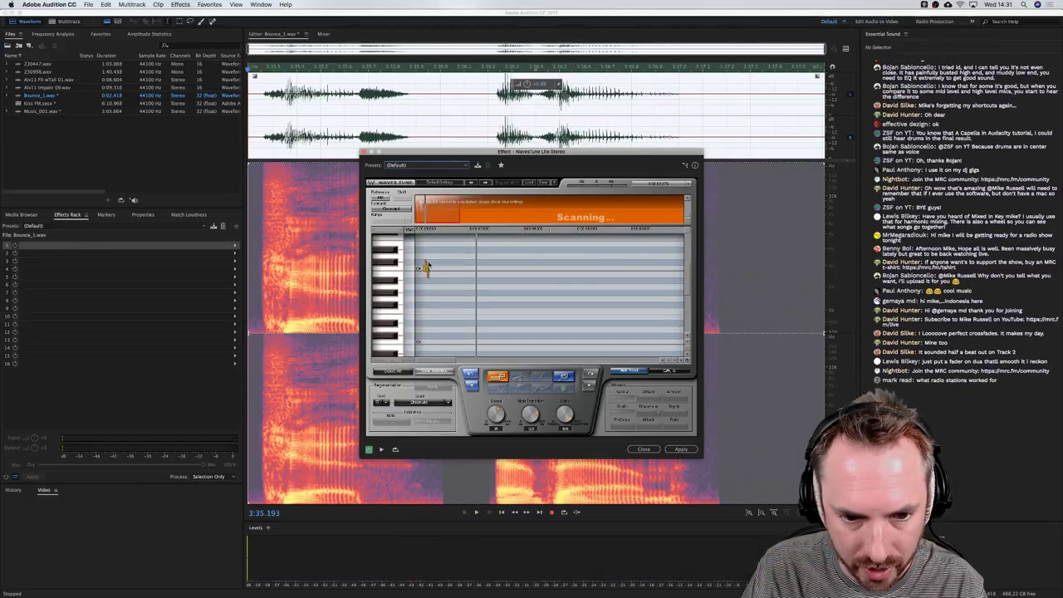
scroll(440, 267, "up", 1)
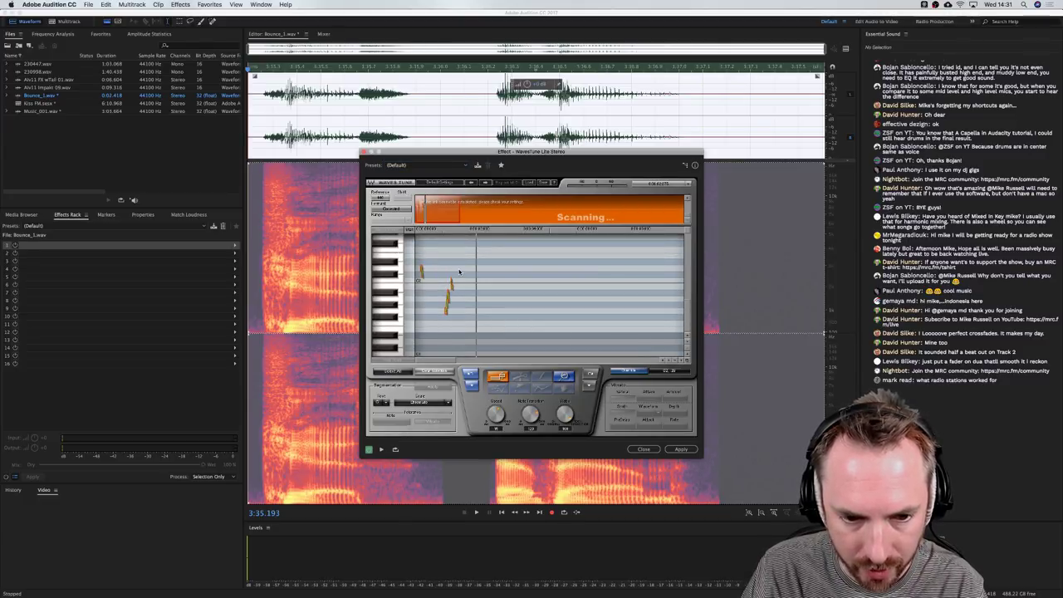
scroll(492, 296, "up", 6)
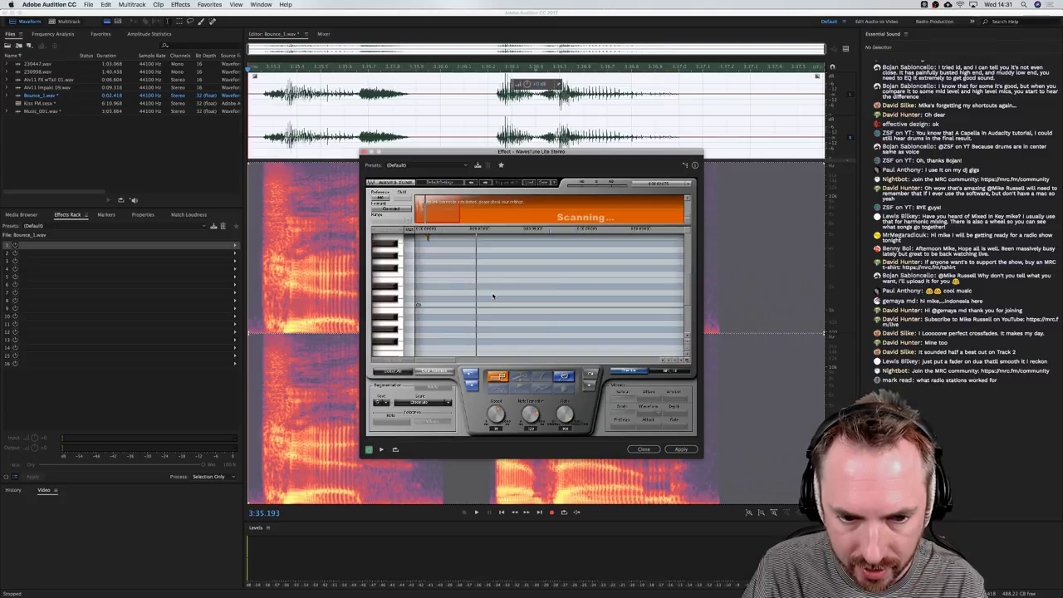
scroll(493, 295, "up", 3)
scroll(492, 296, "down", 1)
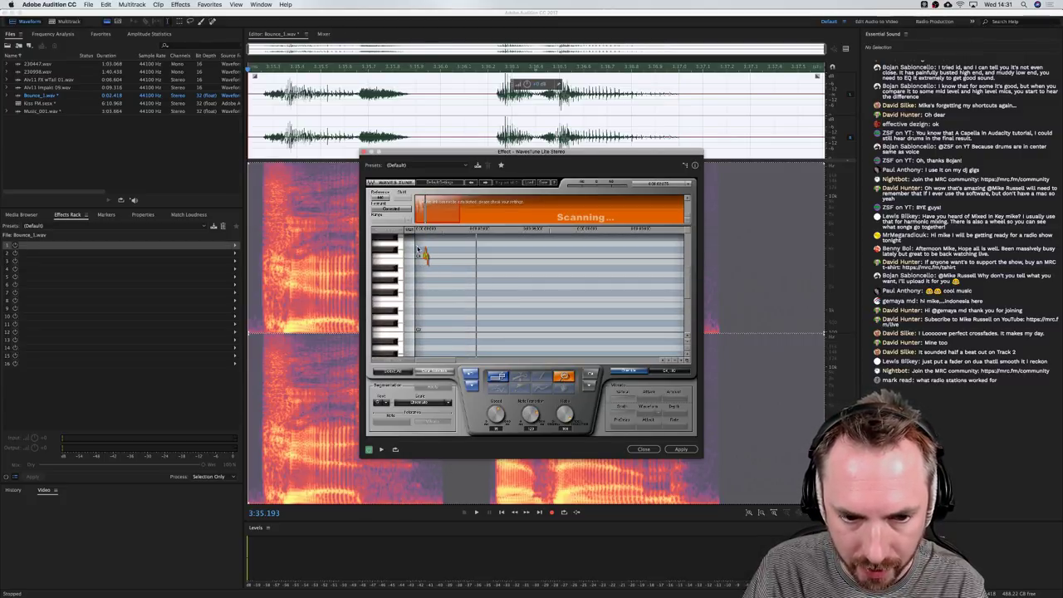
Magnify the note grid, level each word's stray note segments toward a common pitch and play the result
left_click_drag(439, 273, 441, 274)
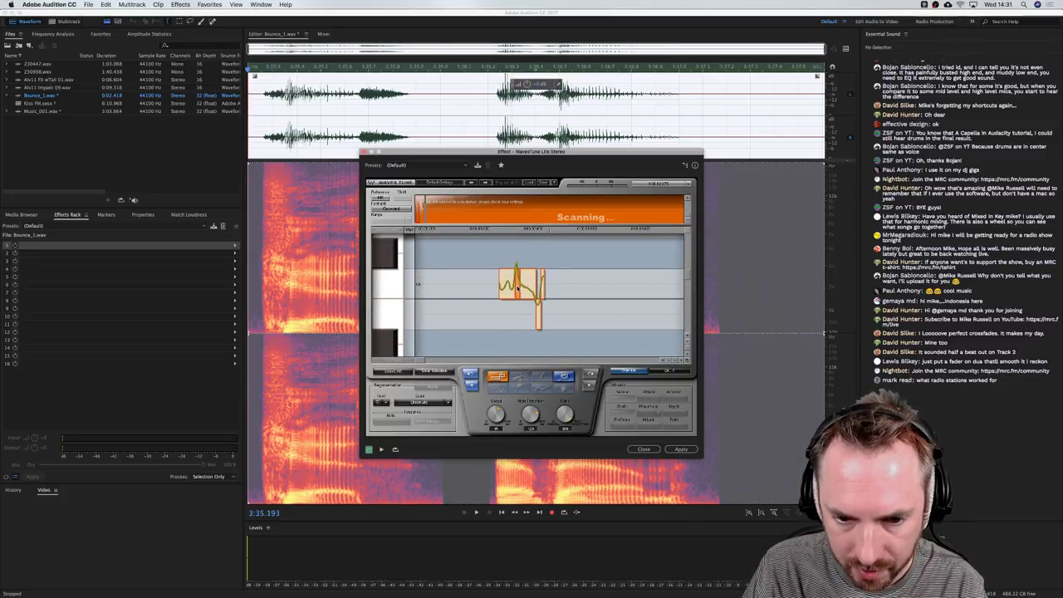
scroll(543, 319, "down", 5)
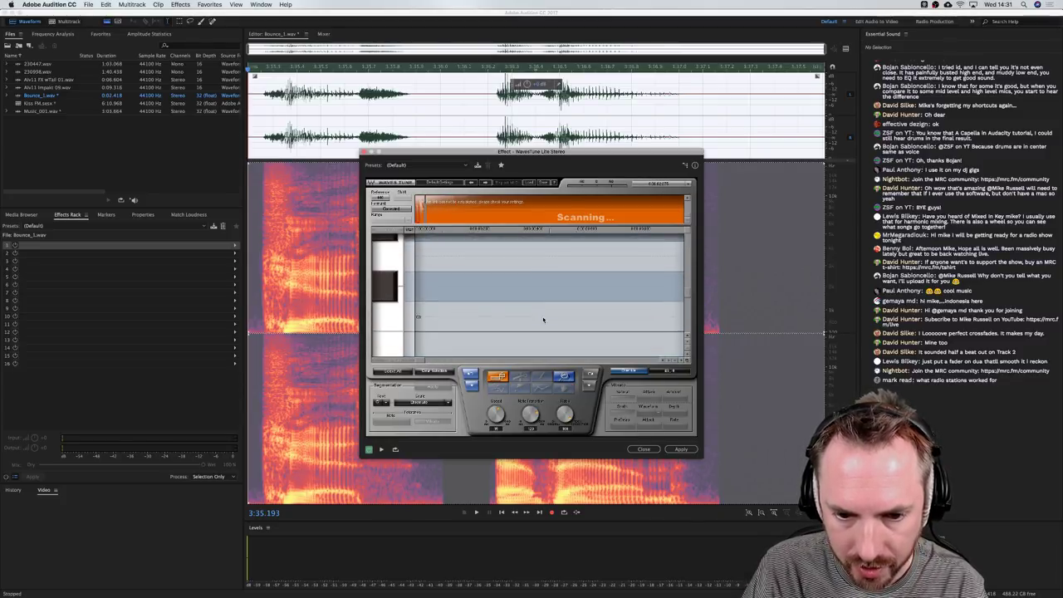
scroll(543, 319, "up", 5)
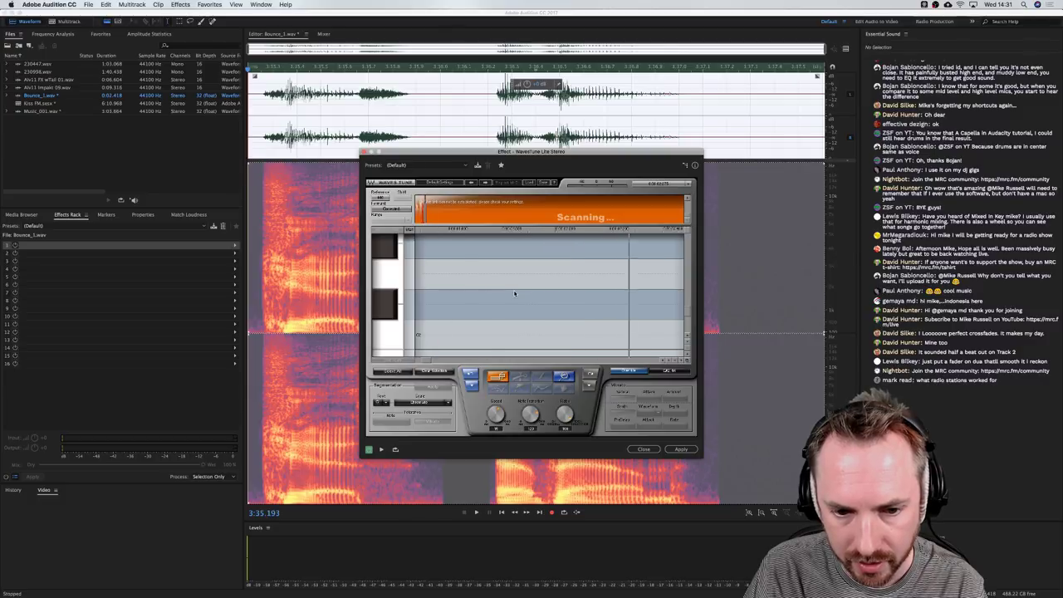
scroll(514, 294, "up", 2)
scroll(515, 293, "up", 1)
scroll(515, 293, "down", 1)
scroll(515, 293, "up", 6)
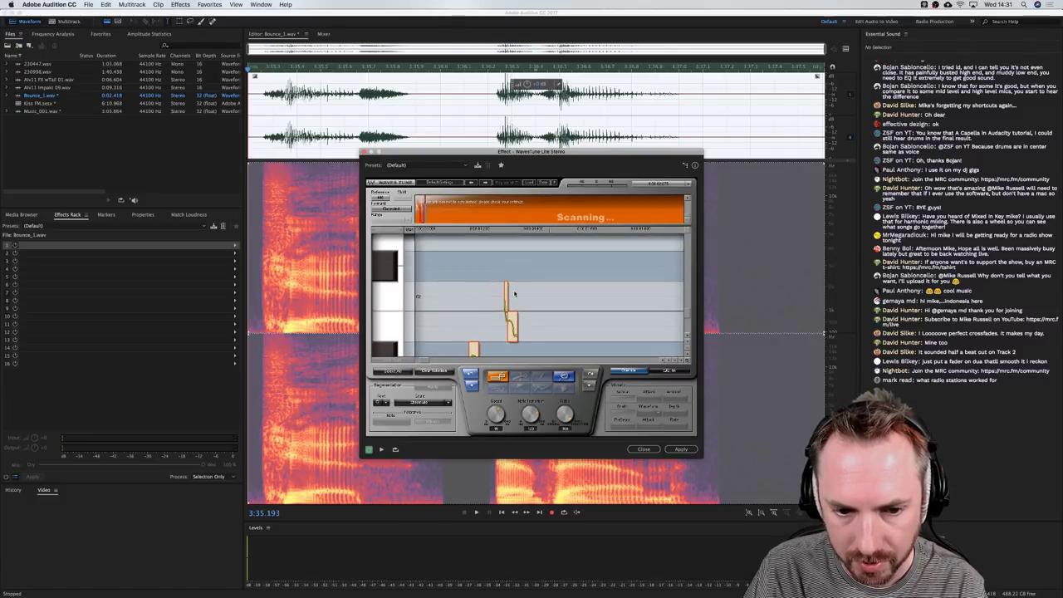
scroll(515, 293, "down", 5)
scroll(514, 293, "down", 2)
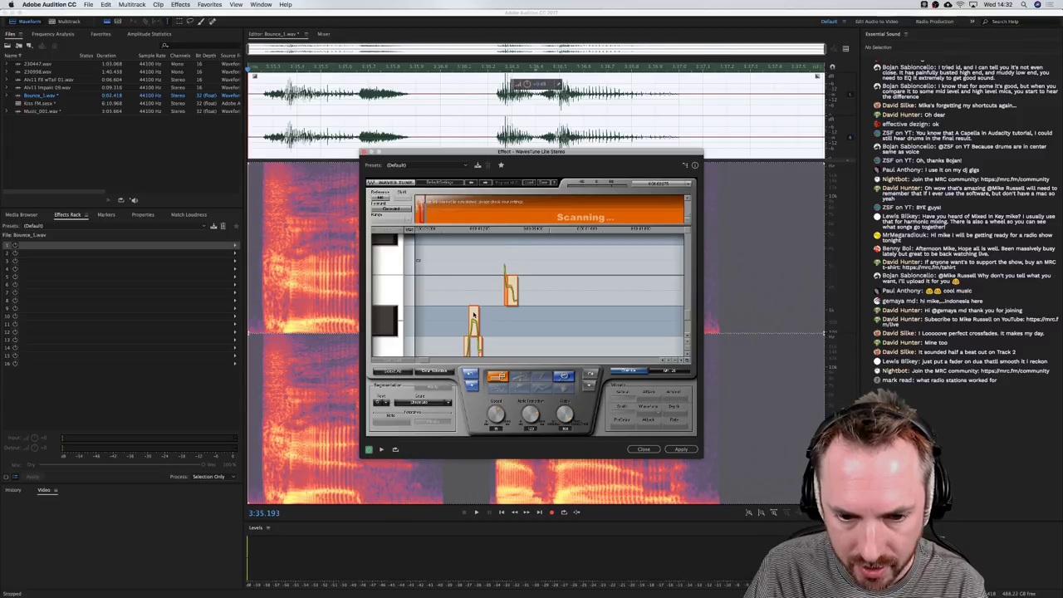
scroll(473, 314, "down", 3)
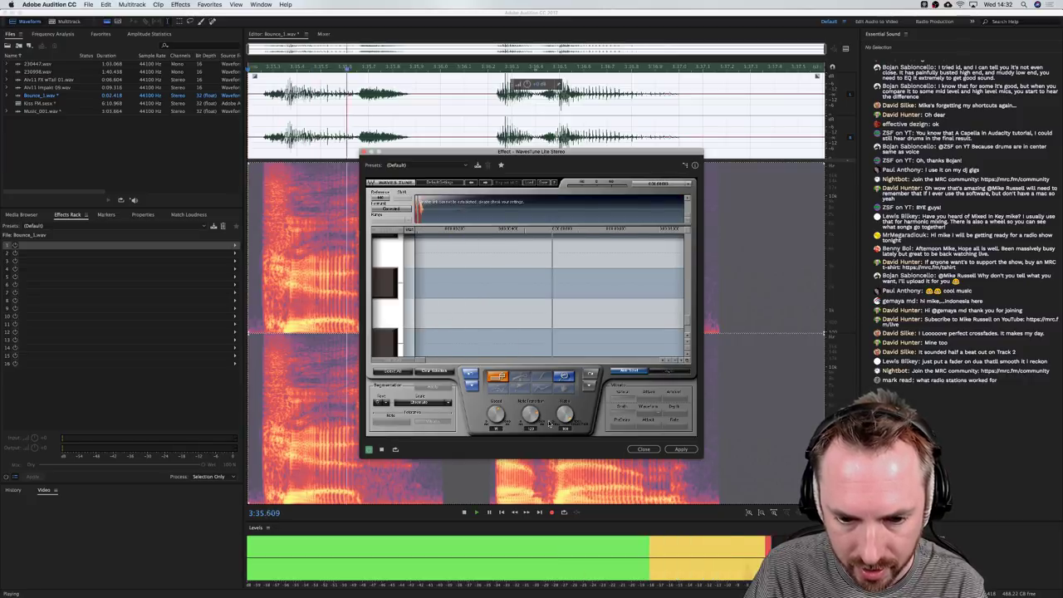
key("space")
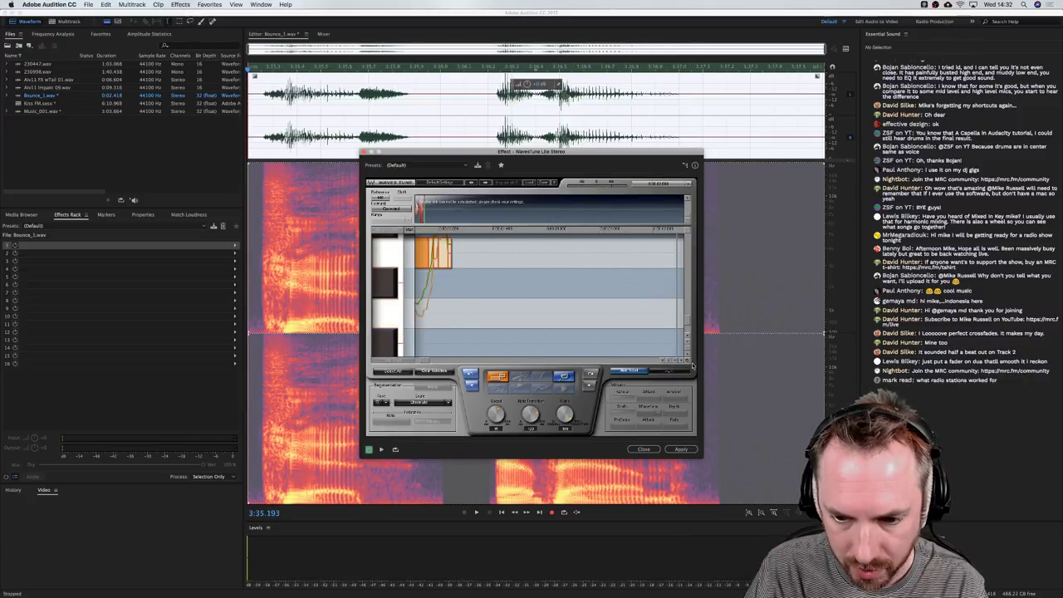
Zoom the pitch grid back out and review the edited notes across the keyboard range
left_click(677, 360)
left_click(687, 347)
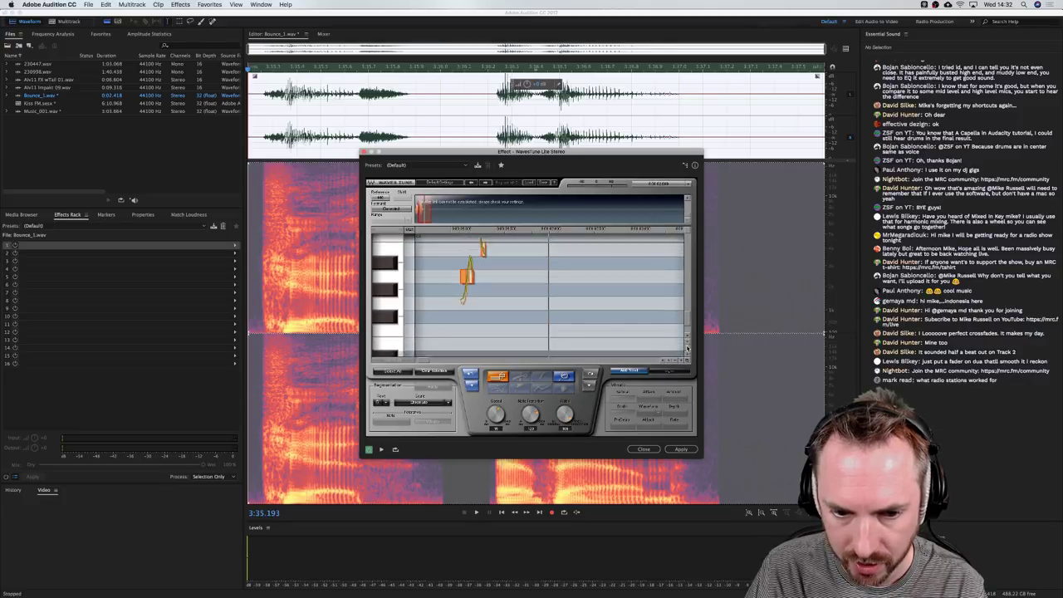
scroll(544, 331, "up", 10)
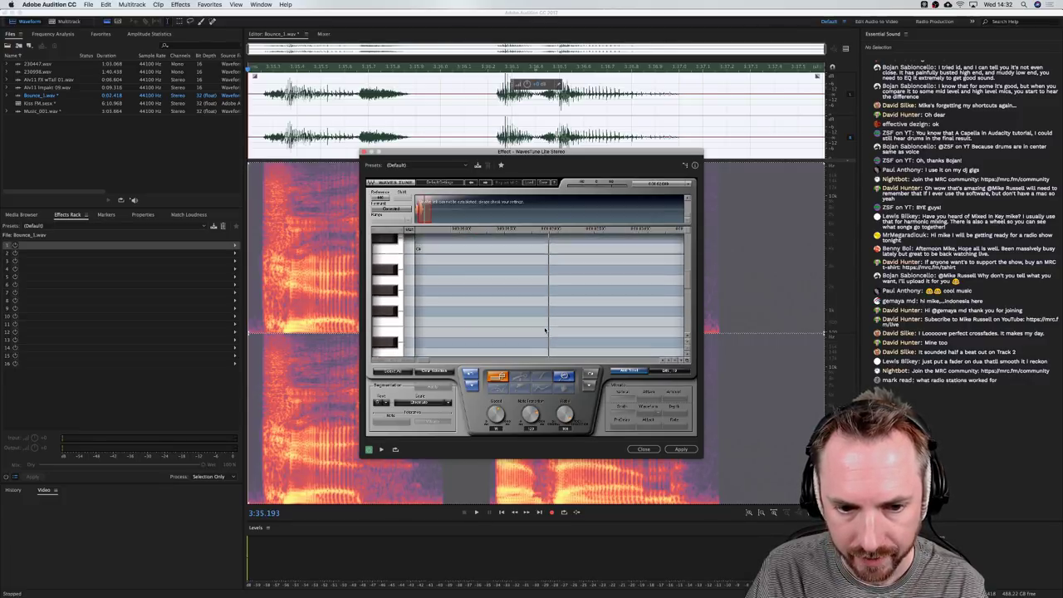
scroll(545, 329, "down", 10)
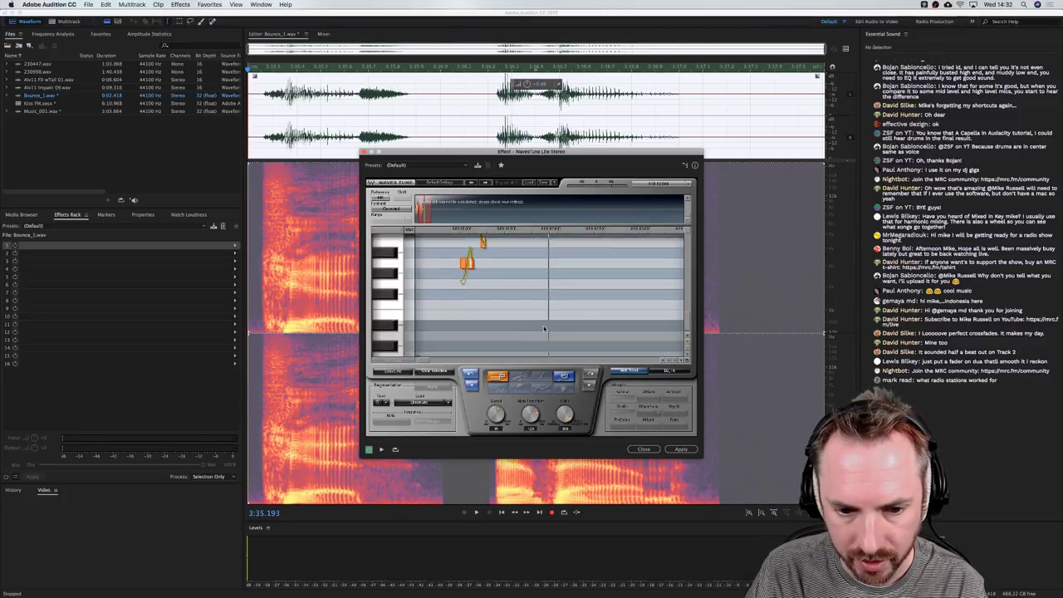
Zoom the WavesTune pitch grid out horizontally to show both words and play the phrase
scroll(544, 329, "up", 5)
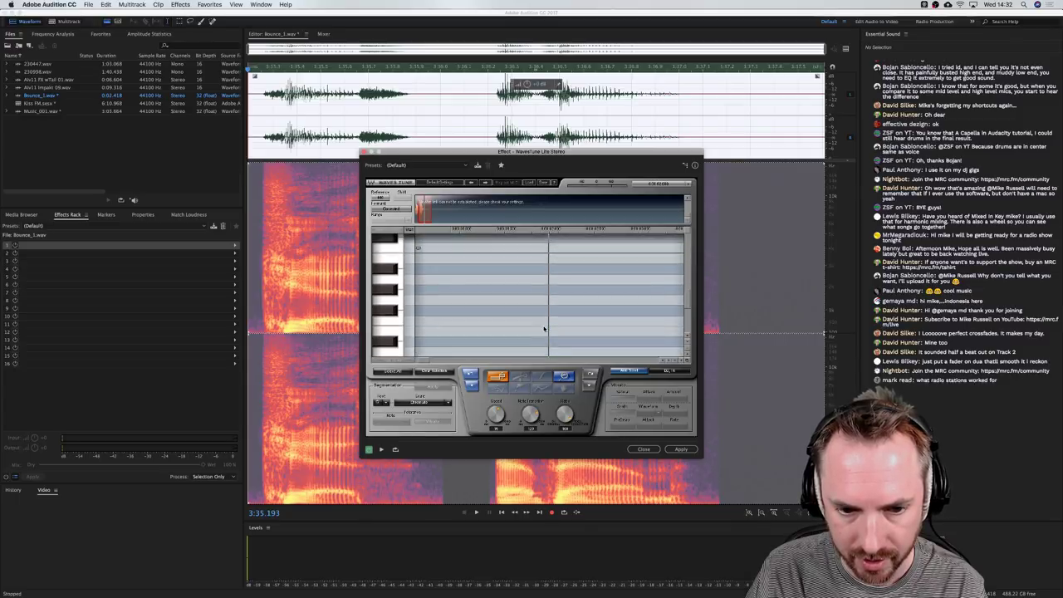
scroll(544, 330, "down", 1)
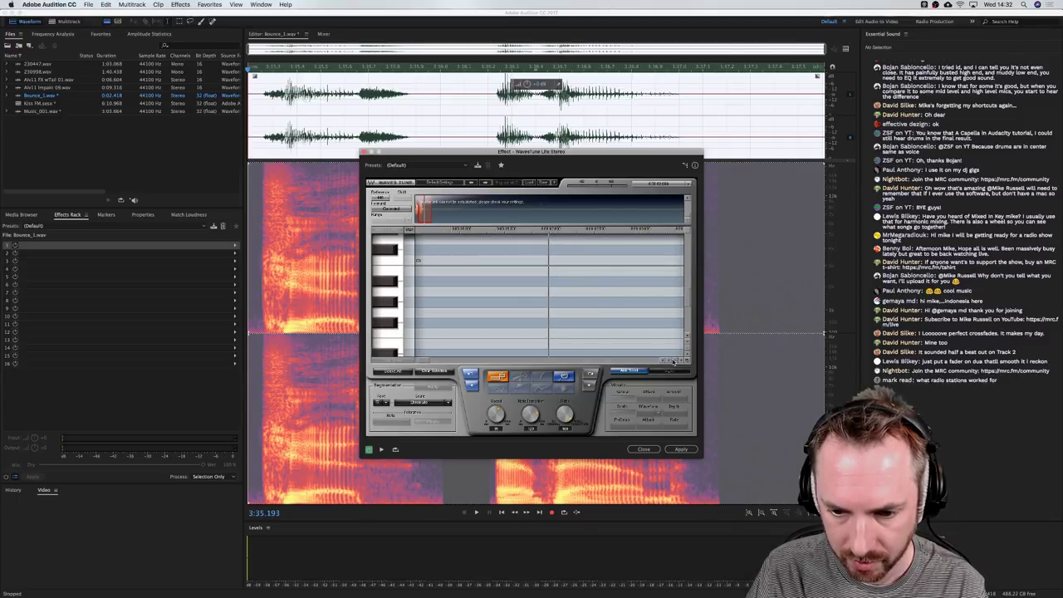
left_click(673, 362)
scroll(518, 319, "down", 3)
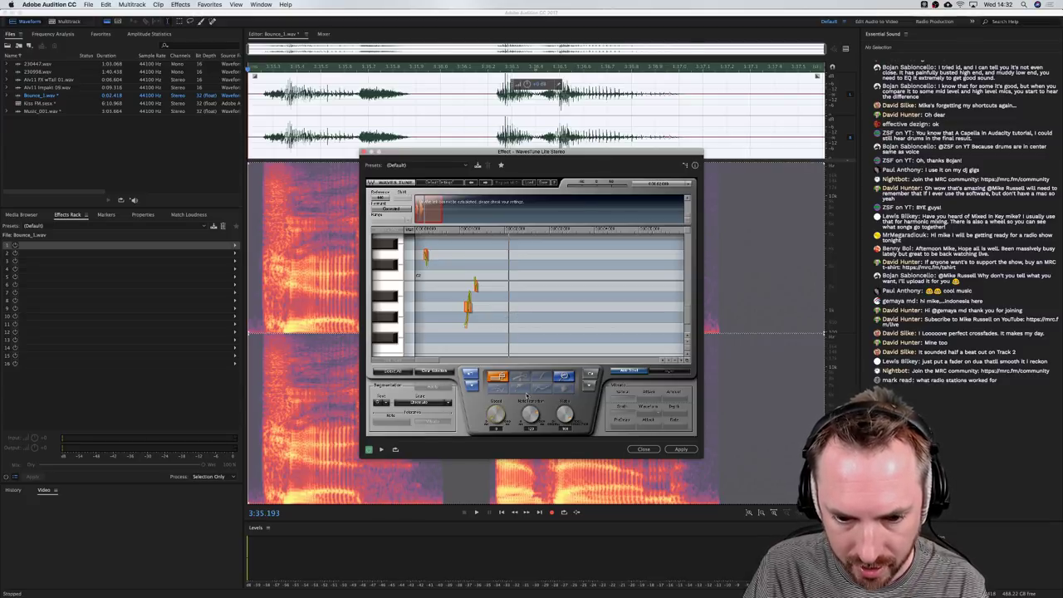
key("space")
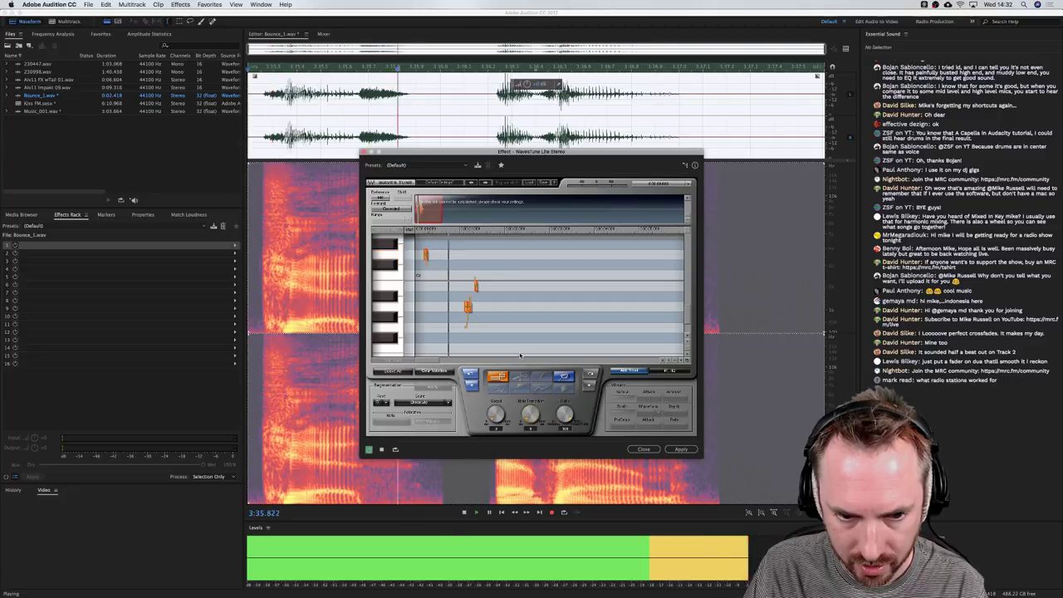
key("space")
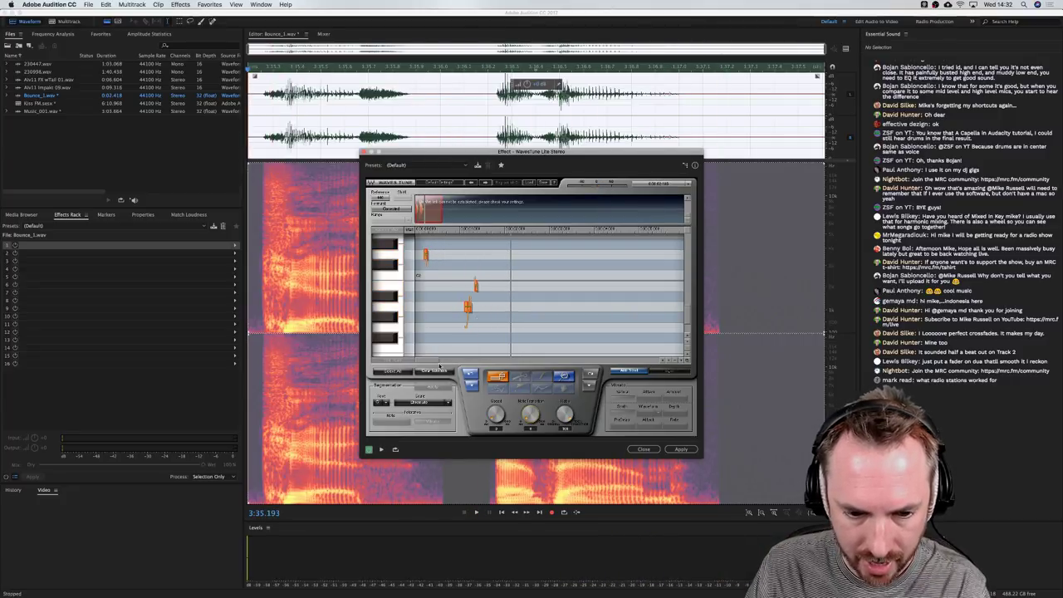
left_click(438, 373)
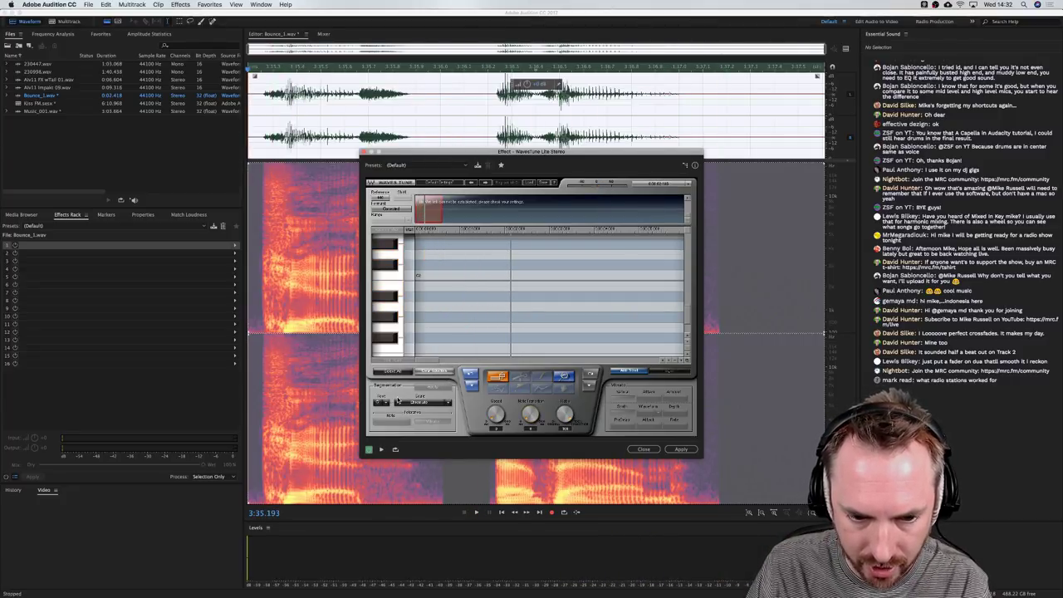
left_click(497, 376)
left_click(471, 376)
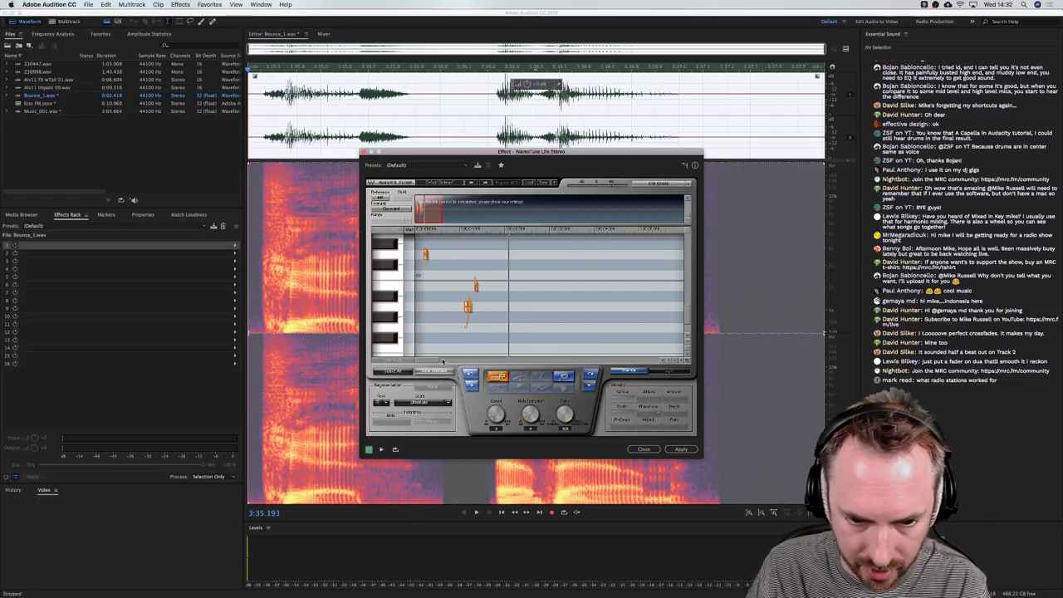
Set the root note of the WavesTune segmentation scale to G
left_click(384, 403)
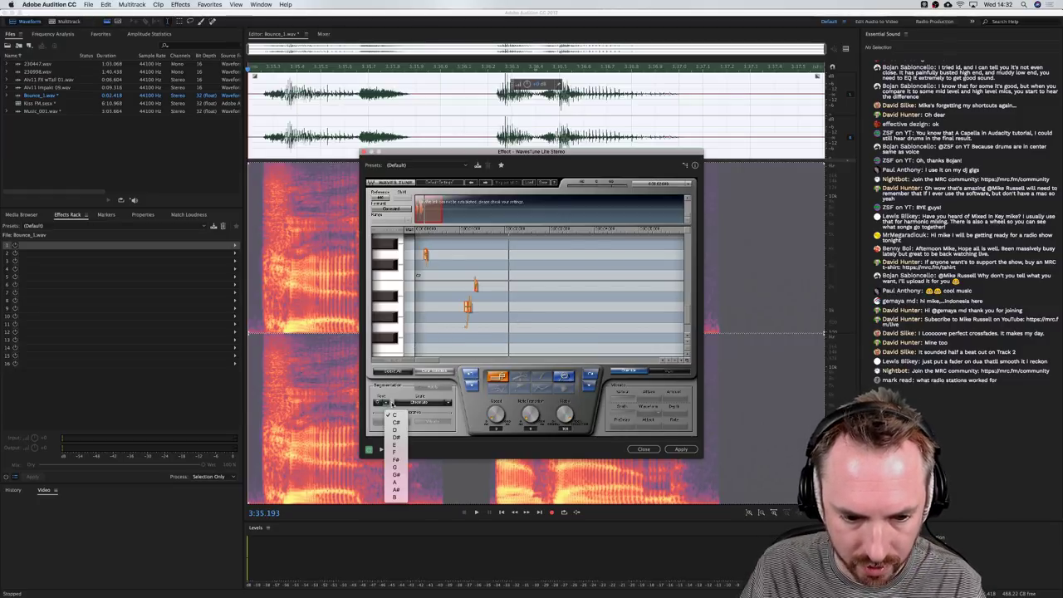
left_click(395, 469)
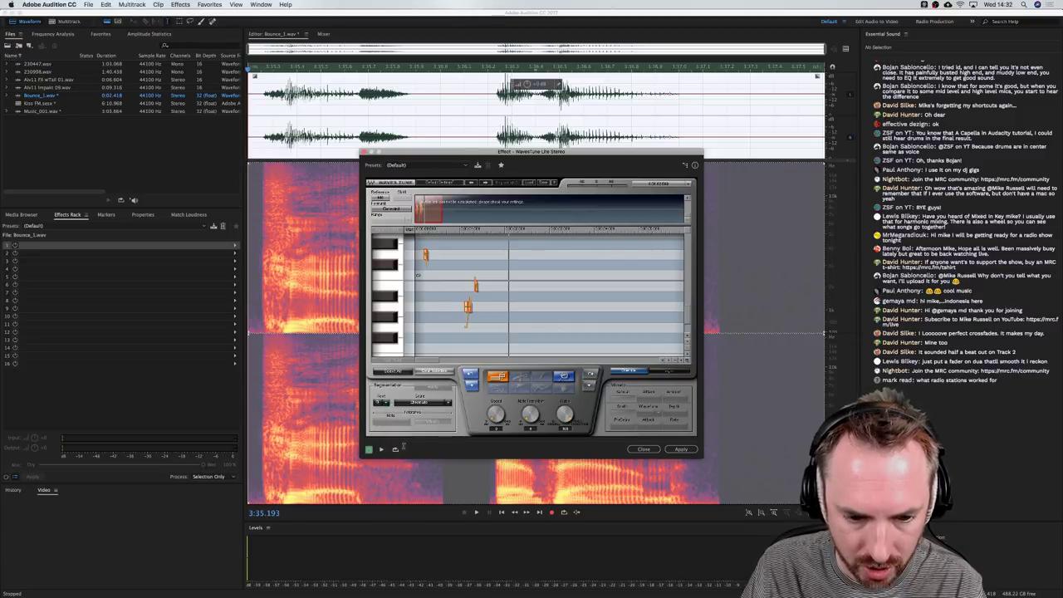
left_click(445, 404)
left_click(443, 405)
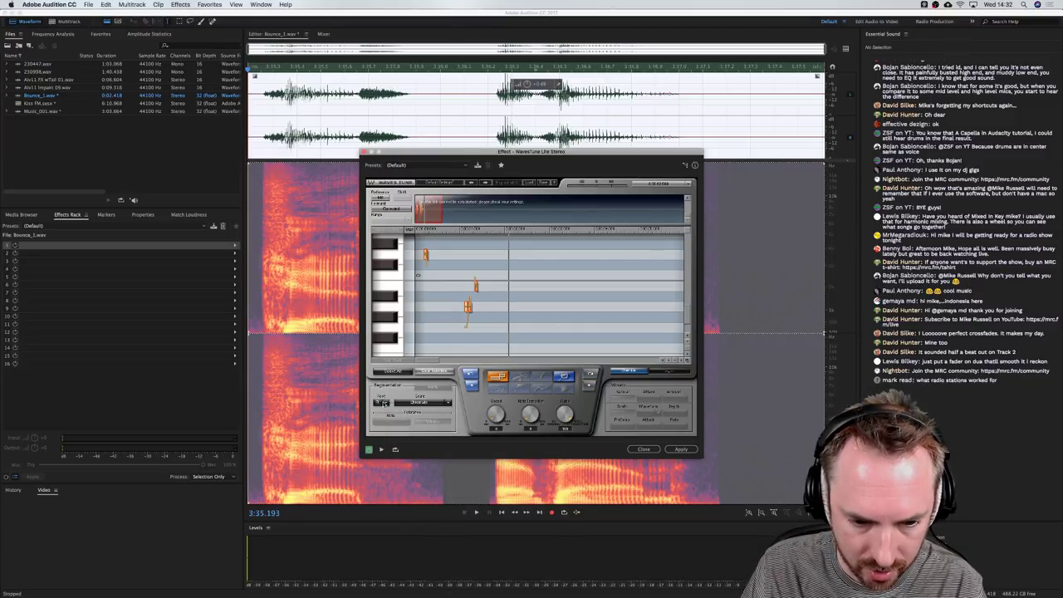
left_click(385, 403)
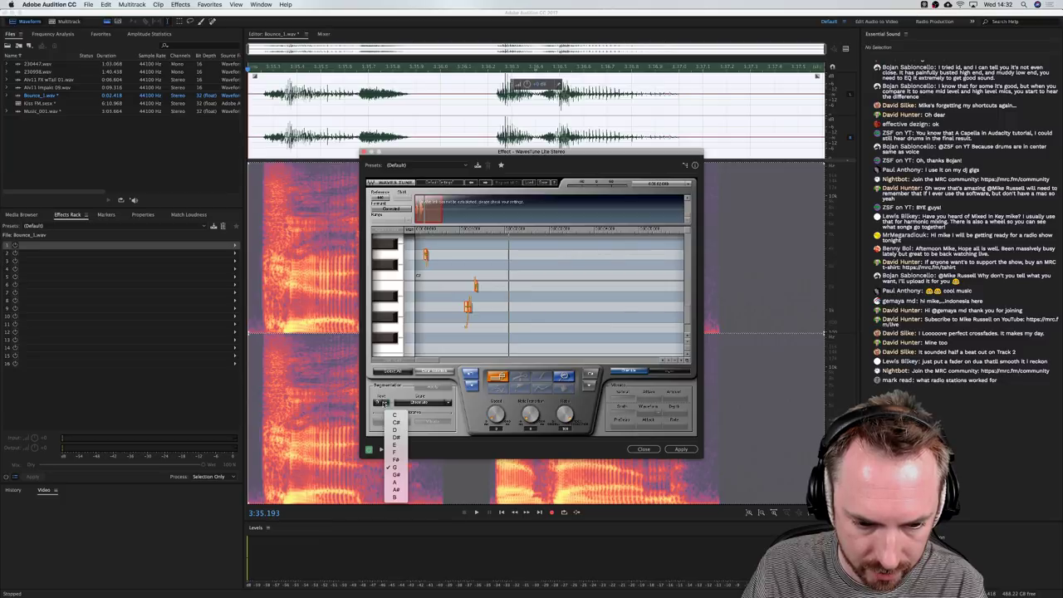
left_click(384, 403)
Try the Major scale, change the scale to Natural Minor and play the phrase
left_click(417, 404)
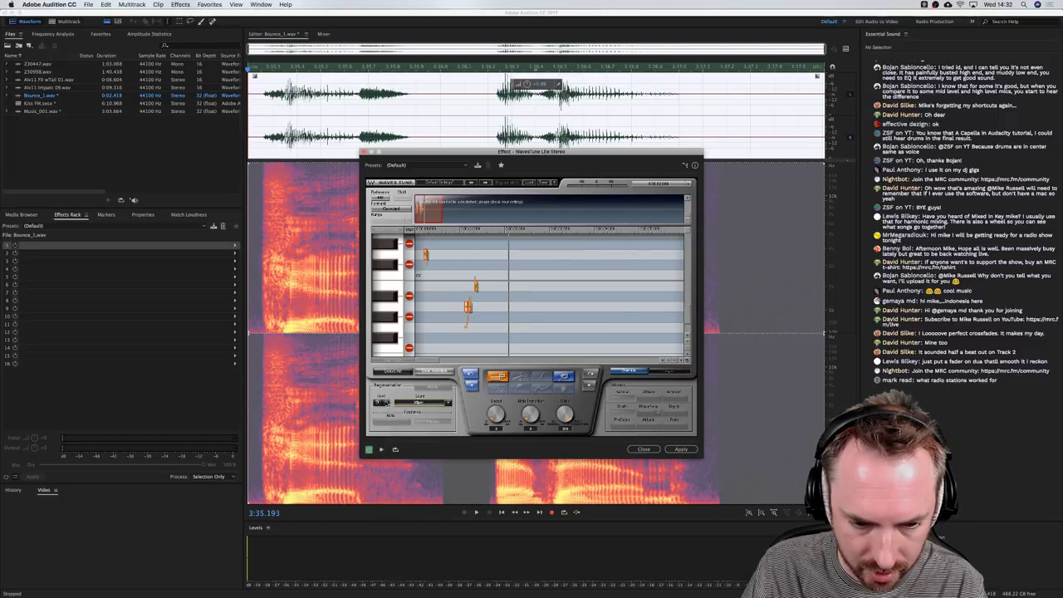
left_click(385, 403)
left_click(418, 402)
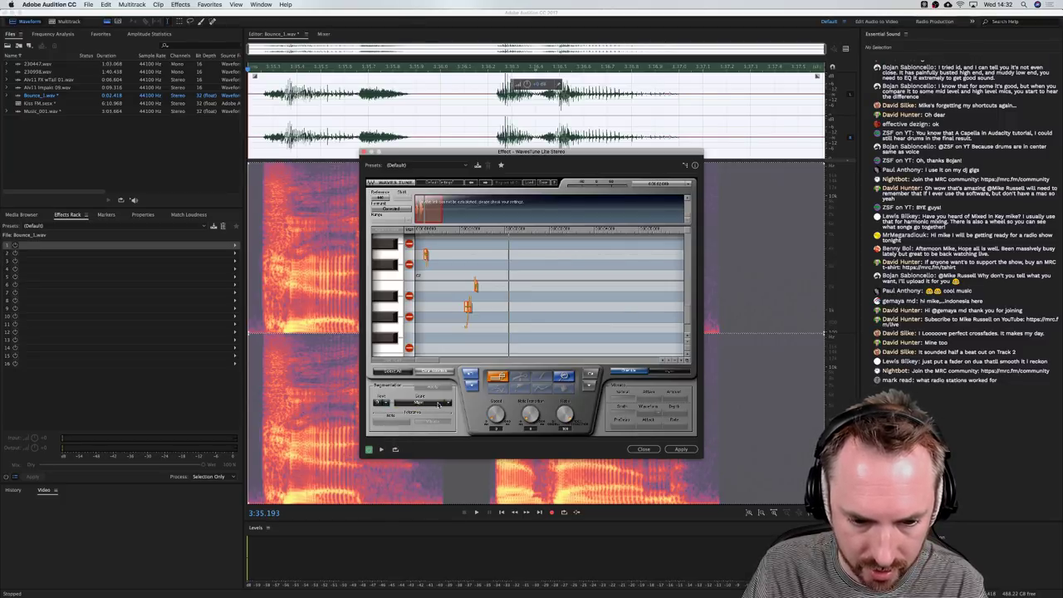
left_click(418, 403)
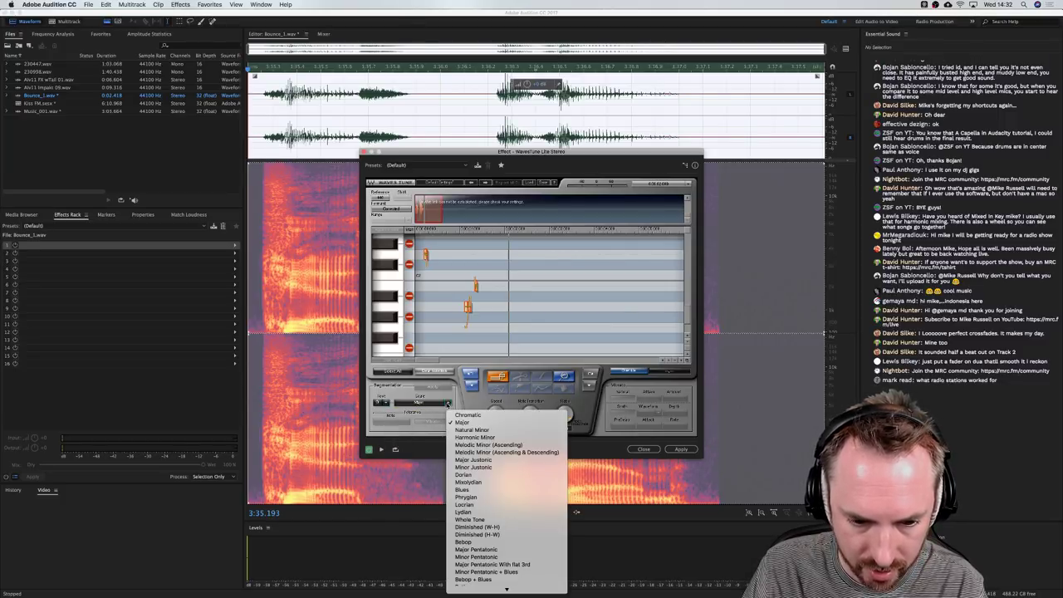
left_click(486, 430)
key("space")
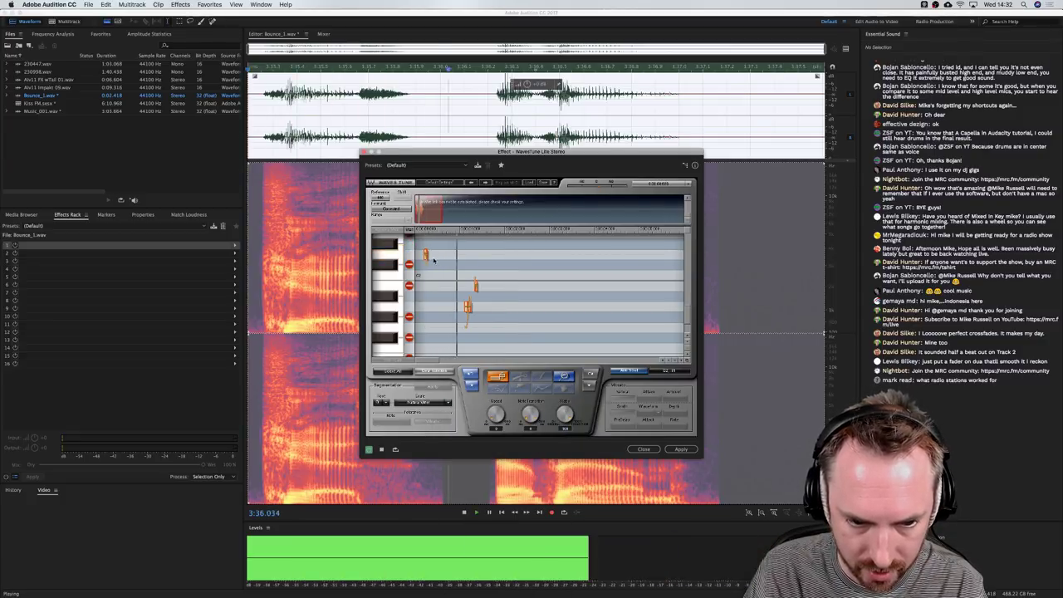
key("space")
Raise the first word's note above its detected pitch curve and play the result
scroll(432, 281, "up", 2)
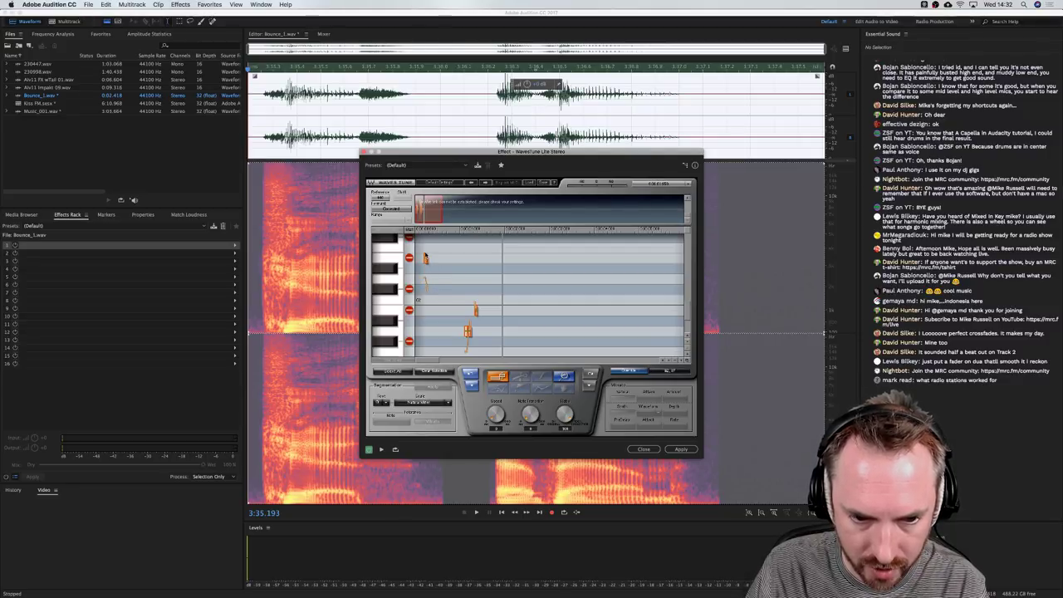
key("space")
key("space")
Raise the second word's main notes level with the first word, play the phrase and undo the move
left_click_drag(457, 320, 478, 342)
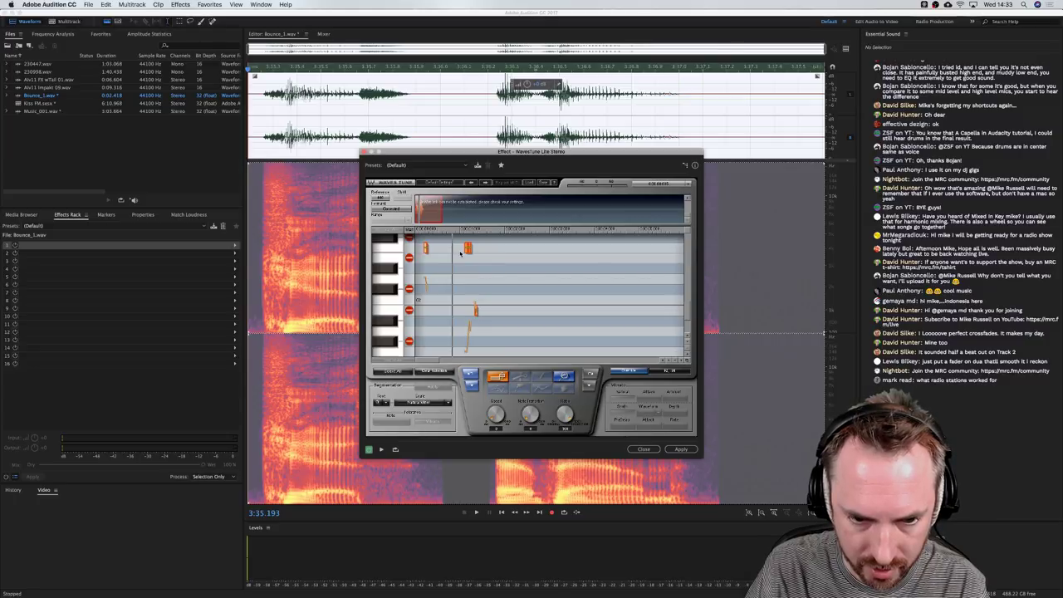
key("space")
scroll(479, 309, "down", 4)
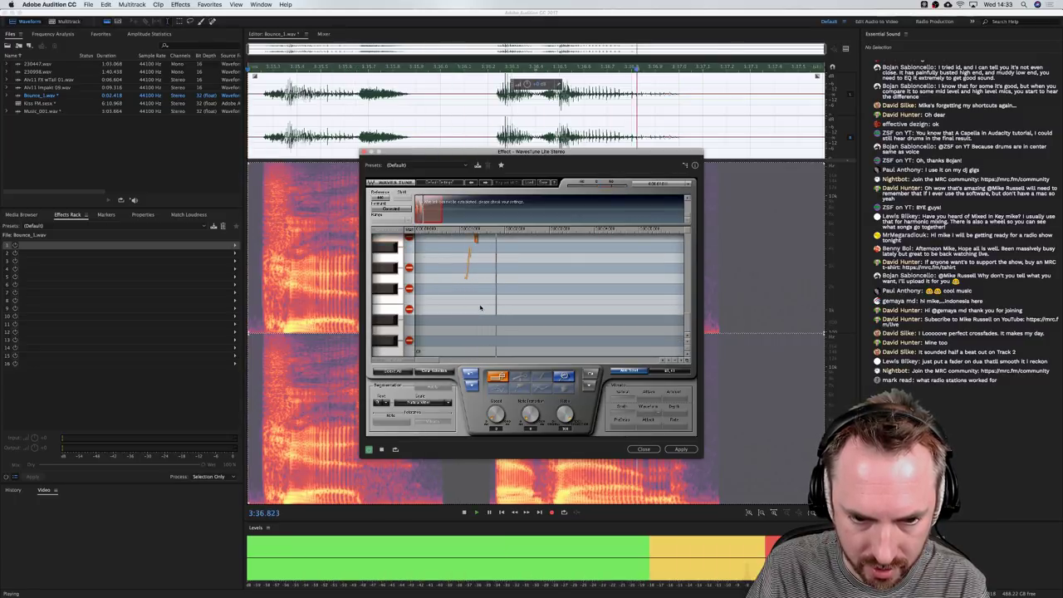
key("space")
left_click(470, 376)
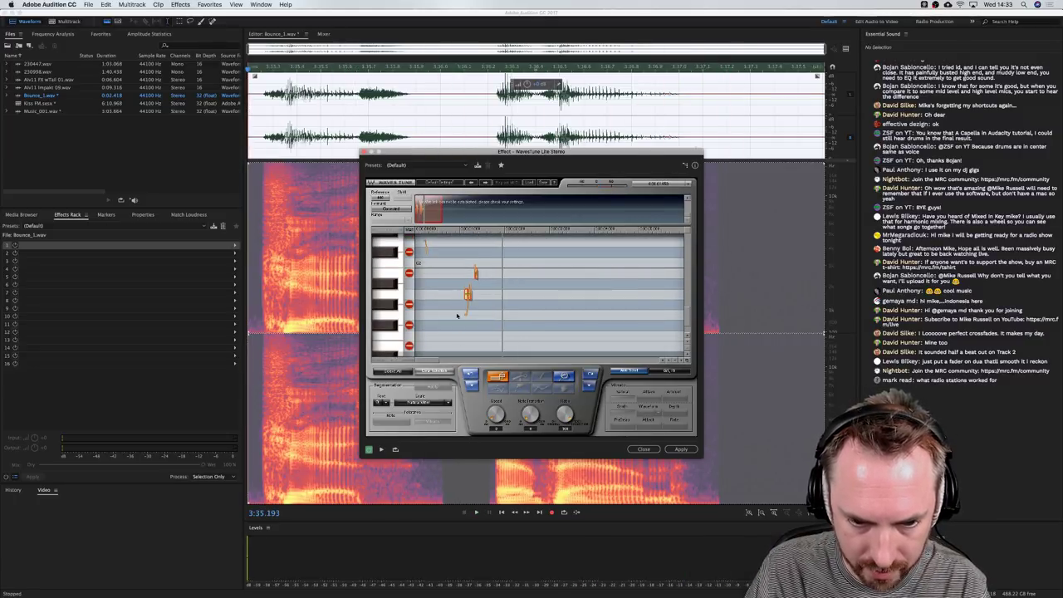
Select the second word's notes together, raise them above their detected pitch and play the phrase
scroll(457, 315, "down", 3)
scroll(457, 315, "up", 8)
scroll(456, 316, "down", 5)
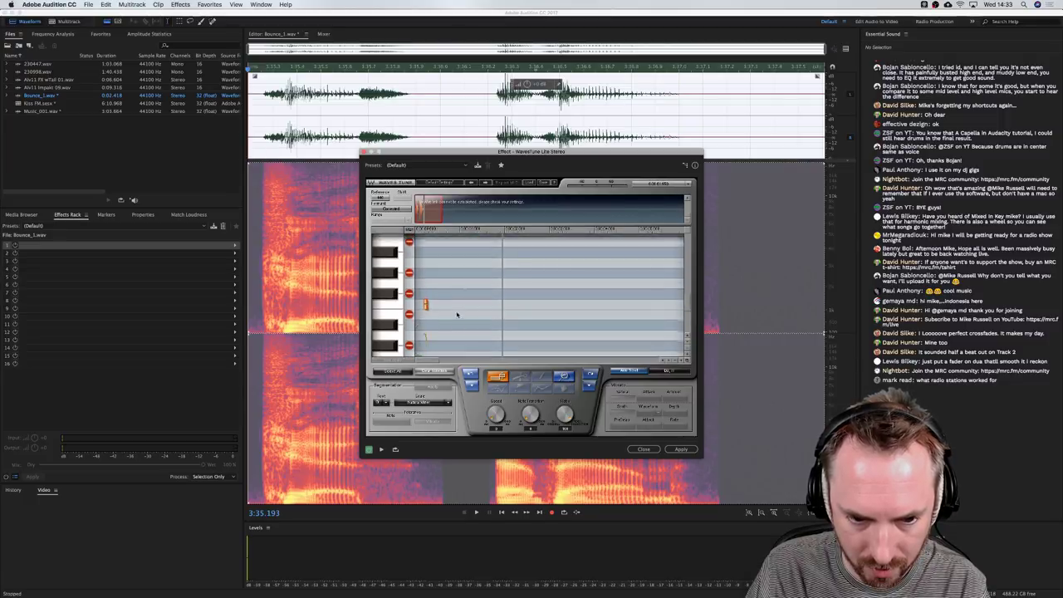
left_click_drag(455, 292, 476, 320)
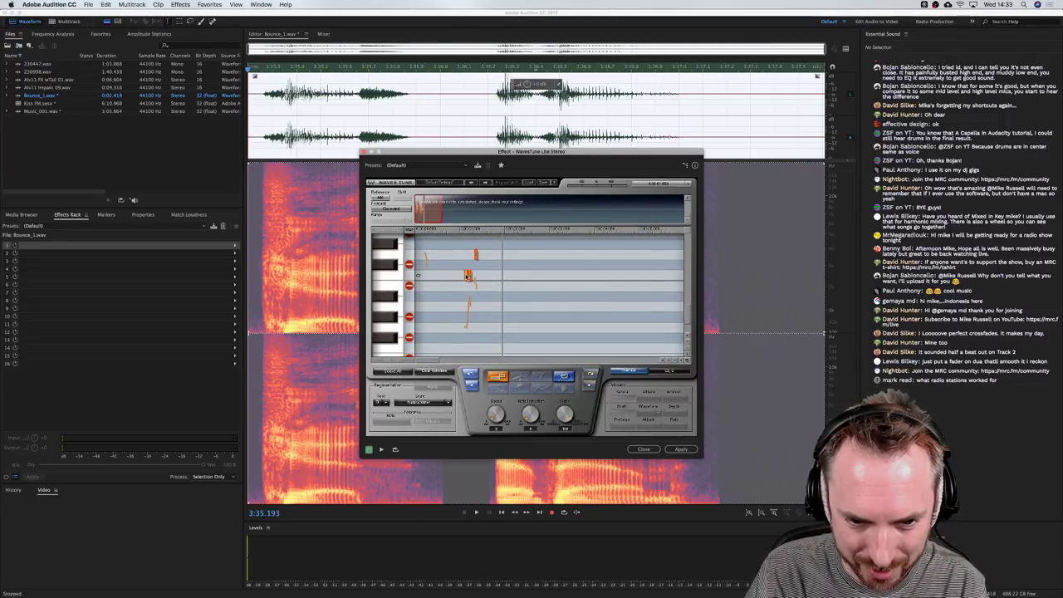
key("space")
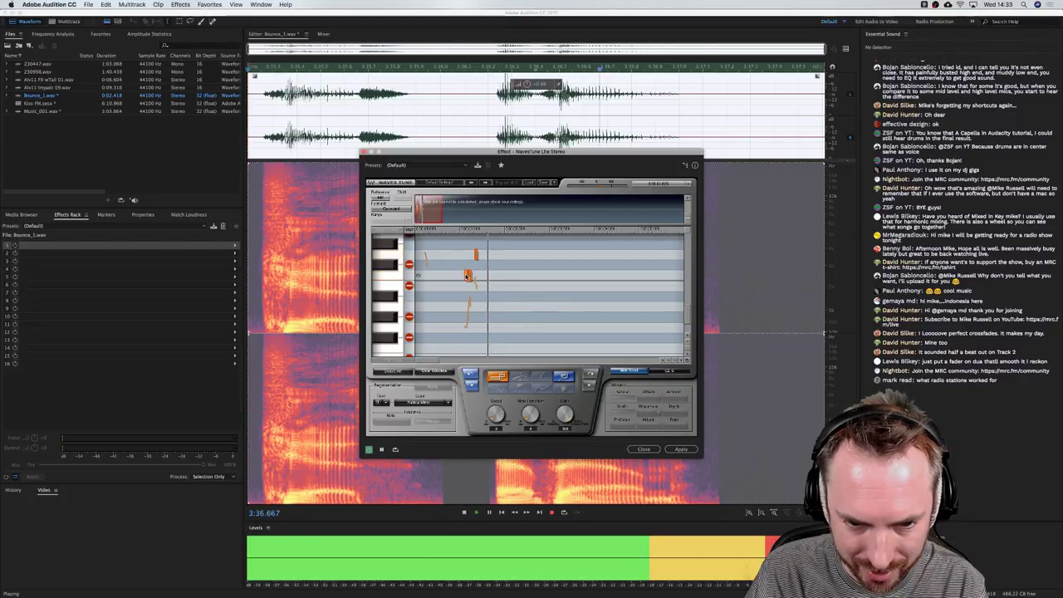
key("space")
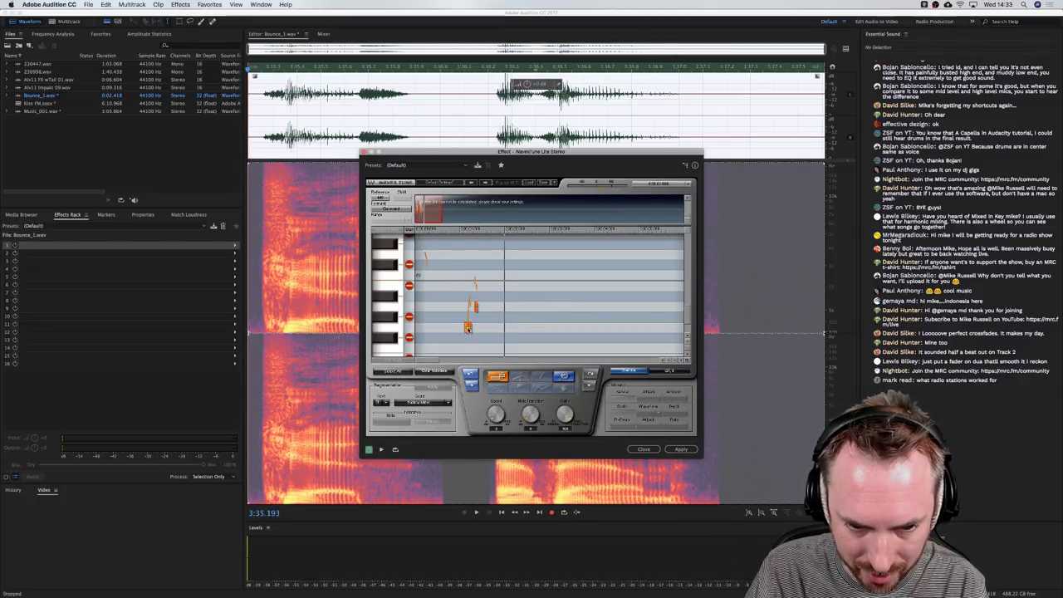
Lower the second word below its detected pitch, drop its last segment further in two stages and play each version
key("space")
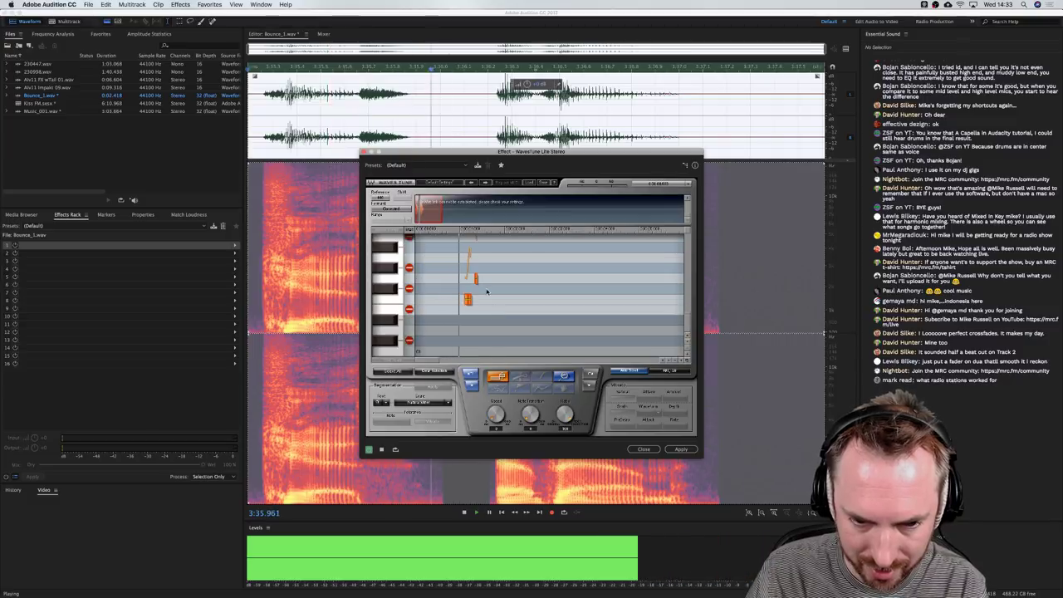
key("space")
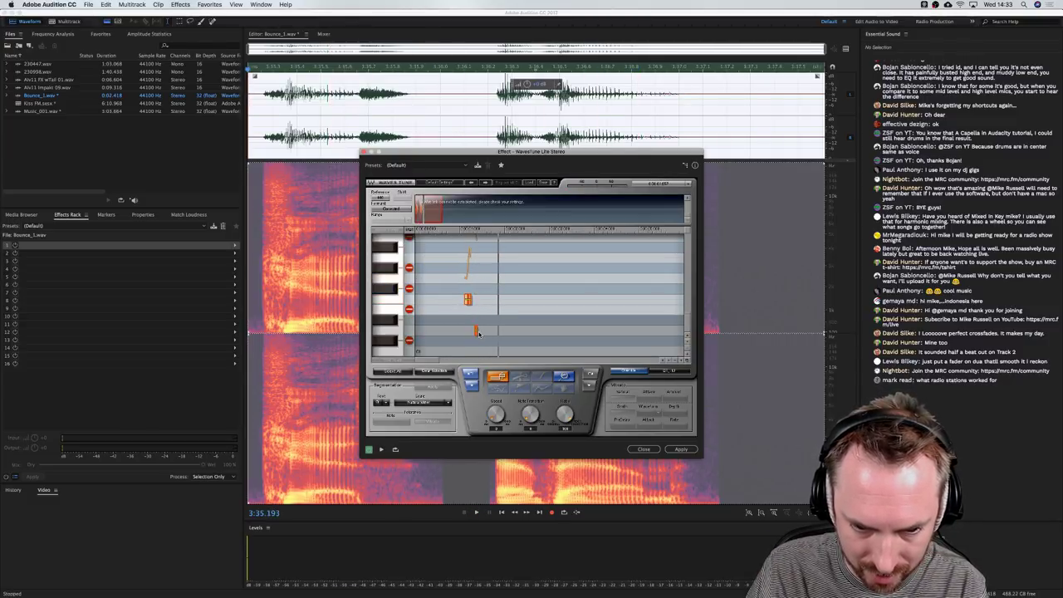
key("space")
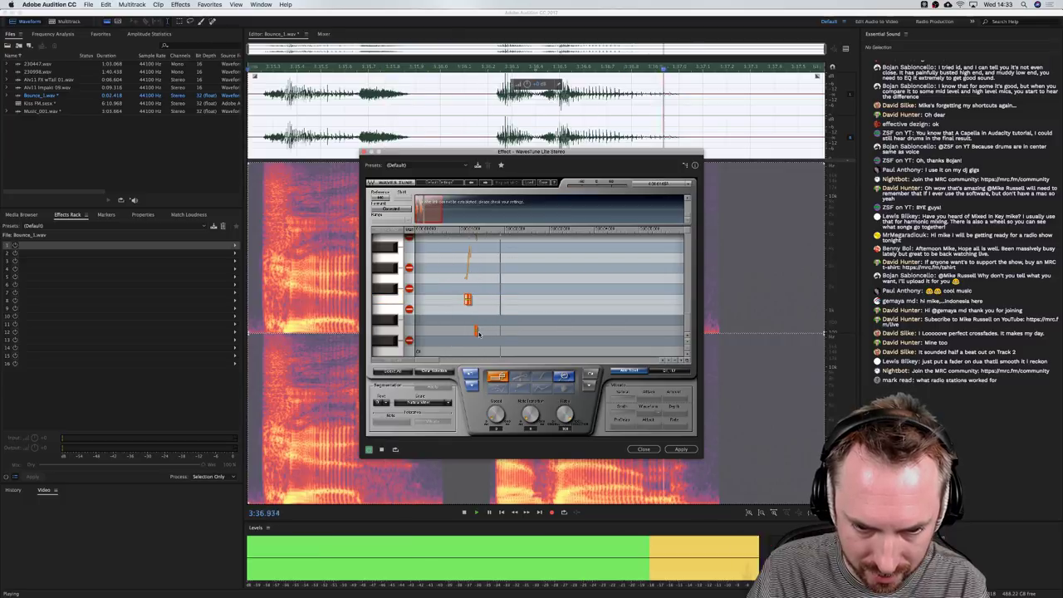
key("space")
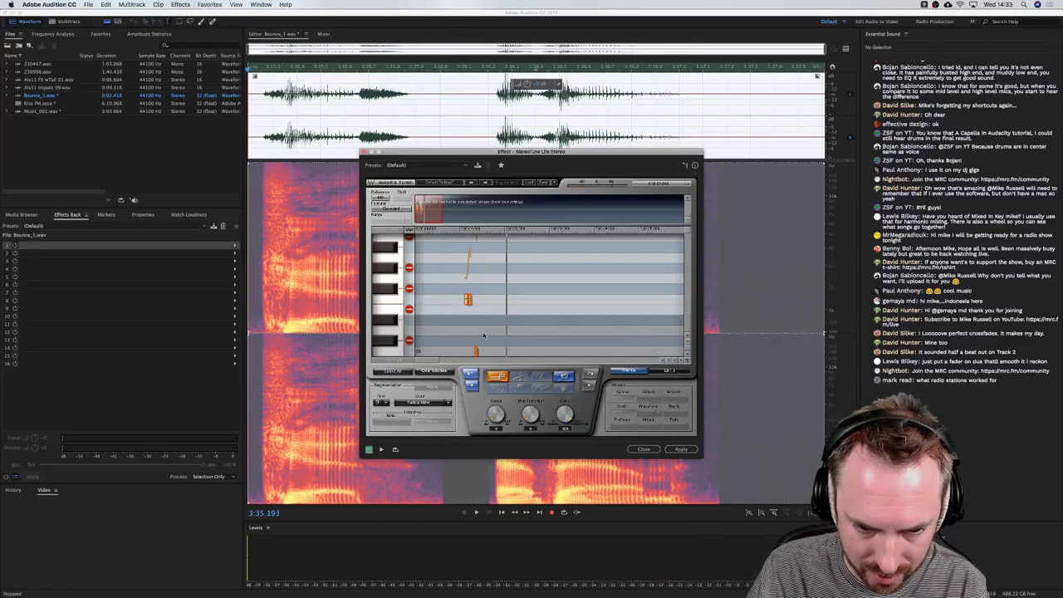
key("space")
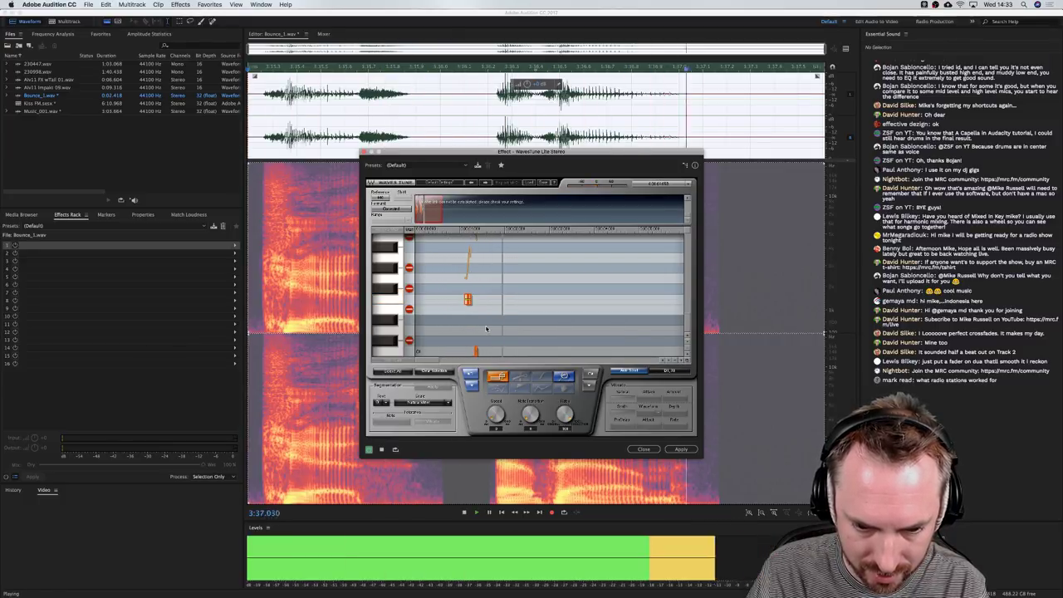
key("space")
Leave WavesTune Lite without applying it, return to the Kiss FM multitrack and delete the Bounce_1 clip
left_click(59, 23)
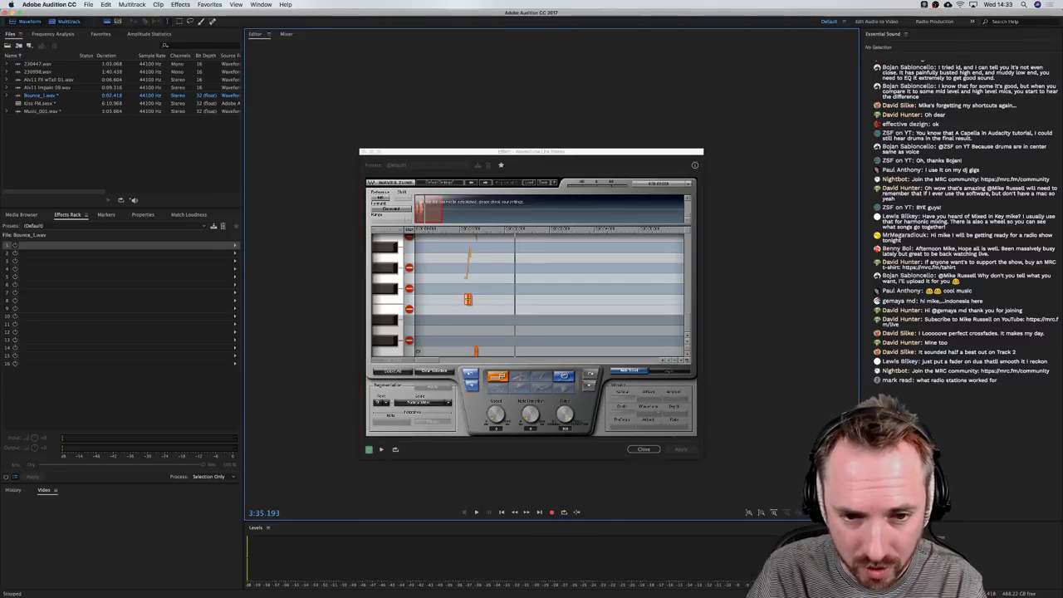
left_click(576, 184)
left_click(614, 177)
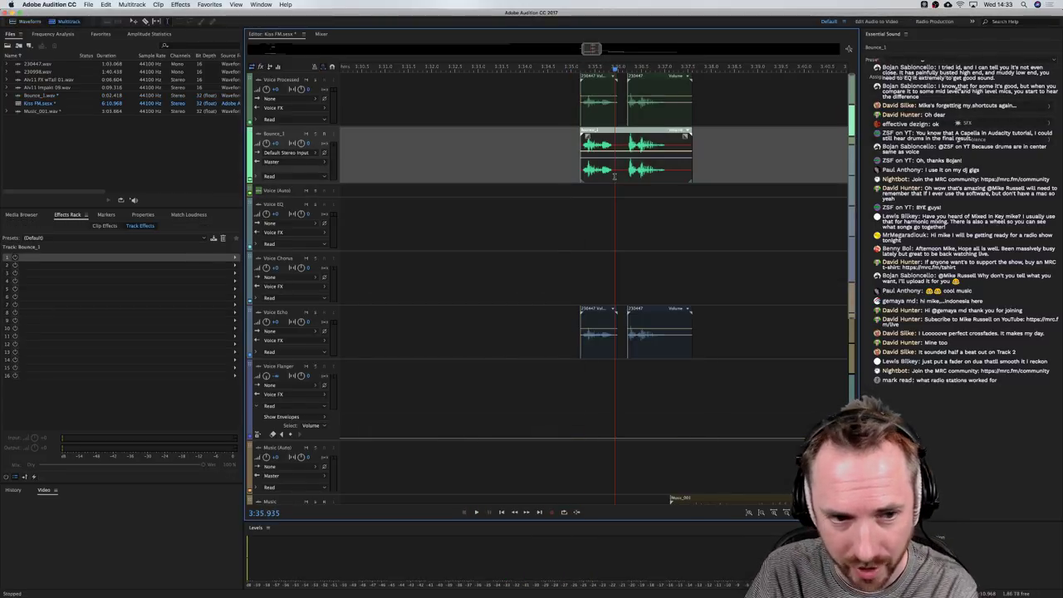
key("Delete")
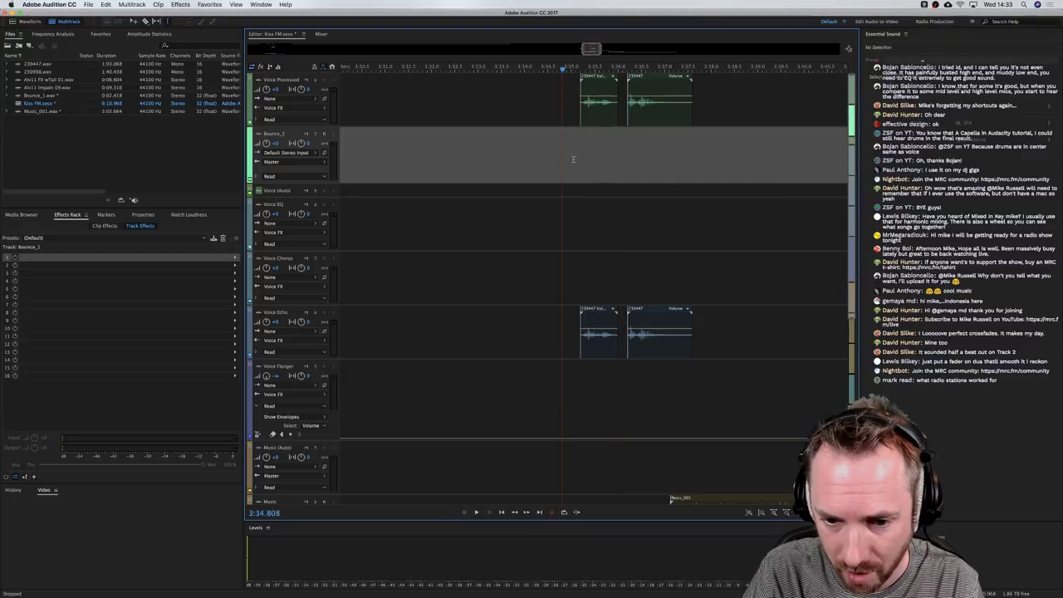
Play the session from 3:34.808 without the bounced voice and review the surrounding voice and music clips
scroll(618, 178, "down", 5)
key("space")
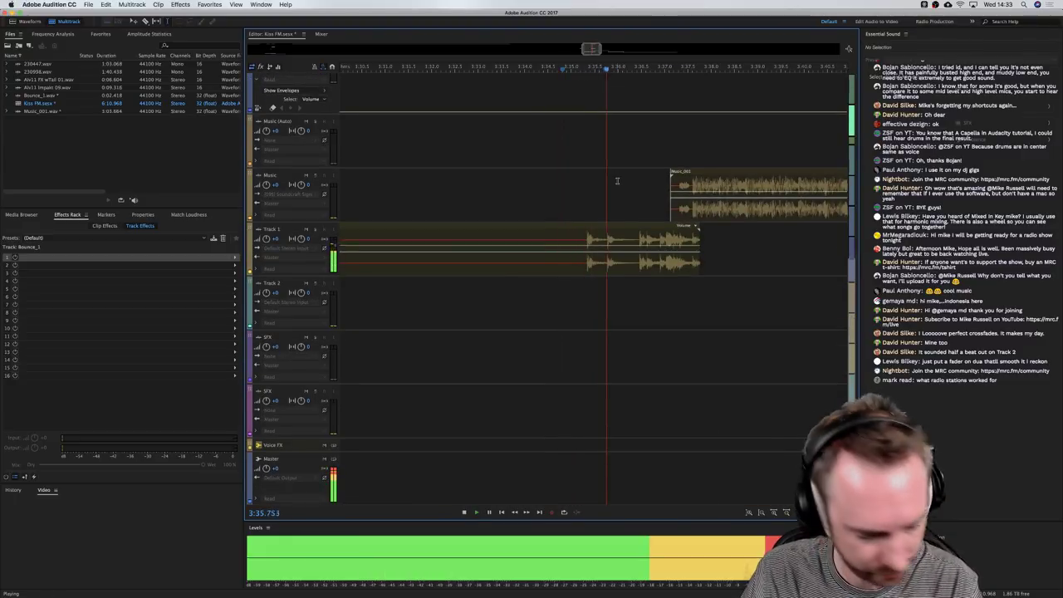
scroll(617, 180, "up", 5)
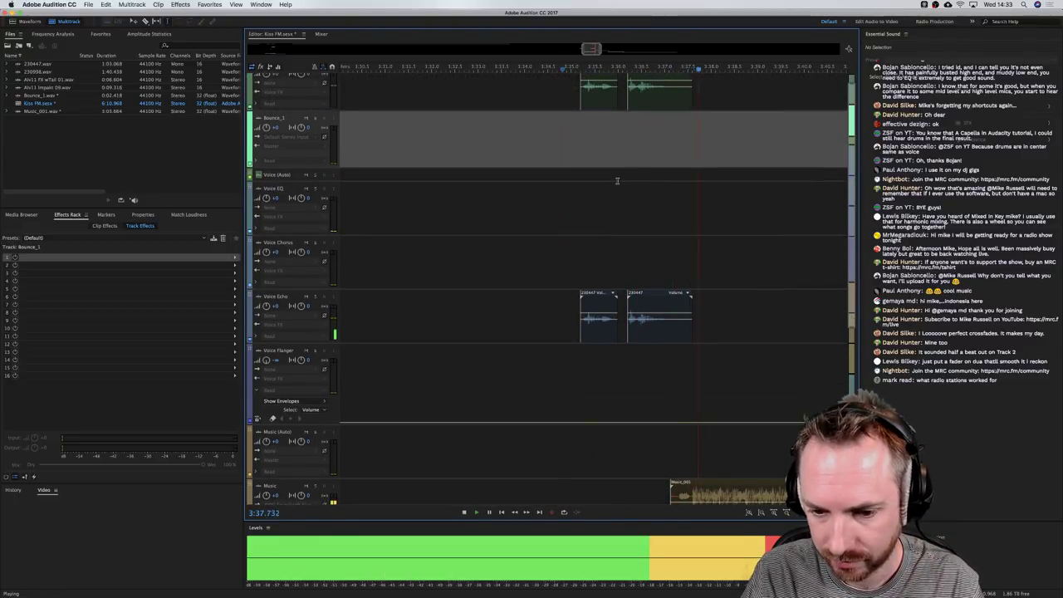
scroll(617, 180, "down", 5)
key("space")
scroll(612, 65, "down", 3)
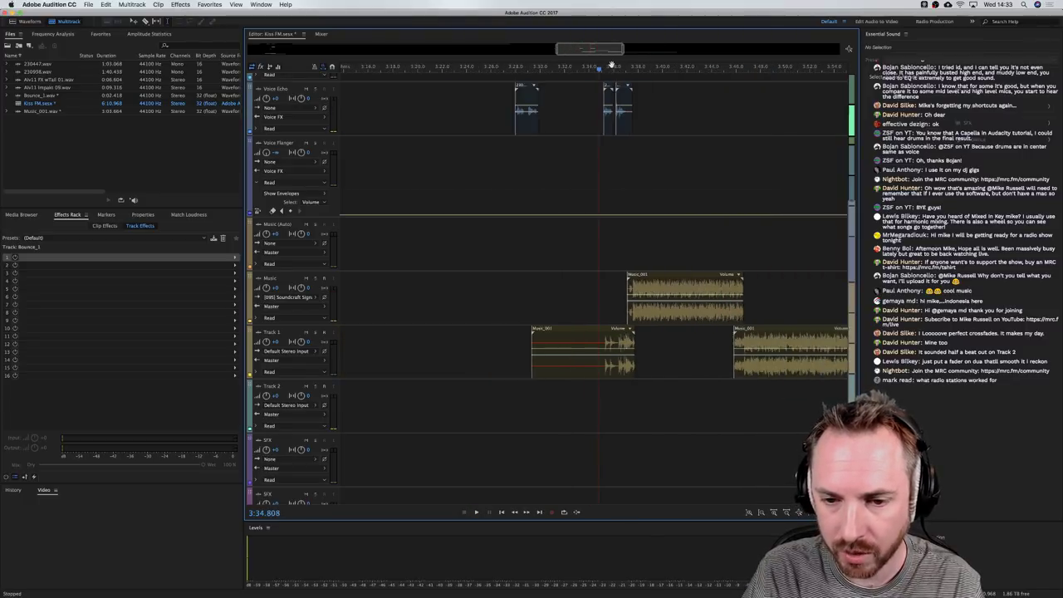
scroll(707, 208, "right", 3)
scroll(707, 208, "up", 5)
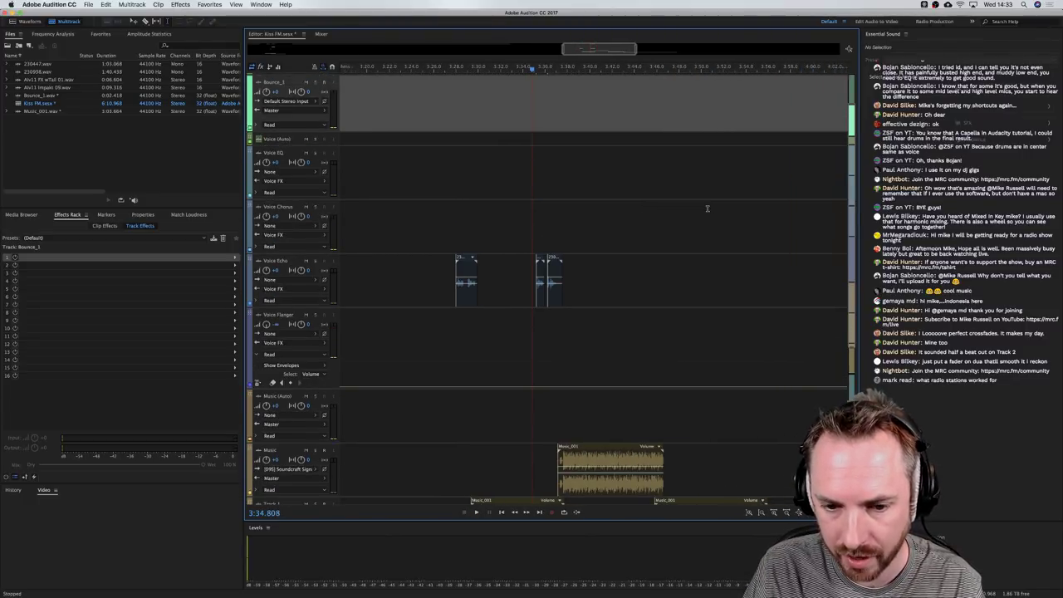
Search the computer for "logic" and switch to Logic Pro X with a Drummer project open
scroll(707, 209, "down", 5)
scroll(707, 209, "right", 3)
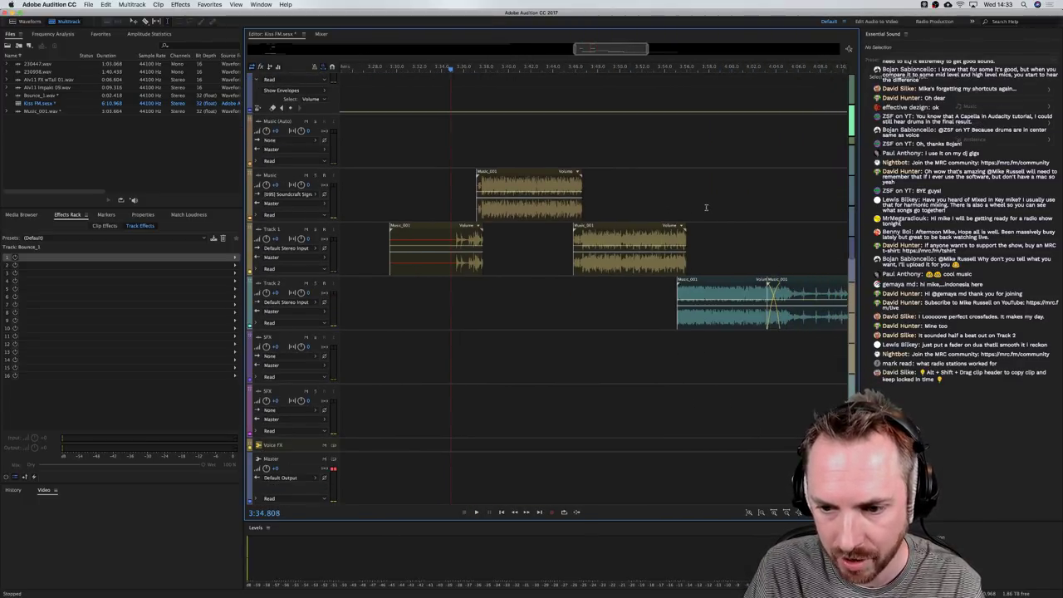
scroll(707, 208, "right", 1)
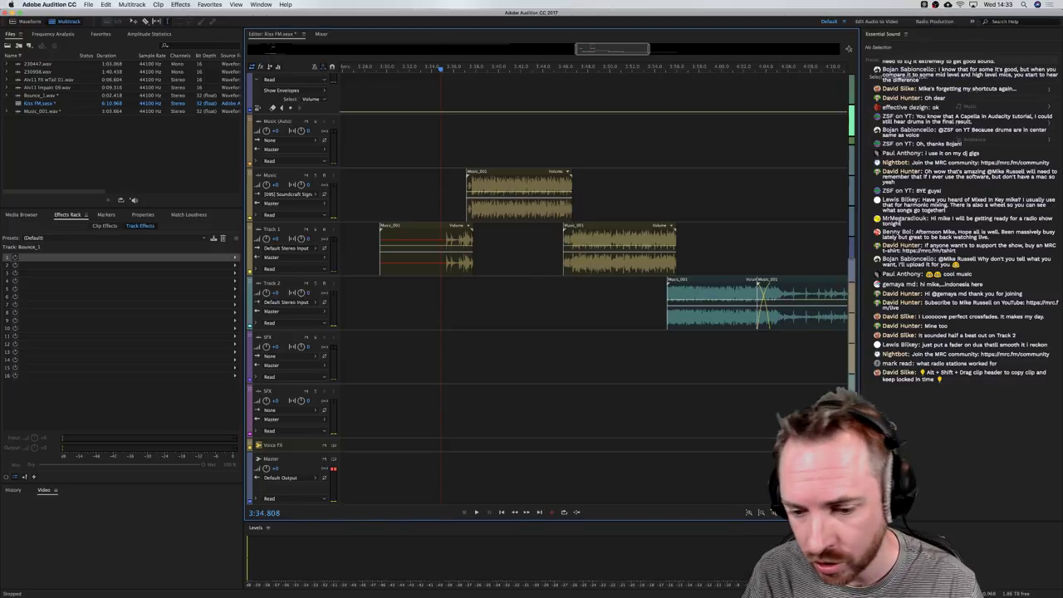
key("super+space")
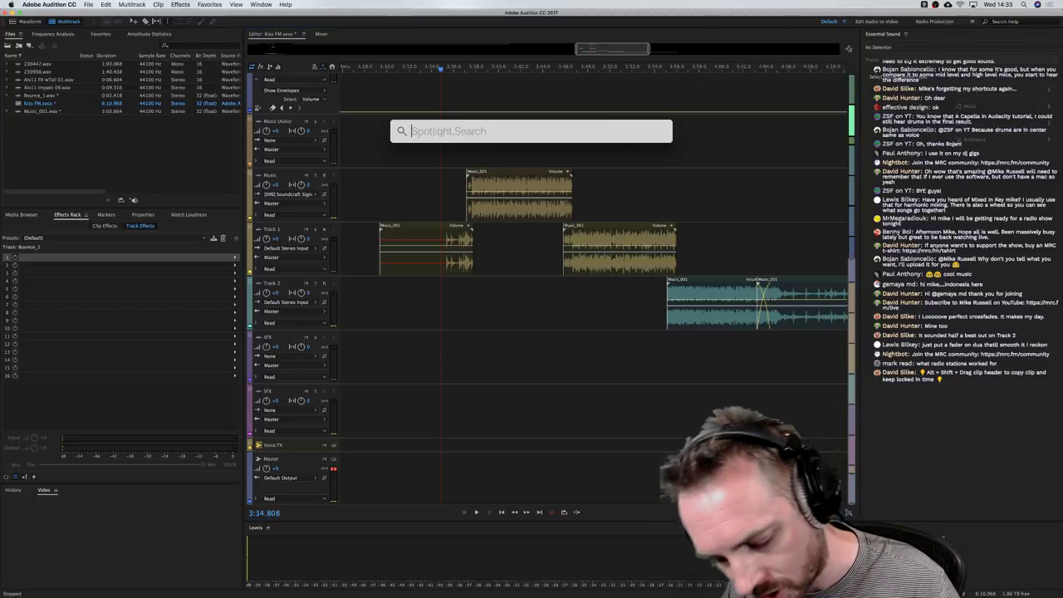
type("logic")
key("Escape")
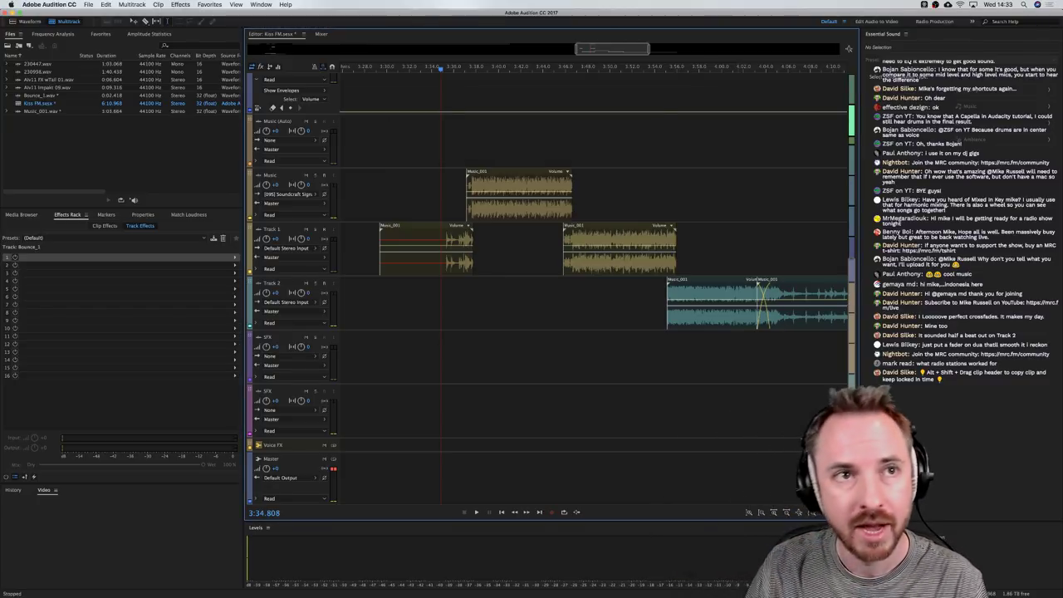
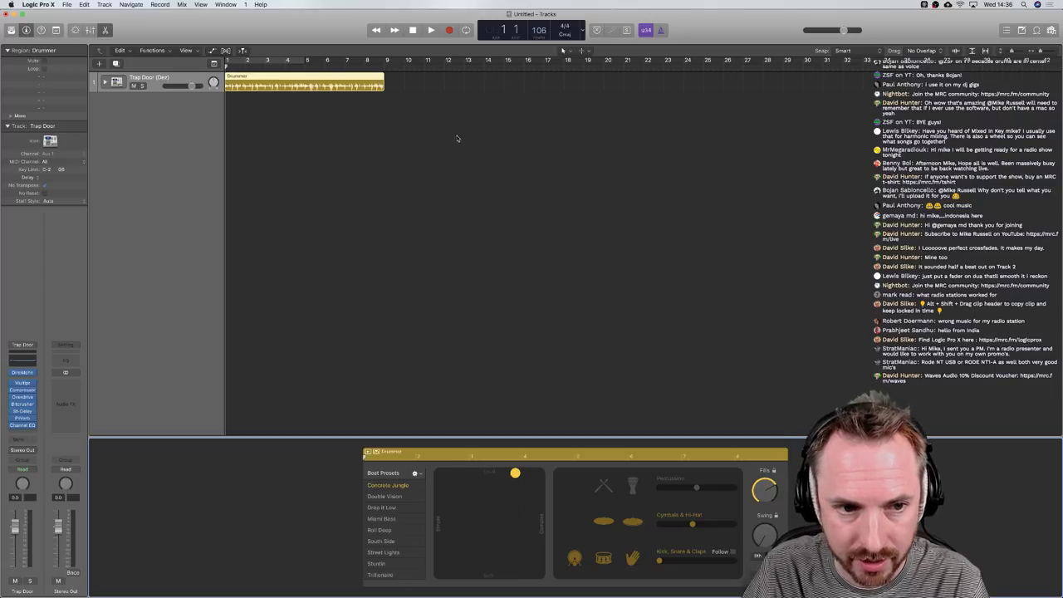
Play the Trap Door Drummer region while auditioning the Double Vision beat preset, and settle on Drop It Low
key("space")
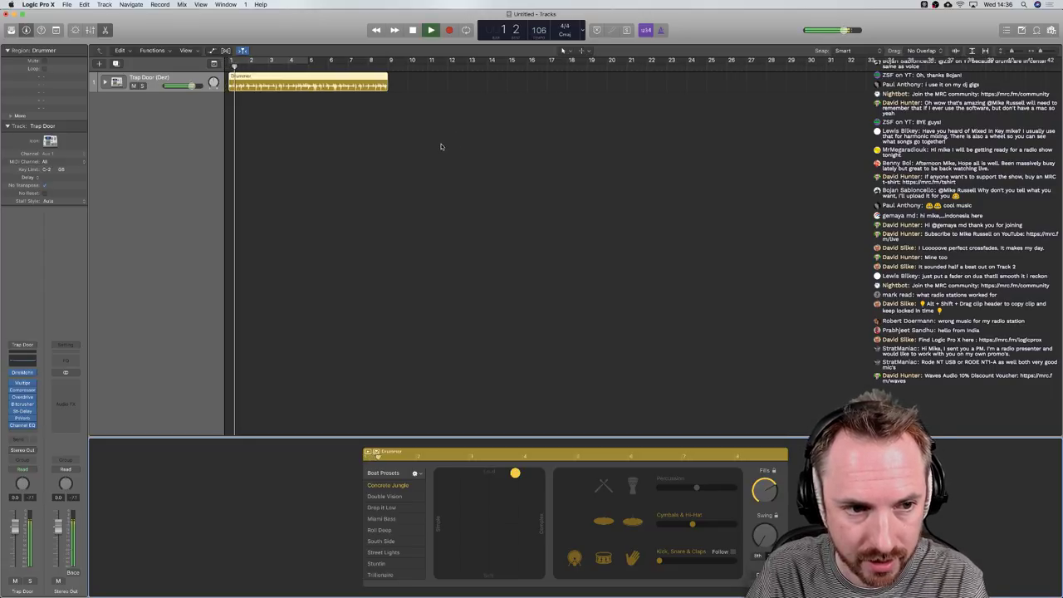
left_click(394, 497)
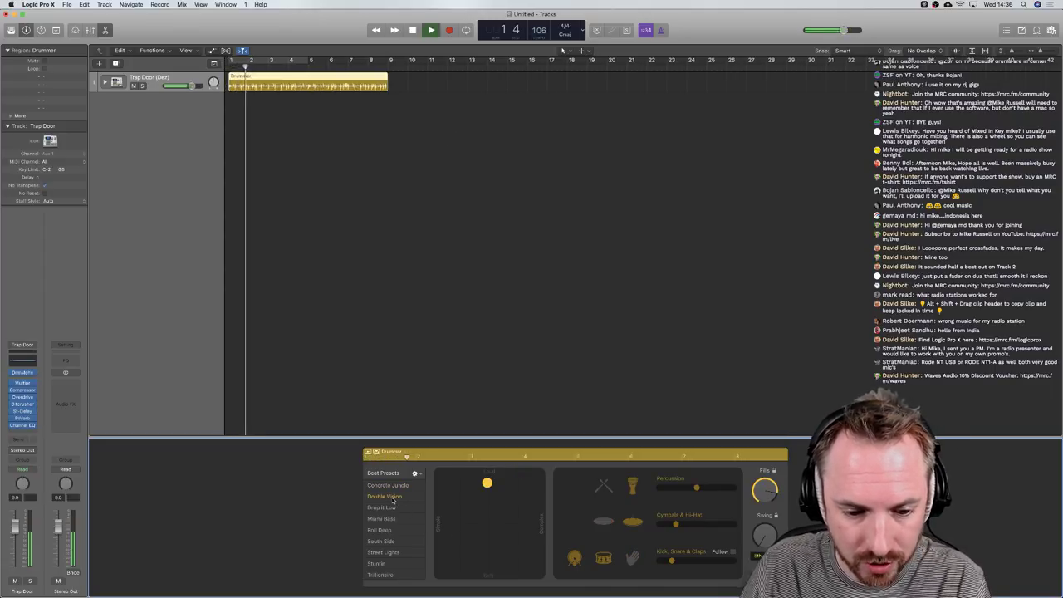
left_click(383, 509)
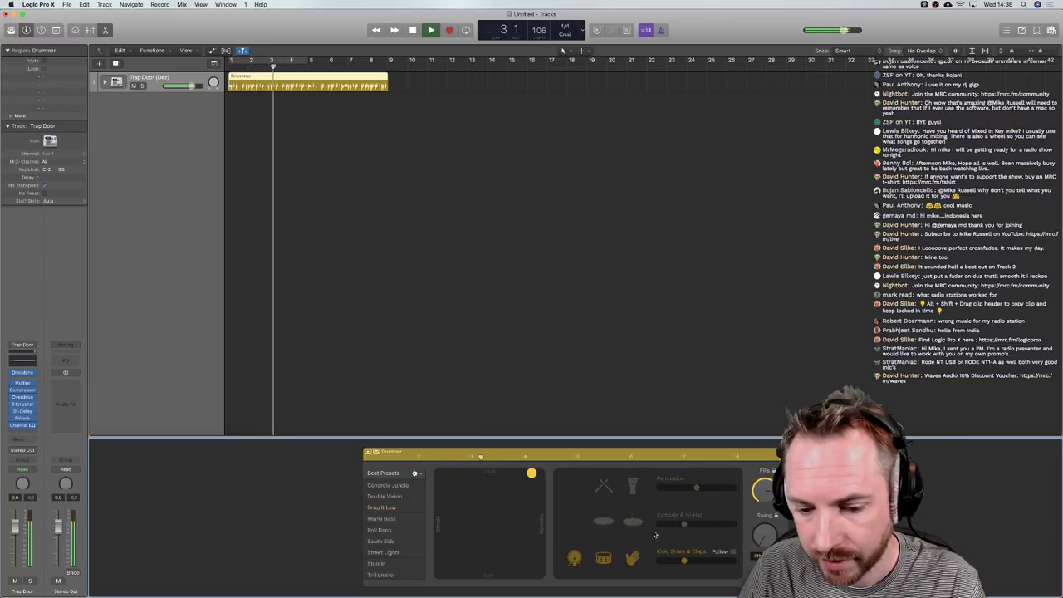
Turn off the claps, audition the beat with kick and snare toggled separately, and turn the fills down to nothing
left_click(633, 558)
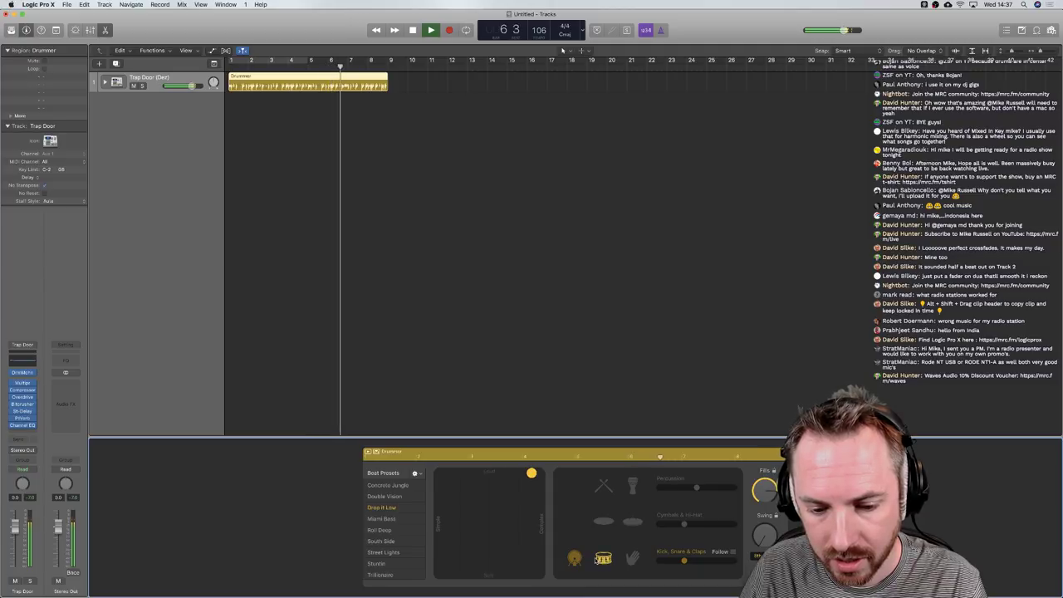
key("space")
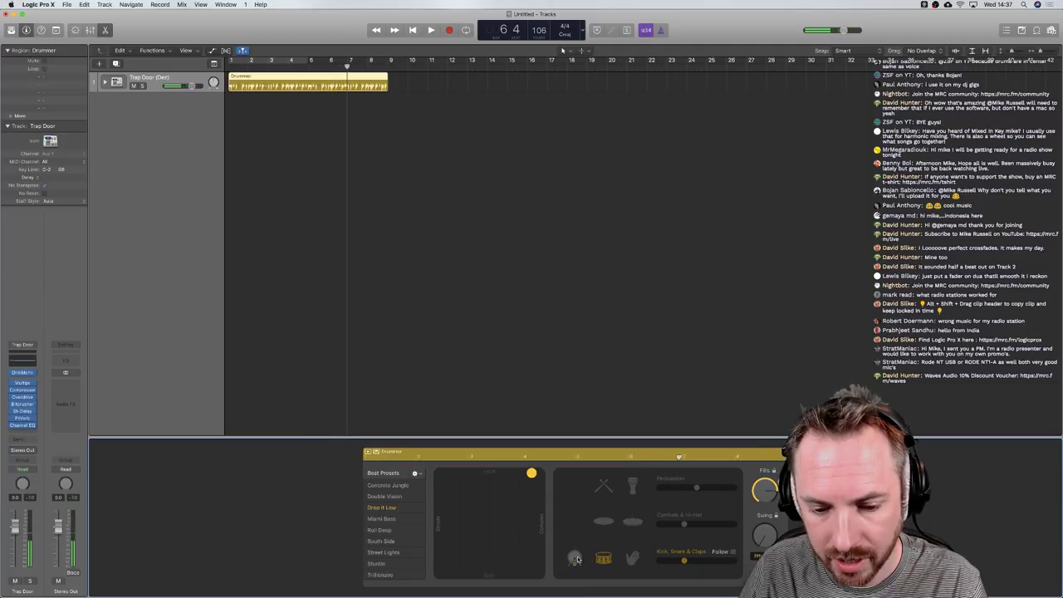
key("space")
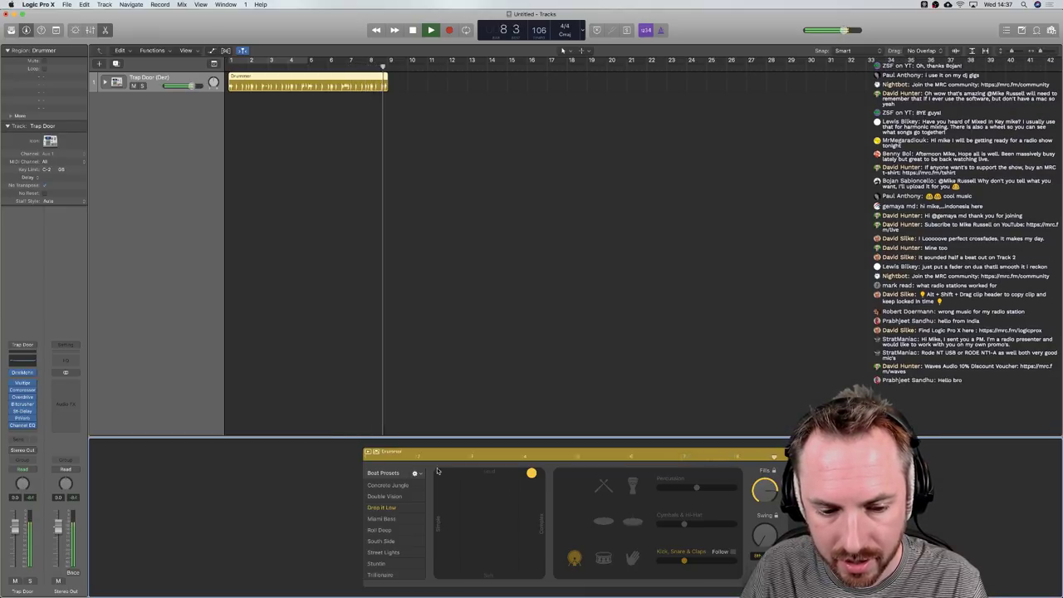
key("space")
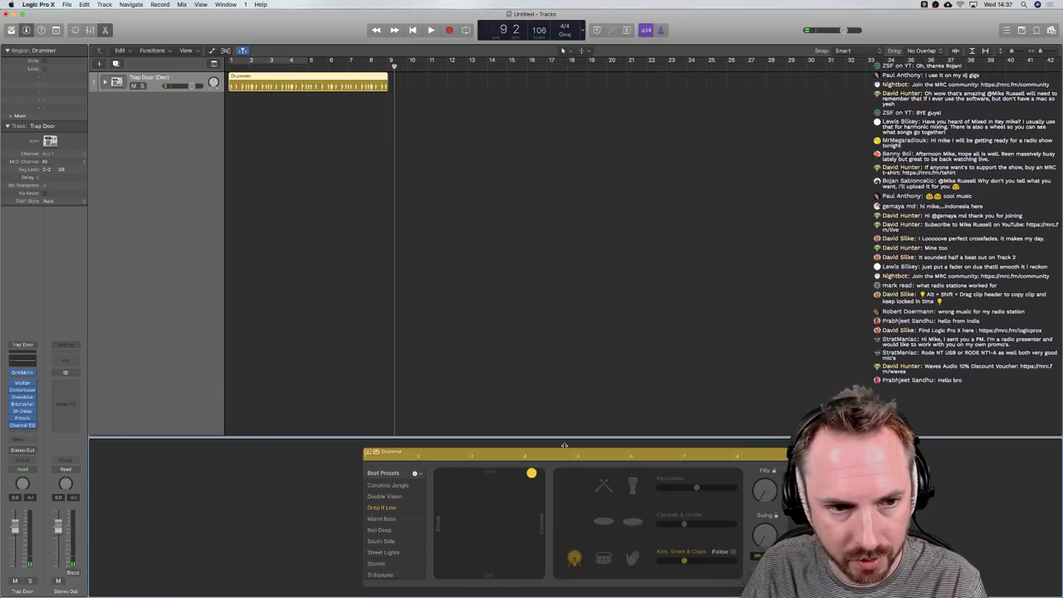
Play from bar 1 with kick and snare on, raise the Kick, Snare & Claps pattern variation, and extend the Drummer region to bar 13
left_click(231, 66)
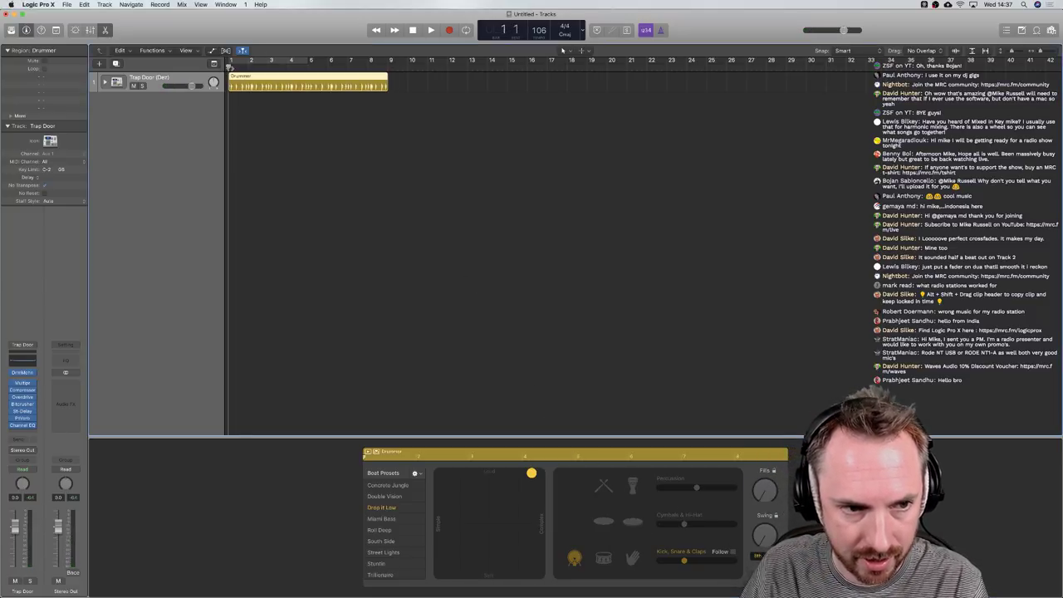
key("space")
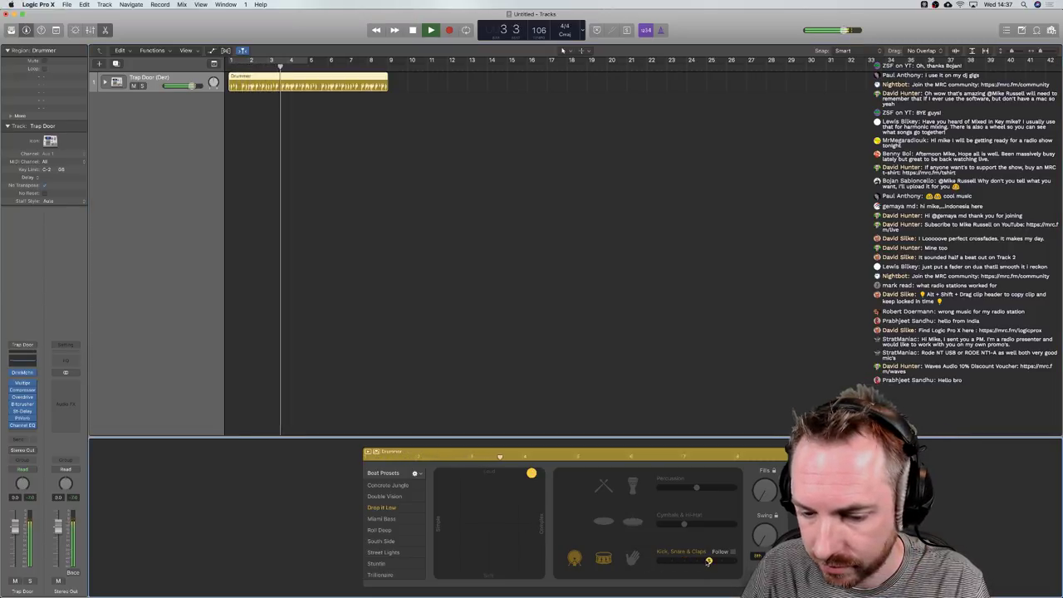
left_click_drag(684, 562, 715, 570)
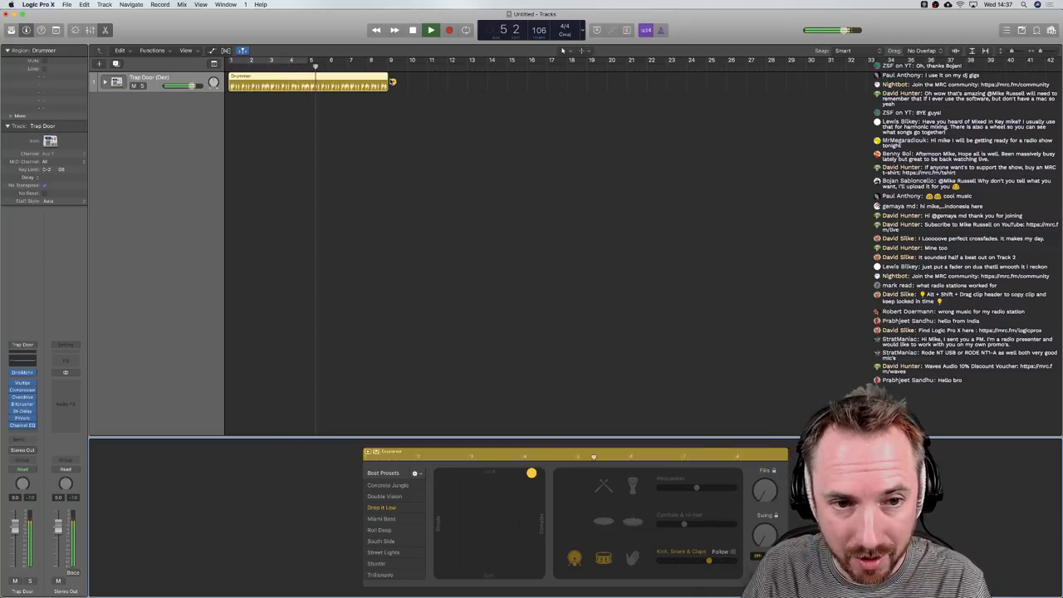
left_click_drag(388, 82, 466, 86)
key("space")
Try several Fills amounts up to the maximum, replaying the region's last bar each time, and settle on a moderately high amount
left_click_drag(771, 491, 770, 487)
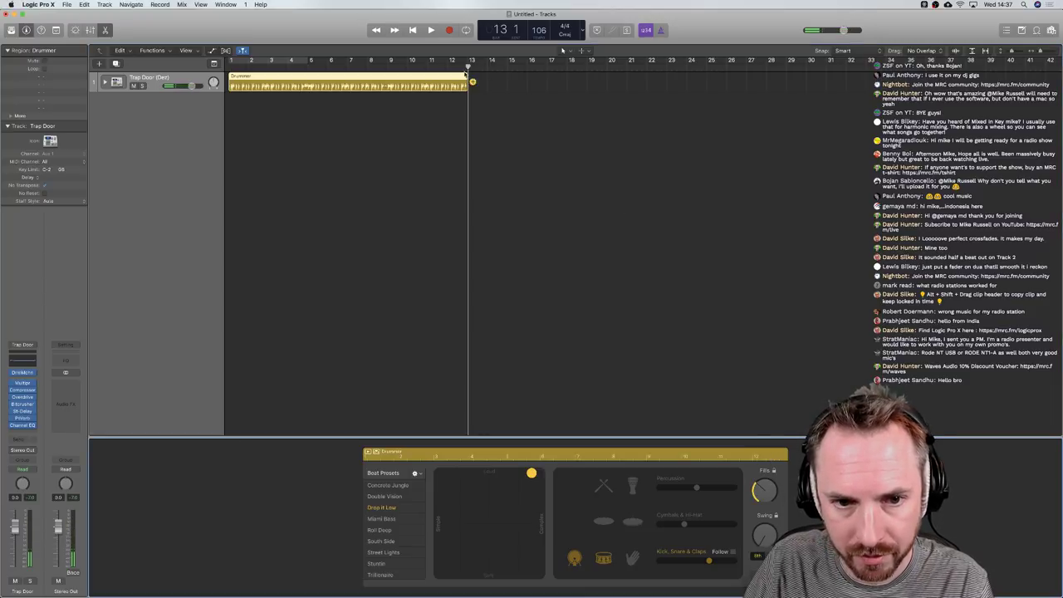
key("space")
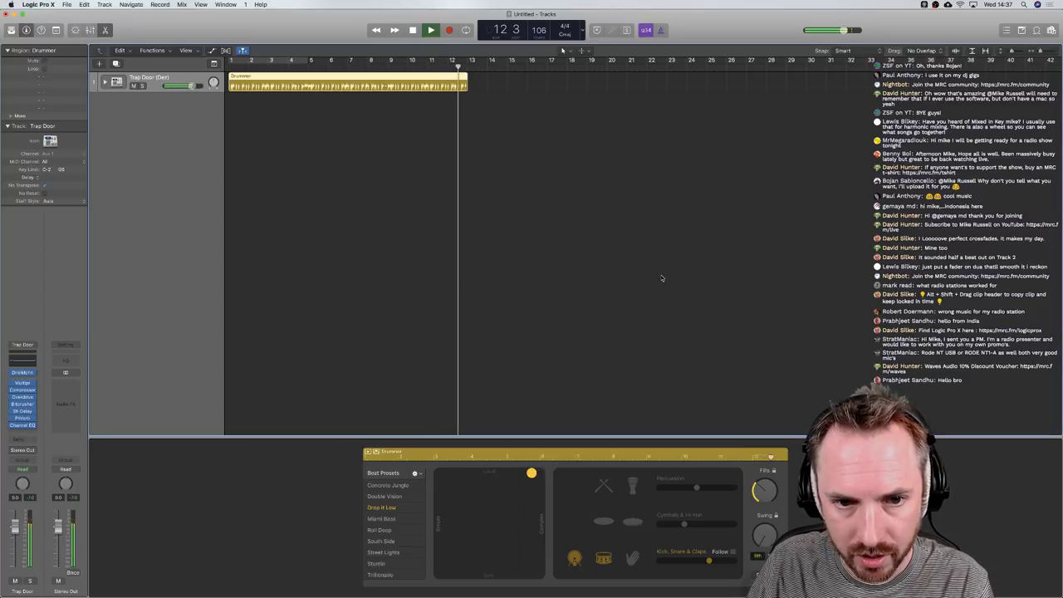
key("space")
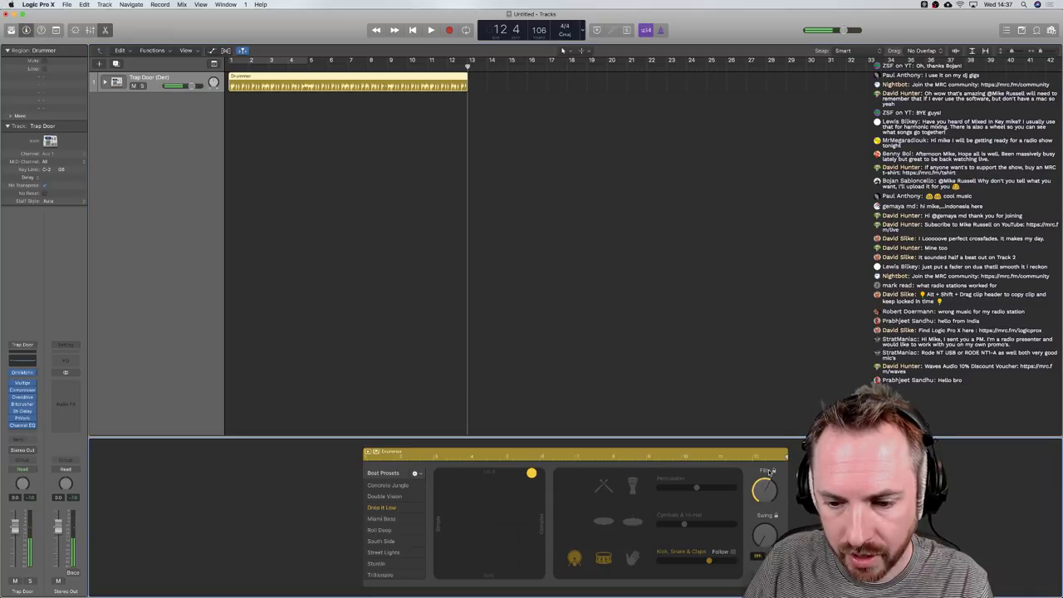
key("space")
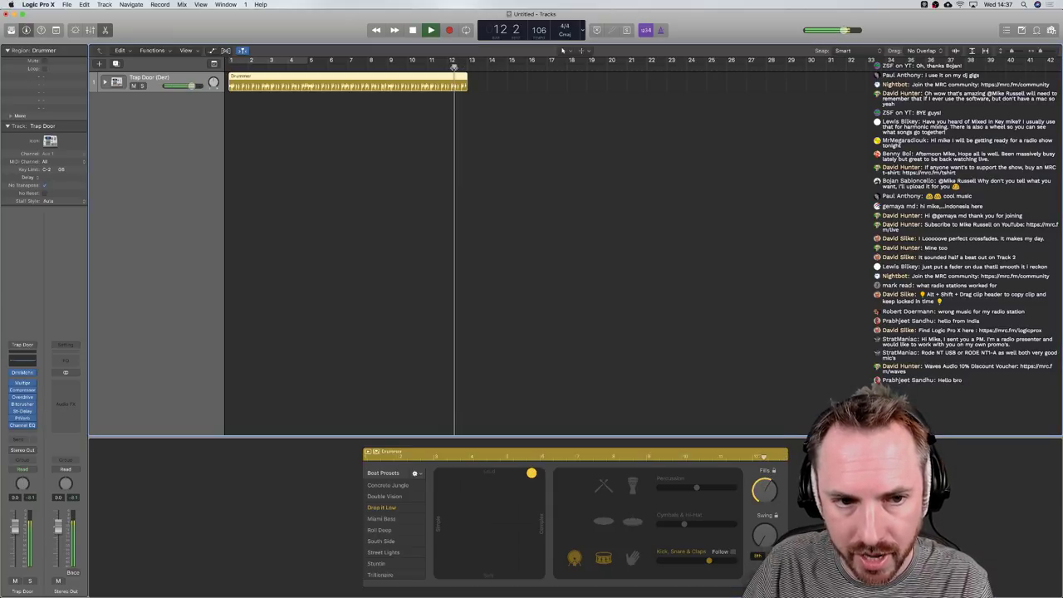
key("space")
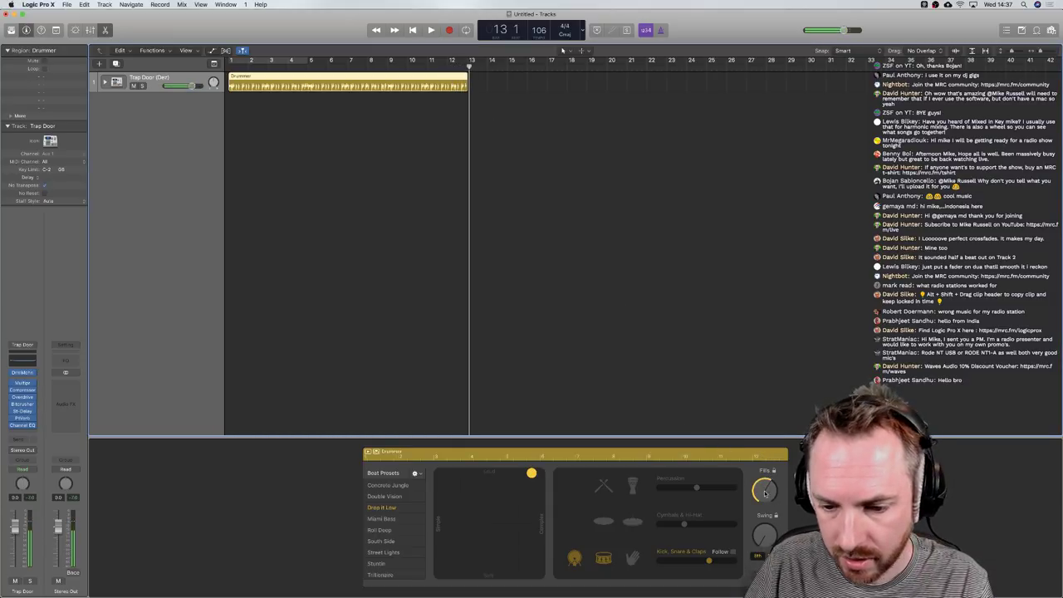
key("space")
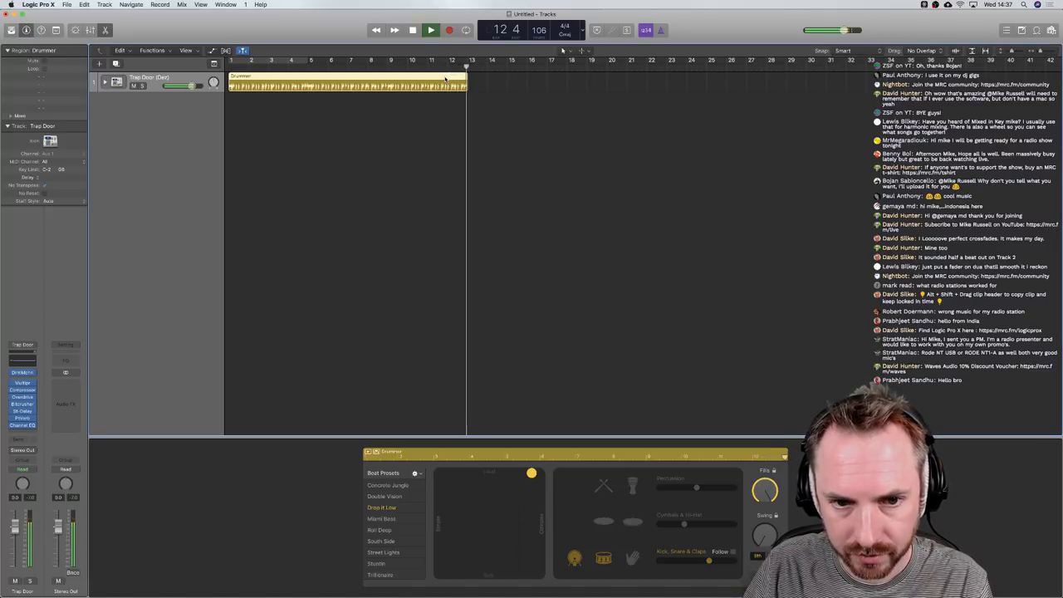
key("space")
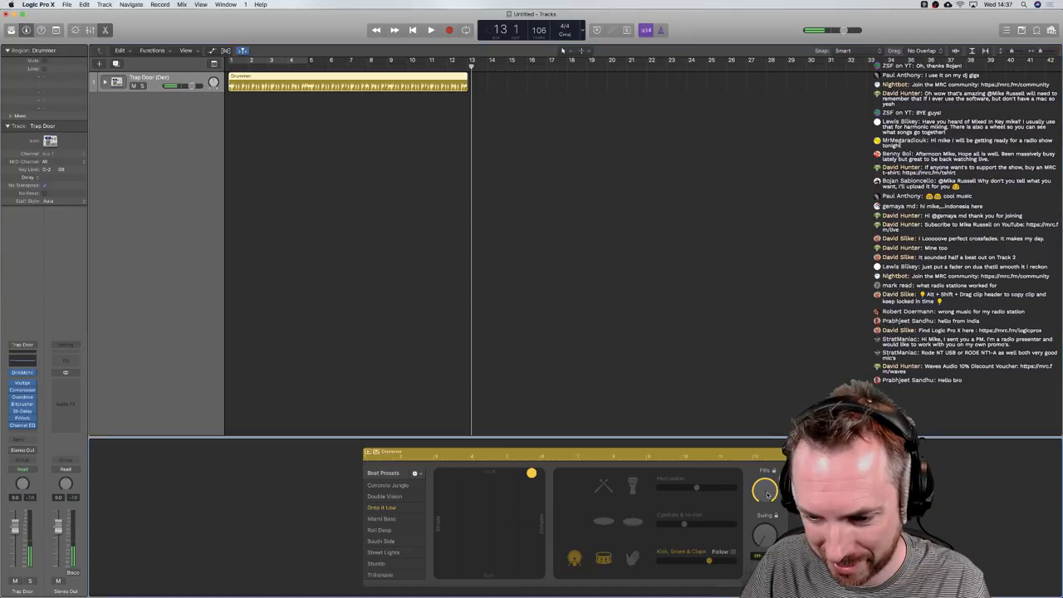
key("space")
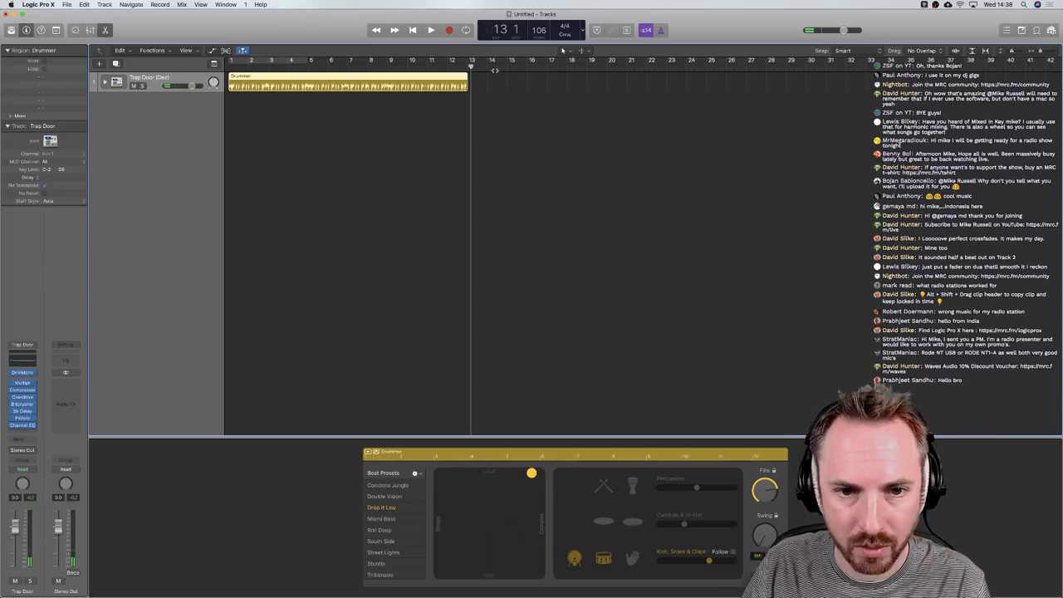
Set the cycle range from bar 1 to about bar 17 and export the selection as a 16-bit AIFF file to Downloads
left_click_drag(233, 60, 550, 66)
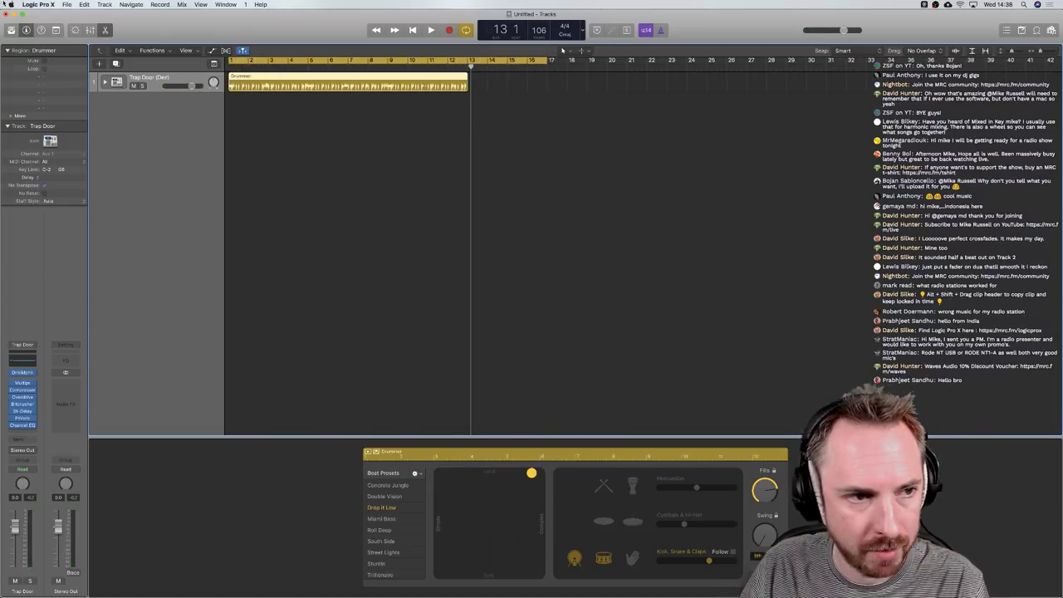
left_click(70, 6)
mouse_move(115, 181)
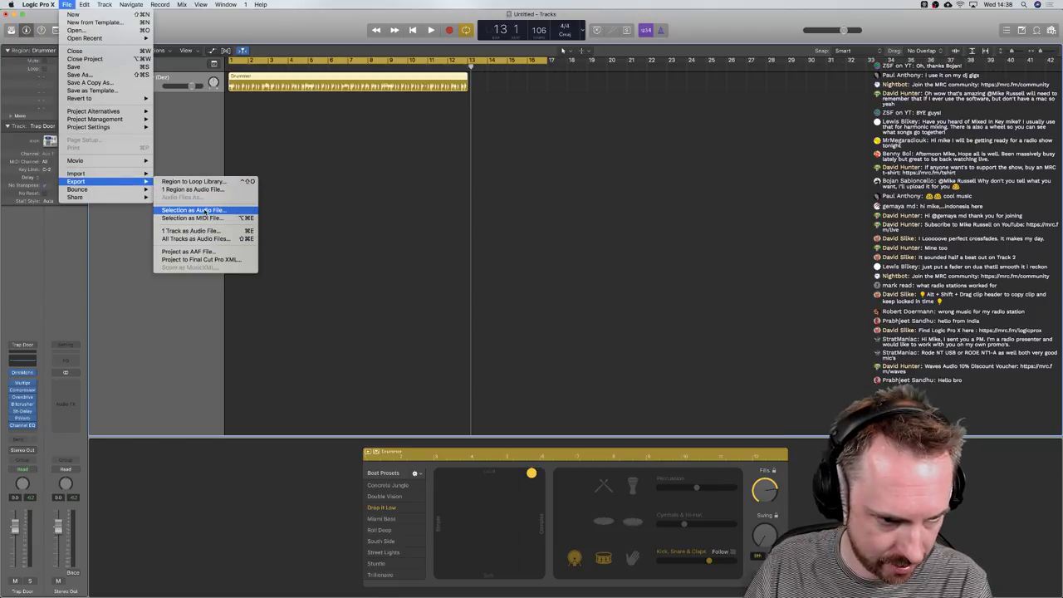
left_click(194, 210)
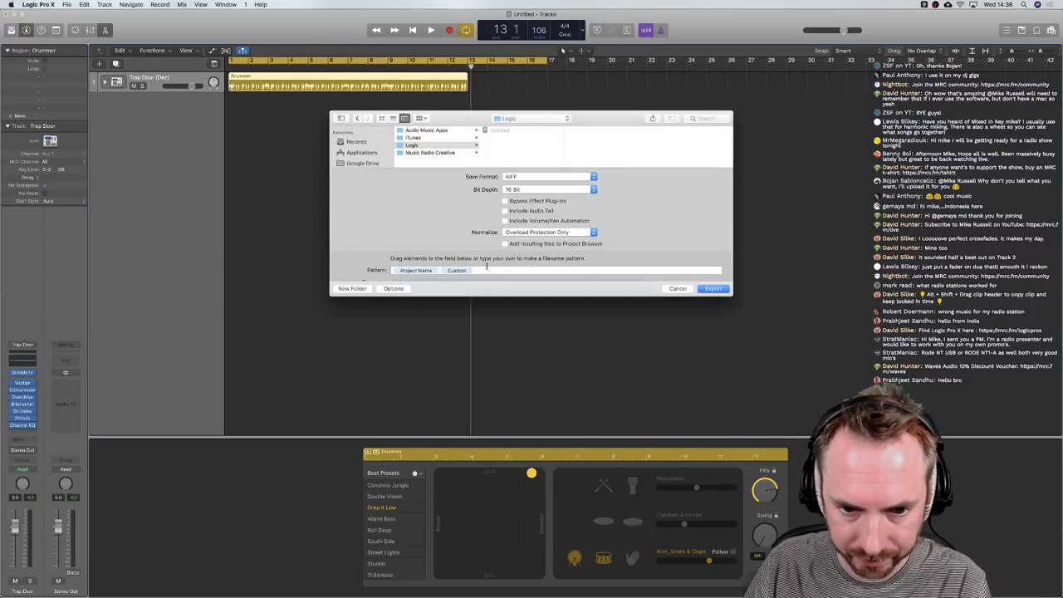
scroll(364, 158, "down", 3)
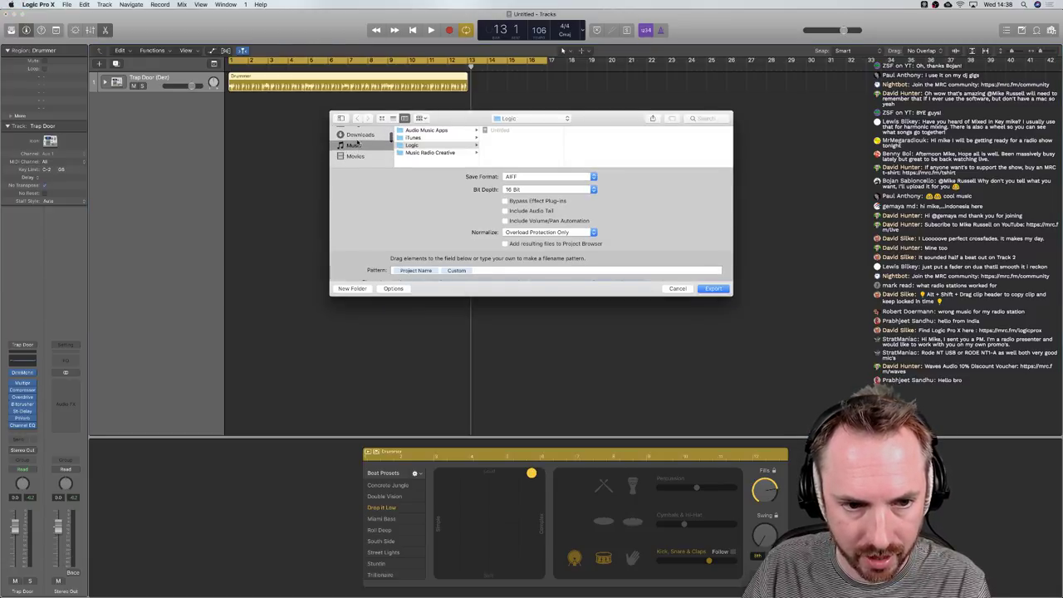
left_click(360, 135)
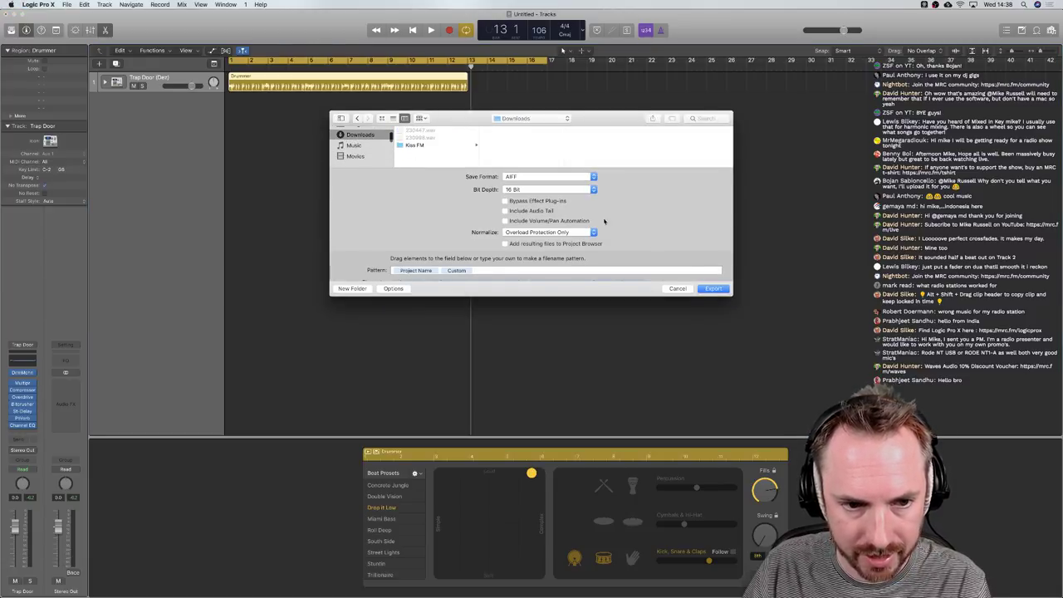
left_click(713, 289)
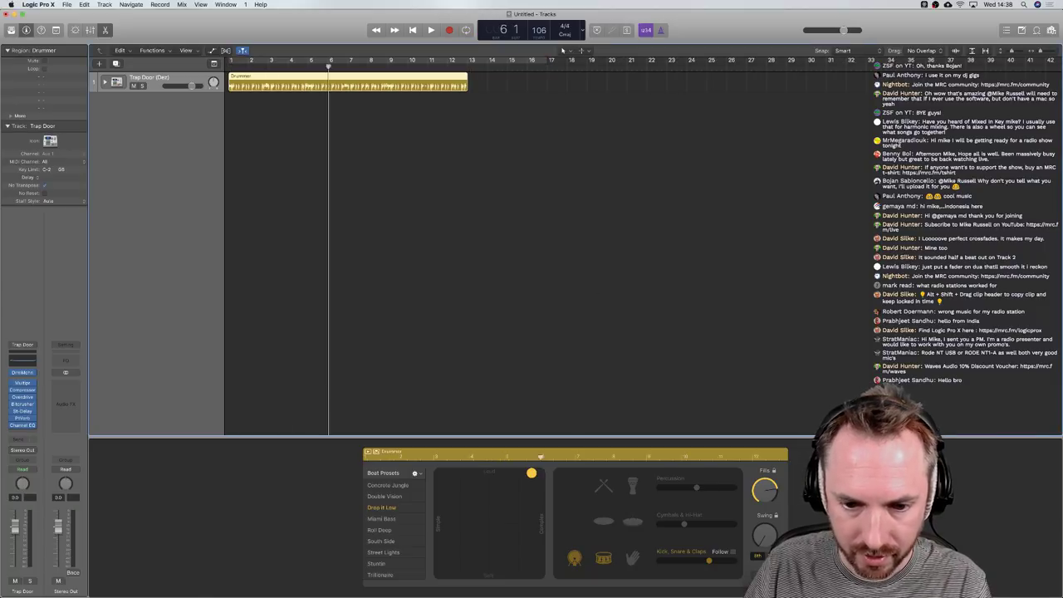
Switch to Adobe Audition and place the exported Untitled.aif drum file on the first SFX track at about 3:37.5
mouse_move(582, 580)
left_click(469, 579)
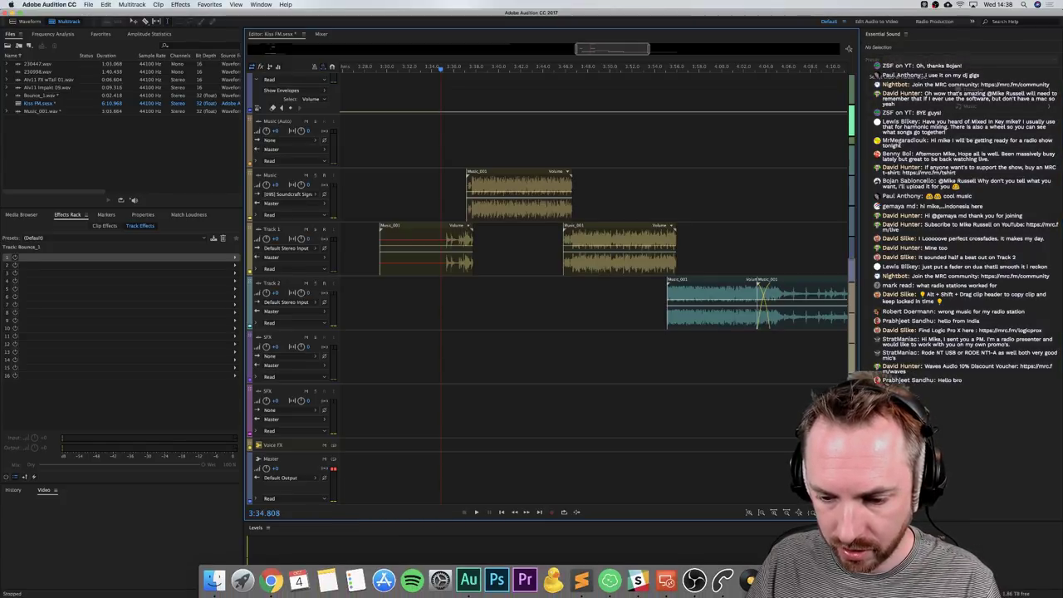
left_click(777, 579)
left_click_drag(757, 500, 481, 363)
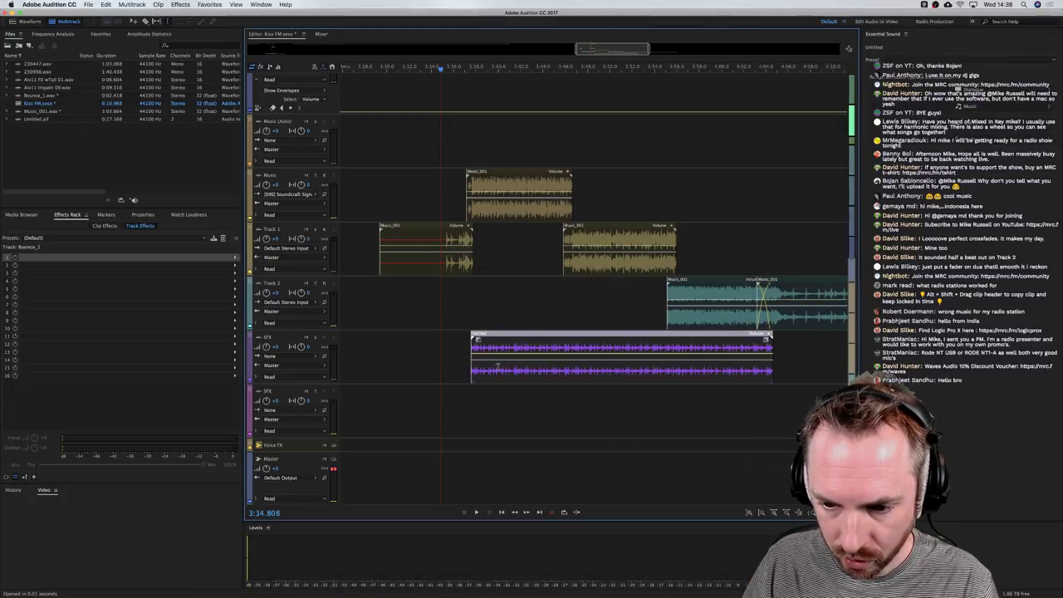
Play from 3:36.945 and shift the drum clip to start at 3:37.599, on the first beat of the Music track's clip
left_click(464, 301)
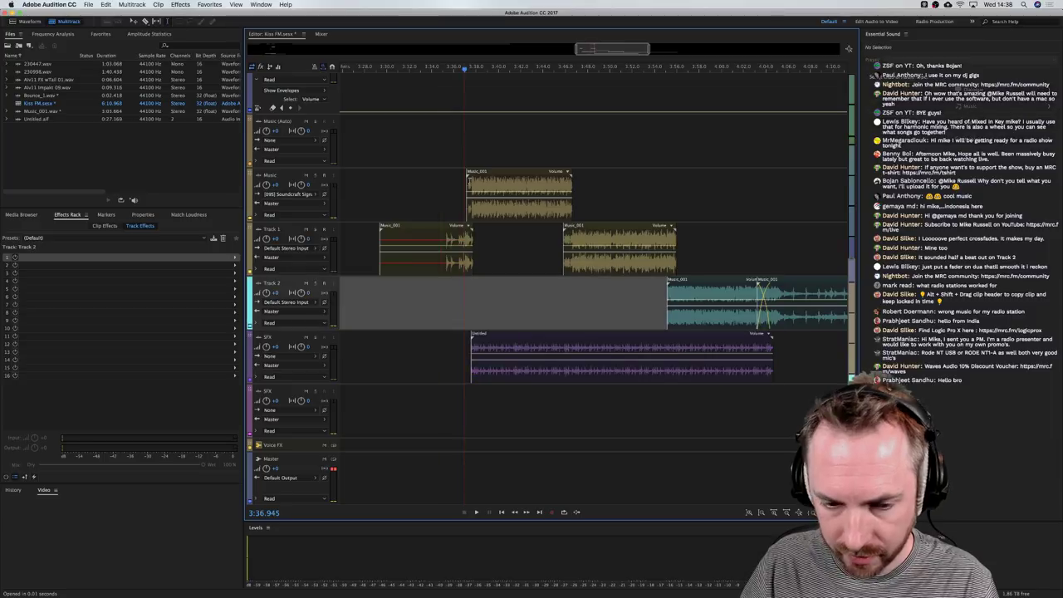
scroll(470, 72, "up", 5)
key("space")
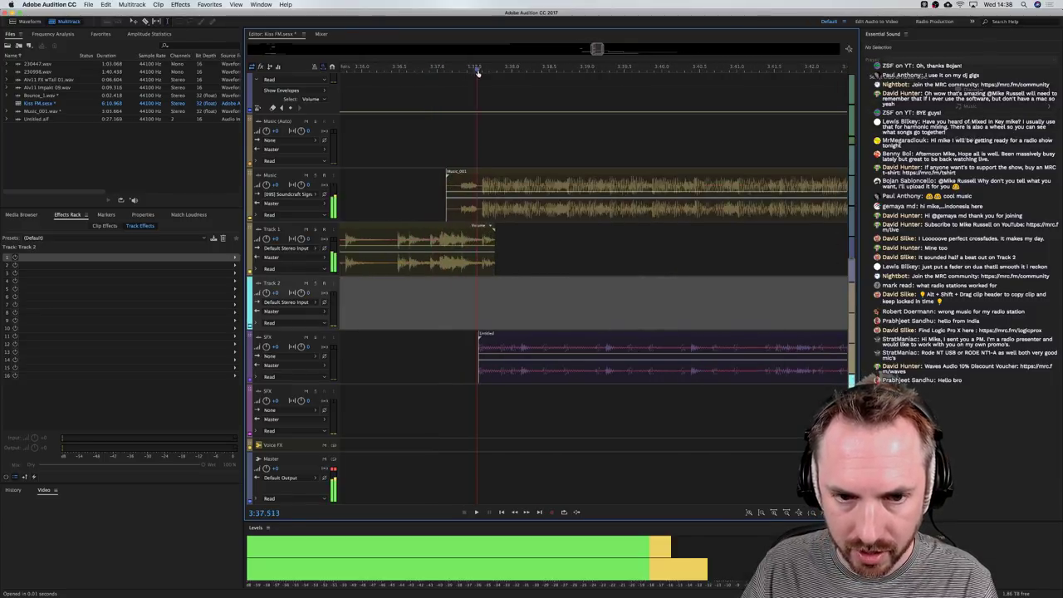
left_click_drag(530, 372, 533, 371)
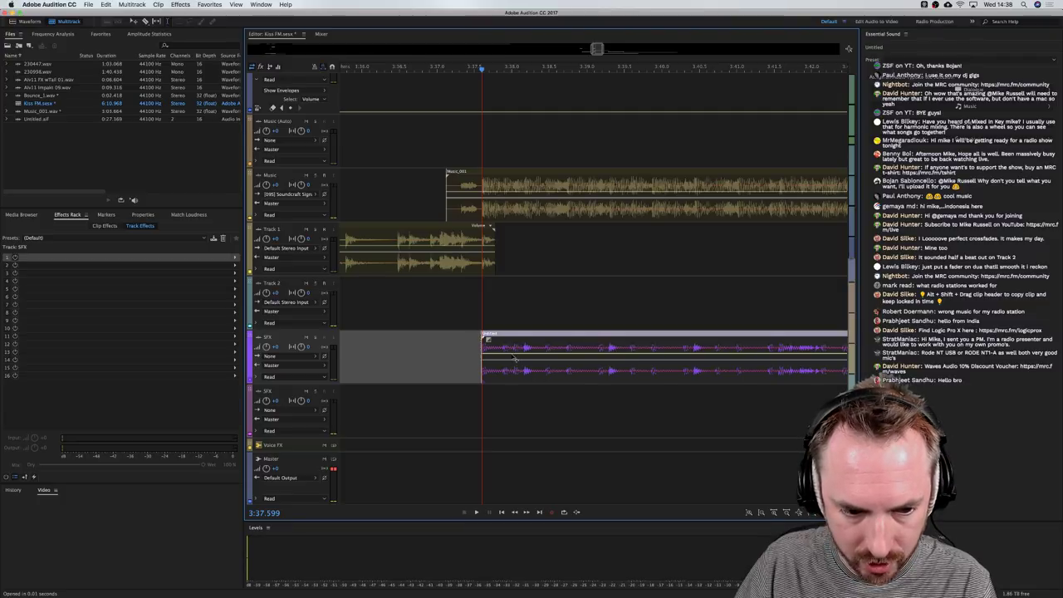
Add a stereo audio track directly below the SFX track that holds the drum clip
key("alt+a")
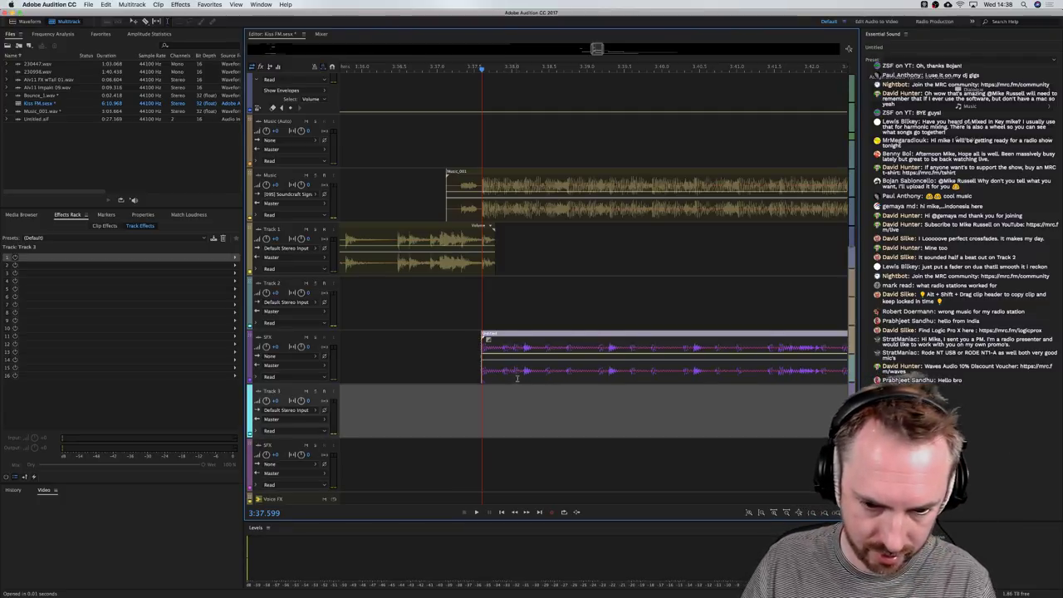
Move the drum clip from the SFX track to Track 3 and set that track's volume to +2.4 dB during playback
left_click_drag(515, 374, 515, 428)
key("space")
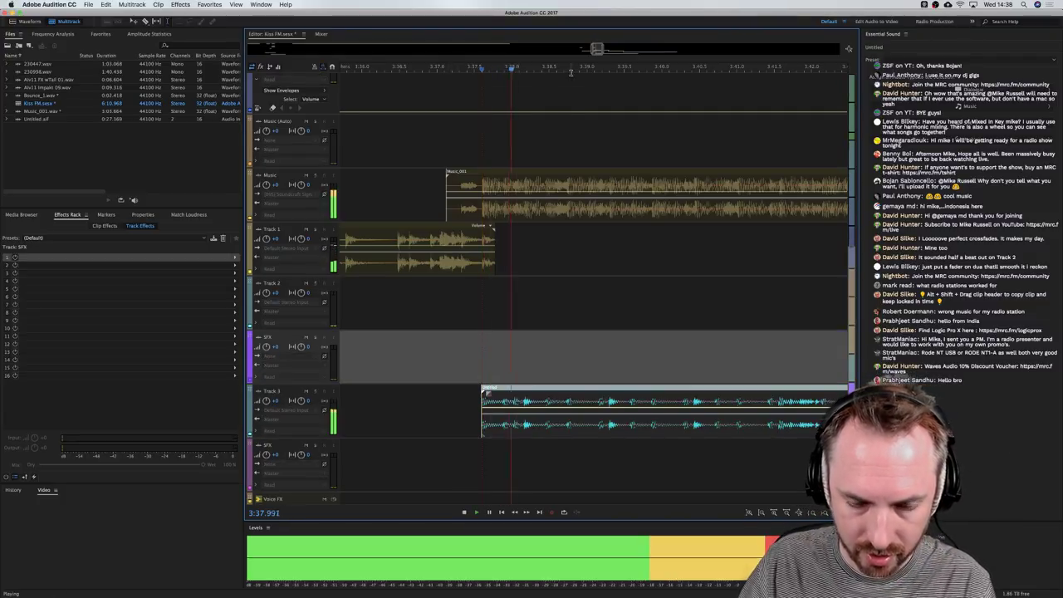
left_click_drag(267, 401, 271, 390)
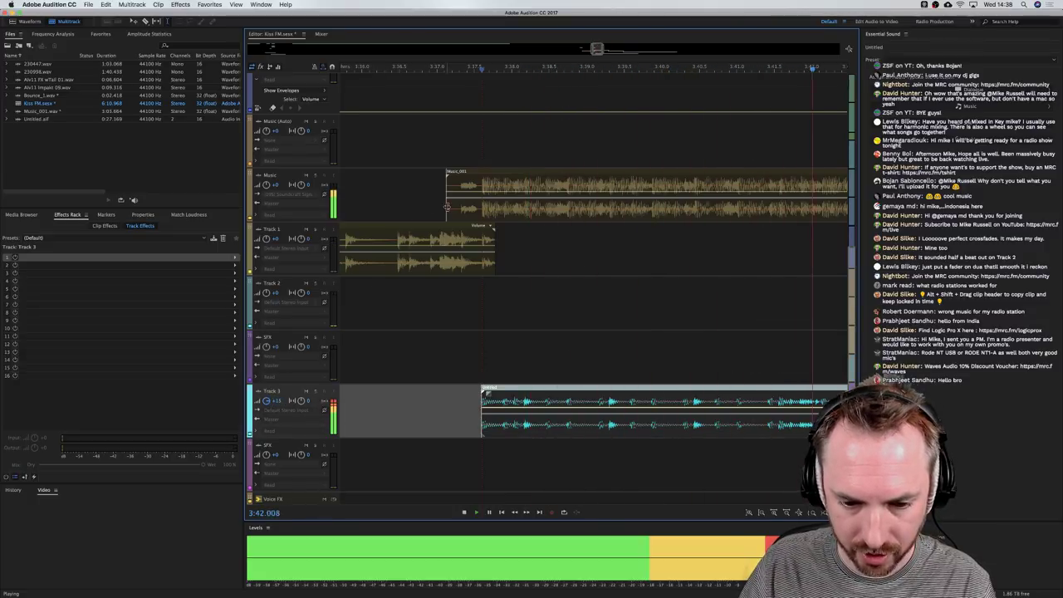
scroll(545, 65, "down", 3)
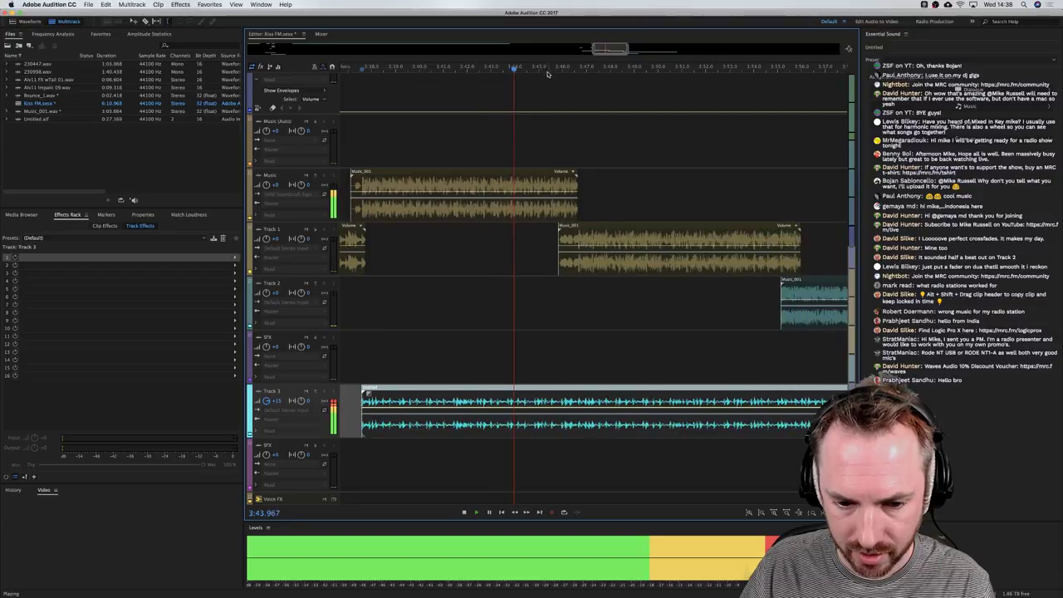
left_click_drag(270, 401, 268, 403)
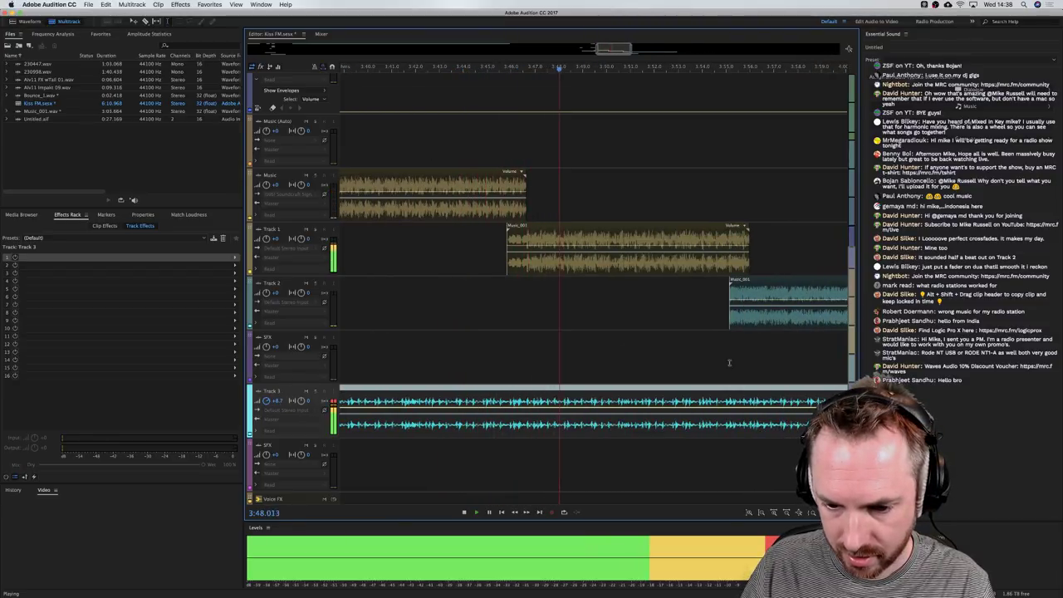
scroll(730, 363, "right", 1)
scroll(730, 363, "right", 1)
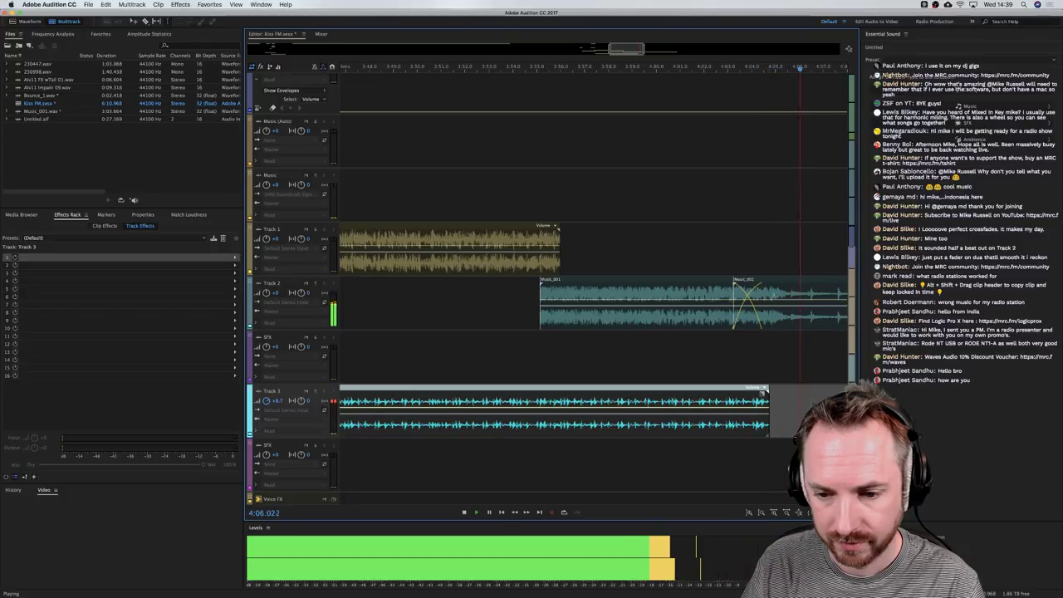
key("space")
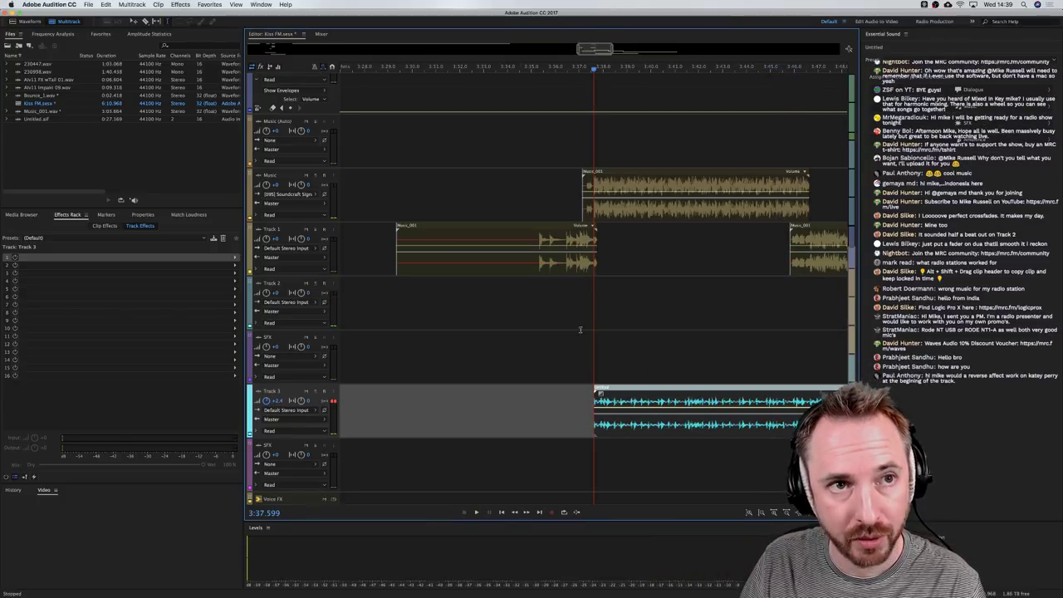
Play the transition between the overlapping Music_001 clips on Track 1 and Track 2 from 3:54.098
scroll(580, 329, "right", 10)
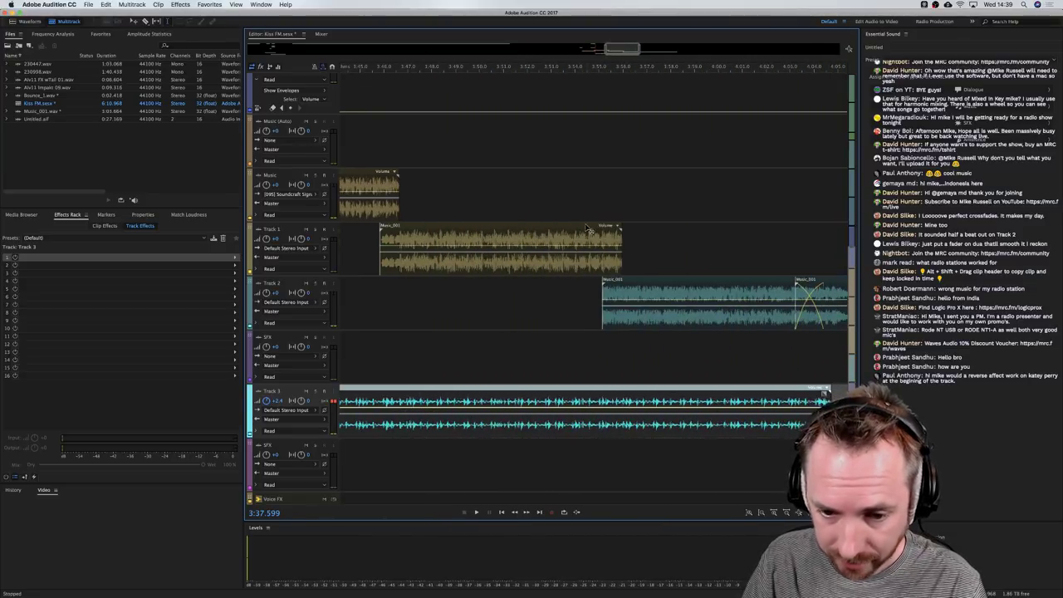
left_click(591, 313)
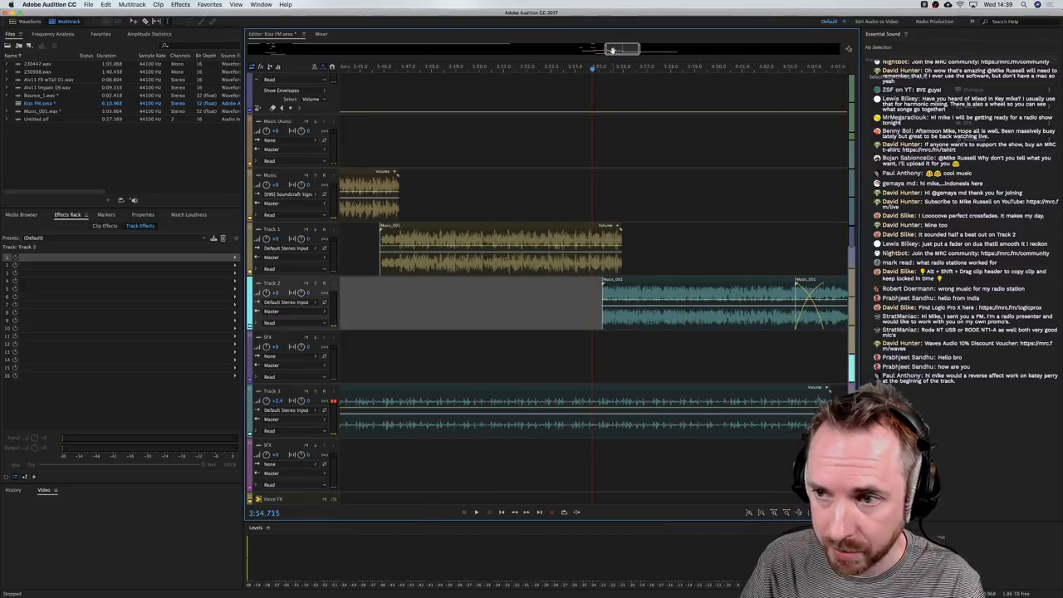
scroll(613, 65, "up", 5)
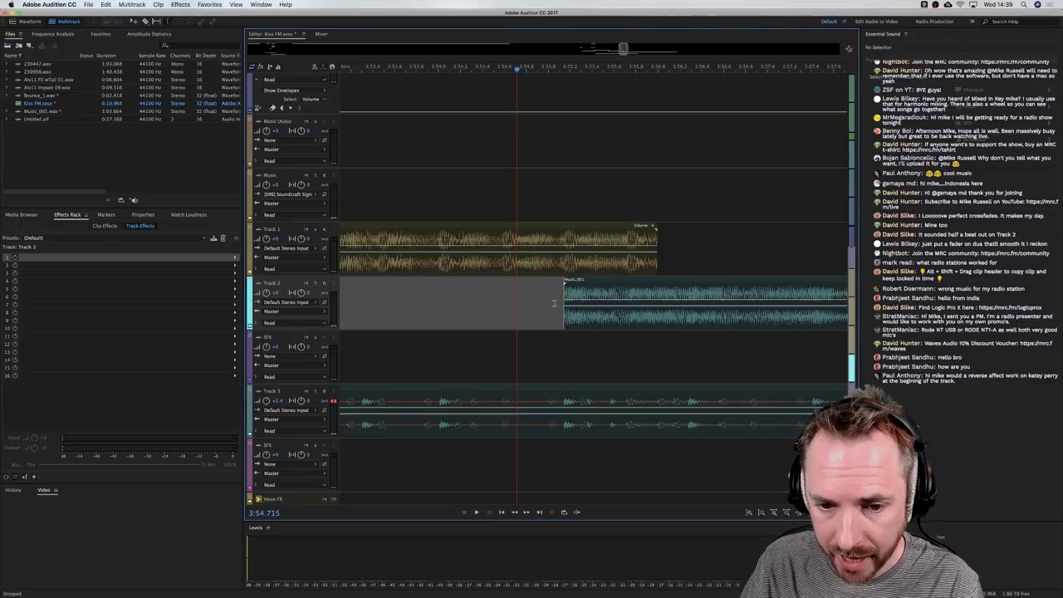
scroll(554, 295, "left", 2)
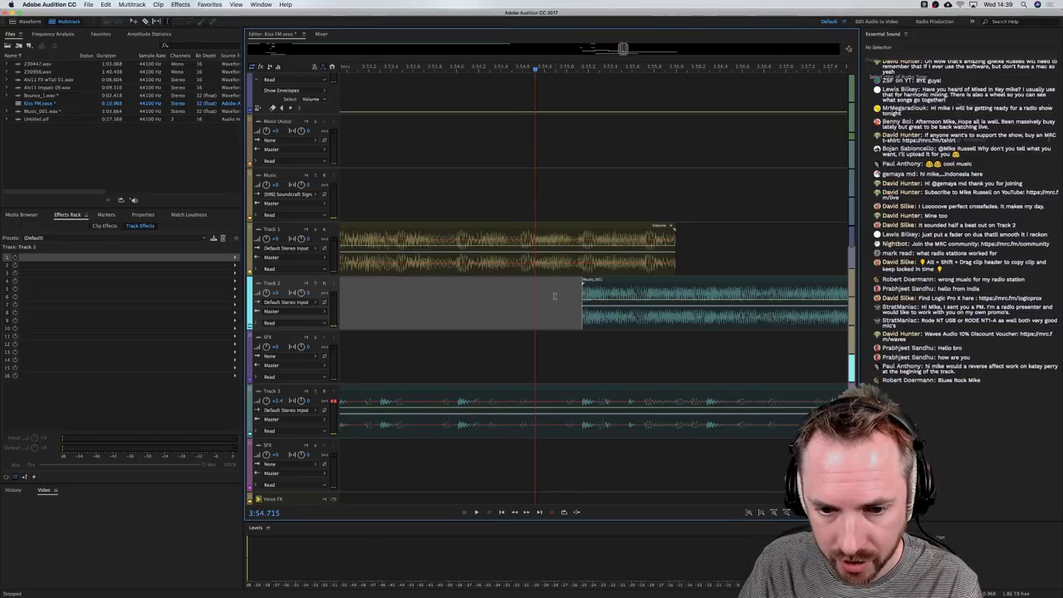
key("space")
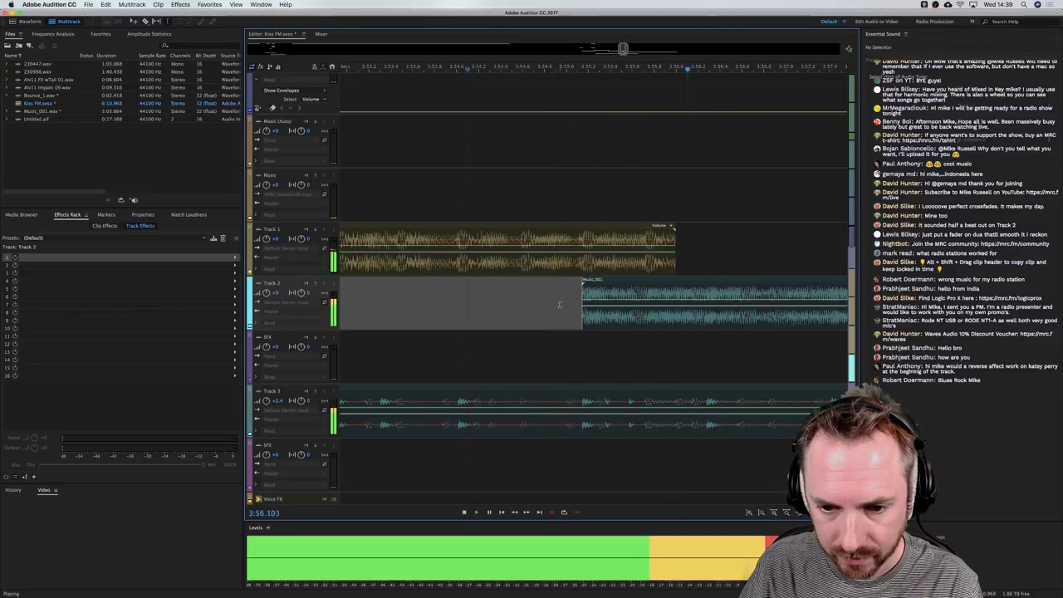
key("space")
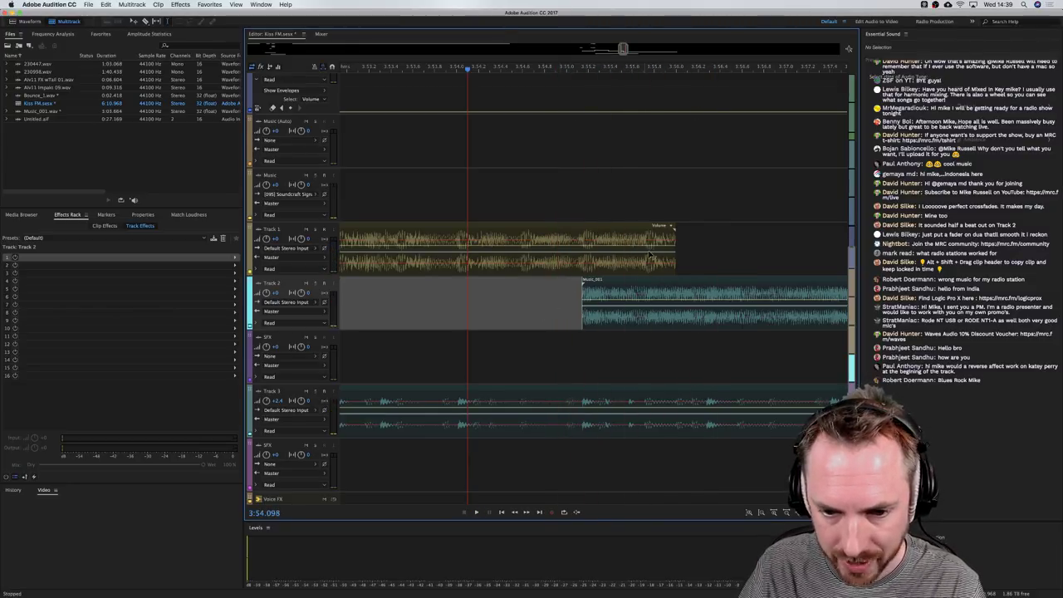
Add the Waves OneKnob Filter Mono effect to the first effect slot of Track 1
left_click(703, 254)
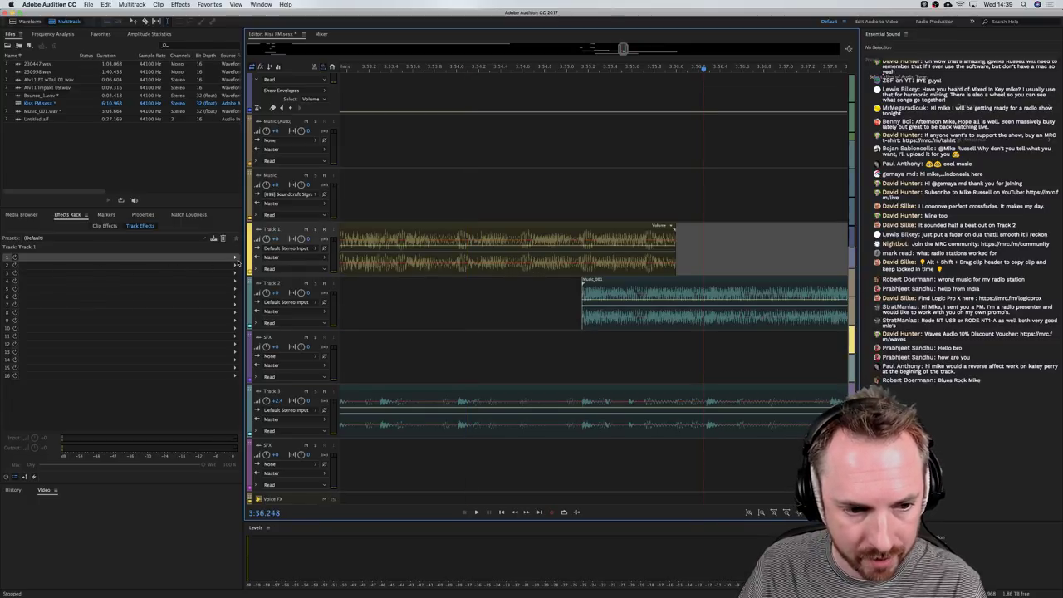
left_click(236, 260)
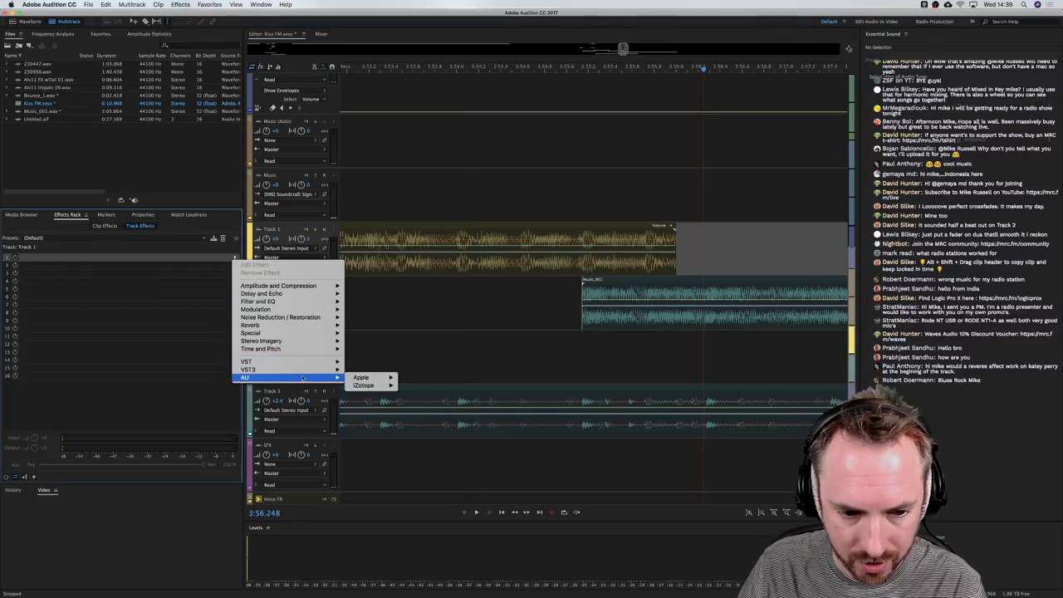
mouse_move(299, 369)
mouse_move(362, 401)
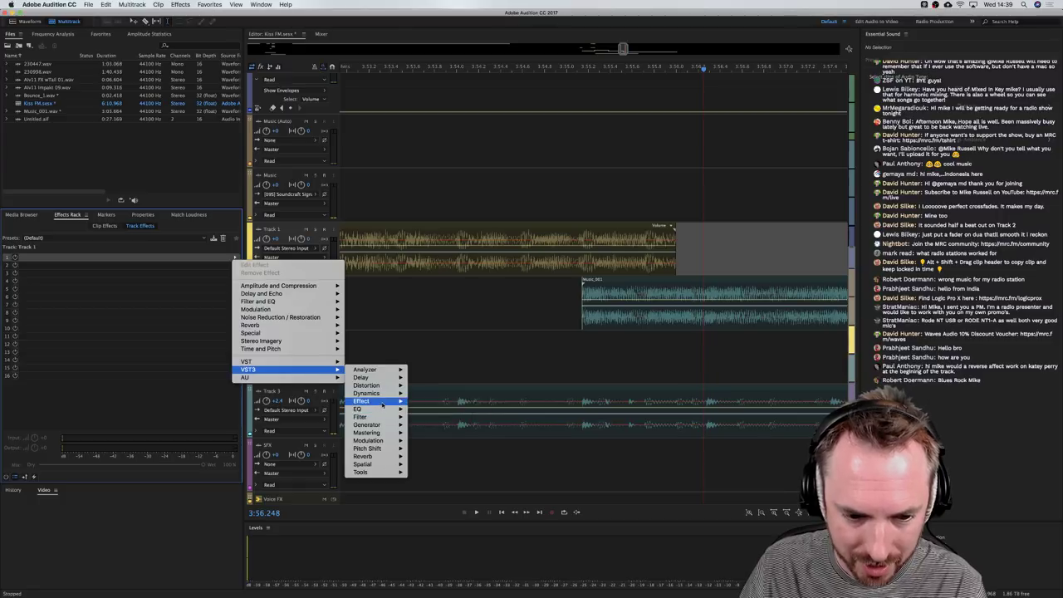
mouse_move(435, 417)
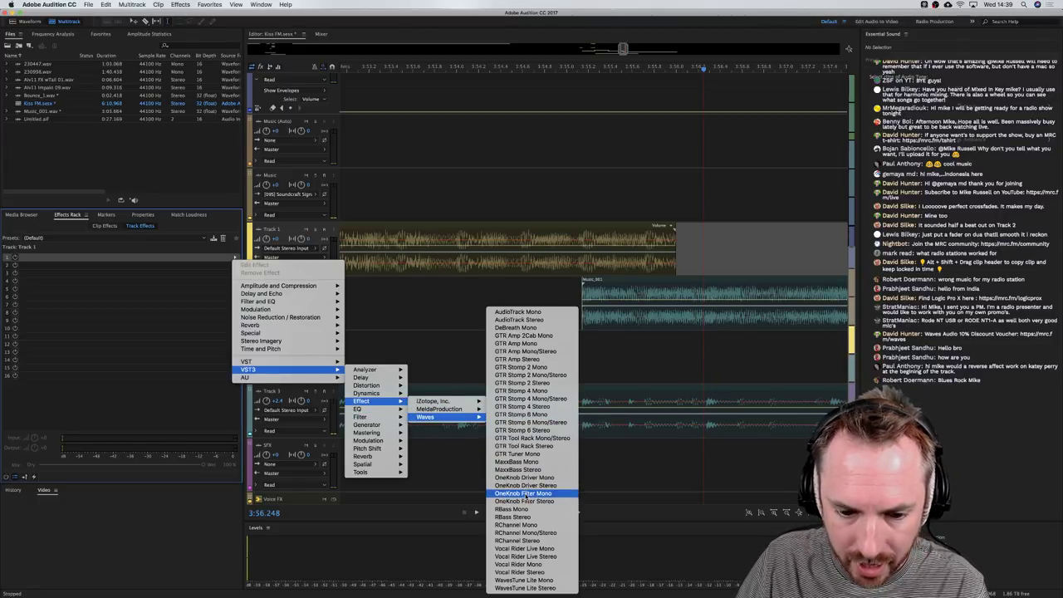
left_click(525, 494)
left_click_drag(520, 217, 415, 95)
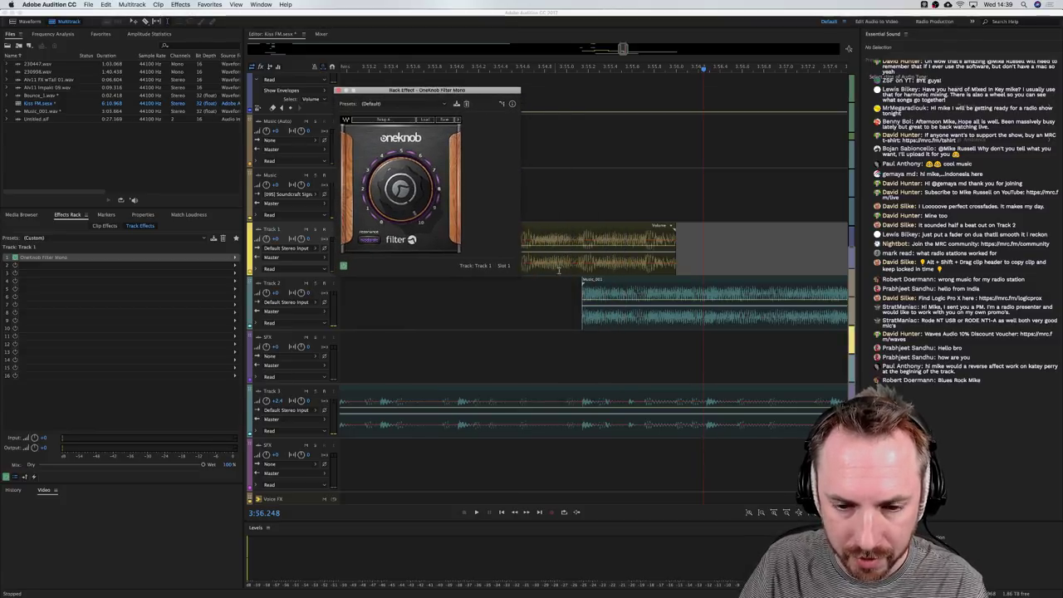
Add the Waves OneKnob Filter Stereo effect to the first effect slot of Track 2 and close both effect windows
left_click(568, 313)
left_click(237, 258)
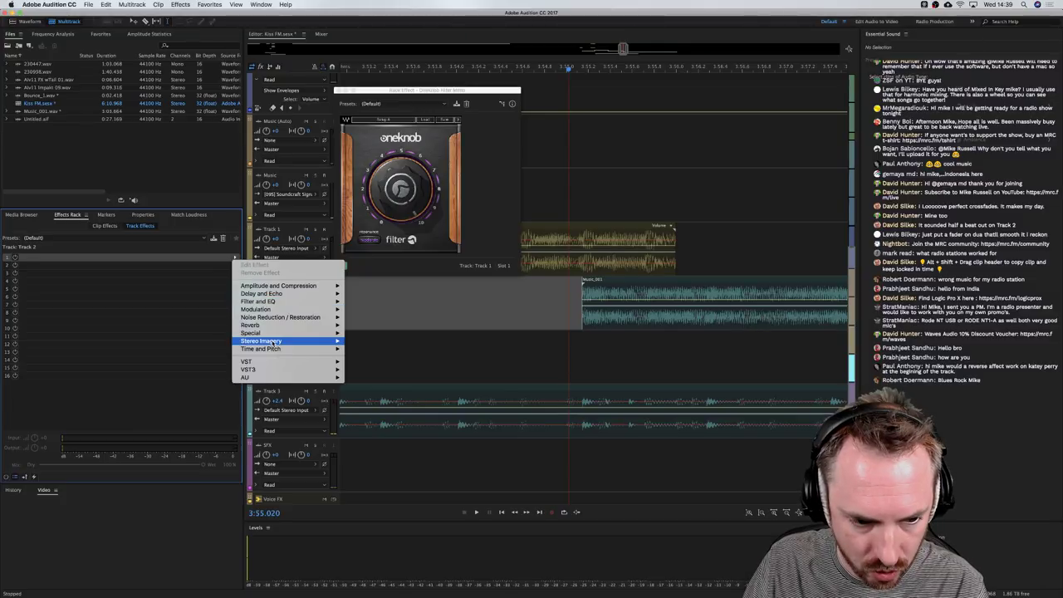
mouse_move(249, 368)
mouse_move(366, 402)
mouse_move(428, 417)
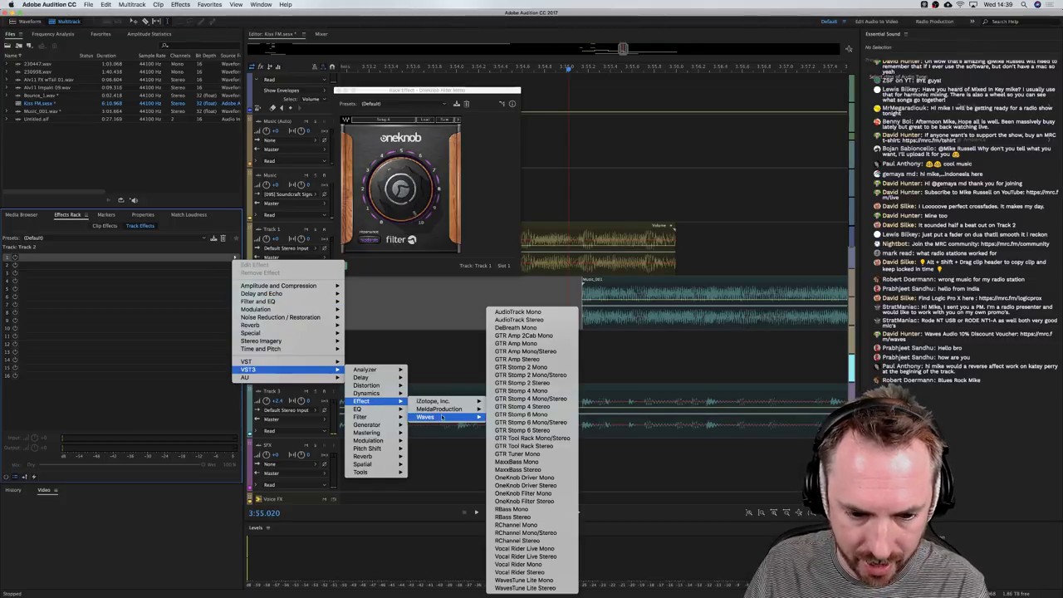
left_click(541, 502)
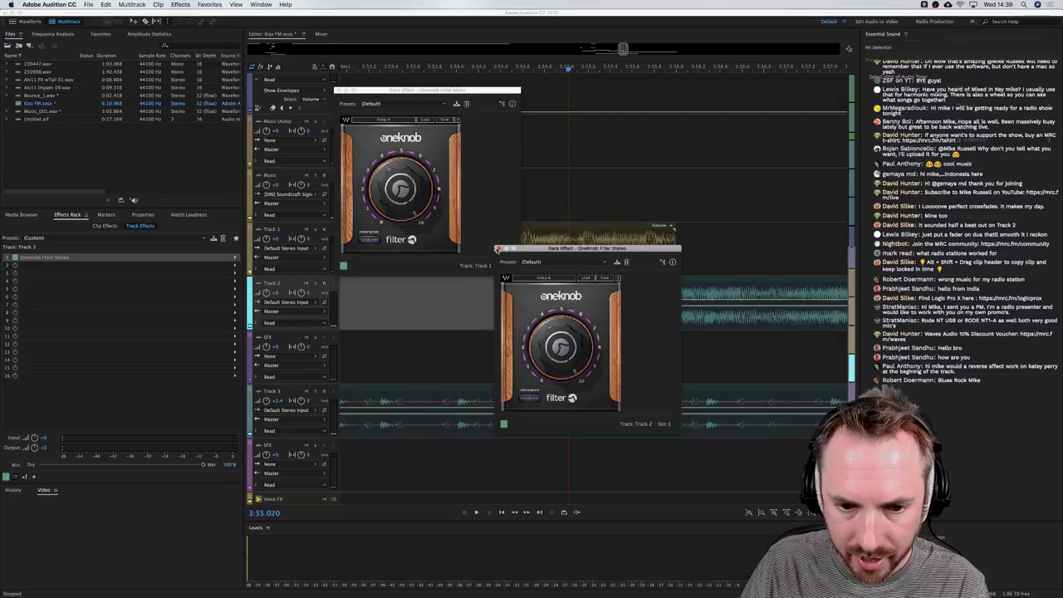
left_click(496, 248)
left_click(338, 90)
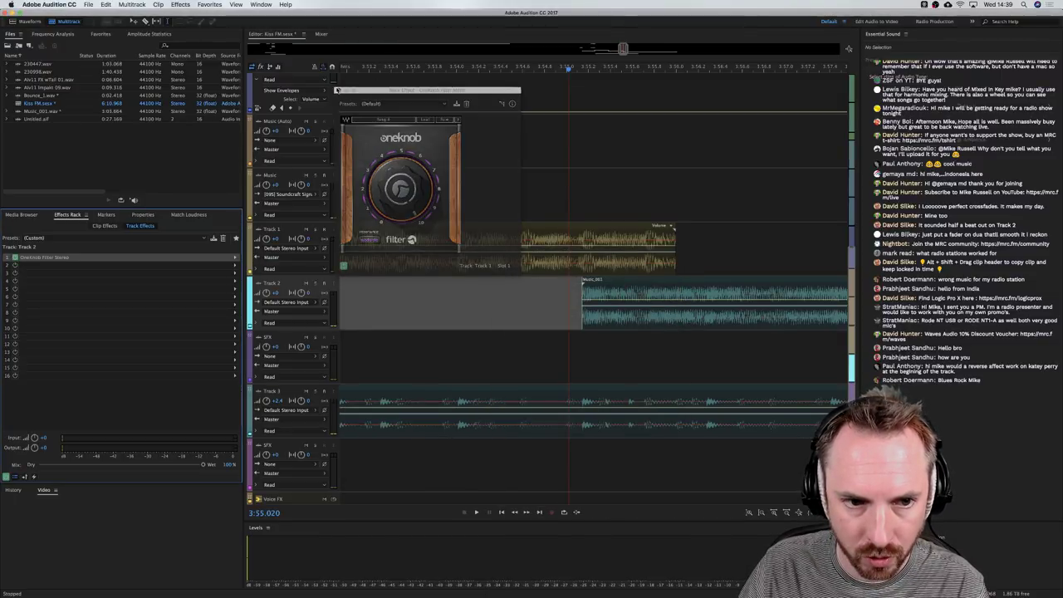
Expand the automation lanes of Track 1 and Track 2 and select each OneKnob effect's Filter parameter for editing
left_click(257, 268)
left_click(257, 351)
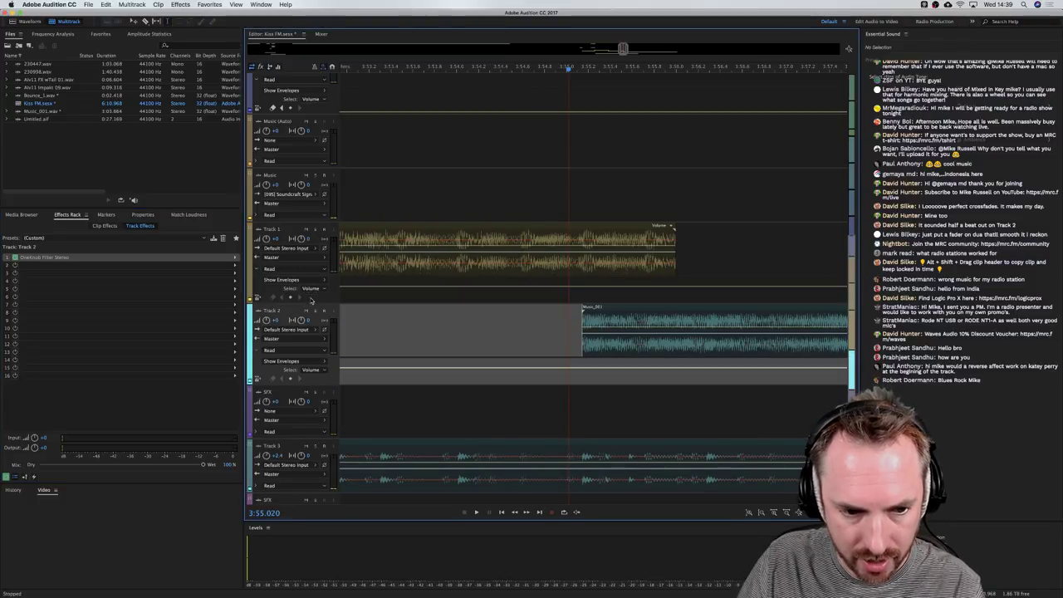
left_click(314, 288)
mouse_move(379, 356)
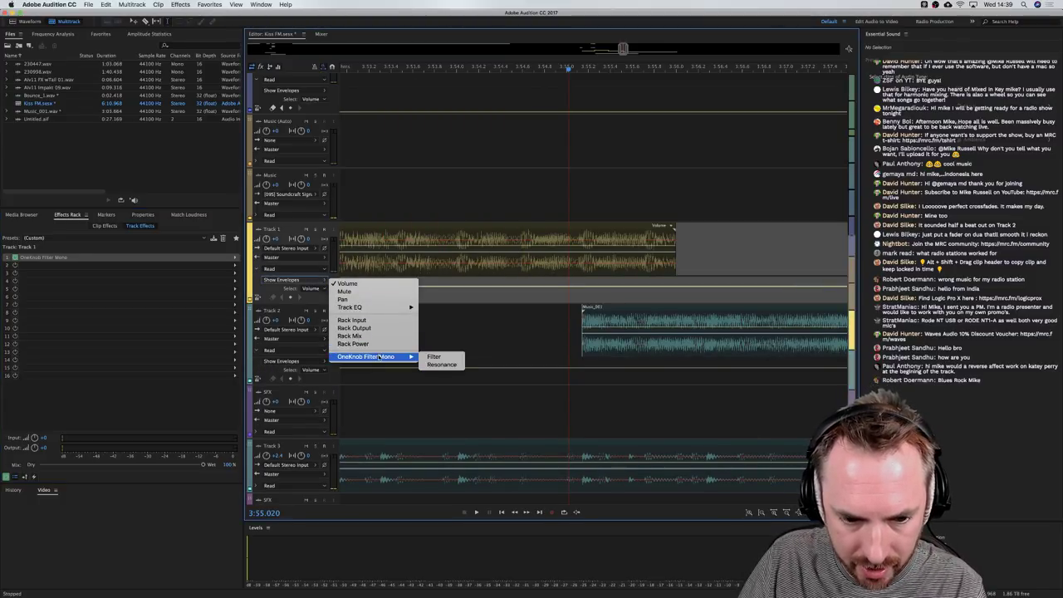
left_click(433, 358)
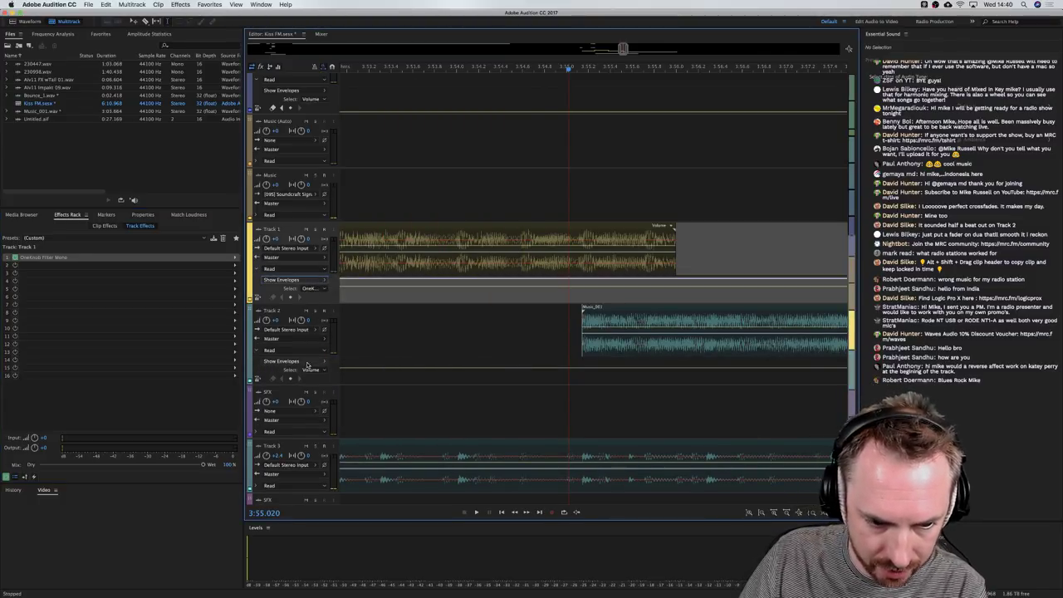
left_click(312, 370)
mouse_move(413, 437)
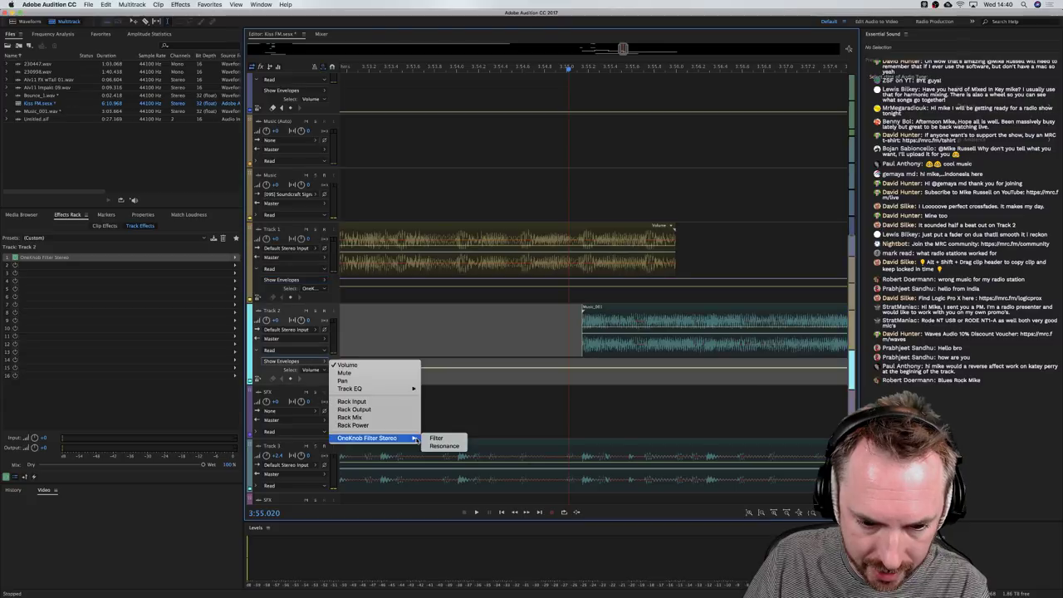
left_click(436, 438)
Add Filter envelope keyframes on Track 1 that fall from the start of Track 2's clip to the minimum near Track 1's clip end
left_click(582, 283)
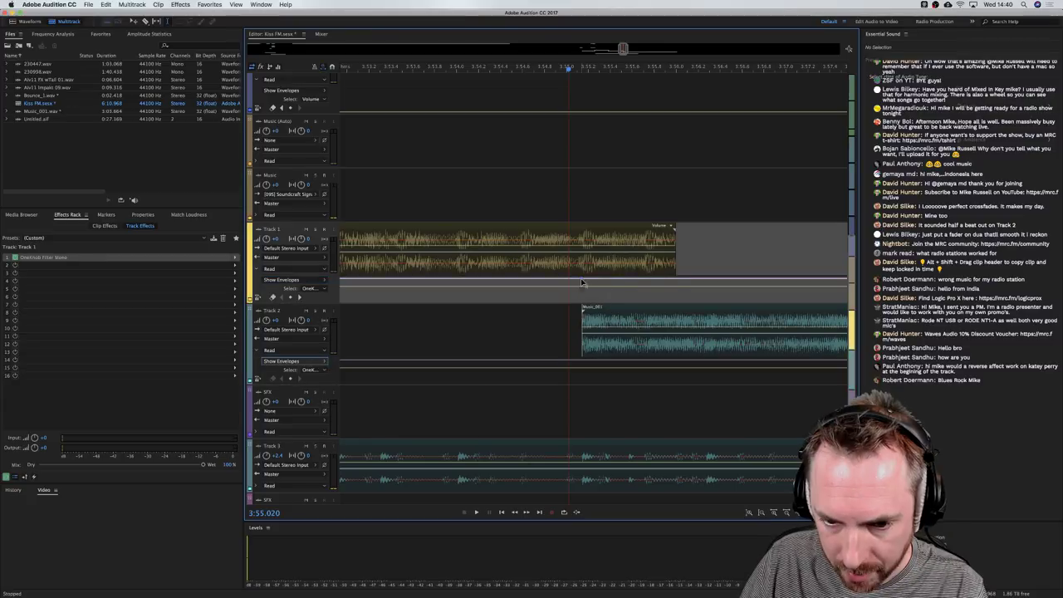
left_click(691, 280)
left_click_drag(677, 279, 669, 309)
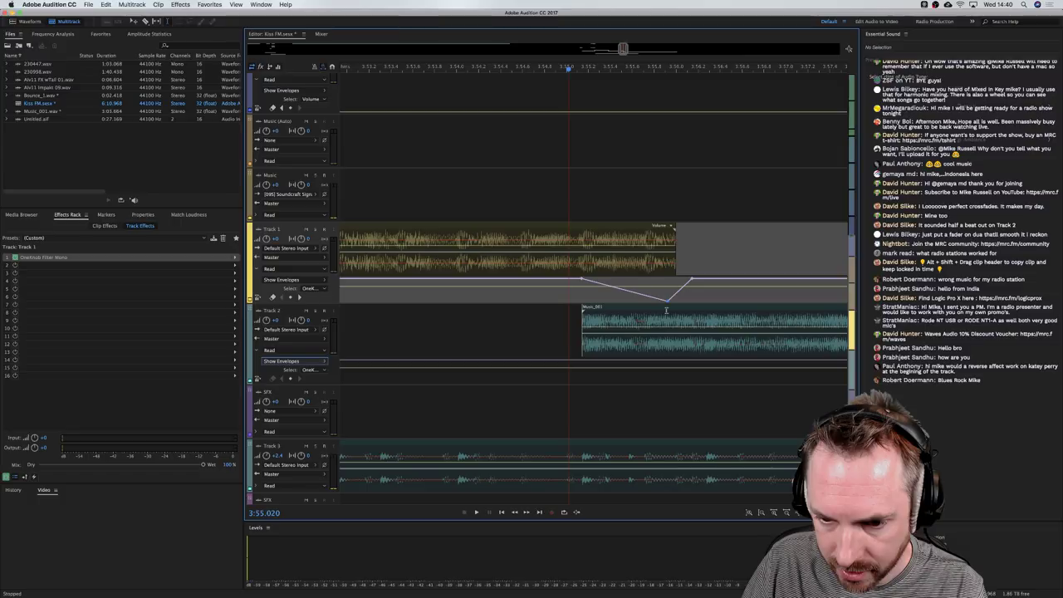
Solo Track 1 and play its filter sweep from 3:55.020
key("space")
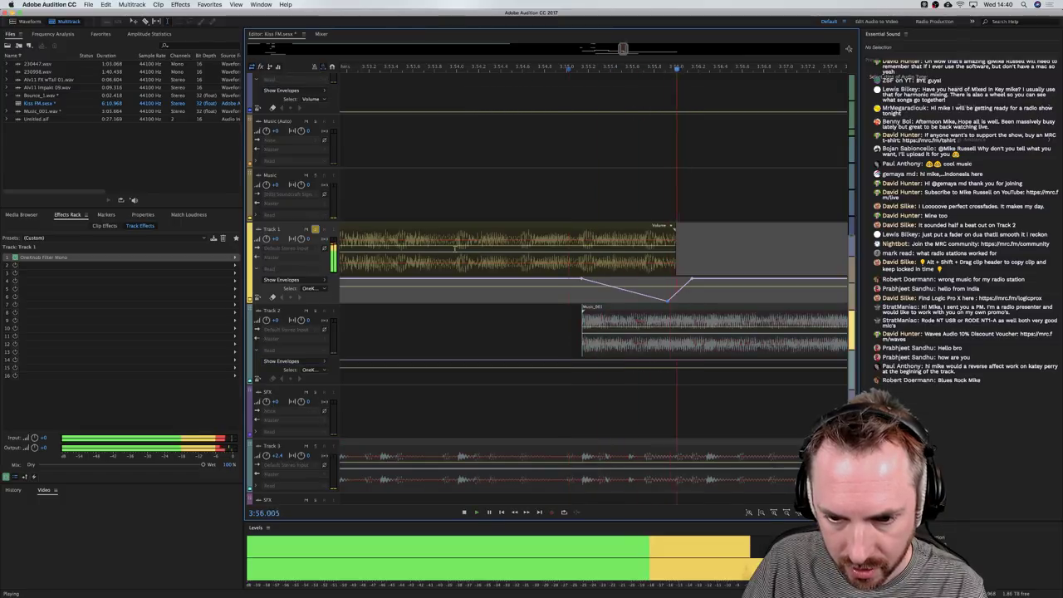
left_click(314, 229)
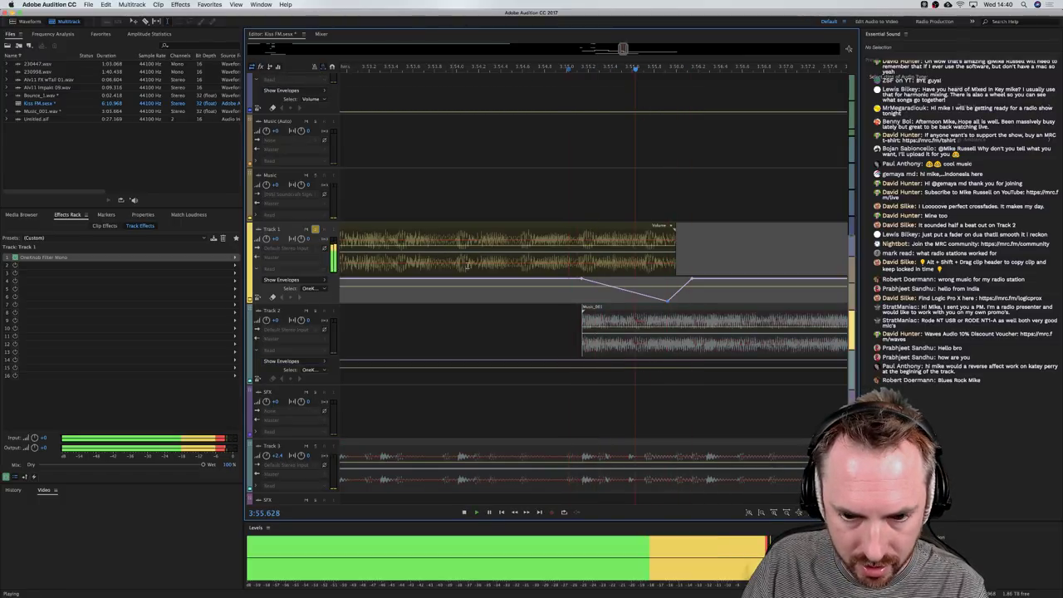
key("space")
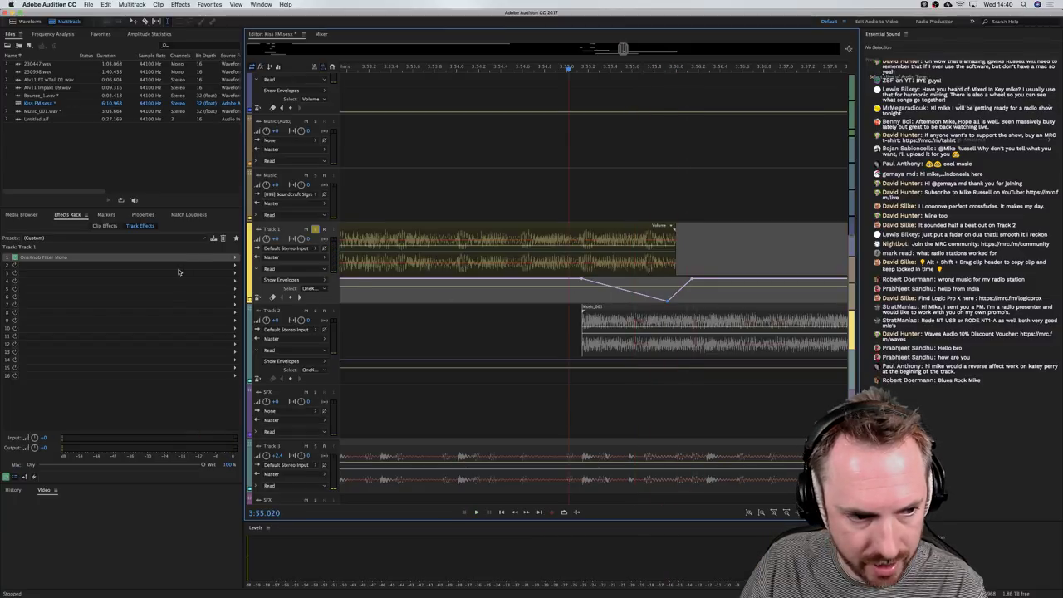
Replace the mono filter in Track 1's first effect slot with Waves OneKnob Filter Stereo and close its window
left_click(233, 260)
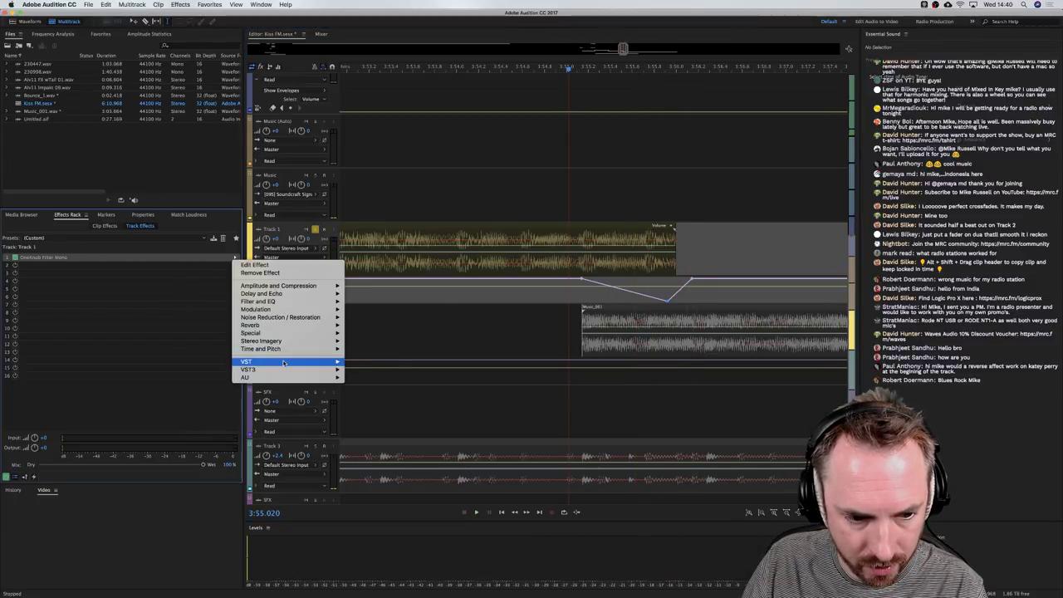
mouse_move(250, 370)
mouse_move(365, 401)
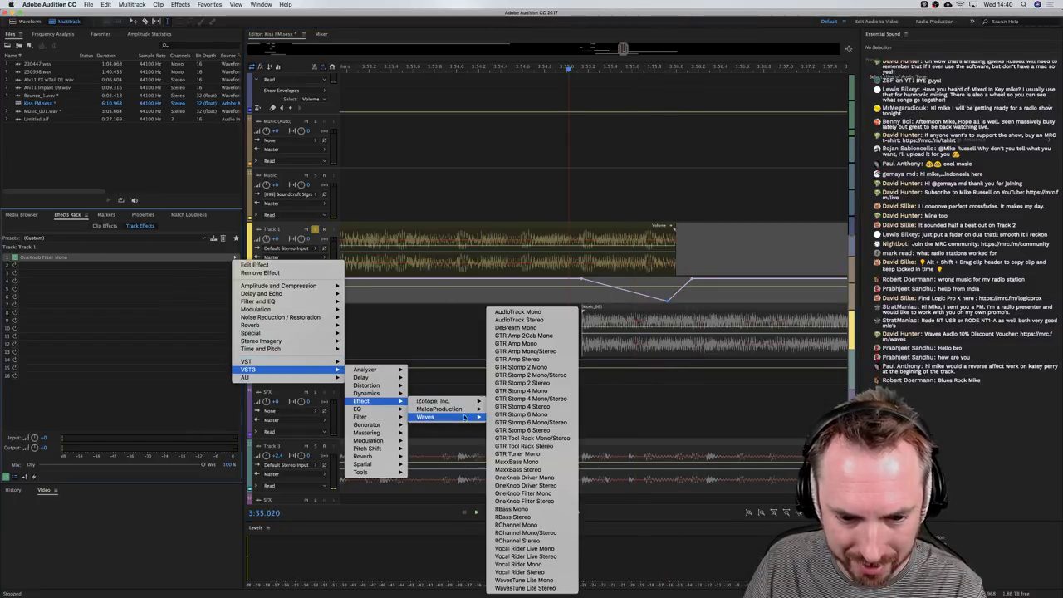
mouse_move(465, 417)
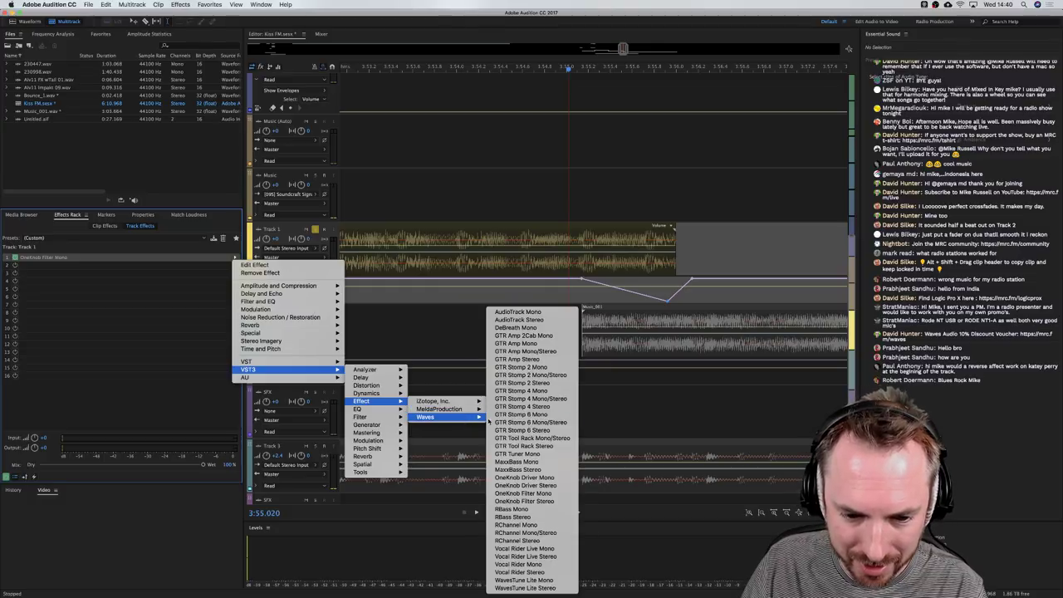
left_click(528, 501)
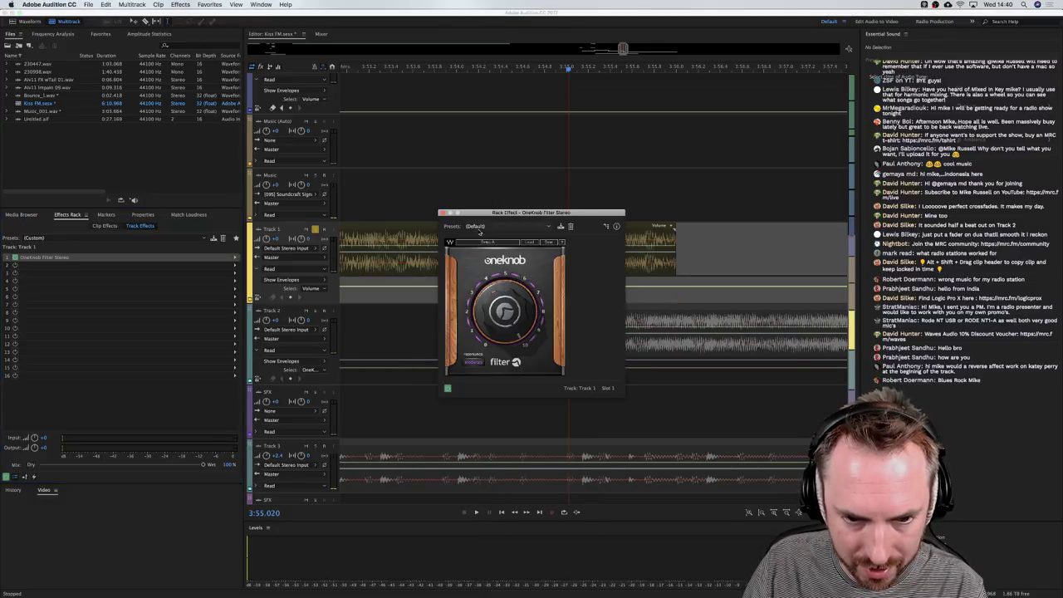
left_click(442, 213)
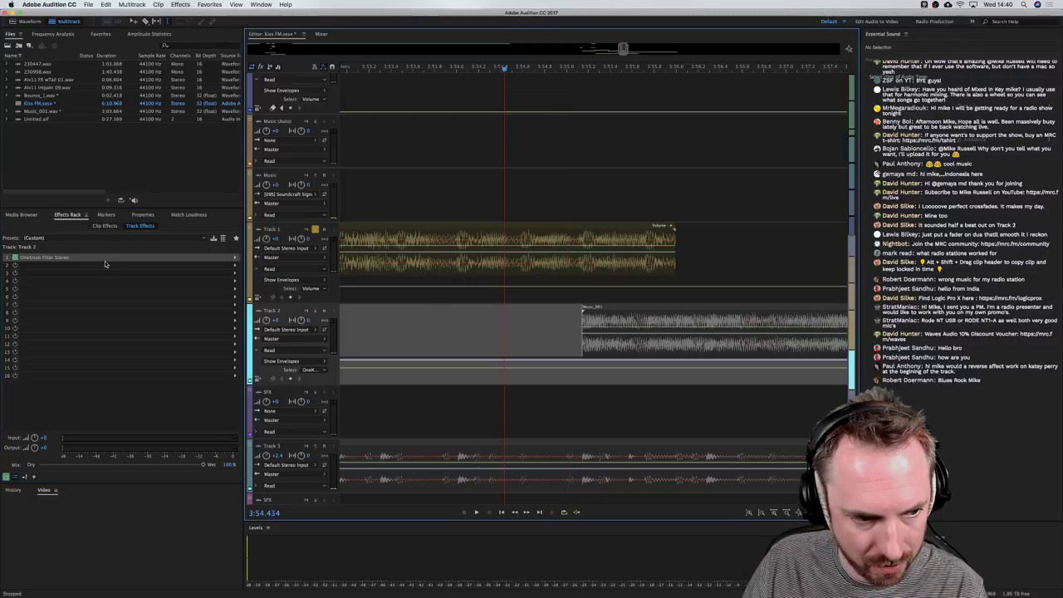
Show Track 1's OneKnob Filter envelope and add keyframes falling from 3:55.149 to near minimum at the clip end, rising to full just after
left_click(581, 257)
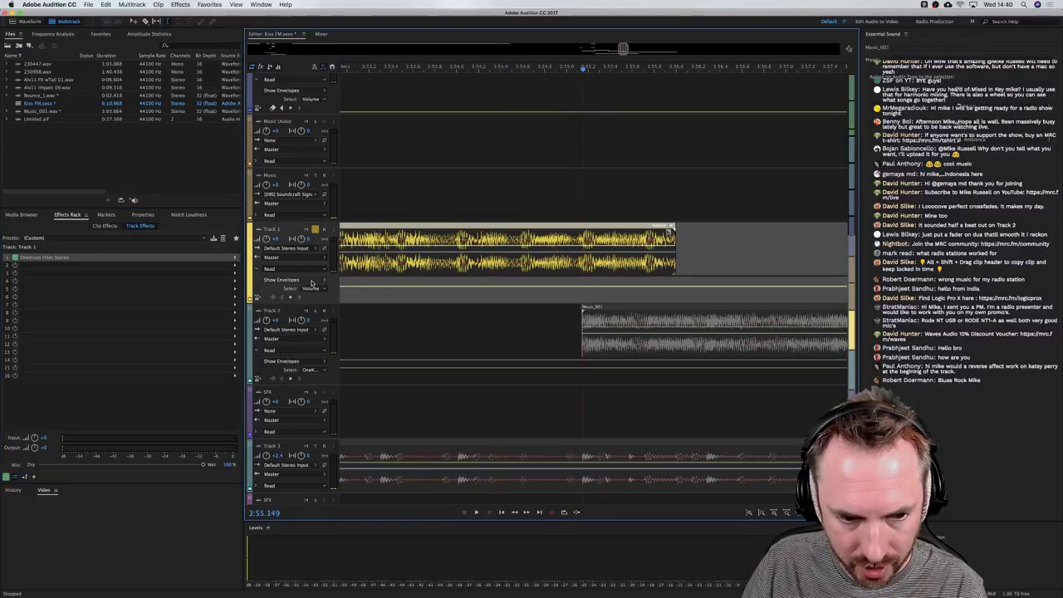
left_click(312, 284)
left_click(436, 356)
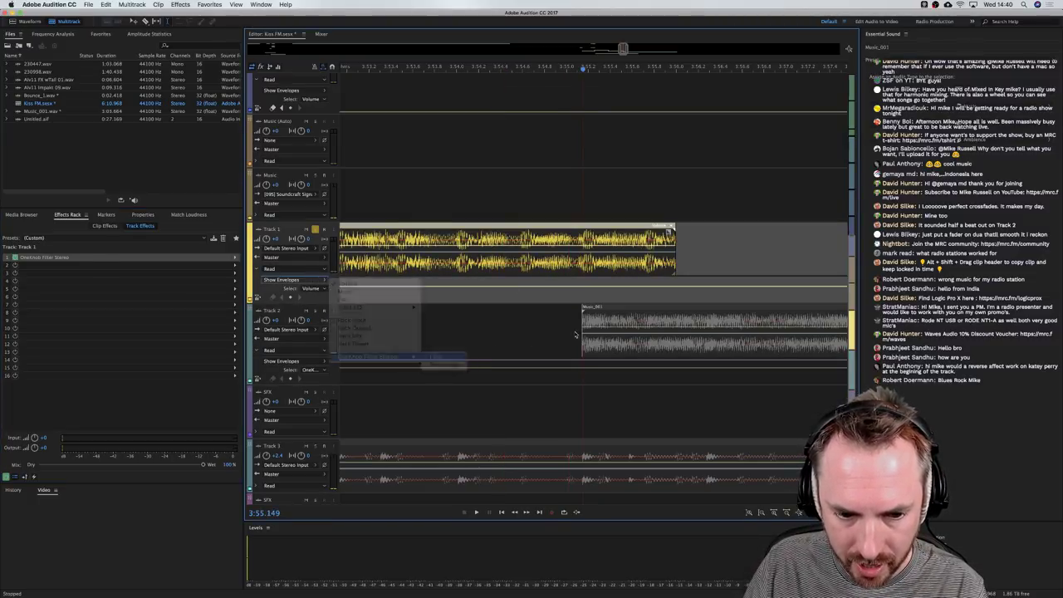
left_click(582, 279)
key("space")
left_click(690, 279)
key("space")
left_click_drag(674, 280, 675, 309)
key("space")
key("space")
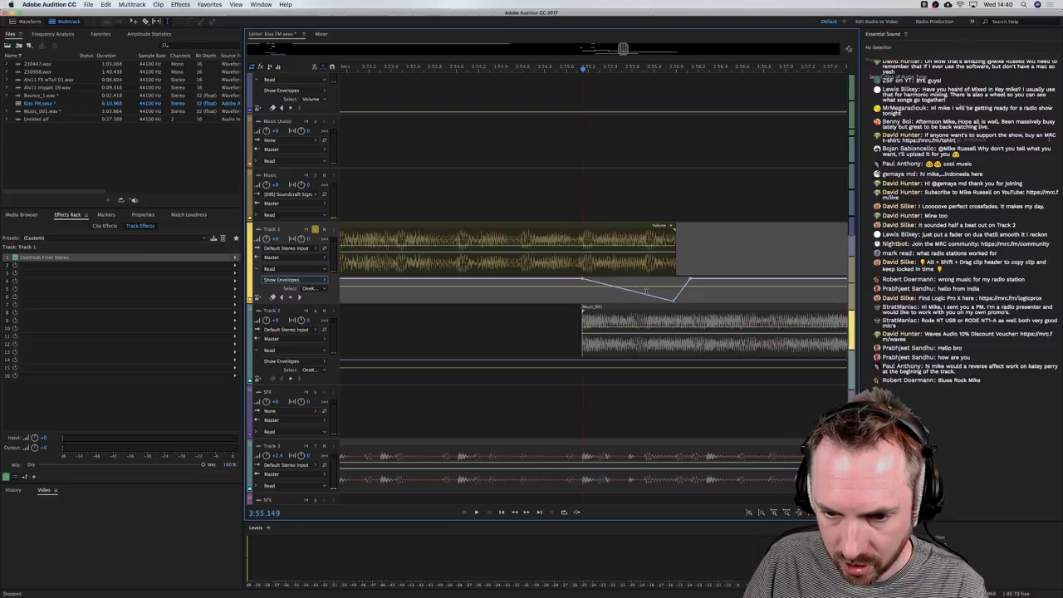
Add a keyframe partway down Track 1's Filter slope and lower it so the filter closes faster
left_click_drag(646, 294, 641, 298)
key("space")
key("space")
Unsolo Track 1 and play the transition with all tracks from 3:54.642
left_click(527, 291)
key("space")
left_click(608, 356)
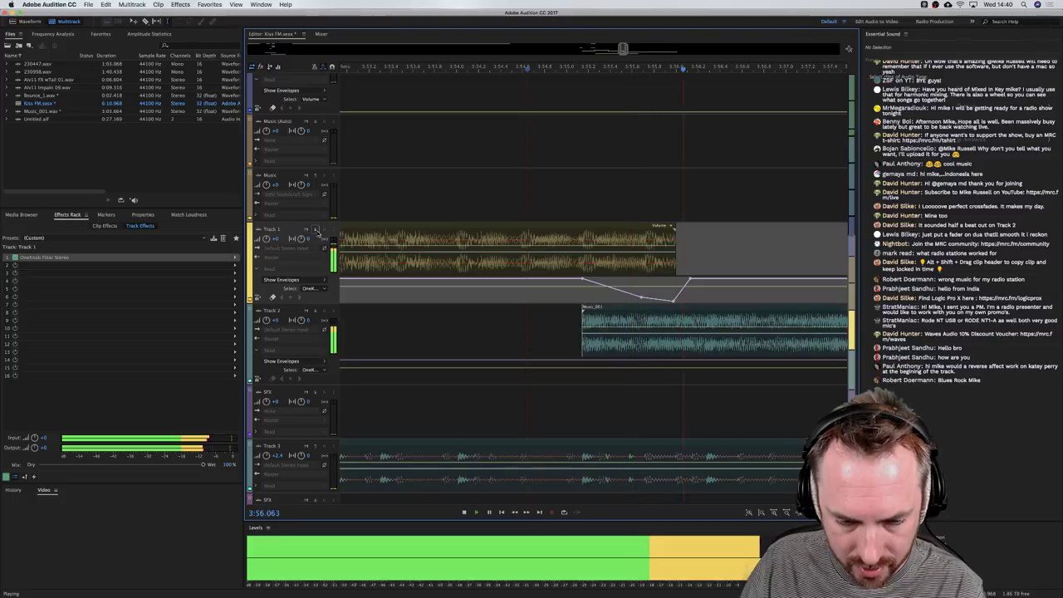
key("space")
key("space")
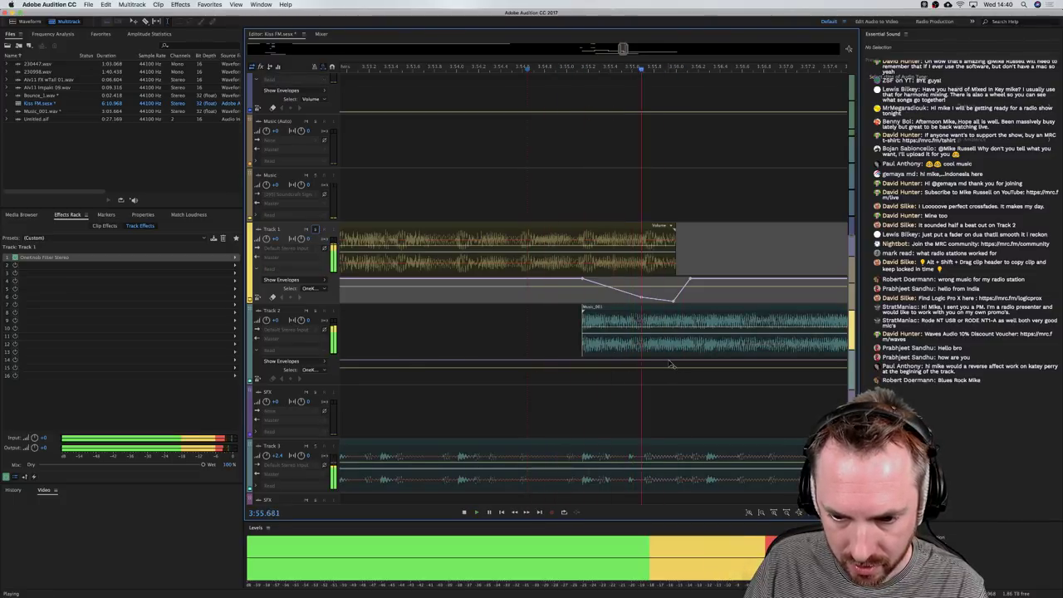
Add Filter keyframes on Track 2 that dip to 0.0 just before its clip starts and climb back to full
key("space")
left_click(610, 363)
left_click_drag(569, 363, 582, 389)
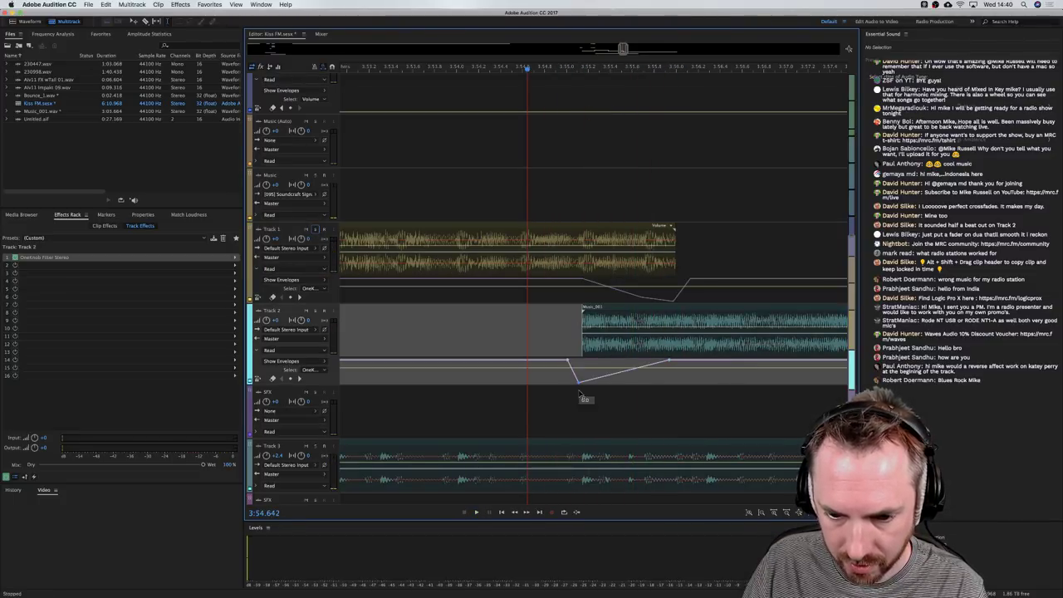
Add a Filter keyframe on Track 2 just after the dip, raise it to about mid-level, and replay the transition
key("space")
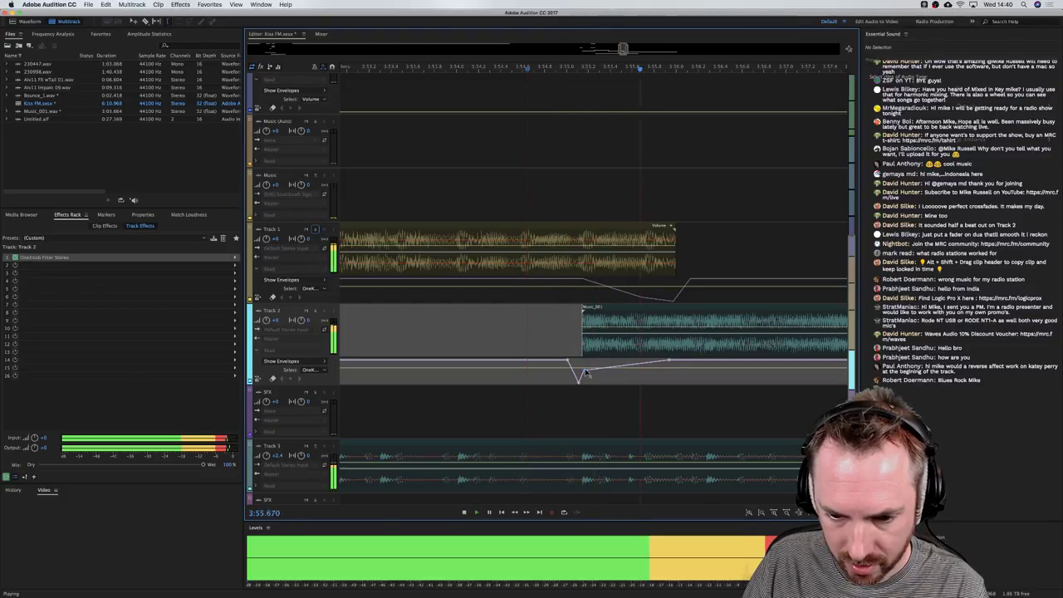
key("space")
key("space")
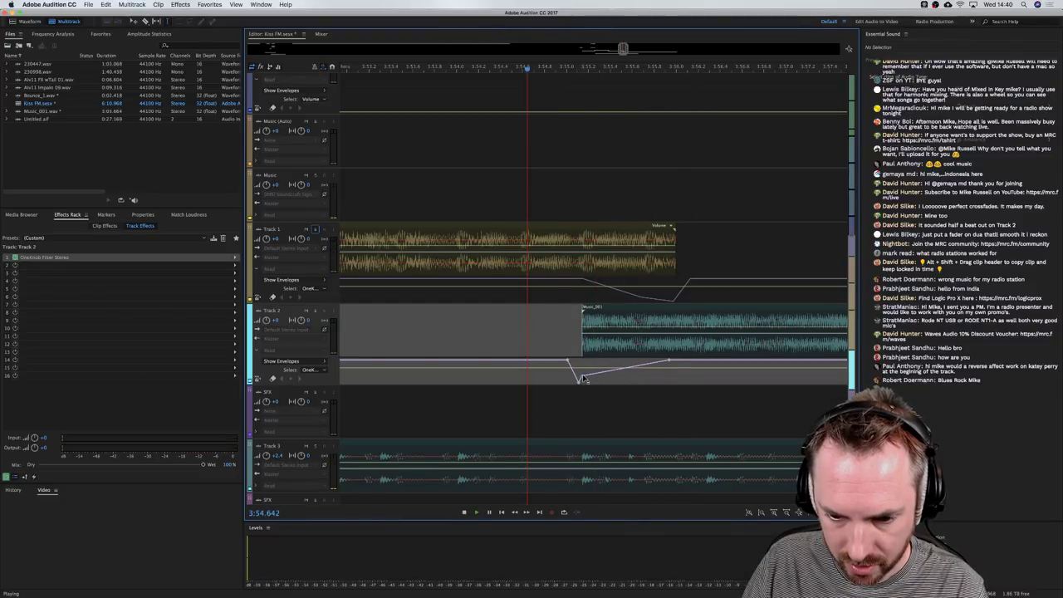
left_click_drag(583, 379, 587, 371)
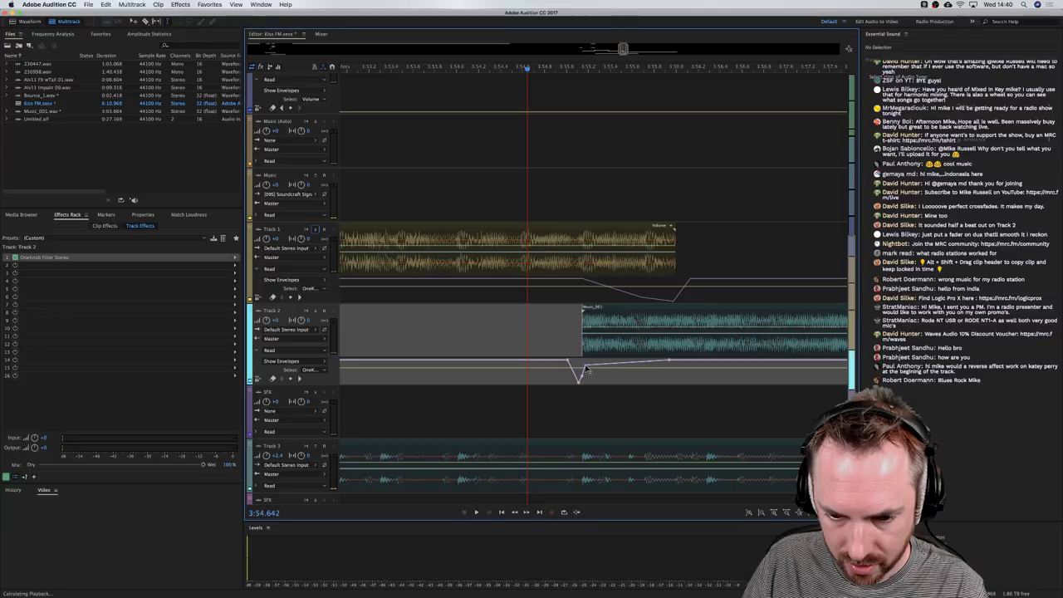
Move Track 1's first Filter keyframe earlier so the sweep begins before Track 2's clip, and play the result
key("space")
left_click(584, 282)
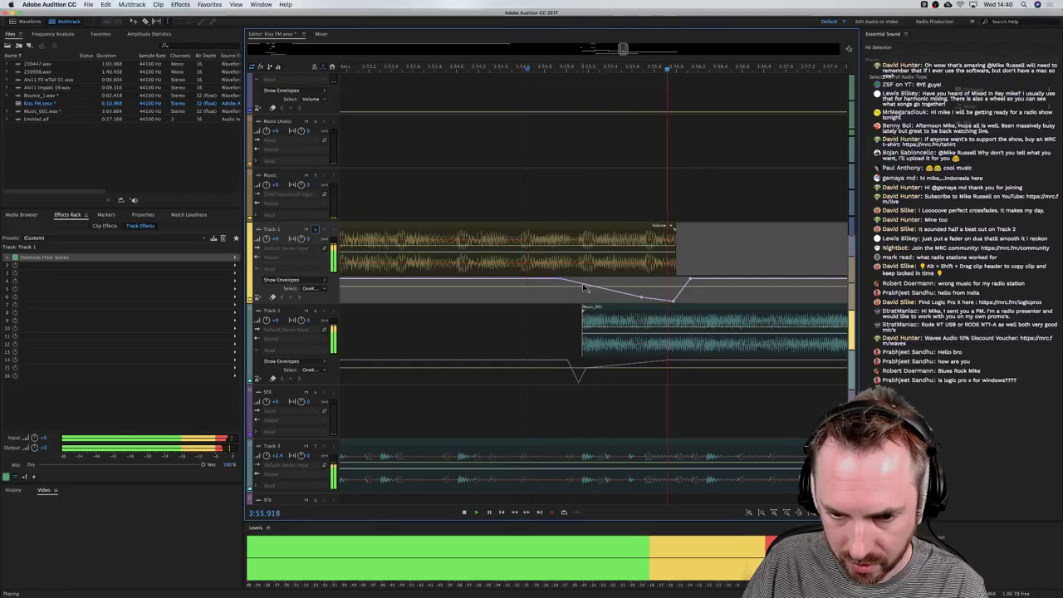
key("space")
Fine-tune Track 2's Filter keyframes around the dip at its clip start while replaying the transition from 3:54.642
left_click(588, 371)
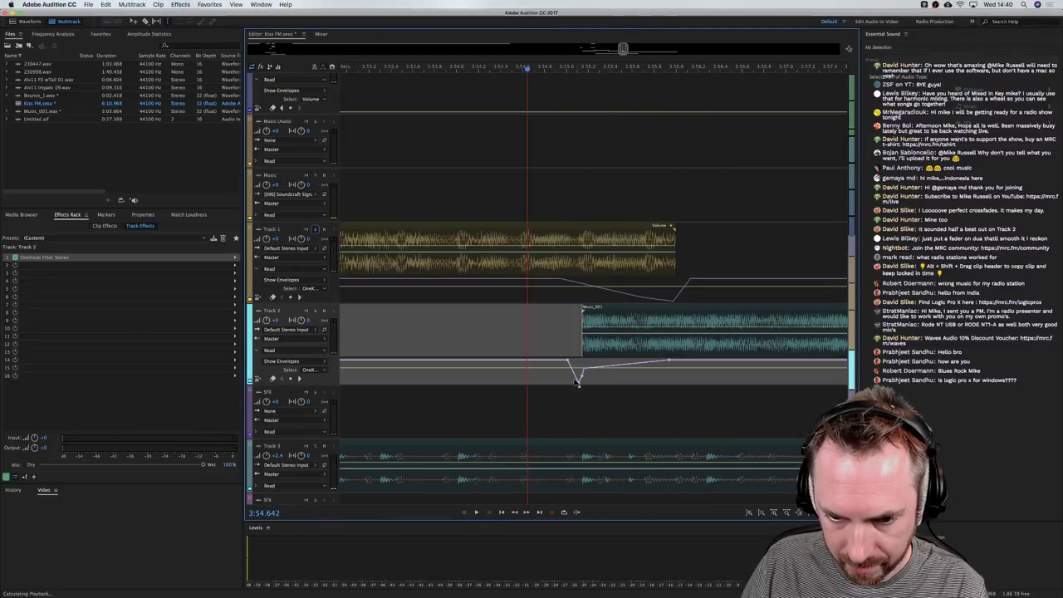
key("space")
key("space")
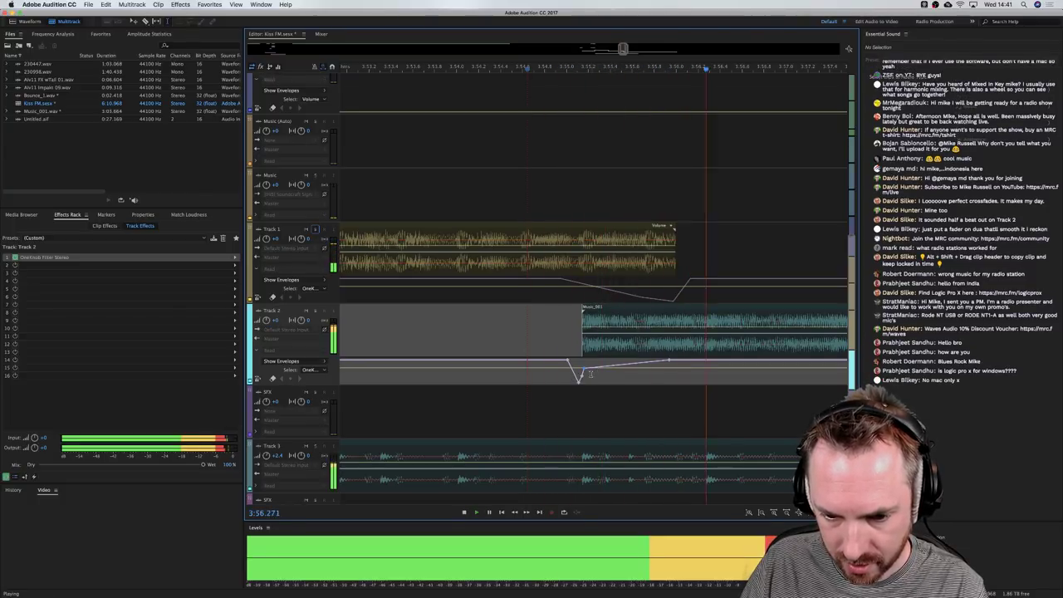
key("space")
key("space")
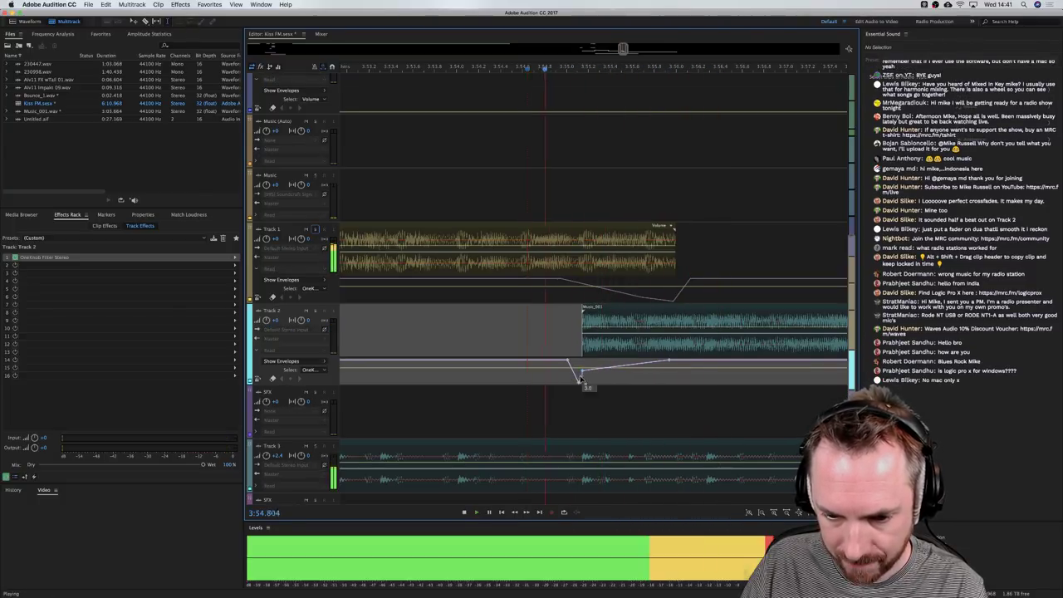
key("space")
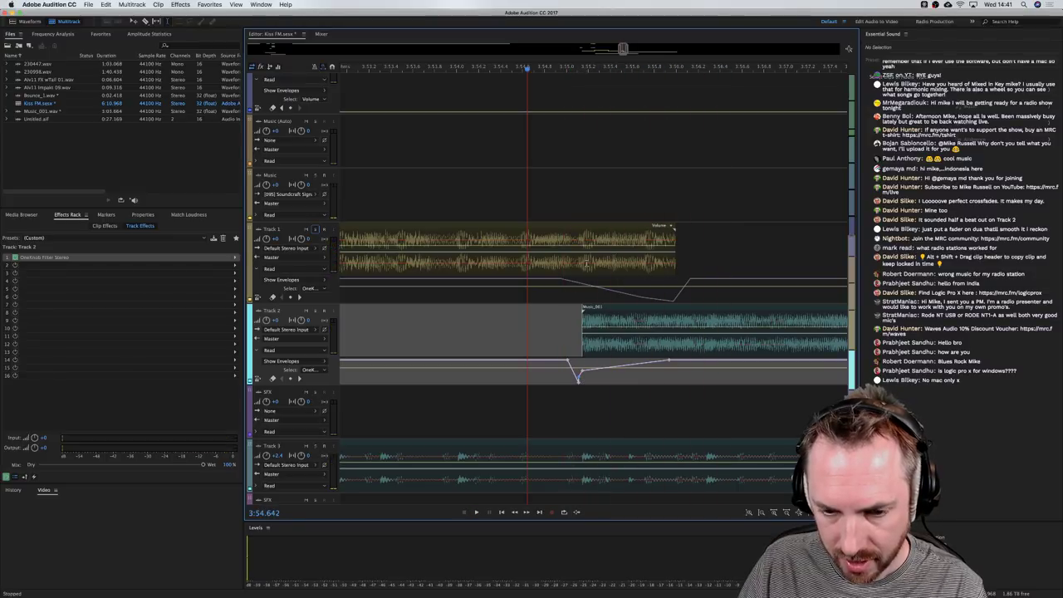
Raise the low keyframes of Track 1's Filter envelope to about mid-level
left_click(652, 295)
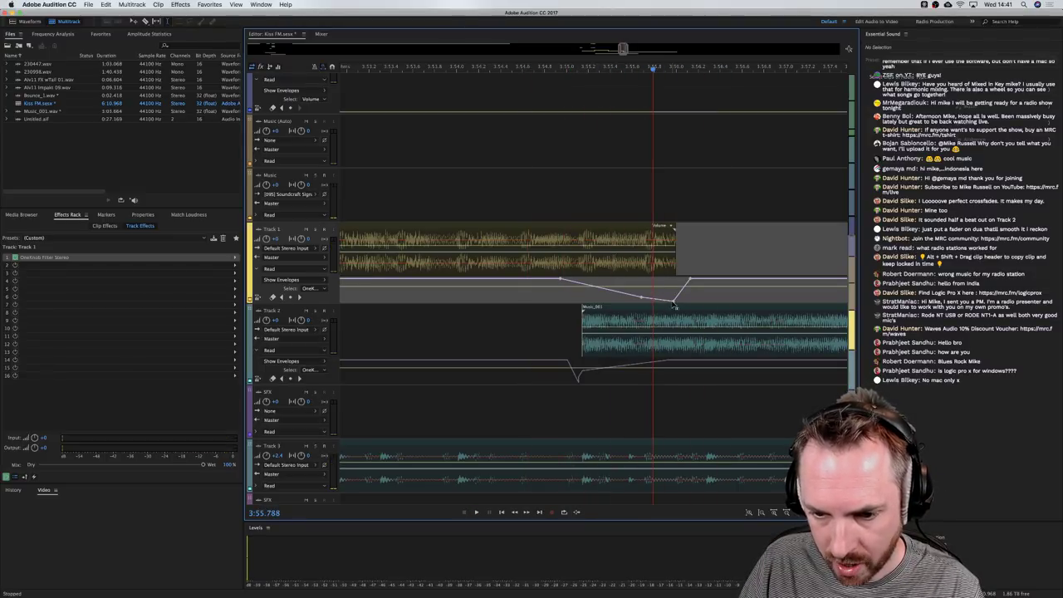
left_click_drag(674, 301, 672, 290)
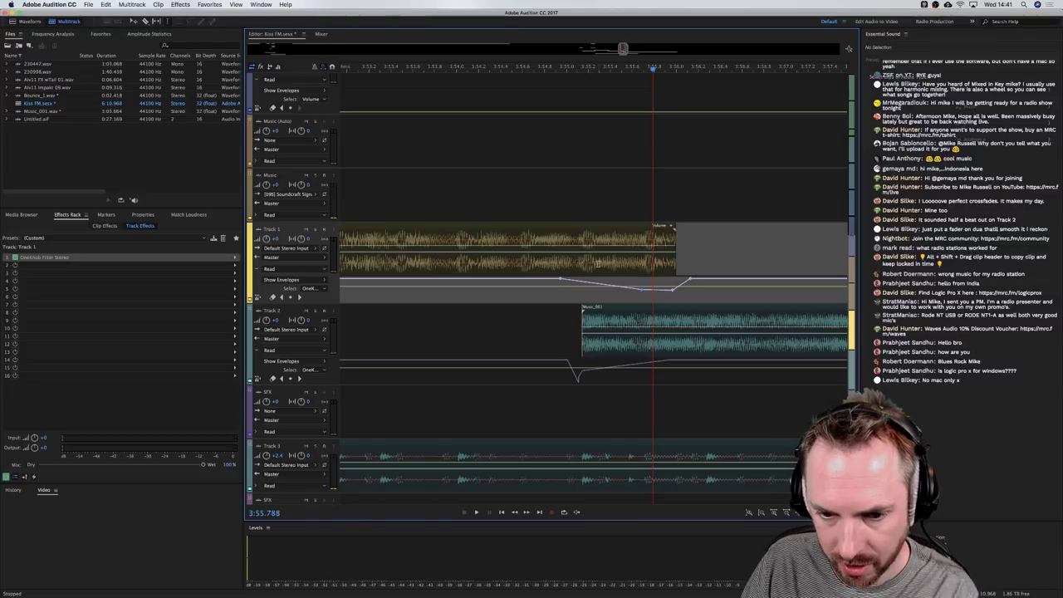
Shorten Track 1's clip to end where Track 2's clip starts, and place a short Music_001 piece at that point on Track 4
left_click_drag(596, 263, 713, 258)
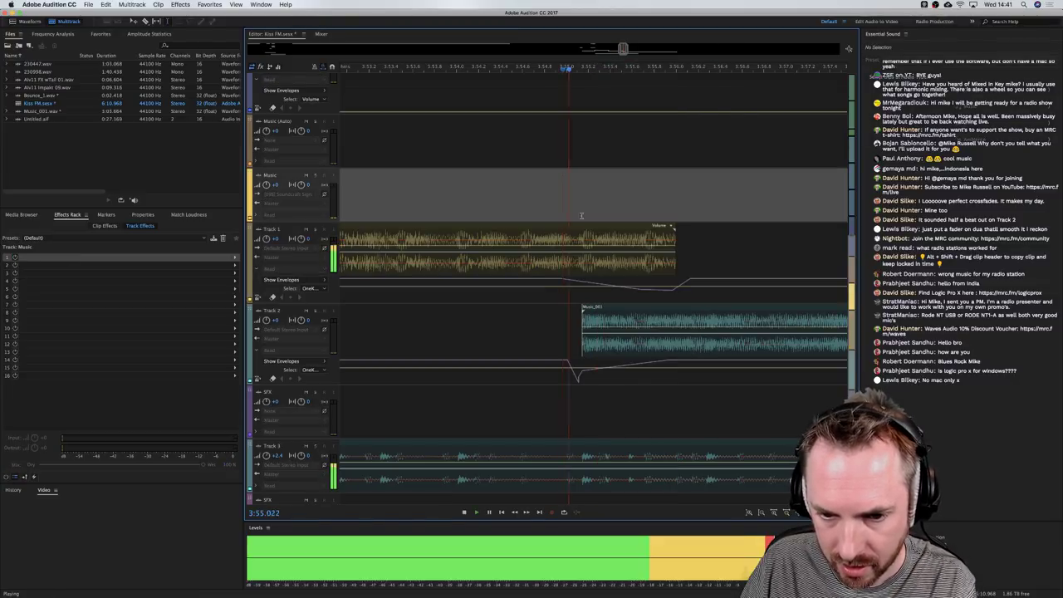
key("Delete")
left_click(565, 206)
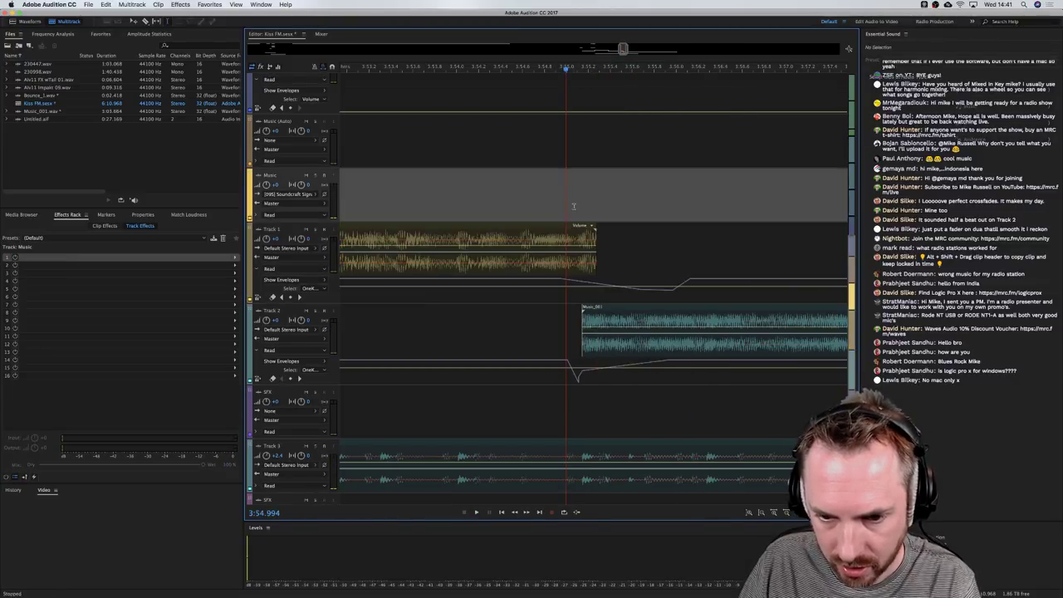
left_click_drag(595, 240, 594, 462)
key("super+k")
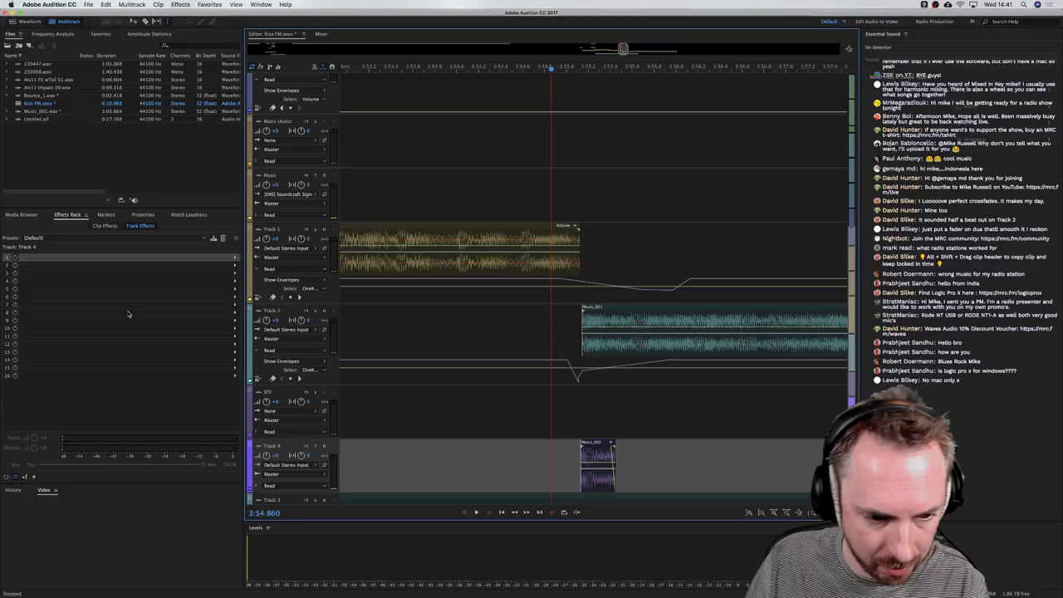
Insert the Reverb effect in Track 4's first effect slot and accept the performance alert
left_click(235, 257)
mouse_move(315, 327)
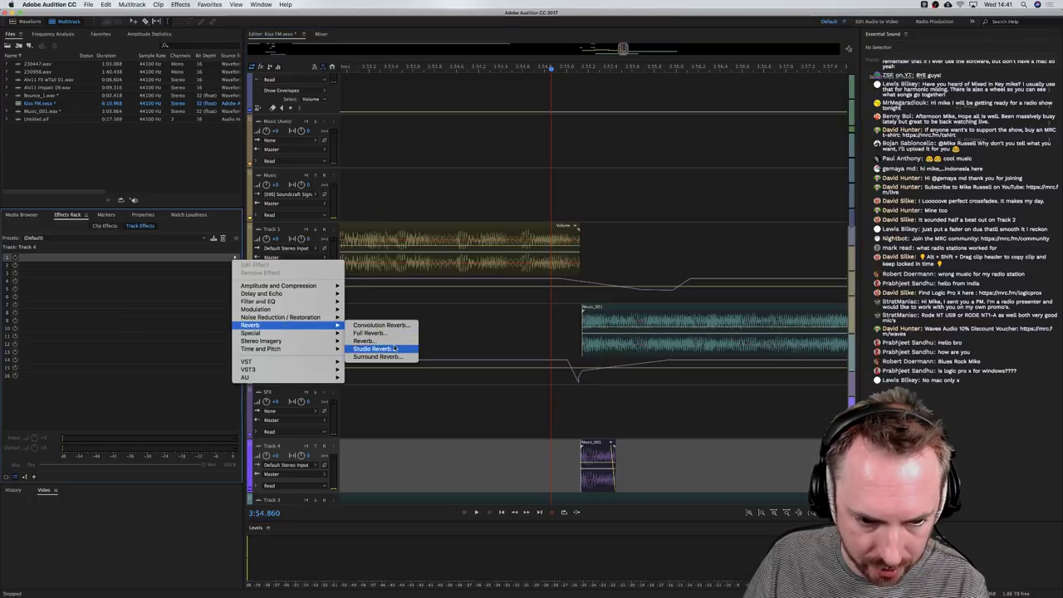
left_click(366, 344)
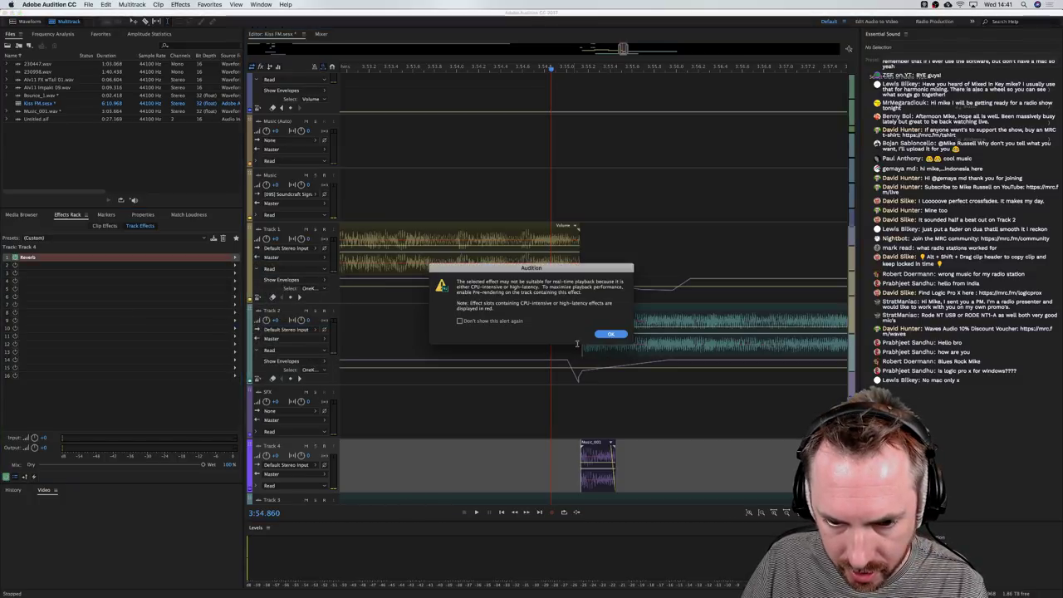
left_click(611, 334)
Put Studio Reverb in Track 4's first effect slot with about 6600 ms decay, 0% dry and 100% wet, and play the transition
left_click(235, 257)
mouse_move(299, 325)
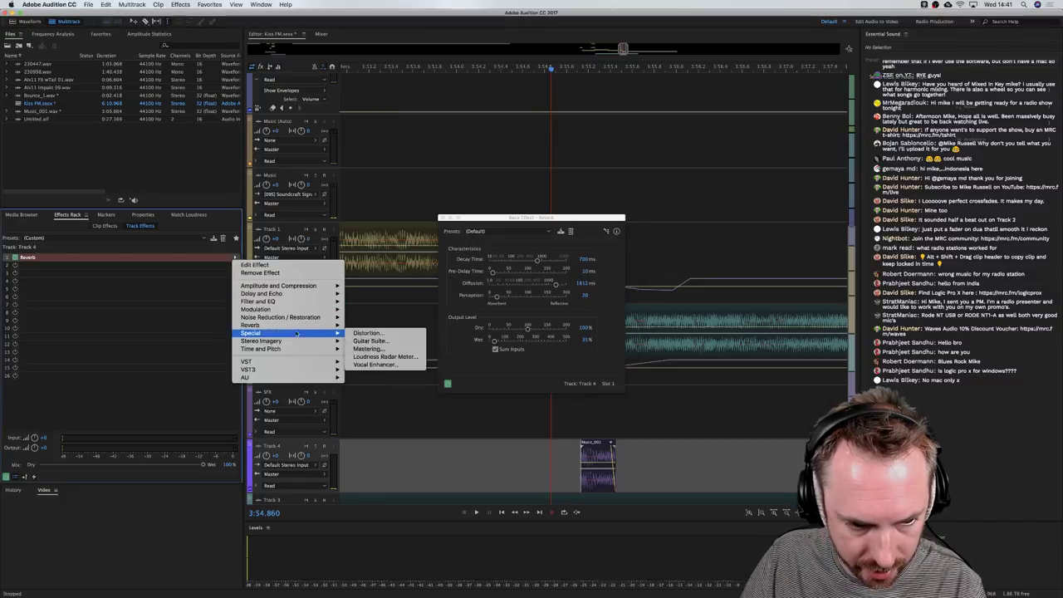
left_click(372, 349)
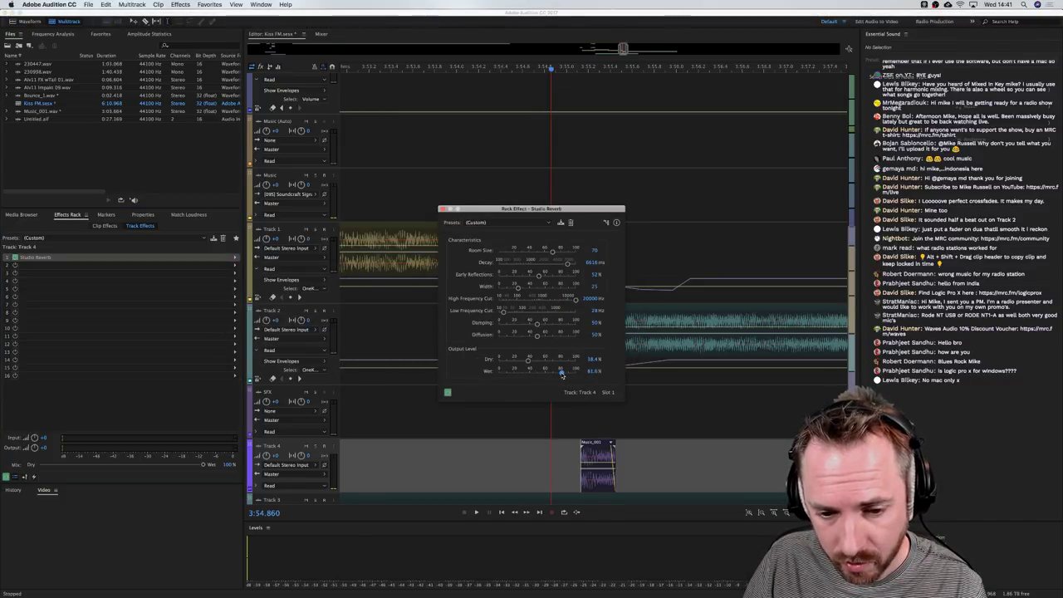
left_click_drag(496, 363, 492, 362)
key("space")
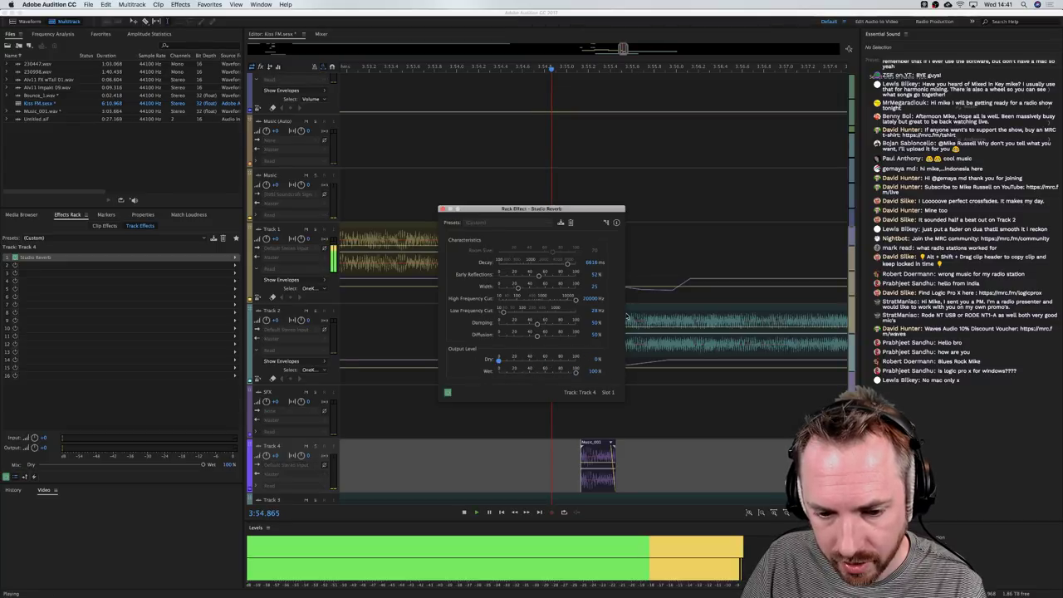
left_click(442, 208)
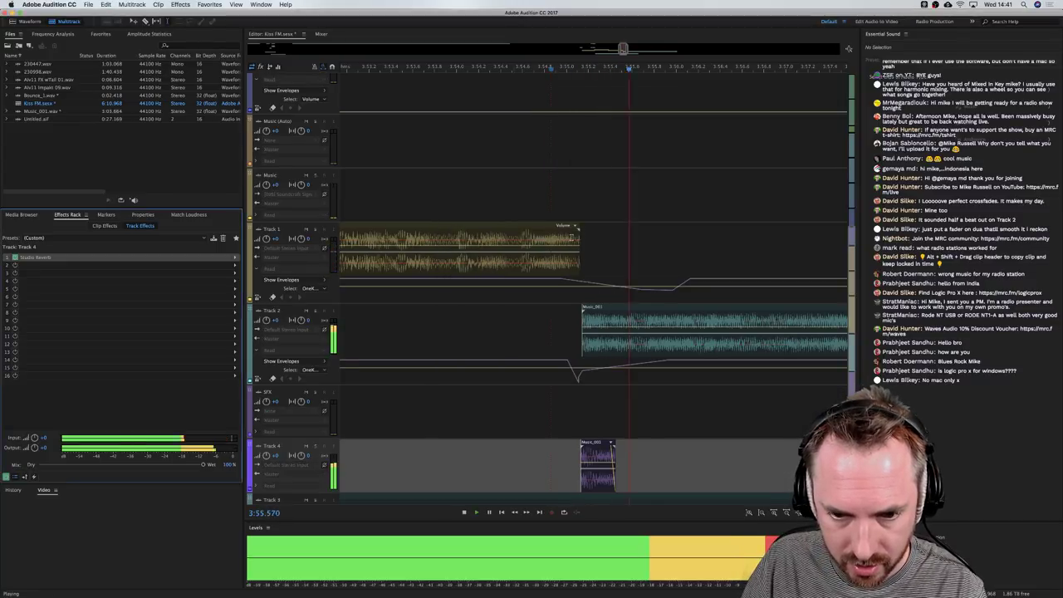
key("space")
Extend the end of Track 1's clip slightly past Track 2's clip start, fade it out over the overlap, and start playback
left_click(579, 254)
left_click_drag(579, 259, 600, 259)
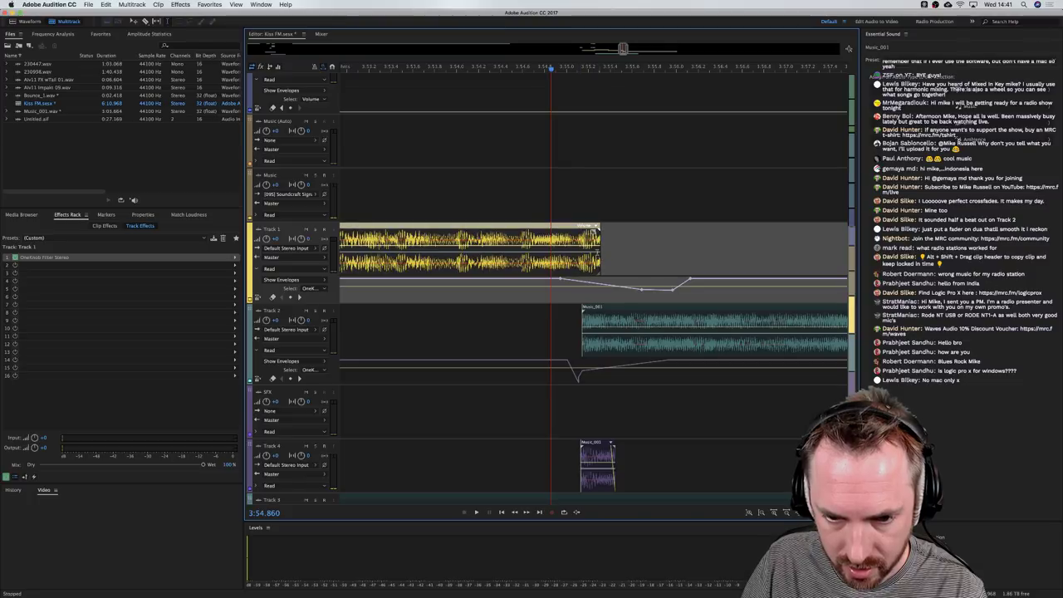
key("space")
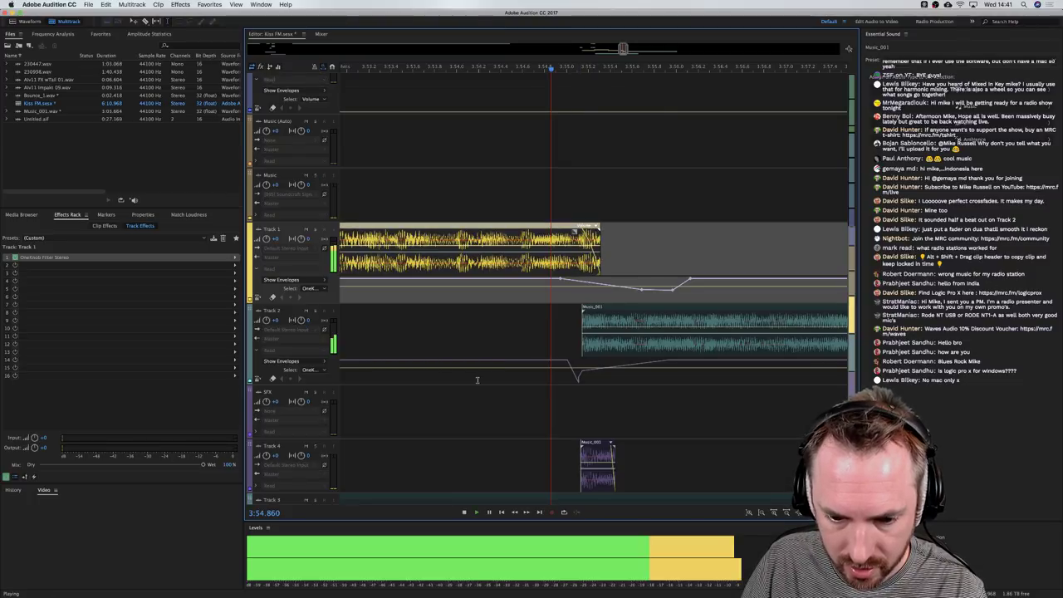
Solo Track 4 and play its reverberated clip from 3:54.860
left_click(315, 446)
key("space")
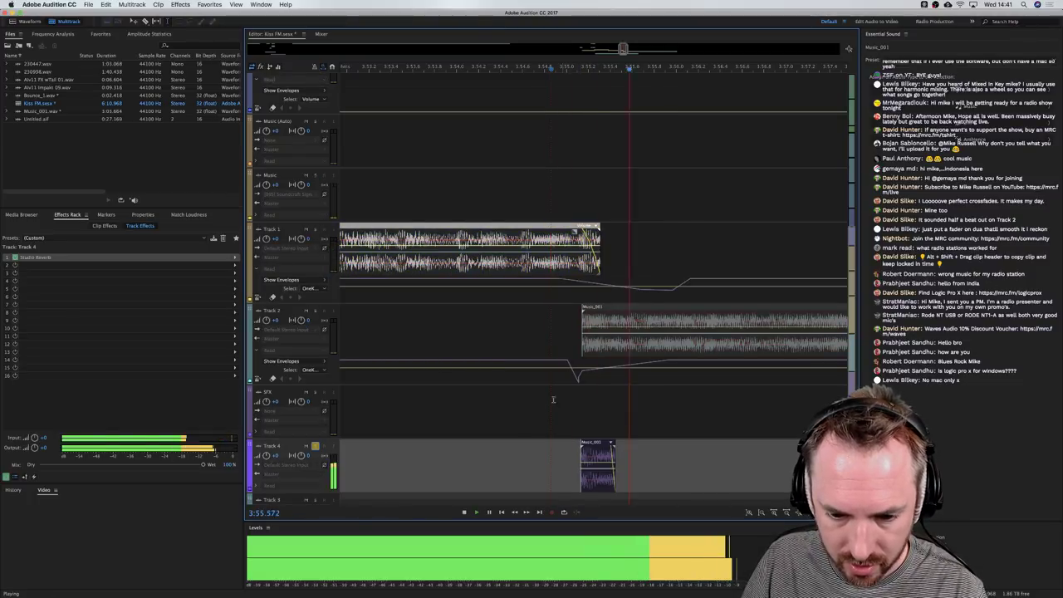
Turn off solo on Track 4 and play the crossfade with all tracks from about 3:54.2
key("space")
left_click(444, 403)
key("space")
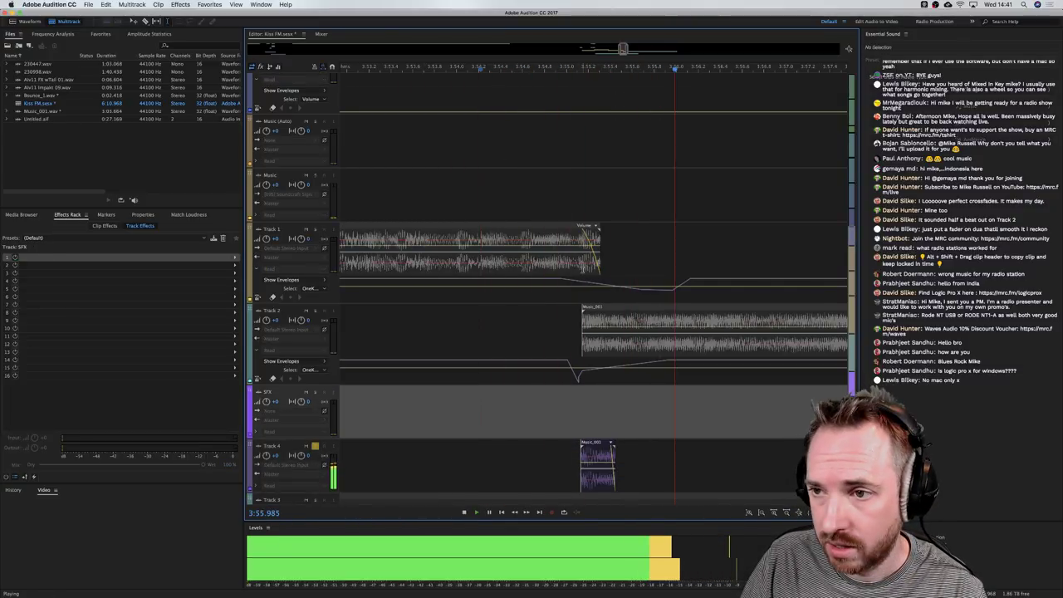
key("space")
left_click(315, 446)
key("space")
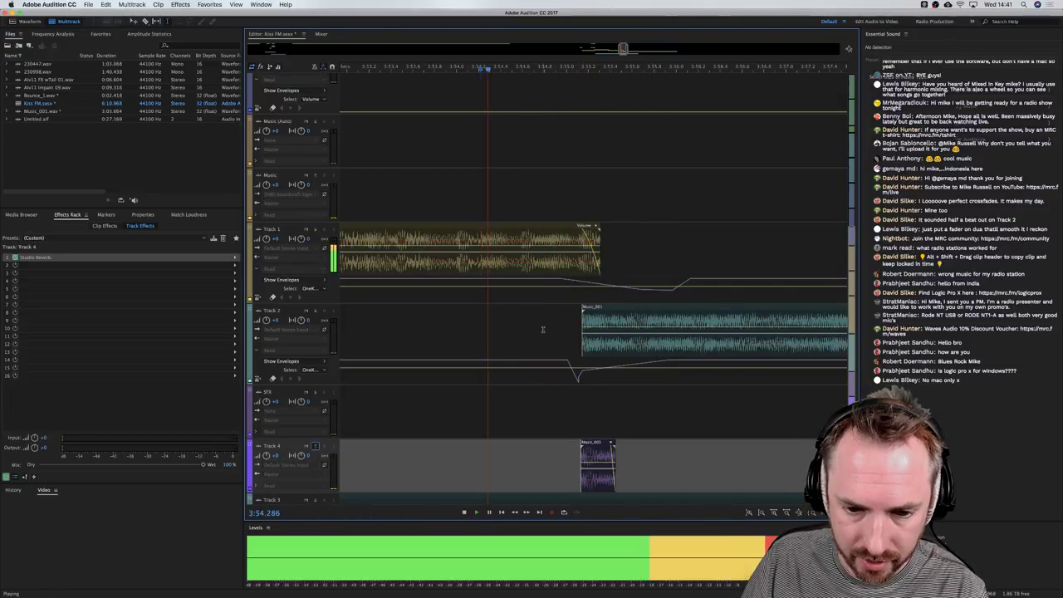
key("space")
key("space")
Extend the Track 2 clip's start back to about 3:54.9 and shift its filter envelope dip earlier, starting at about 3:54.6
left_click_drag(584, 322, 566, 323)
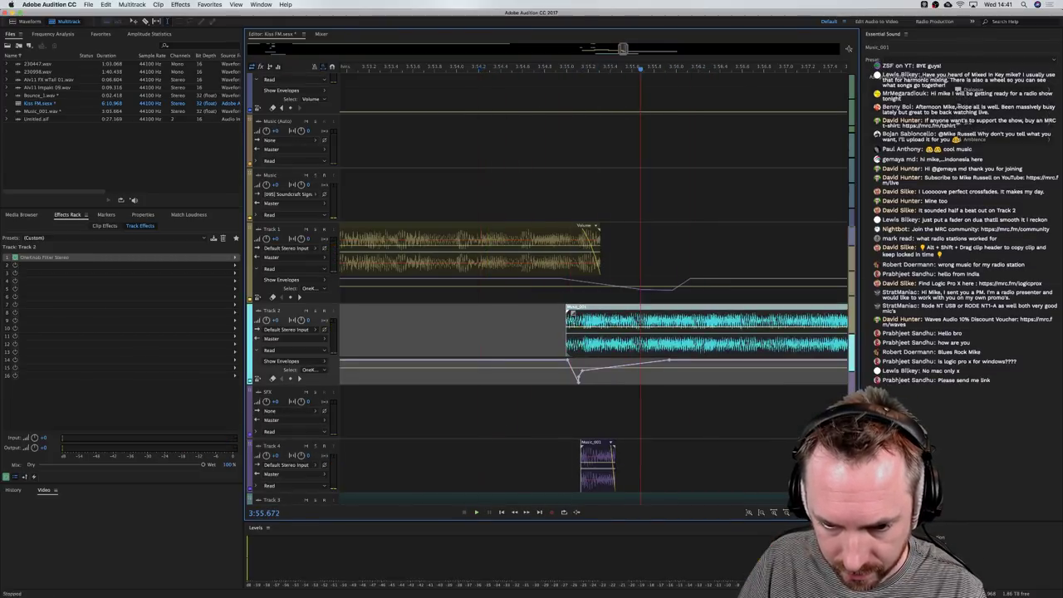
left_click_drag(567, 363, 520, 363)
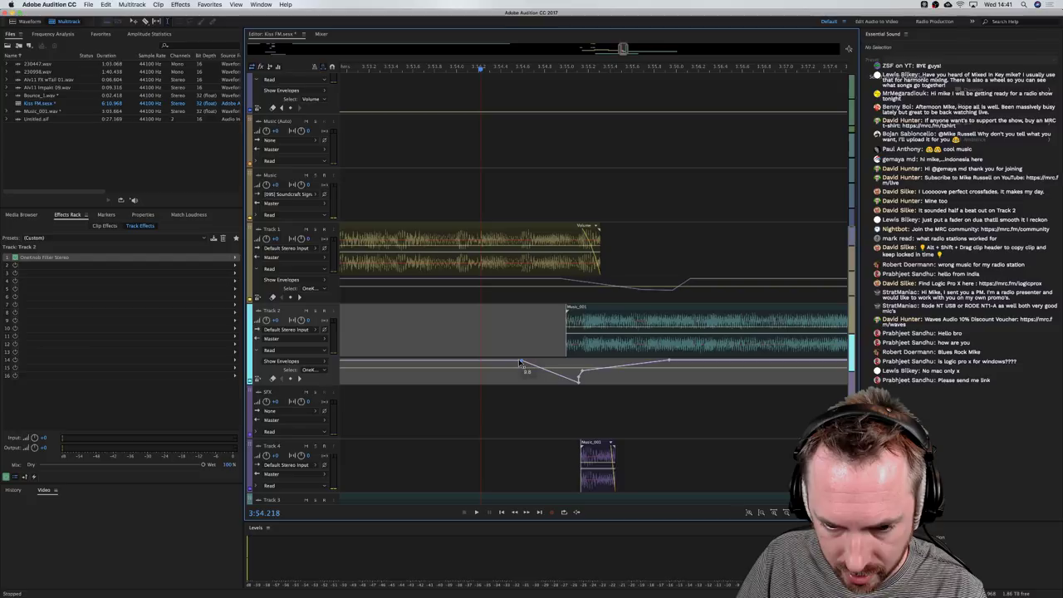
key("space")
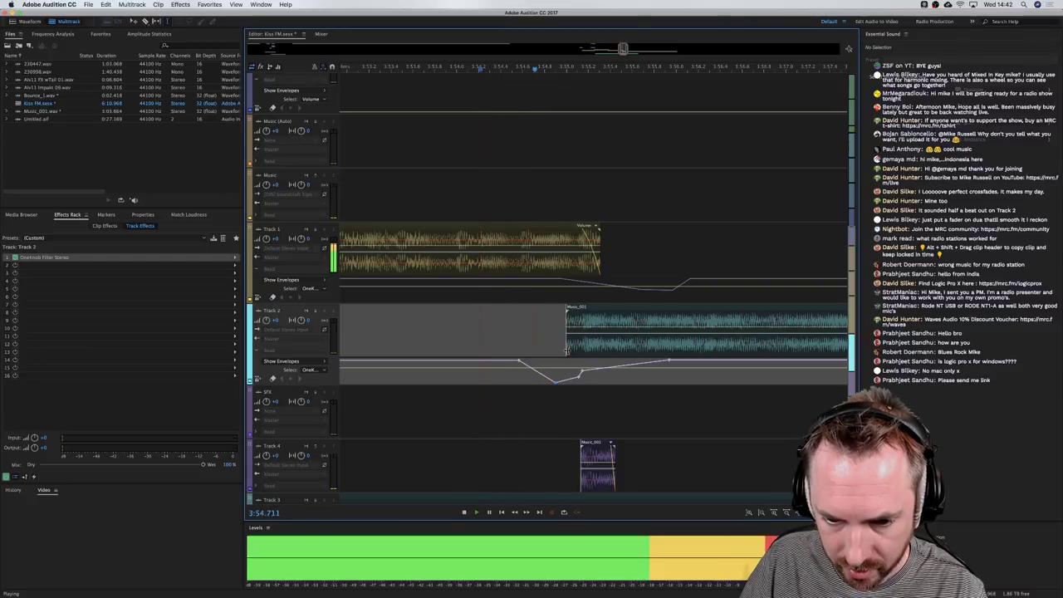
left_click_drag(566, 350, 559, 352)
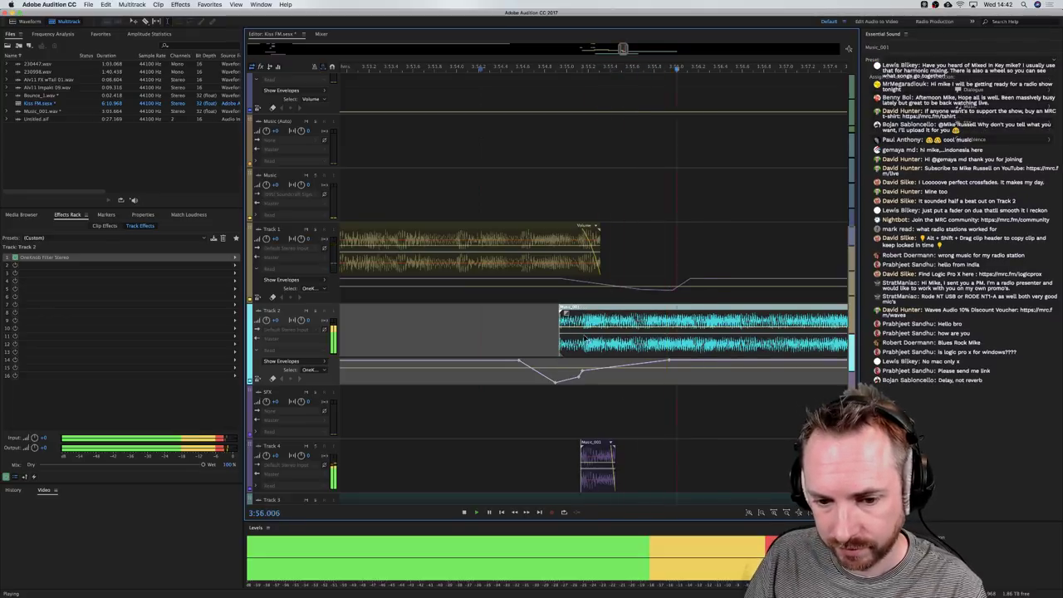
left_click(422, 314)
key("space")
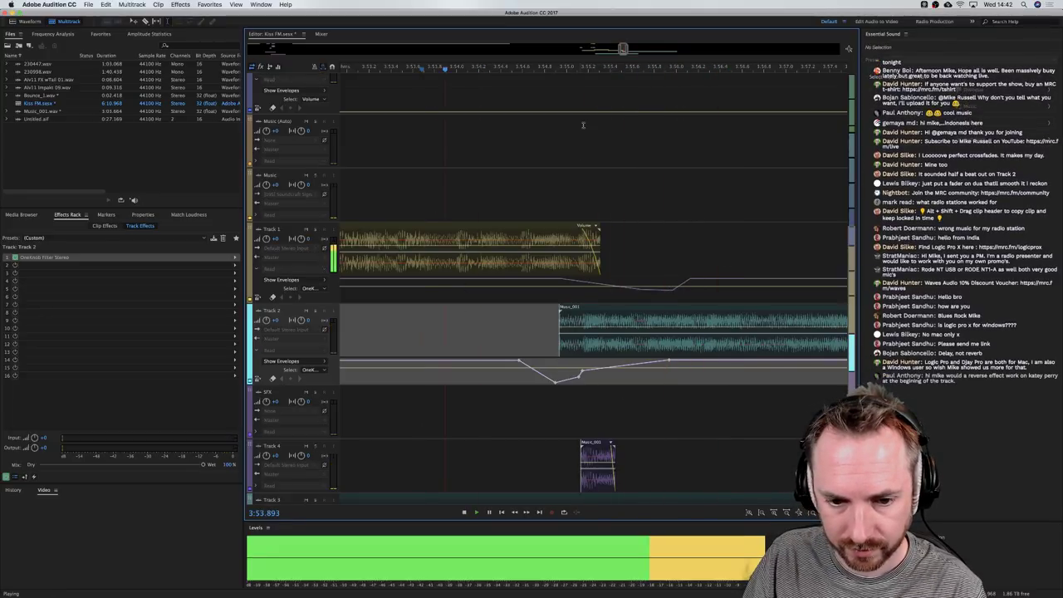
Extend the end of the short Track 4 reverb clip to about 3:55.6 and play the transition
key("space")
left_click_drag(615, 455, 631, 455)
key("space")
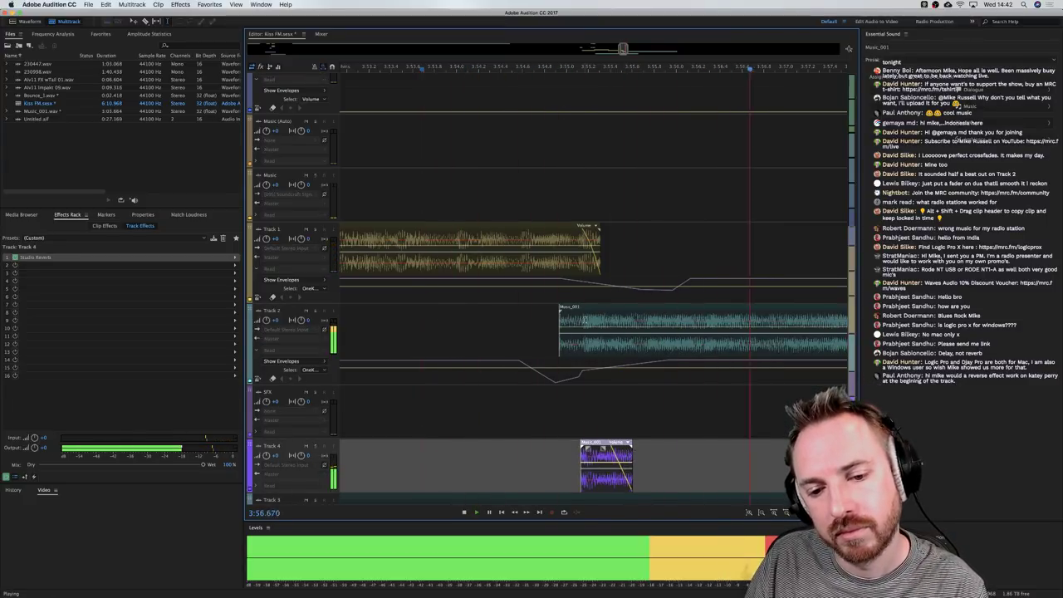
key("space")
Replay the transition from the Track 1 clip into the Track 2 clip to check the filter and reverb edits
left_click(583, 378)
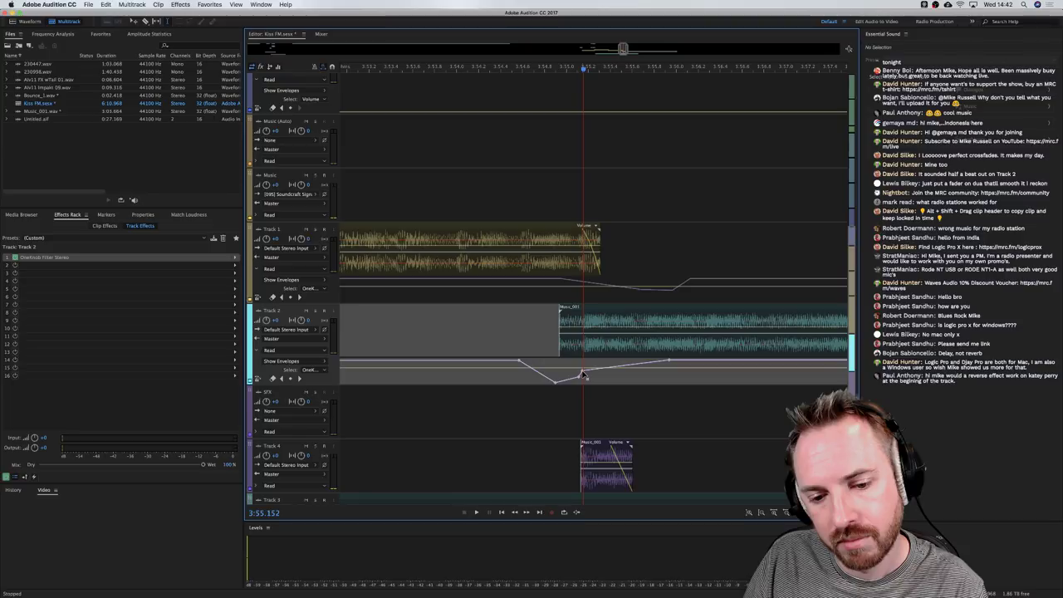
key("space")
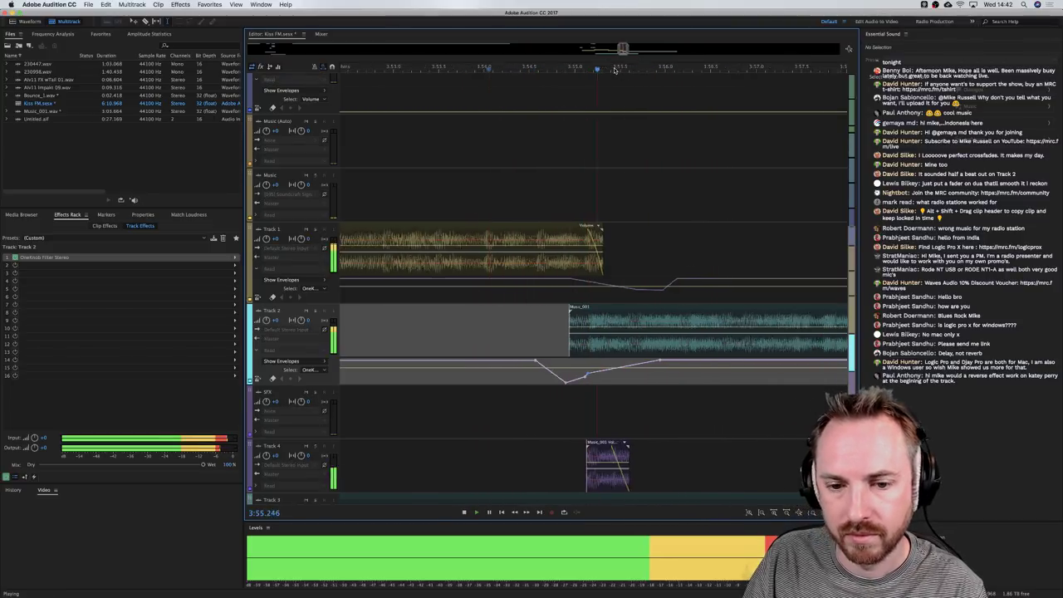
scroll(615, 70, "down", 5)
scroll(570, 246, "down", 5)
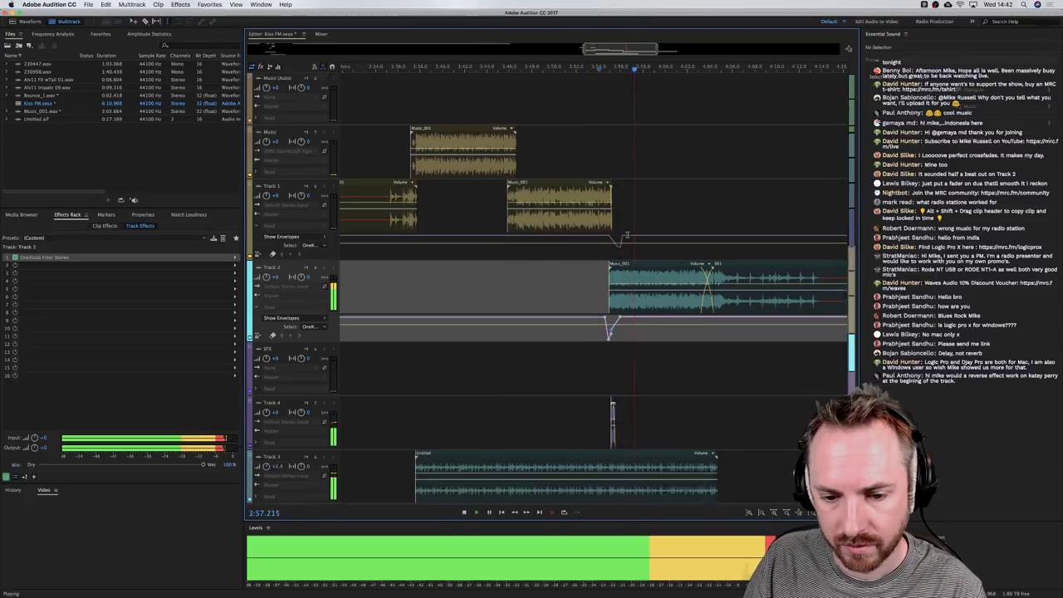
key("space")
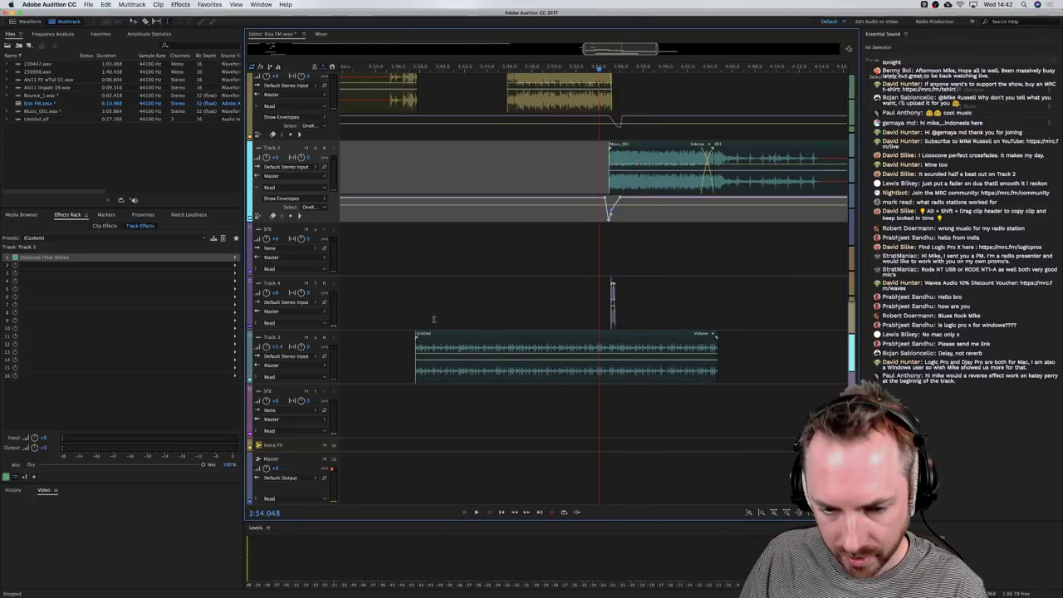
Listen to the mix from about 3:38 through the changeover from the Music track clip to the Track 1 clip
scroll(437, 308, "up", 3)
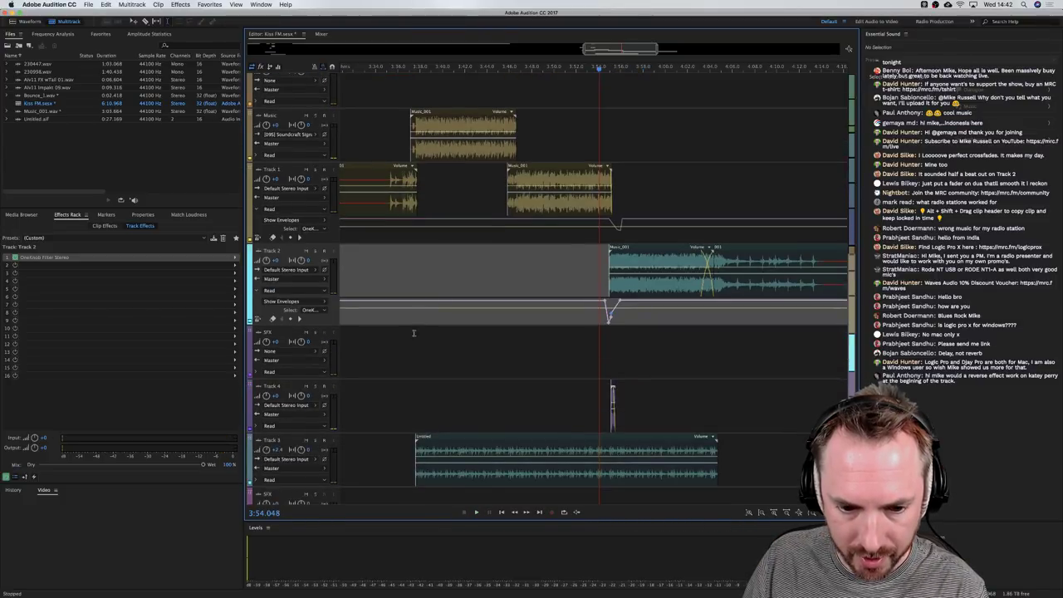
left_click(414, 333)
key("space")
scroll(473, 64, "up", 2)
scroll(473, 64, "up", 1)
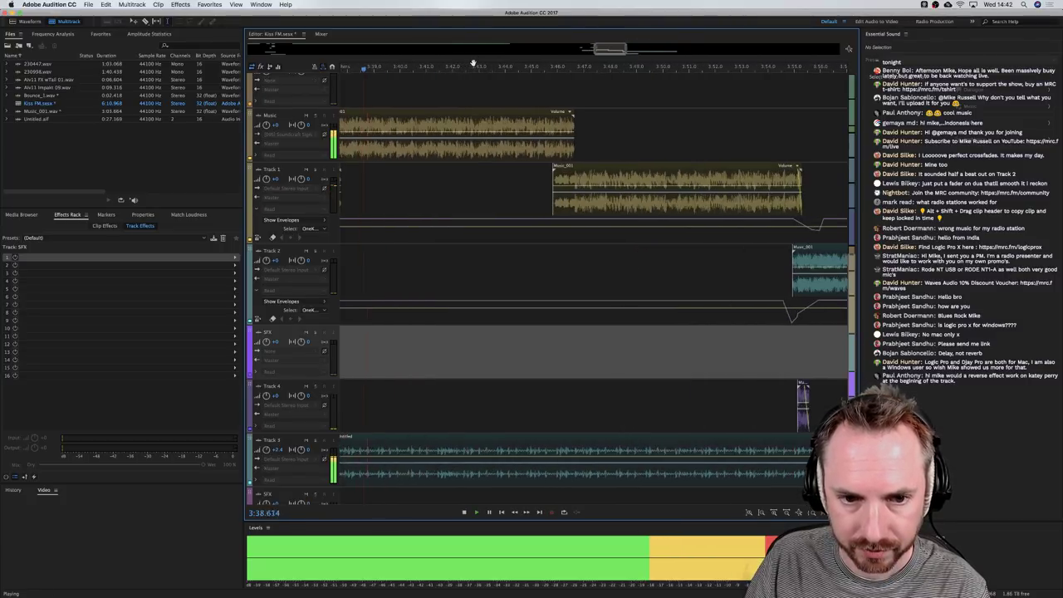
scroll(471, 63, "left", 2)
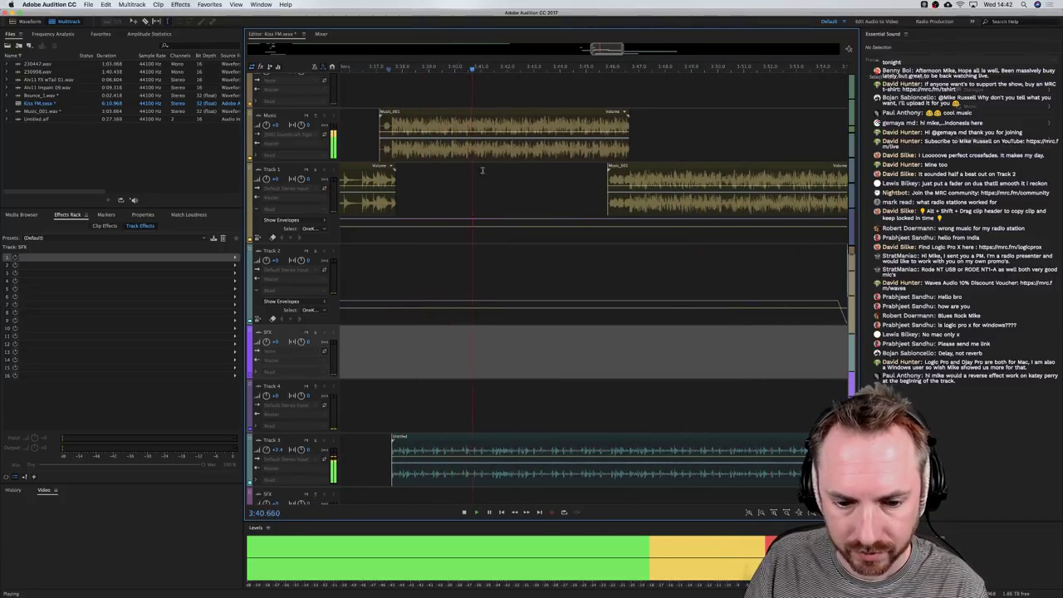
left_click(605, 196)
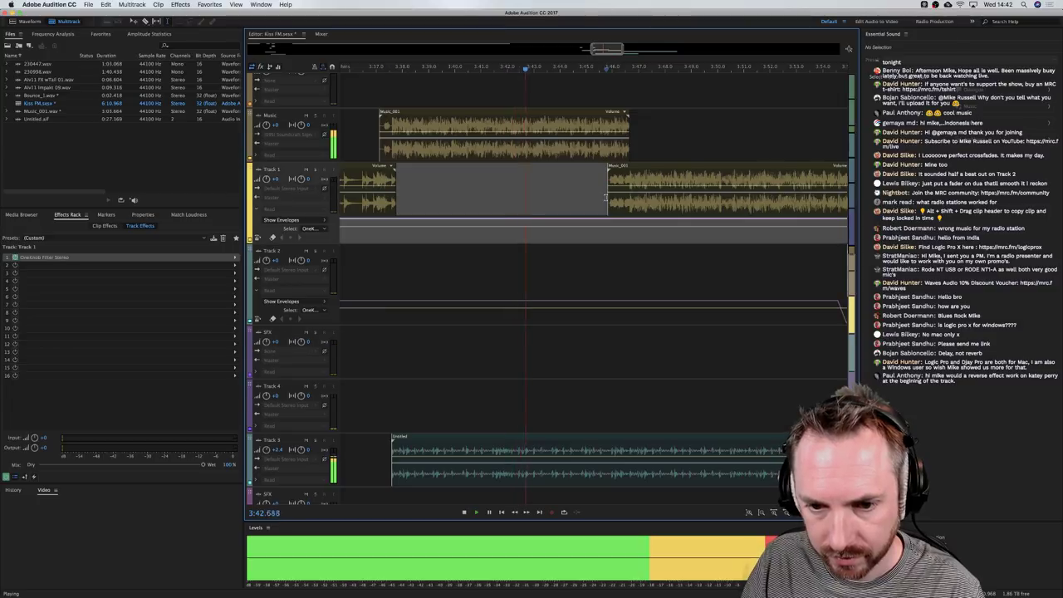
scroll(609, 196, "right", 1)
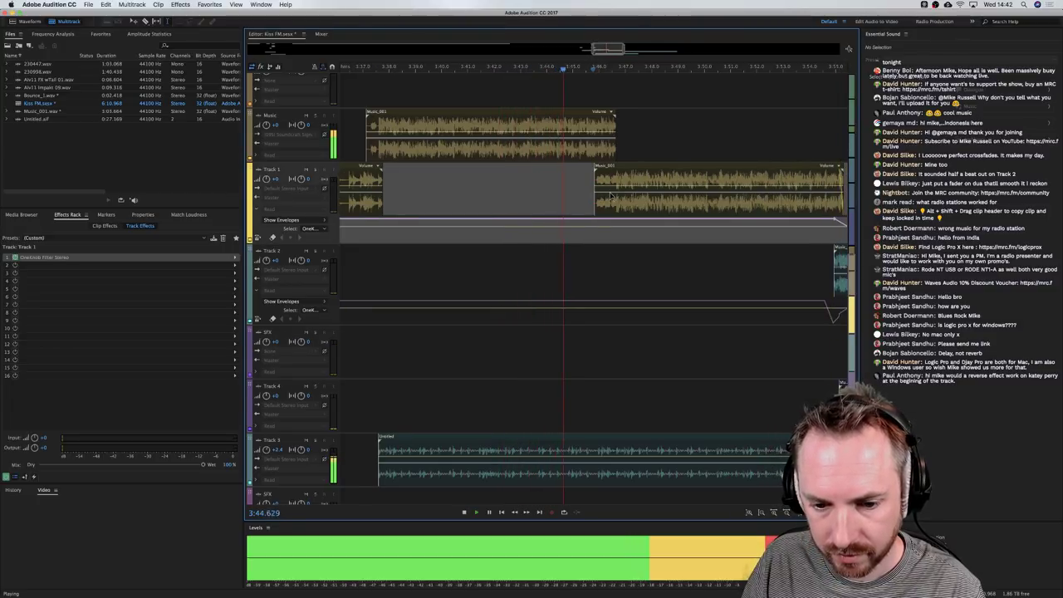
scroll(609, 196, "up", 2)
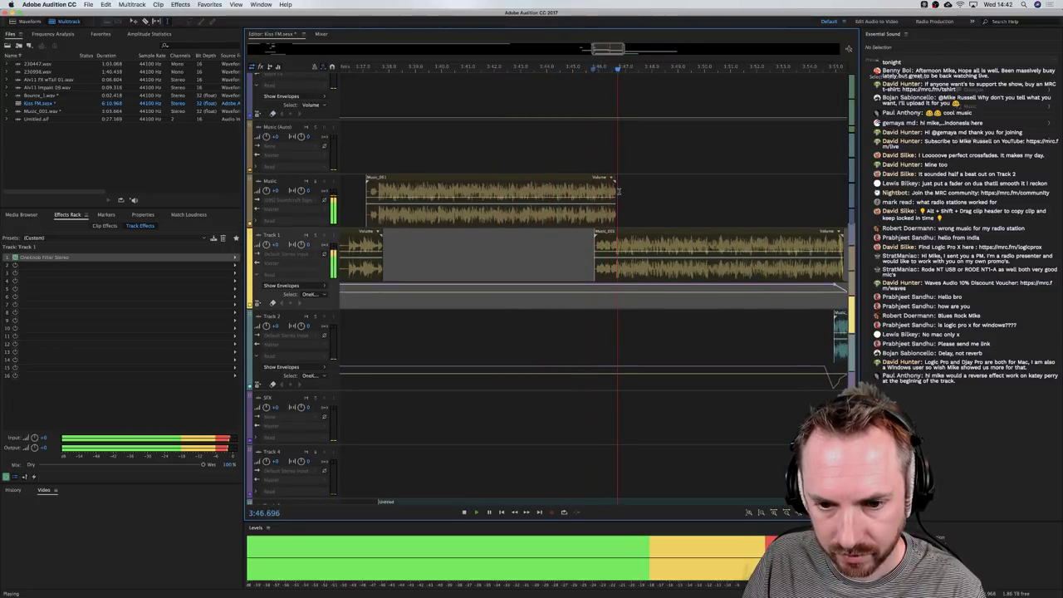
key("space")
Add the Waves OneKnob Filter Stereo effect to the first track effect slot of the Music track
left_click(601, 190)
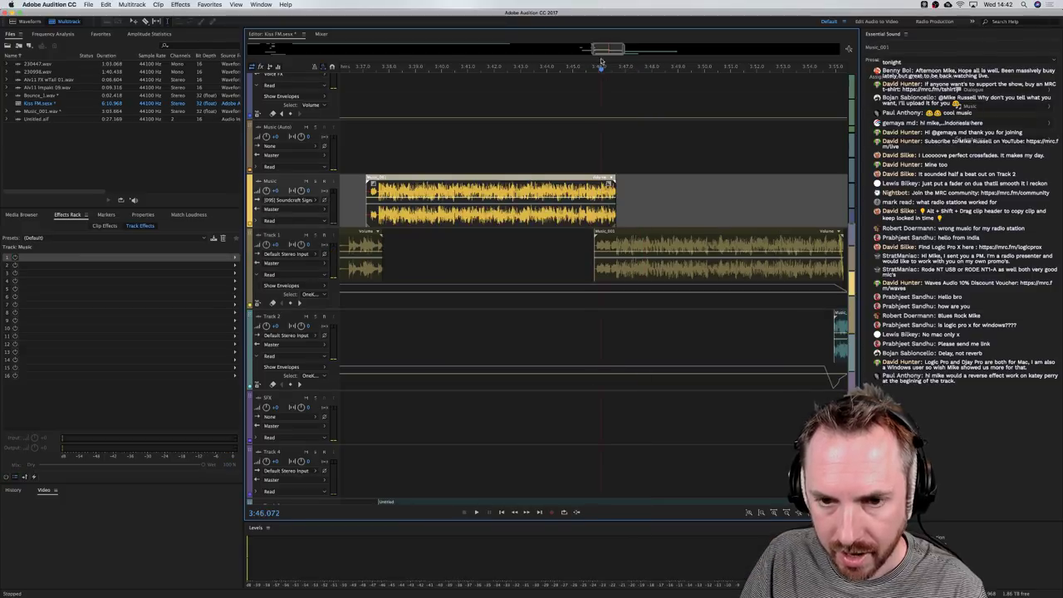
scroll(609, 65, "up", 3)
left_click(638, 203)
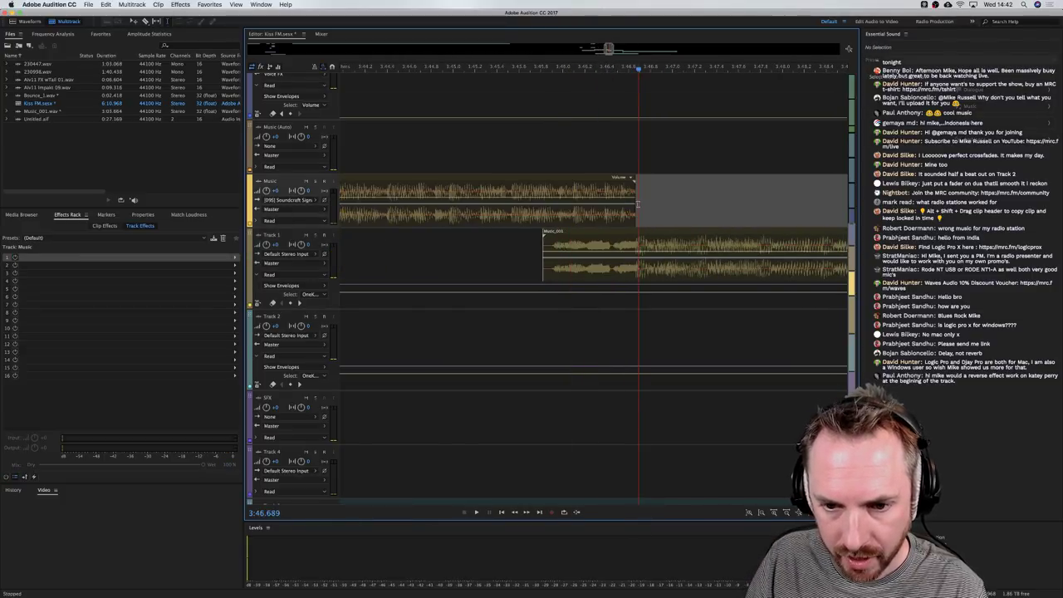
scroll(588, 221, "down", 2)
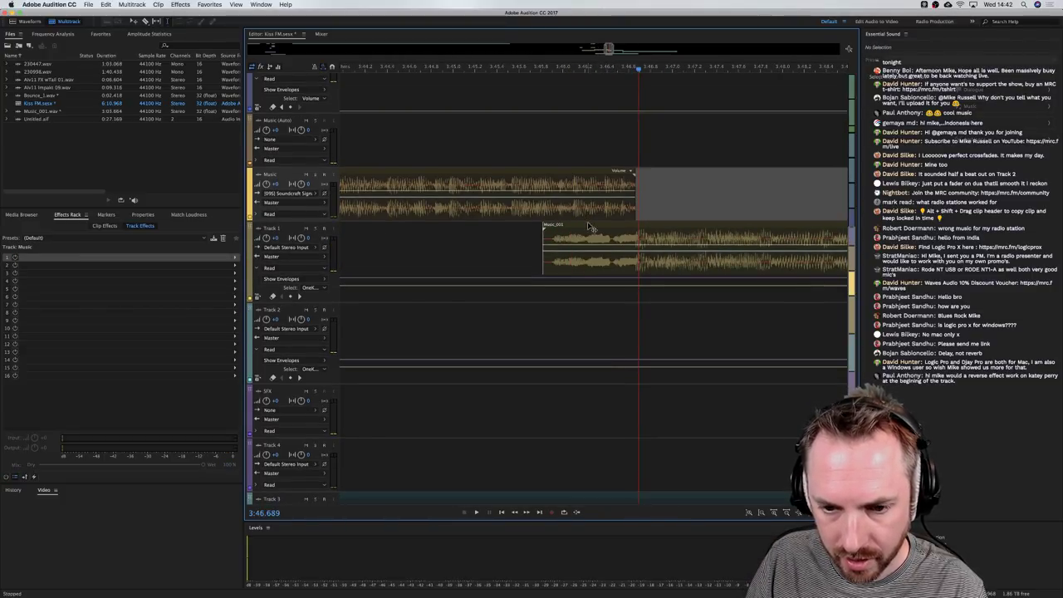
left_click(560, 210)
left_click(225, 262)
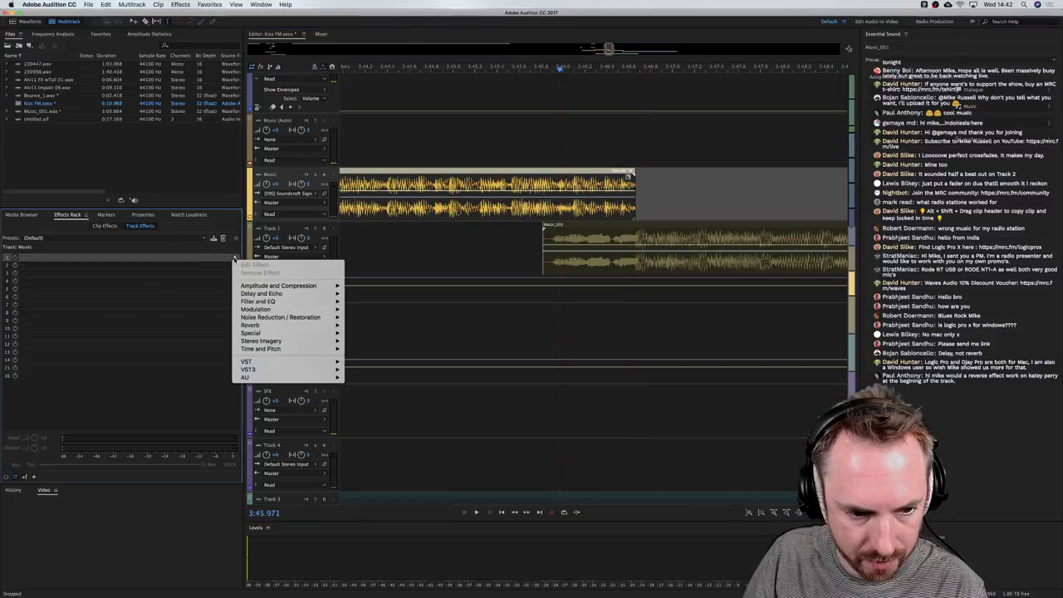
mouse_move(296, 375)
mouse_move(249, 369)
mouse_move(362, 402)
mouse_move(445, 413)
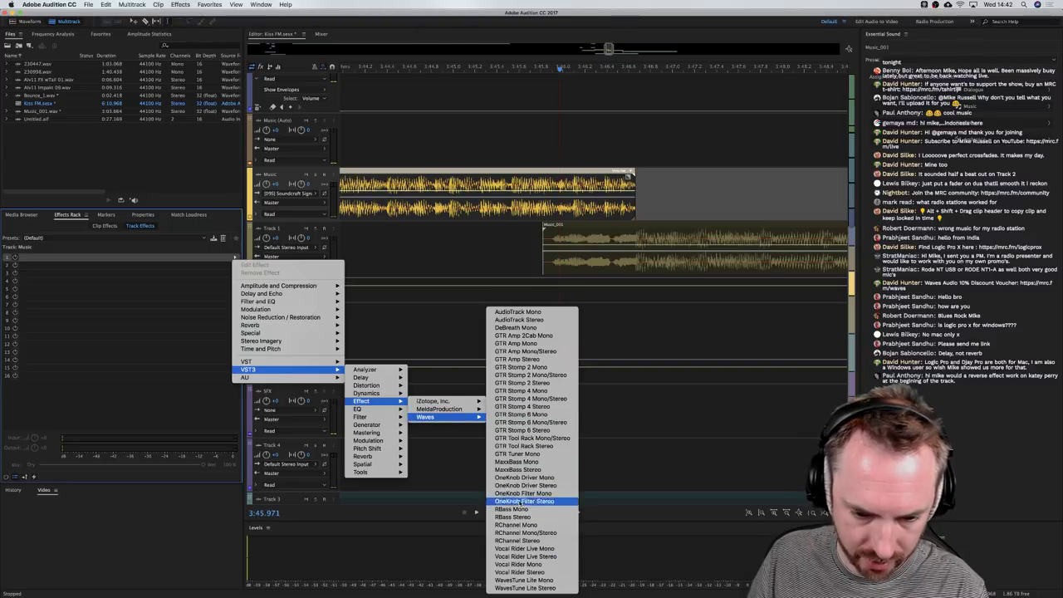
left_click(524, 501)
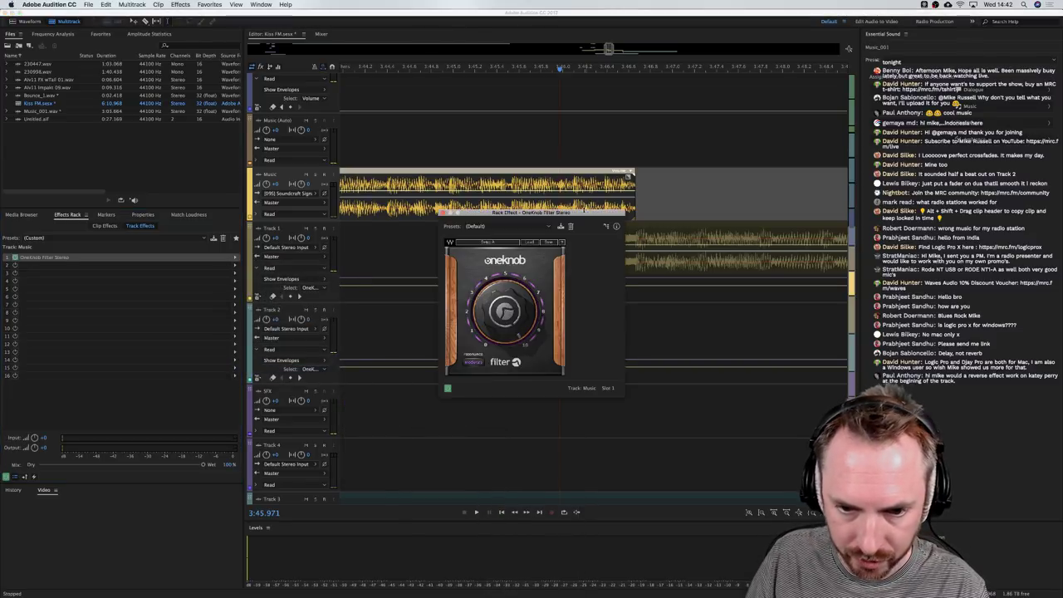
left_click(443, 214)
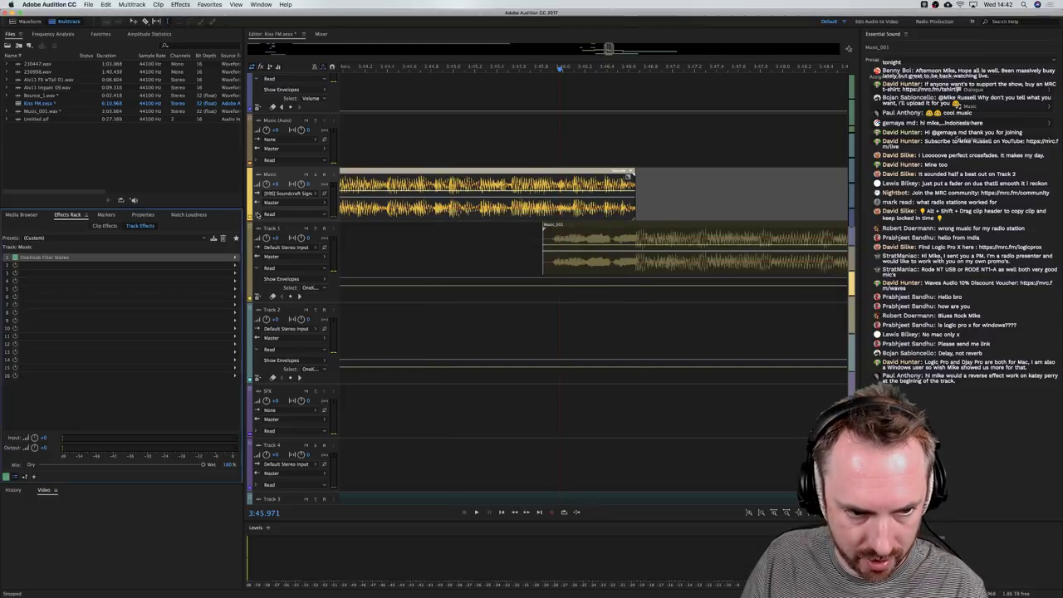
Show the Music track's automation envelope for the OneKnob Filter Stereo effect
left_click(258, 214)
left_click(309, 233)
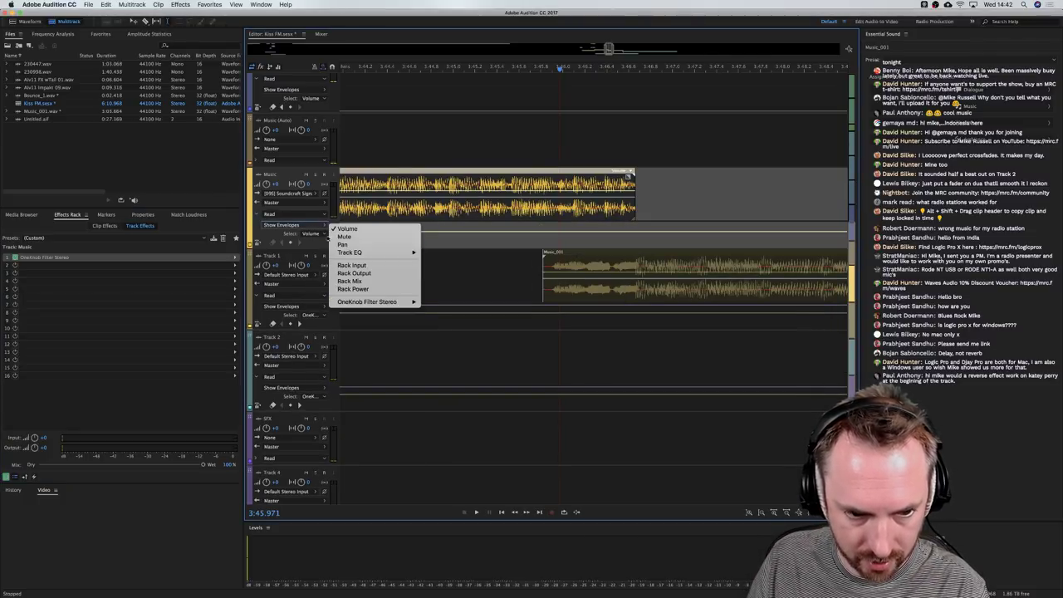
left_click(437, 302)
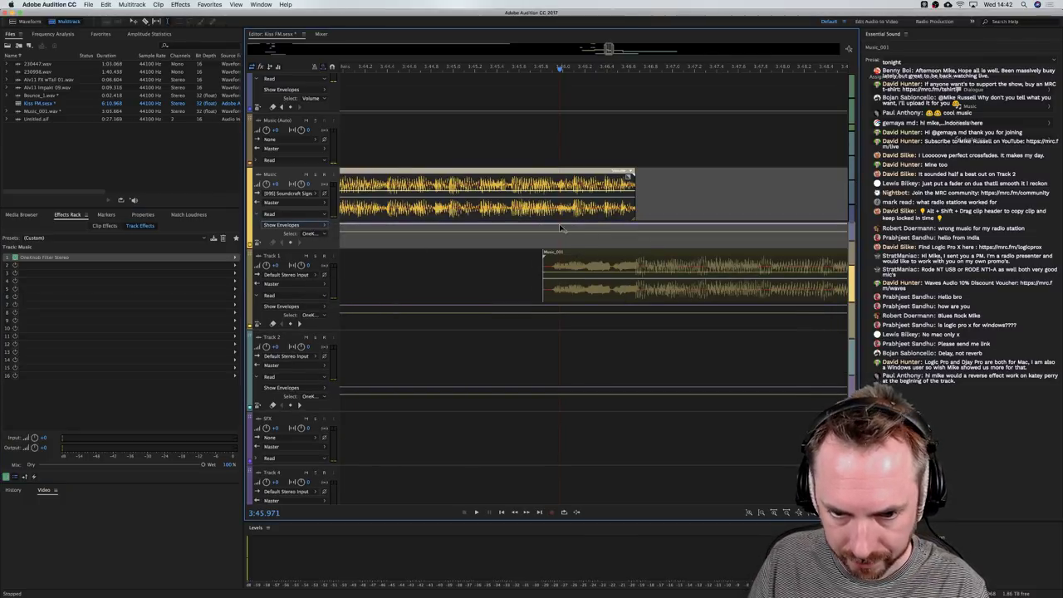
Shape a filter dip on the Music track from about 3:45.9, lowest at about 3:46.7 and restored by 3:46.8, and play it
left_click(551, 224)
left_click(651, 226)
left_click_drag(641, 228, 638, 246)
left_click(495, 247)
key("space")
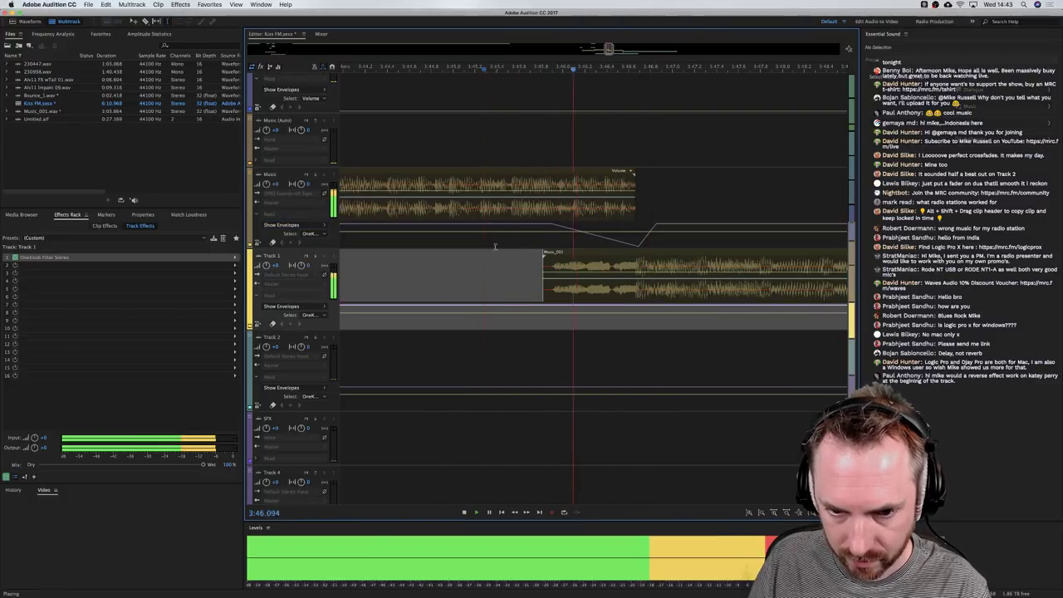
key("space")
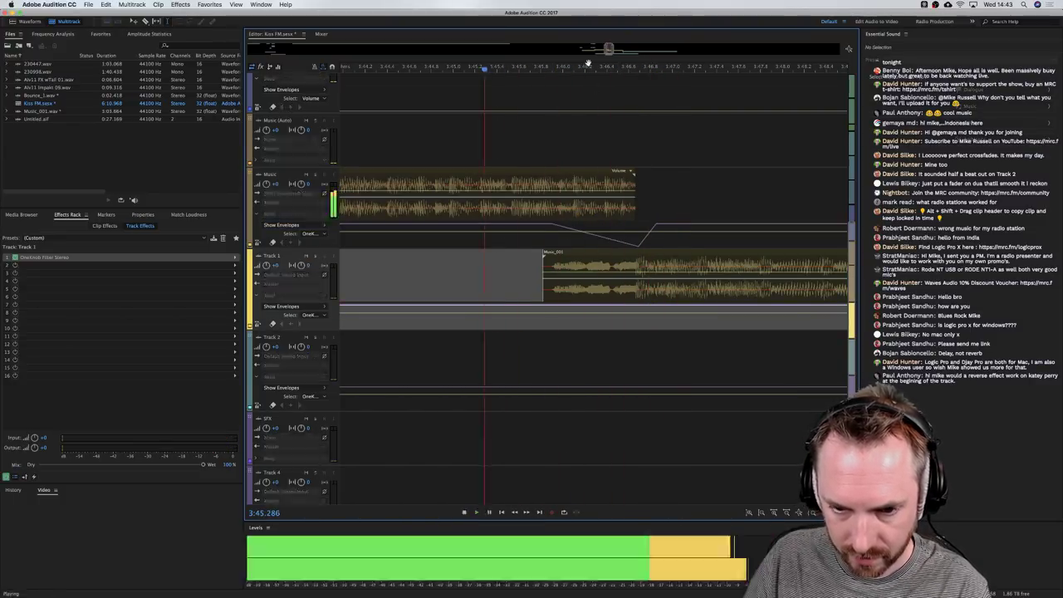
key("space")
Solo the Music track to hear its filter sweep, and unsolo it to hear the transition with all tracks
left_click(315, 176)
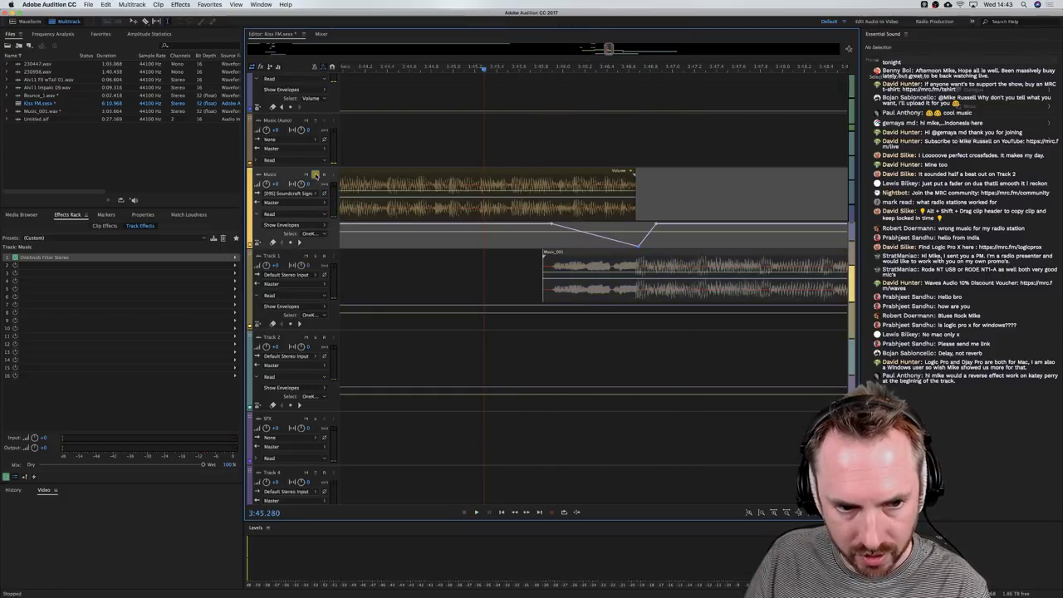
key("space")
key("space")
key("space")
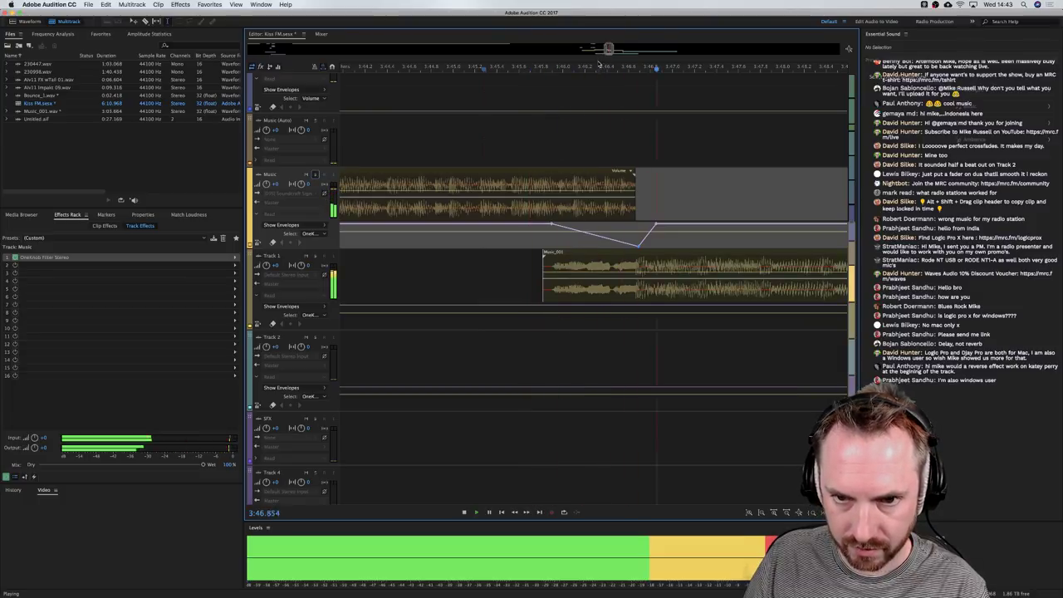
Audition the Music_001 clip on Track 1 around 3:49.5 to find the beats for a cut
scroll(598, 64, "down", 6)
scroll(612, 126, "down", 5)
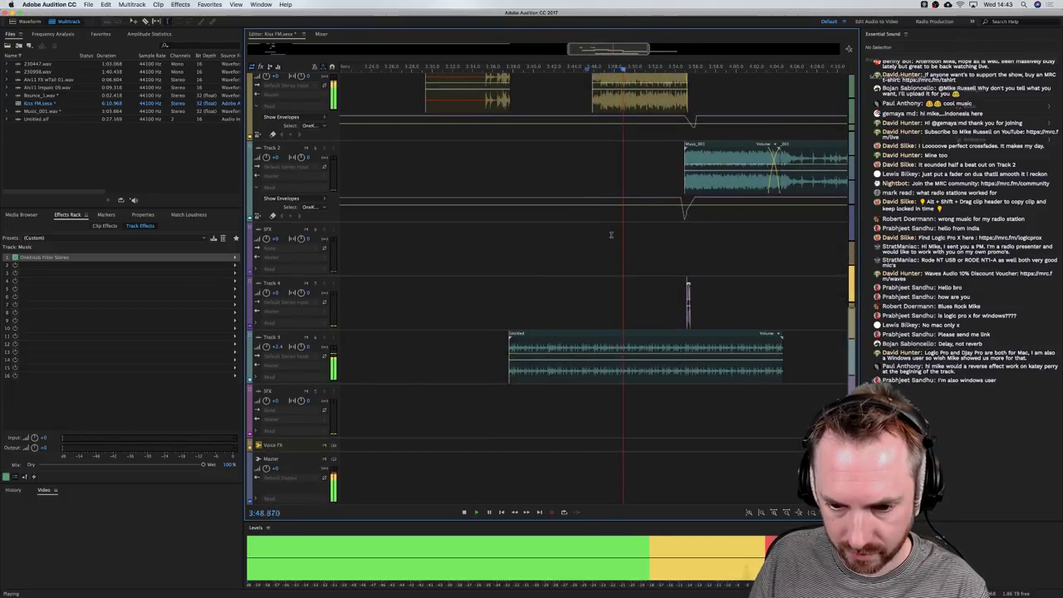
left_click(628, 101)
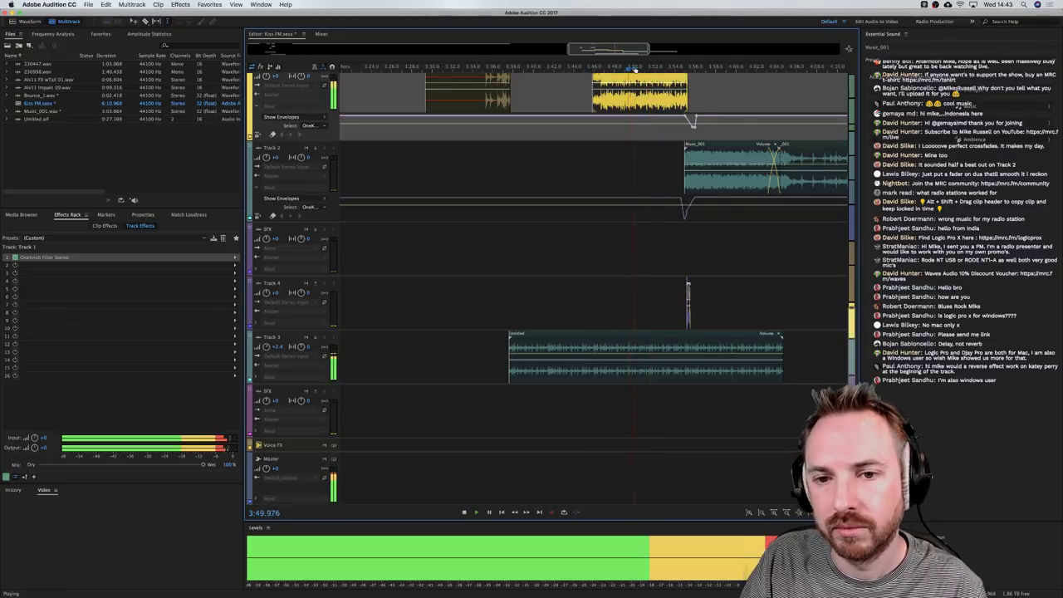
key("space")
scroll(634, 68, "up", 5)
key("space")
key("space")
scroll(628, 120, "up", 1)
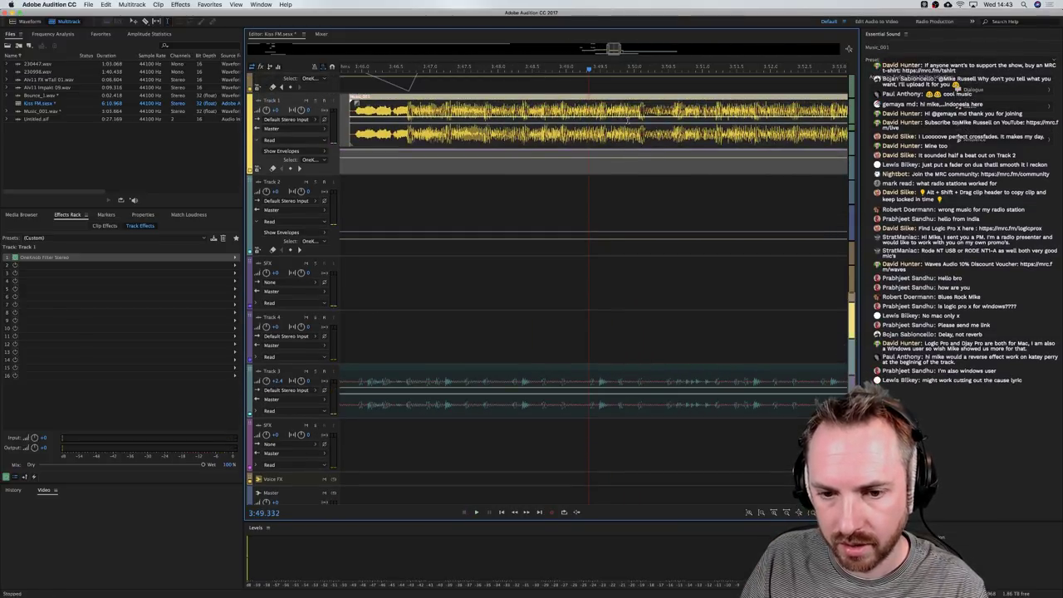
key("space")
key("space")
key("space")
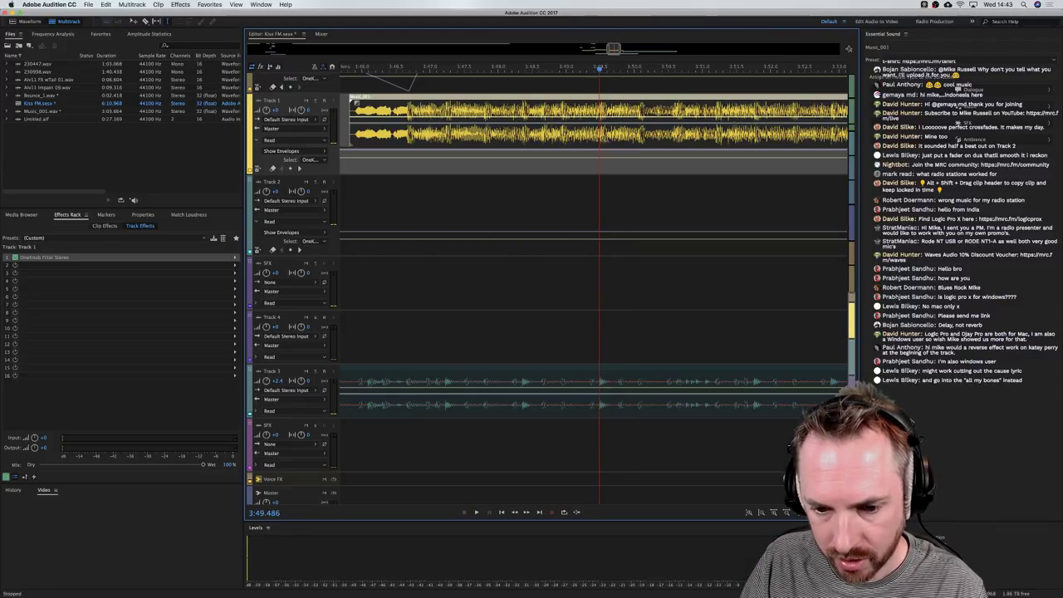
Split the Music_001 clip on Track 1 at 3:49.774 and at 3:49.495 to isolate a one-beat slice
left_click(619, 138)
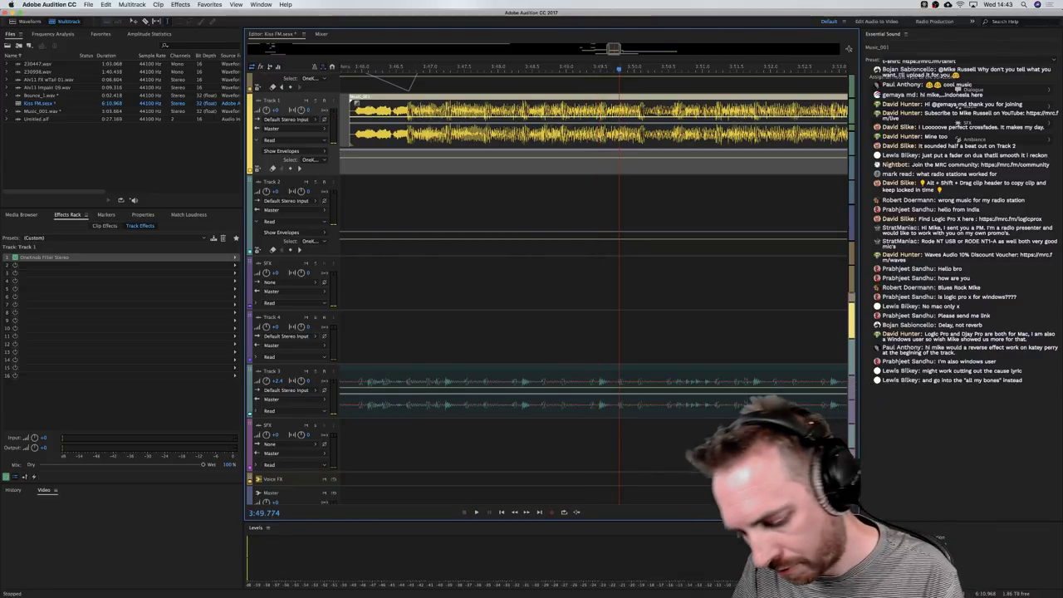
key("super+k")
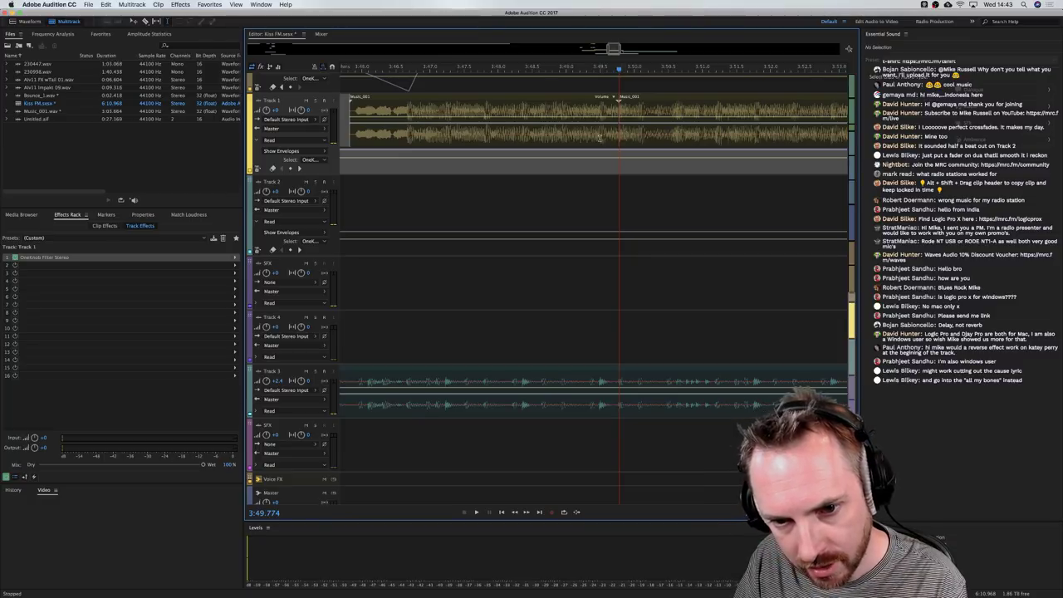
left_click(600, 139)
key("super+k")
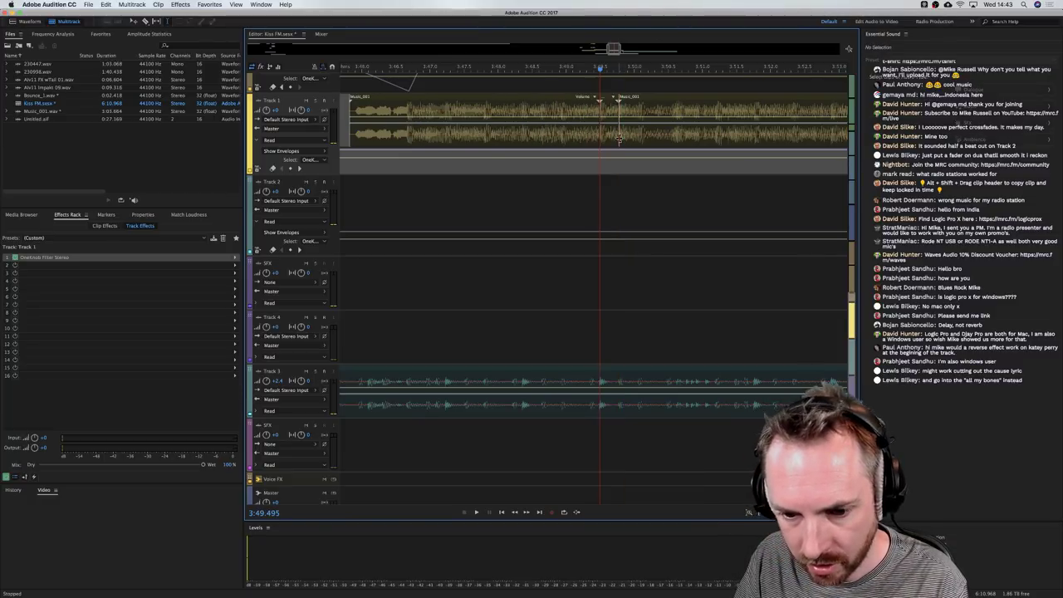
Move the rest of the Track 1 clip to about 3:50.55, duplicate the short slice twice into the gap and play it
left_click_drag(619, 138, 673, 134)
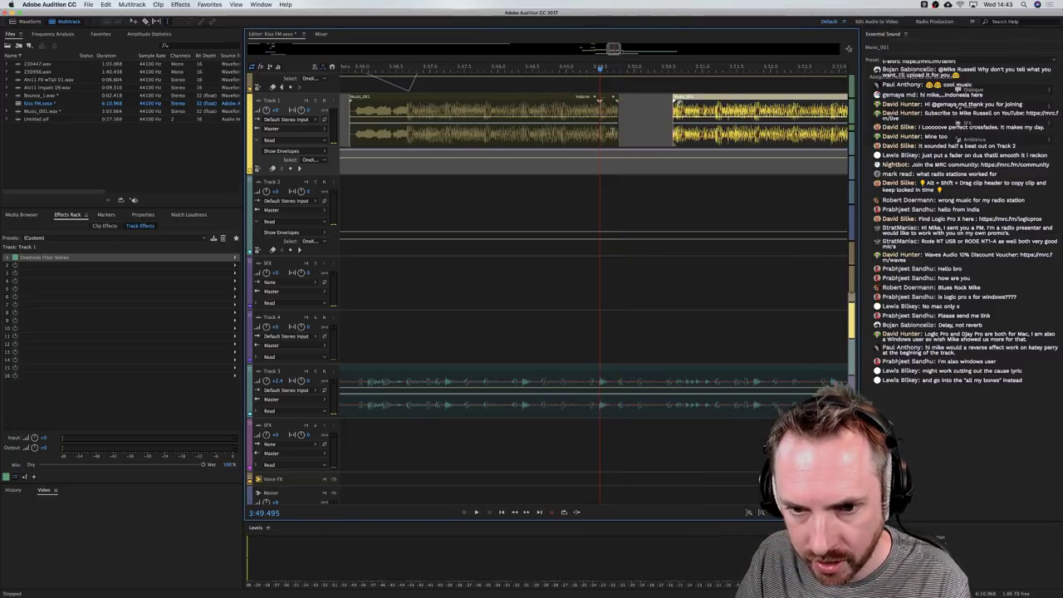
left_click_drag(607, 99, 645, 110)
key("space")
key("space")
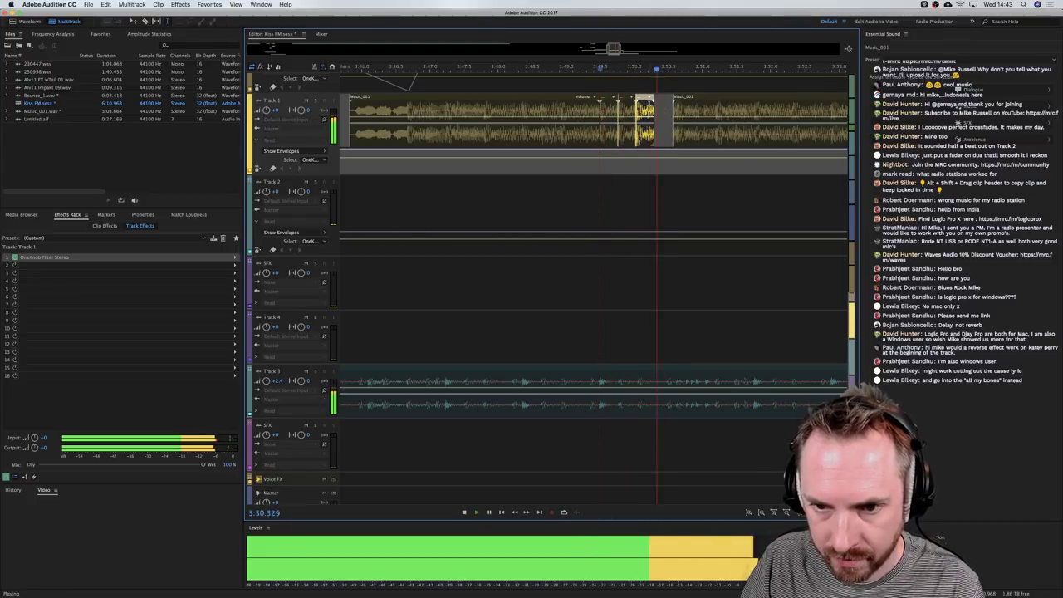
key("space")
key("space")
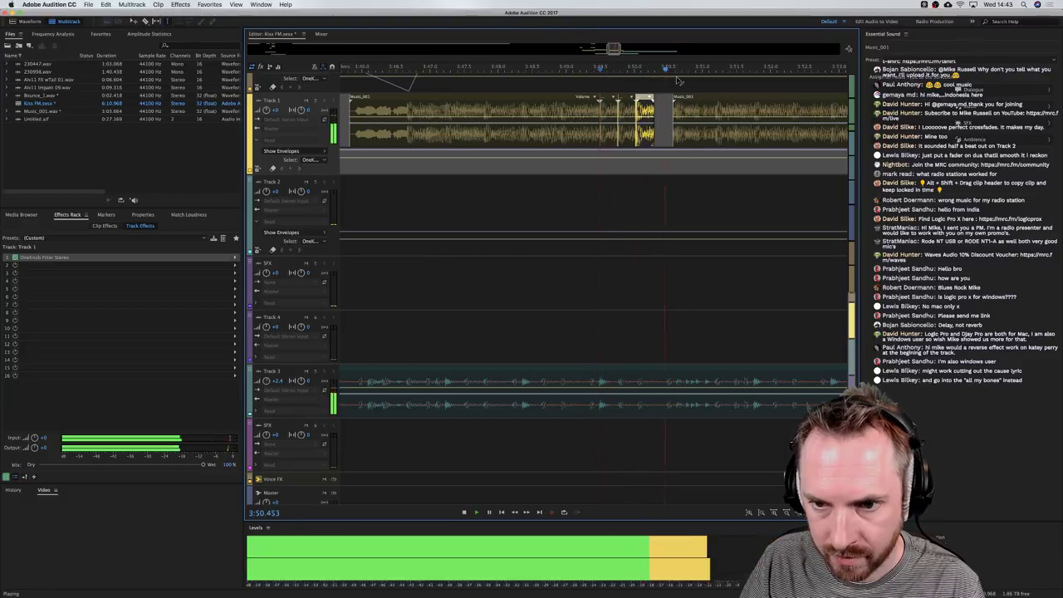
Shorten the last slice, fill the gap to about 3:50.55 with progressively shorter copies, and play the stutter from 3:49.035
scroll(675, 72, "up", 2)
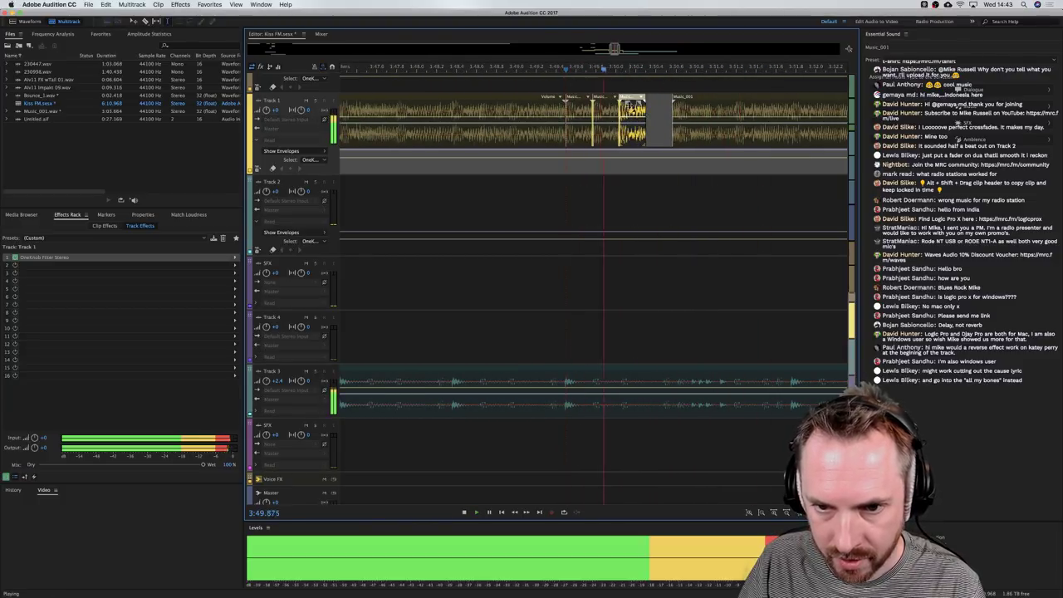
key("space")
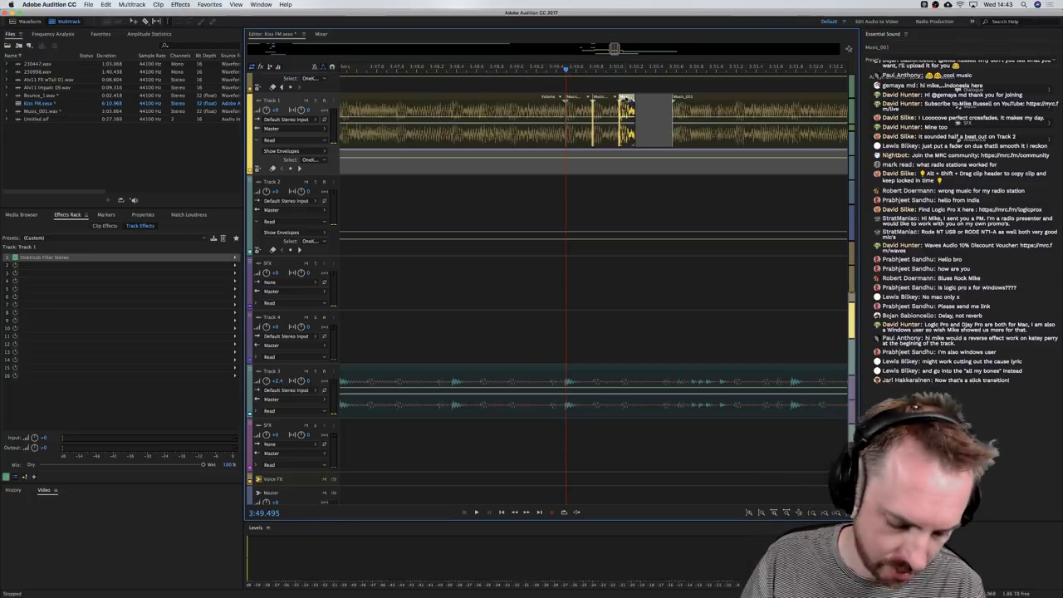
left_click_drag(625, 98, 644, 98)
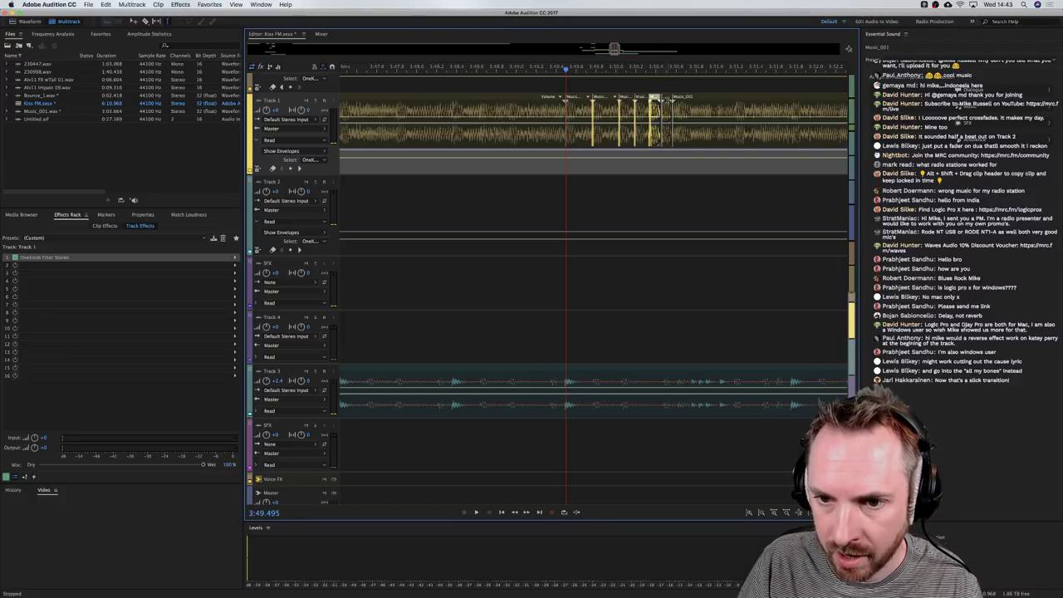
left_click_drag(653, 98, 666, 98)
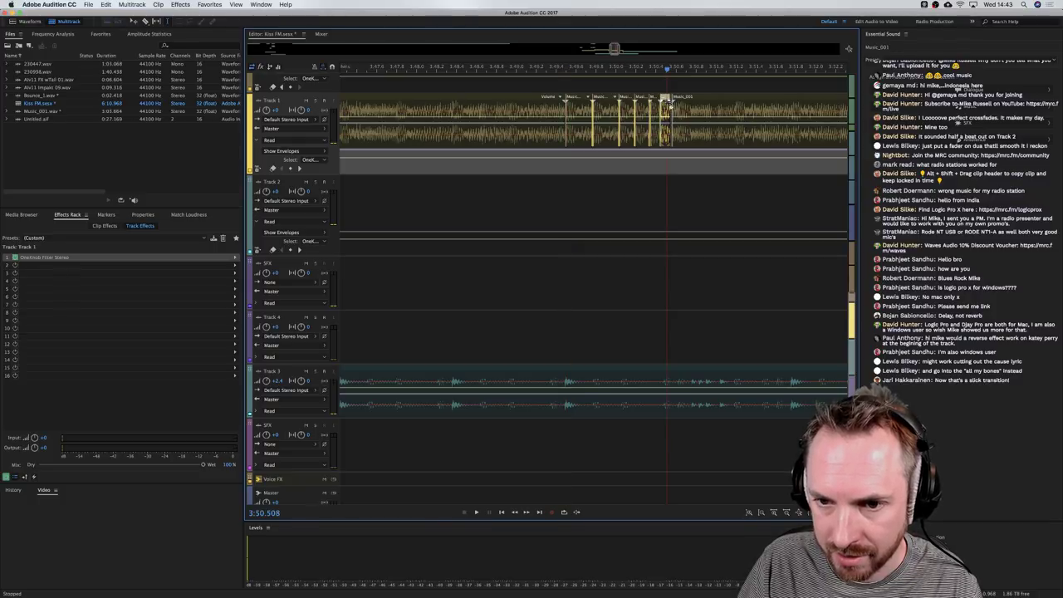
left_click(520, 164)
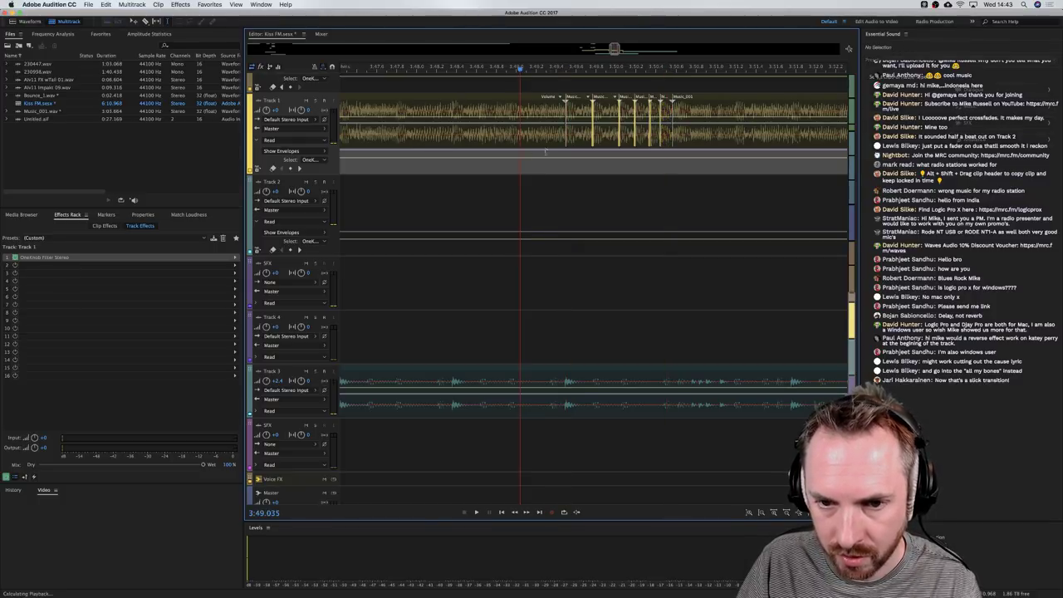
key("space")
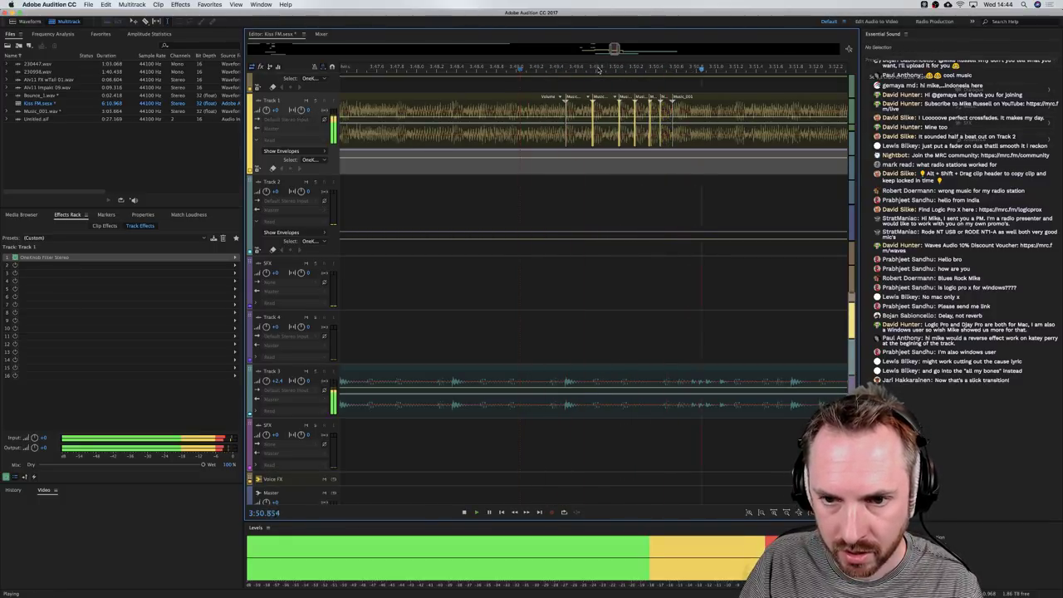
key("space")
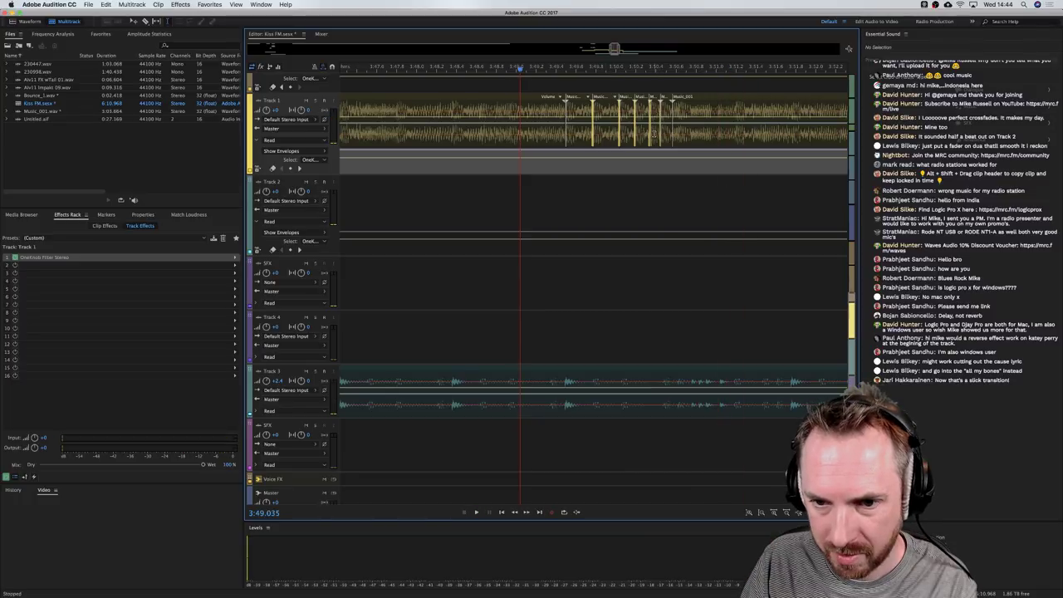
Rework the final short slices into even repeats up to about 3:50.55 and play the stutter from 3:48.808
left_click(655, 124)
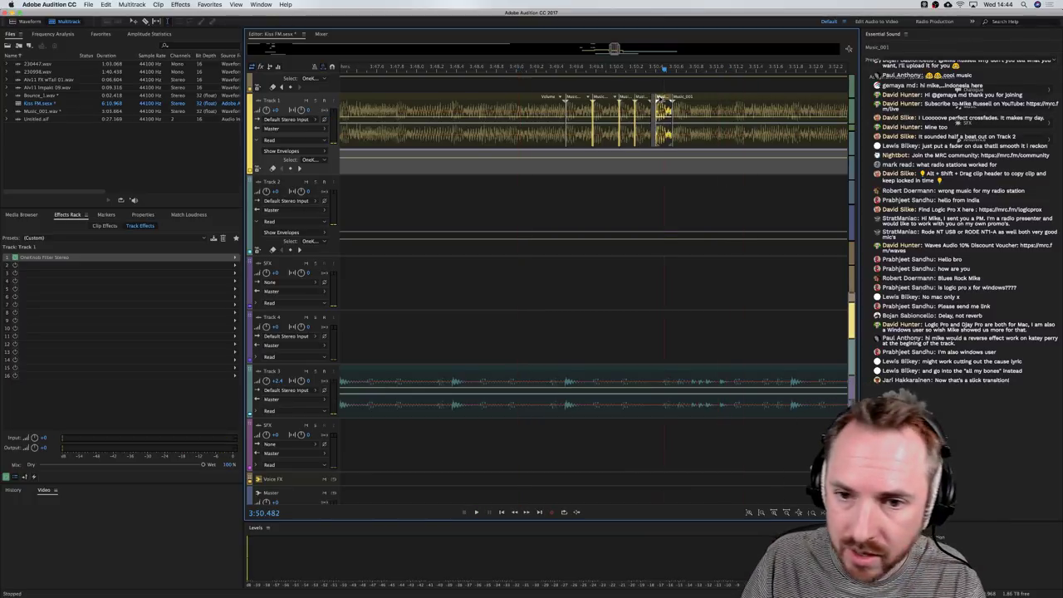
mouse_move(657, 110)
left_mouse_down()
mouse_move(642, 103)
mouse_move(666, 103)
left_mouse_up()
left_click(497, 108)
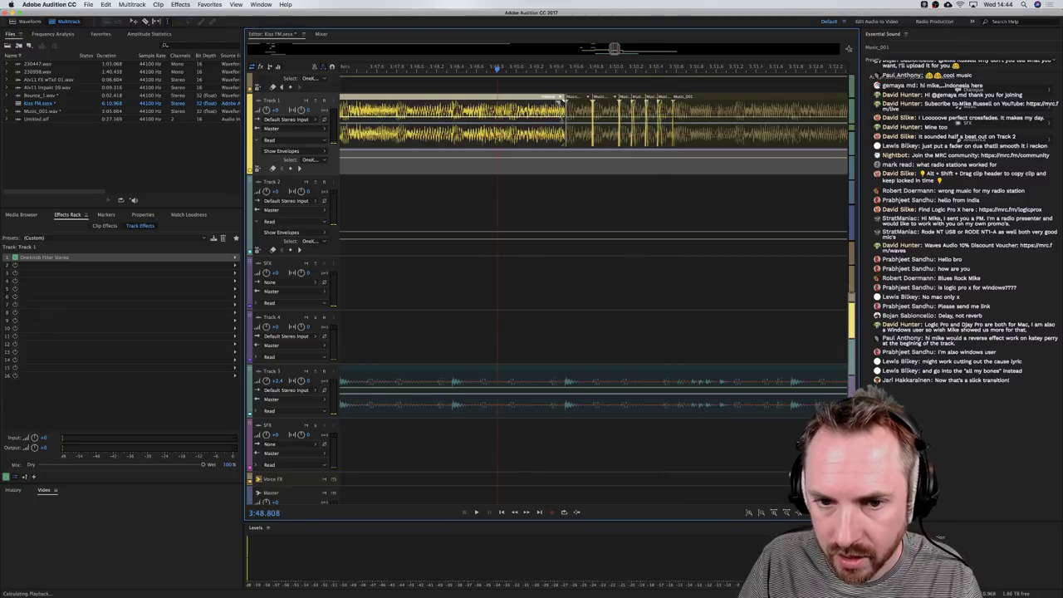
key("space")
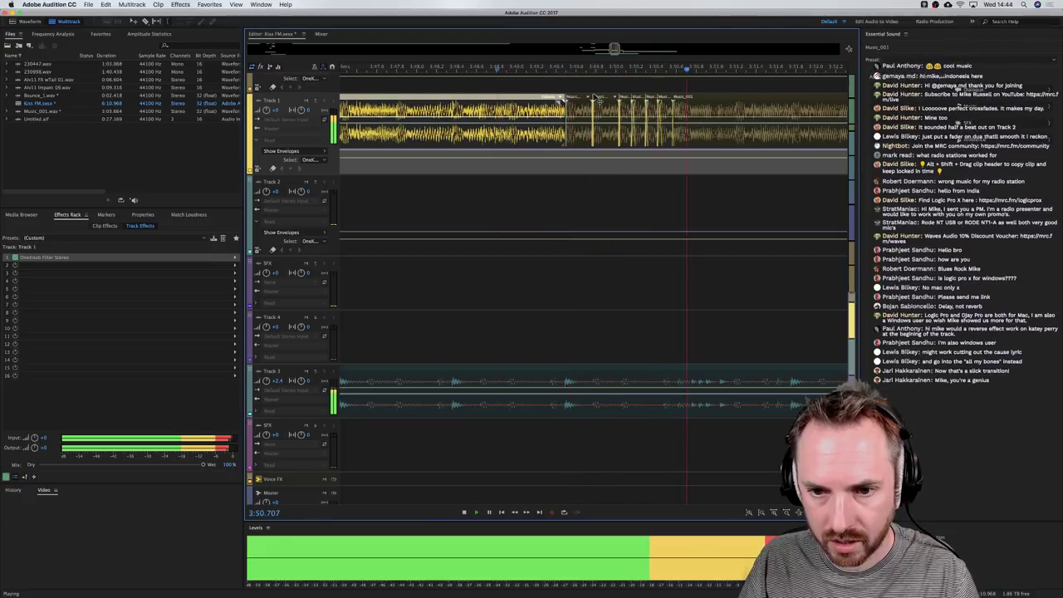
key("space")
Shape a filter dip on Track 1's envelope from about 3:49.5, lowest near 3:50.5 and restored by about 3:50.6, and play it
scroll(627, 72, "down", 1)
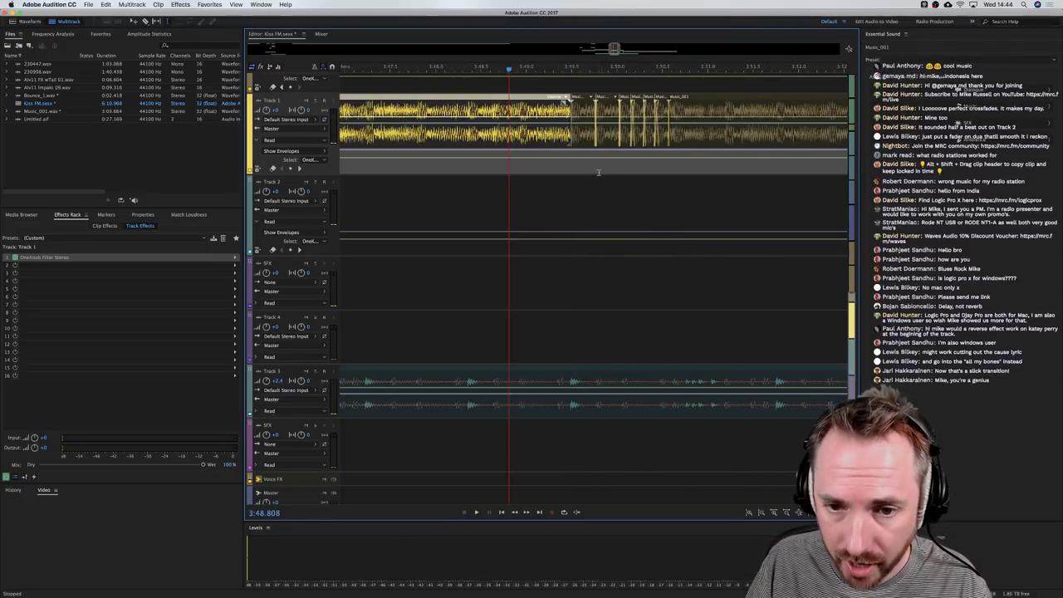
left_click(571, 154)
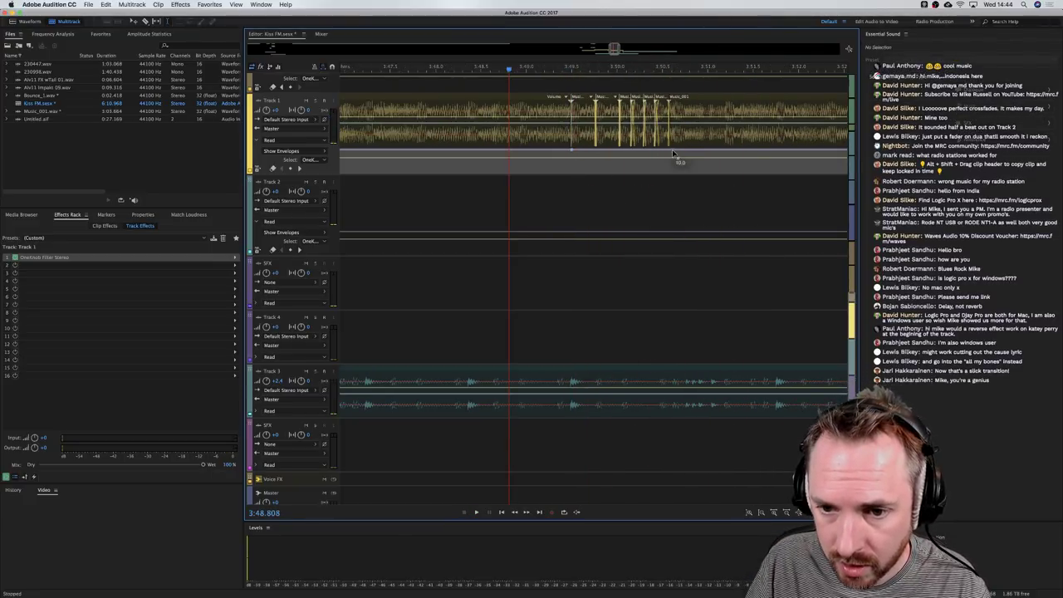
key("space")
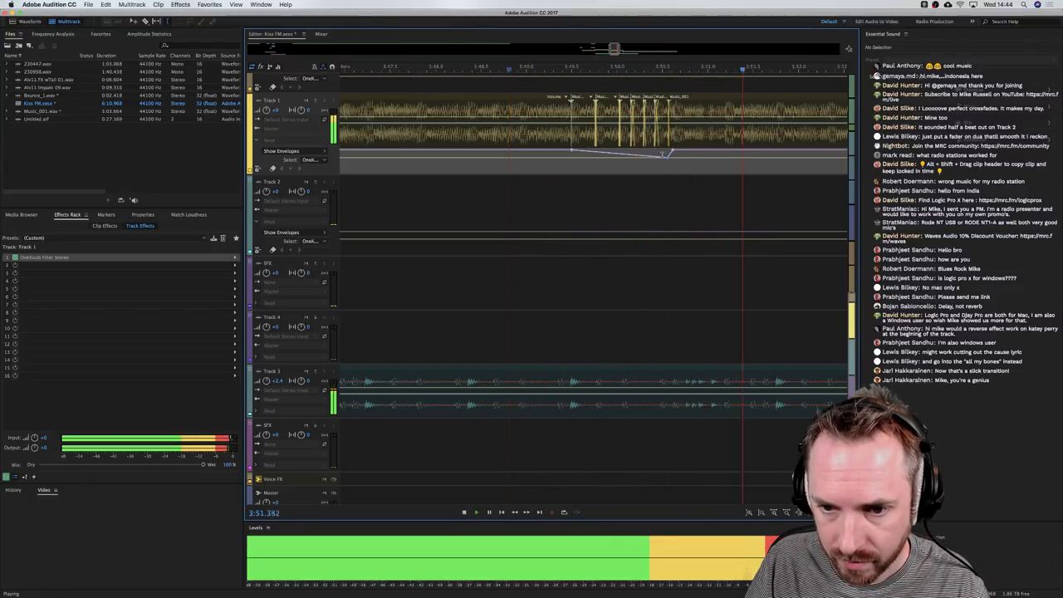
key("space")
Copy the short 230447 voice clip on the Voice Echo track to about 3:50.0, over the stutter, and play it from 3:49.772
scroll(659, 154, "up", 3)
scroll(659, 73, "down", 6)
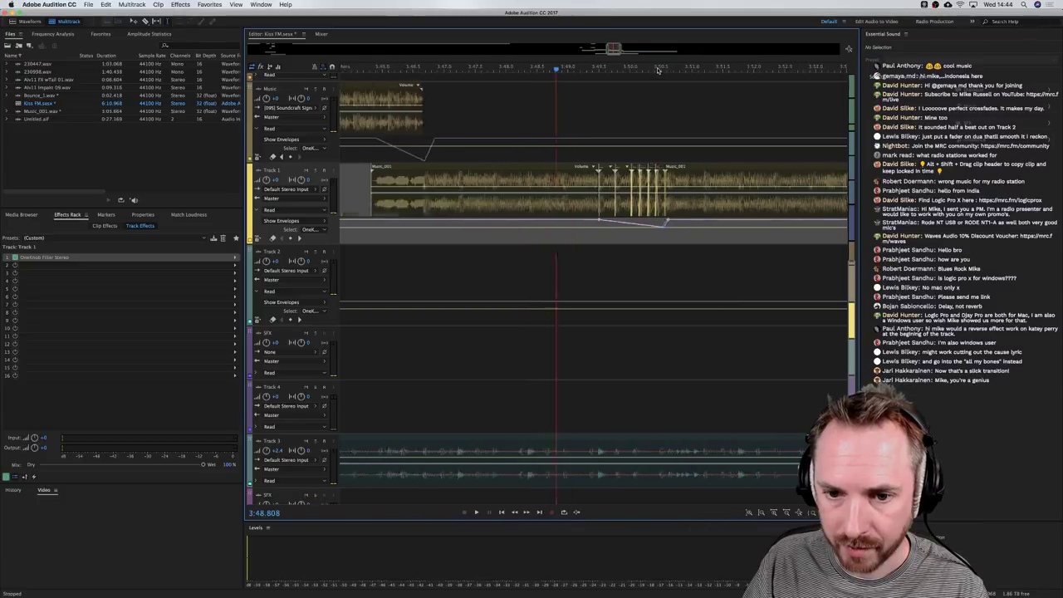
scroll(572, 140, "up", 4)
scroll(516, 81, "up", 2)
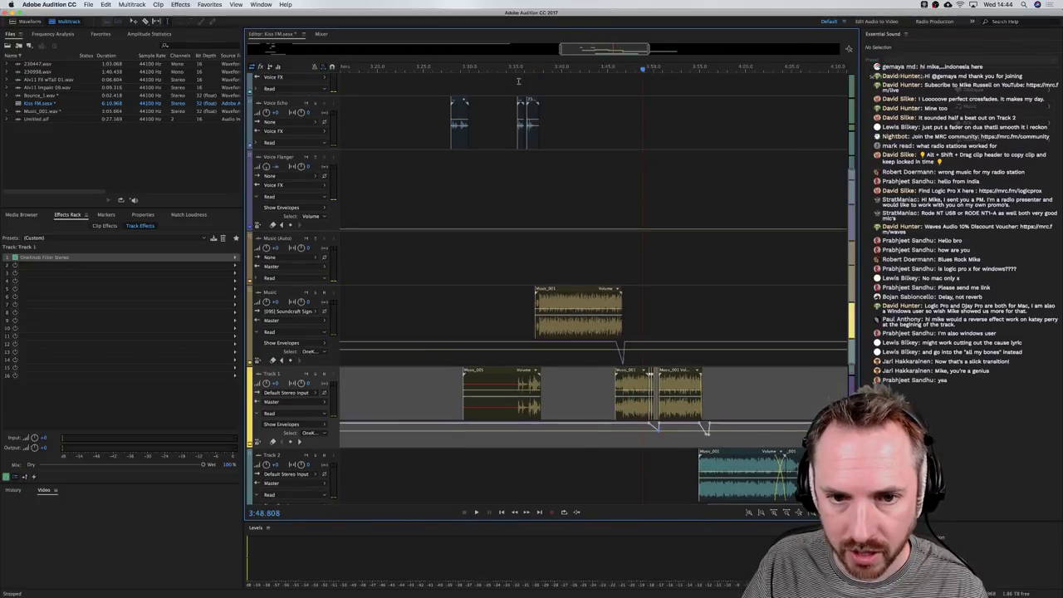
left_click_drag(520, 101, 648, 102)
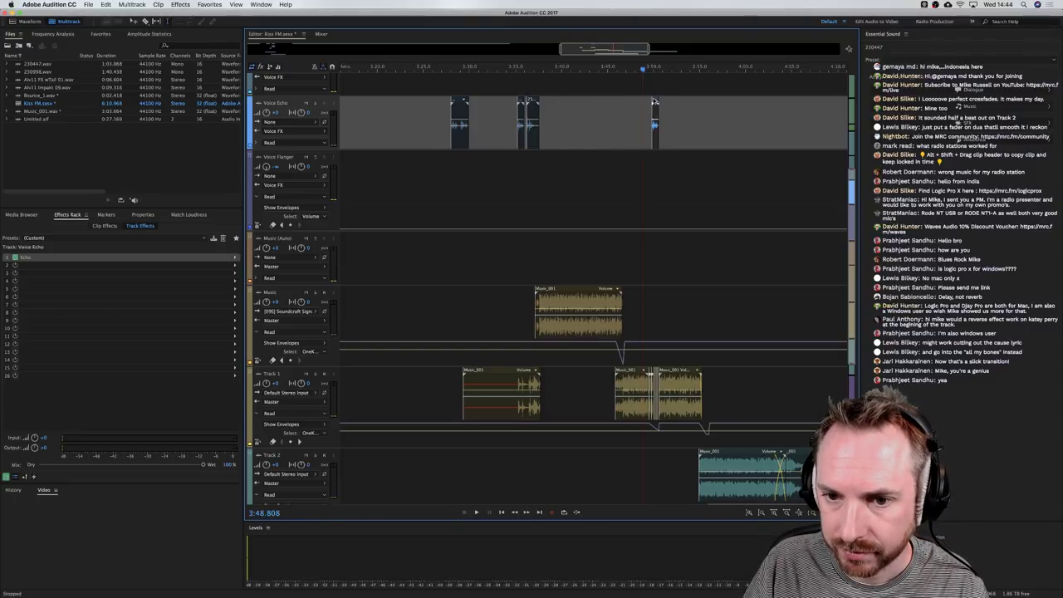
scroll(659, 69, "up", 10)
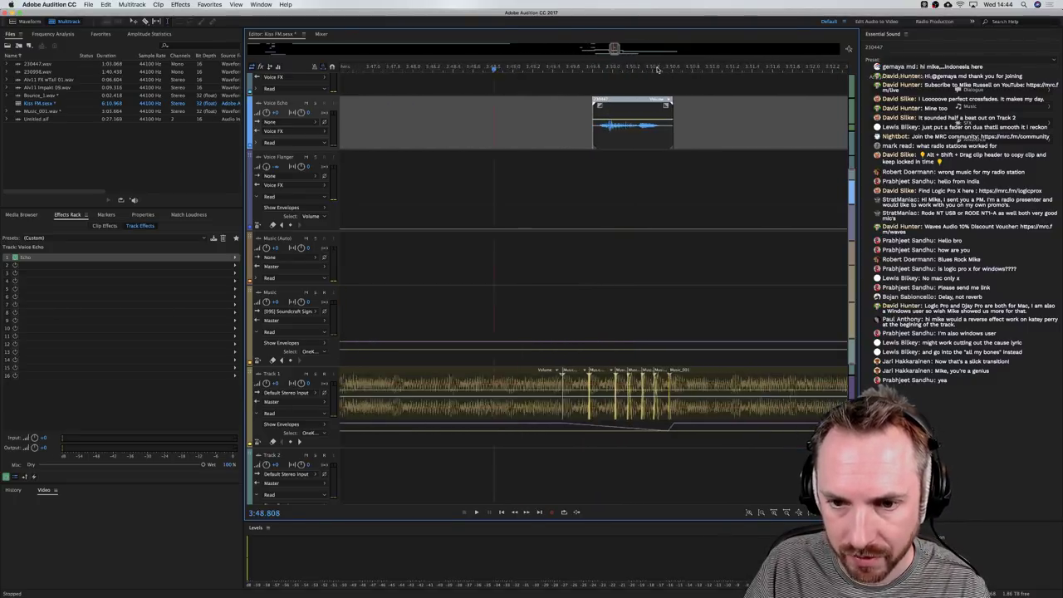
left_click_drag(528, 93, 574, 106)
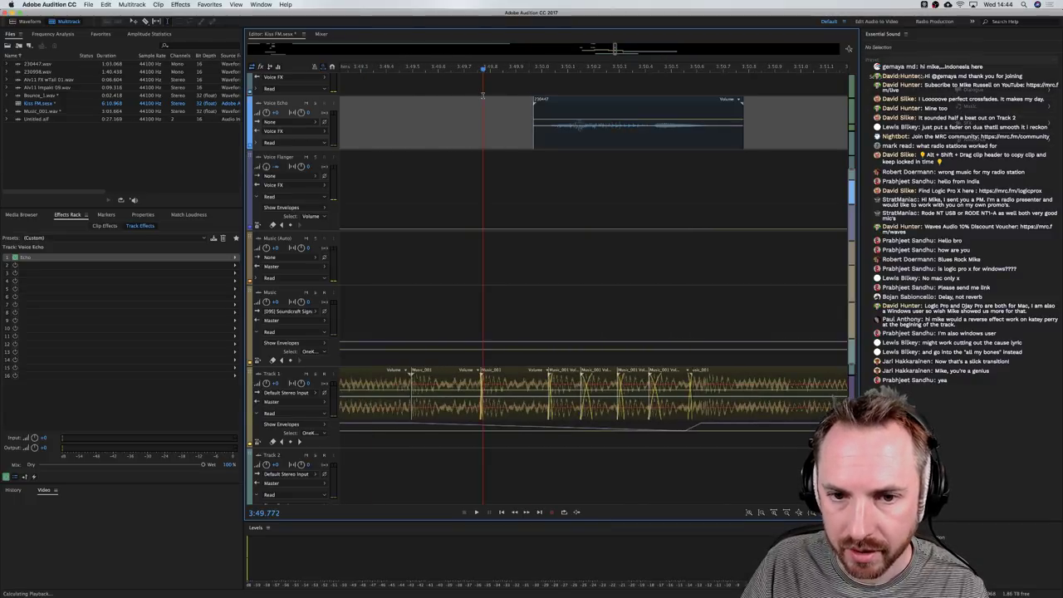
key("space")
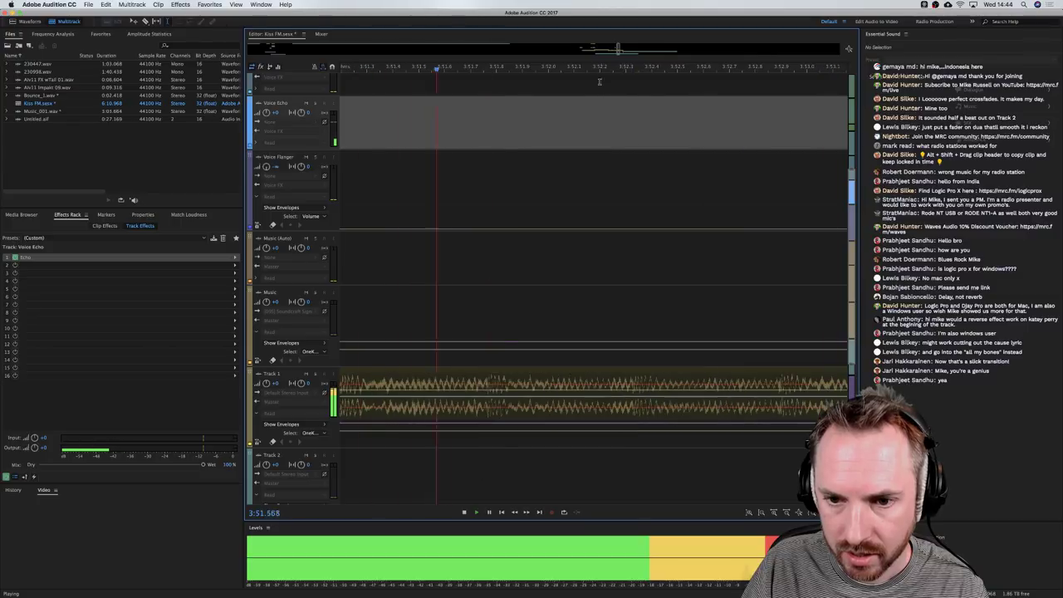
scroll(602, 71, "down", 6)
key("space")
Play the session from 3:45.867 through the stutter and the change to Track 2
left_click(546, 142)
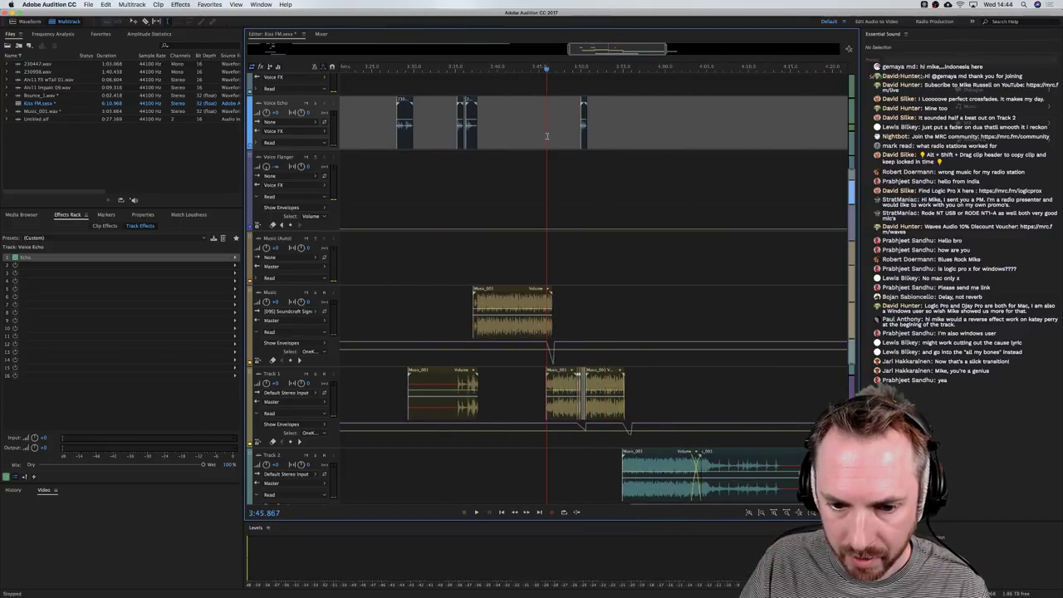
key("space")
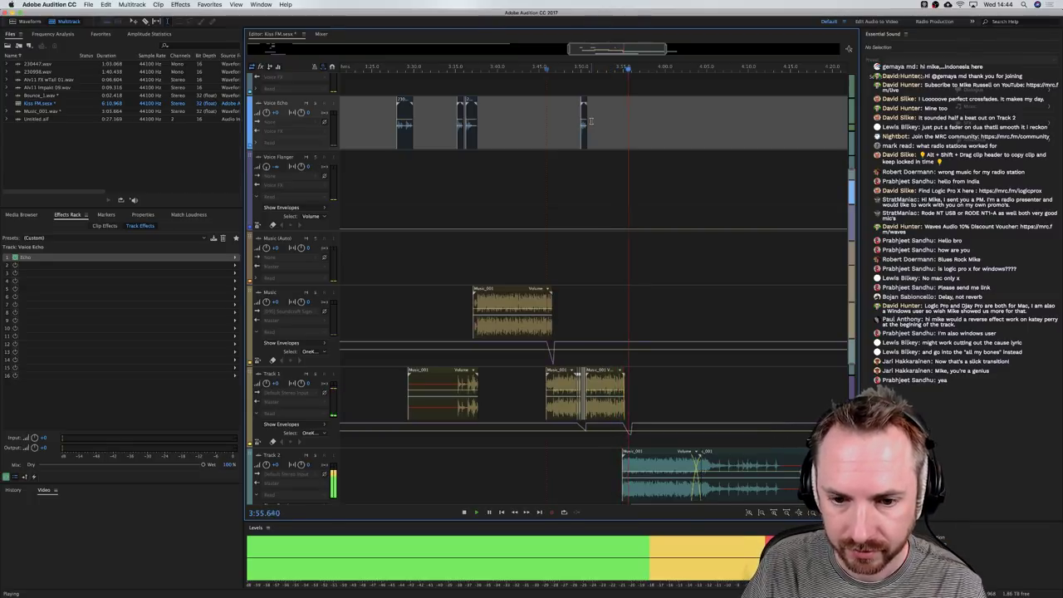
scroll(619, 70, "up", 3)
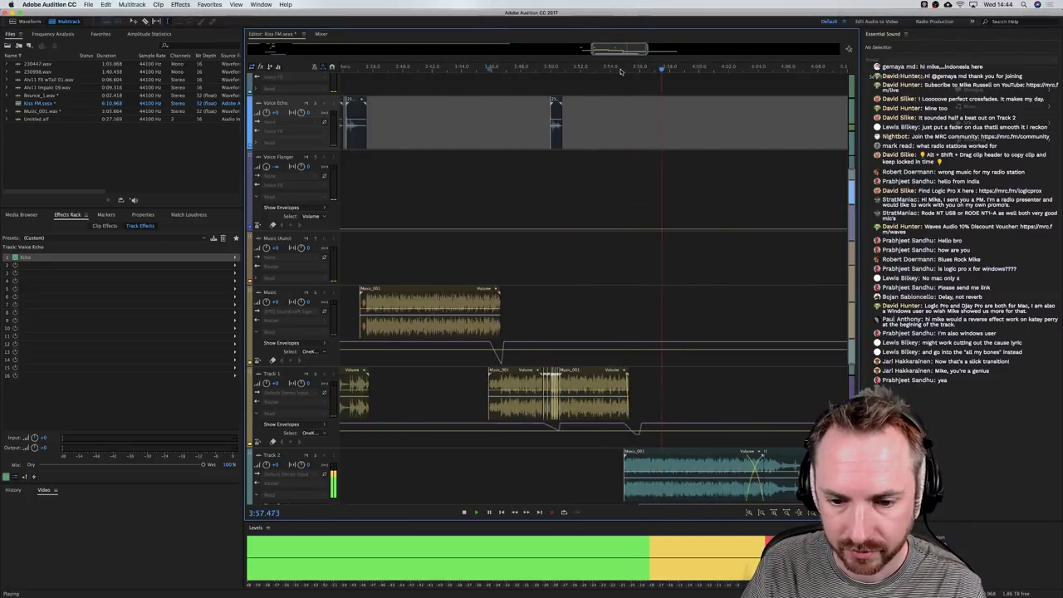
key("space")
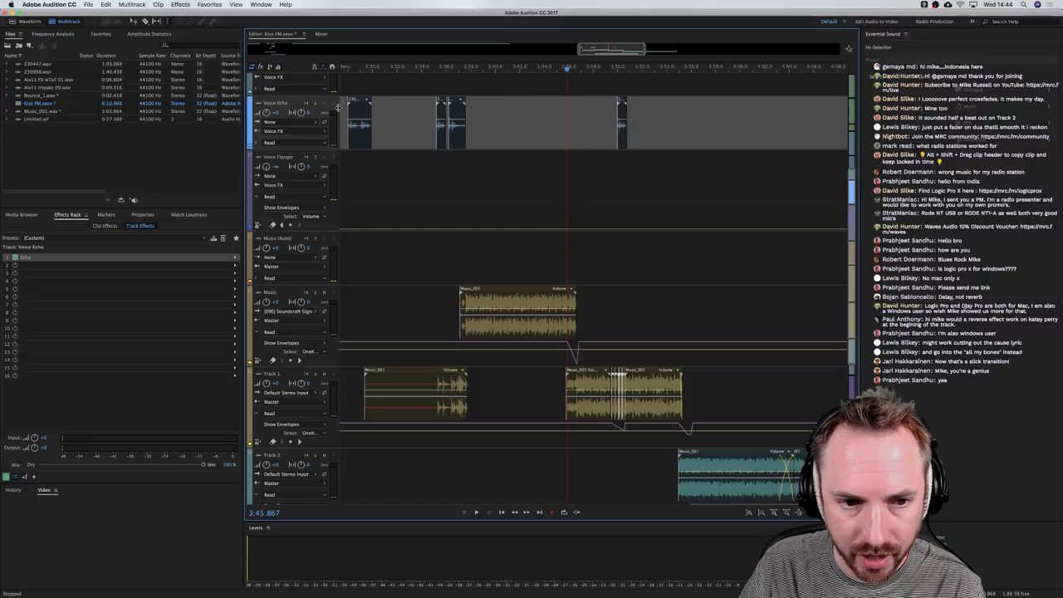
Go back to the opening section and cue playback at 0:42.740 in the 230998 clip on the Voice Processed track
scroll(368, 73, "down", 4)
scroll(368, 74, "left", 8)
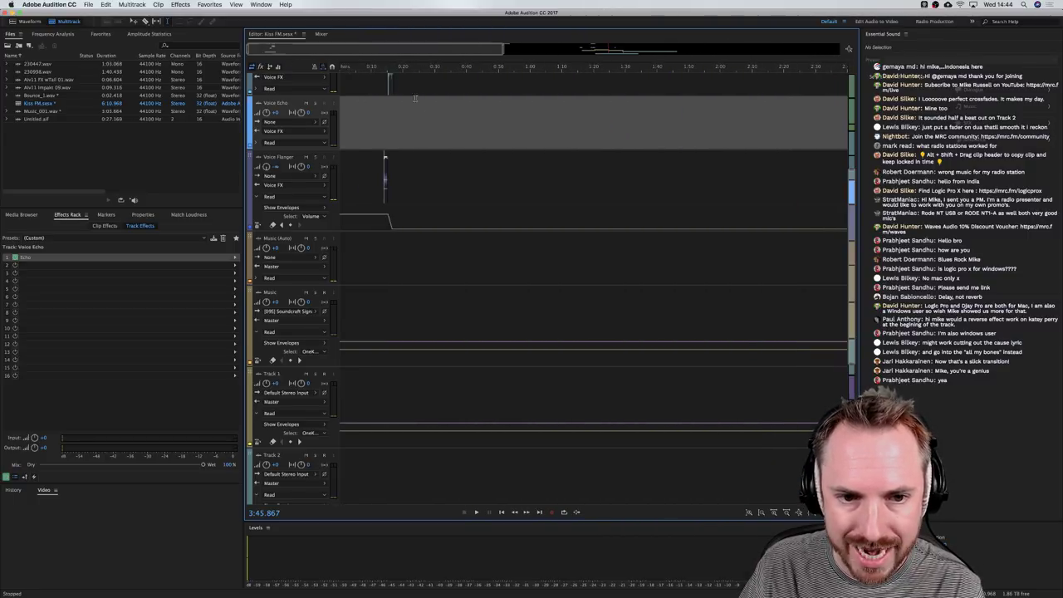
scroll(432, 117, "up", 4)
left_click(475, 113)
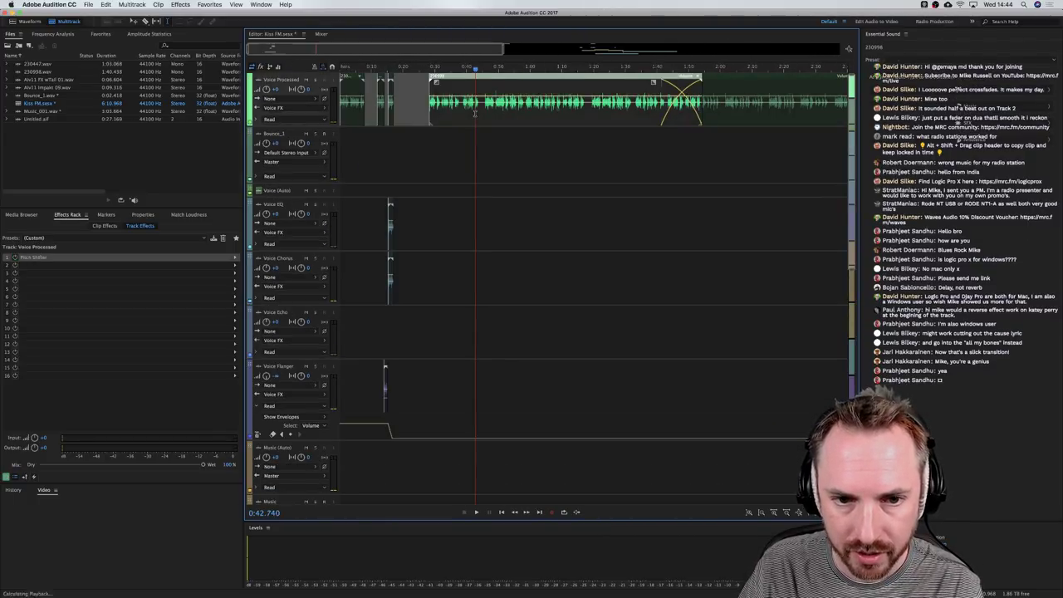
Copy the short phrase starting at 0:42.620 from the 230998 clip on the Voice Processed track
key("space")
key("space")
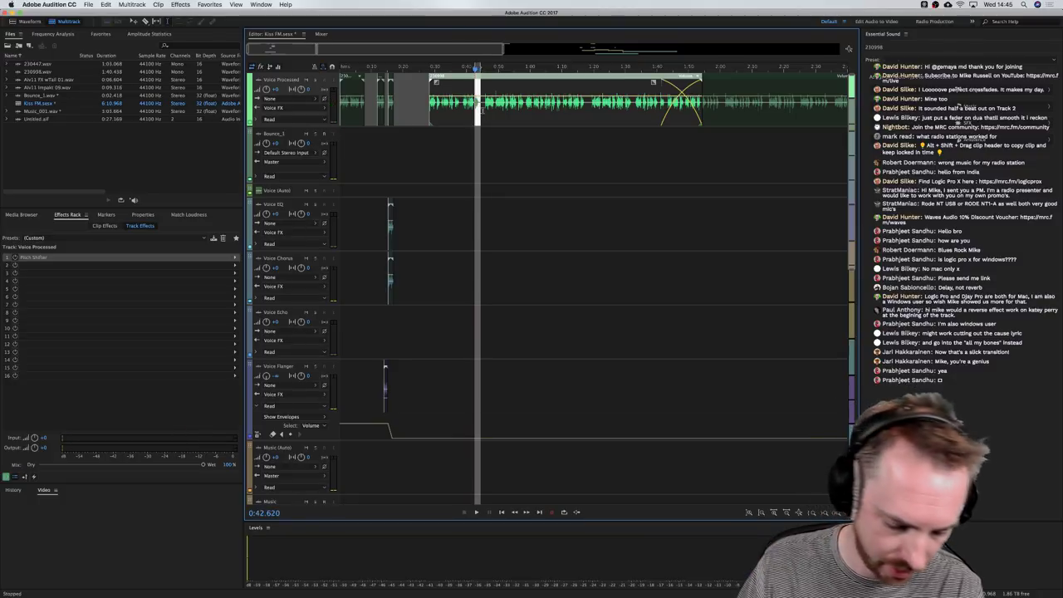
scroll(482, 111, "right", 10)
scroll(532, 264, "down", 5)
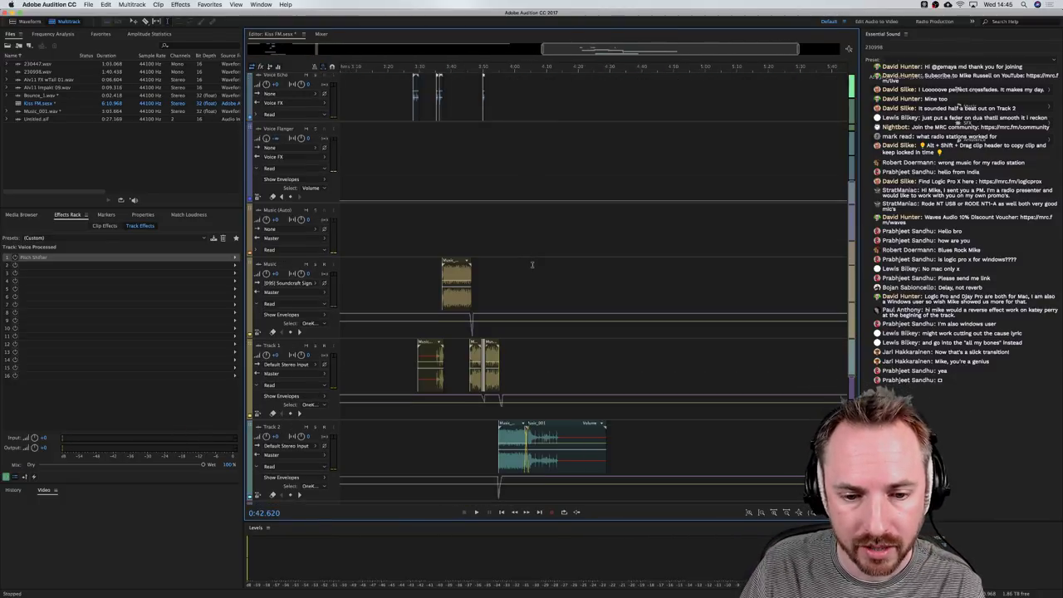
Paste the copied phrase on the Voice Echo track at 3:54.612, near the change from Track 1 to Track 2, and play it
left_click(491, 259)
key("space")
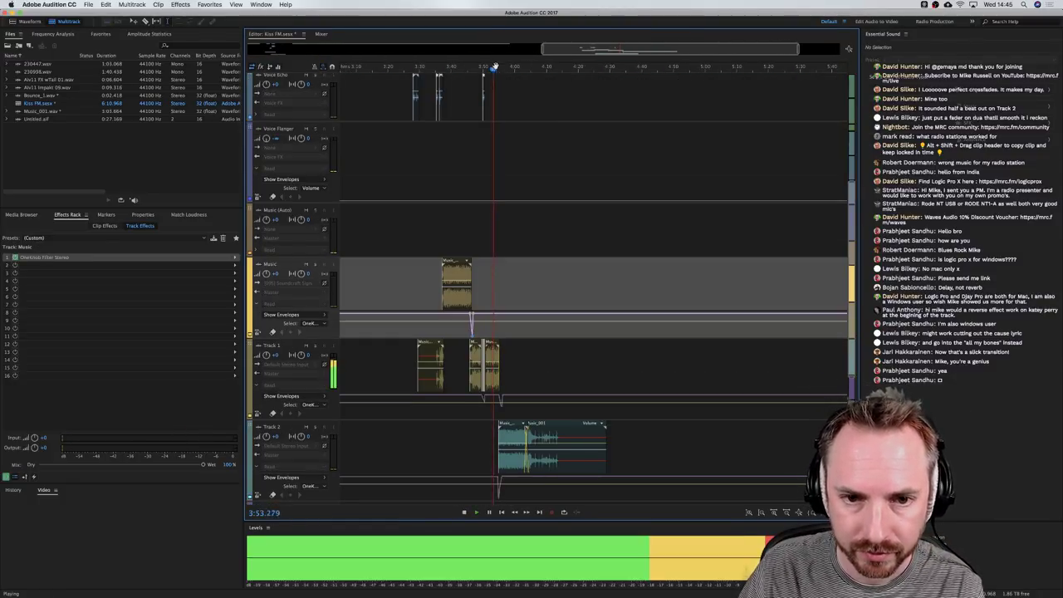
scroll(496, 69, "up", 8)
key("space")
left_click(505, 165)
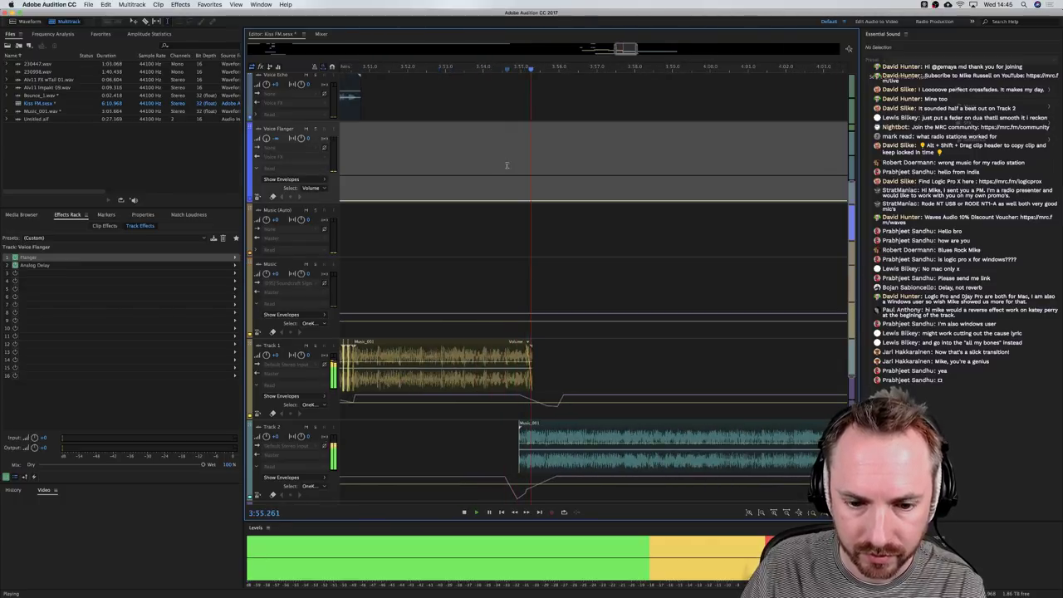
left_click(505, 103)
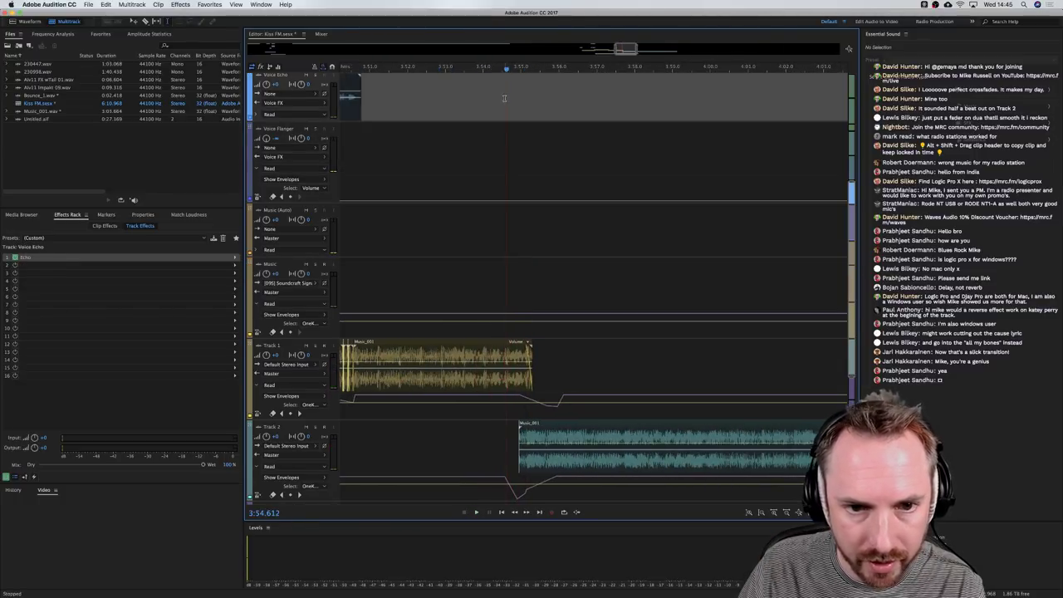
scroll(505, 103, "up", 5)
key("ctrl+v")
key("space")
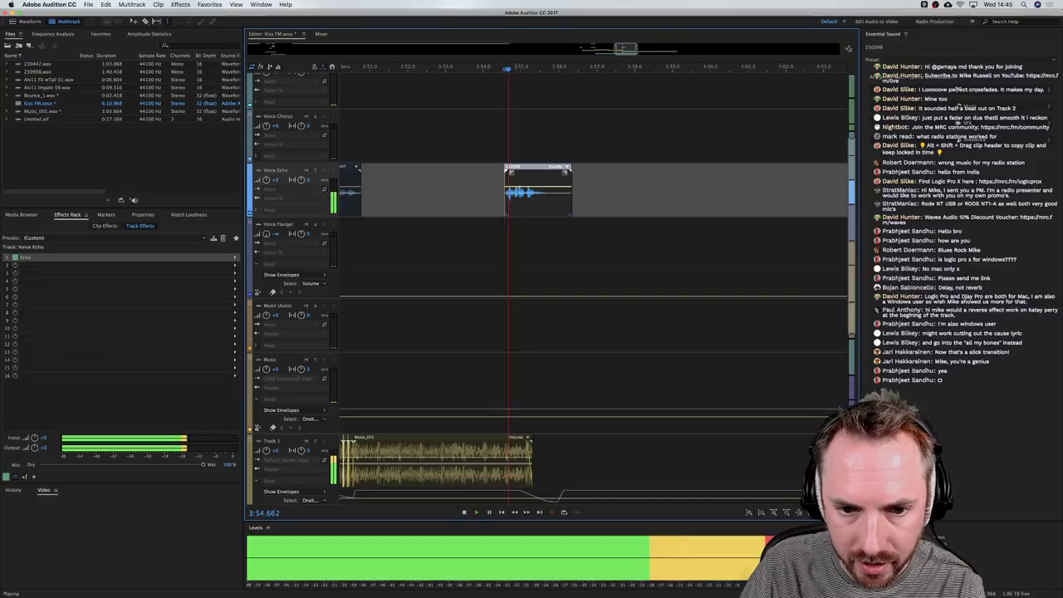
Move the pasted 230998 clip on the Voice Echo track to about 3:55.0 and play it from 3:53.871
left_click(479, 197)
key("space")
key("space")
key("space")
key("space")
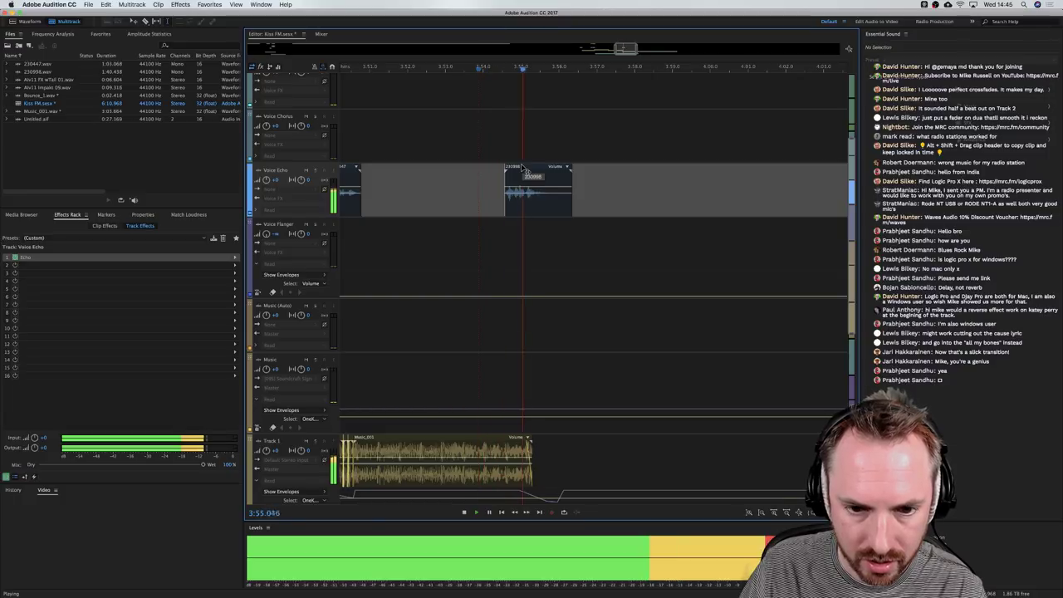
key("space")
left_click_drag(524, 179, 541, 179)
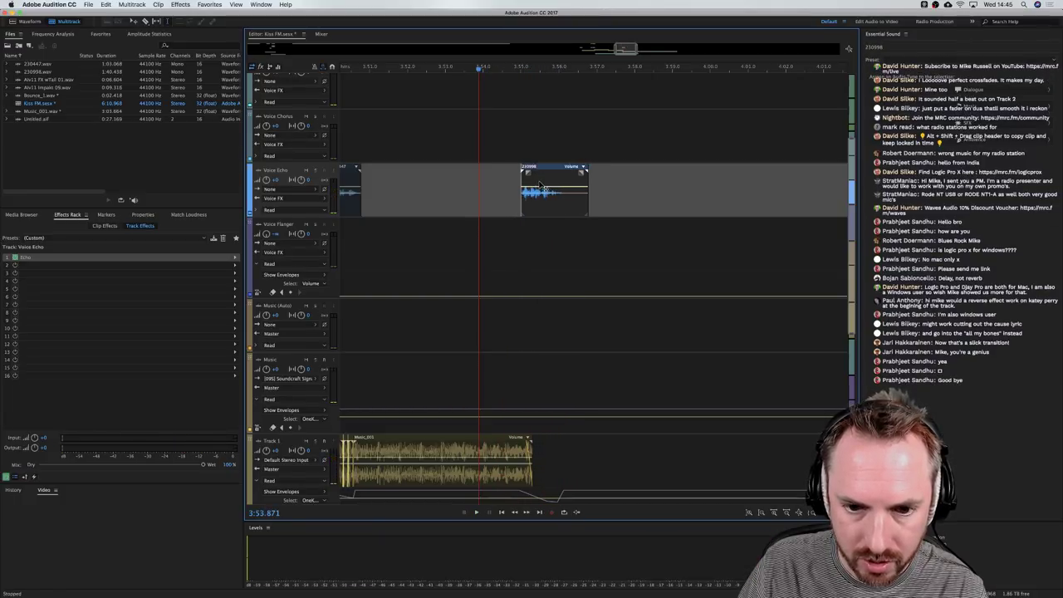
key("space")
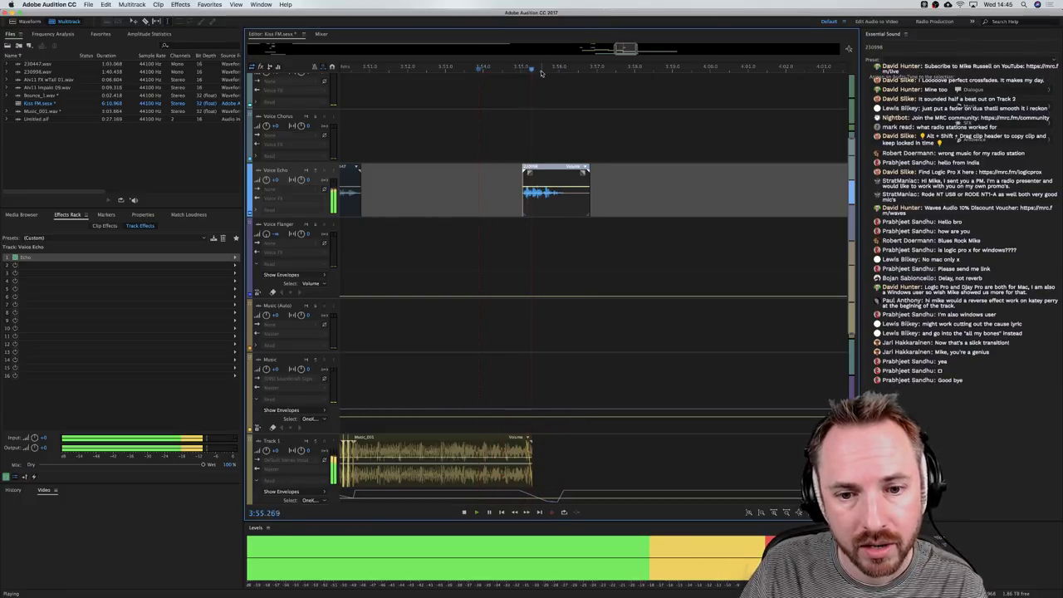
scroll(541, 81, "up", 3)
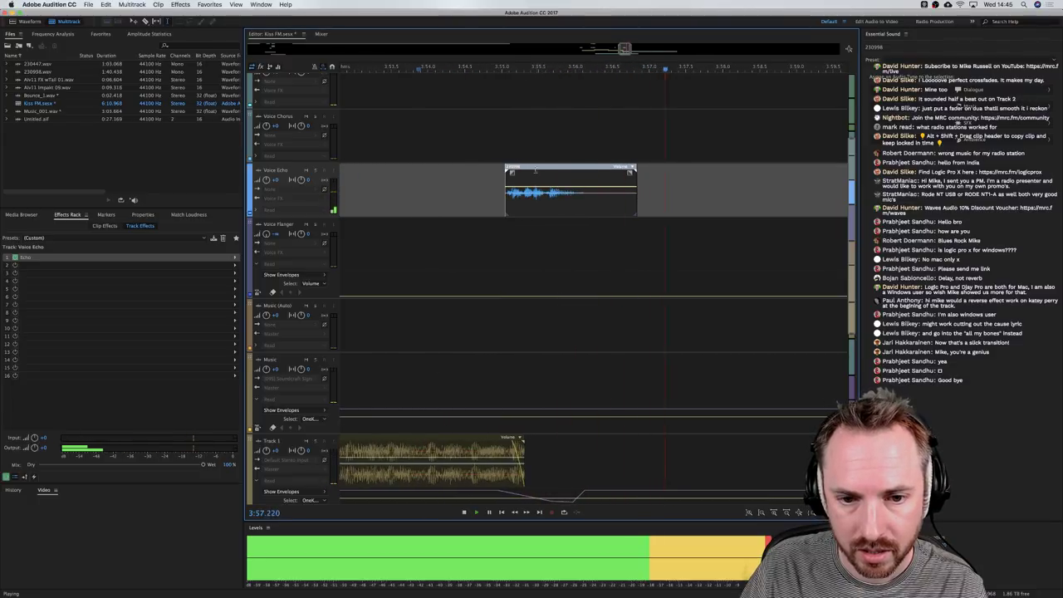
key("space")
Duplicate the 230998 clip at about 3:55.0 onto the Voice Chorus track, keeping the Voice Echo copy aligned, and play both together
left_click_drag(532, 185, 533, 131)
left_click(534, 136)
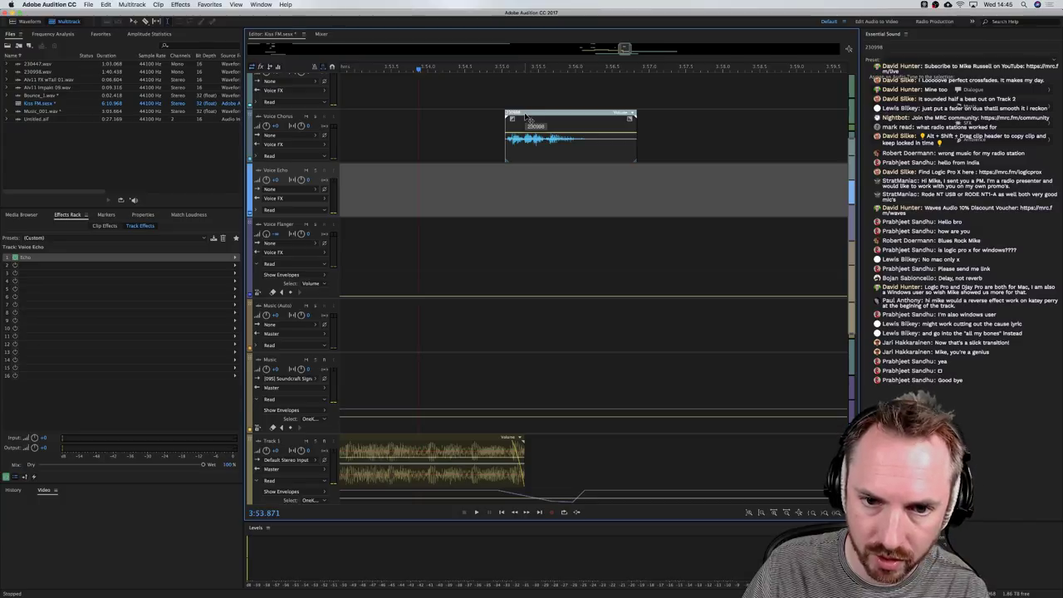
left_click_drag(528, 118, 525, 178)
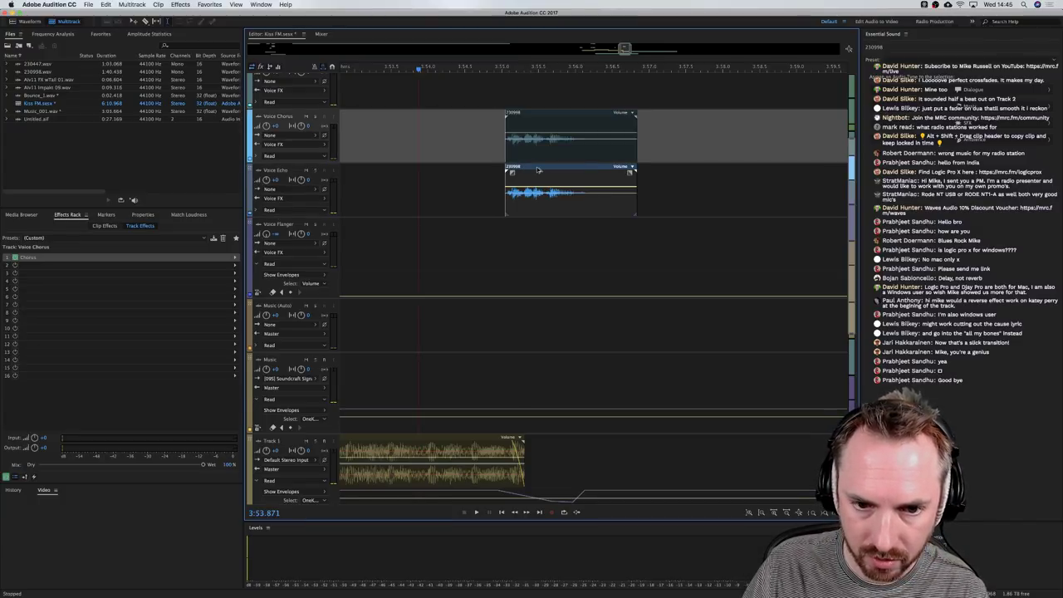
right_click(537, 169)
left_click(499, 187)
key("space")
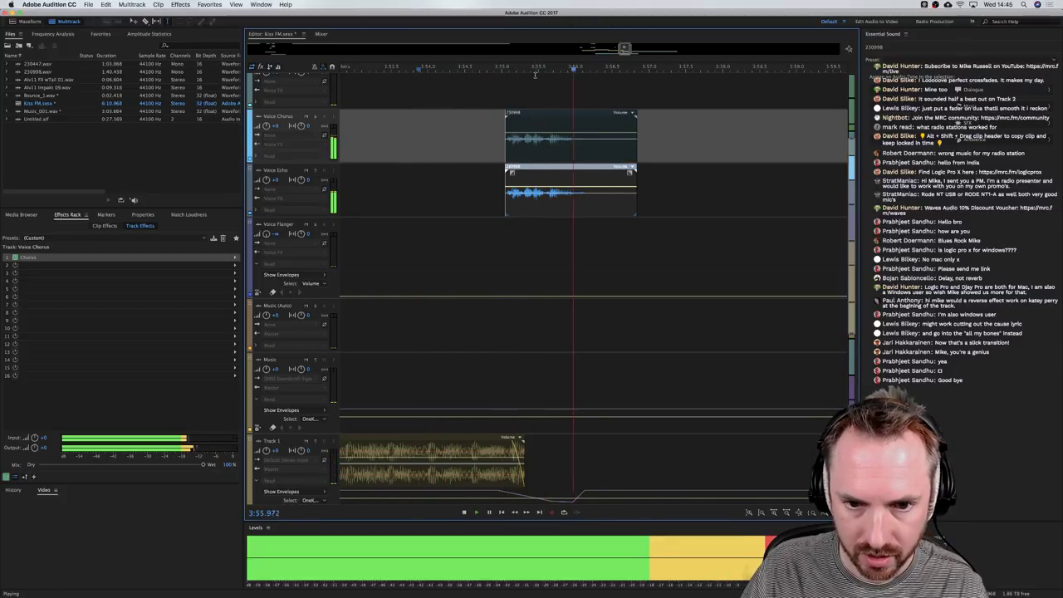
scroll(536, 70, "down", 5)
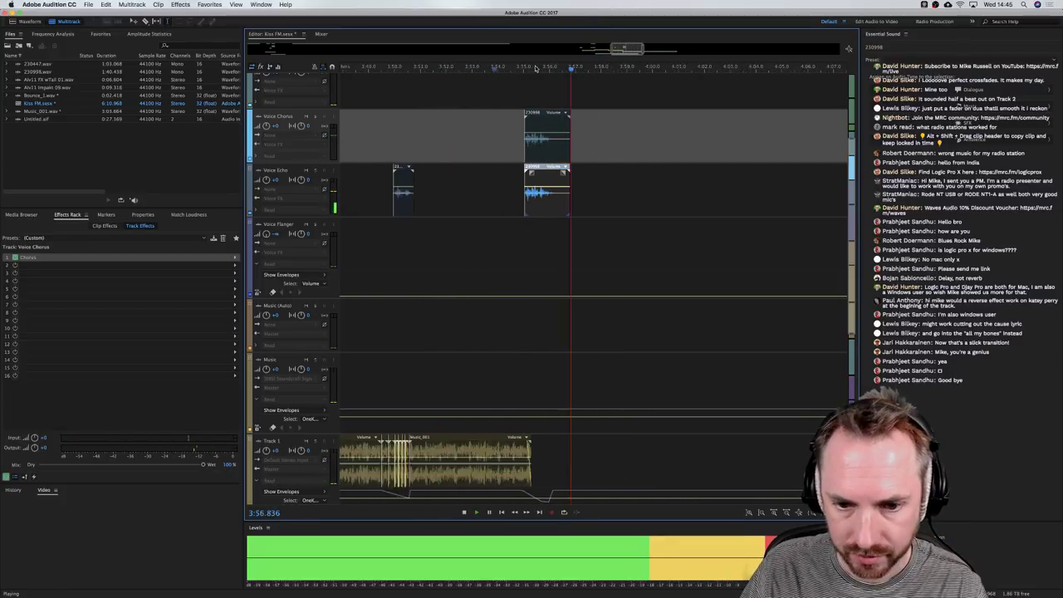
Play the session from 3:26.623 through all the music transitions to check the voice clips against the music
left_click(453, 235)
scroll(471, 234, "down", 5)
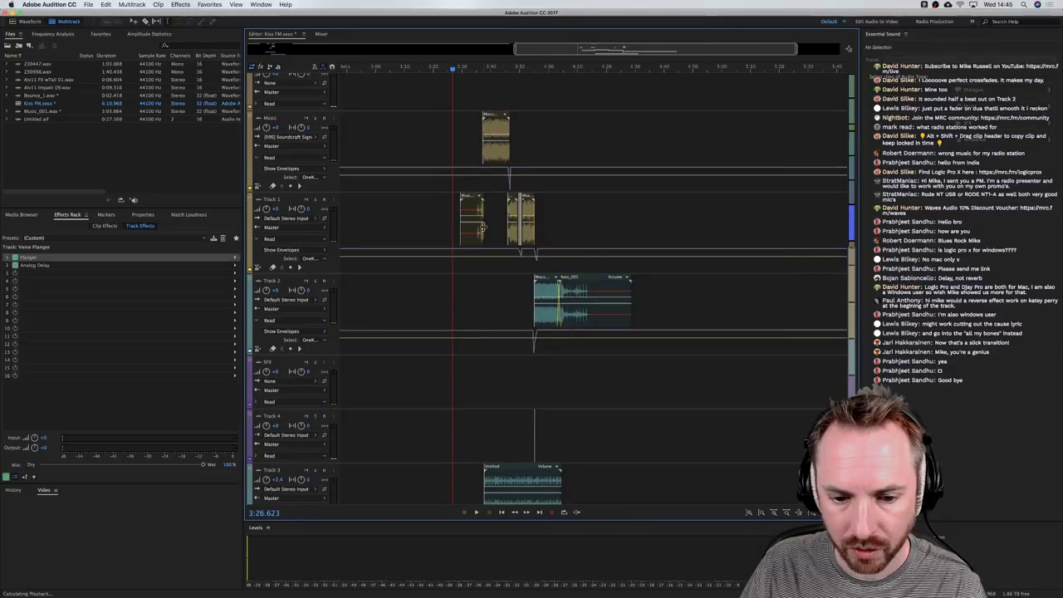
key("space")
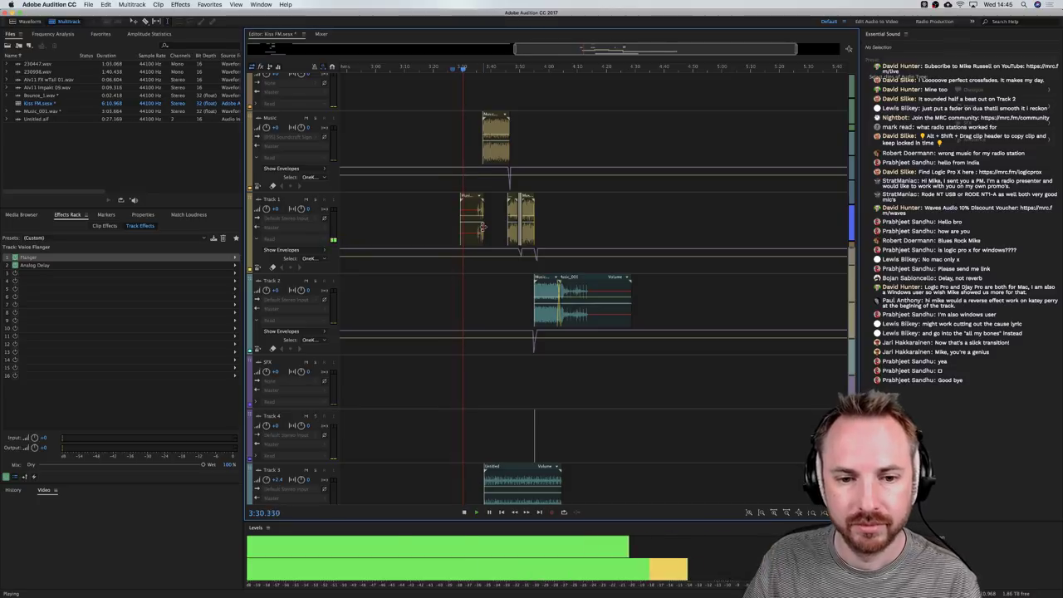
scroll(484, 160, "up", 5)
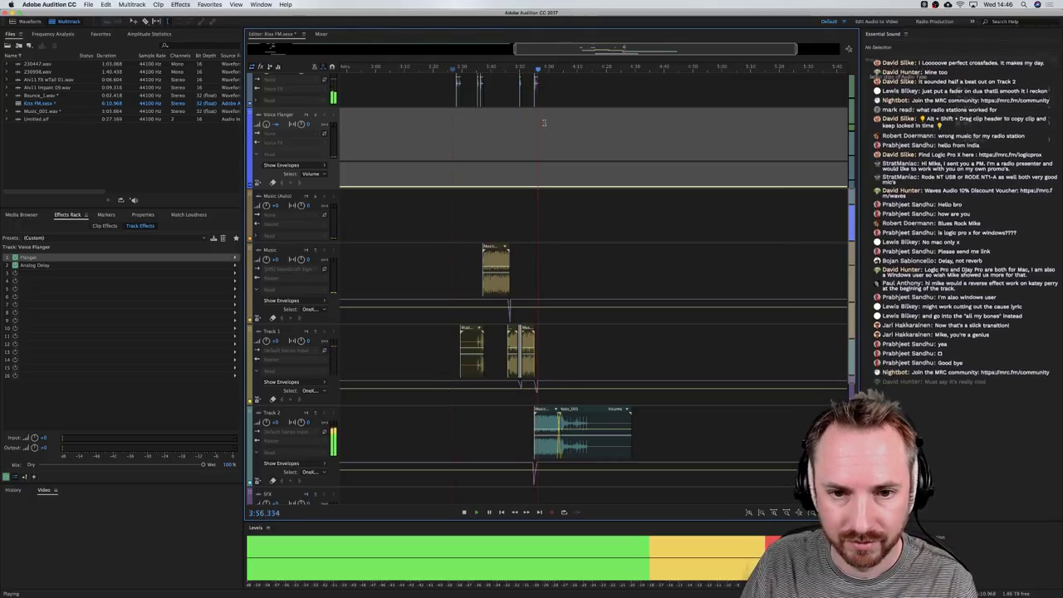
scroll(540, 71, "up", 5)
scroll(525, 202, "up", 3)
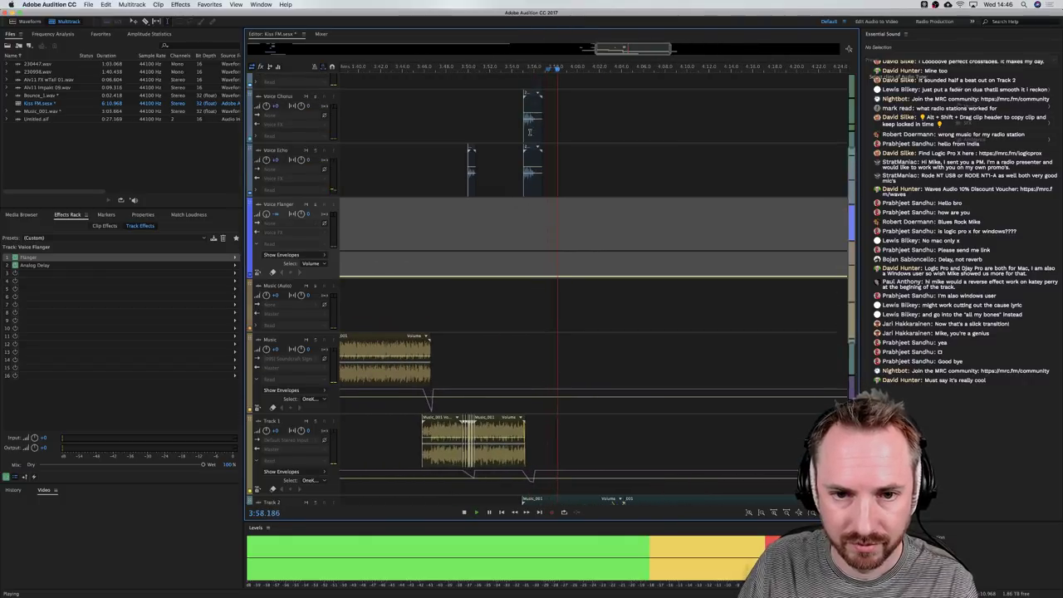
scroll(589, 182, "down", 5)
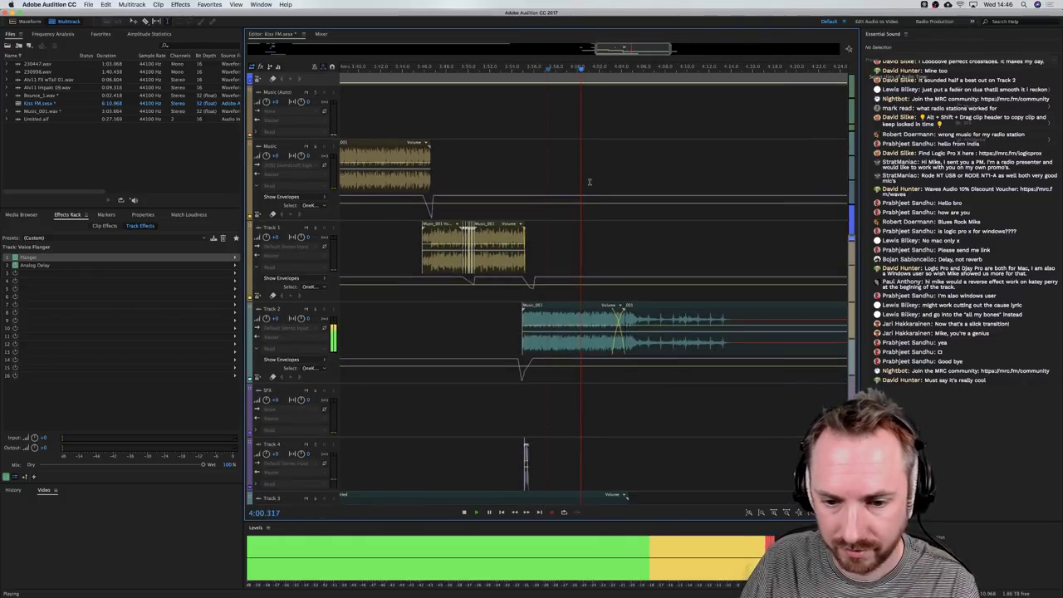
scroll(581, 175, "up", 2)
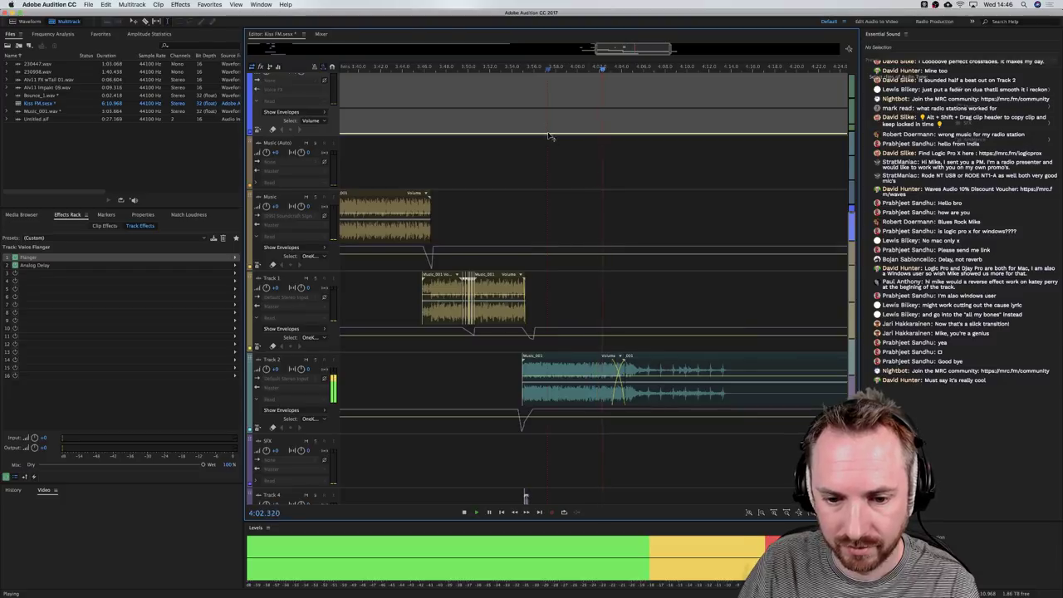
scroll(548, 136, "up", 3)
scroll(548, 136, "up", 1)
Replay the layered clips on the Voice Chorus and Voice Echo tracks from just before the change to Track 2
left_click(529, 165)
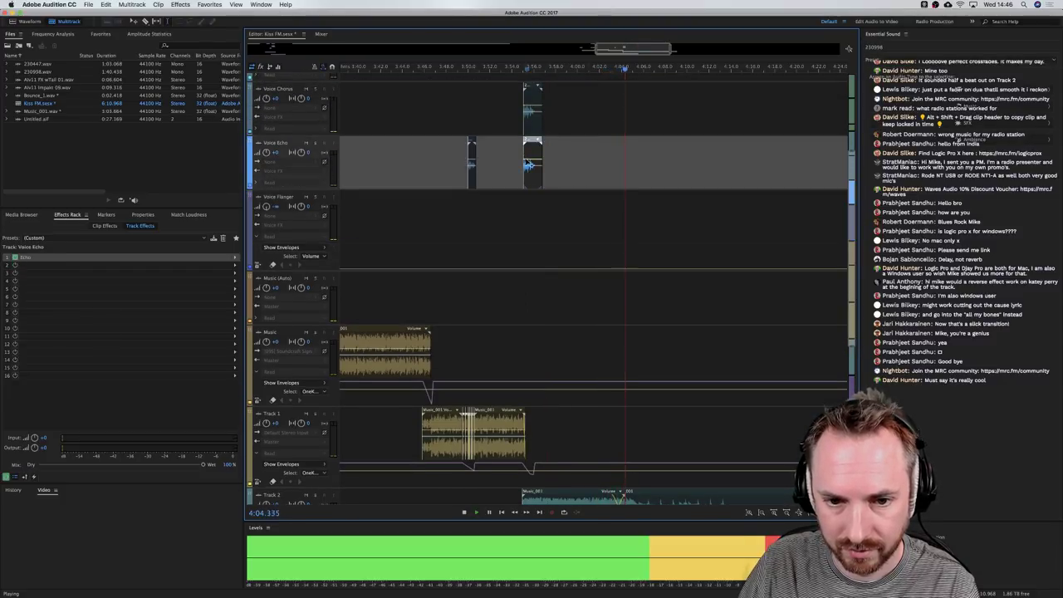
left_click_drag(528, 164, 525, 170)
left_click(518, 162)
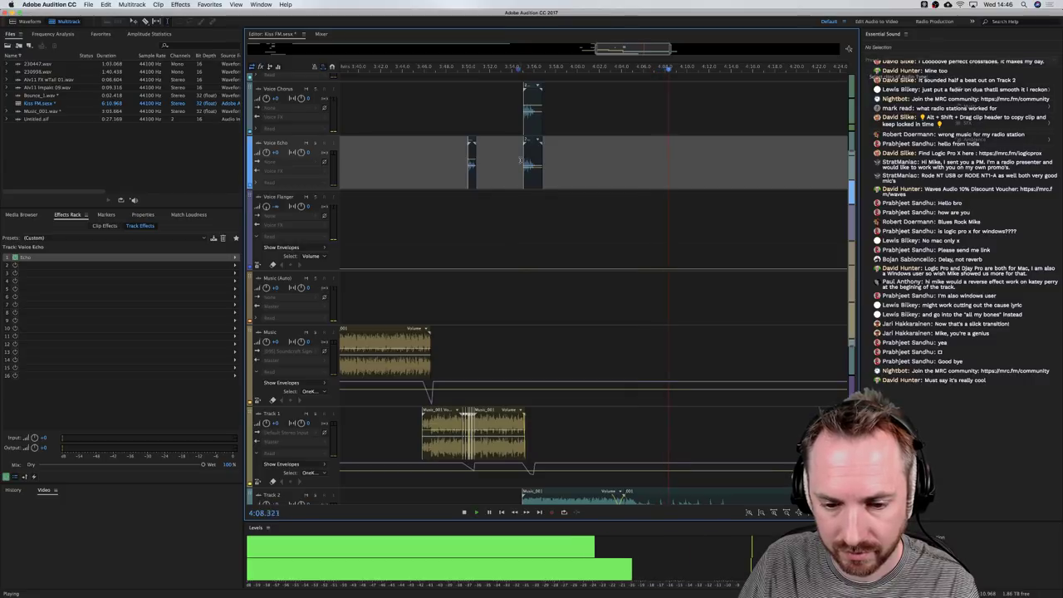
left_click(522, 159)
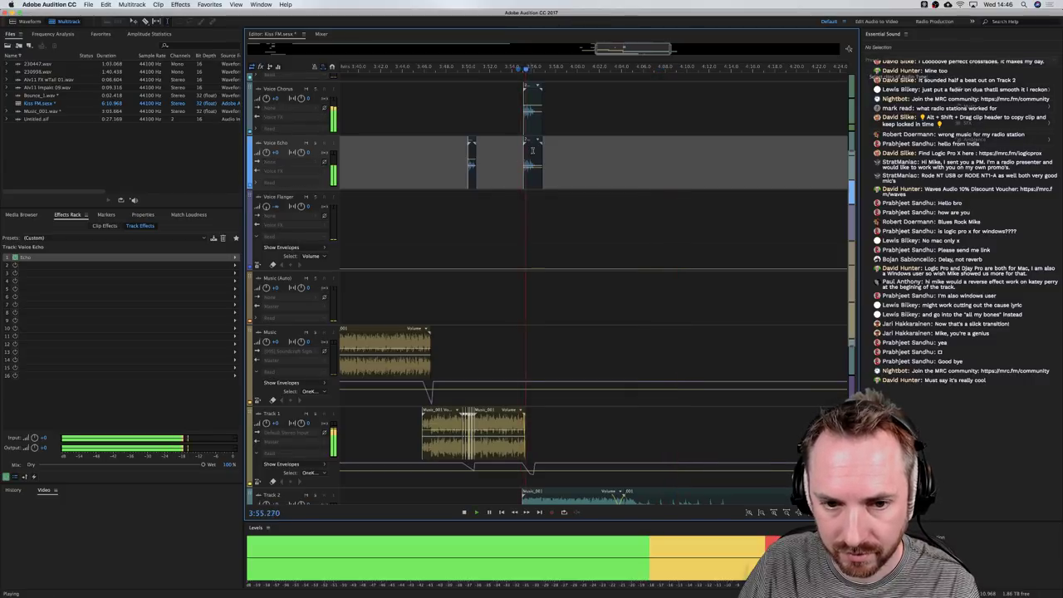
key("space")
left_click(529, 111)
left_click(518, 114)
key("space")
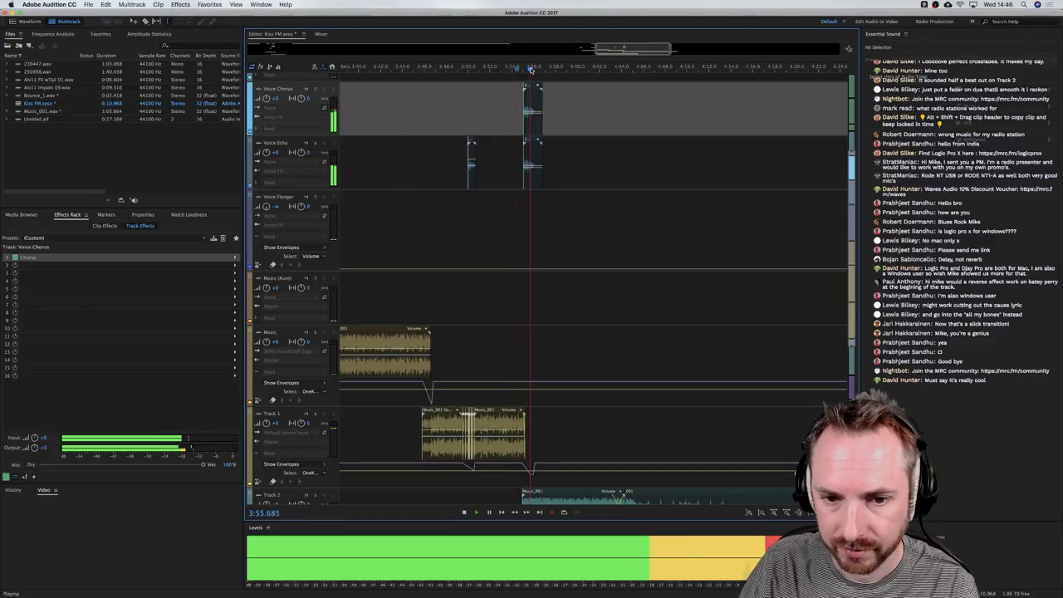
scroll(530, 70, "down", 5)
scroll(620, 70, "down", 2)
key("space")
Play the 230998 clip on the Voice Processed track and copy the phrase from 0:49.199 to about 0:53.5
scroll(404, 102, "up", 3)
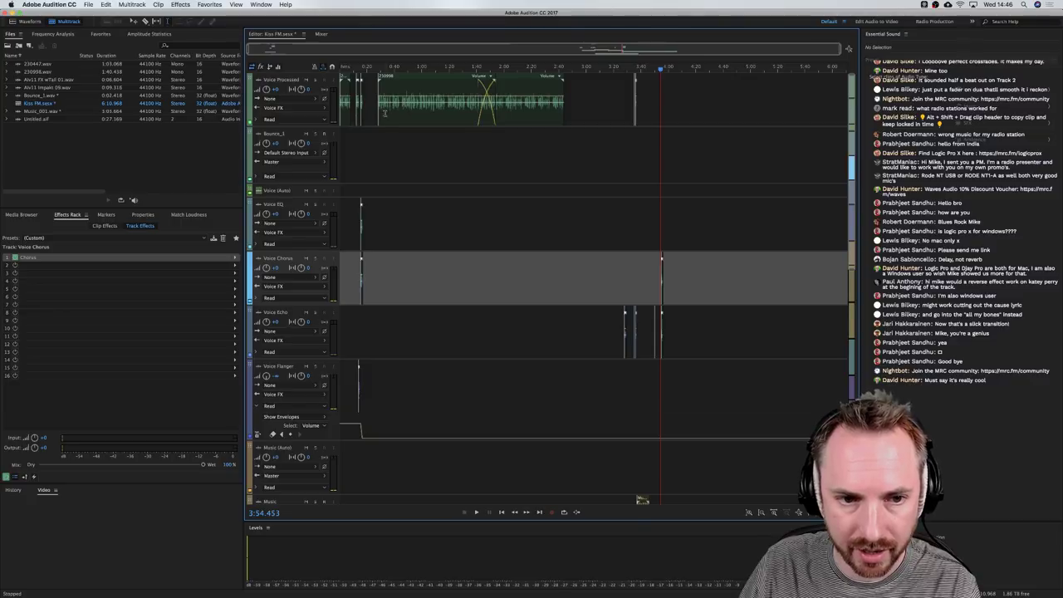
left_click(400, 108)
key("space")
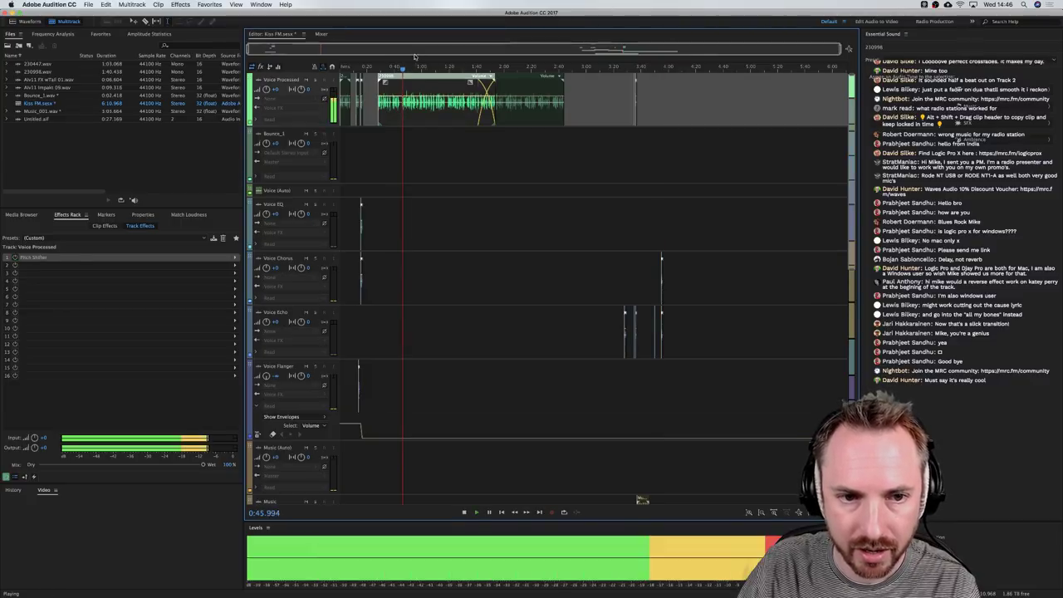
scroll(403, 70, "up", 1)
scroll(403, 70, "up", 5)
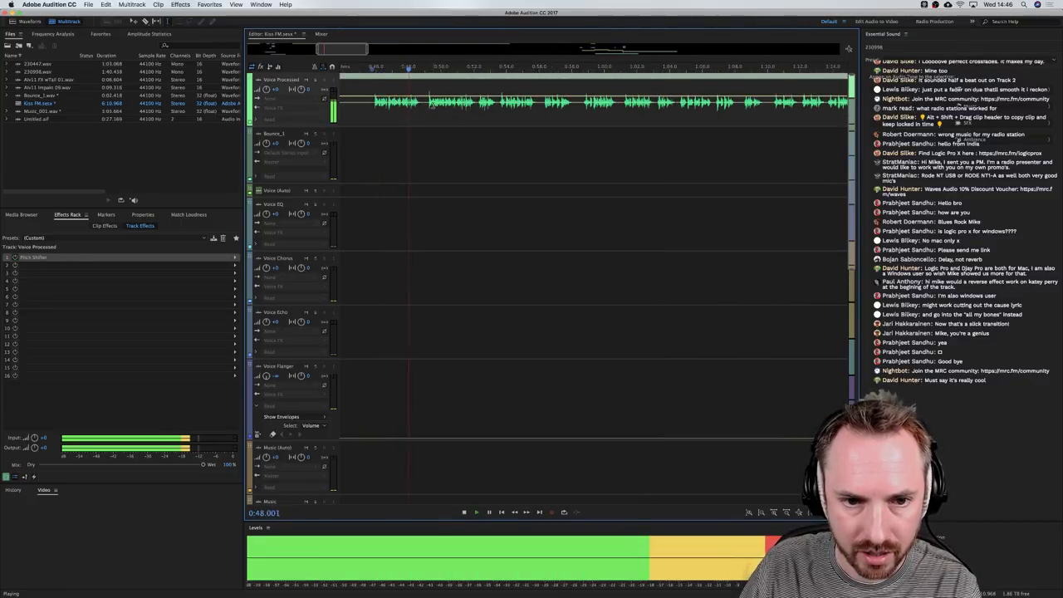
left_click_drag(429, 106, 498, 111)
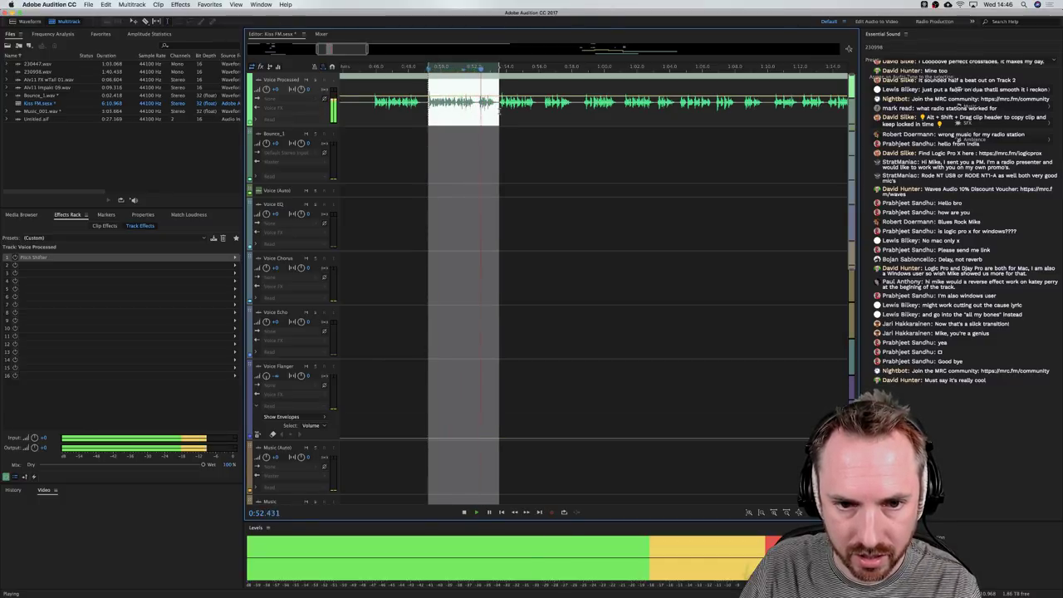
key("space")
scroll(517, 69, "down", 10)
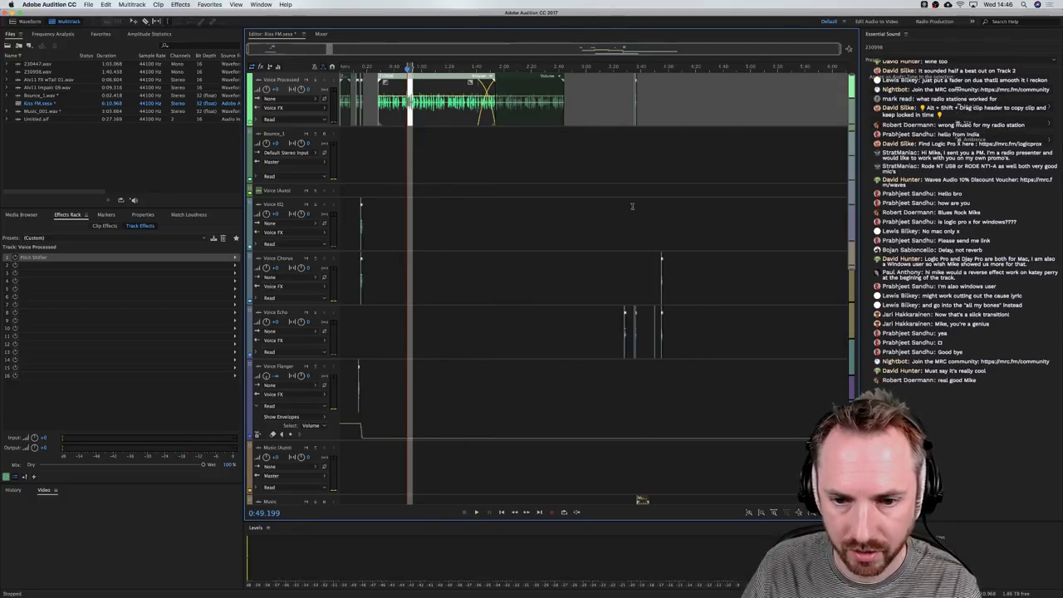
Paste the copied phrase on the Voice Echo track at 4:05.098, over Track 2's reverb tail
left_click(676, 279)
scroll(673, 274, "down", 5)
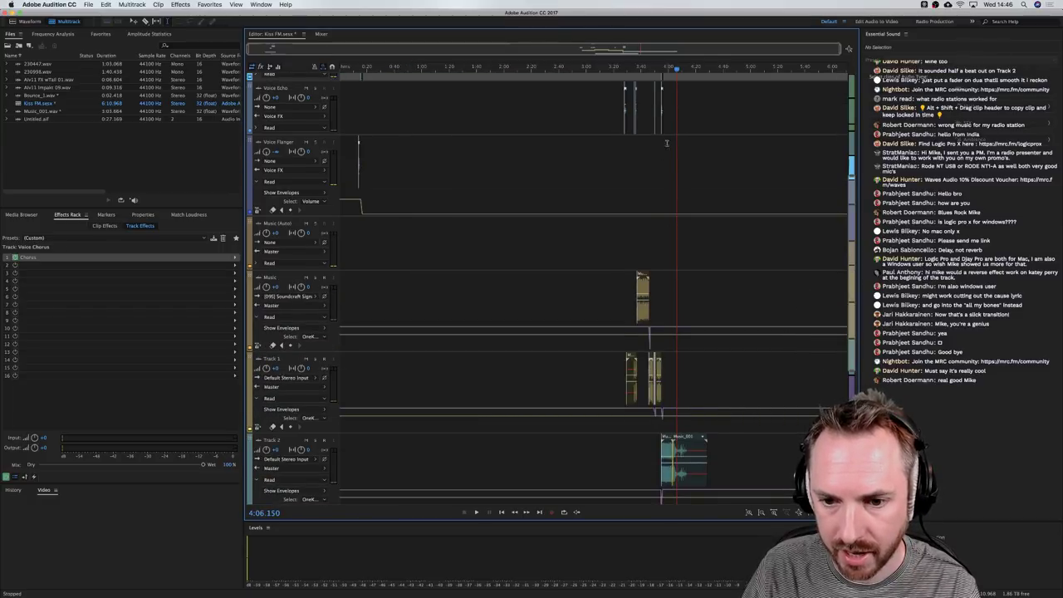
scroll(677, 70, "up", 10)
left_click(567, 100)
scroll(568, 101, "up", 5)
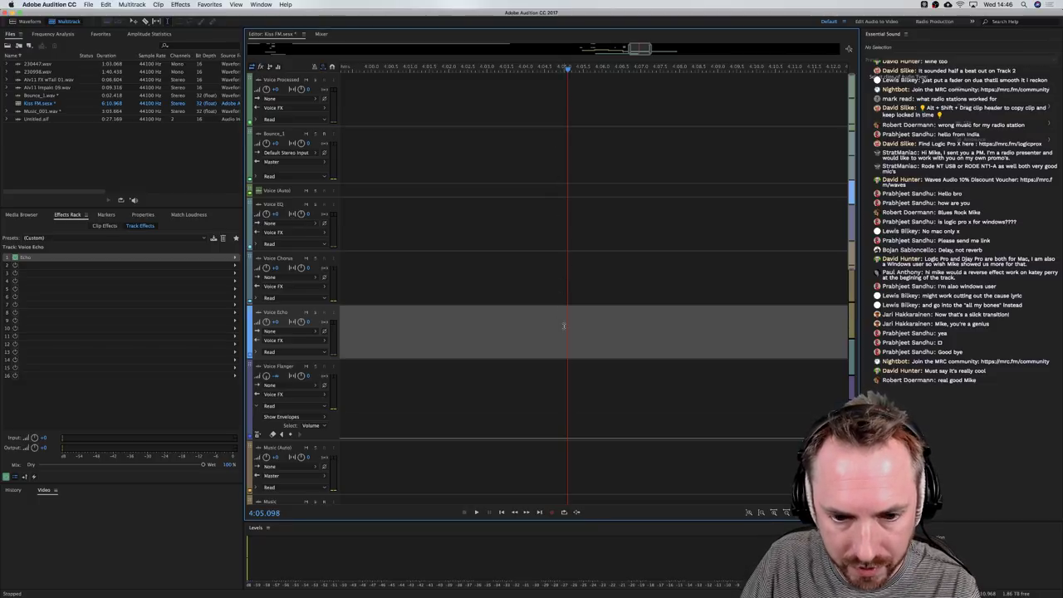
key("space")
Play the pasted phrase from 4:04.438 and move its clip on the Voice Echo track to about 4:04.8
scroll(565, 328, "down", 5)
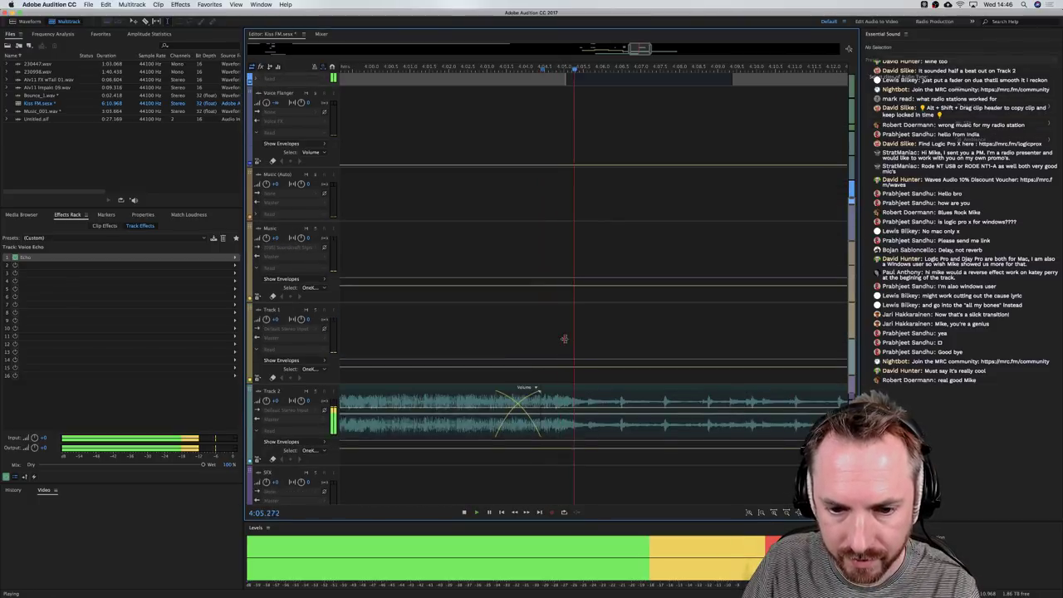
scroll(564, 339, "up", 3)
key("space")
key("space")
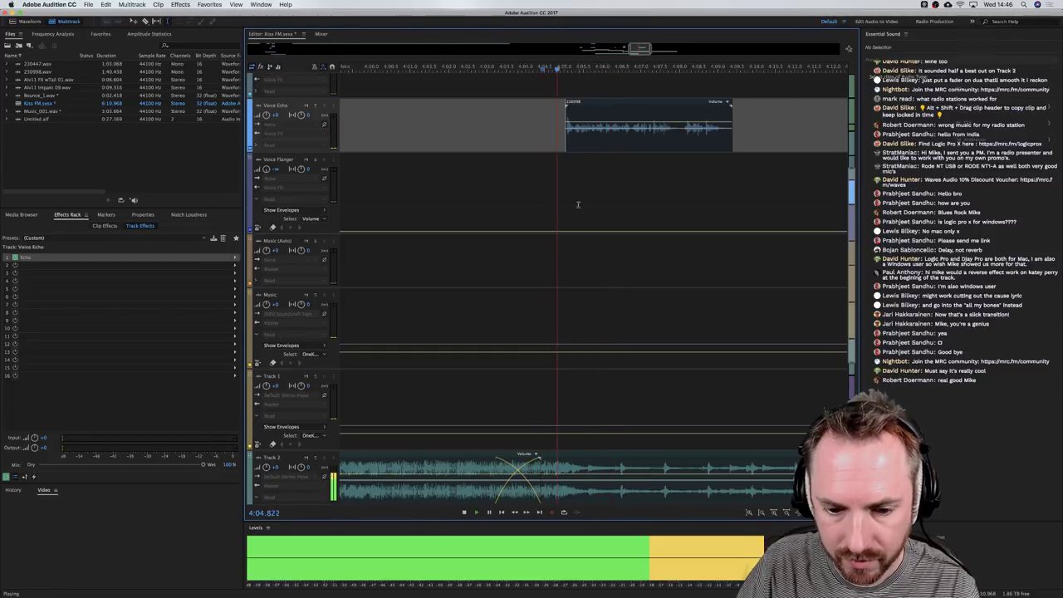
key("space")
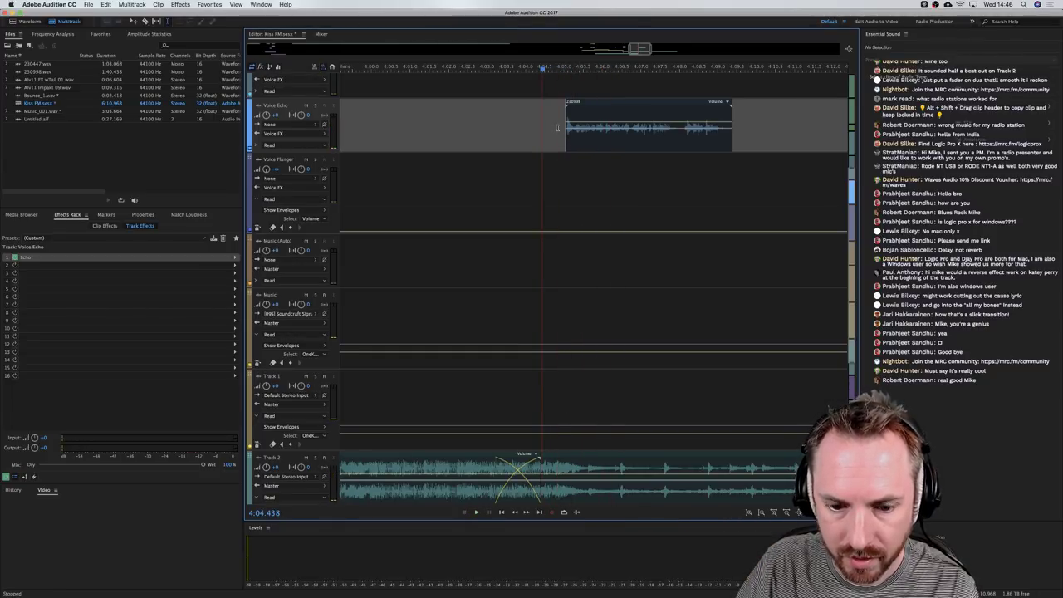
left_click_drag(580, 133, 573, 144)
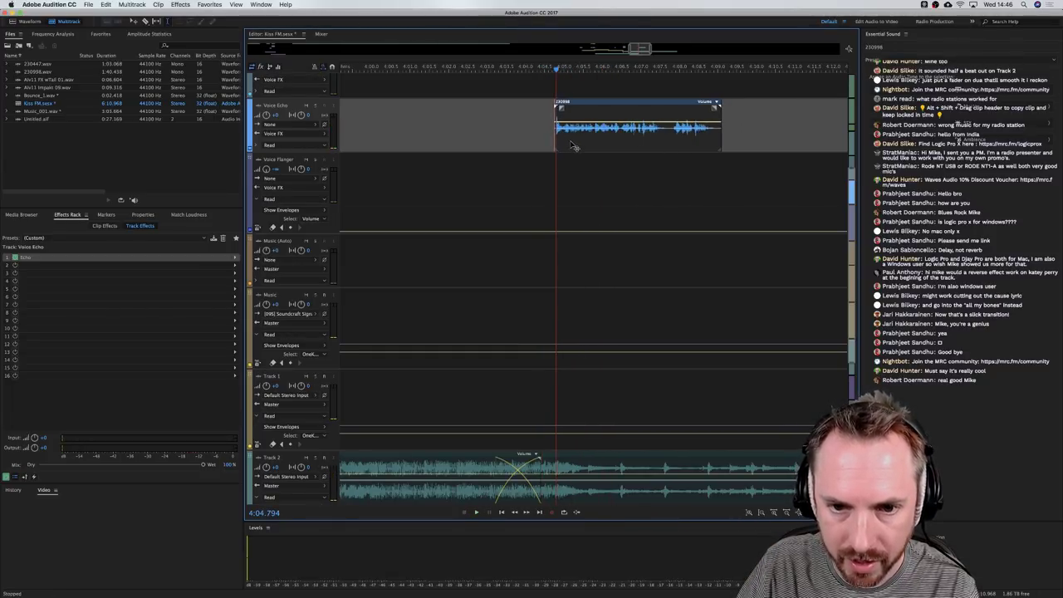
Try the phrase clip on the Voice Echo track at about 4:05.4 and 4:05.5, playing the transition at each position
left_click(517, 158)
key("space")
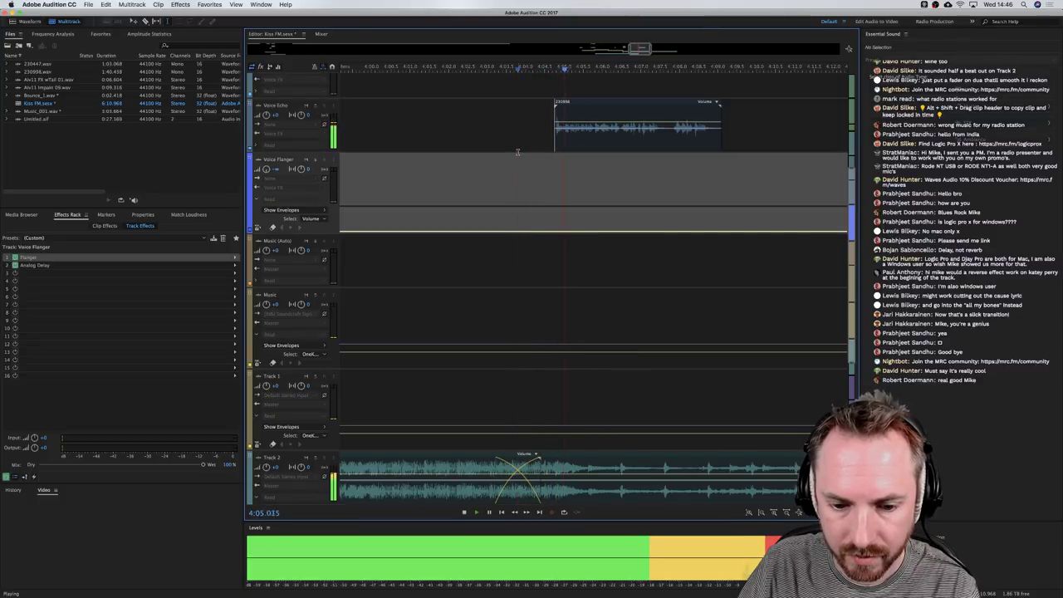
left_click_drag(587, 109, 612, 109)
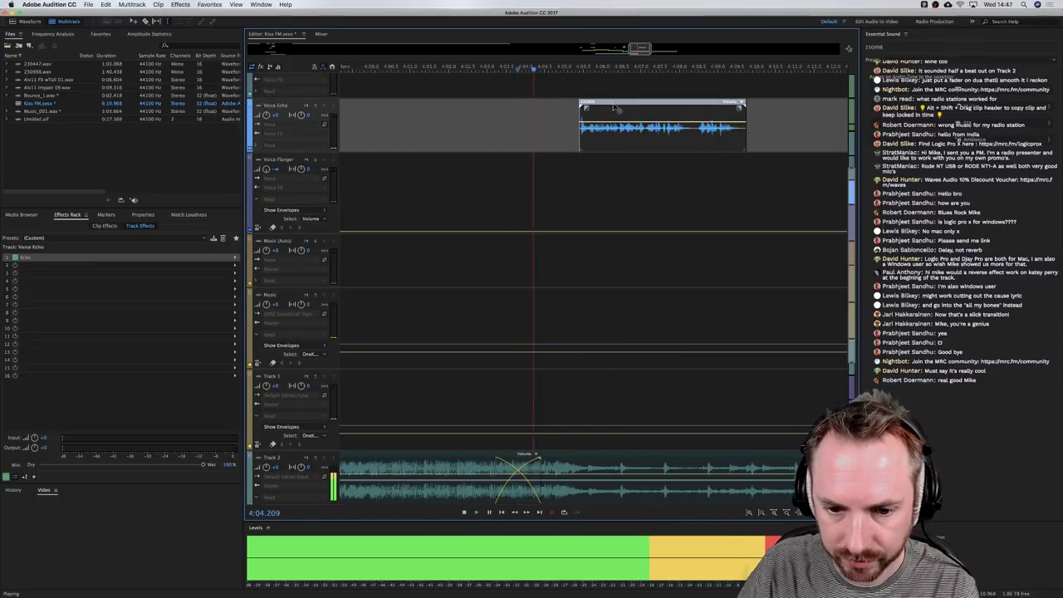
scroll(593, 64, "up", 3)
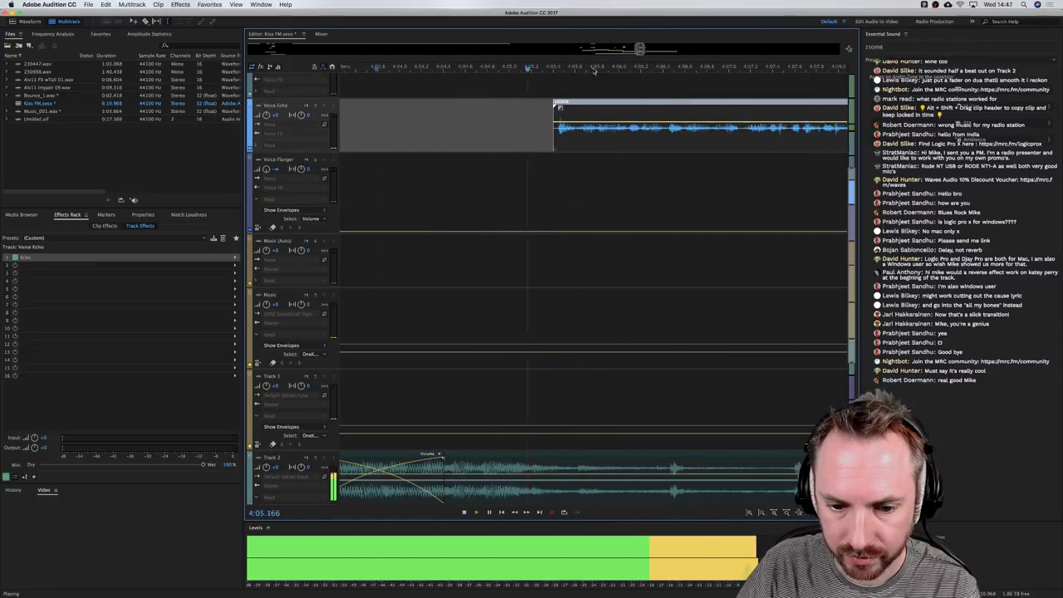
key("space")
left_click(535, 141)
left_click_drag(563, 102, 576, 101)
key("space")
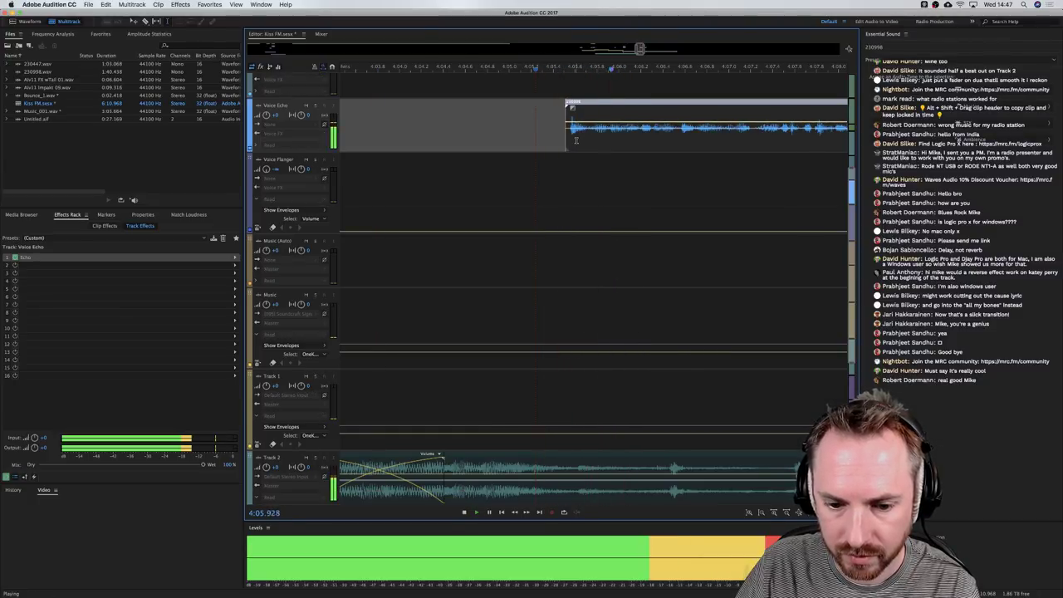
Move the phrase clip on the Voice Echo track back to about 4:05.2 and play the transition
key("space")
left_click_drag(574, 140, 540, 141)
left_click(504, 138)
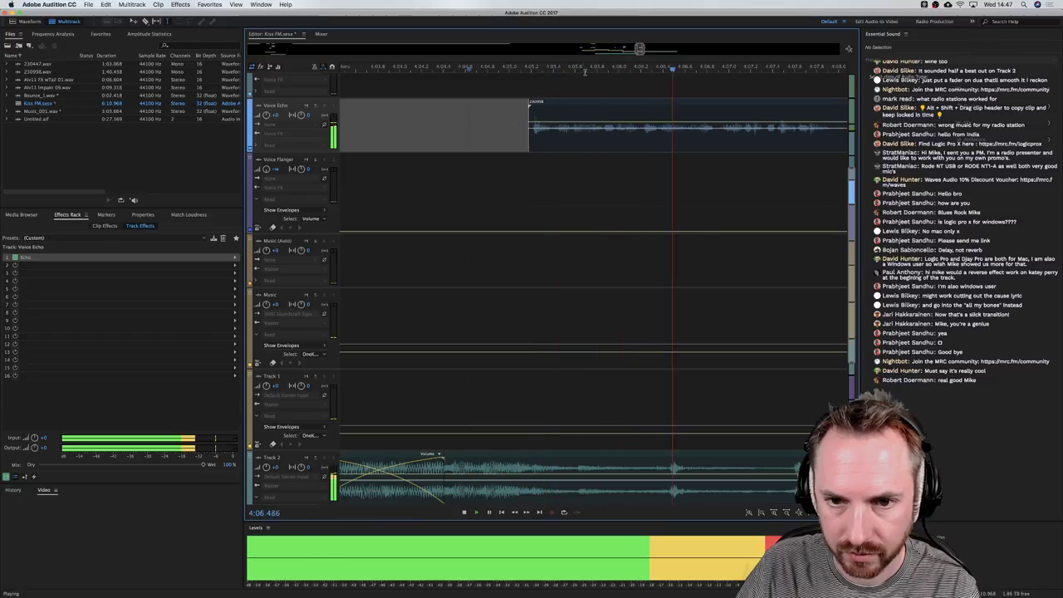
key("space")
key("space")
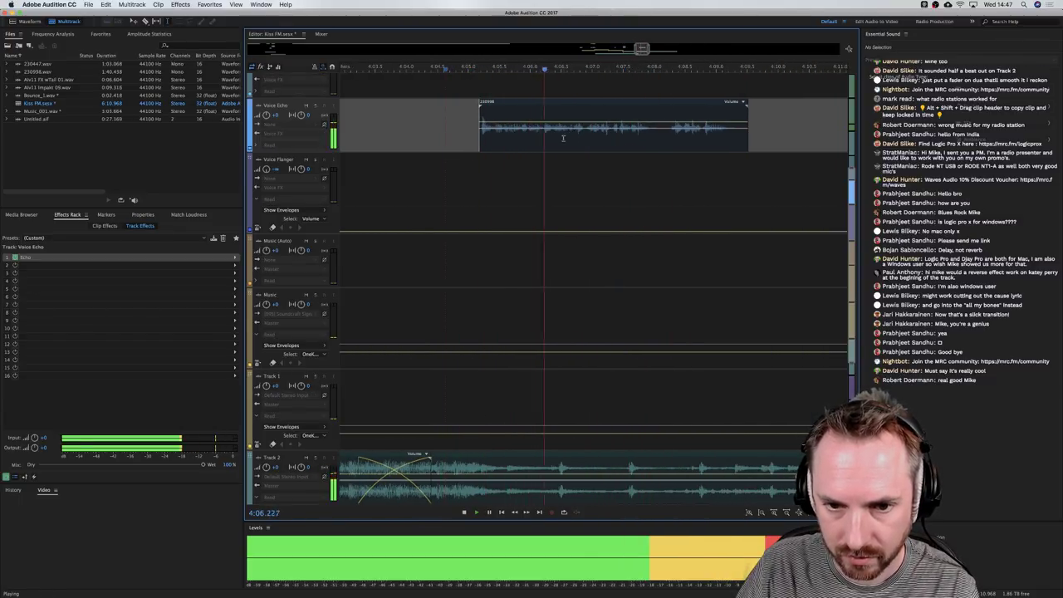
Audition the phrase clip on the Voice Echo track and split it at 4:06.626 and 4:08.102
left_click(567, 135)
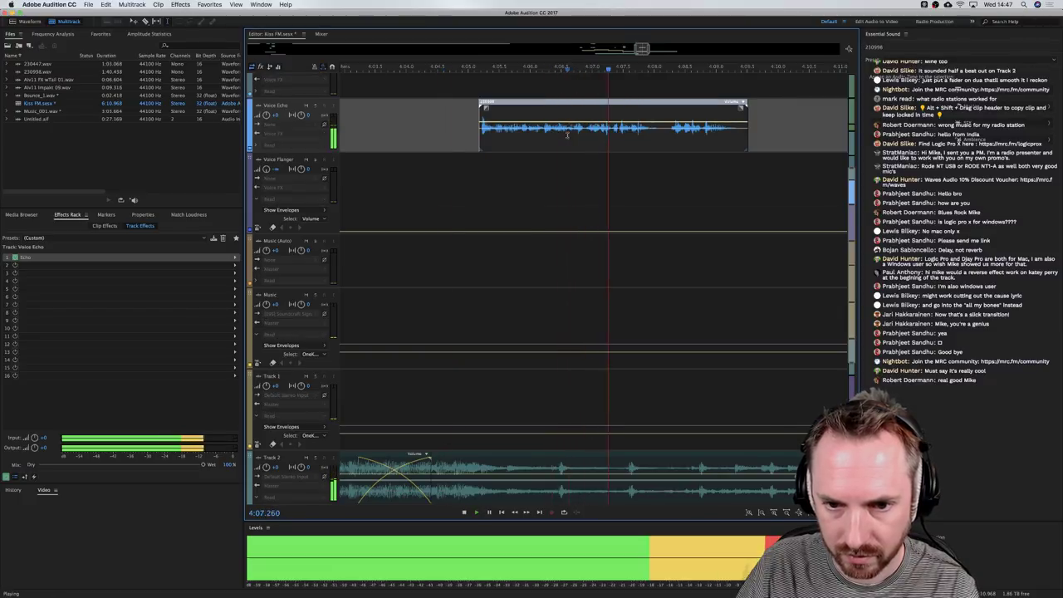
key("space")
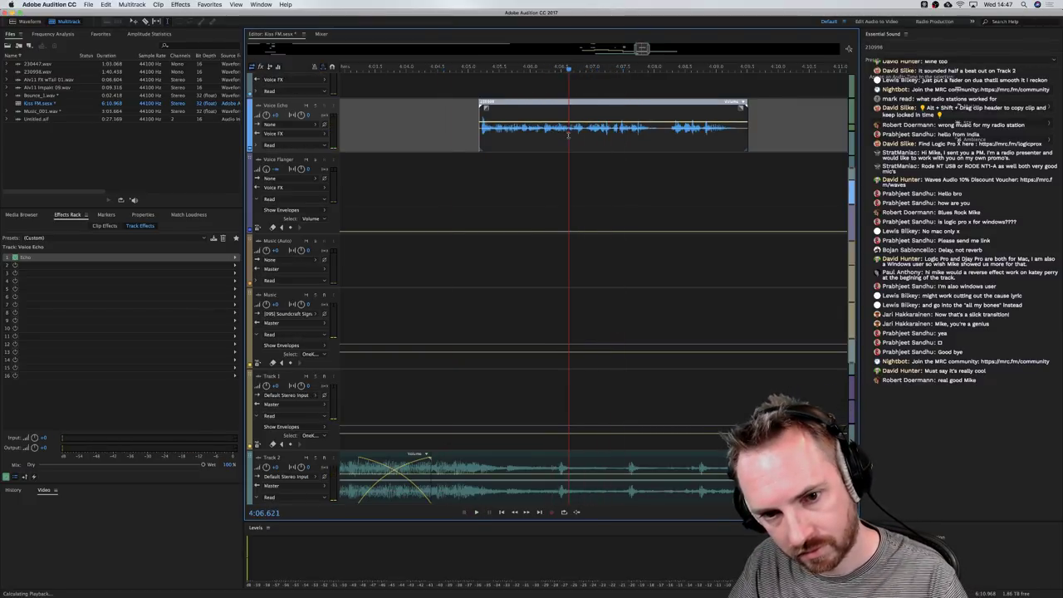
key("space")
key("space")
key("space")
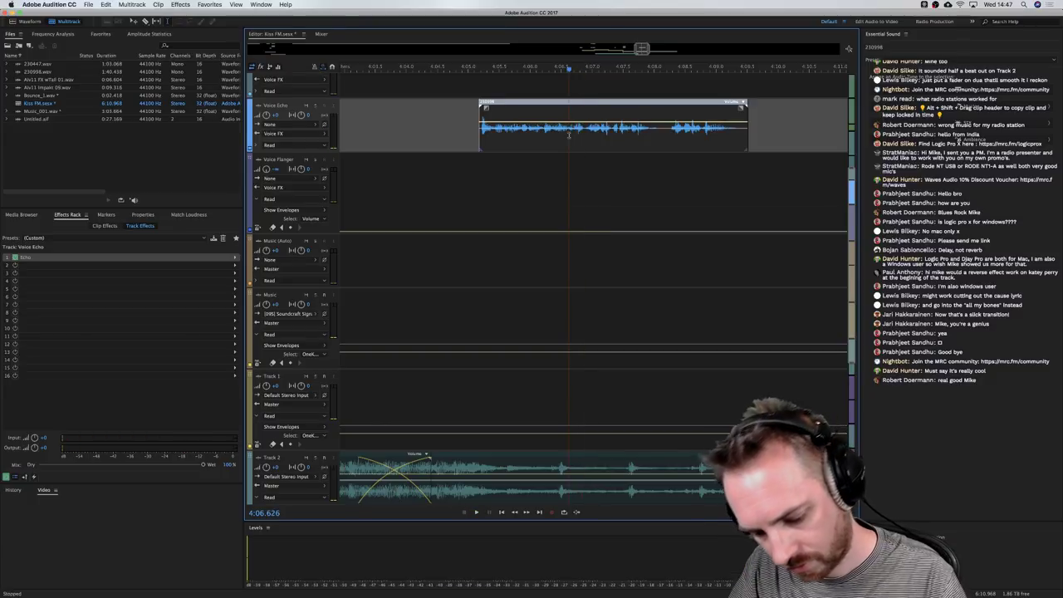
key("super+k")
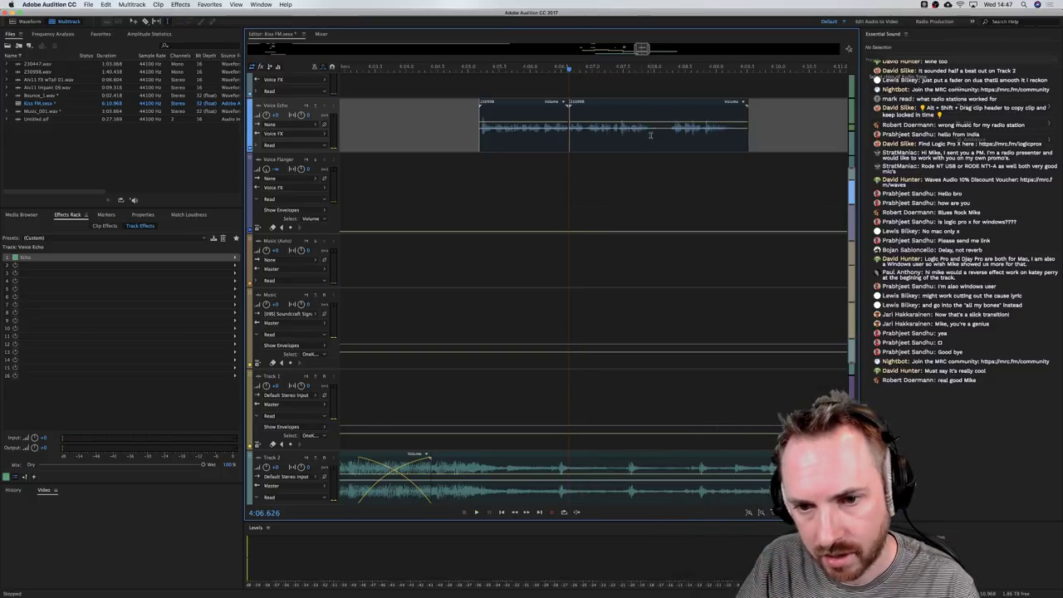
left_click(660, 136)
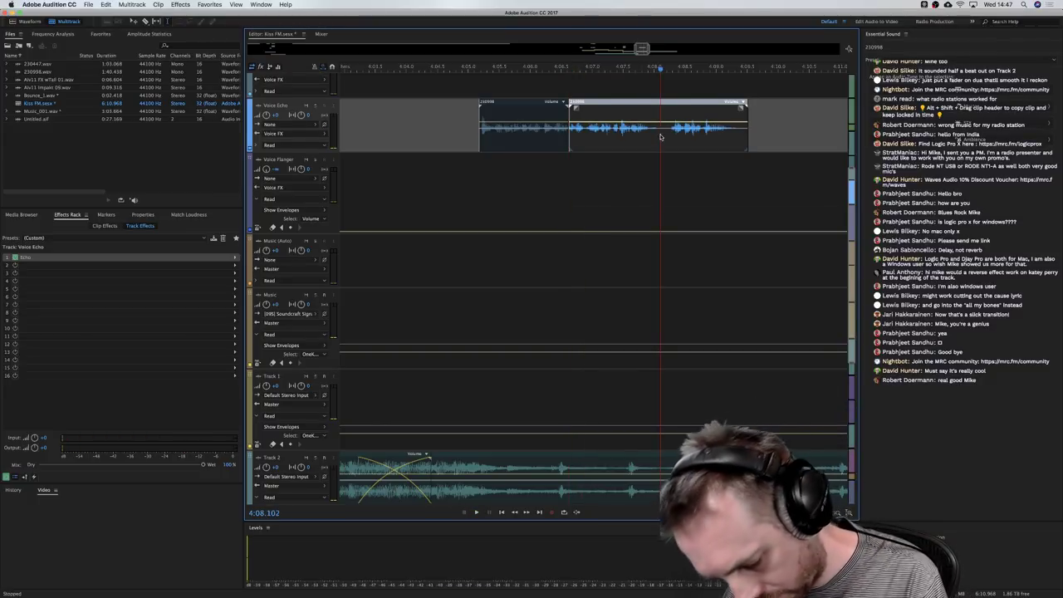
key("super+k")
Move the middle piece of the phrase up to the Voice EQ track at the same time position and play it
scroll(608, 139, "up", 2)
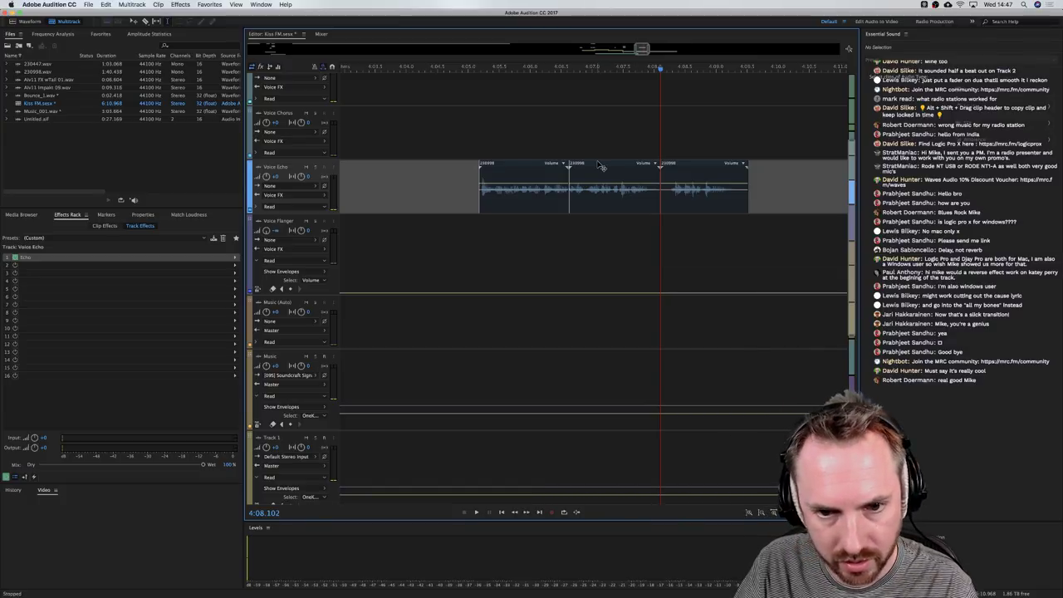
left_click_drag(597, 165, 588, 96)
left_click(534, 110)
key("space")
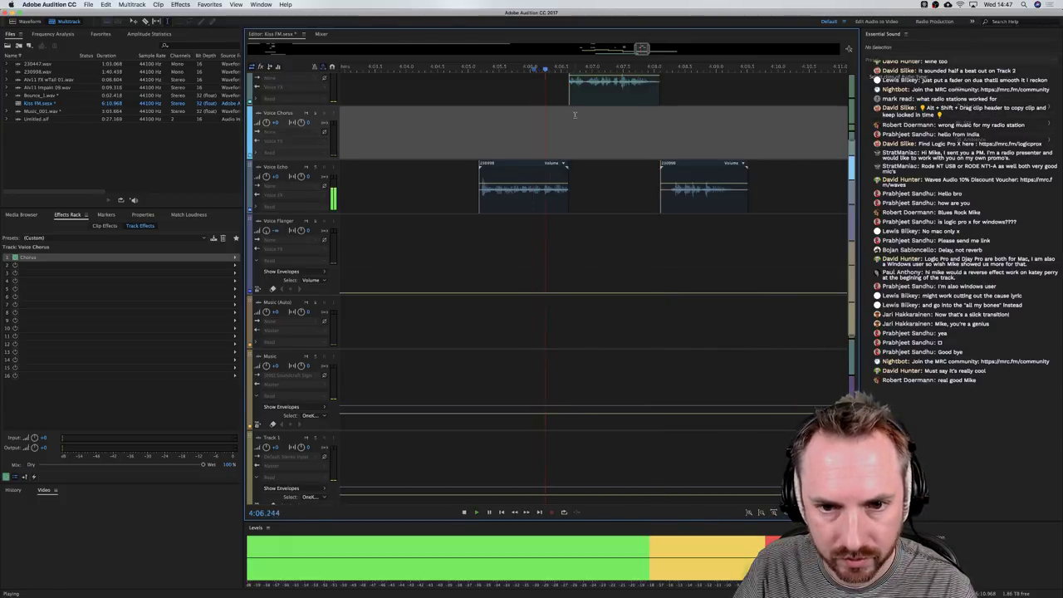
scroll(574, 115, "up", 1)
key("space")
key("space")
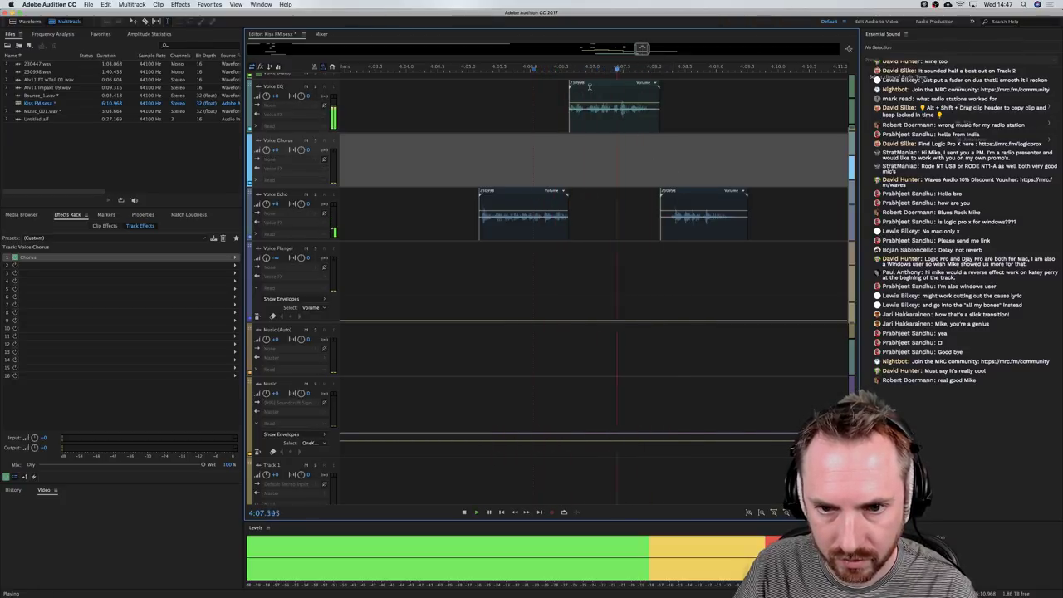
key("space")
left_click(590, 112)
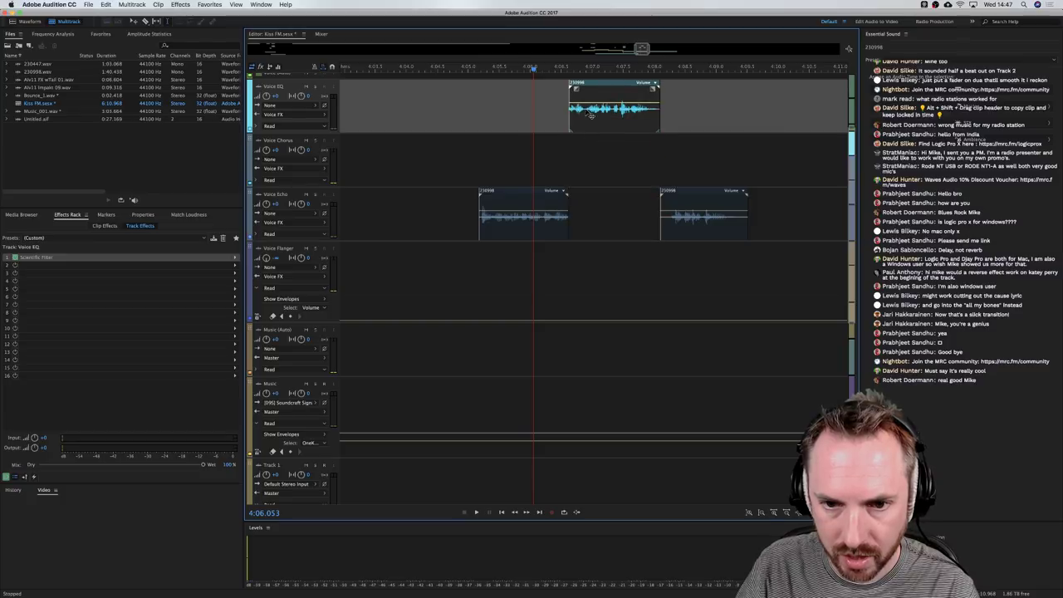
left_click_drag(579, 86, 578, 209)
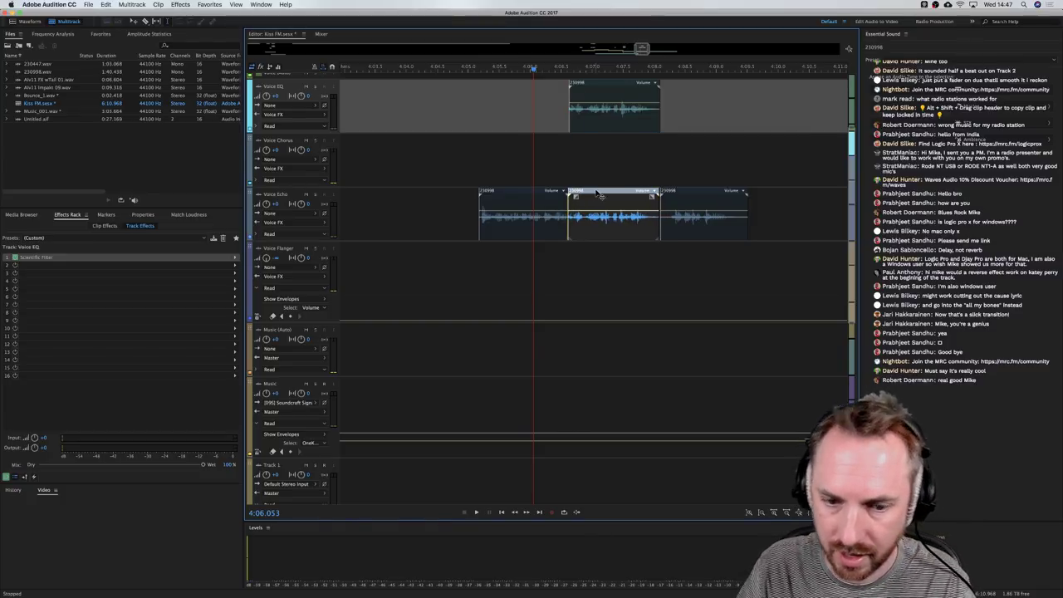
key("Delete")
Extend the end of the first Voice Echo clip to about 4:08.0, beneath the Voice EQ clip, and play the layered phrase
left_click_drag(567, 199, 649, 197)
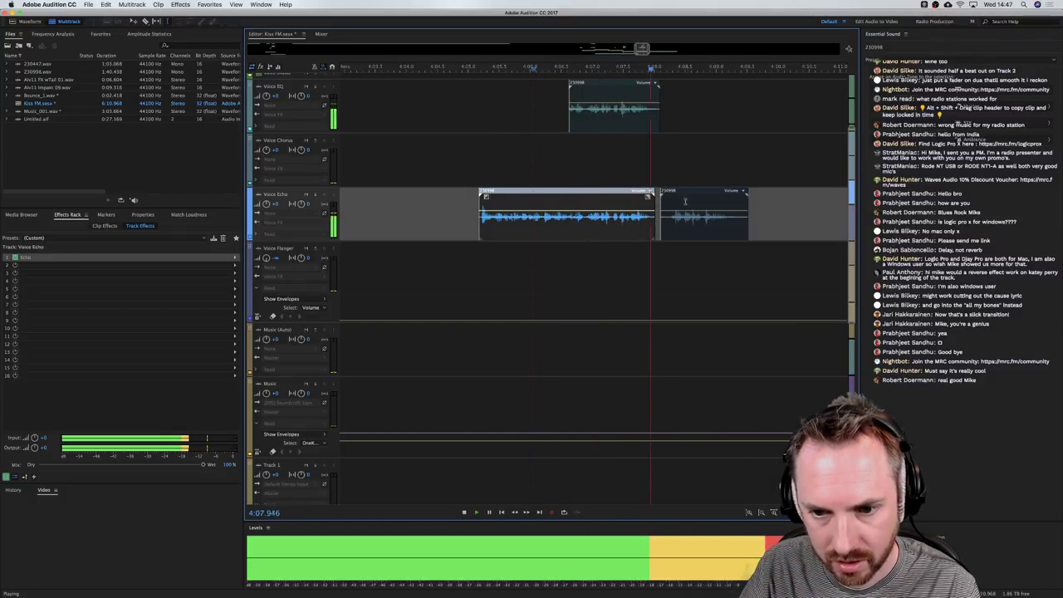
key("space")
Move the last piece of the phrase on the Voice Echo track to about 4:11.5, near the end of Track 2's tail
scroll(702, 267, "down", 5)
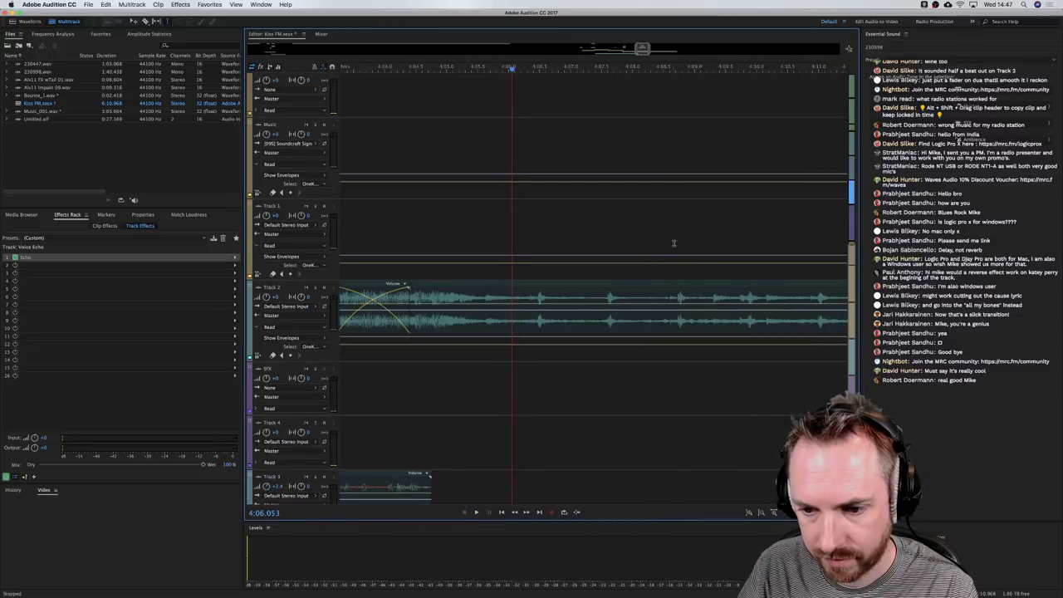
scroll(674, 242, "right", 5)
left_click(503, 170)
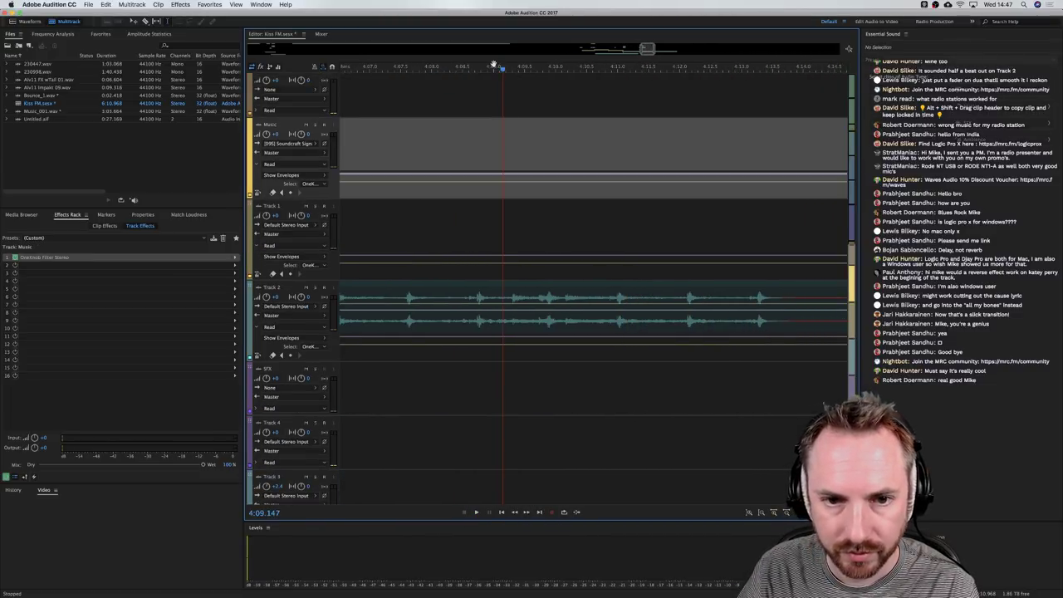
scroll(493, 64, "down", 4)
scroll(471, 134, "up", 7)
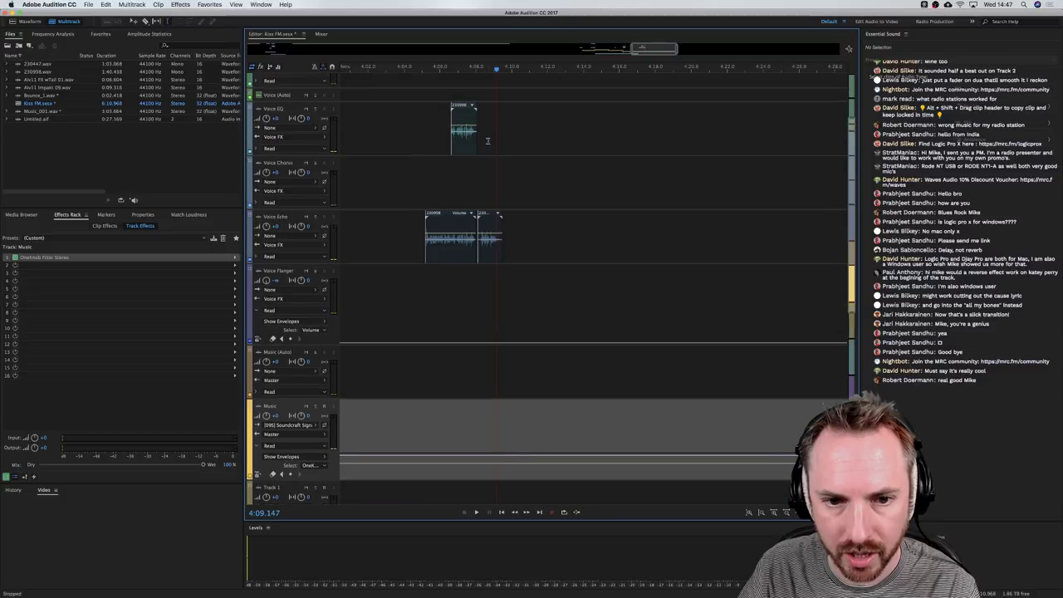
left_click_drag(490, 222, 553, 228)
scroll(487, 285, "down", 4)
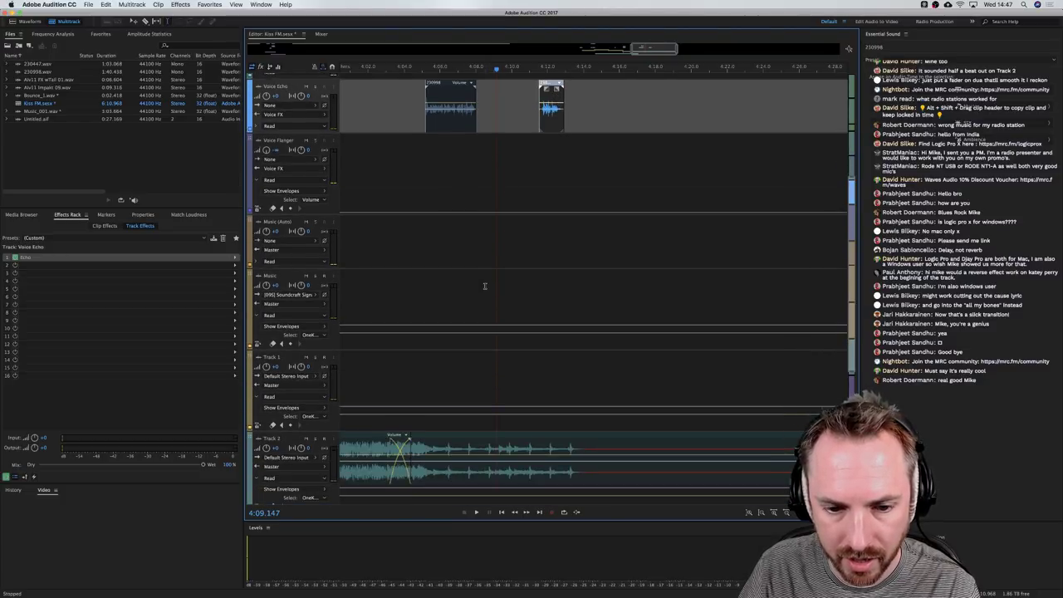
left_click(462, 165)
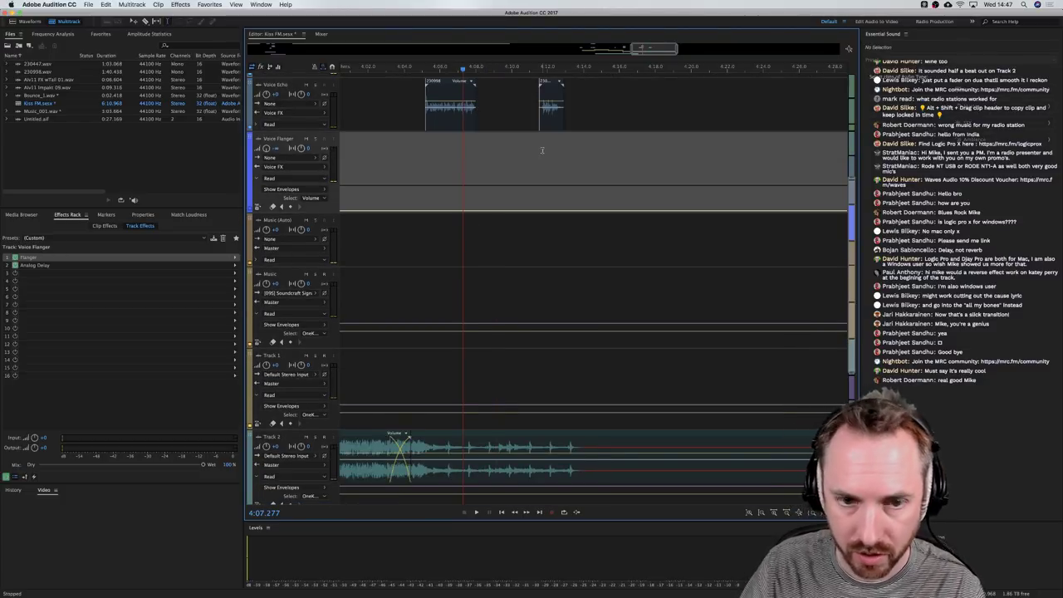
Search the Mac for "on air sweepers" and reveal the On Air Sweepers.zip archive in Finder
key("super+space")
type("on a")
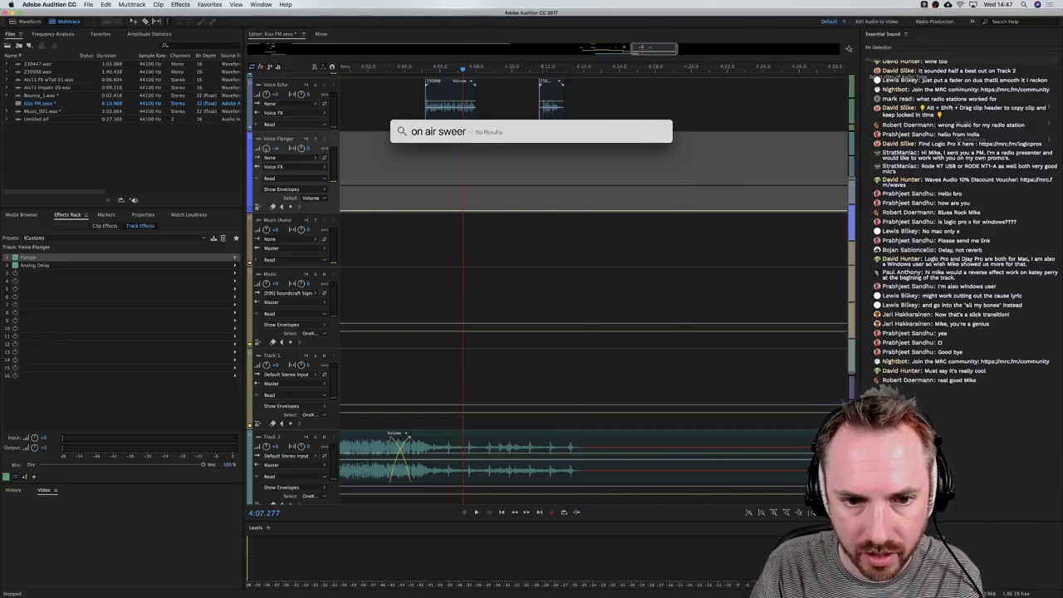
type("ir sweeper")
key("BackSpace")
key("super+Return")
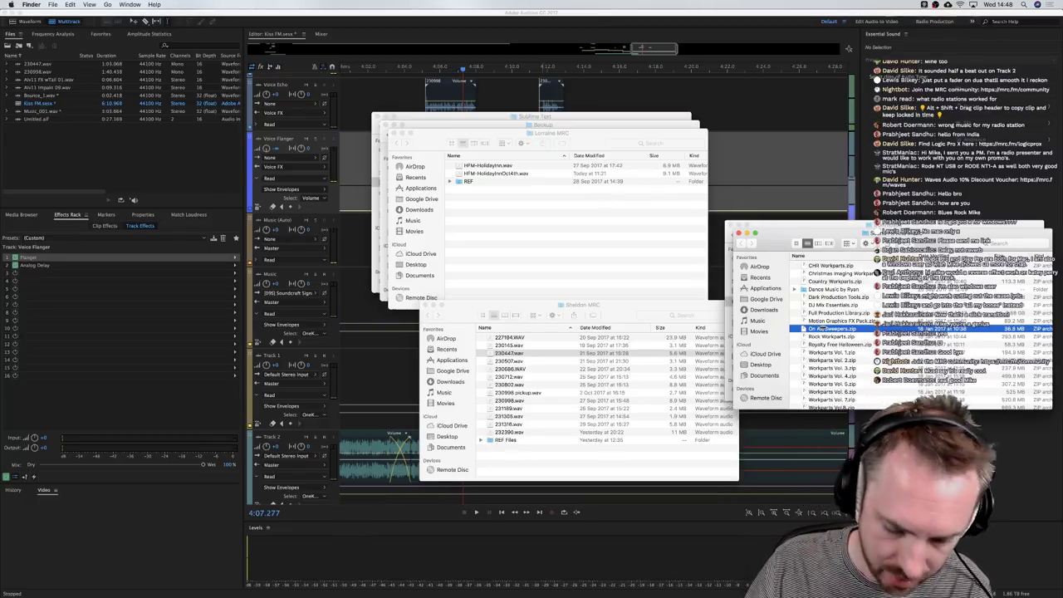
Unpack On Air Sweepers.zip in Downloads and place its MXO_My_Kinda_Music file on the Voice Flanger track at about 4:22.6
left_click_drag(775, 320, 764, 310)
double_click(815, 279)
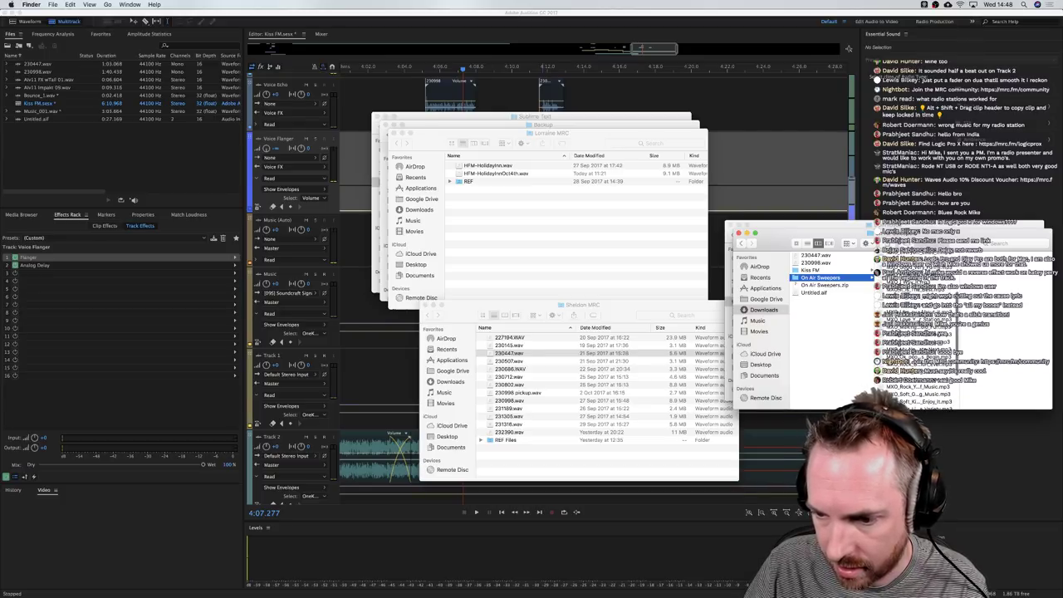
left_click_drag(914, 334, 734, 158)
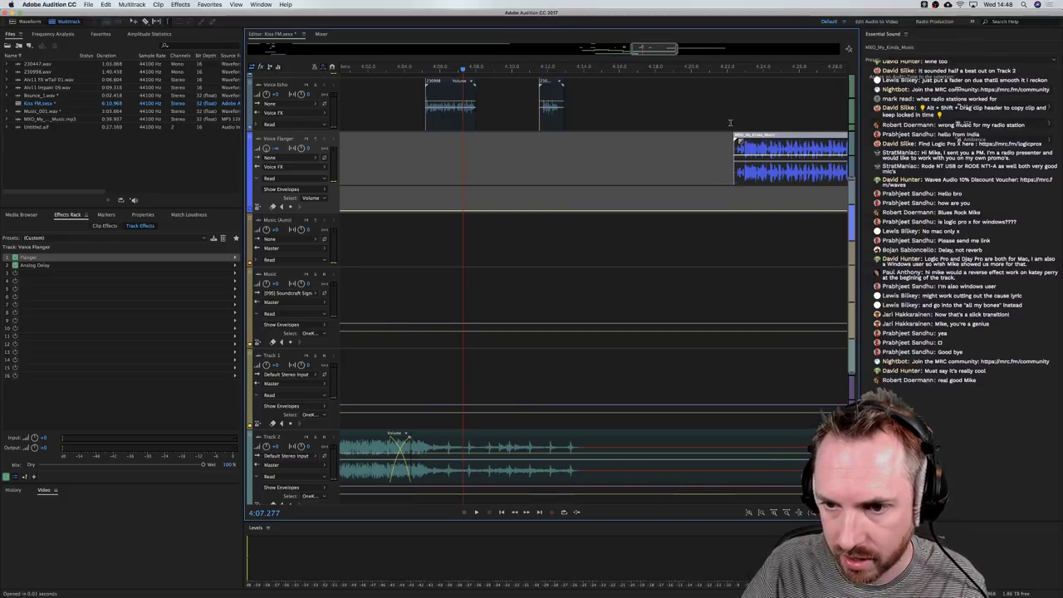
Delete the MXO_My_Kinda_Music clip's audio before about 4:51.5 and play the remaining piece
scroll(751, 71, "down", 8)
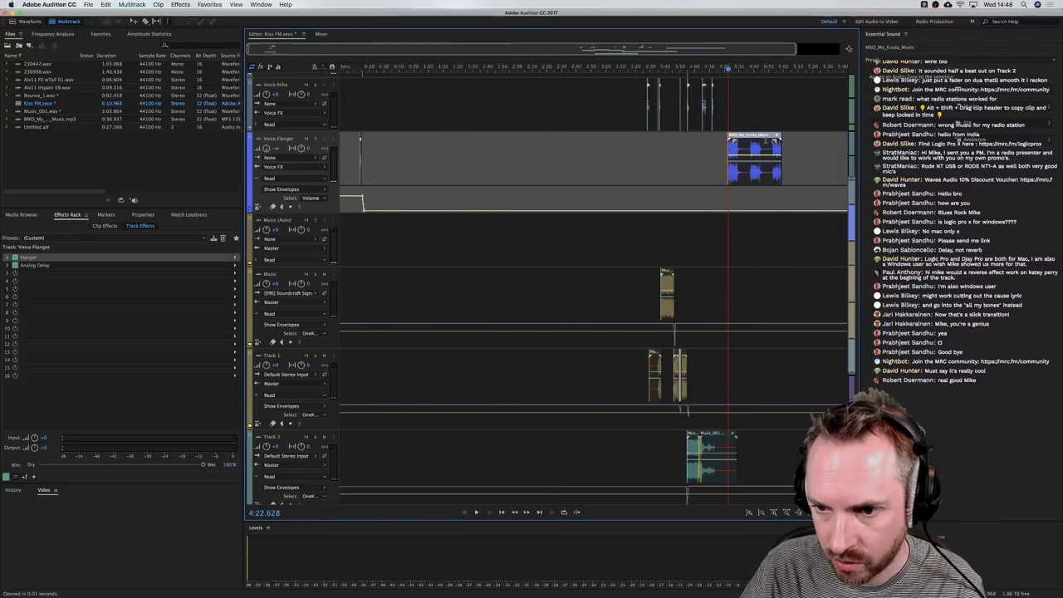
left_click_drag(772, 150, 696, 149)
key("Delete")
left_click(769, 145)
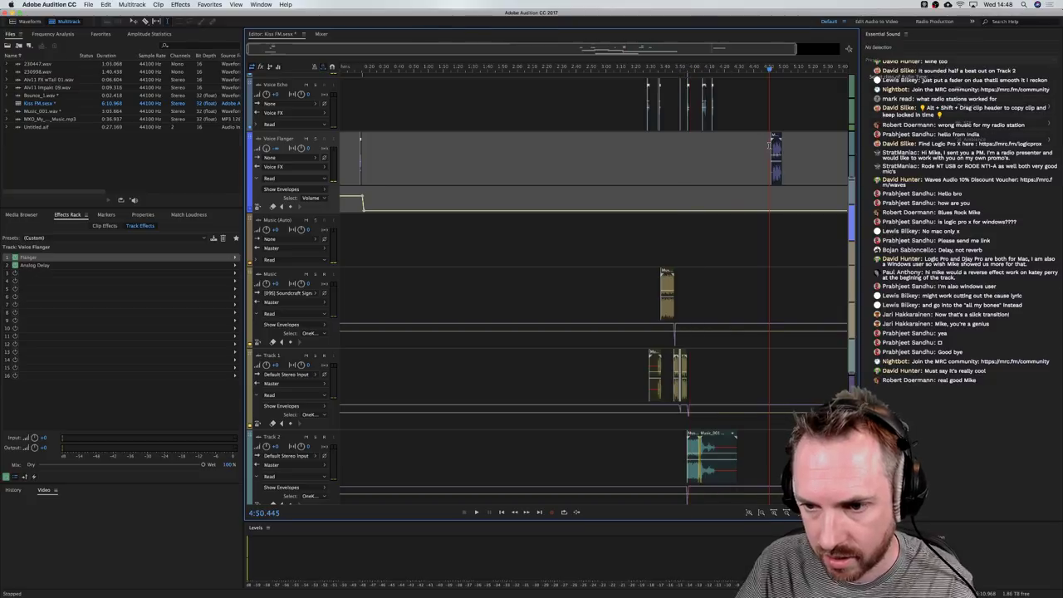
key("space")
scroll(772, 68, "up", 8)
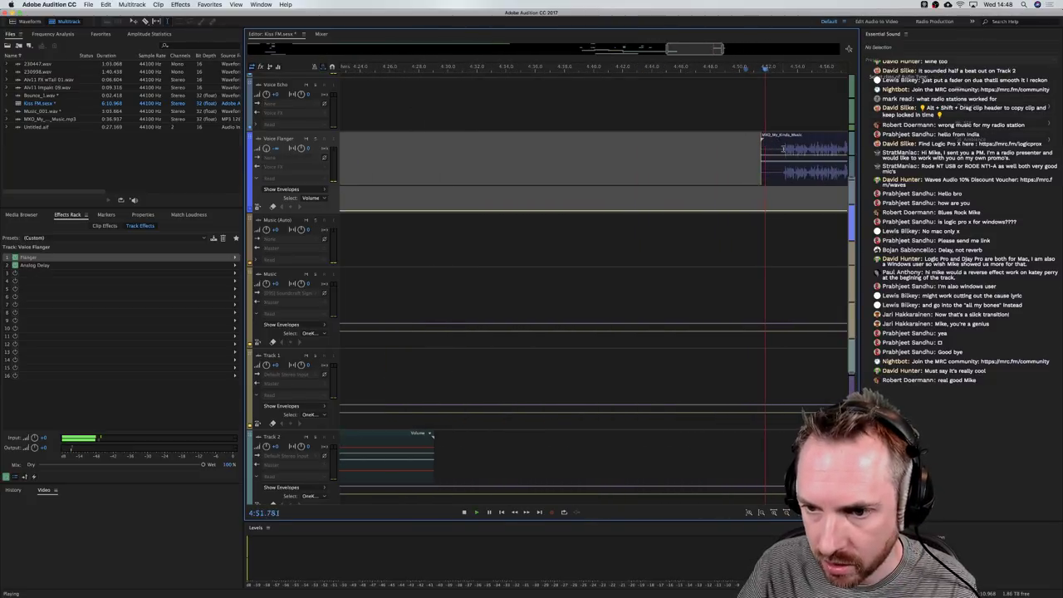
left_click(784, 143)
key("space")
Move the remaining sweeper piece to the Voice Echo track at about 4:46 and play it through the echo
left_click_drag(783, 135, 705, 81)
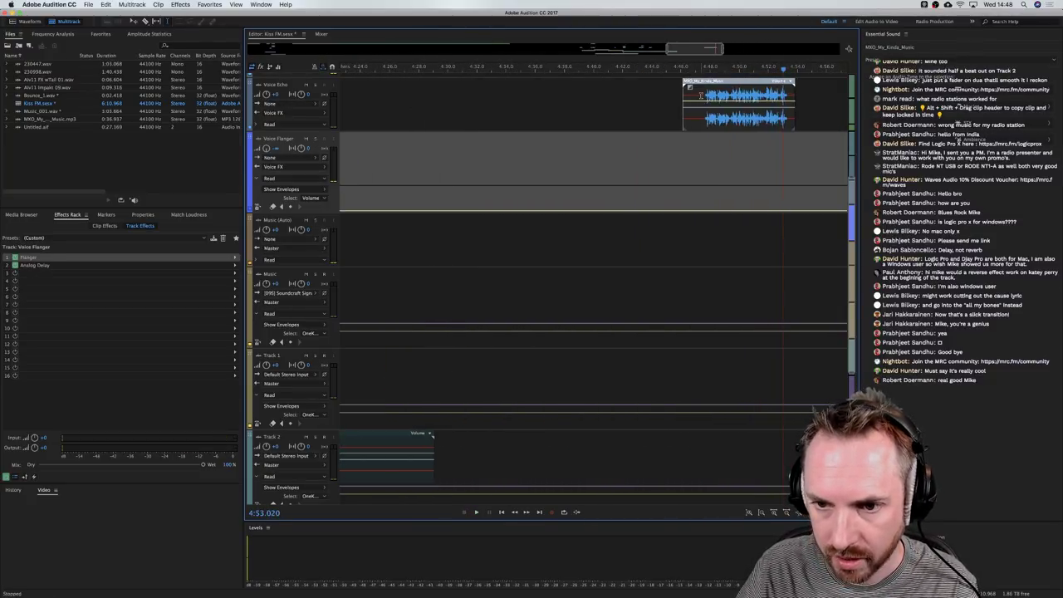
left_click(701, 101)
key("space")
scroll(714, 79, "up", 2)
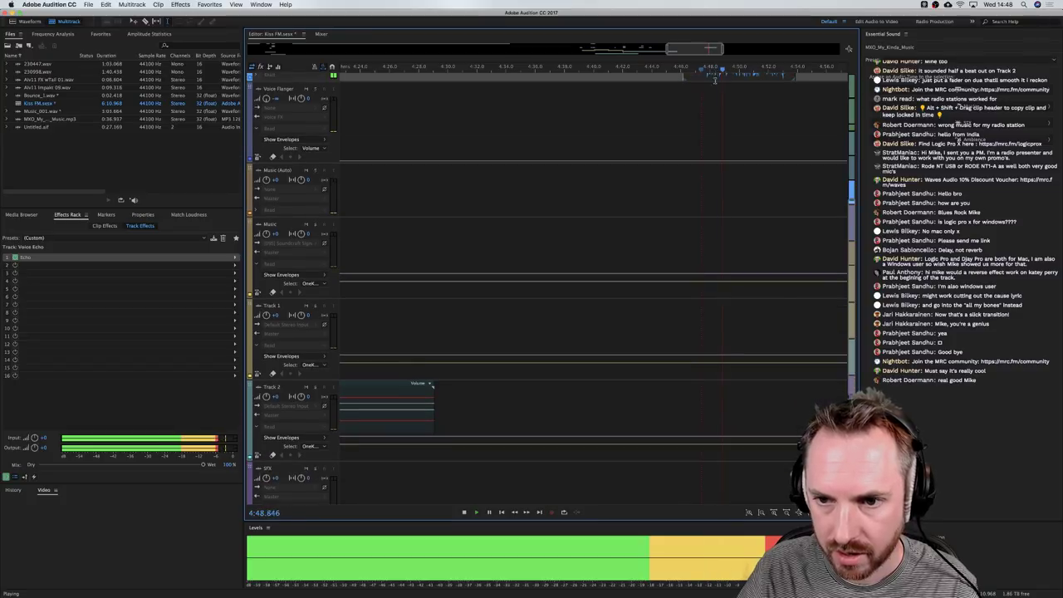
scroll(715, 82, "up", 1)
scroll(745, 123, "down", 5)
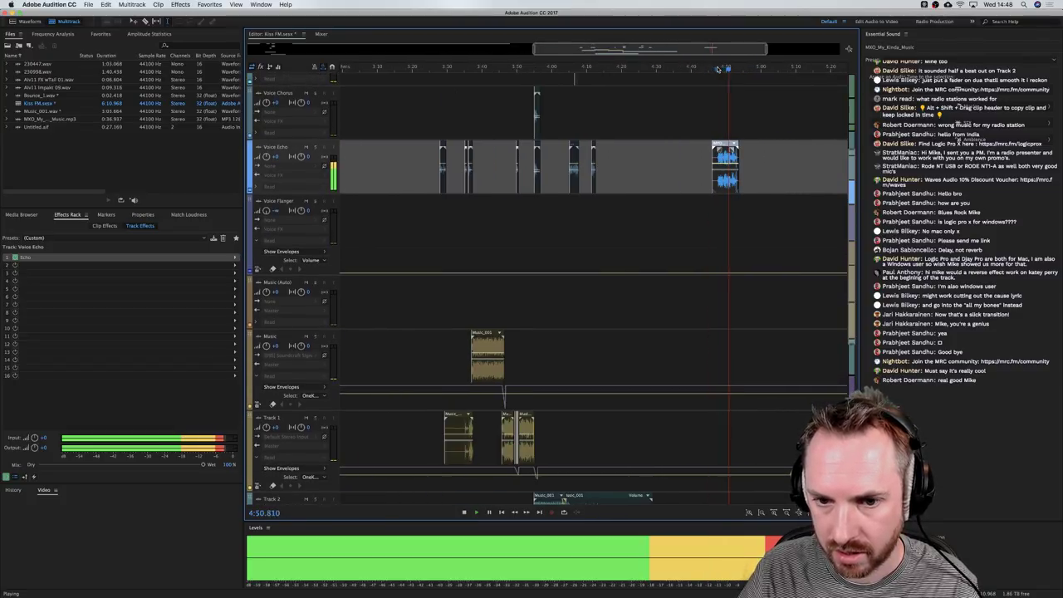
key("space")
Move the sweeper clip on the Voice Echo track to about 4:19.6, after the phrase clips
left_click_drag(741, 154, 649, 154)
scroll(582, 76, "up", 6)
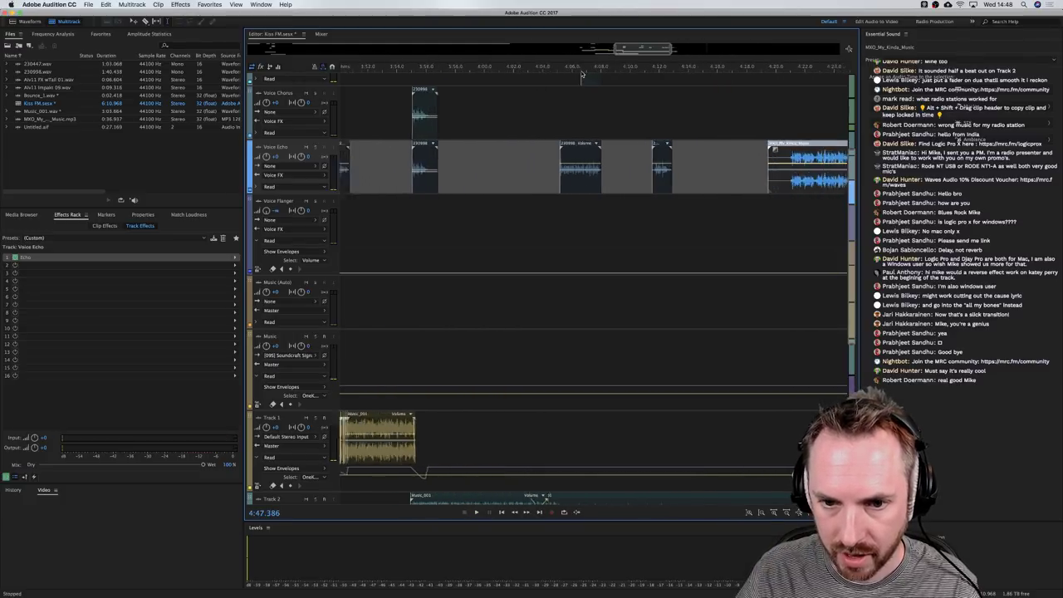
scroll(757, 176, "right", 3)
scroll(758, 177, "right", 2)
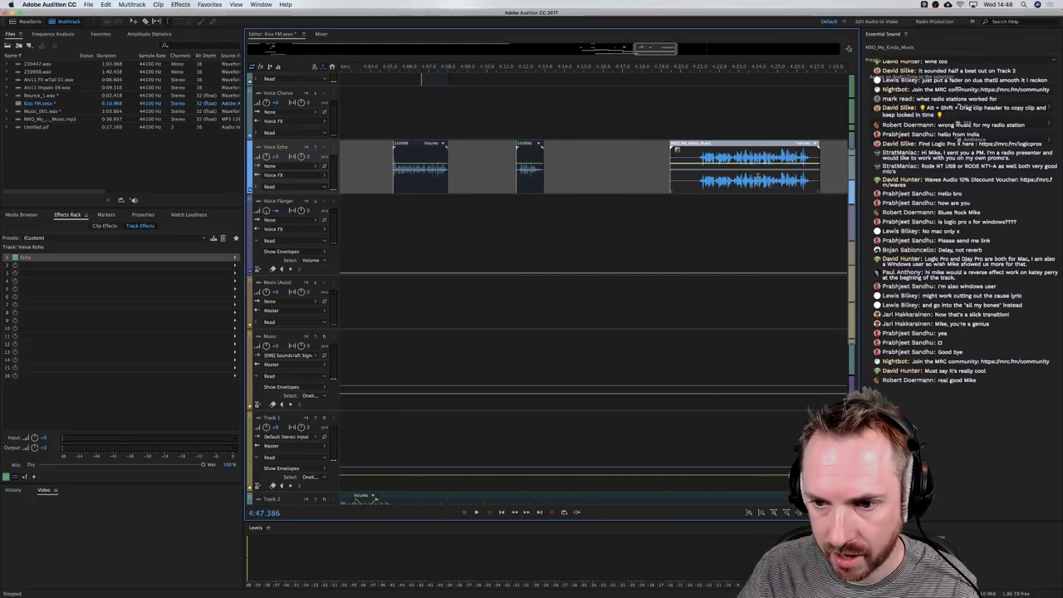
Play the sweeper clip on the Voice Echo track and delete its opening part up to about 4:23.8
key("space")
key("space")
key("space")
left_click_drag(752, 176, 645, 175)
key("Delete")
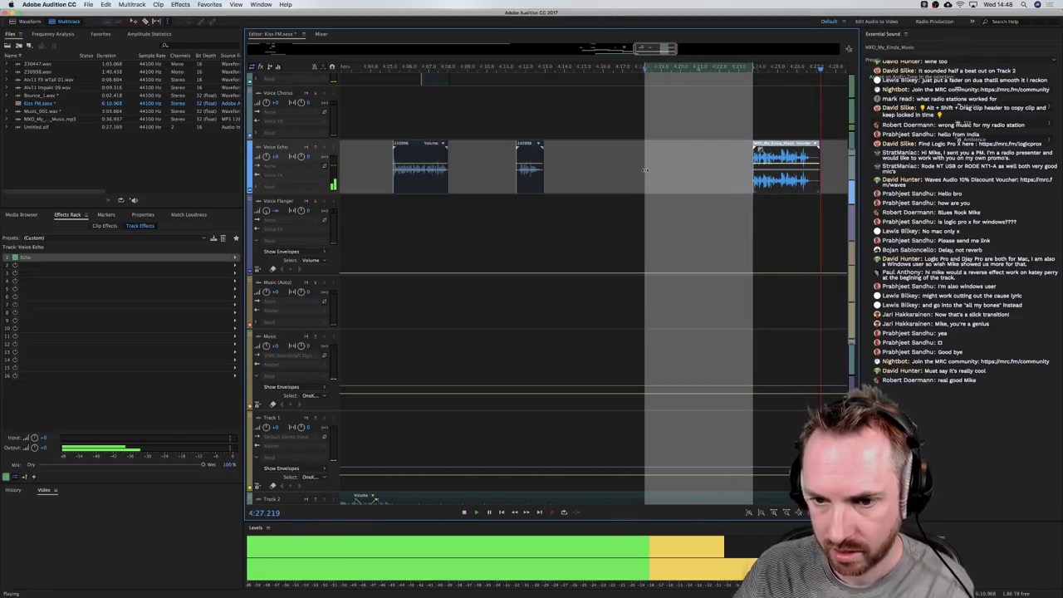
Move the MXO_My_Kinda_Music sweeper clip to the Bounce_1 track at about 4:08 and play the section from about 4:06
key("space")
left_click(695, 183)
left_click_drag(765, 177, 463, 122)
scroll(463, 122, "up", 3)
key("space")
left_click_drag(463, 194, 455, 75)
left_click(437, 106)
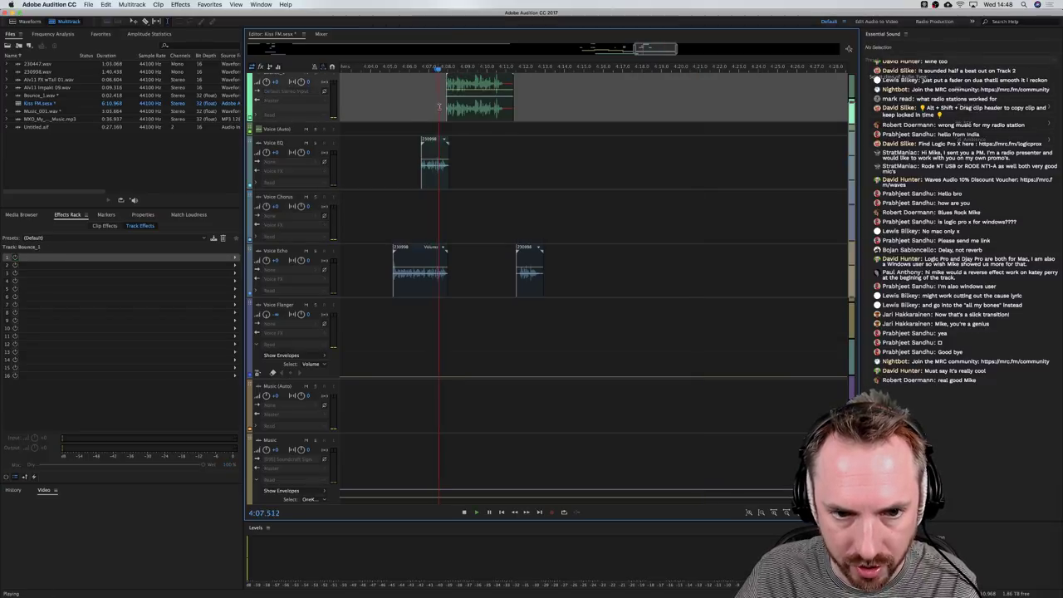
left_click(399, 85)
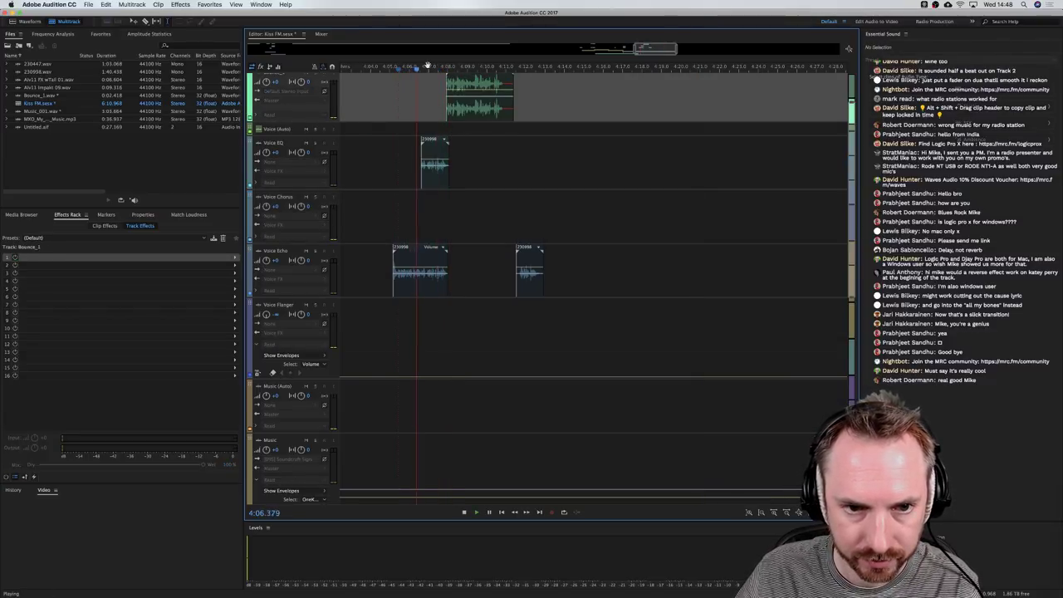
scroll(427, 65, "up", 3)
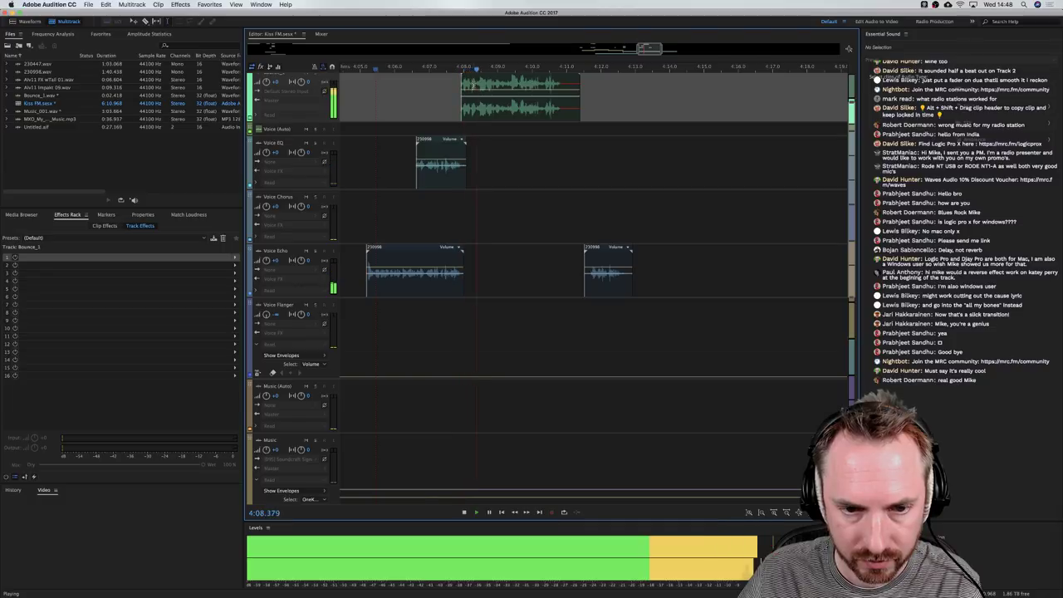
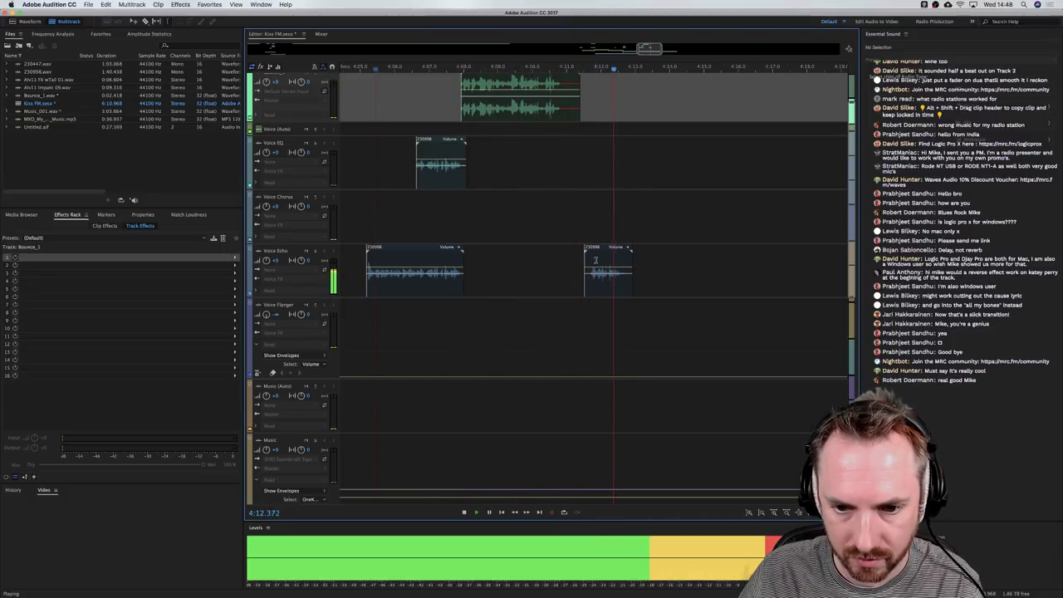
Stop playback and move the second 230998 clip on the Voice Echo track earlier, to about 4:10.6
left_click(536, 223)
scroll(605, 168, "down", 5)
key("space")
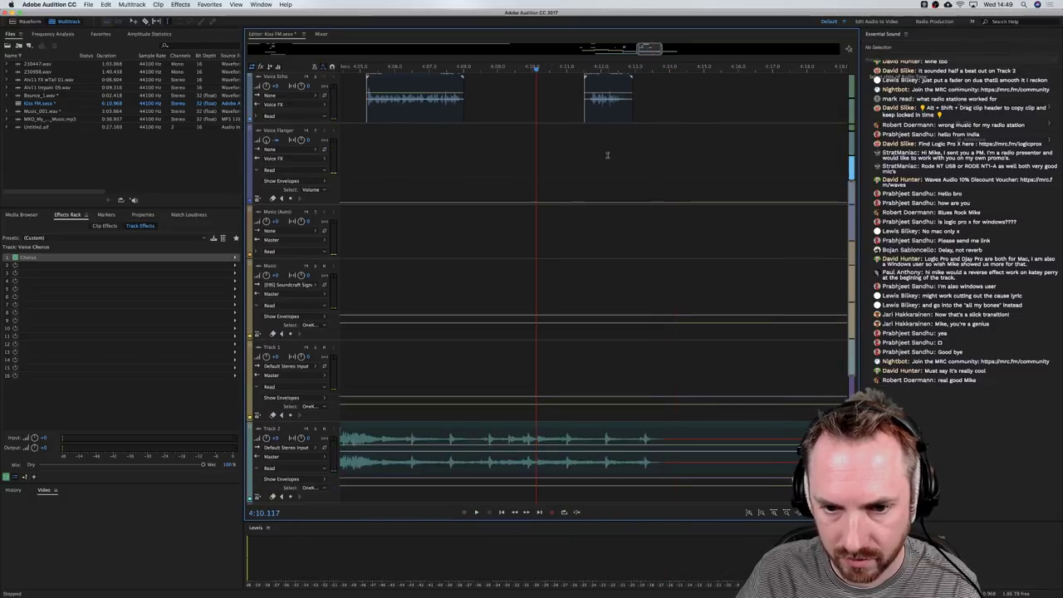
left_click_drag(600, 113, 572, 120)
scroll(531, 114, "up", 5)
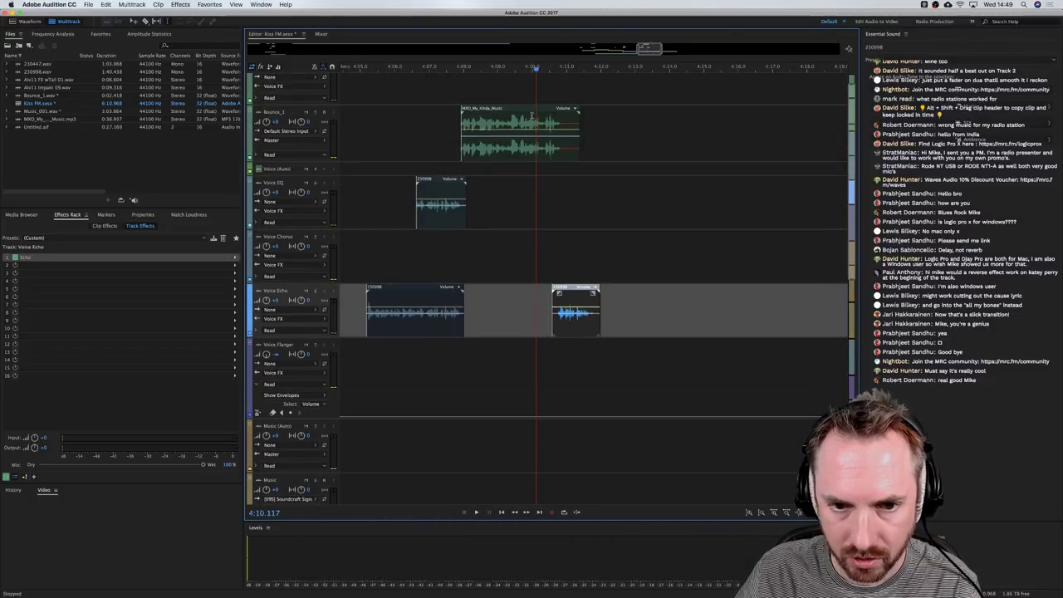
Move the sweeper clip to the Voice Chorus track at about 4:07.8 with more of its beginning restored, and play it through the chorus
left_click_drag(486, 143, 508, 264)
left_click(460, 264)
key("space")
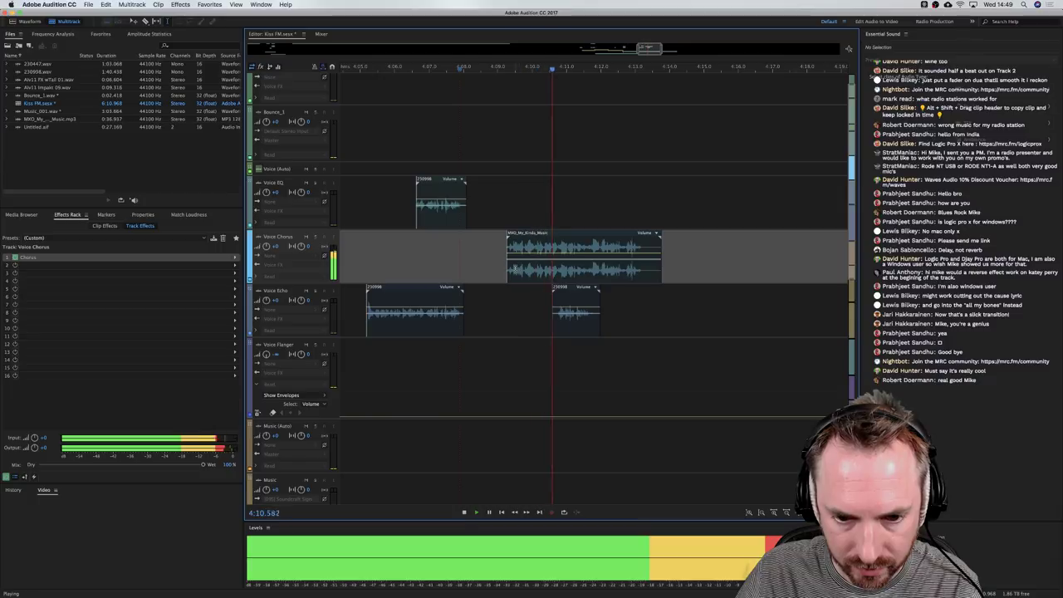
key("space")
left_click_drag(515, 268, 458, 268)
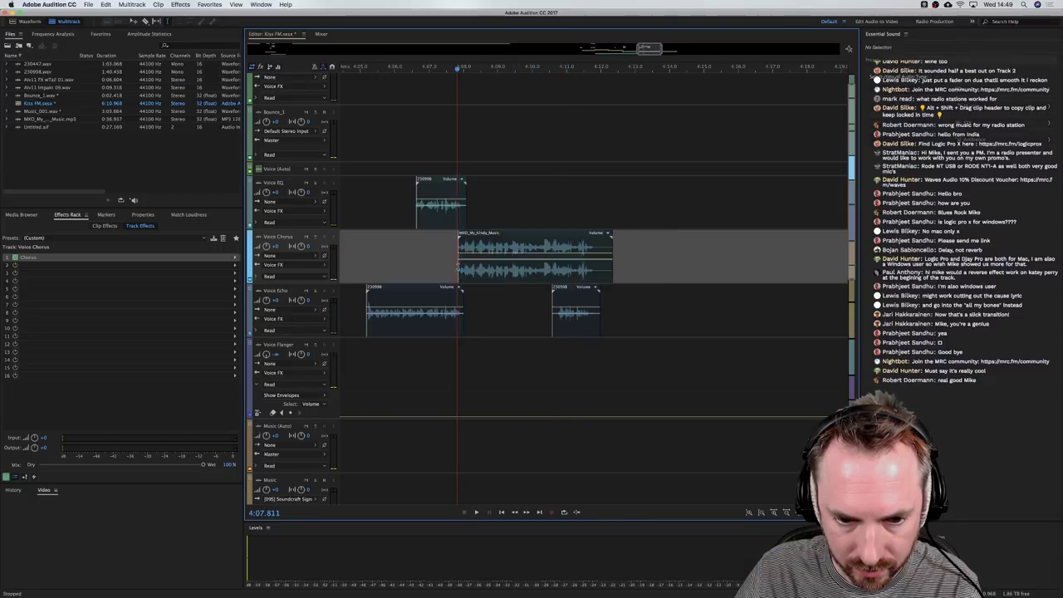
left_click(440, 244)
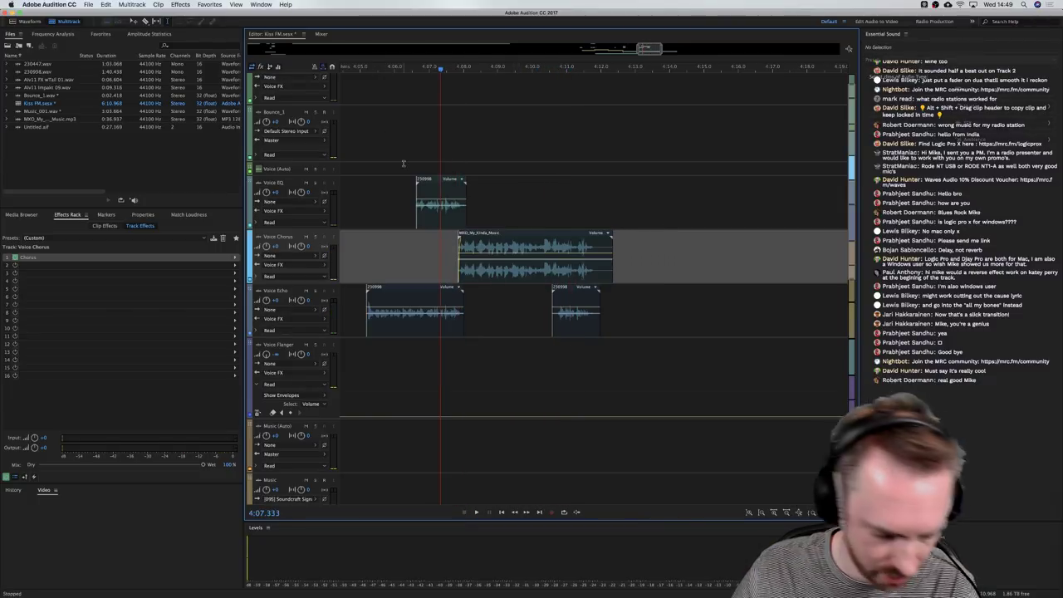
Save the session along with the changes to Music_001.wav and reopen the Kiss FM session from the recent files
key("super+s")
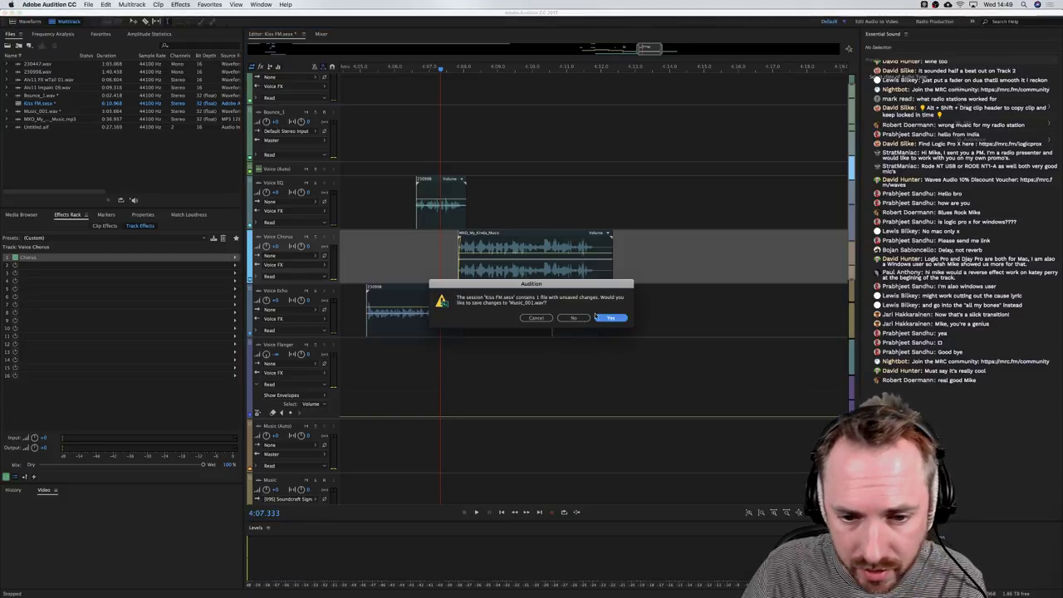
left_click(596, 318)
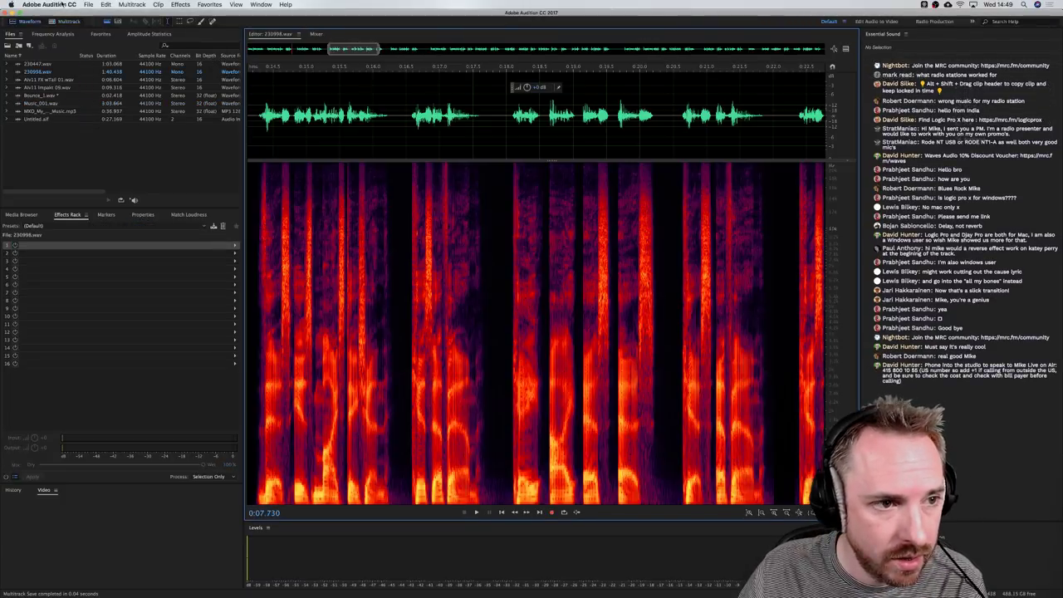
left_click(88, 4)
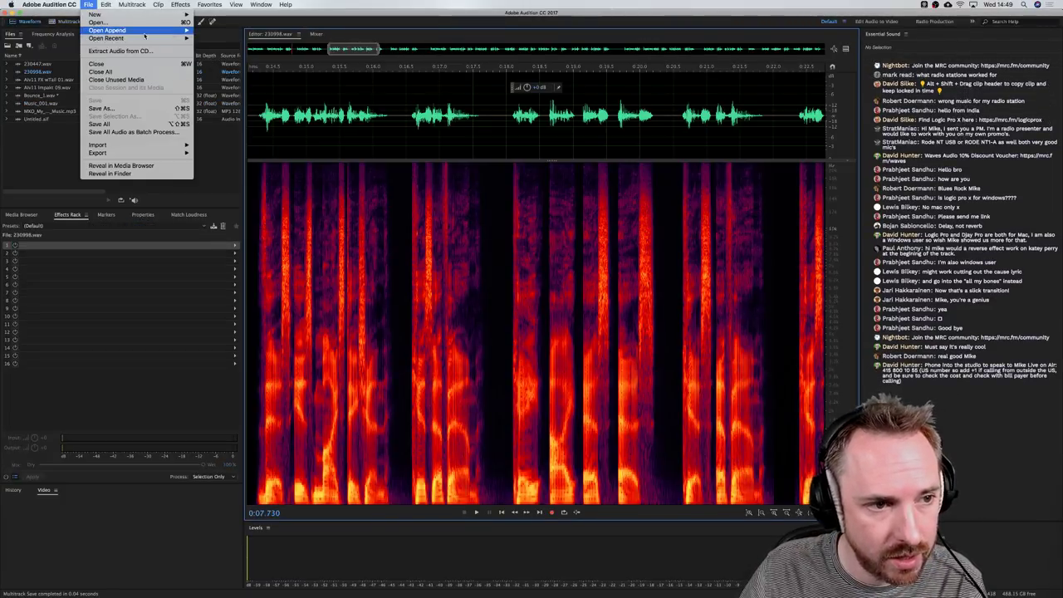
mouse_move(148, 39)
left_click(217, 36)
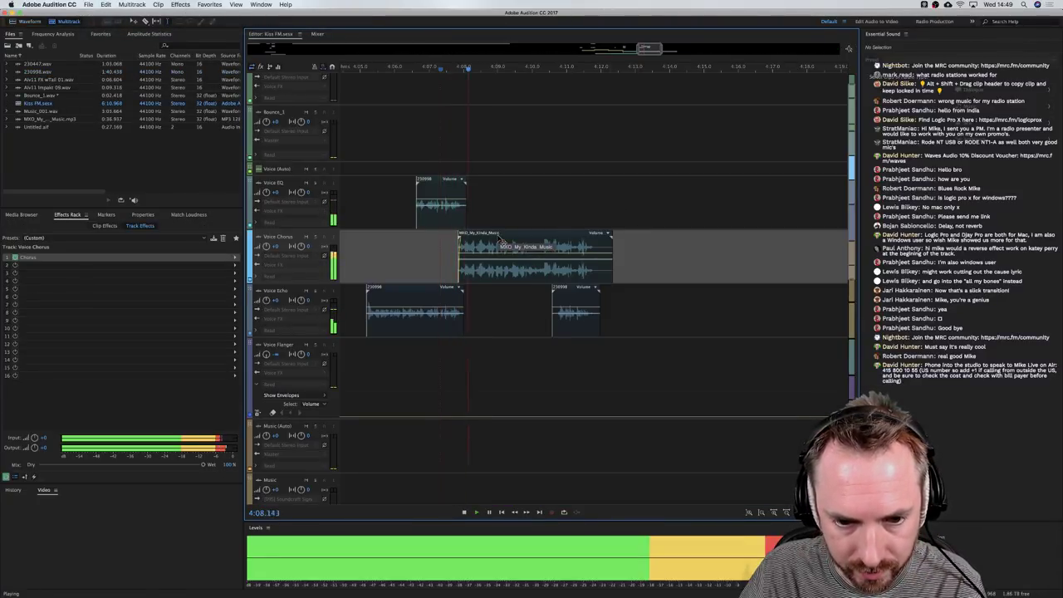
Trim the sweeper clip's start slightly, move it to the Voice EQ track at about 4:08 behind the 230998 clip, and play it
key("space")
key("space")
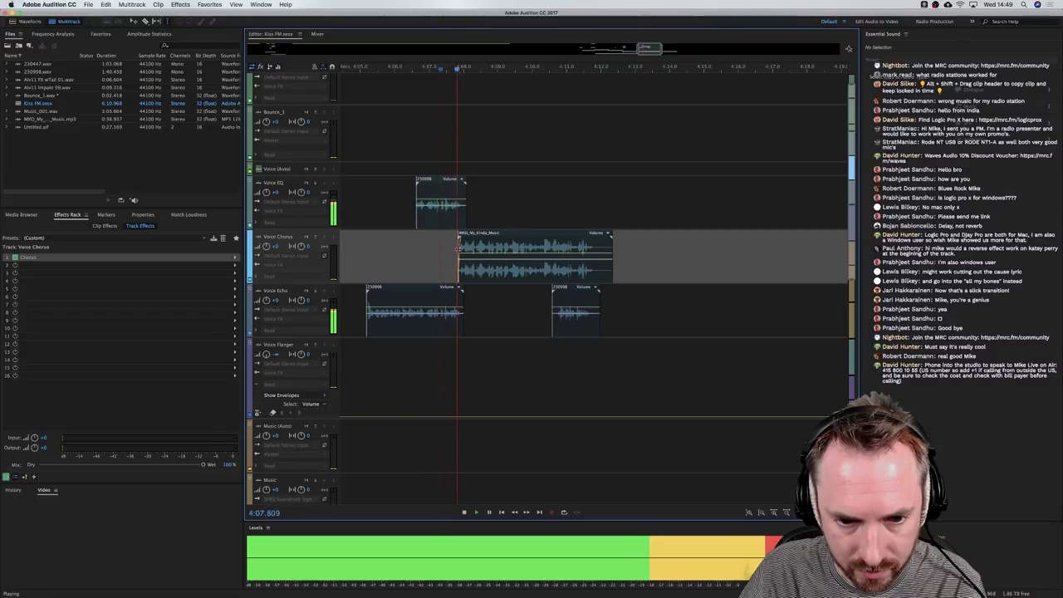
key("space")
left_click_drag(460, 248, 474, 197)
key("space")
key("space")
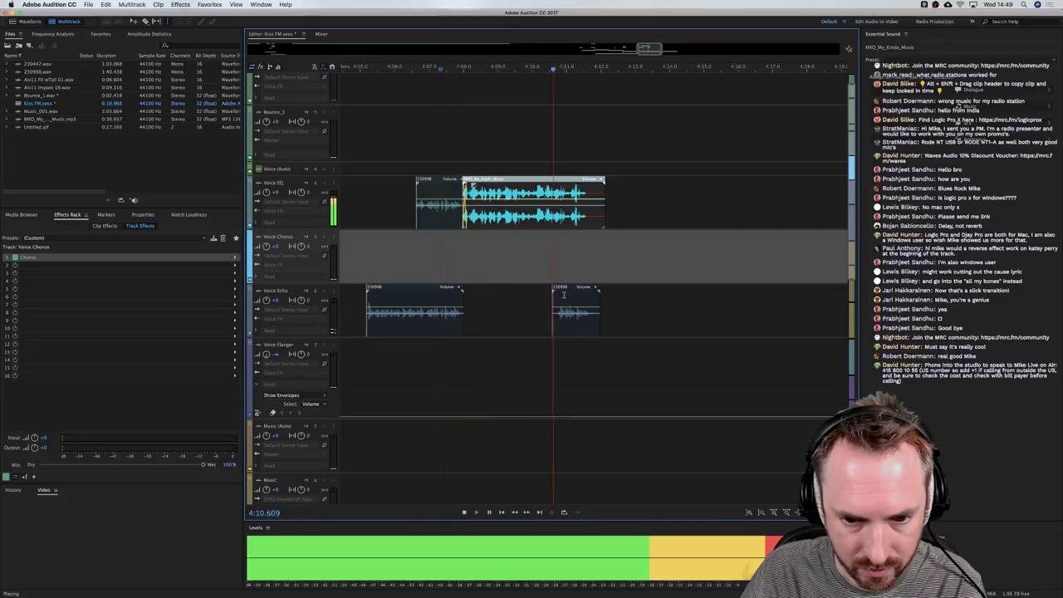
Move the second 230998 clip on the Voice Echo track to about 4:11.5 and play it against the Track 2 audio
left_click_drag(564, 295, 599, 294)
key("space")
left_click(573, 267)
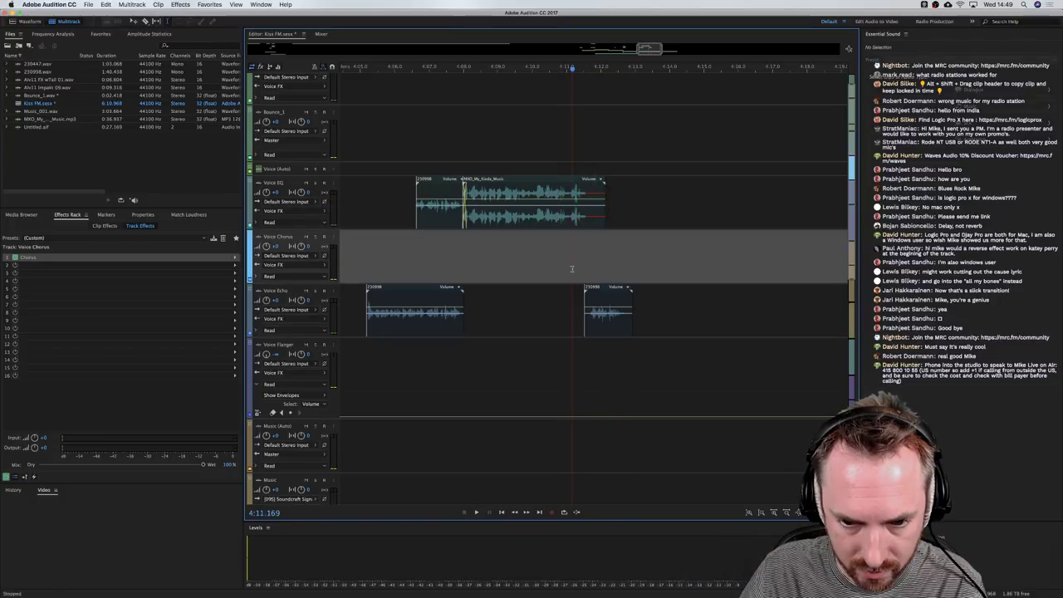
key("space")
scroll(592, 267, "down", 3)
scroll(592, 267, "up", 3)
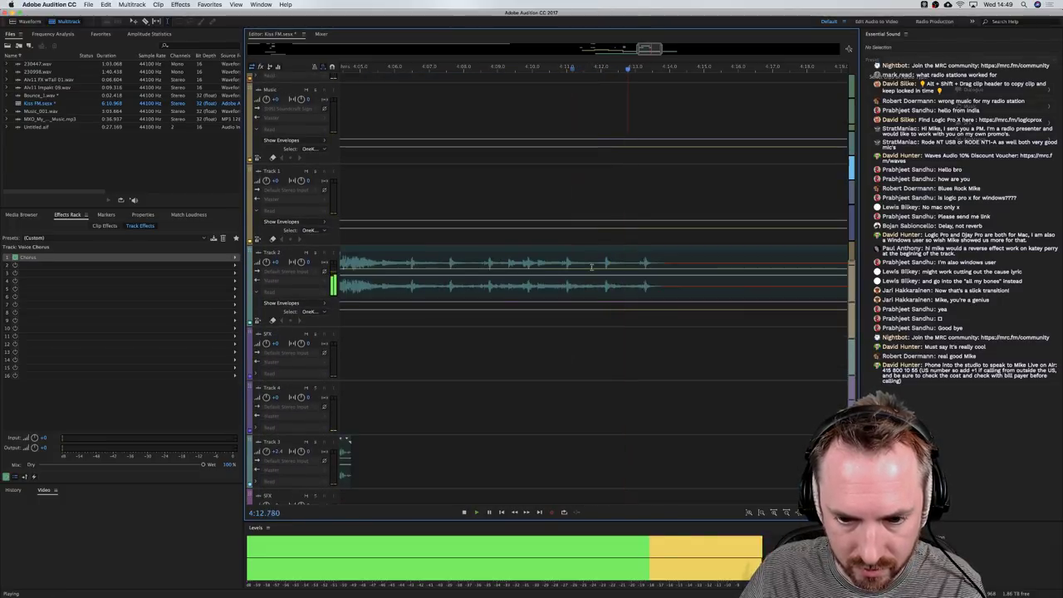
scroll(591, 267, "up", 1)
Shift the second 230998 clip on the Voice Echo track to about 4:12, playing it against the beats on Track 2
left_click(588, 318)
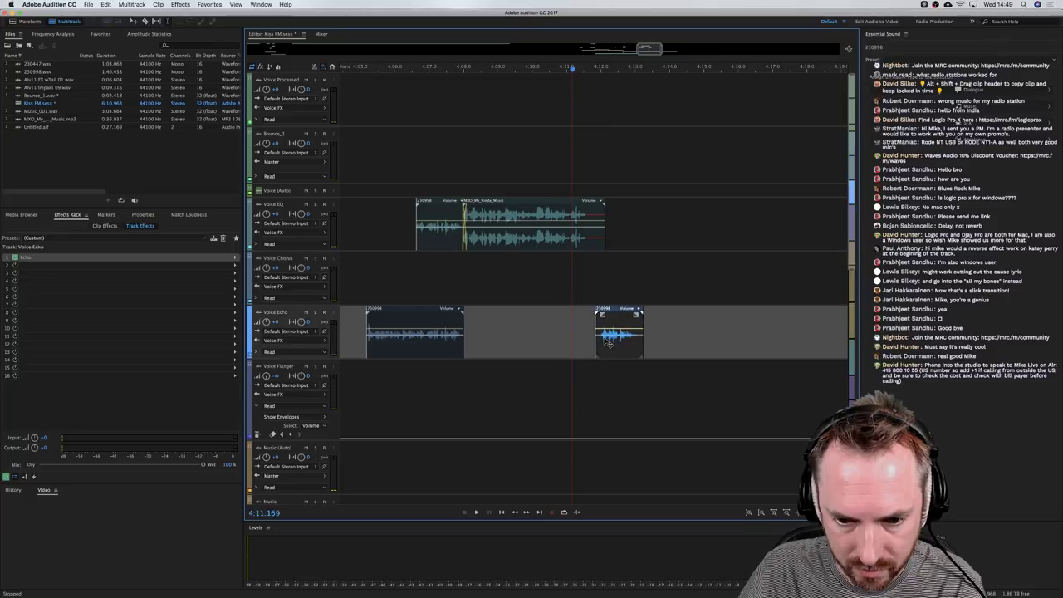
scroll(623, 312, "down", 6)
left_click(604, 307)
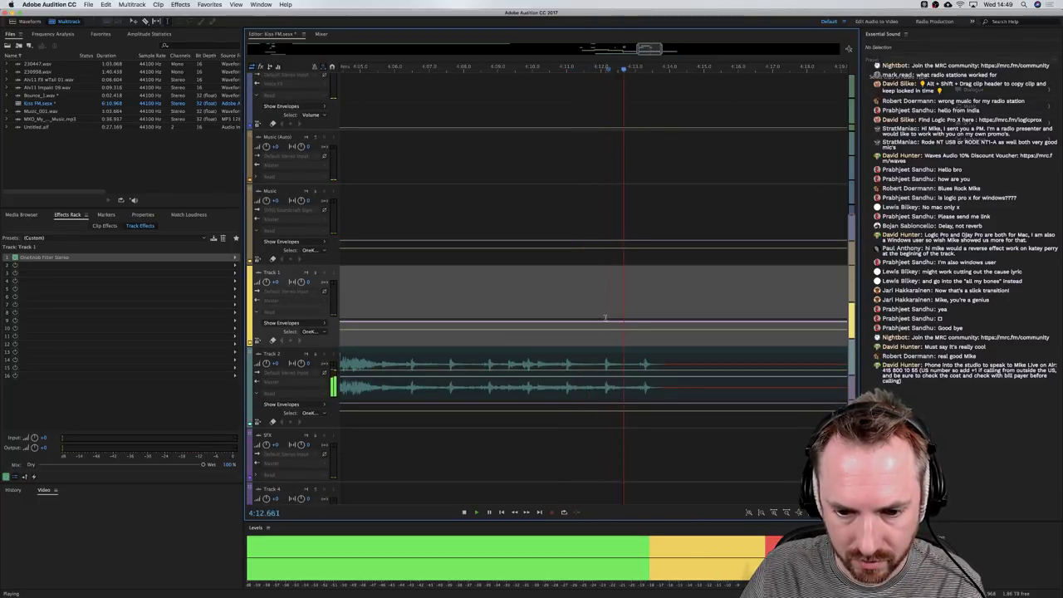
scroll(609, 249, "up", 6)
key("space")
left_click(619, 268)
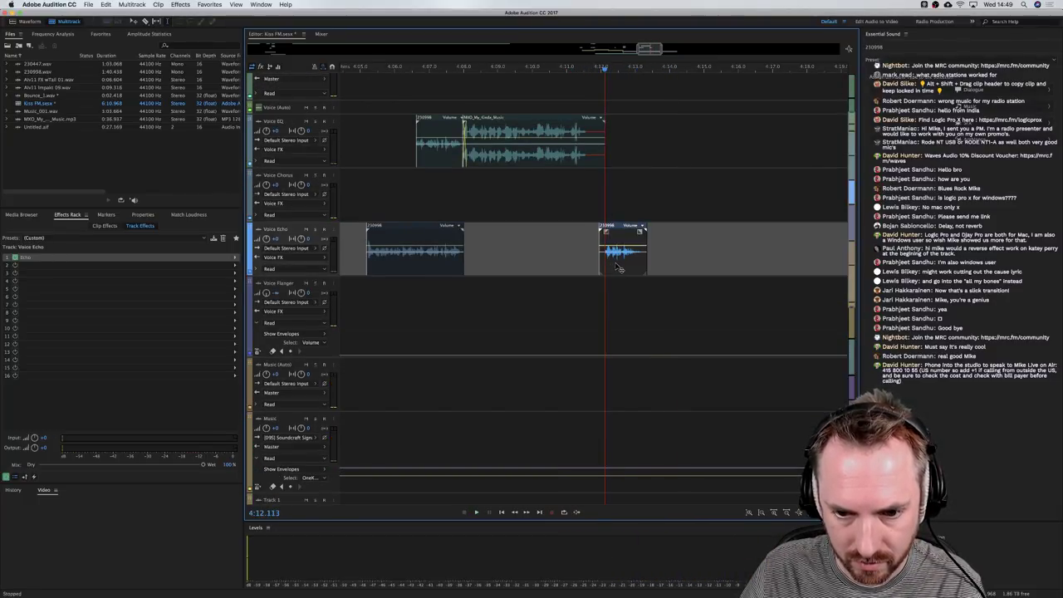
key("space")
scroll(619, 270, "down", 6)
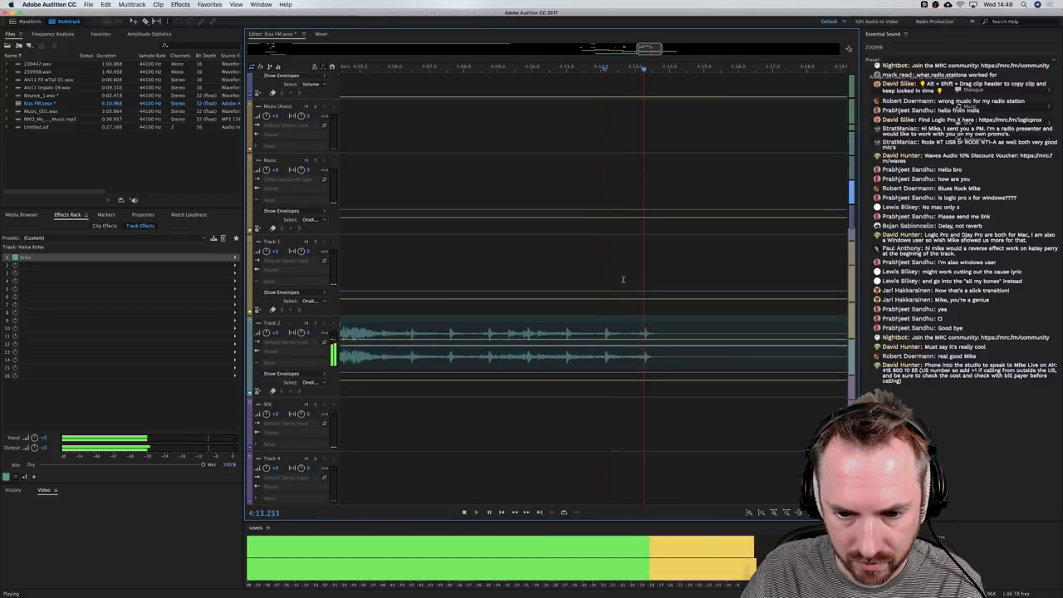
scroll(623, 279, "up", 6)
Lower the volume envelope of the sweeper clip on the Voice EQ track from about 4:11 onward and play the sequence
left_click(572, 271)
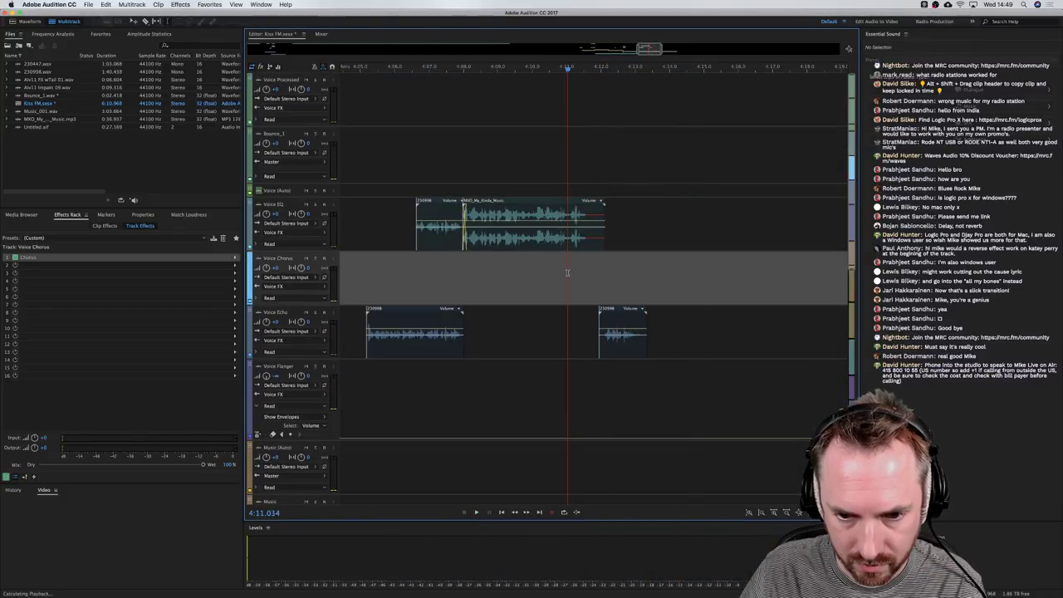
left_click(570, 228)
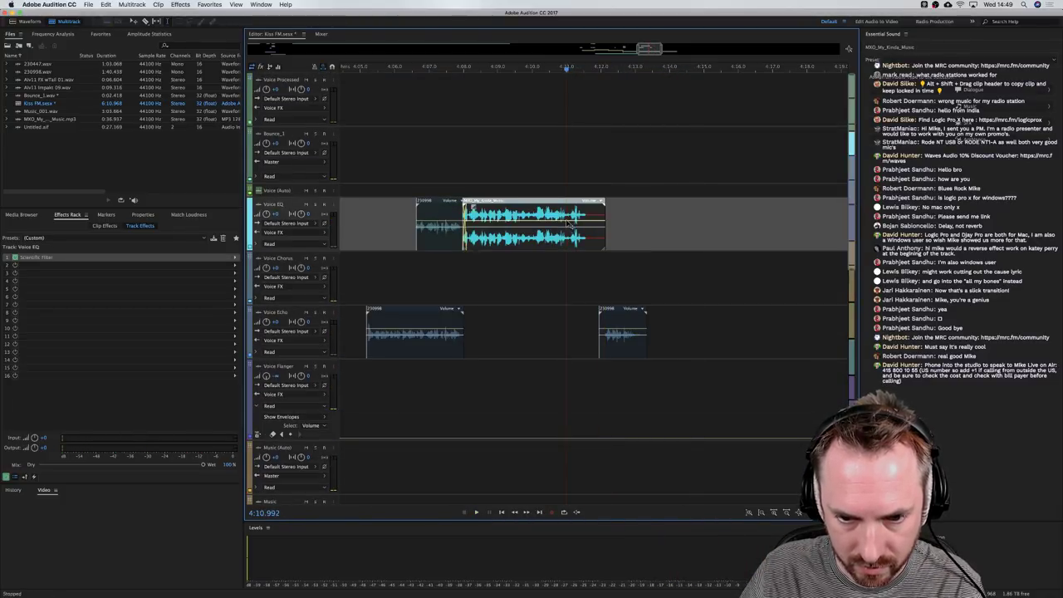
left_click(532, 188)
key("space")
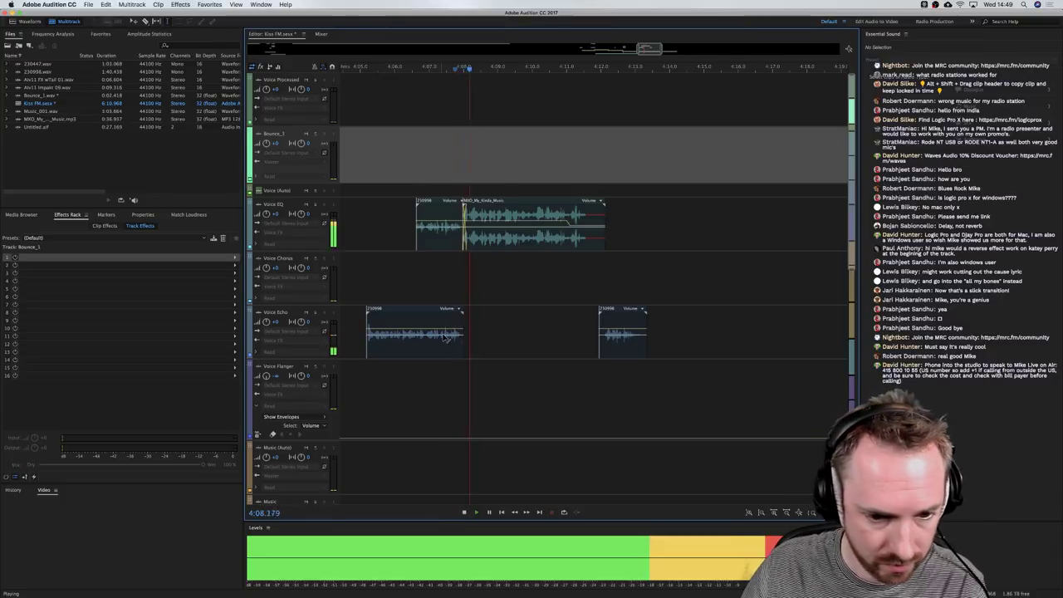
Add Alv11 Riser 03.wav from the Alv11 folder to the SFX track, starting at about 4:09.1
scroll(441, 266, "down", 5)
left_click(39, 216)
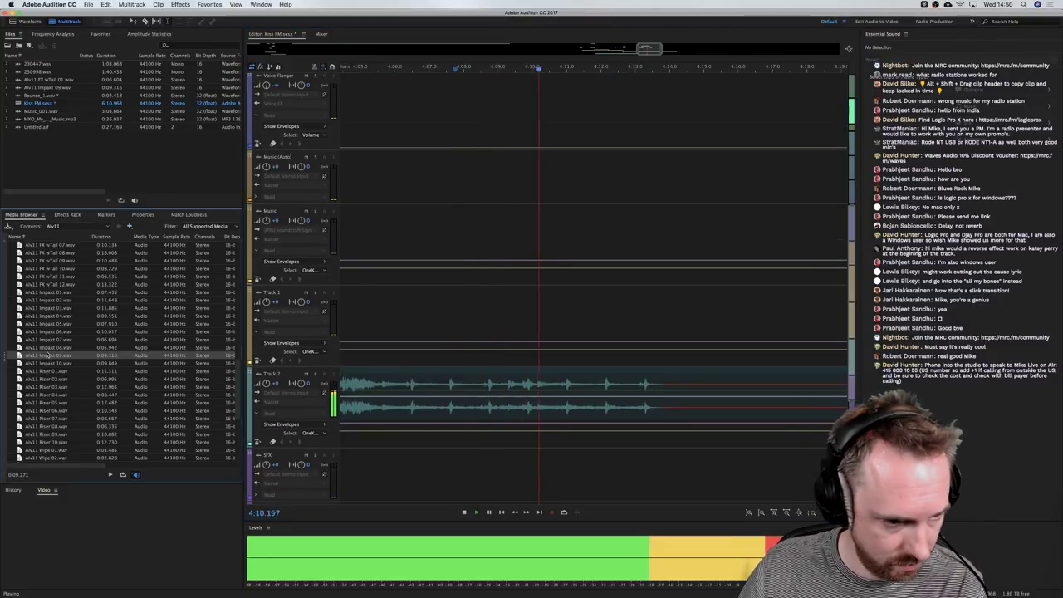
left_click_drag(48, 387, 456, 475)
left_click_drag(648, 495, 701, 492)
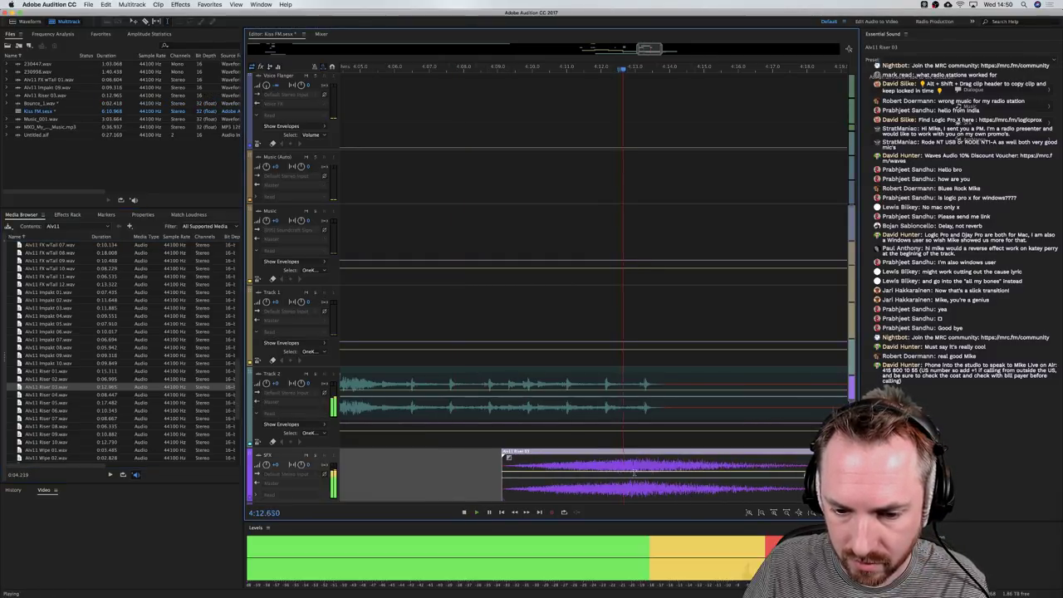
Shift the Alv11 Riser 03 clip to start at about 4:09.6, lower its clip volume and play it from about 4:11.7
key("space")
left_click_drag(636, 462, 656, 482)
left_click(592, 460)
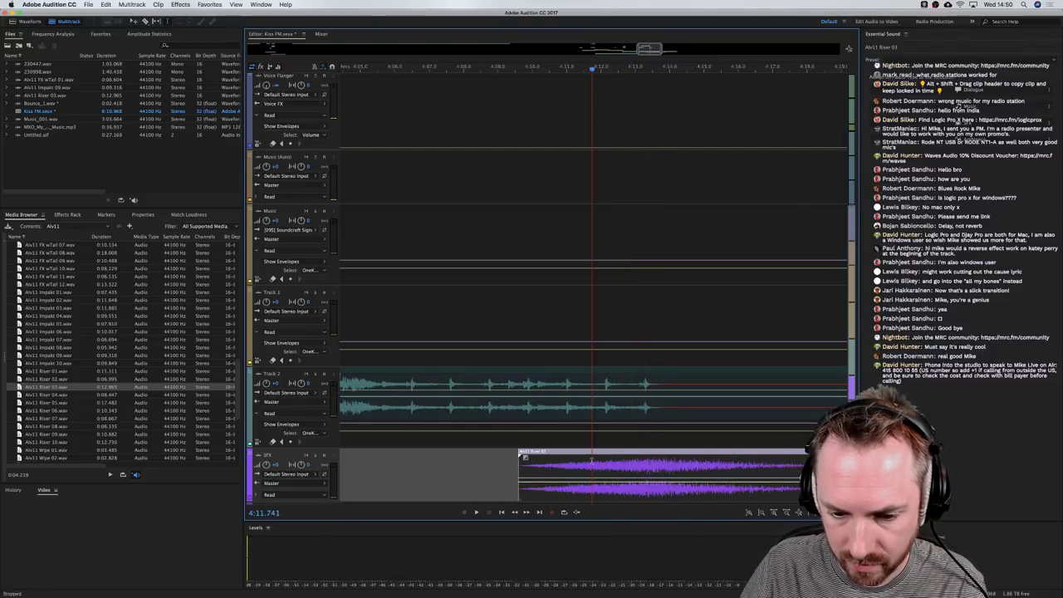
key("space")
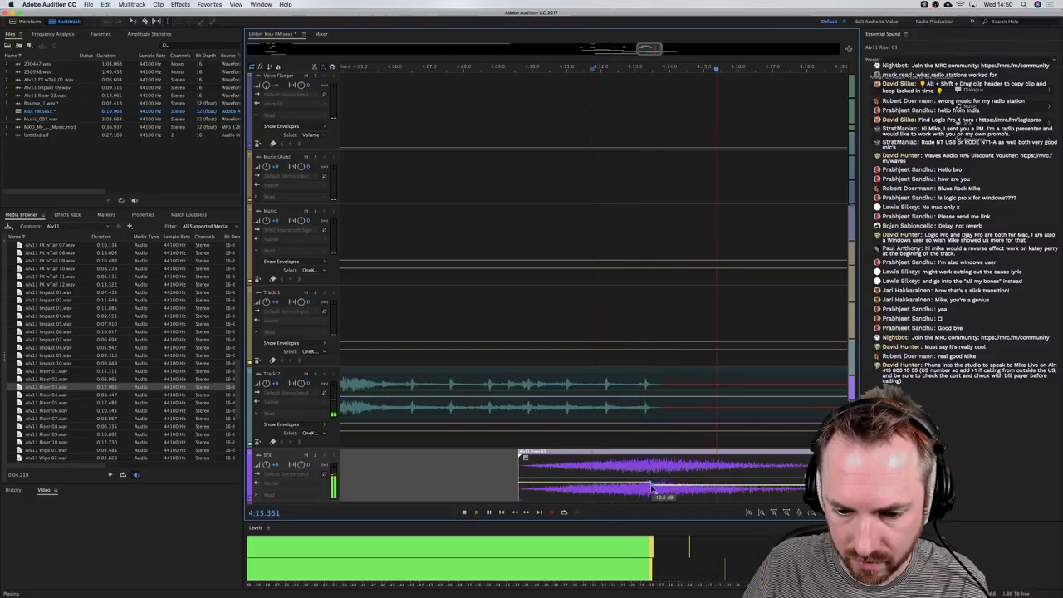
Drop the riser clip's volume envelope after about 4:13.4, where the Track 2 audio ends, and replay that spot
key("space")
key("space")
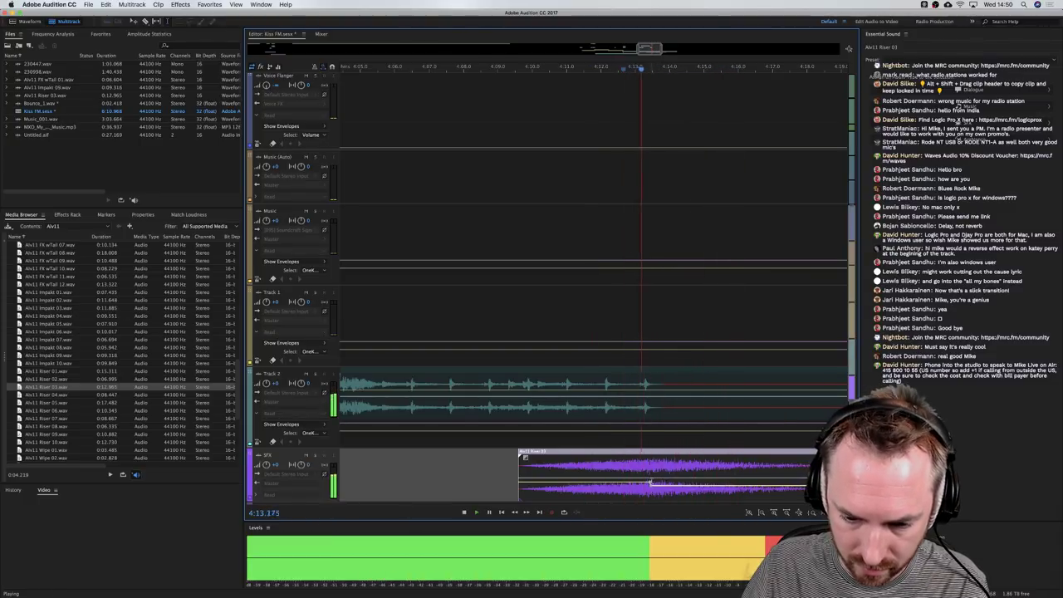
key("space")
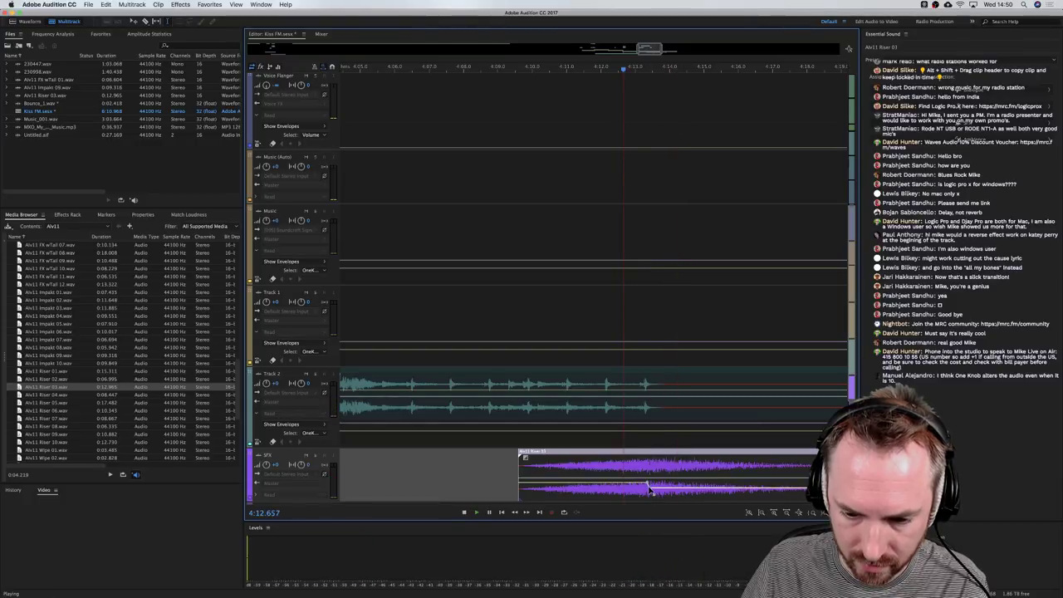
key("space")
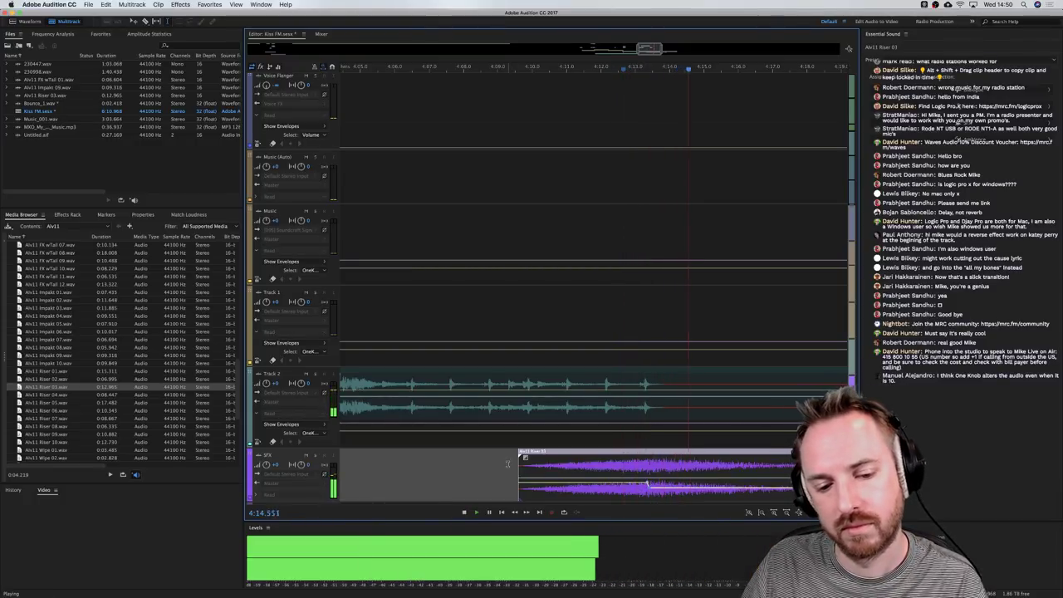
Delete everything in the Alv11 Riser 03 clip after about 4:13.5, including the leftover tail piece
key("space")
left_click_drag(653, 465, 694, 467)
left_click(667, 466)
key("Delete")
left_click(674, 467)
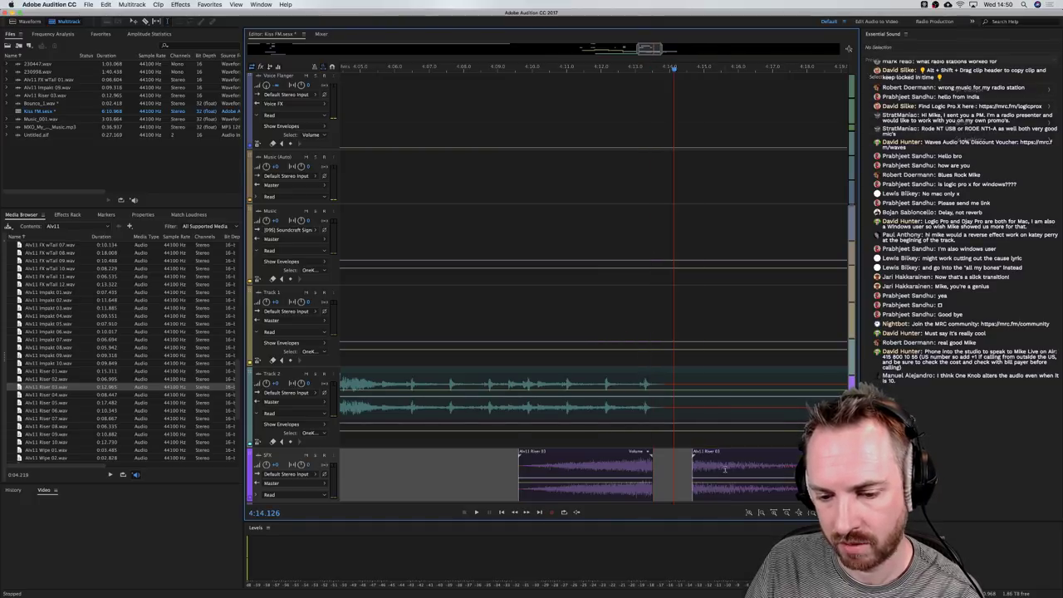
left_click(725, 467)
key("Delete")
Try Alv11 Impakt 06.wav on the SFX track at about 4:13, overlapping the riser's end, and undo its placement
left_click(40, 332)
left_click_drag(39, 331, 668, 494)
left_click(599, 469)
left_click(681, 466)
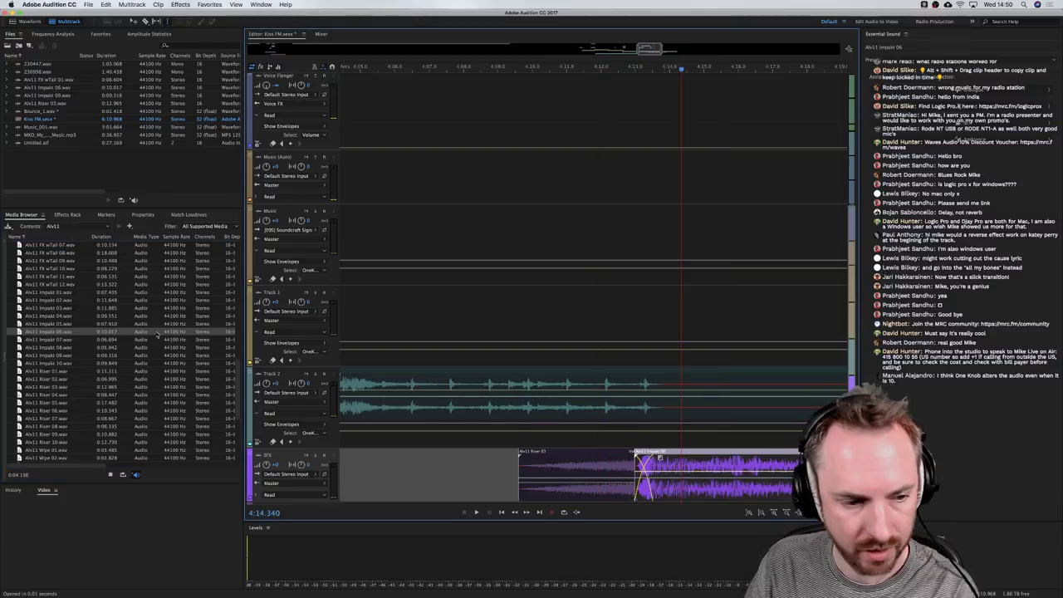
key("super+z")
Place Alv11 Impakt 01.wav on the SFX track at about 4:13 so it crossfades with the riser's end
left_click(58, 306)
left_click(54, 293)
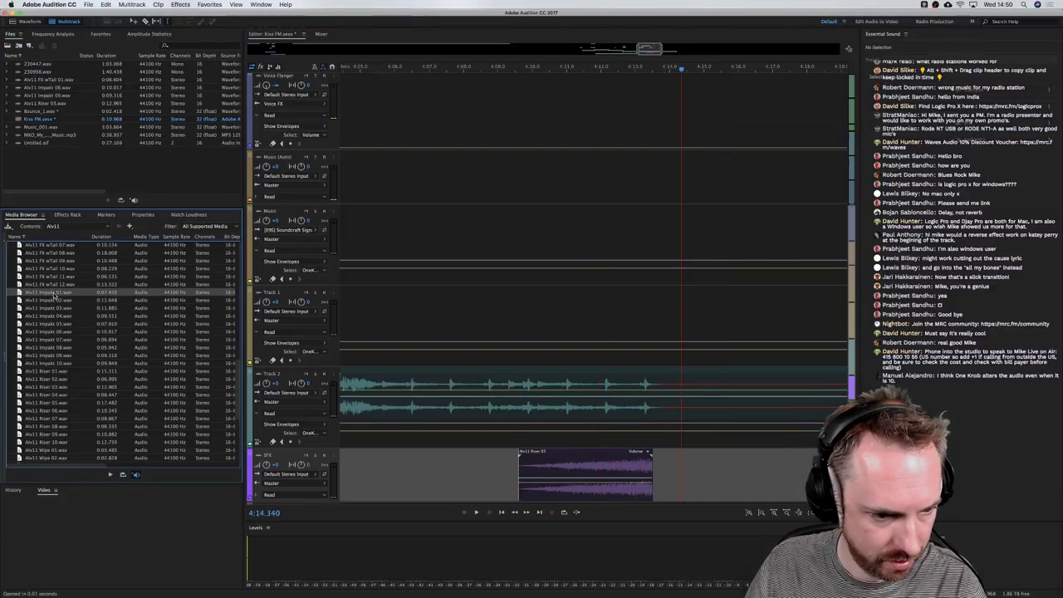
left_click_drag(54, 293, 699, 482)
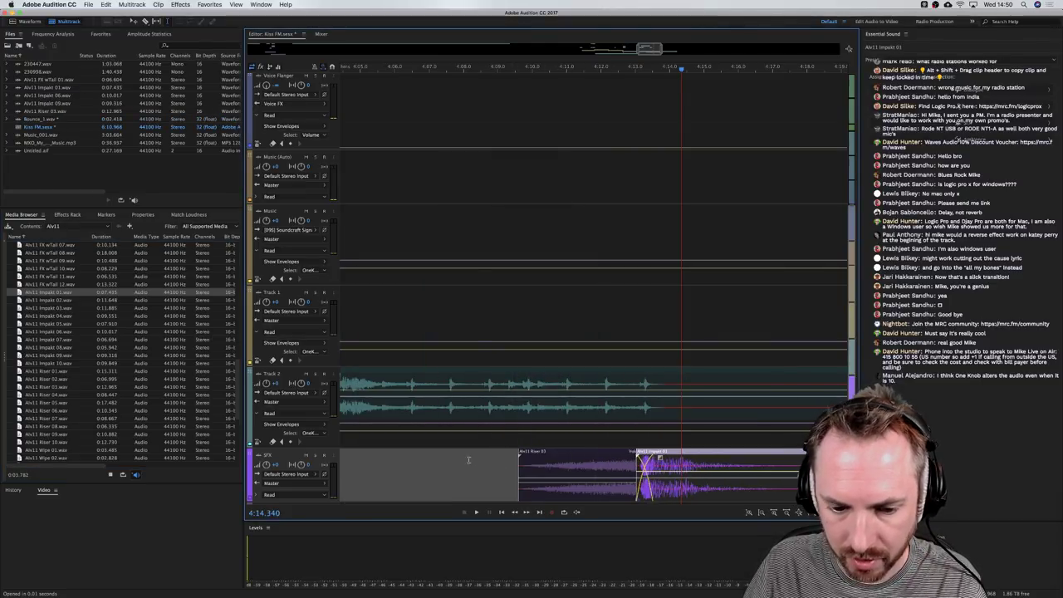
Play back the ending to hear the riser and impact transition around 4:13
left_click(469, 461)
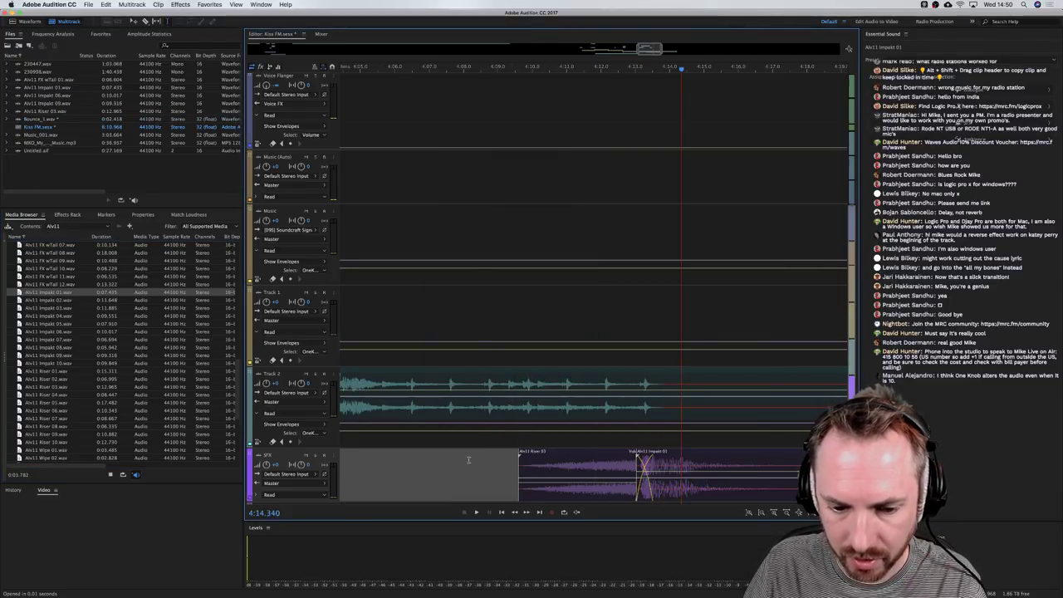
key("space")
scroll(551, 65, "down", 3)
scroll(557, 159, "up", 1)
scroll(556, 160, "up", 5)
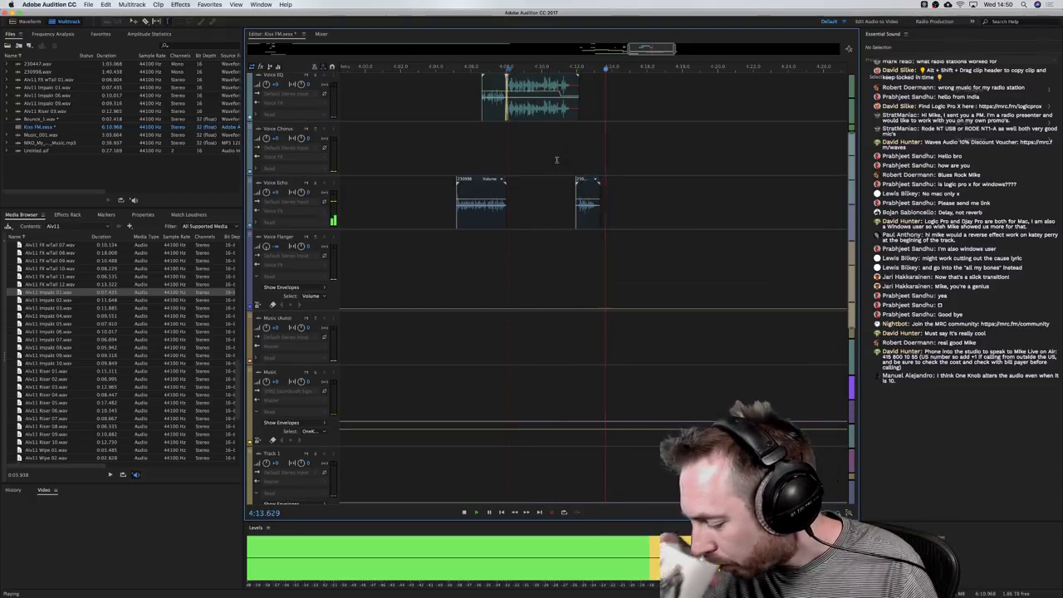
key("space")
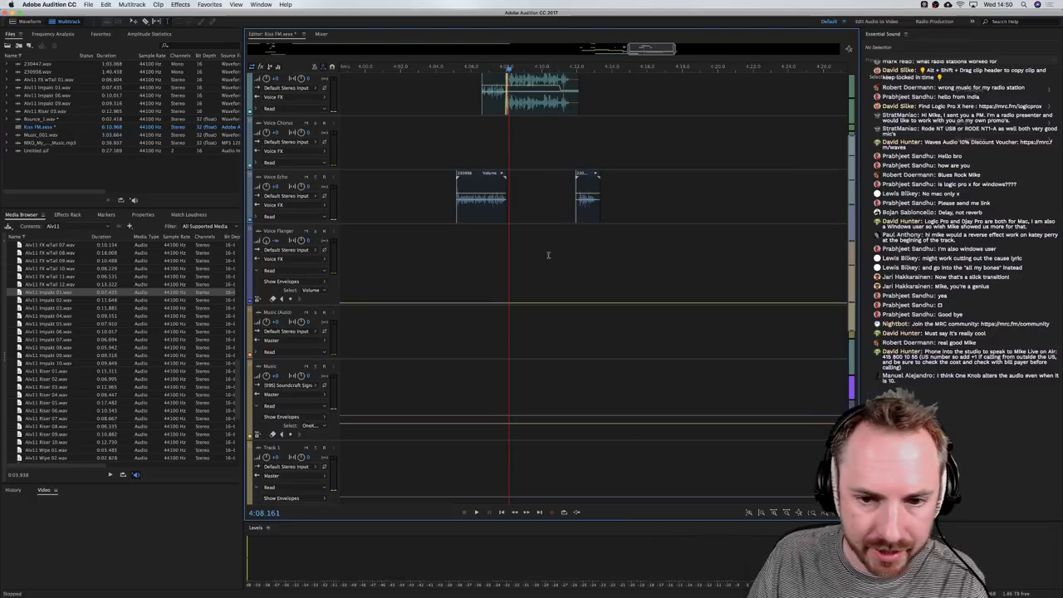
Place Alv11 FX 31.wav on Track 4 beneath the riser and nudge its start to about 4:11.2
scroll(549, 249, "down", 5)
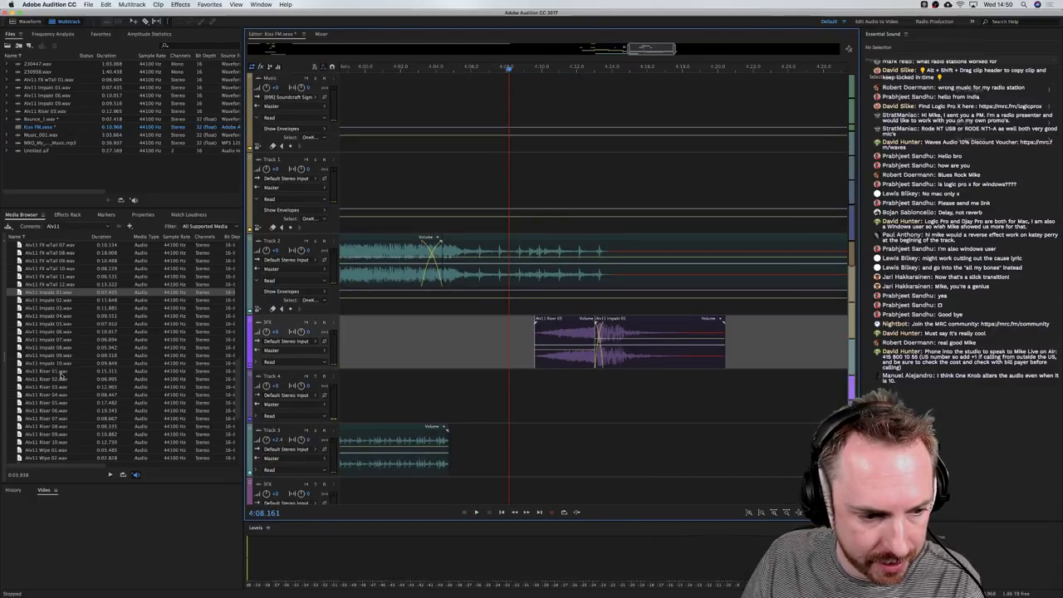
scroll(61, 378, "up", 7)
left_click_drag(440, 240, 573, 395)
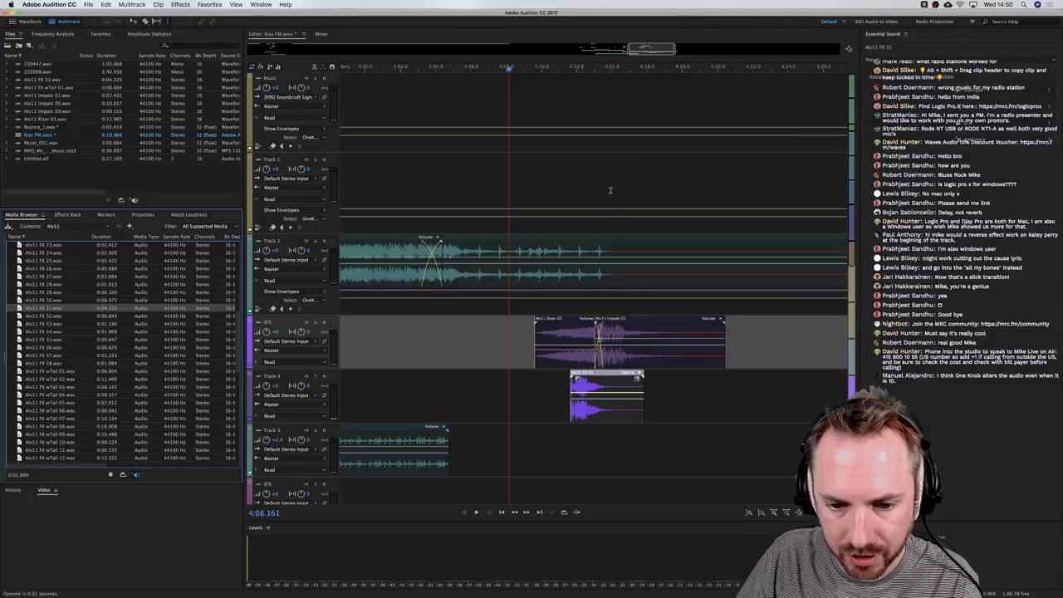
scroll(600, 185, "up", 6)
left_click(577, 148)
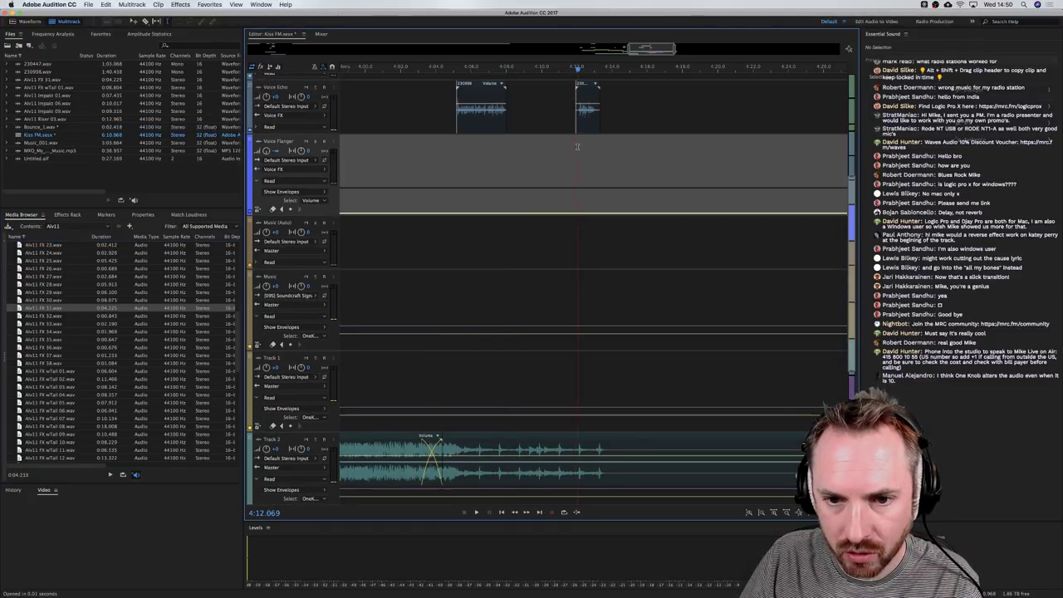
scroll(586, 249, "down", 5)
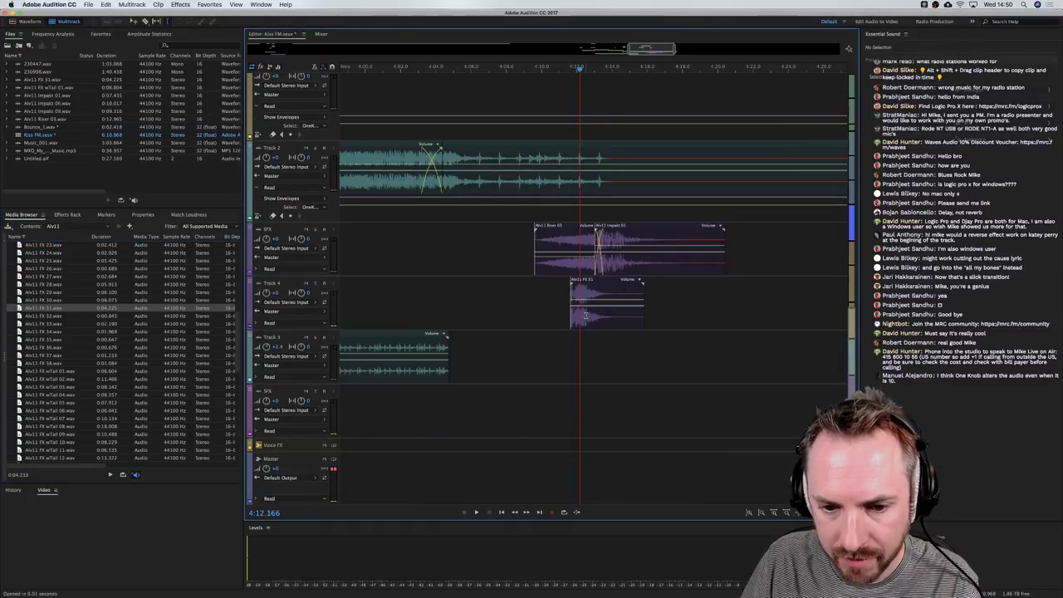
left_click_drag(585, 315, 578, 316)
left_click(559, 190)
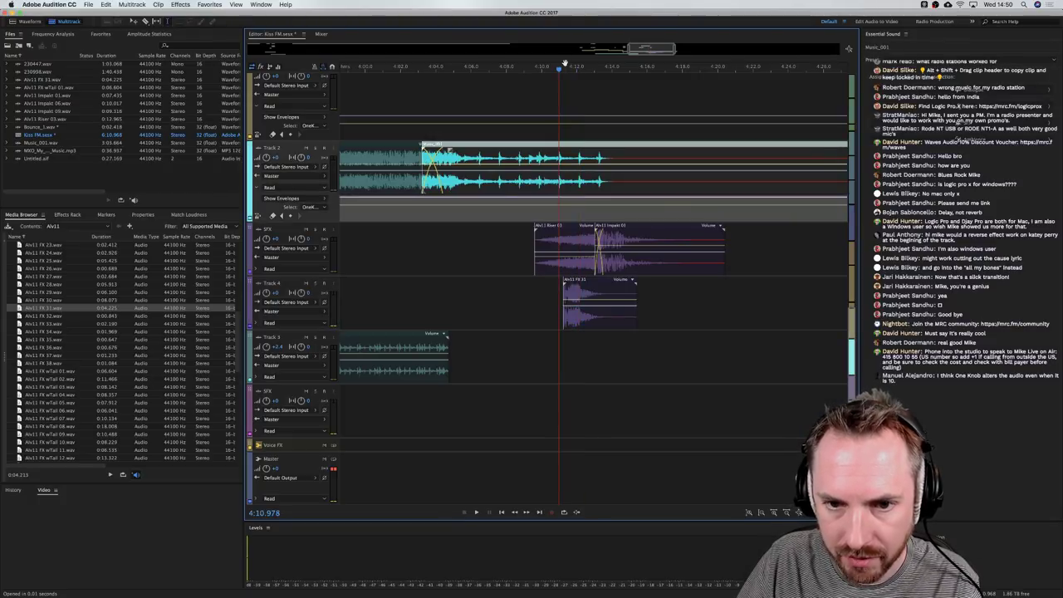
Align the start of the Alv11 FX 31 clip with the Track 2 beat at about 4:11.0, replaying that spot
scroll(566, 67, "up", 6)
key("space")
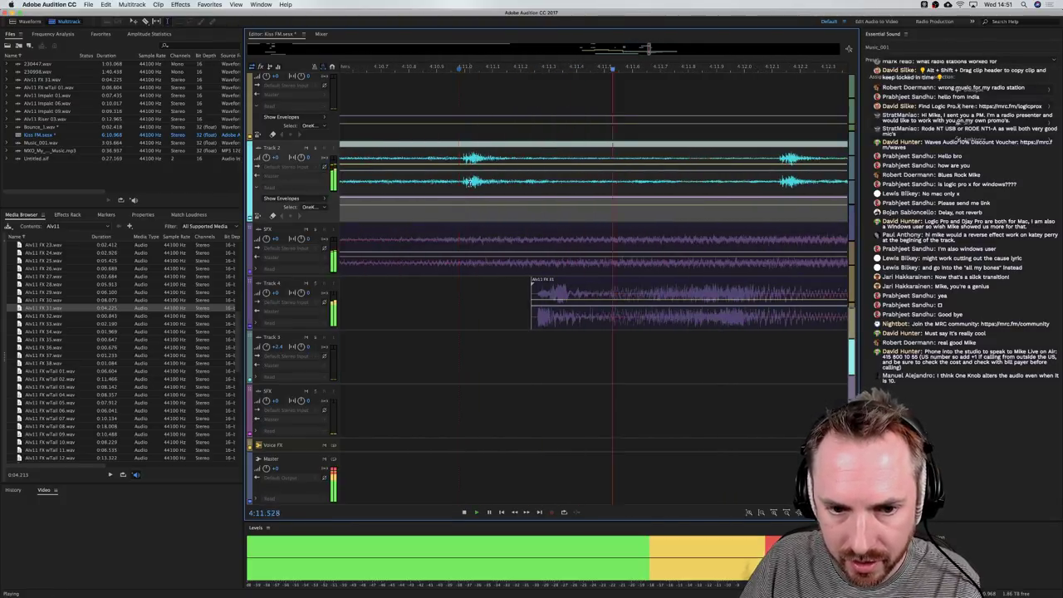
key("space")
left_click_drag(536, 281, 466, 283)
left_click(427, 304)
key("space")
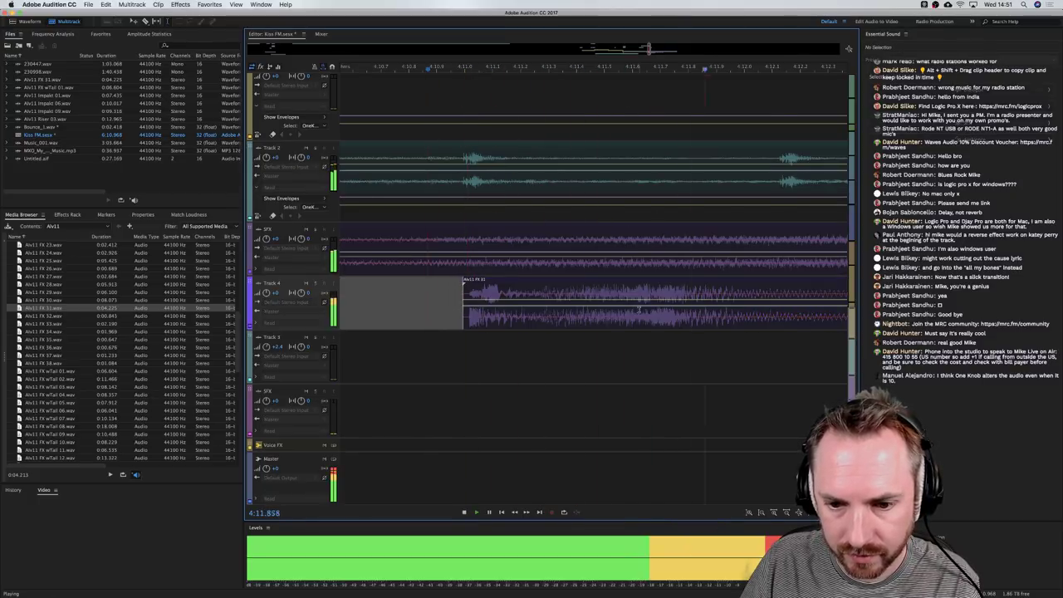
key("space")
key("space")
key("space")
Move the Alv11 FX 31 clip from Track 4 to the lower SFX track at about 4:11.0 and replay it
left_click(600, 313)
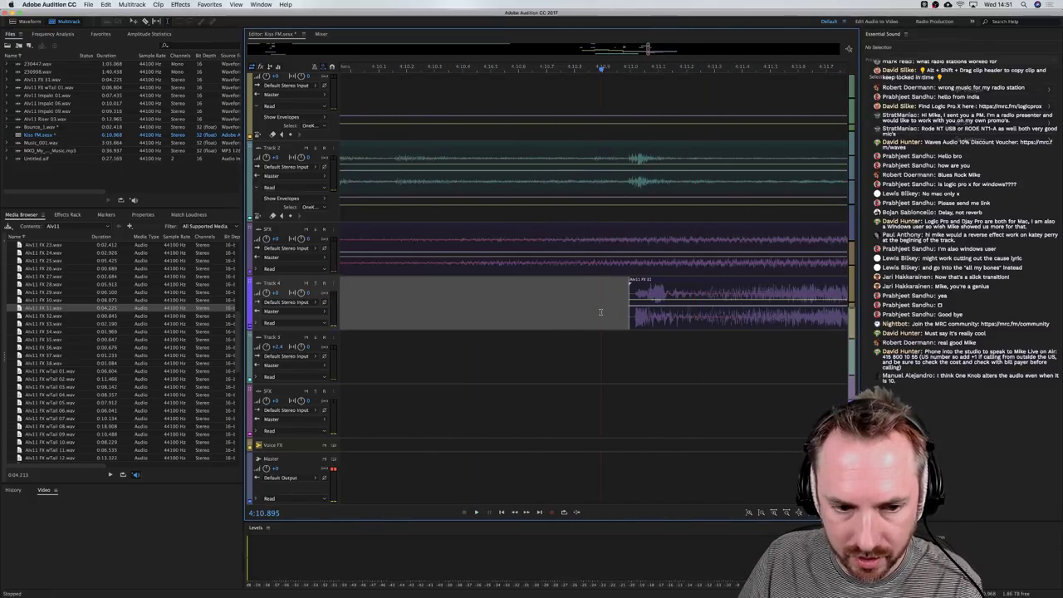
left_click_drag(627, 314, 629, 422)
key("space")
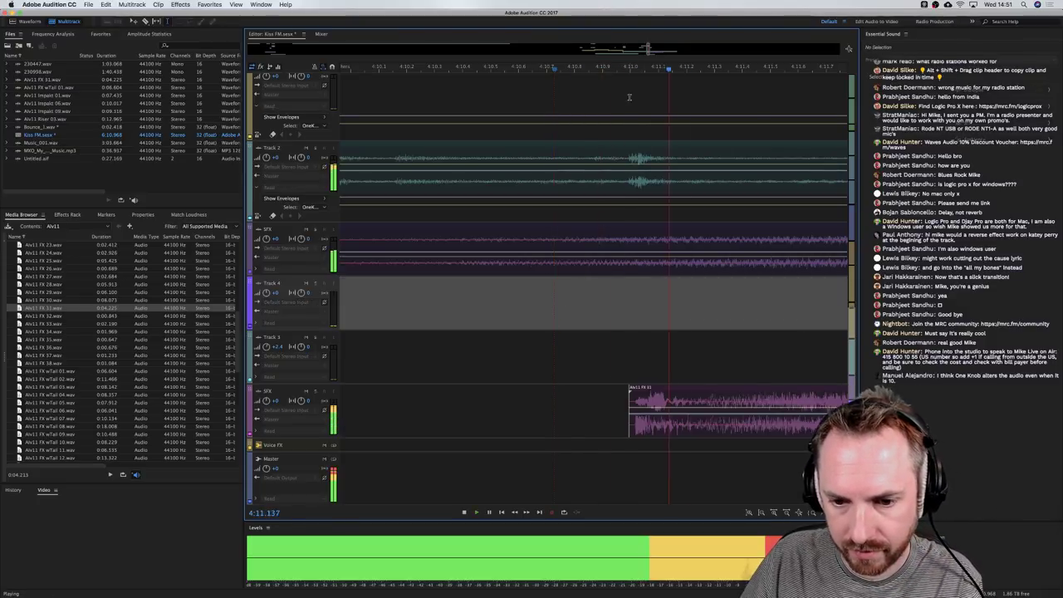
key("space")
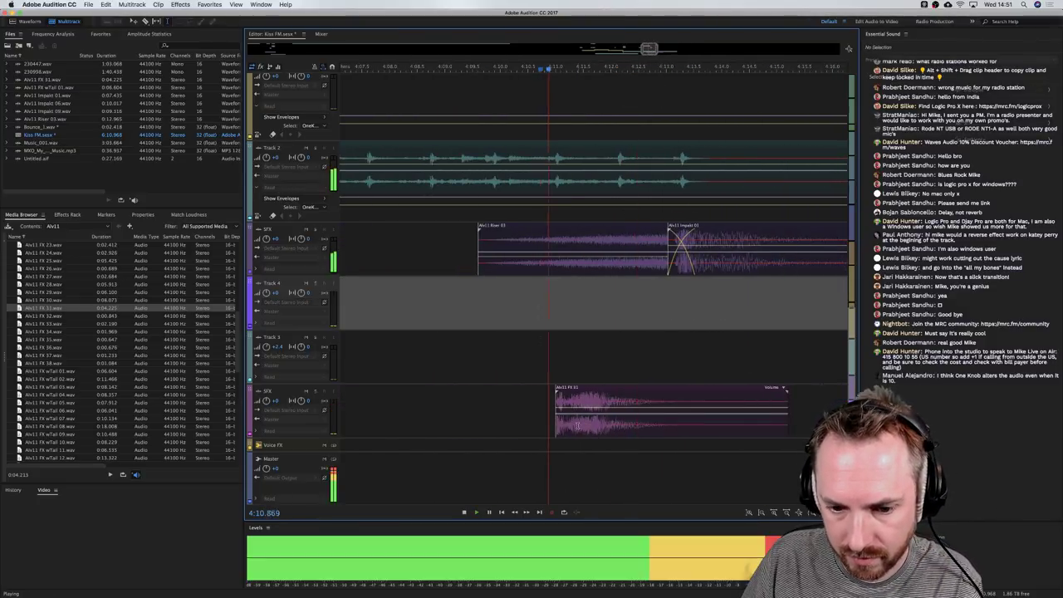
Shift the Alv11 FX 31 clip later in small moves to about 4:11.4, replaying the transition after each one
left_click_drag(575, 402, 583, 402)
key("space")
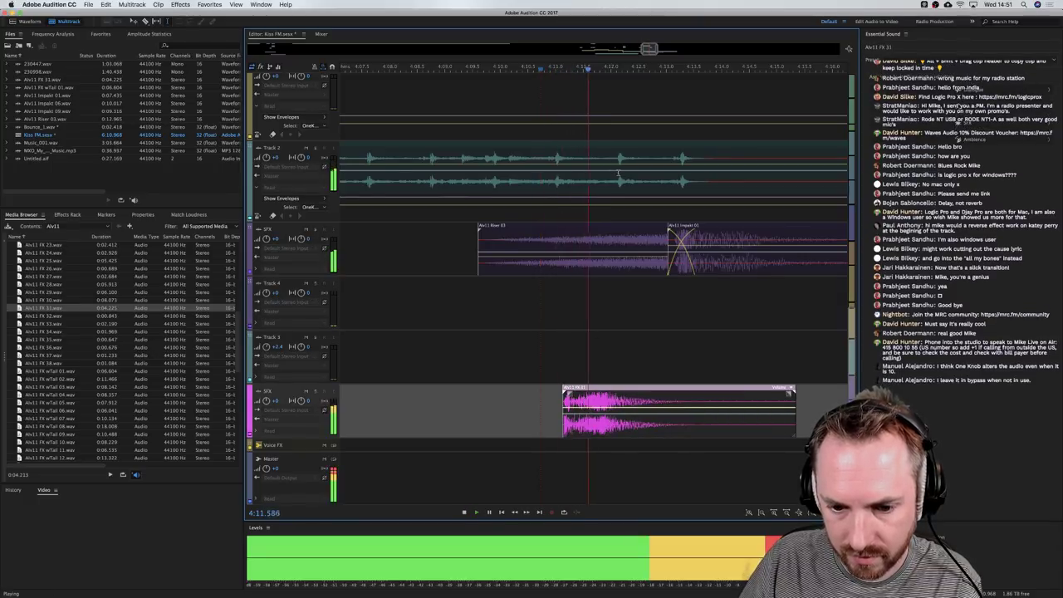
key("space")
left_click(619, 182)
key("space")
key("space")
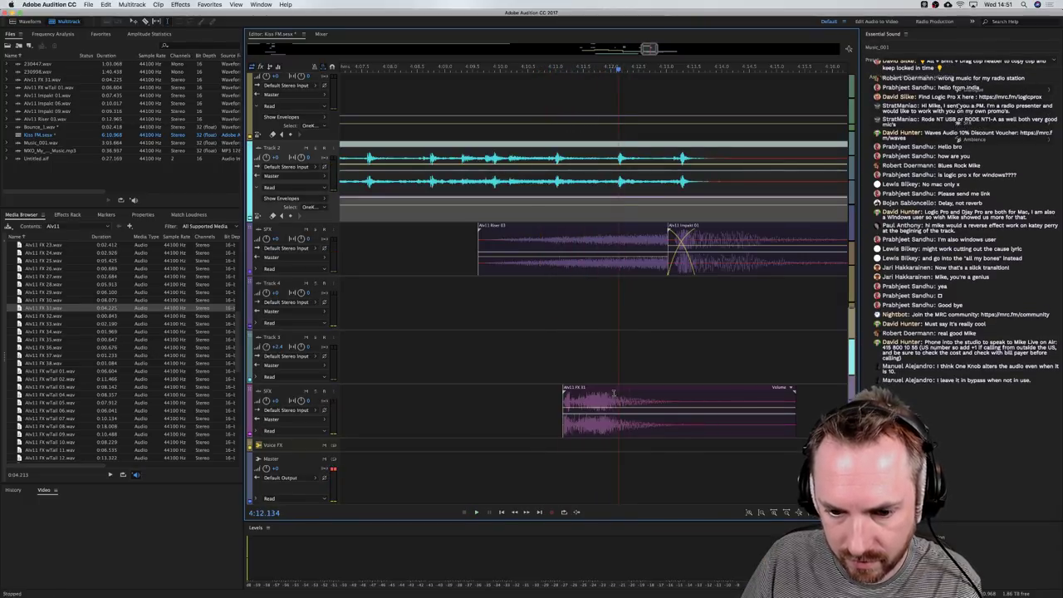
left_click_drag(615, 399, 630, 398)
left_click(542, 353)
key("space")
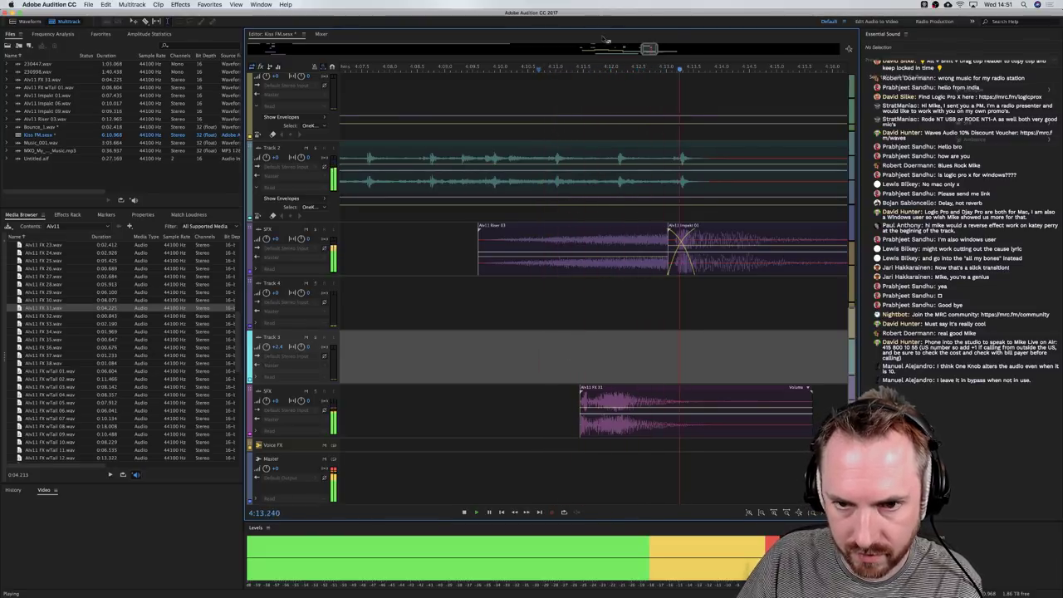
key("space")
Lower the volume envelope at the start of the Alv11 Impakt 01 clip, up to about 4:13.5, and replay it
left_click(702, 233)
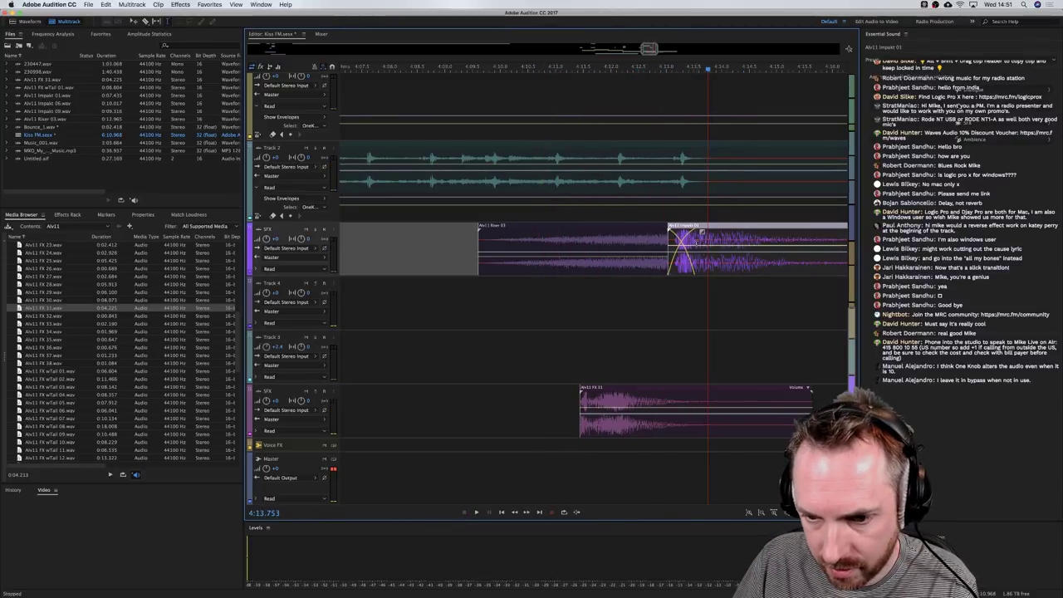
left_click(651, 282)
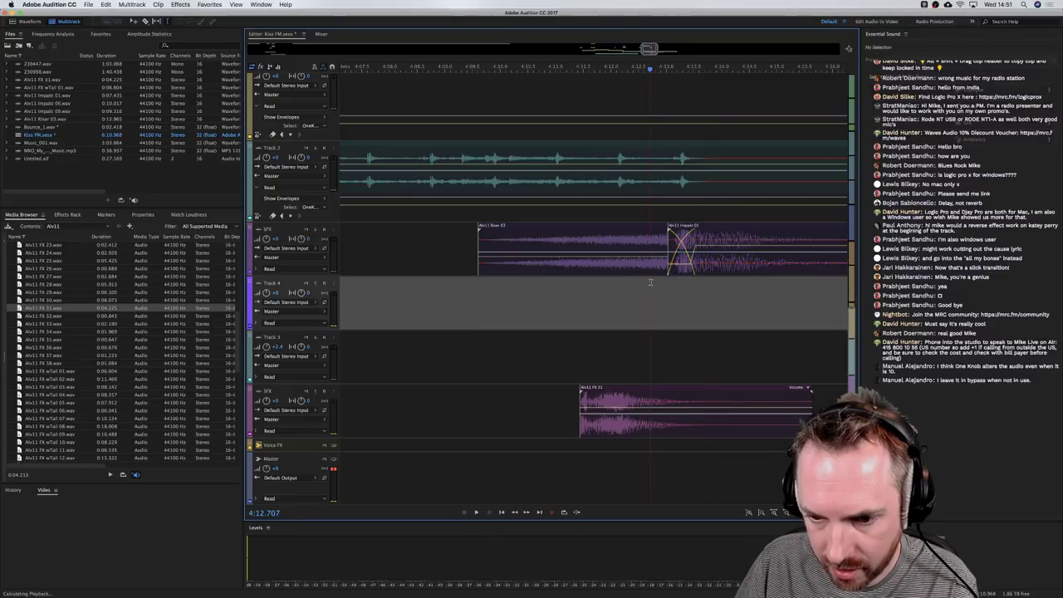
key("space")
left_click(698, 266)
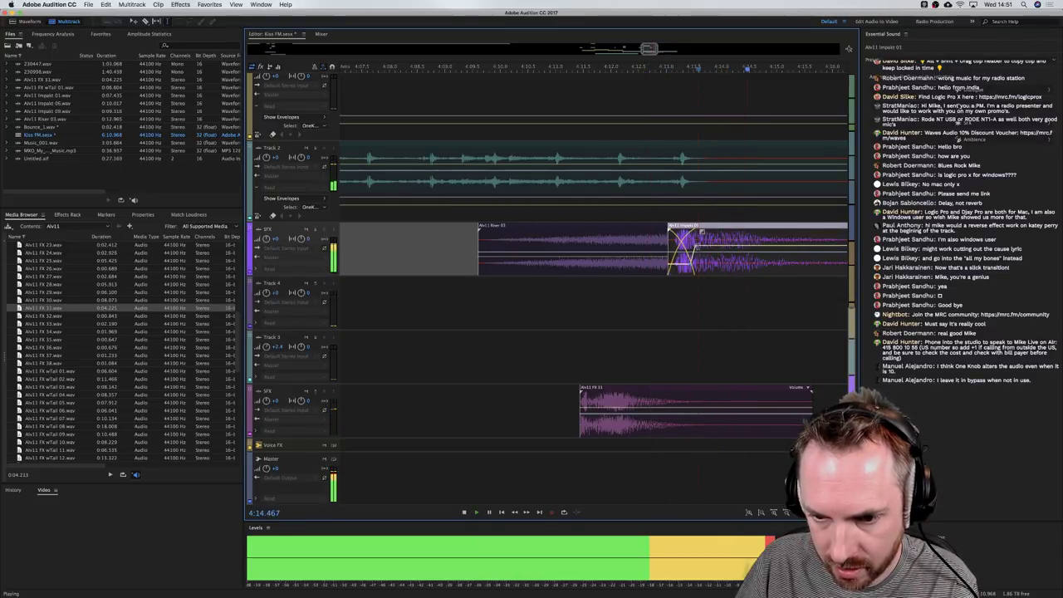
key("space")
Move the Alv11 Impakt 01 clip earlier to start at about 4:12.8 and replay its crossfade with the riser
left_click_drag(747, 262, 736, 262)
key("space")
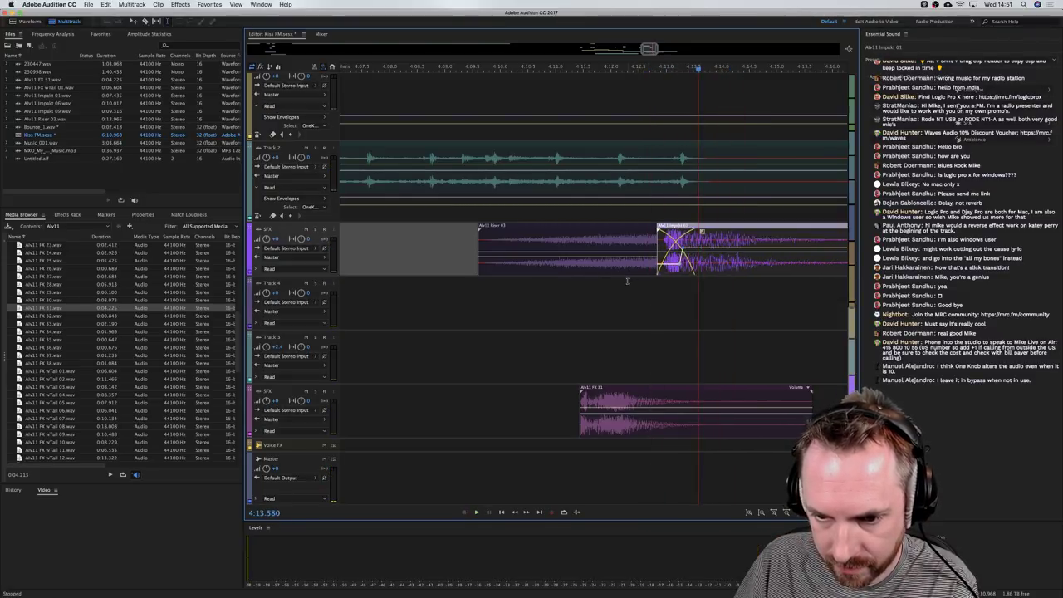
left_click(630, 280)
key("space")
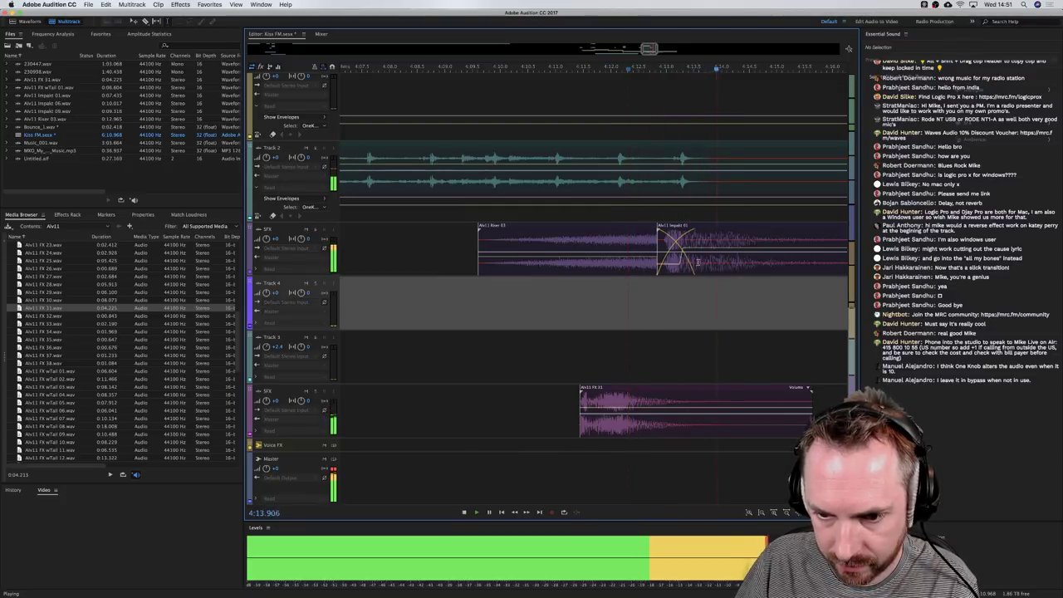
key("space")
left_click(692, 254)
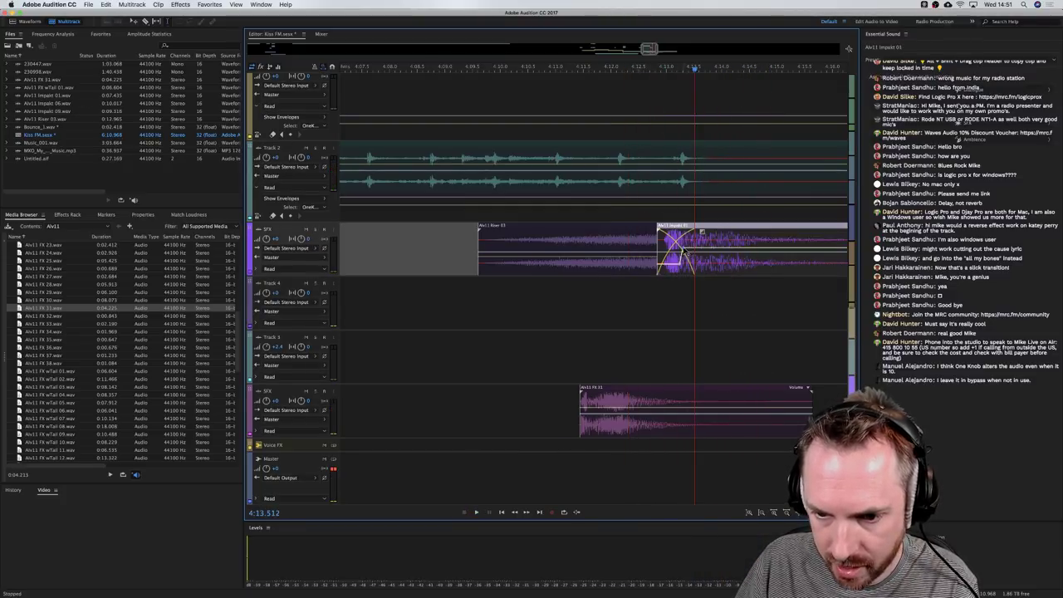
left_click(458, 263)
key("space")
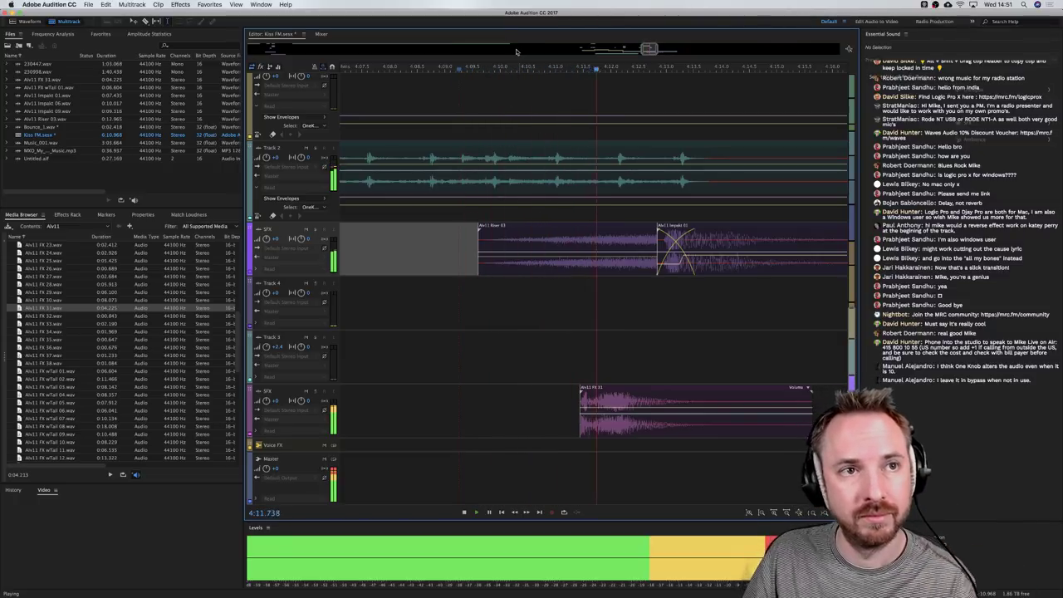
Place Alv11 FX wTail 05.wav on the SFX track at about 3:29.7, beneath the first Track 1 clip
scroll(639, 69, "down", 5)
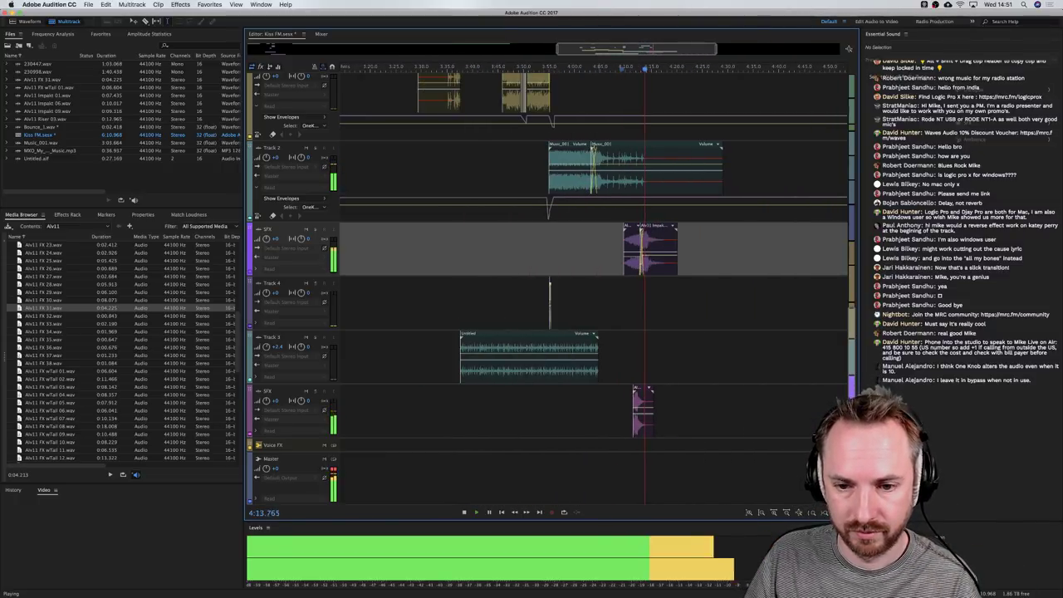
scroll(491, 246, "up", 3)
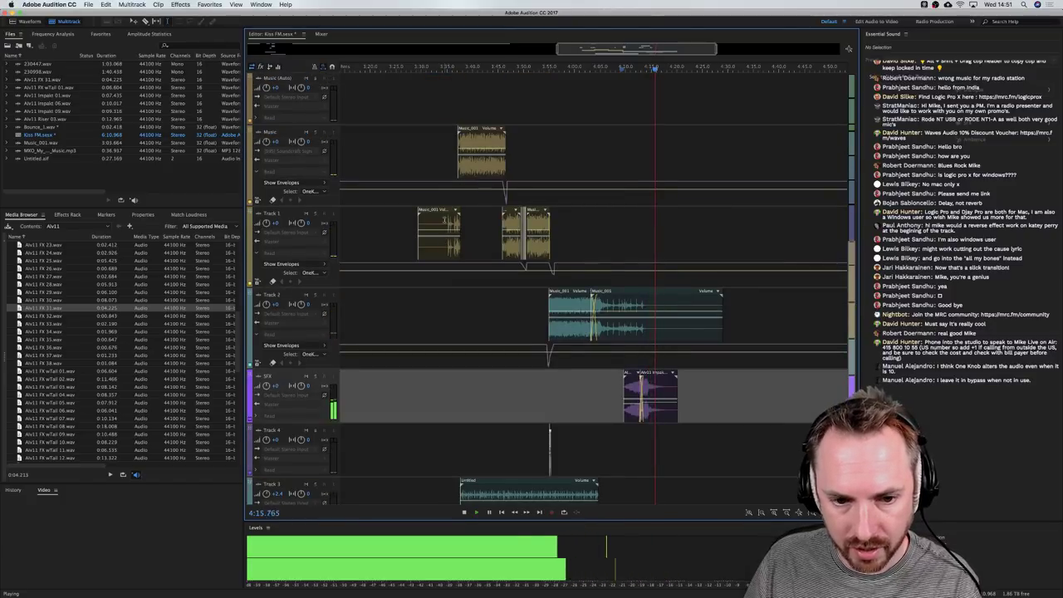
left_click(425, 217)
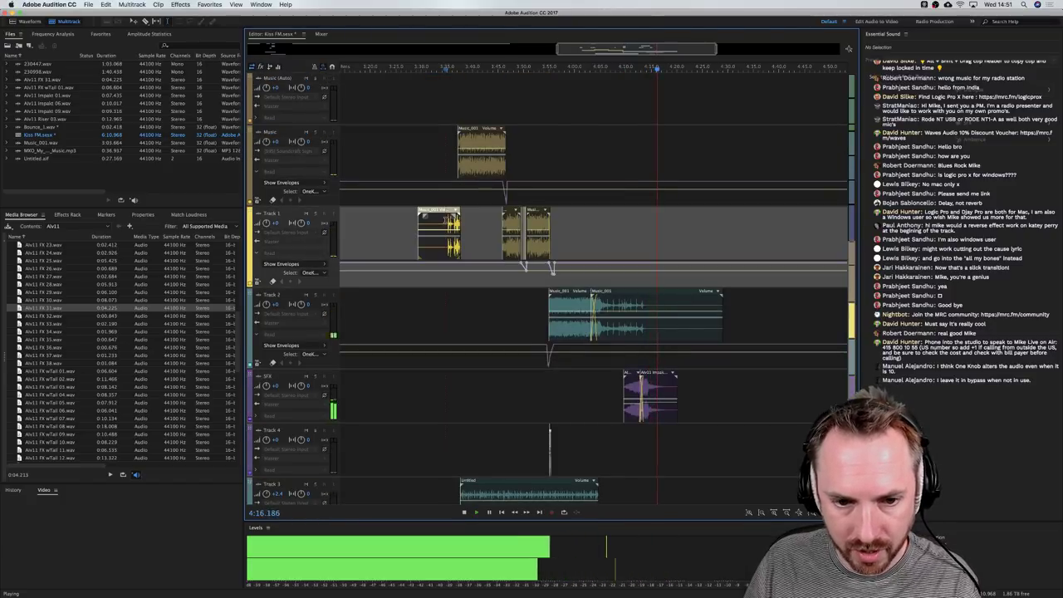
left_click(62, 403)
left_click_drag(62, 402, 432, 397)
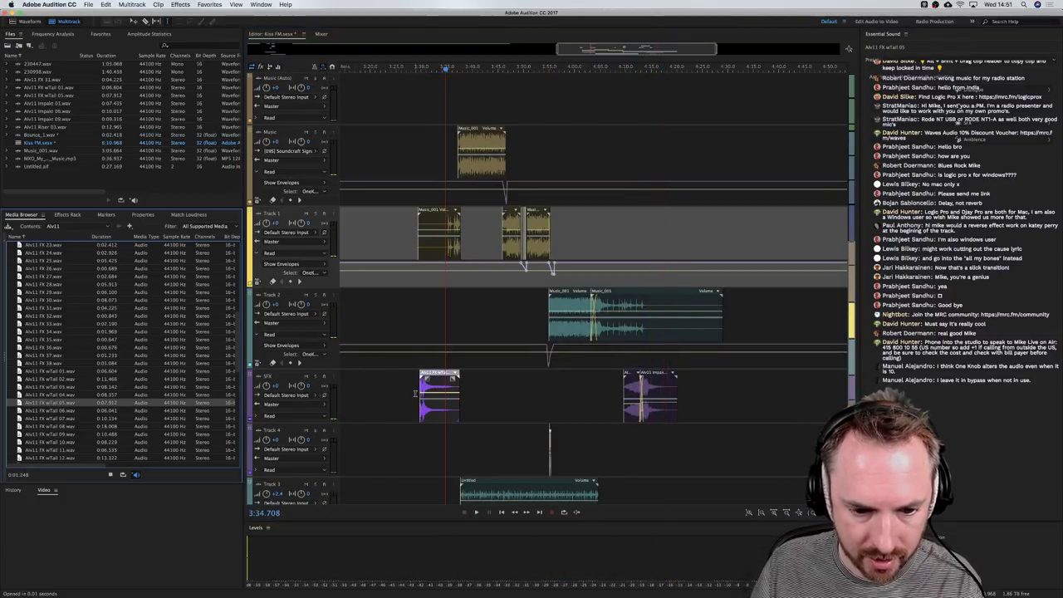
key("space")
key("space")
scroll(416, 70, "up", 5)
key("space")
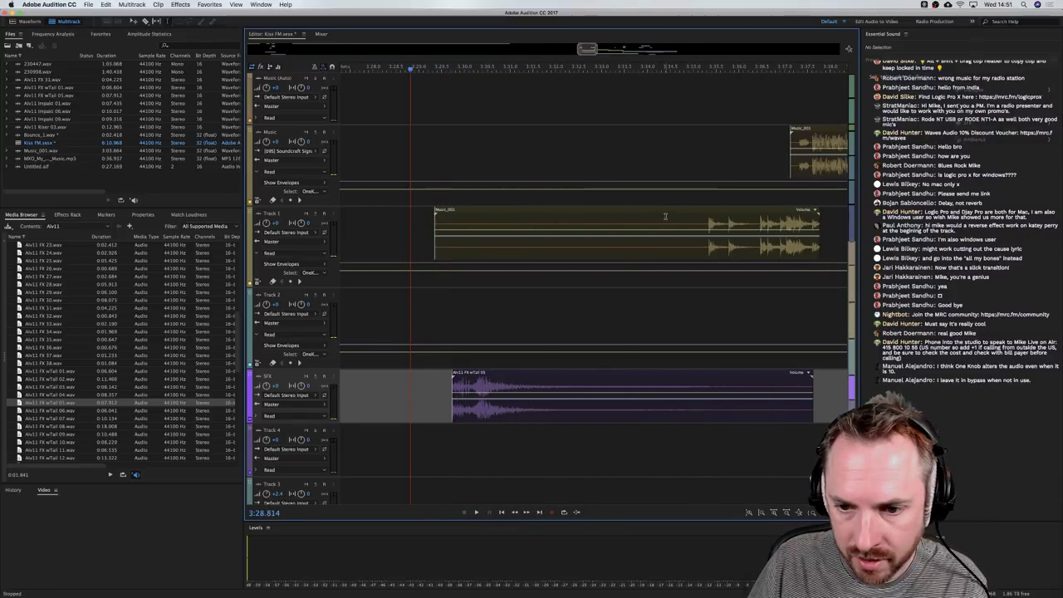
Move the Alv11 FX wTail 05 clip to about 3:34.8 so its peak meets Track 1's first hit, and replay
left_click(711, 174)
left_click(709, 221)
left_click_drag(515, 403, 745, 413)
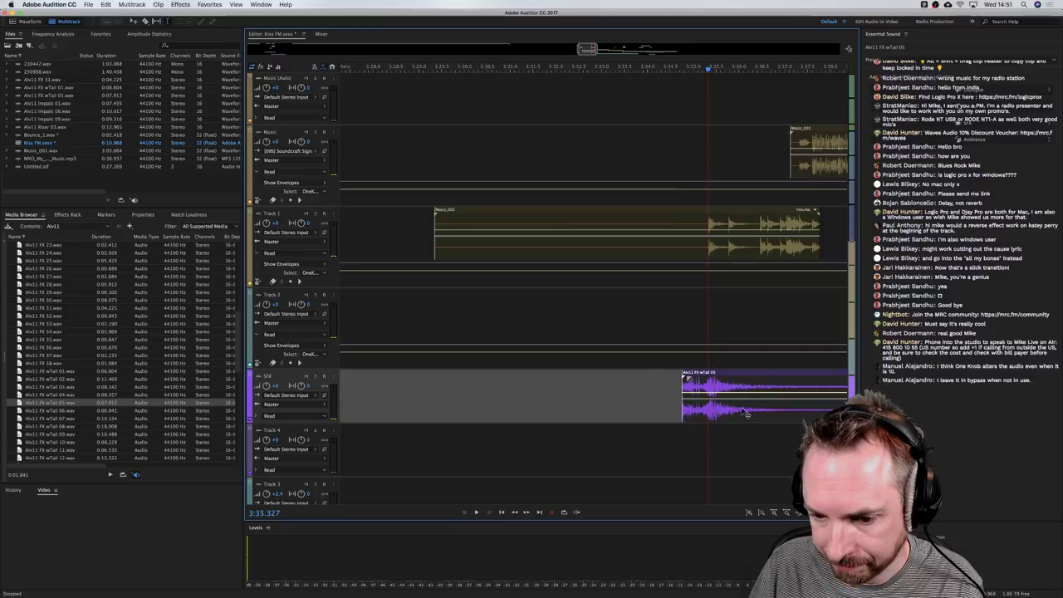
key("space")
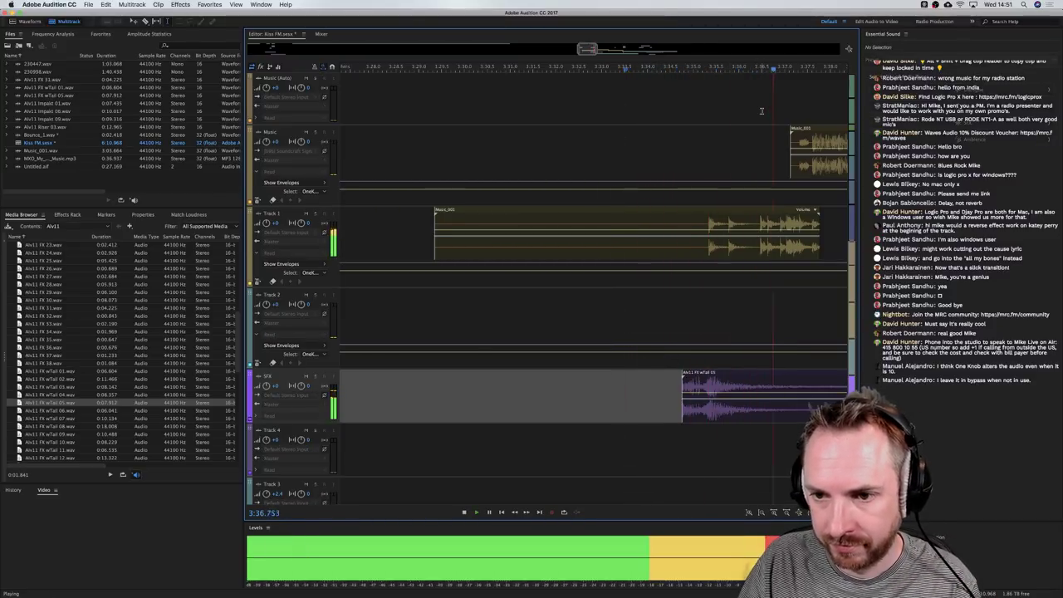
scroll(761, 111, "right", 2)
left_click(663, 330)
key("space")
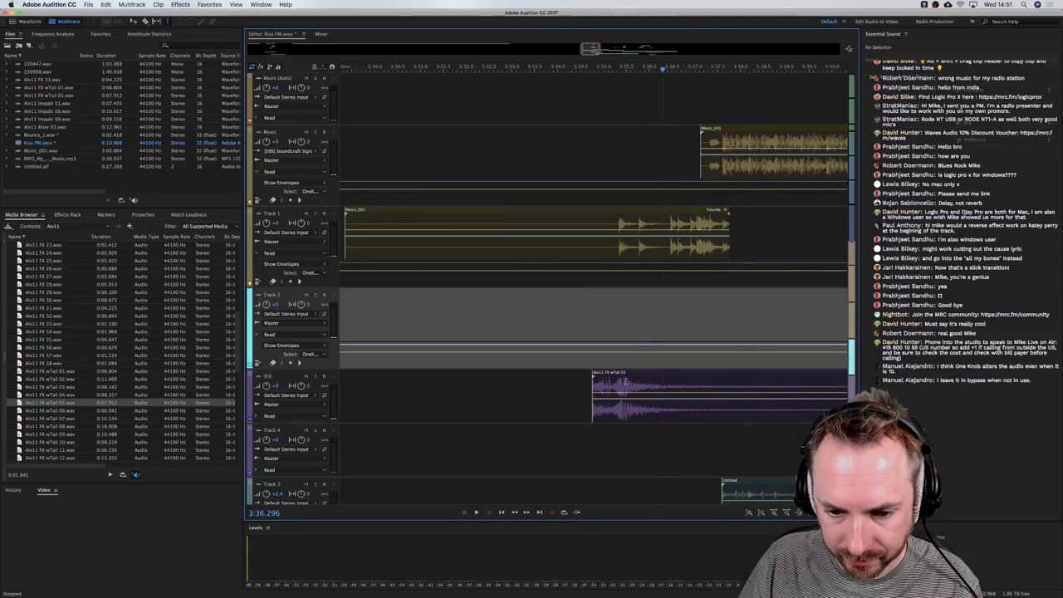
Try a copied piece of the Alv11 FX wTail 05 peak on Track 2 at about 3:36.5, nudge it to 3:36.3, and delete it
left_click_drag(617, 399, 645, 399)
left_click(671, 296)
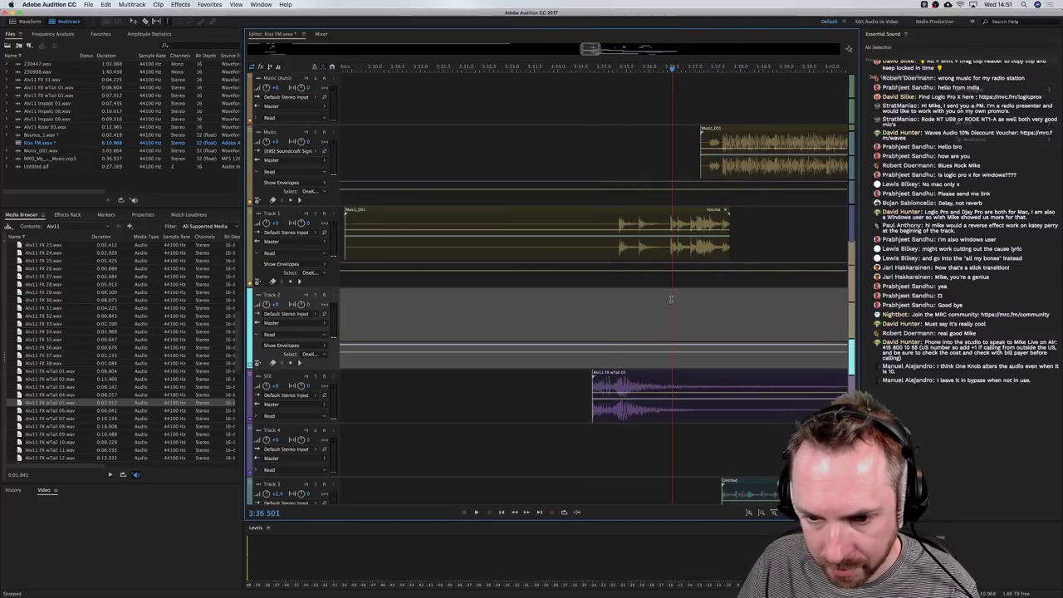
key("super+v")
key("space")
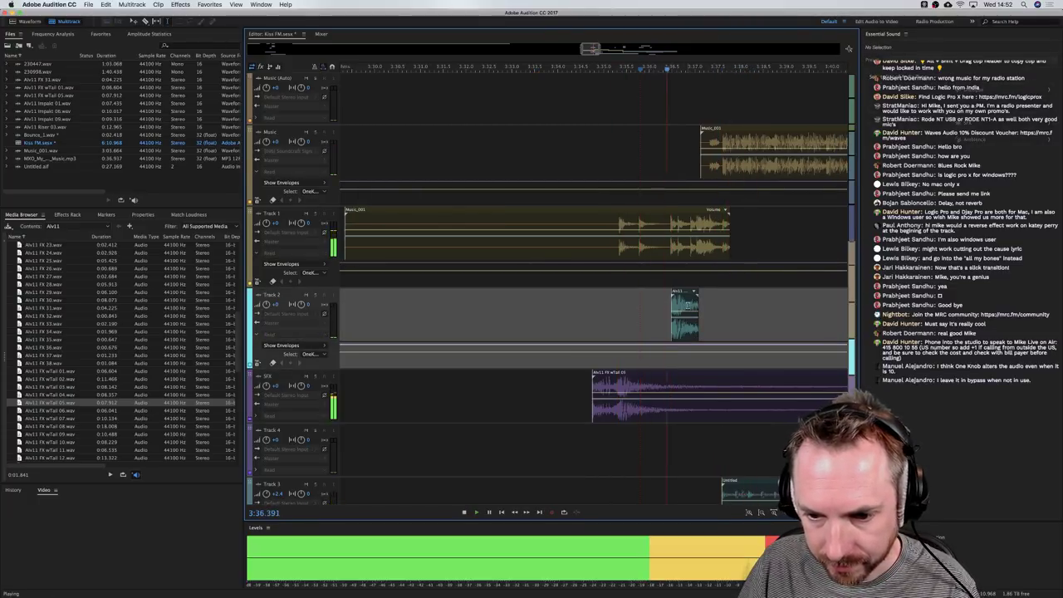
key("space")
left_click_drag(683, 293, 676, 293)
key("space")
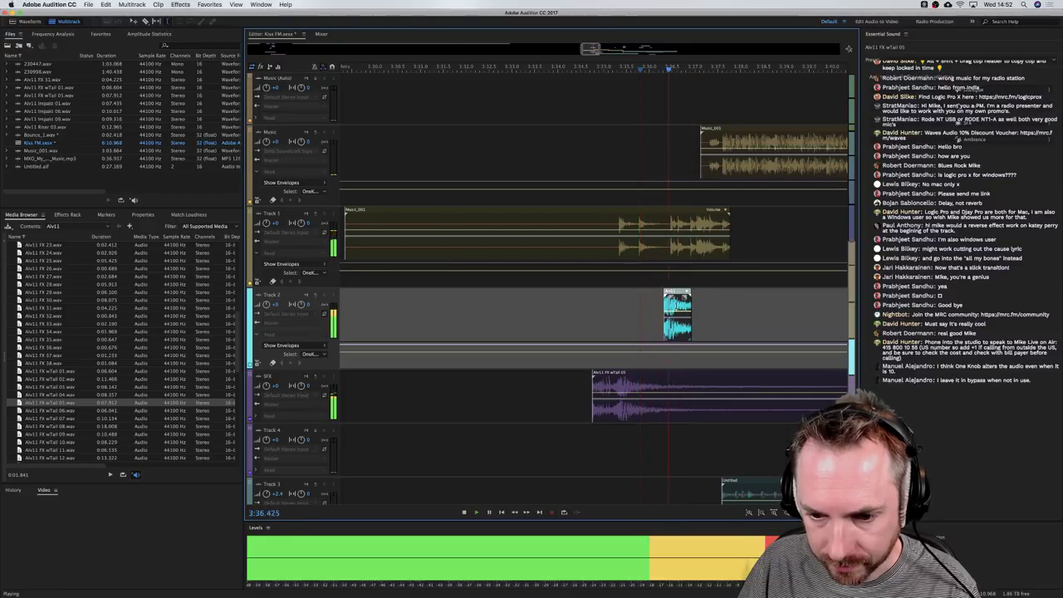
key("space")
key("Delete")
key("space")
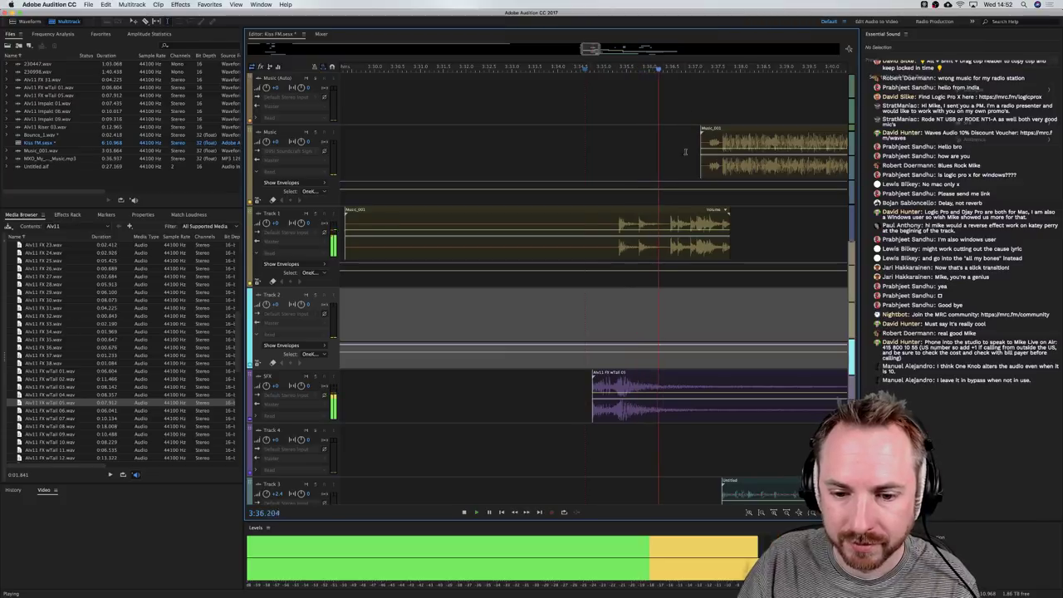
Replay the transition from about 3:34 to check the Alv11 FX wTail 05 clip against Track 1 and the Music clip
key("space")
left_click(619, 397)
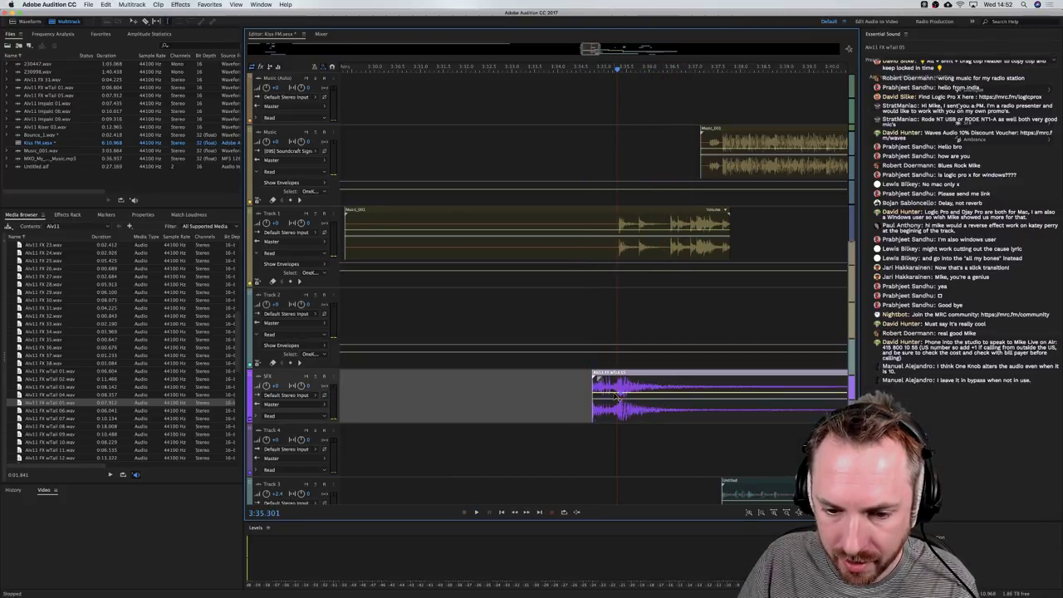
left_click(561, 406)
key("space")
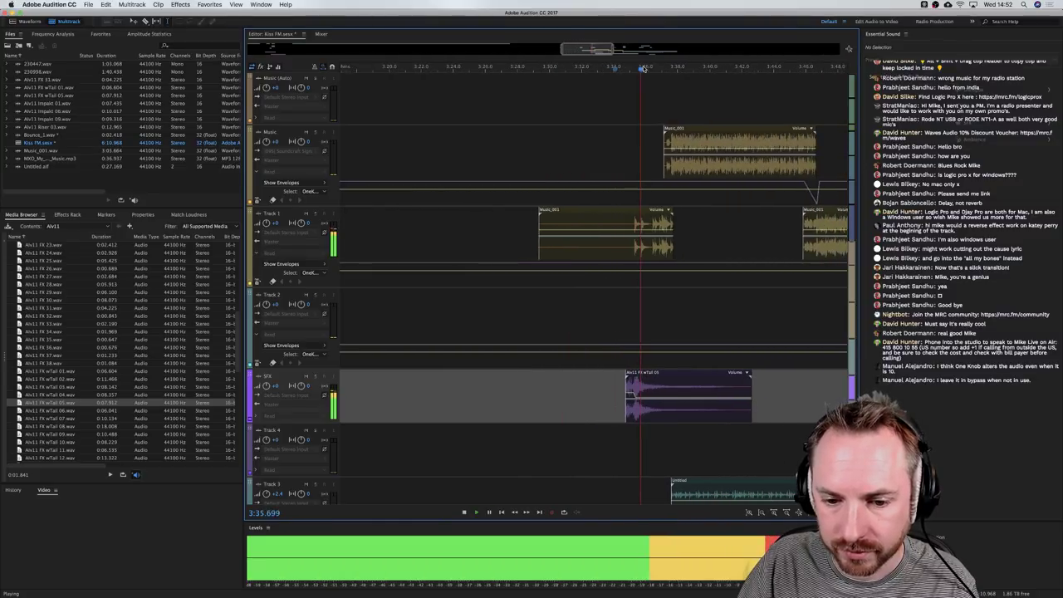
scroll(466, 336, "down", 5)
scroll(466, 336, "left", 5)
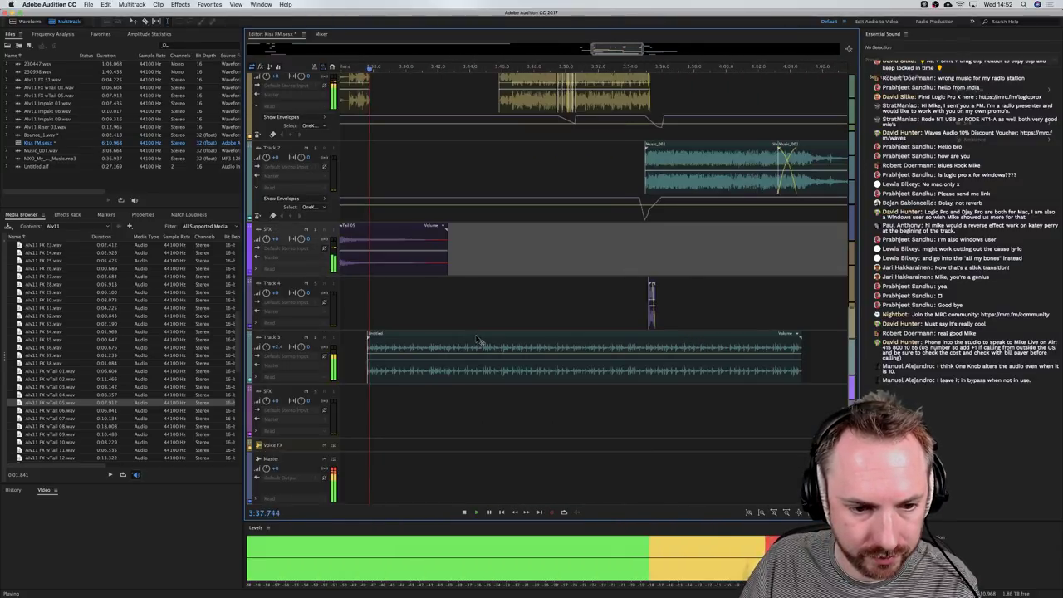
scroll(478, 342, "up", 1)
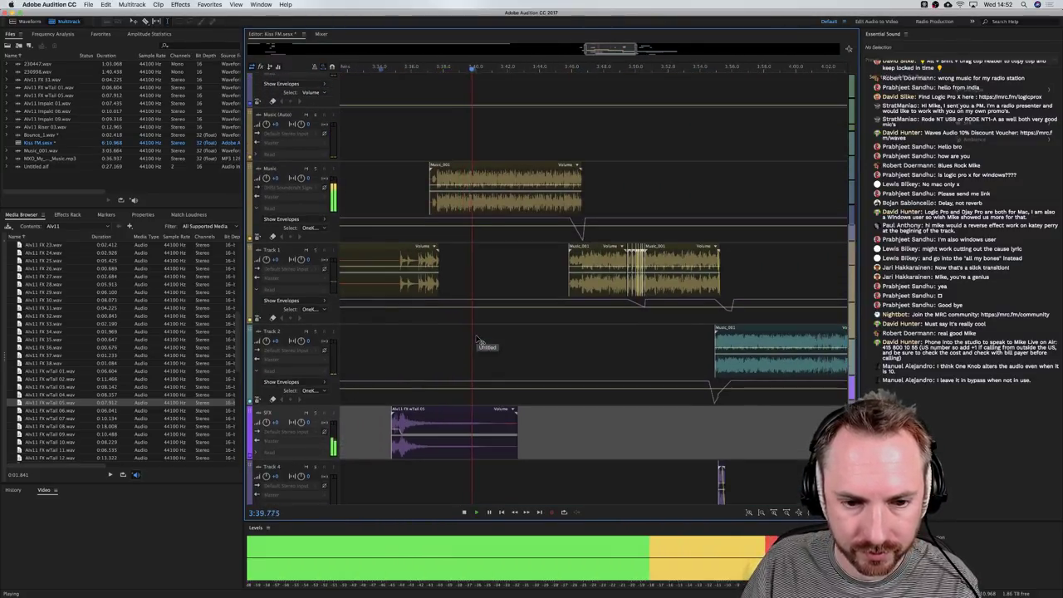
Listen through the remaining transitions to about 4:19, skipping ahead to about 3:43 and 3:53.6, and stop playback
left_click(503, 223)
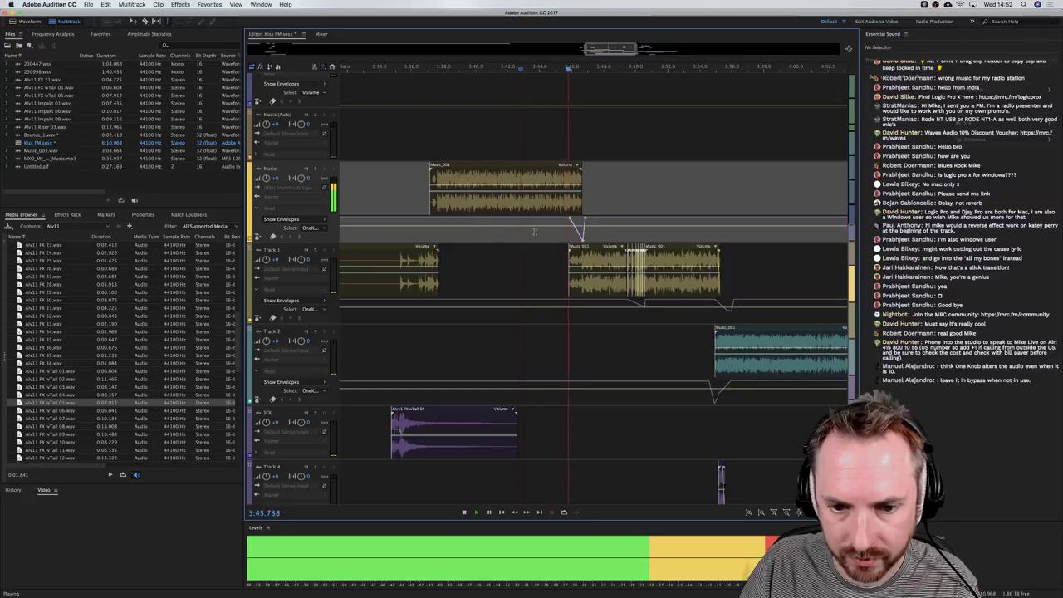
scroll(627, 195, "down", 5)
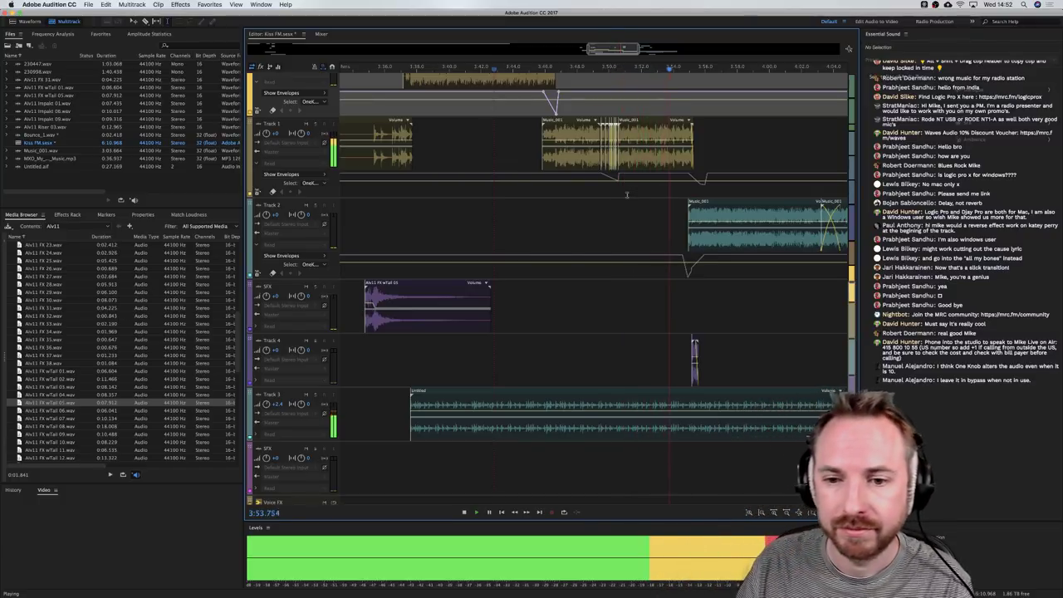
left_click(668, 214)
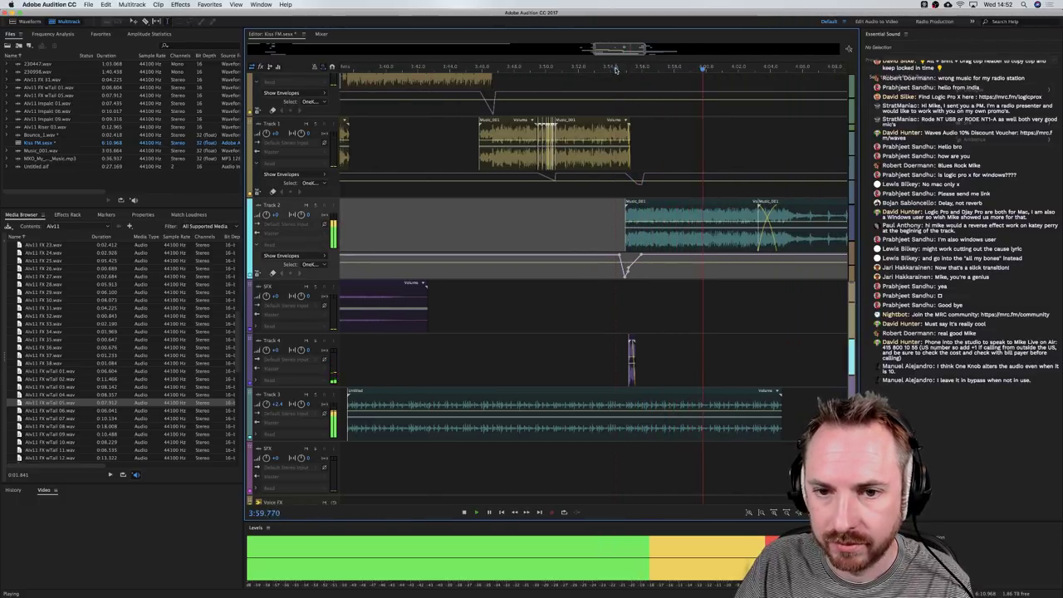
scroll(616, 70, "down", 3)
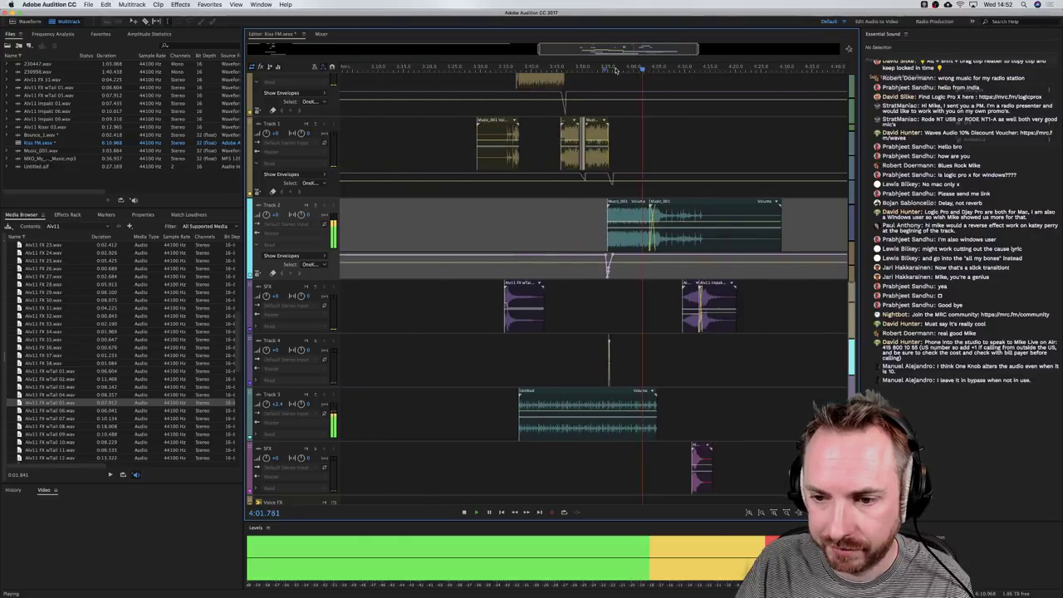
scroll(616, 70, "down", 1)
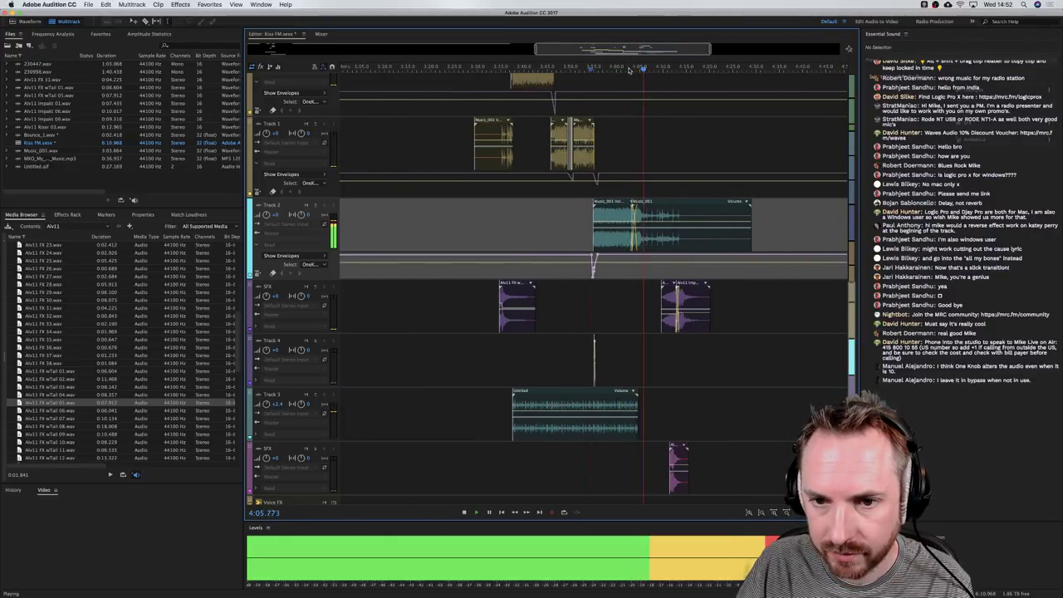
scroll(647, 106, "up", 4)
scroll(647, 107, "down", 4)
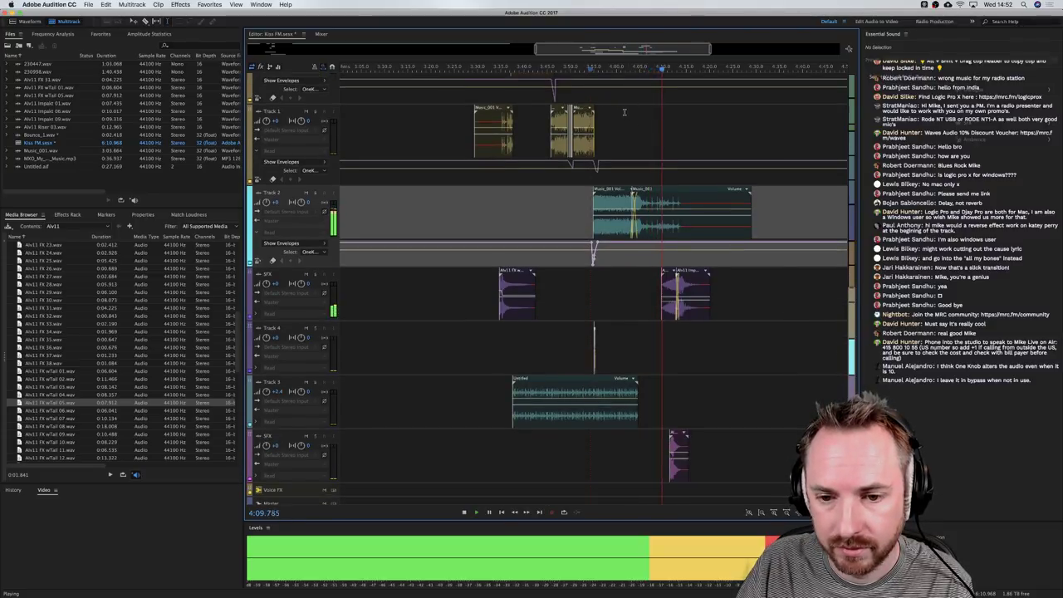
scroll(585, 111, "up", 8)
scroll(652, 125, "down", 8)
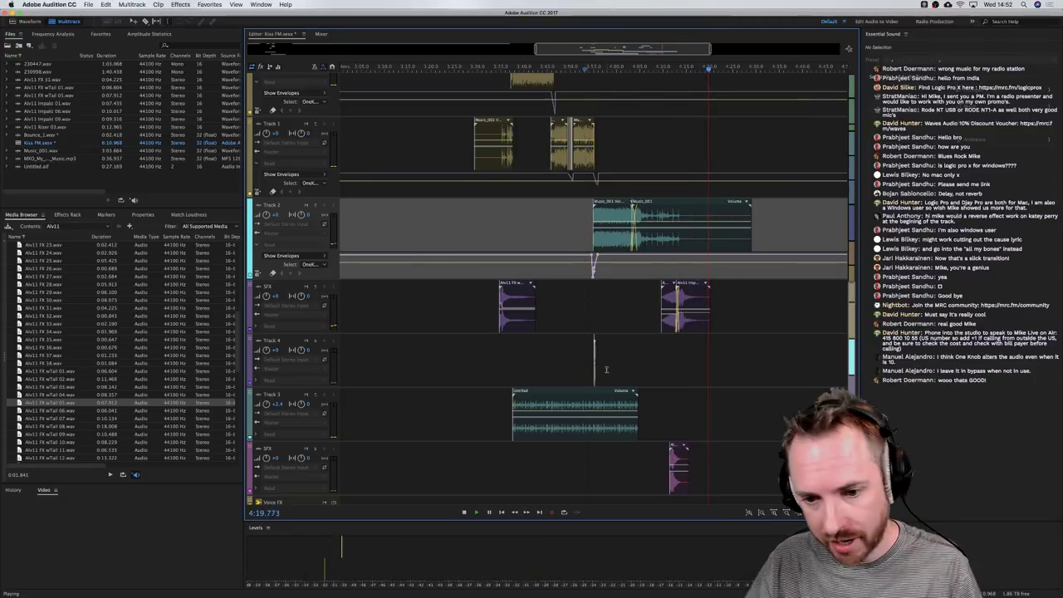
left_click(592, 321)
key("space")
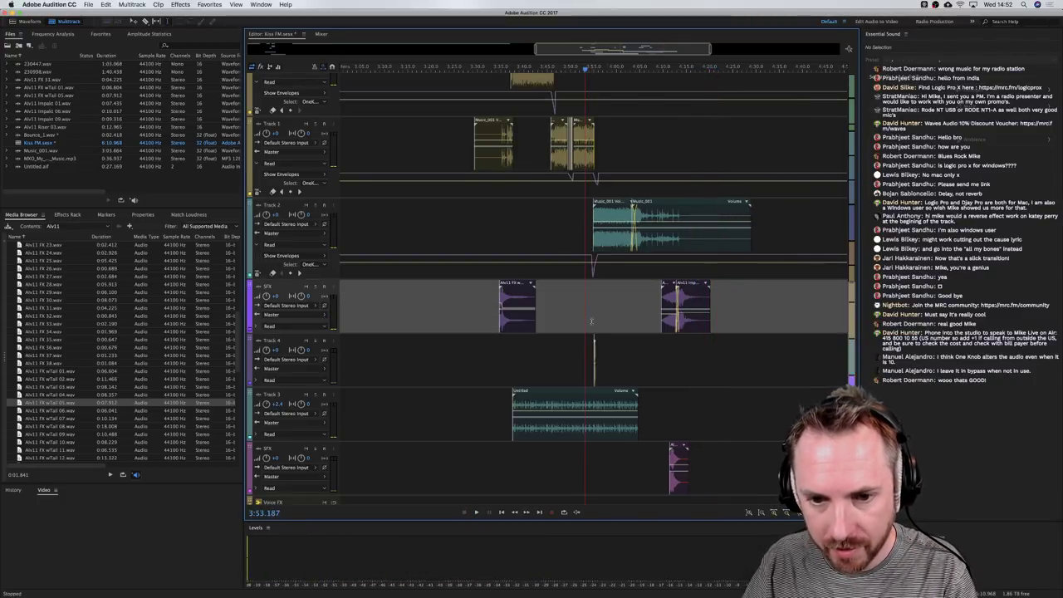
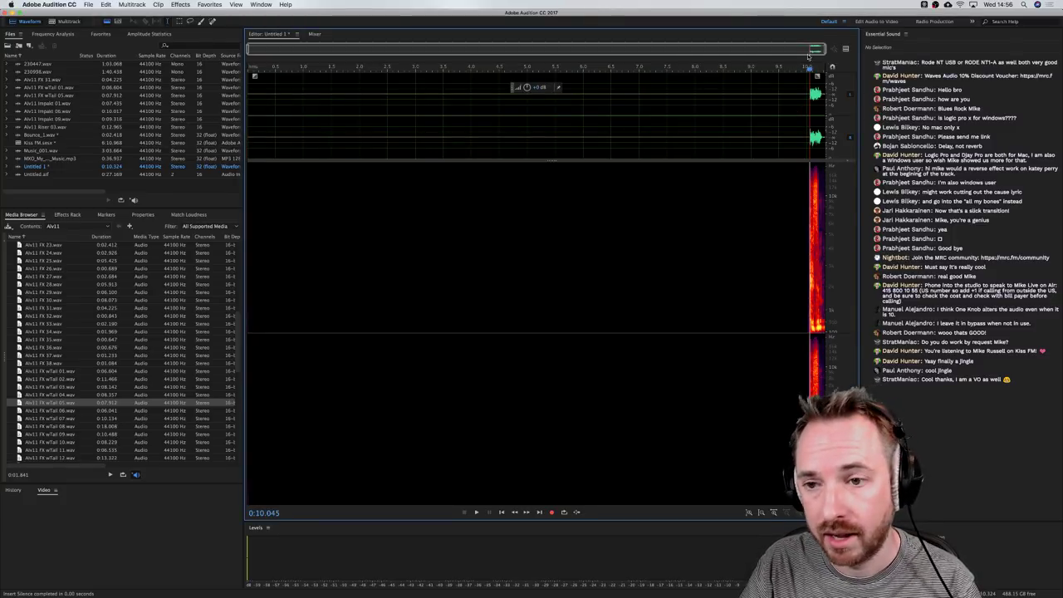
Add a marker in Untitled 1 at 0:10.049, where the sound begins after the inserted silence
scroll(810, 68, "up", 8)
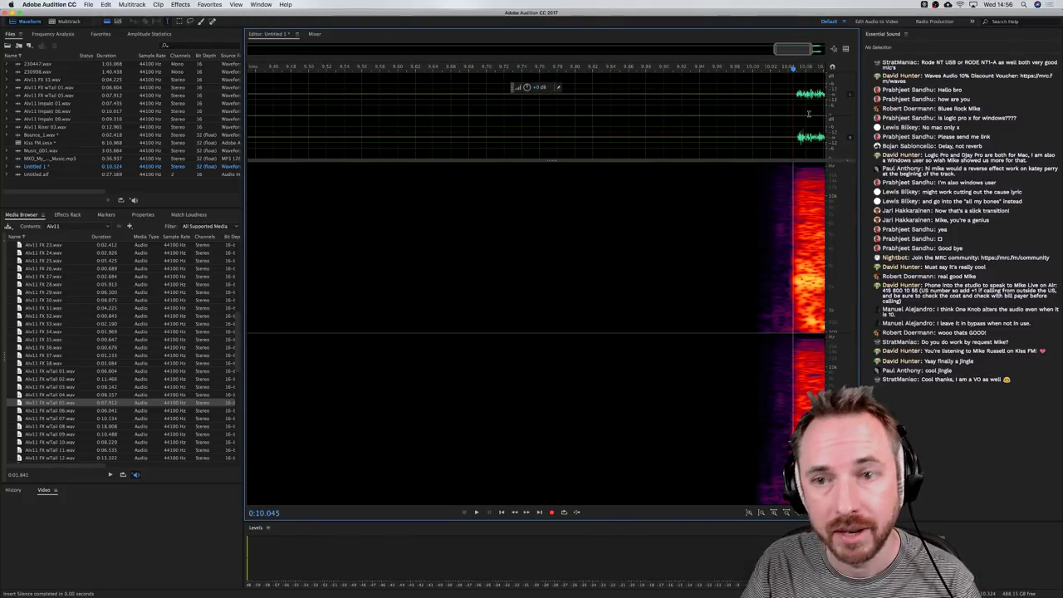
left_click(798, 94)
left_click(796, 97)
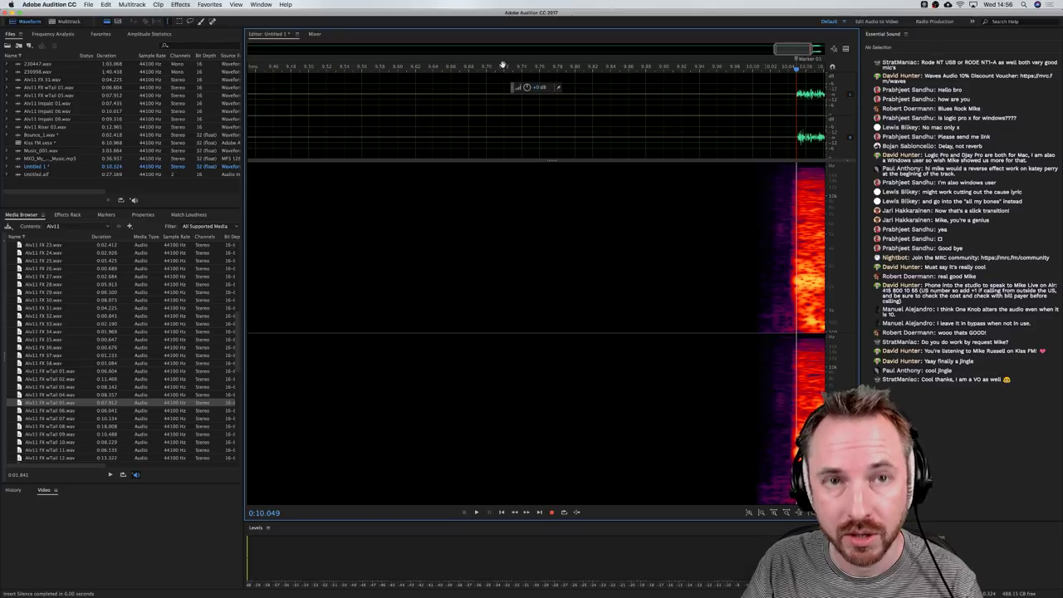
scroll(504, 63, "down", 5)
scroll(504, 64, "down", 3)
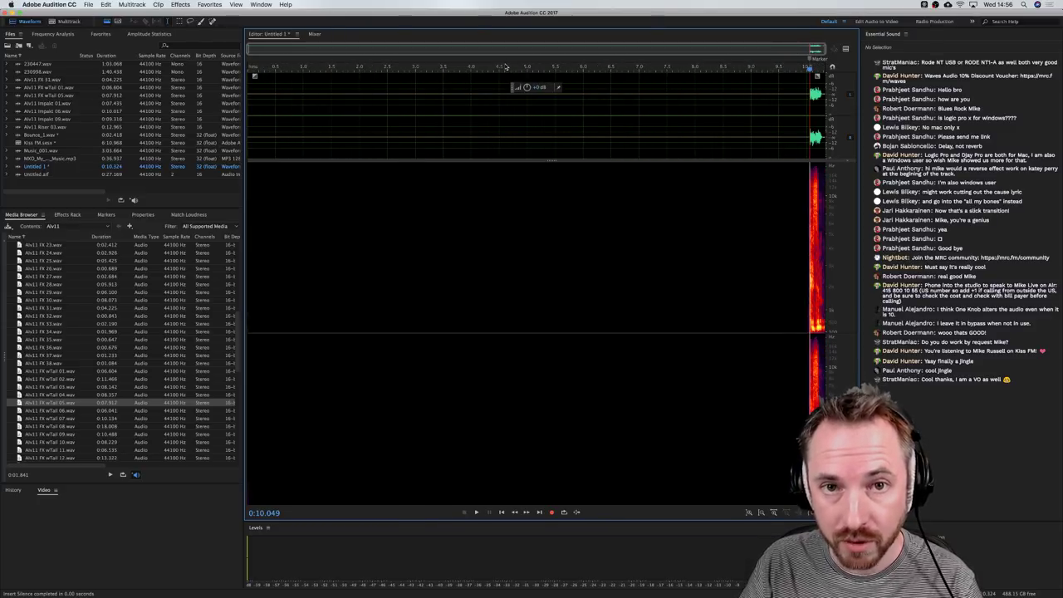
Reverse the entire Untitled 1 waveform so the silence follows the sound
left_click(181, 5)
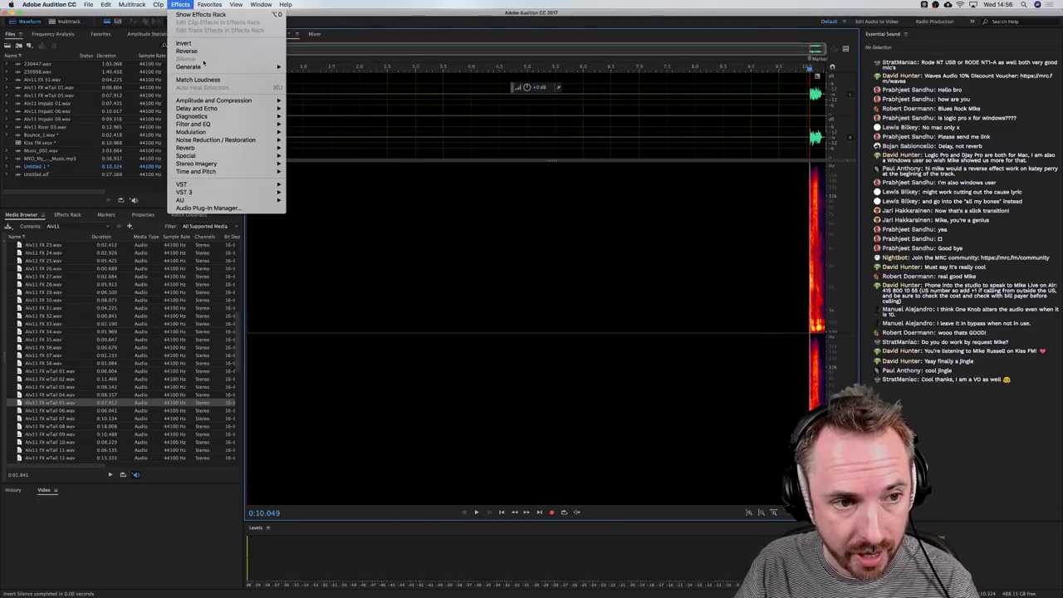
left_click(186, 50)
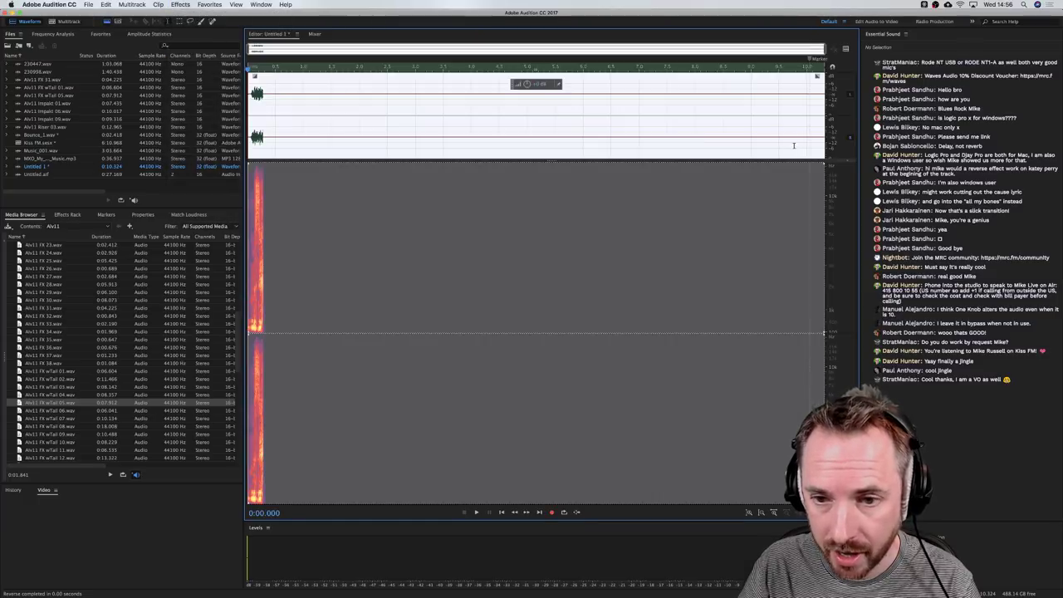
left_click(409, 128)
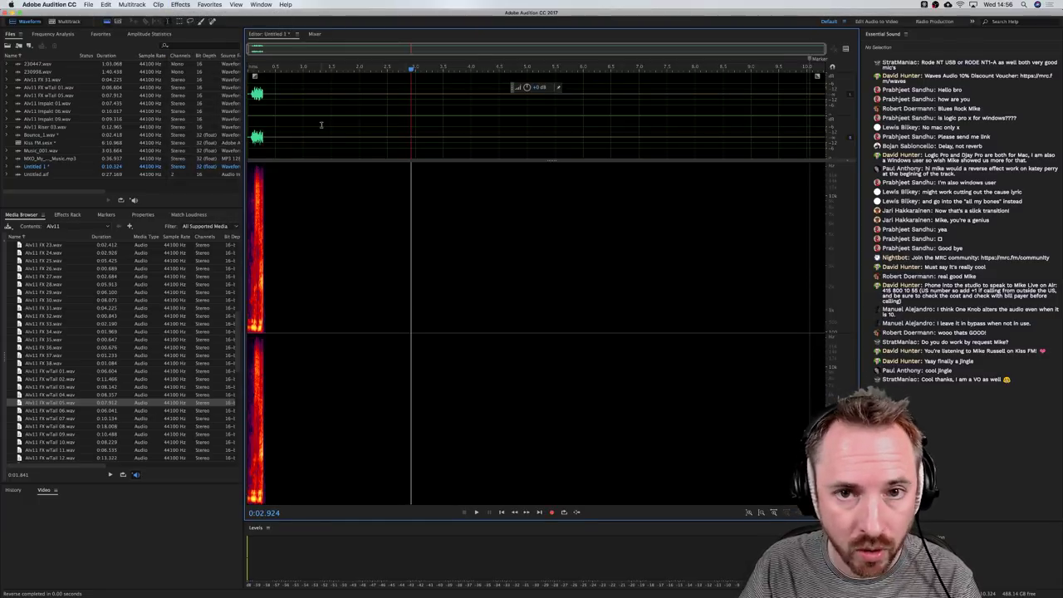
Preview Studio Reverb on the entire reversed waveform, raise its wet level slightly, and apply it
left_click(181, 5)
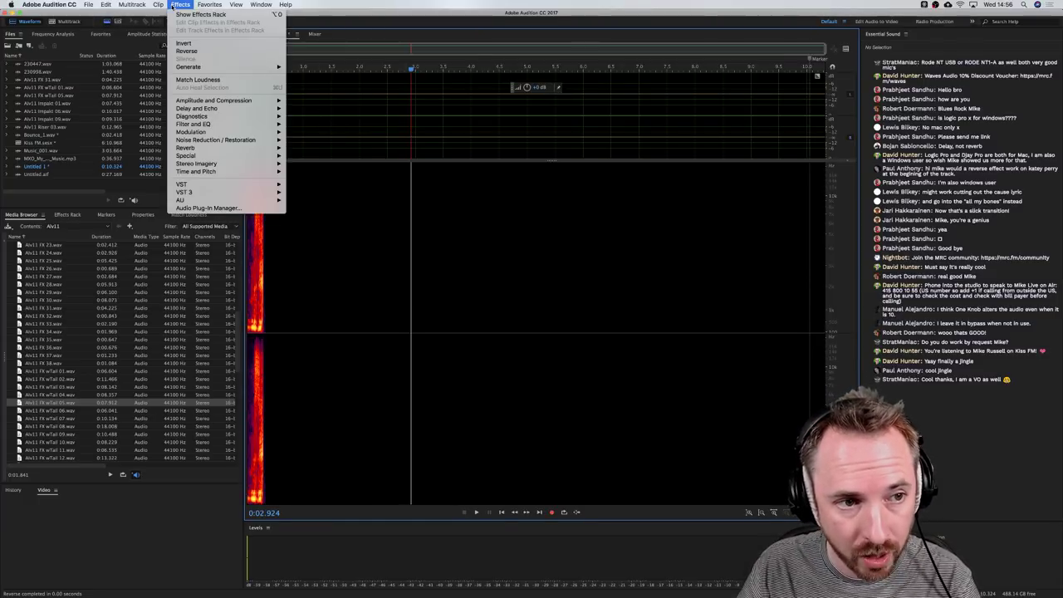
mouse_move(227, 134)
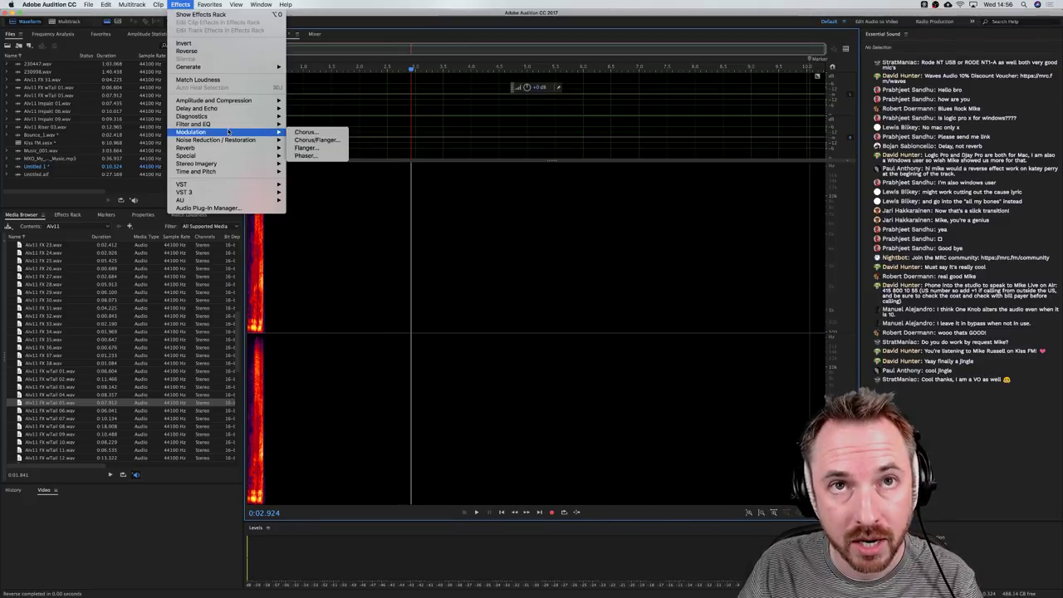
mouse_move(230, 111)
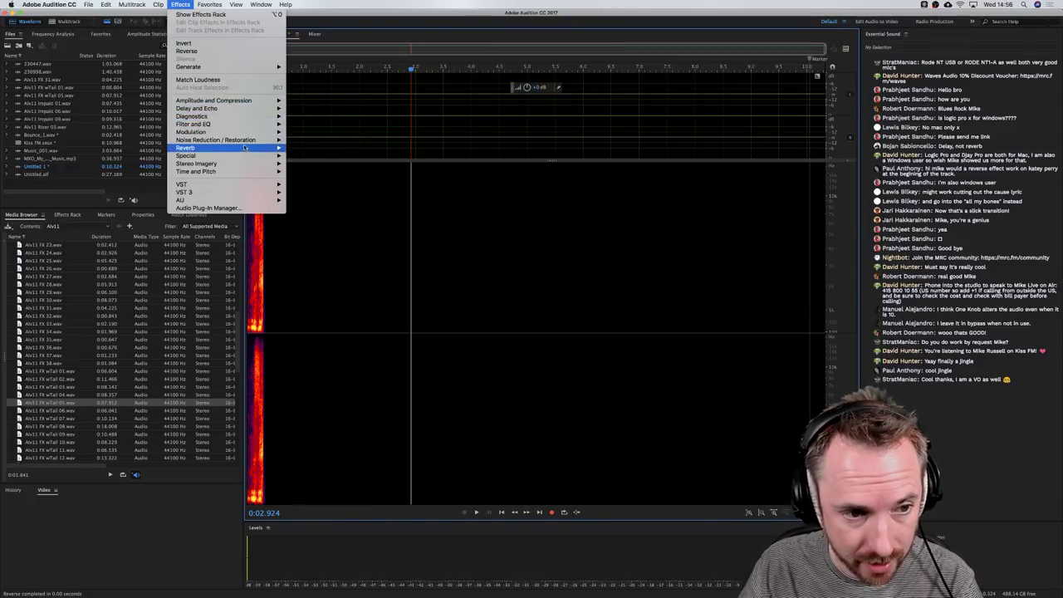
left_click(305, 172)
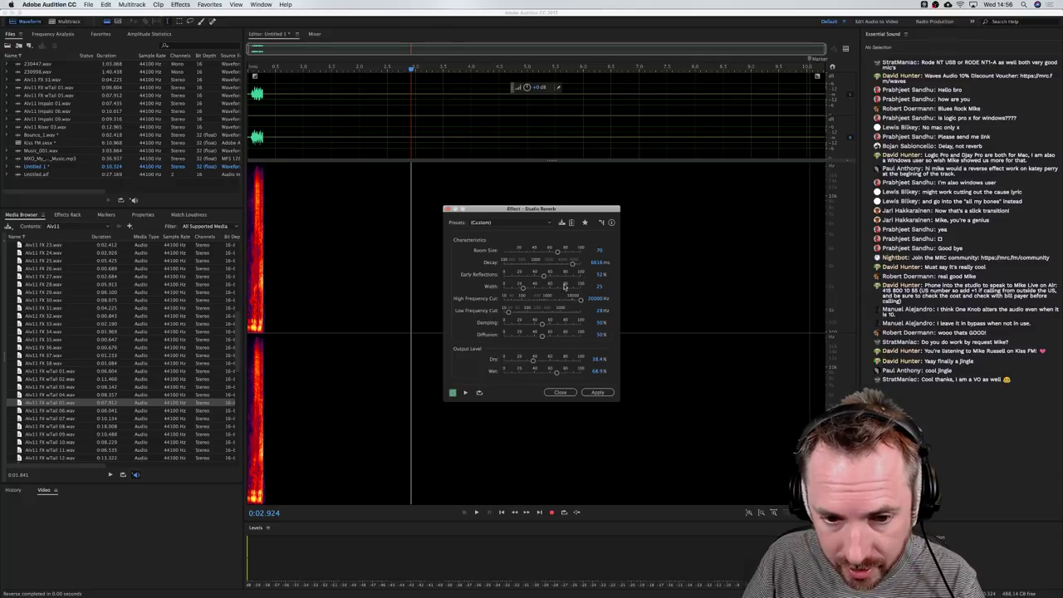
key("space")
key("space")
double_click(318, 245)
key("space")
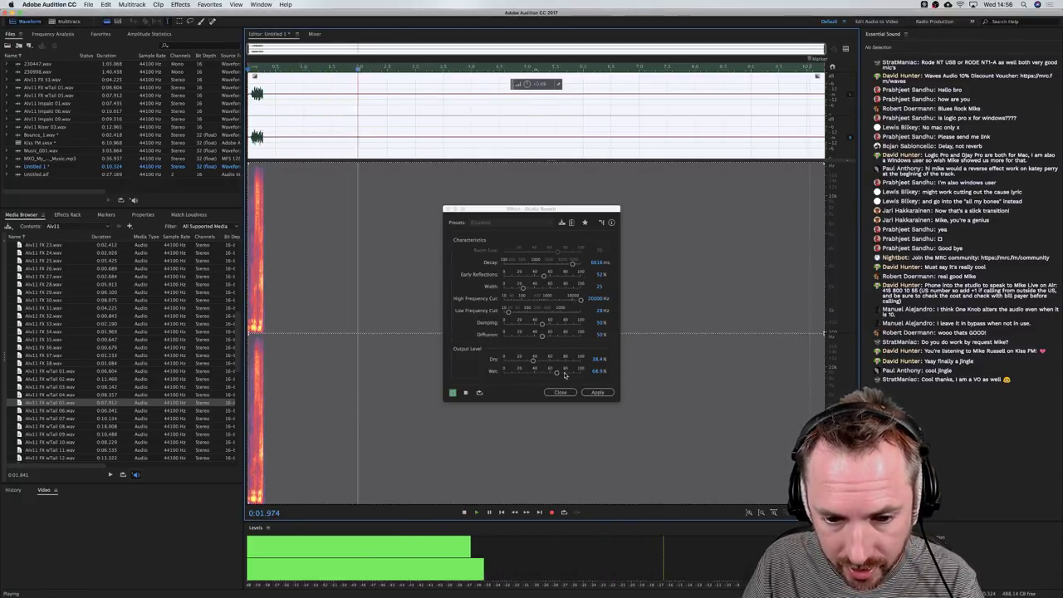
left_click_drag(564, 373, 571, 372)
left_click(598, 392)
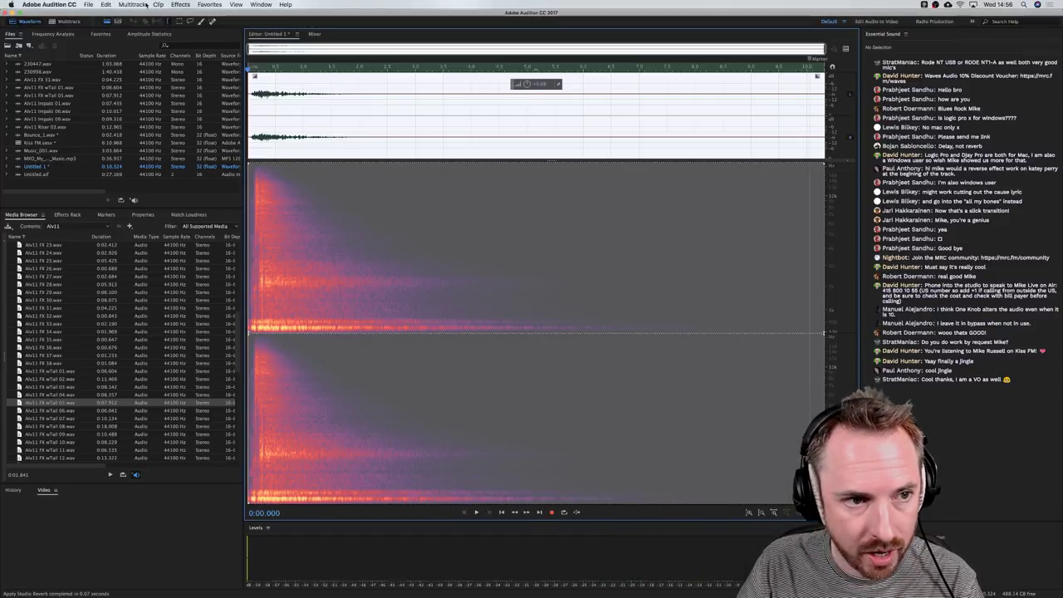
Reverse the reverberated waveform back to its original direction and return to the Kiss FM multitrack session
left_click(180, 4)
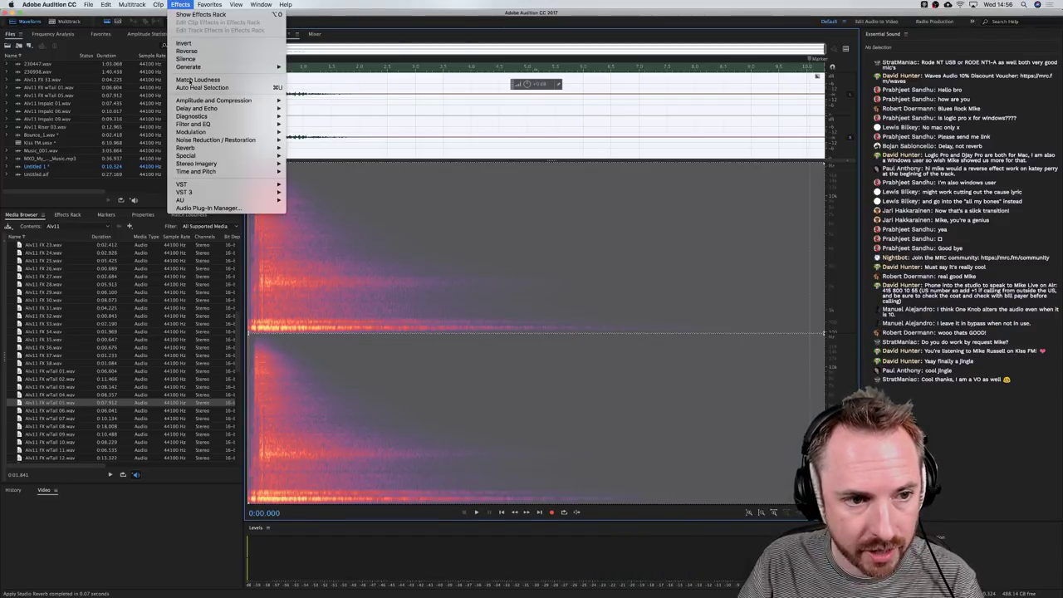
left_click(186, 51)
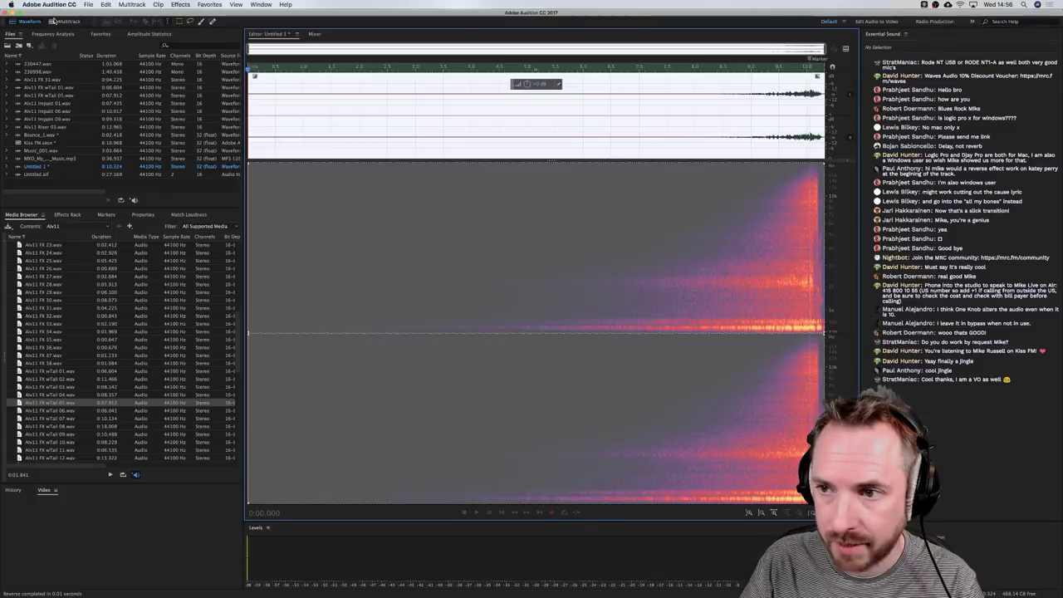
left_click(60, 20)
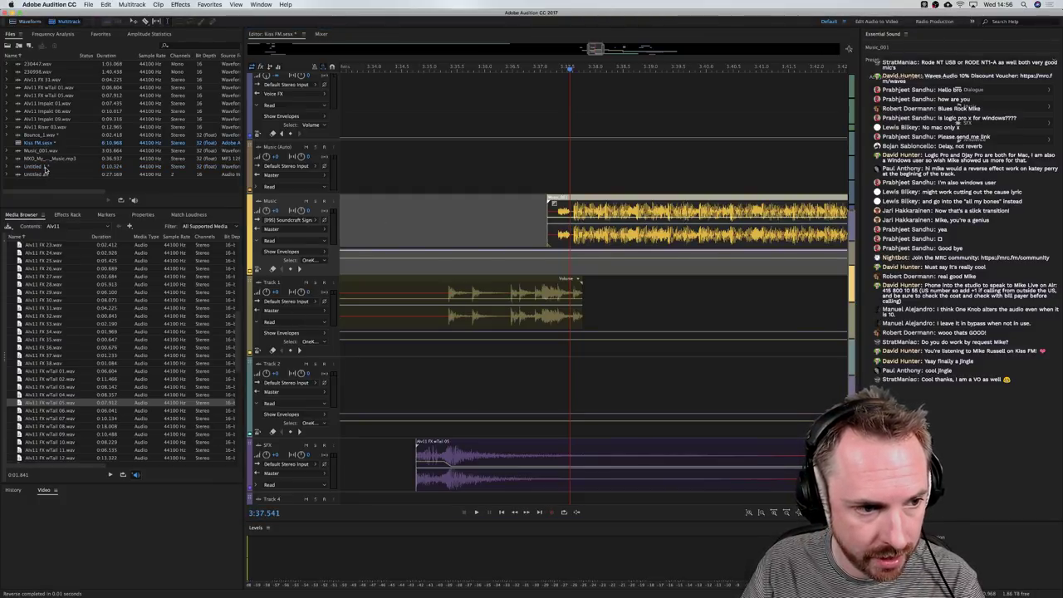
Place the Untitled 1 reverse-reverb file on Track 2 at about 3:28.4 and play the transition with it
left_click(46, 167)
left_click_drag(45, 169, 127, 152)
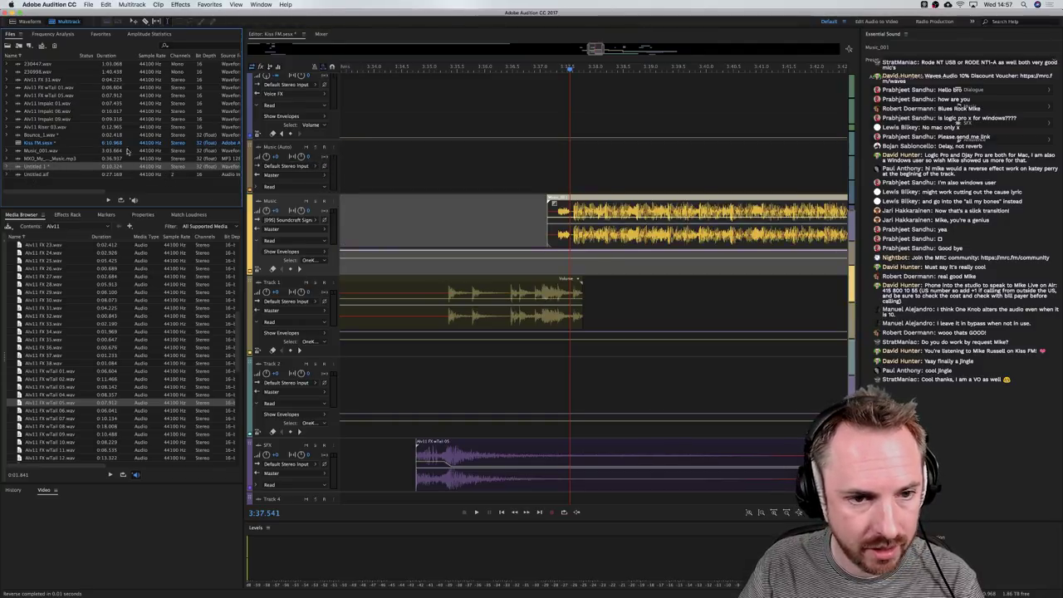
scroll(391, 71, "down", 8)
scroll(476, 219, "down", 3)
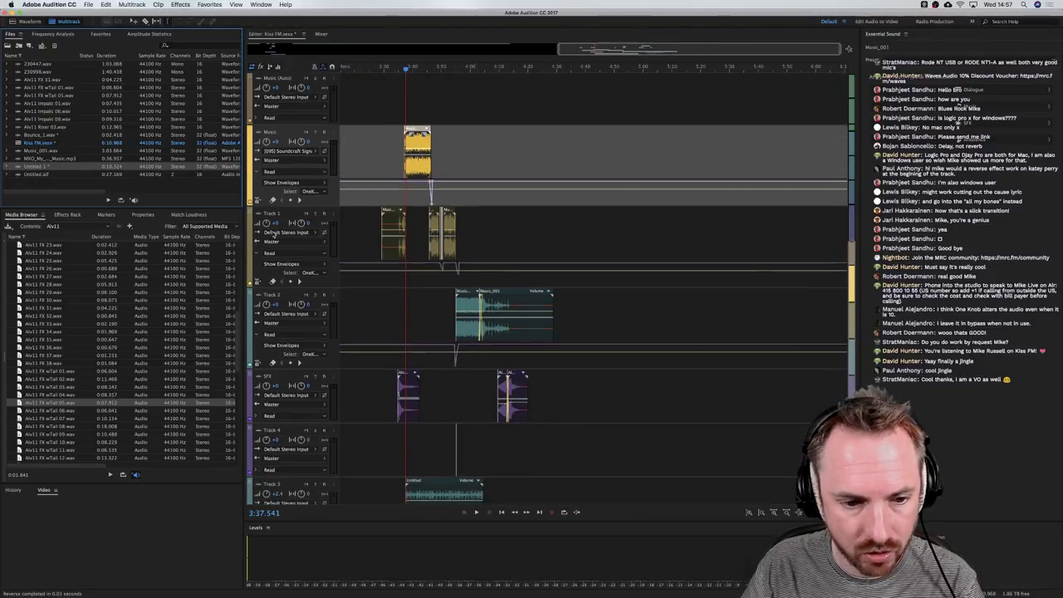
left_click_drag(66, 180, 396, 301)
key("space")
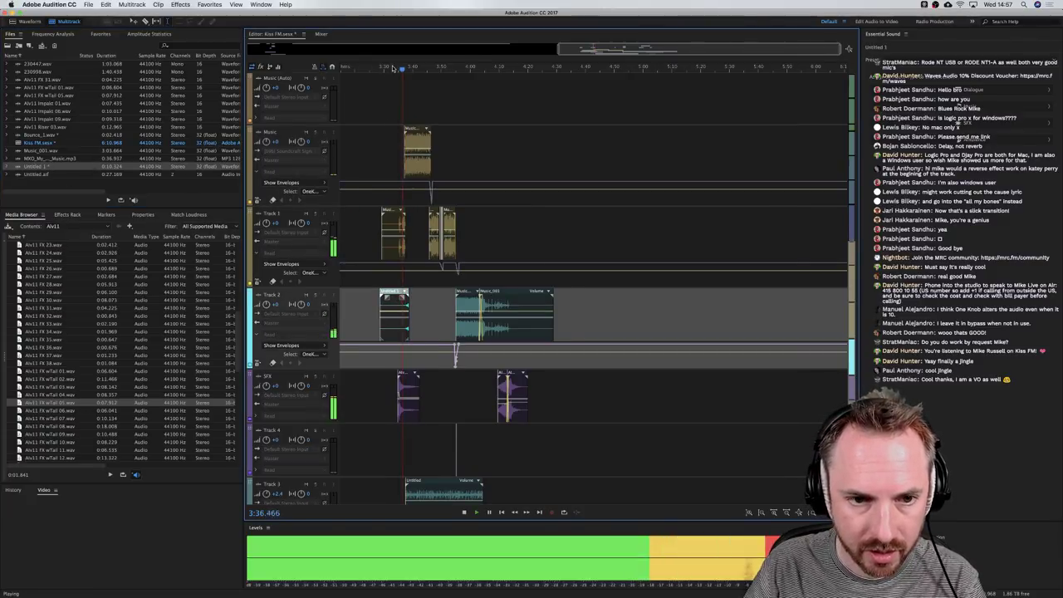
scroll(395, 68, "up", 3)
key("space")
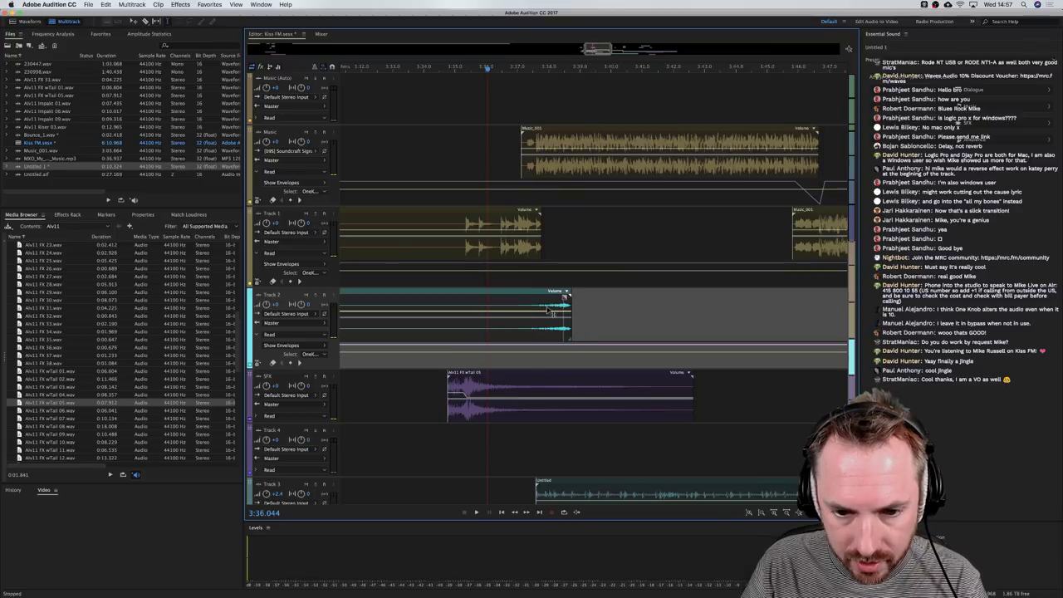
Move the Untitled 1 clip earlier on Track 2 so its marker meets the start of the Music clip's sound at 3:37.326
scroll(527, 70, "up", 8)
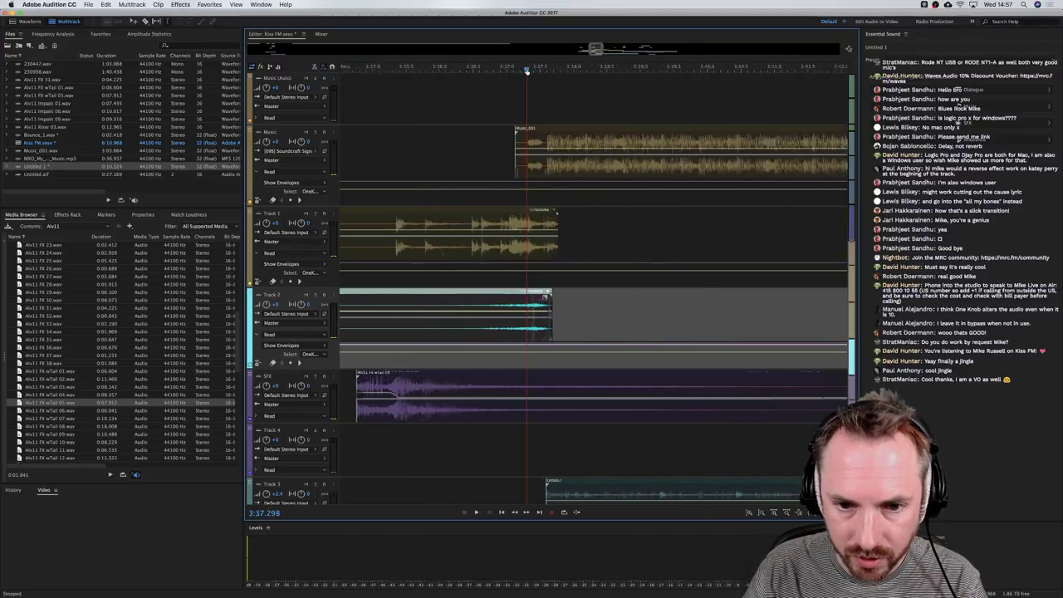
left_click_drag(526, 68, 551, 70)
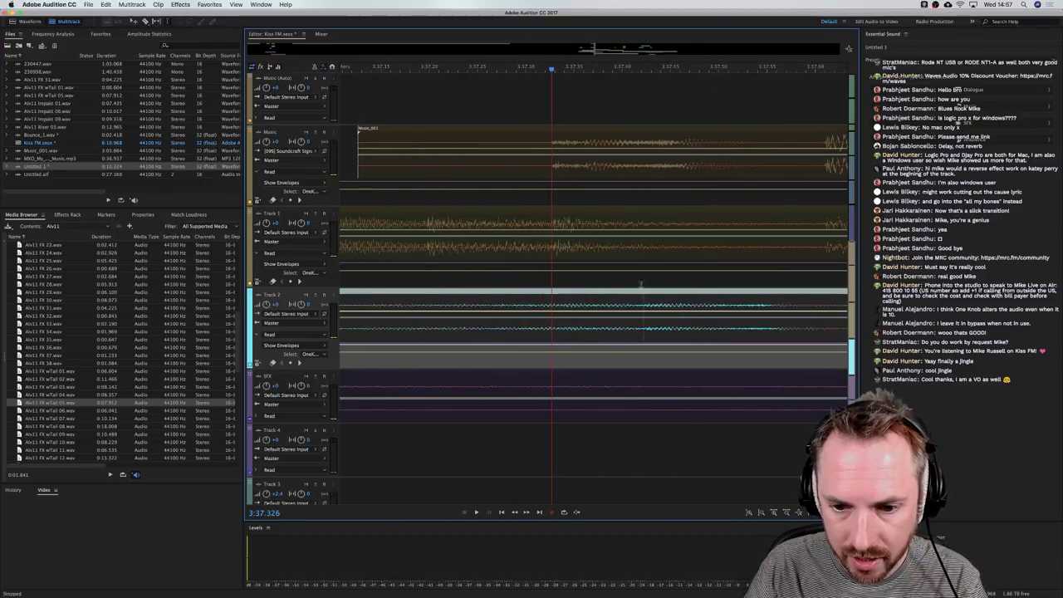
left_click_drag(649, 304, 562, 311)
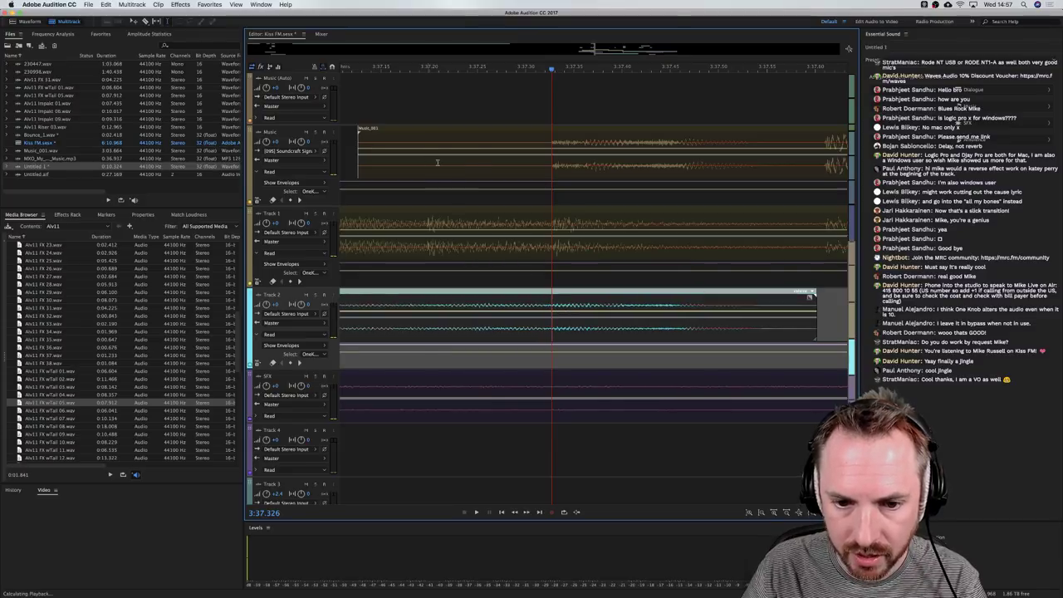
Play the transition into the Music clip to check the reverse-reverb lead-in on Track 2
key("space")
scroll(530, 68, "down", 6)
key("space")
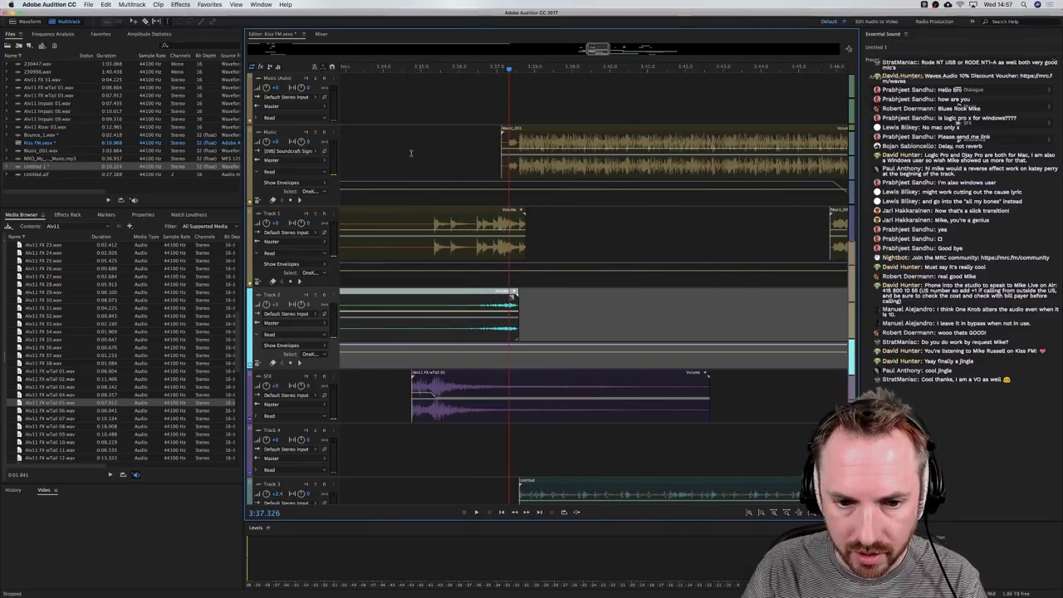
left_click(395, 158)
key("space")
key("space")
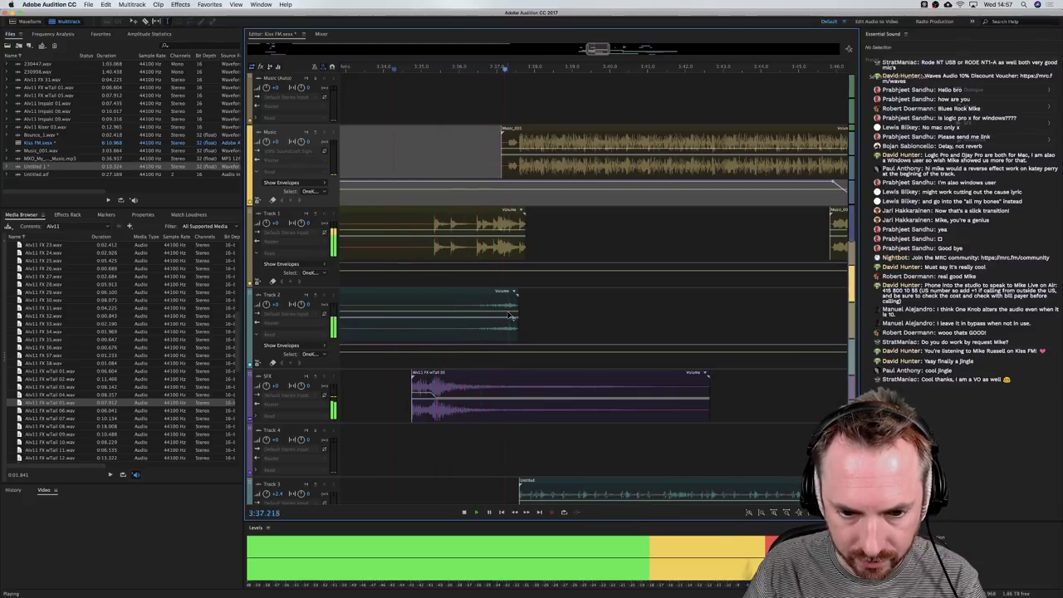
Open the Untitled 1 clip as a waveform, boost its level with a favorite, and return to the multitrack session
double_click(504, 306)
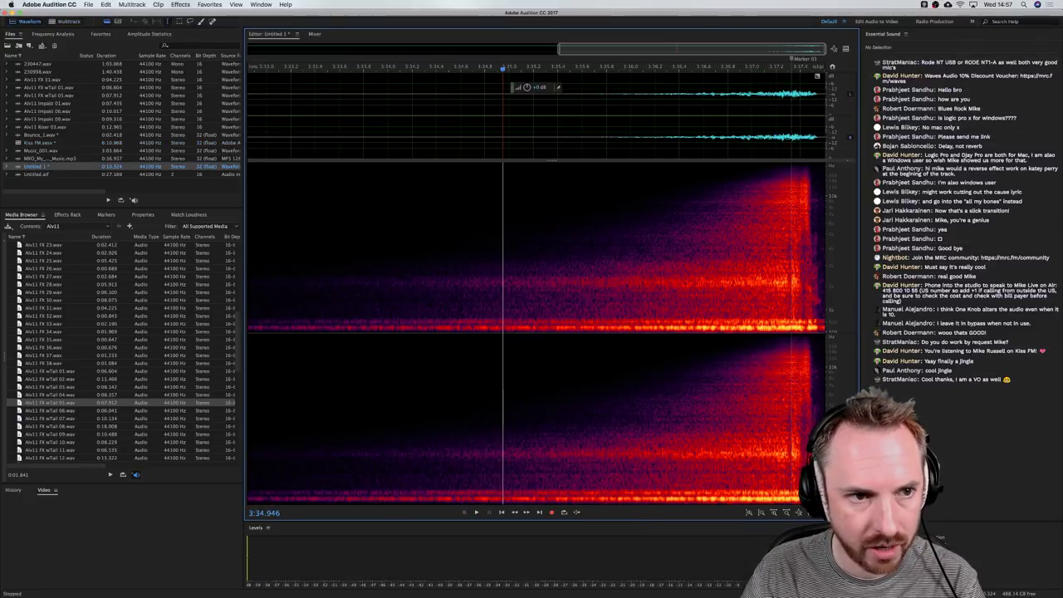
left_click(210, 4)
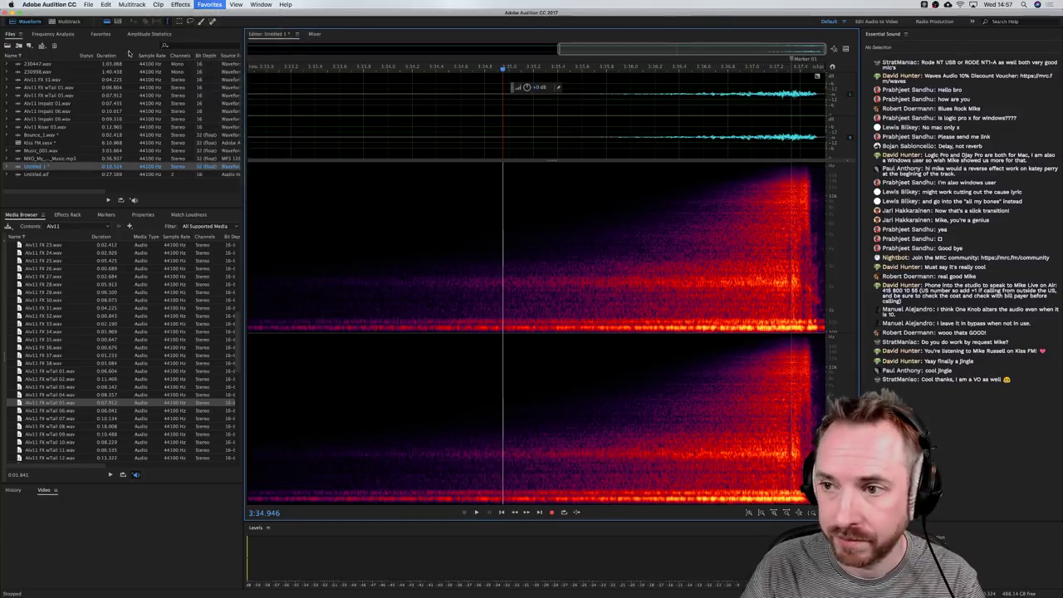
left_click(228, 83)
left_click(66, 21)
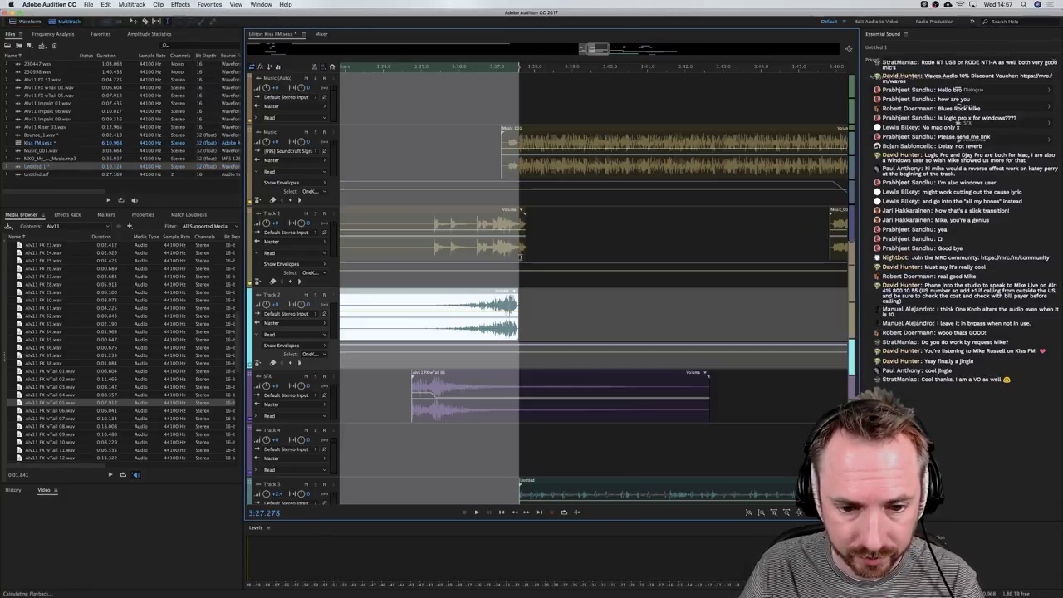
Play the transition from about 3:35.7 and again from 3:35.512 to check the level of the reverse-reverb clip
left_click(453, 294)
key("space")
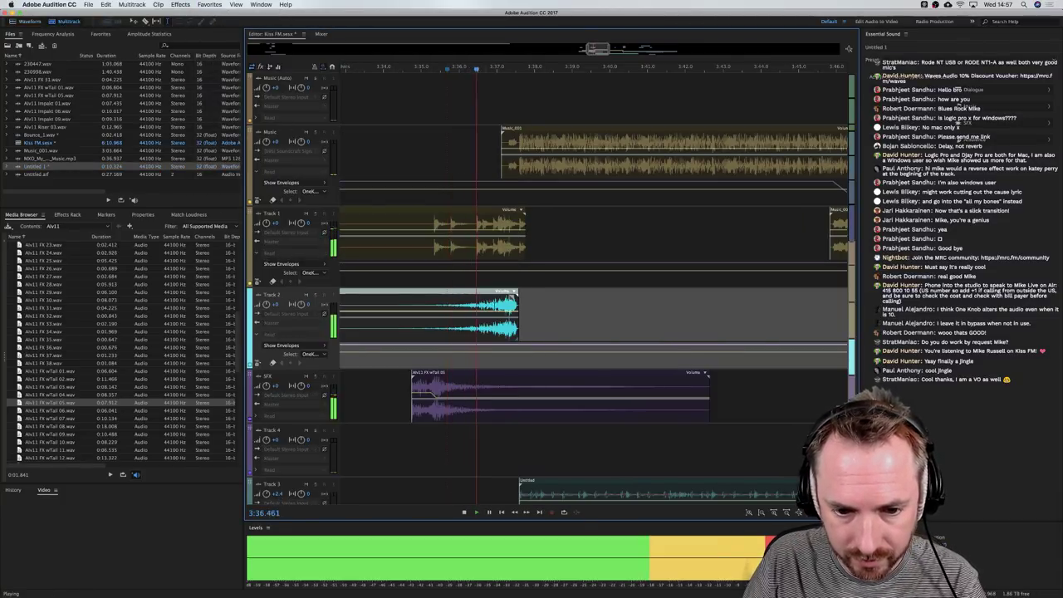
key("space")
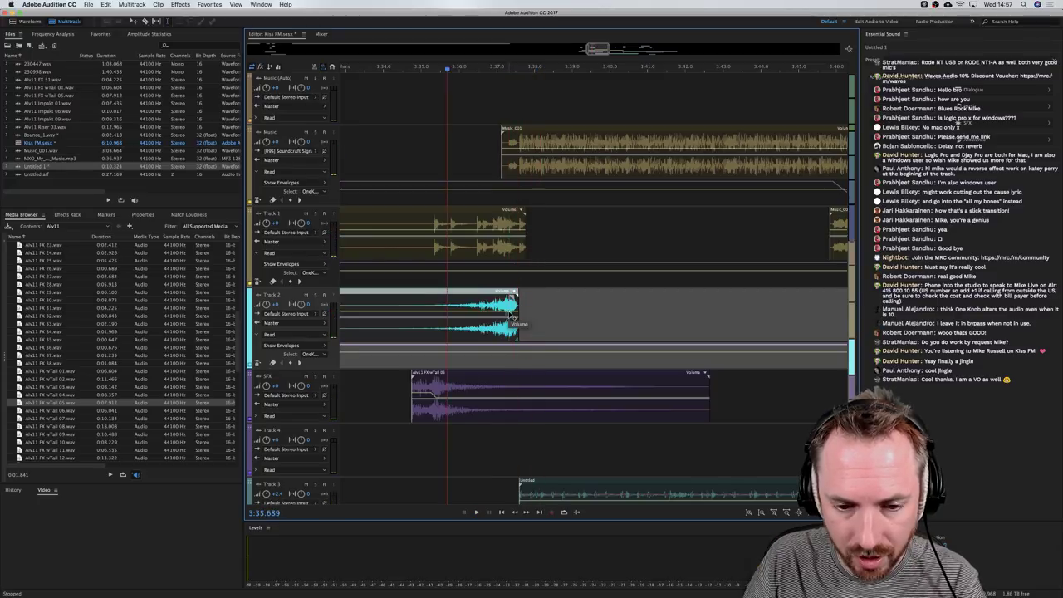
left_click(442, 300)
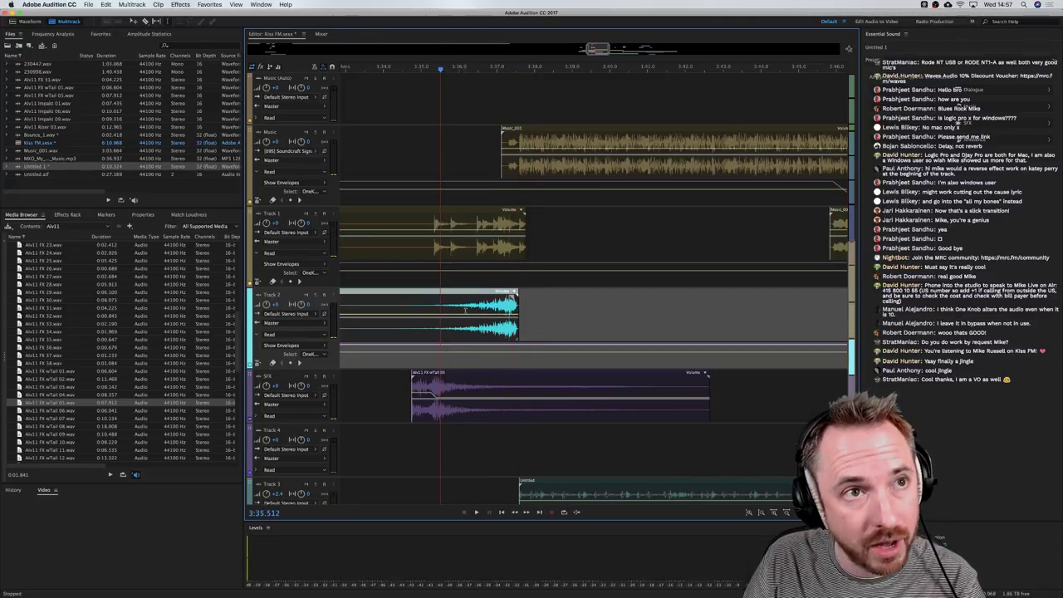
key("space")
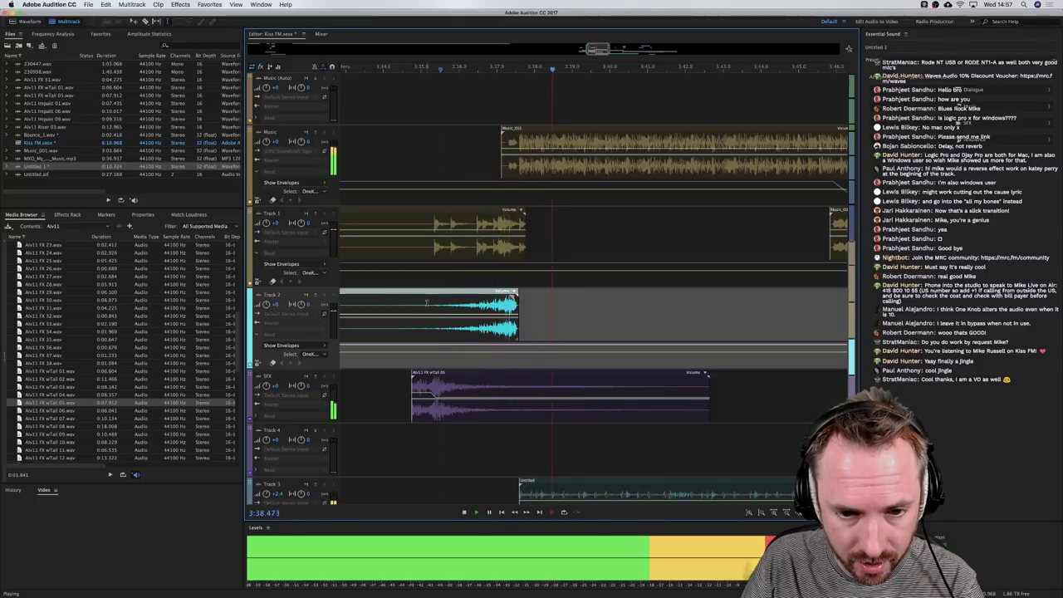
key("space")
Audition the transition with only Track 2 and Music soloed, and clear both solos
left_click(315, 294)
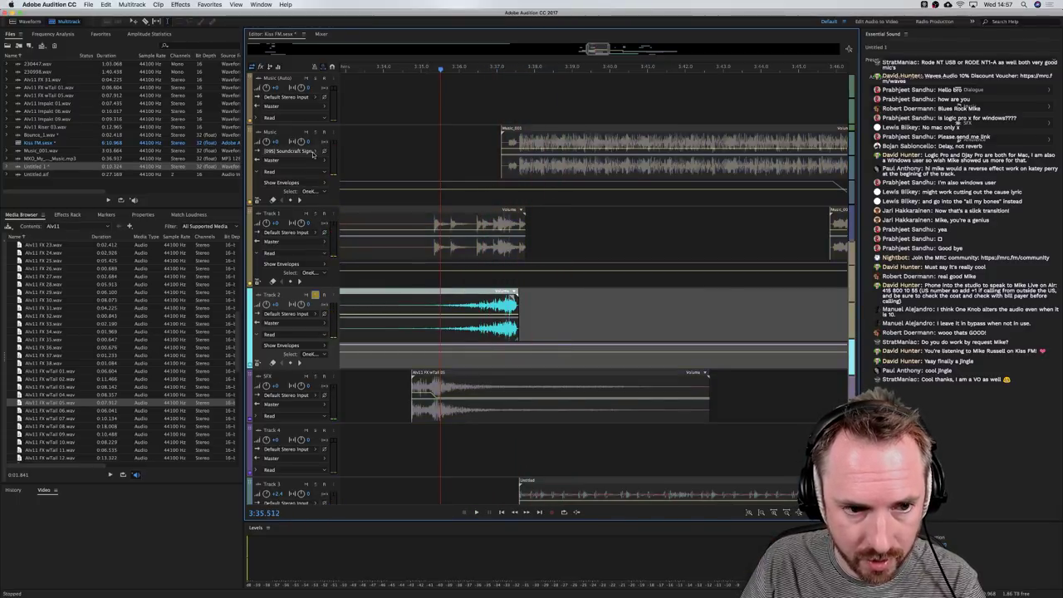
left_click(314, 132)
key("space")
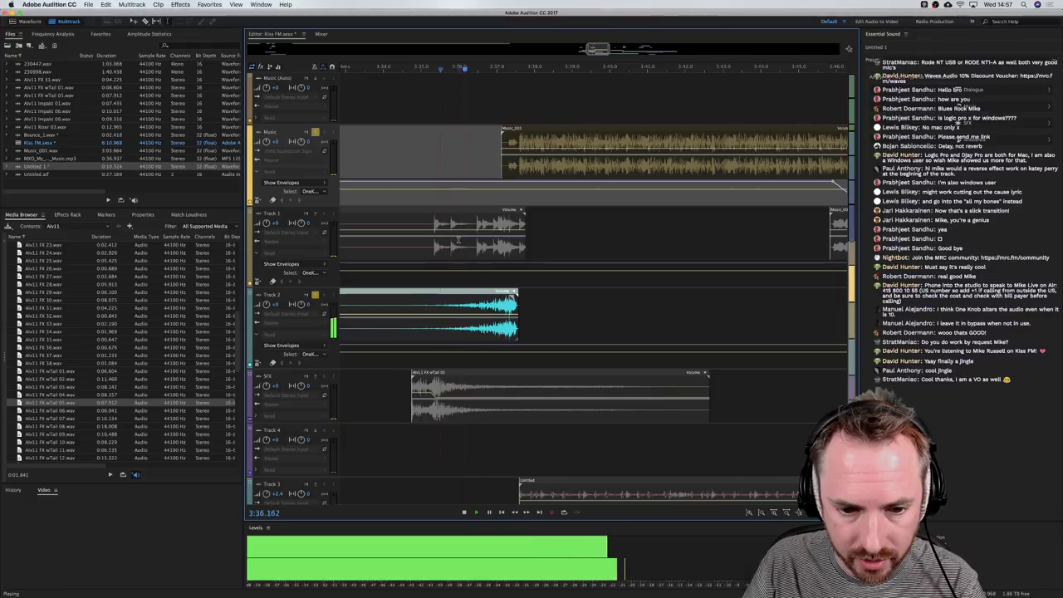
key("space")
left_click(316, 296)
left_click(315, 132)
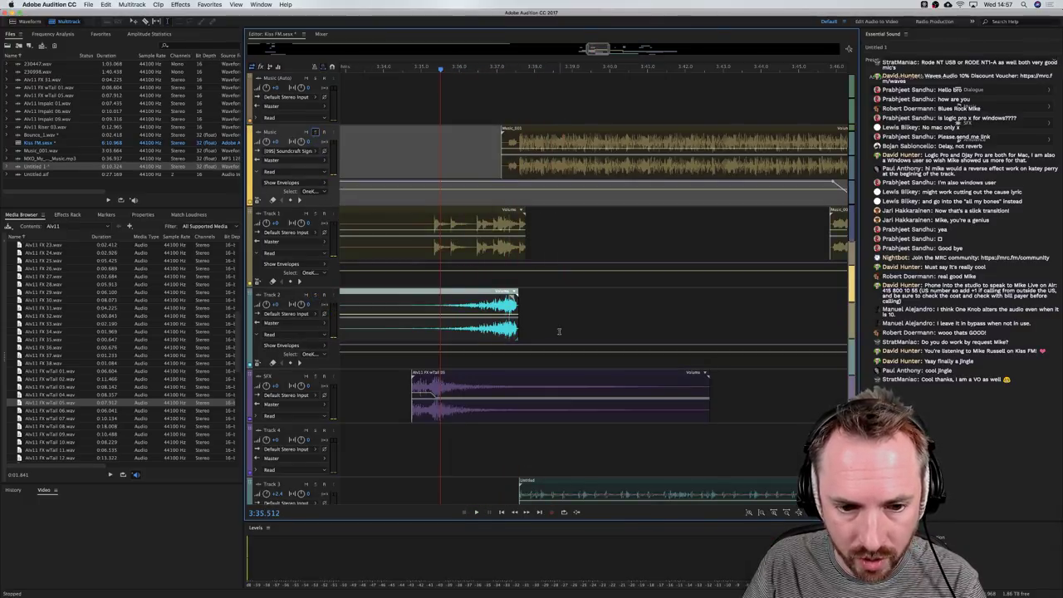
key("space")
Trim the Untitled 1 clip on Track 2 to start at about 3:35.3 with a short fade-in, and play the transition
mouse_move(434, 314)
left_mouse_down()
mouse_move(395, 301)
mouse_move(444, 297)
left_mouse_up()
key("Delete")
left_click(440, 299)
left_click(411, 299)
key("space")
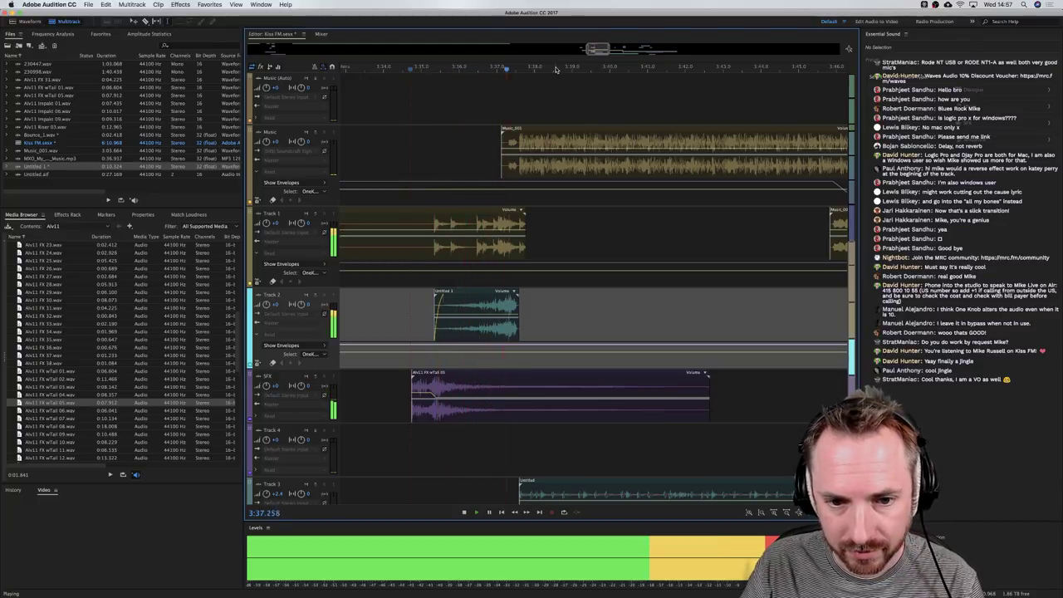
Play the transition from Track 1 to Track 2 around 3:55, starting from about 3:53.8
scroll(560, 71, "down", 5)
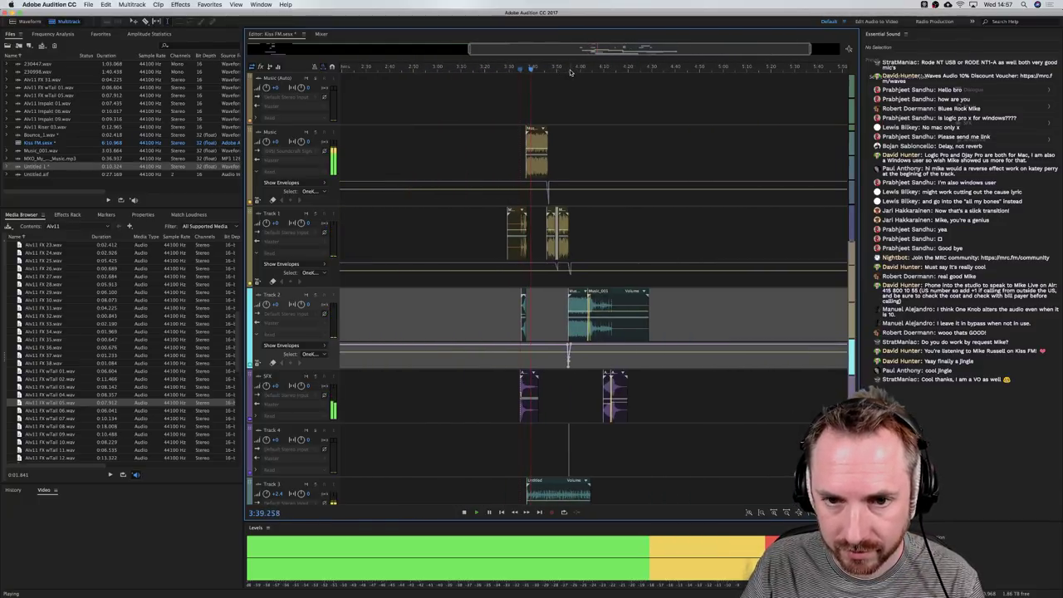
key("space")
scroll(570, 73, "up", 6)
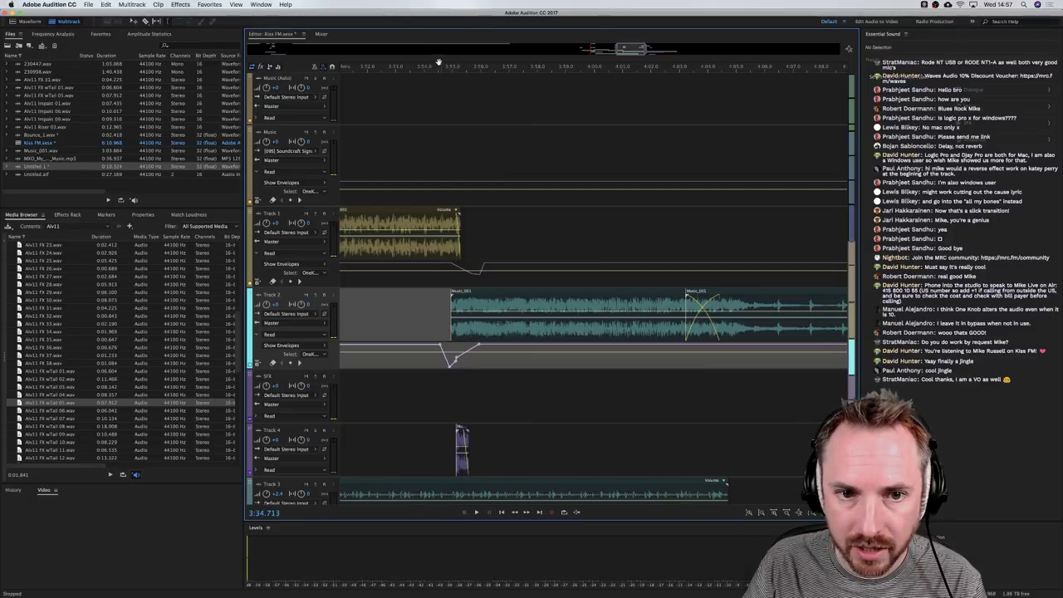
key("space")
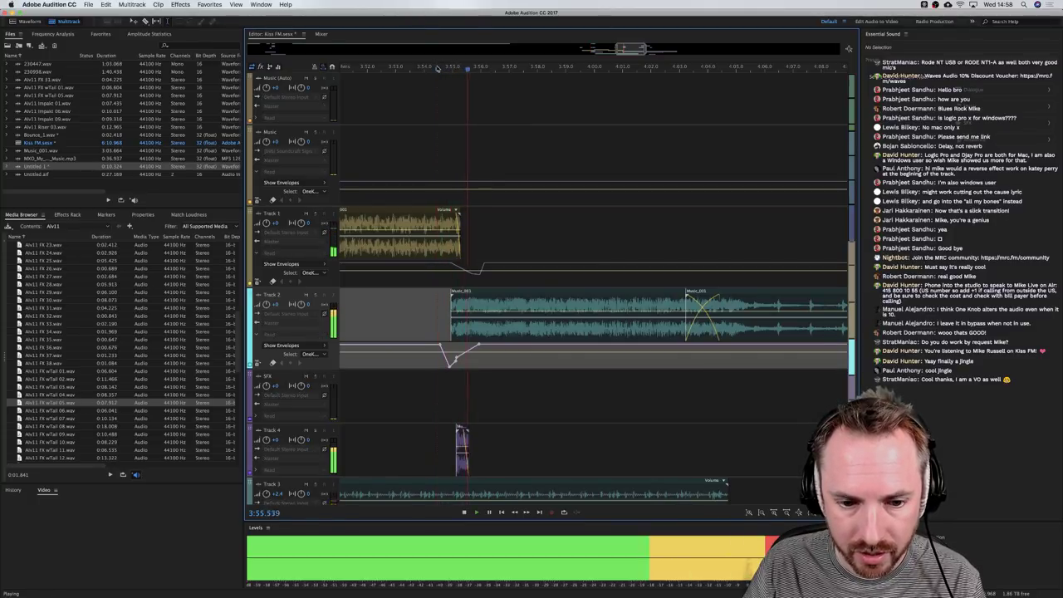
scroll(438, 69, "up", 2)
left_click(587, 72)
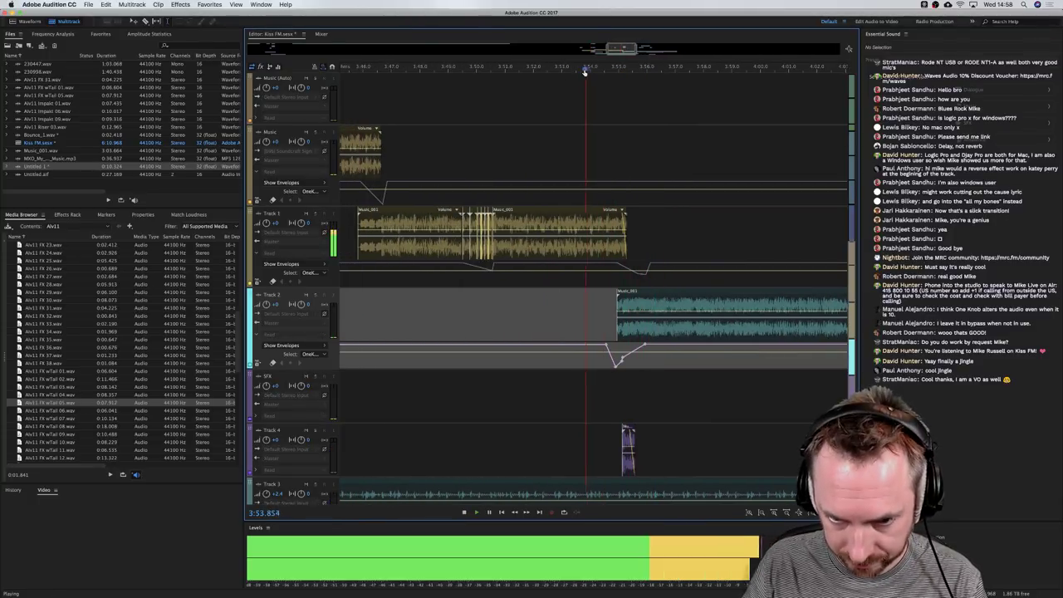
scroll(585, 71, "up", 3)
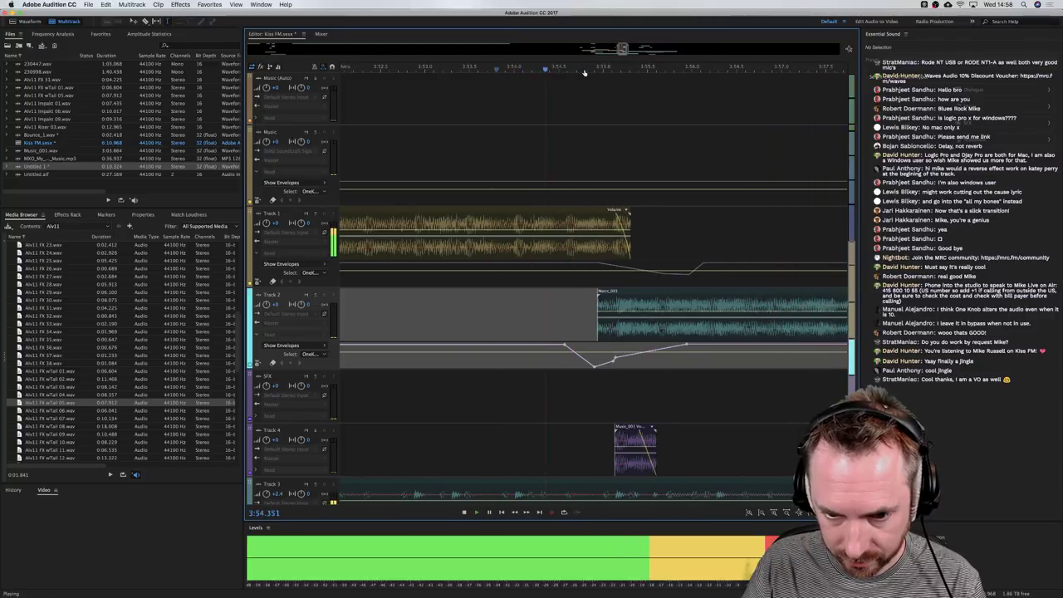
key("space")
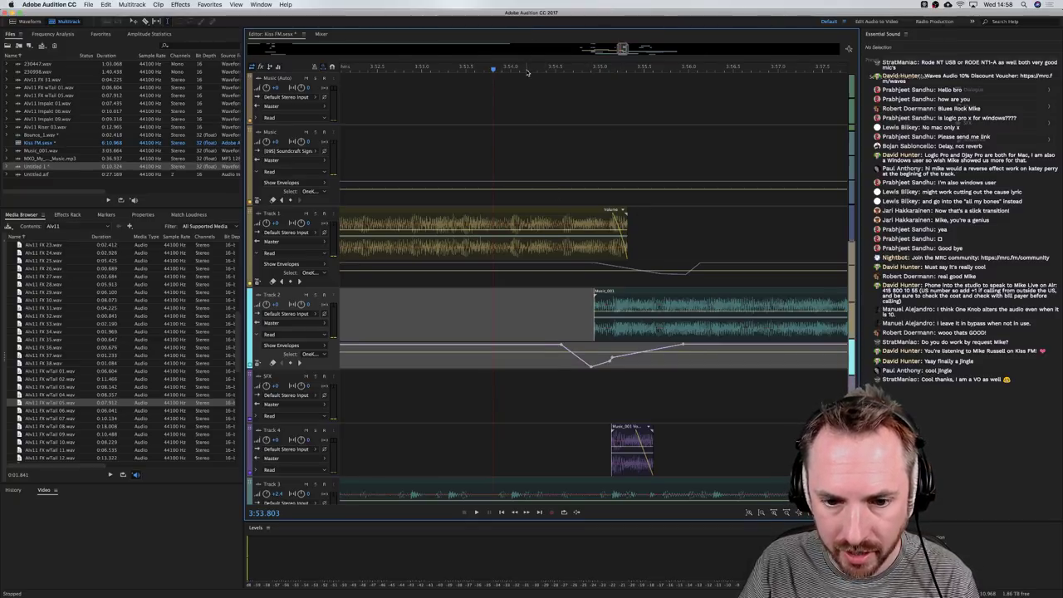
scroll(526, 72, "down", 3)
scroll(553, 211, "down", 3)
key("space")
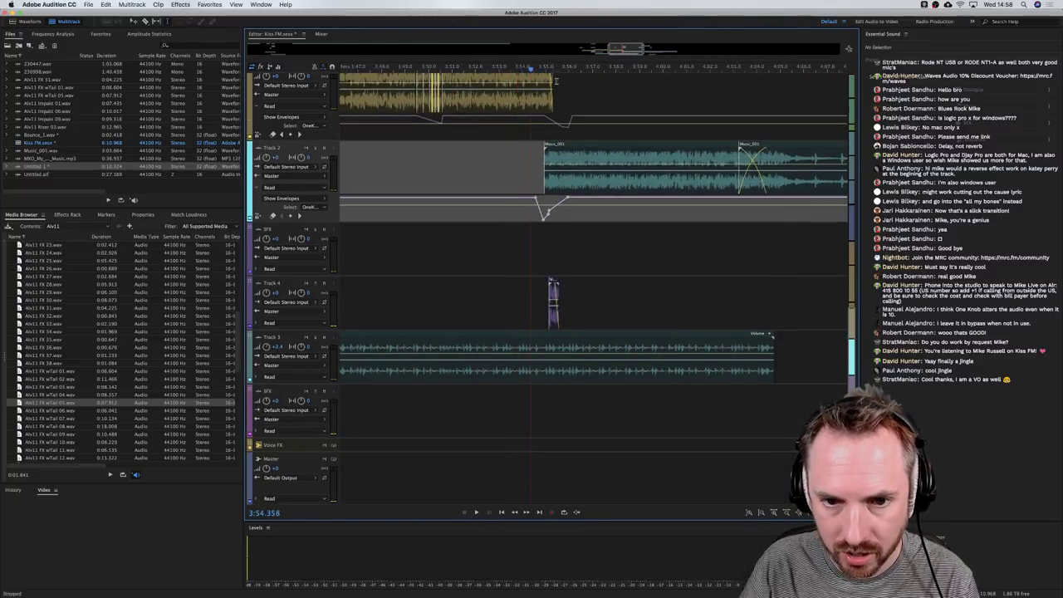
Select the Track 1 beat from 3:54.587 to about 3:55.12 and calculate 553/2 in Spotlight
scroll(544, 64, "up", 5)
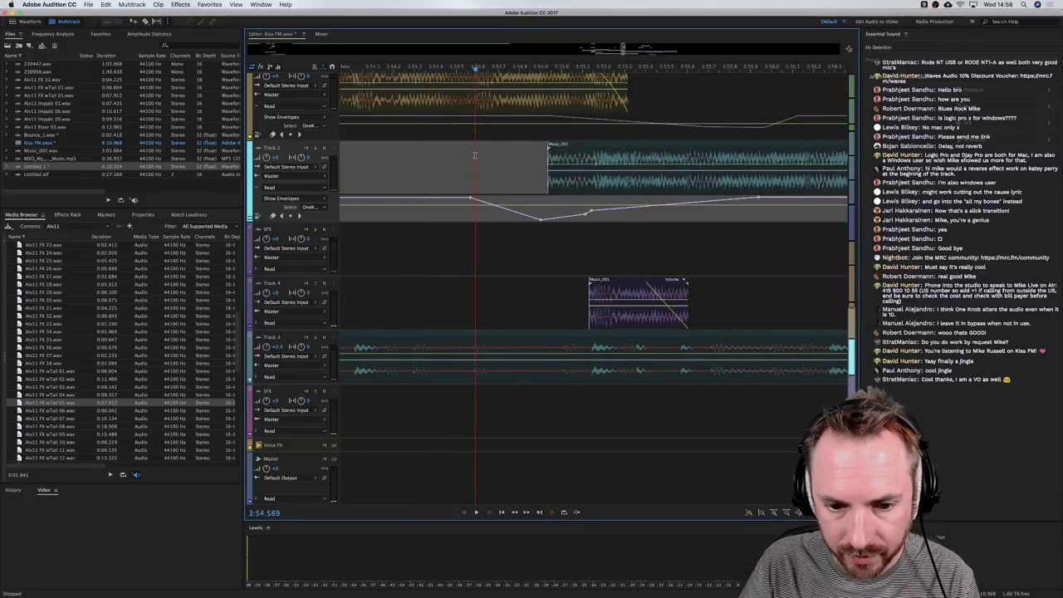
left_click(539, 101)
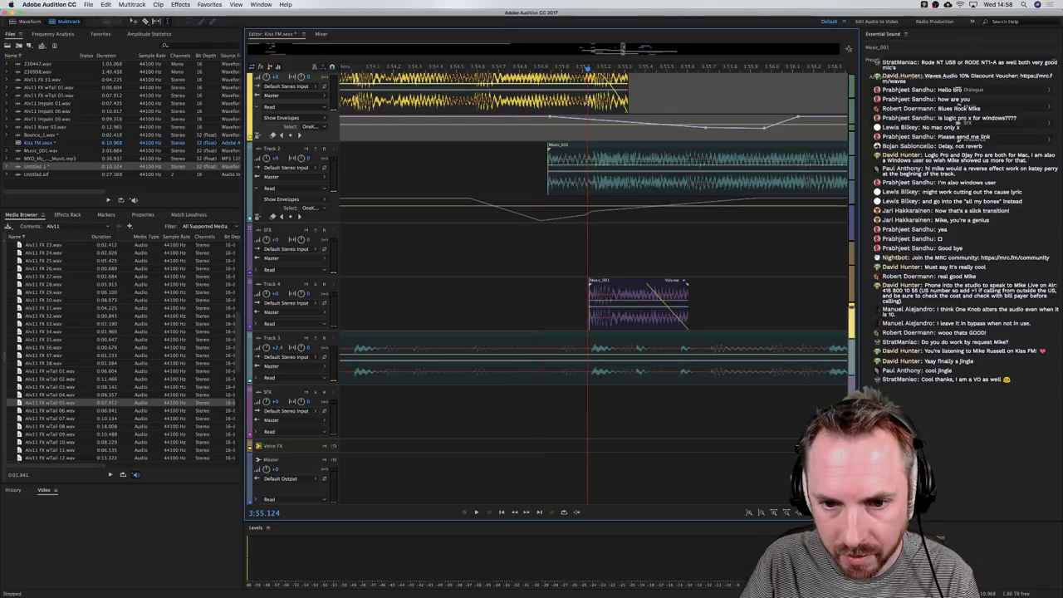
left_click_drag(590, 100, 474, 100)
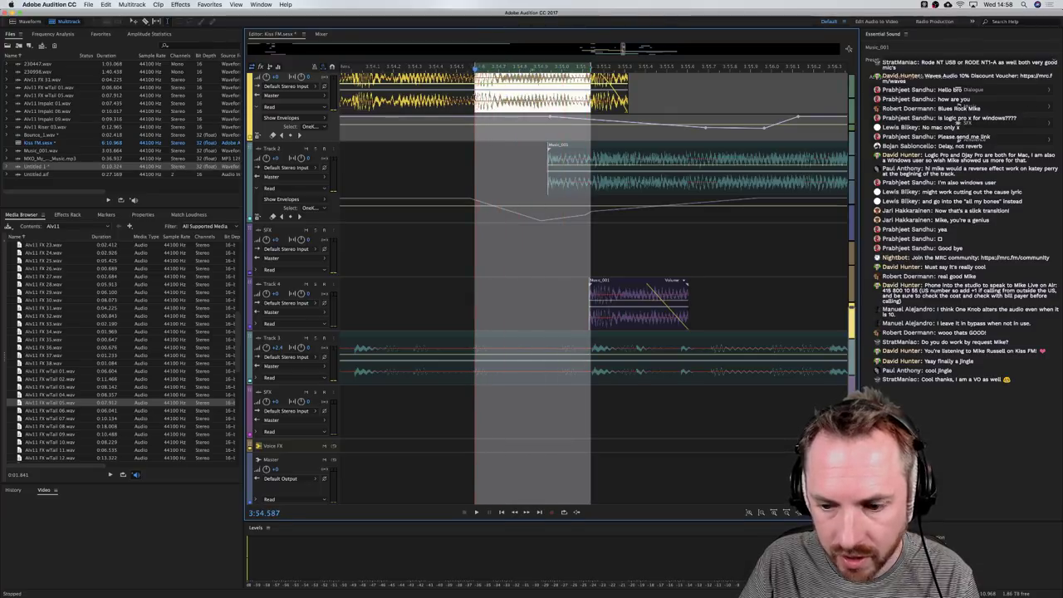
key("super+space")
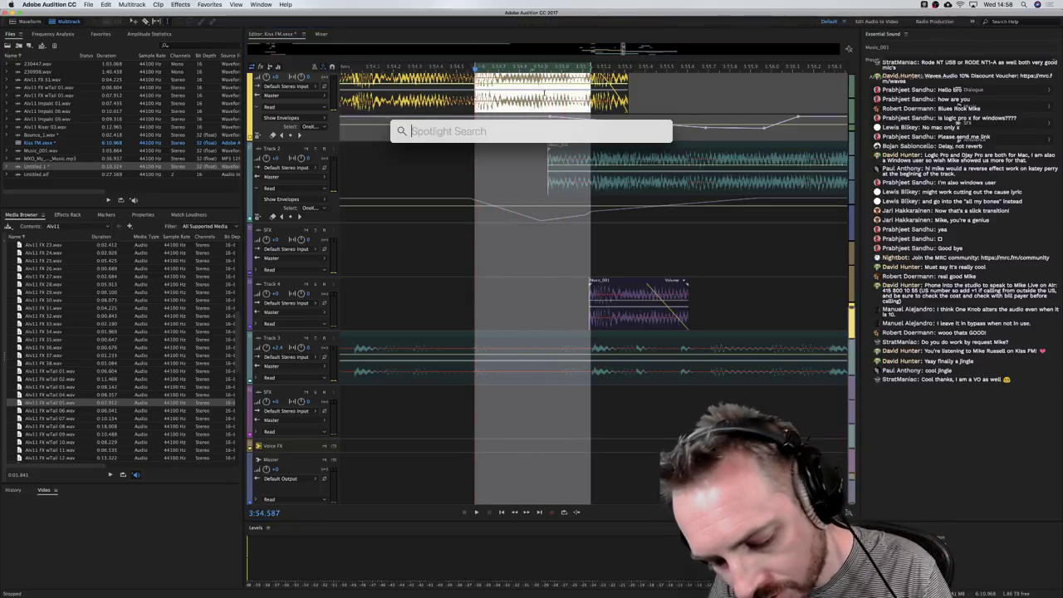
type("553/2")
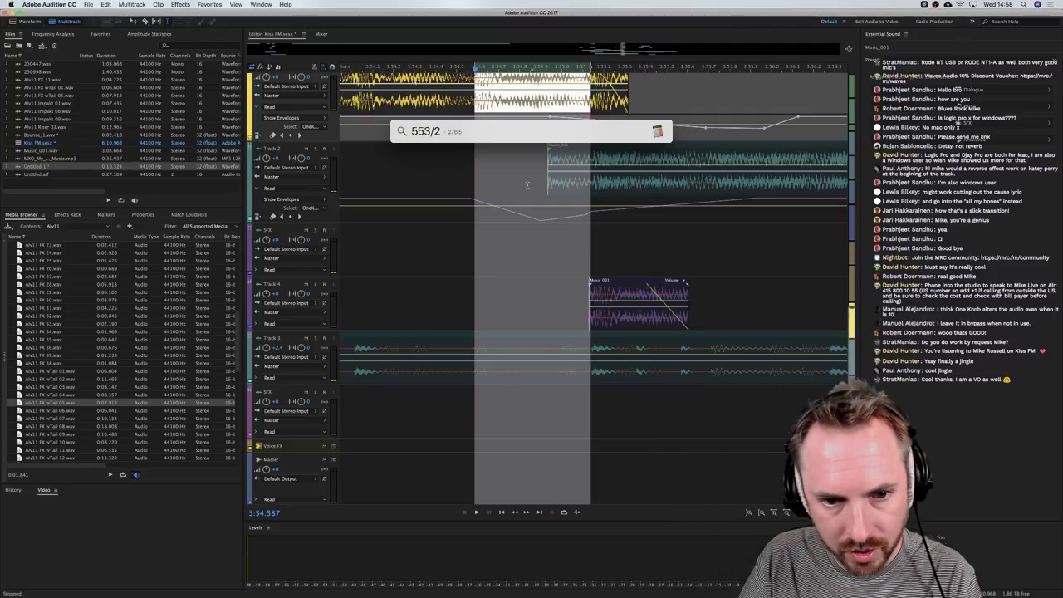
left_click(527, 185)
Split the Track 1 clip halfway through the beat at 3:54.864 and delete its tail after 3:55.150
left_click_drag(476, 98, 532, 98)
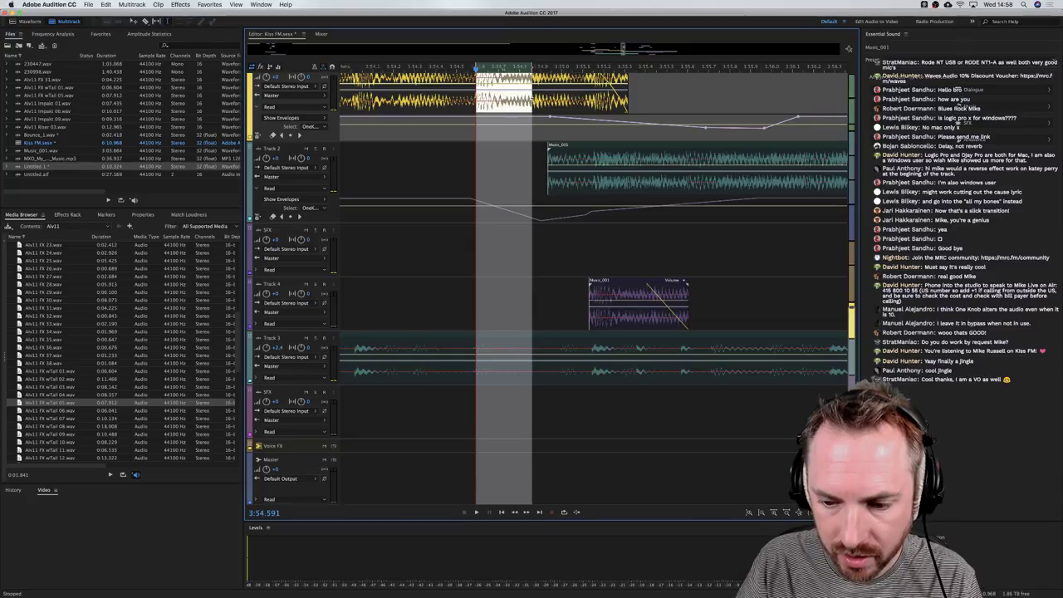
left_click(535, 100)
left_click(533, 100)
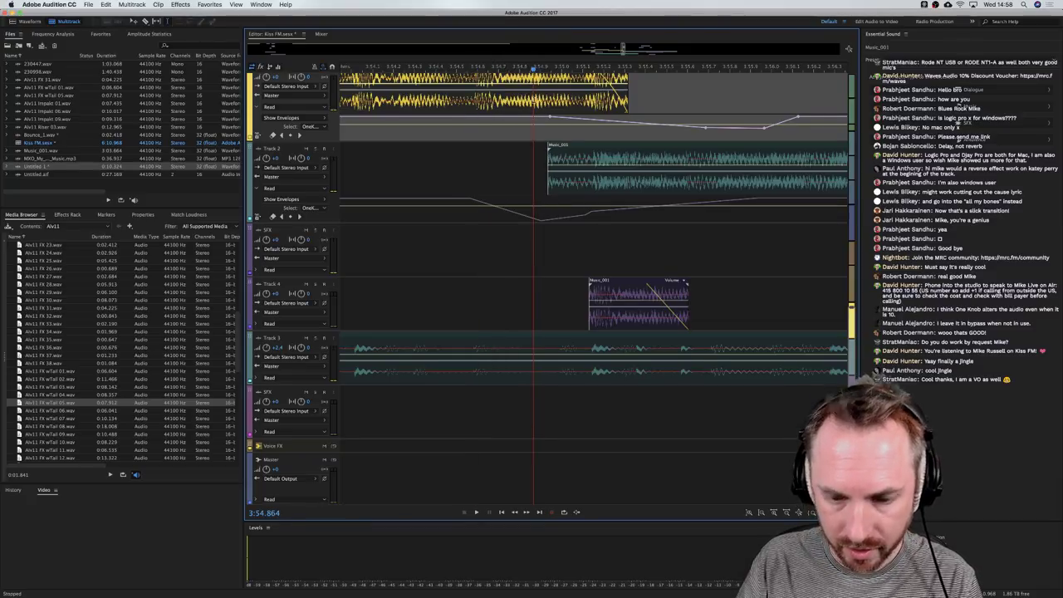
key("super+k")
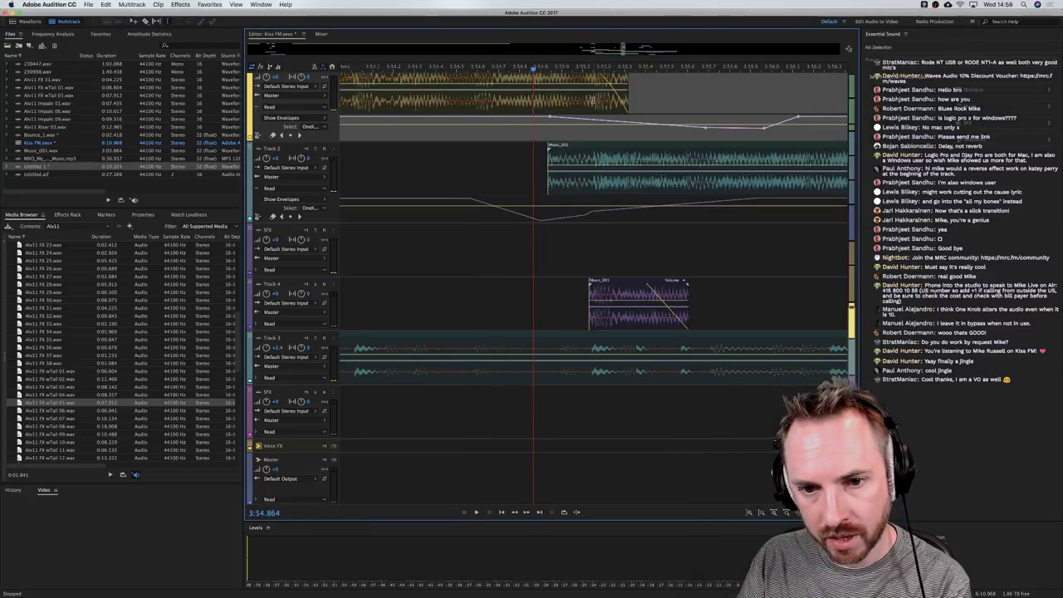
left_click_drag(593, 101, 665, 100)
key("Delete")
Replace the end piece of Track 1 with half-length repeats, pasting one copy at 3:54.875, to build a stutter
scroll(549, 100, "up", 3)
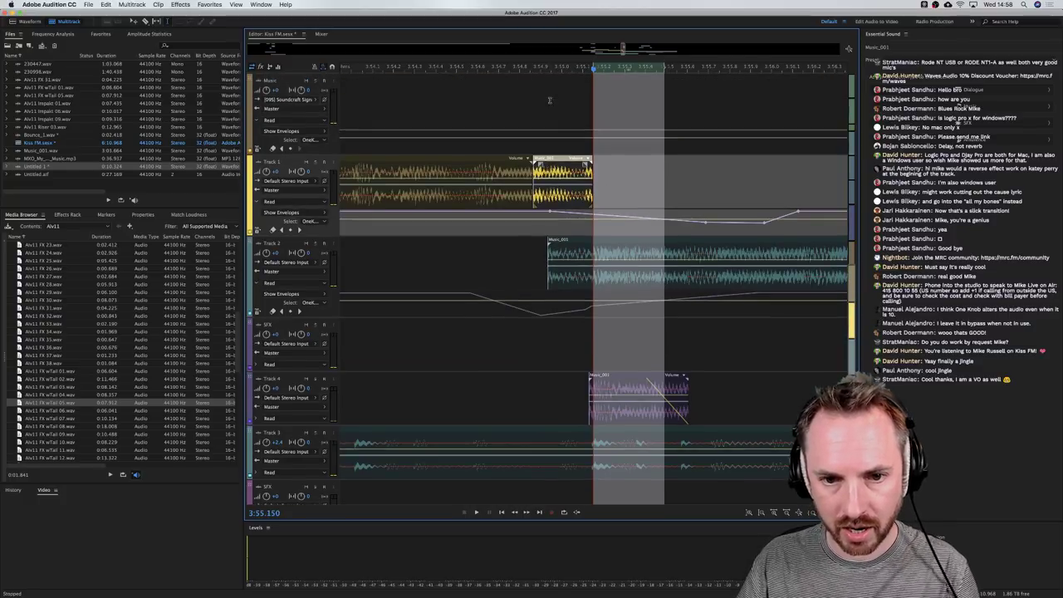
left_click(555, 169)
key("Delete")
left_click_drag(475, 171, 558, 165)
left_click(539, 171)
left_click(547, 171)
left_click(536, 172)
key("super+v")
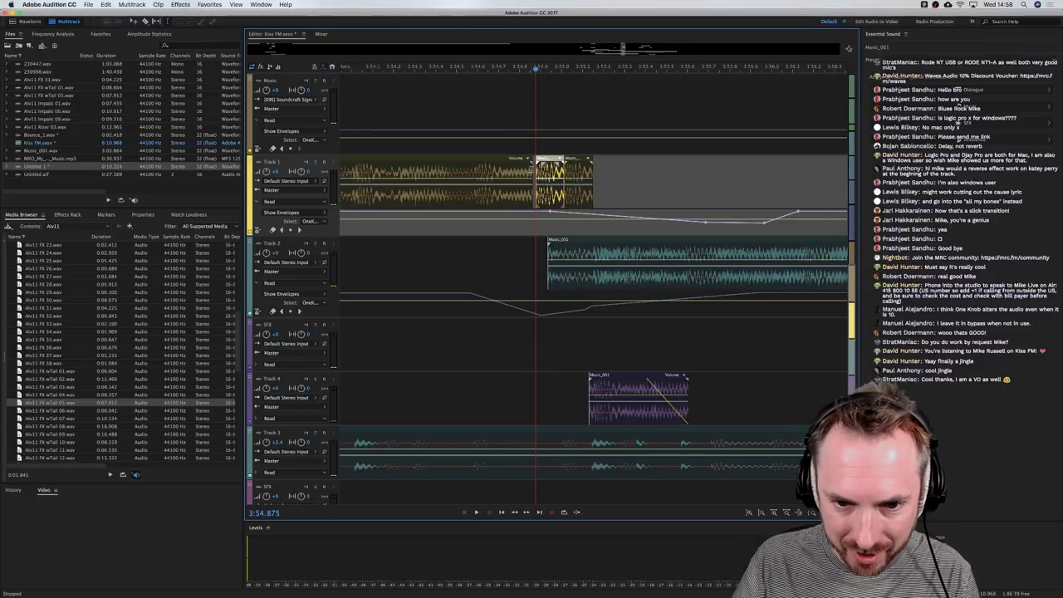
Play the stutter edit on Track 1 several times, from about 3:54.5 and from 3:53.983, and inspect its clip joins closely
left_click(456, 127)
key("space")
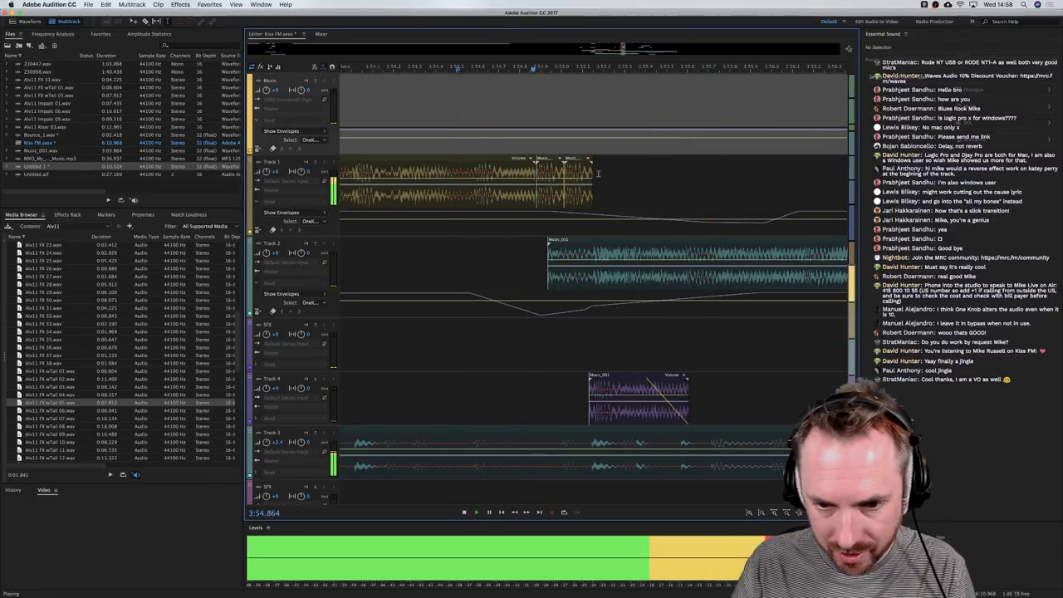
key("space")
key("space")
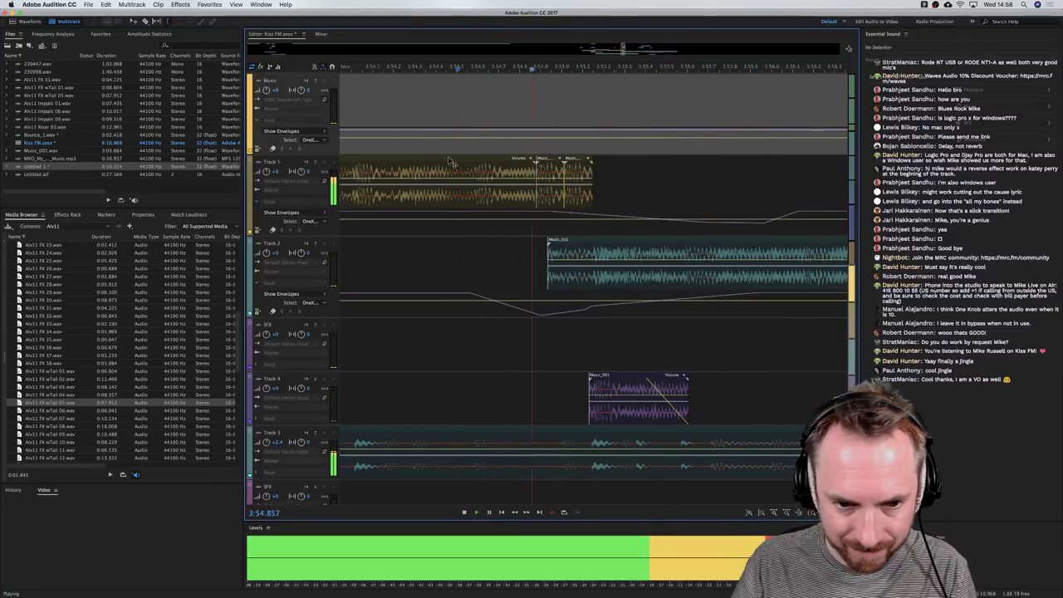
left_click(348, 103)
key("space")
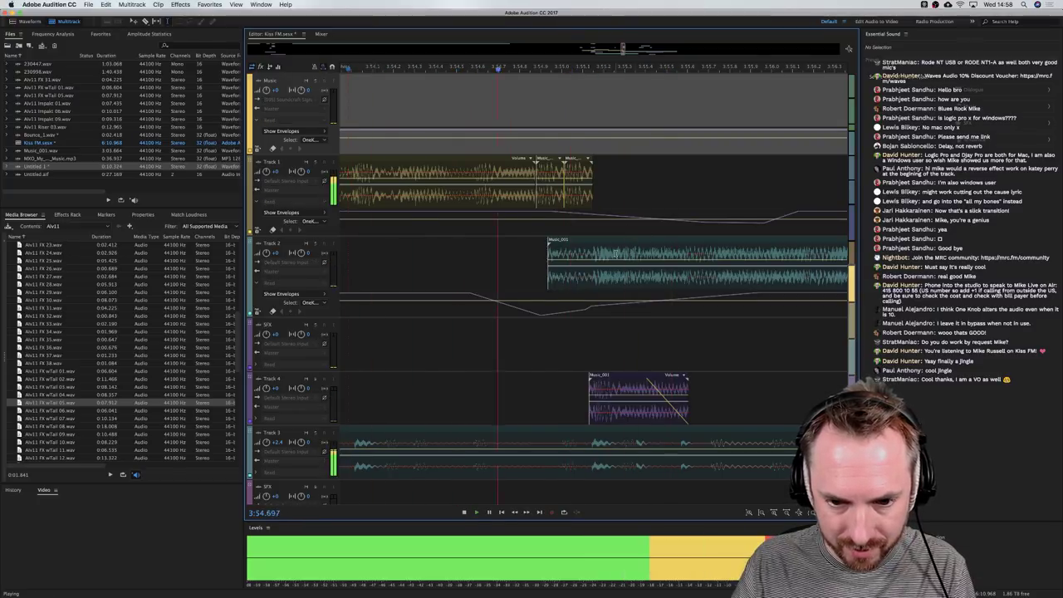
key("space")
key("space")
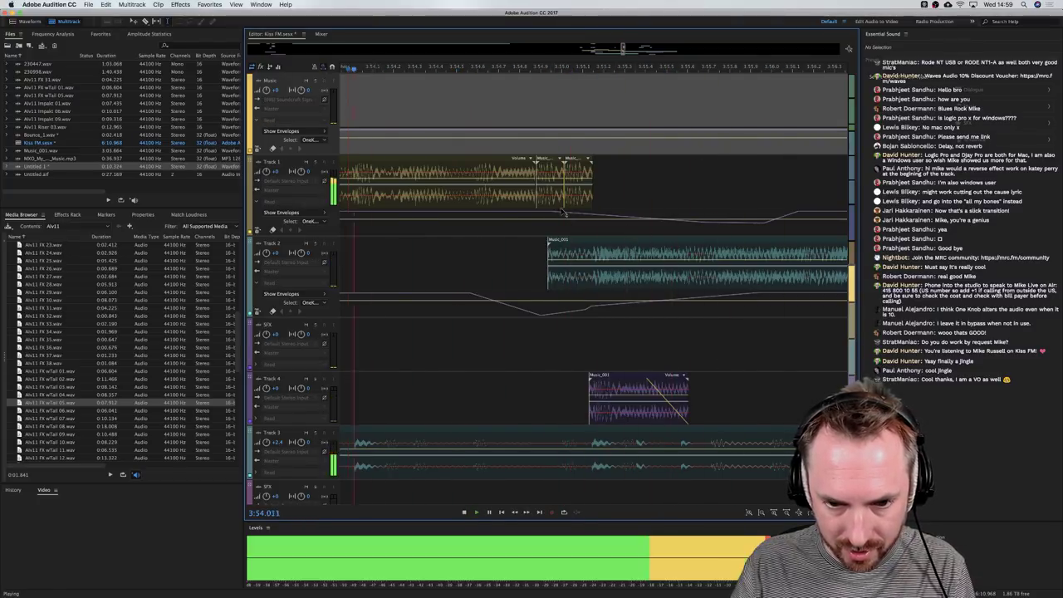
key("space")
scroll(561, 73, "up", 3)
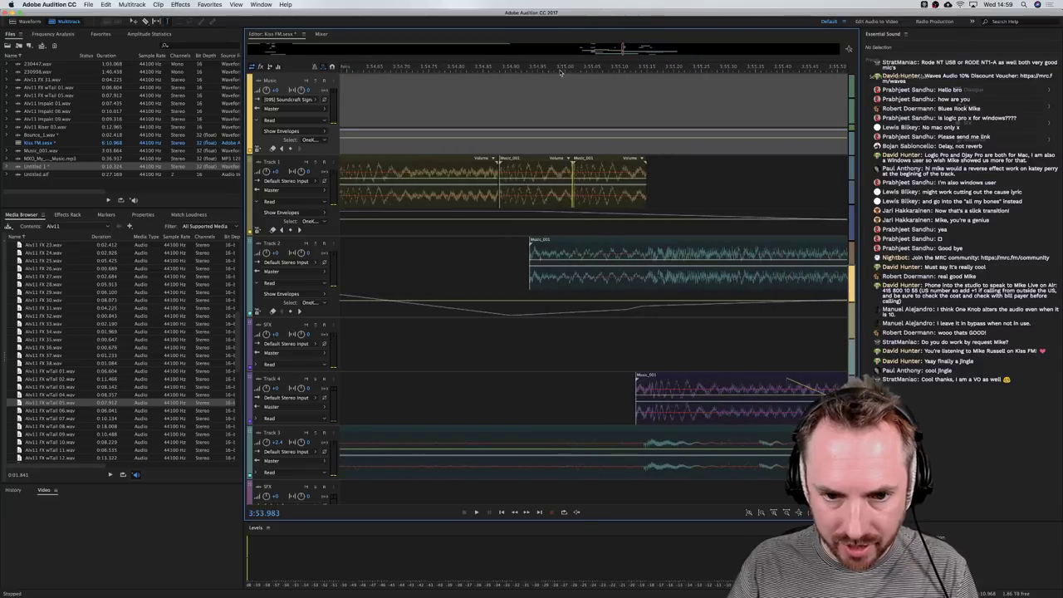
Subdivide the end of the Track 1 stutter before 3:55.150 into shorter repeated copies and play the transition
mouse_move(572, 168)
left_mouse_down()
mouse_move(536, 171)
mouse_move(553, 165)
left_mouse_up()
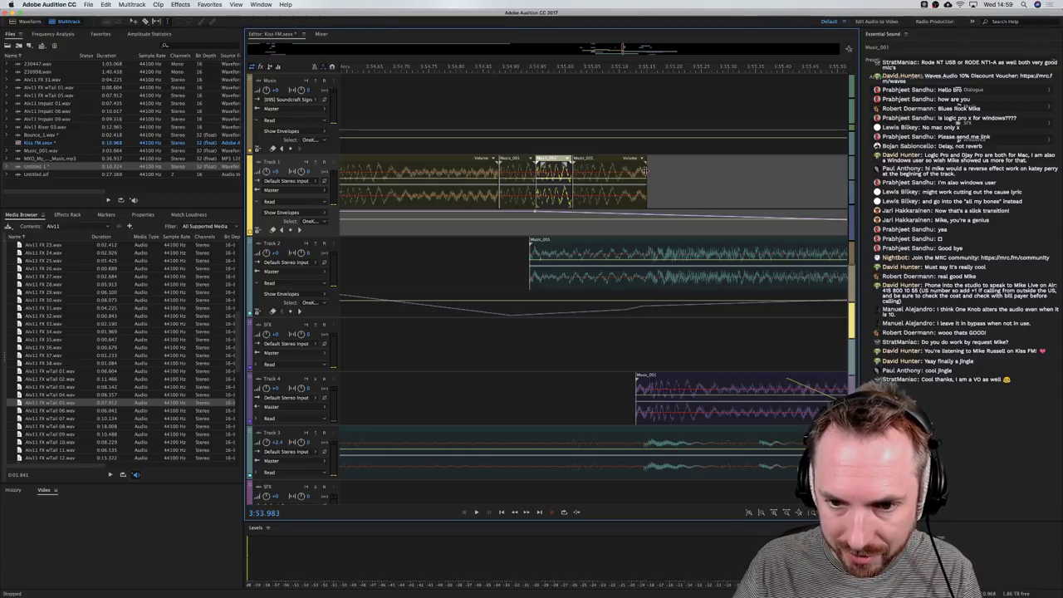
mouse_move(645, 171)
left_mouse_down()
mouse_move(592, 172)
mouse_move(640, 162)
left_mouse_up()
key("space")
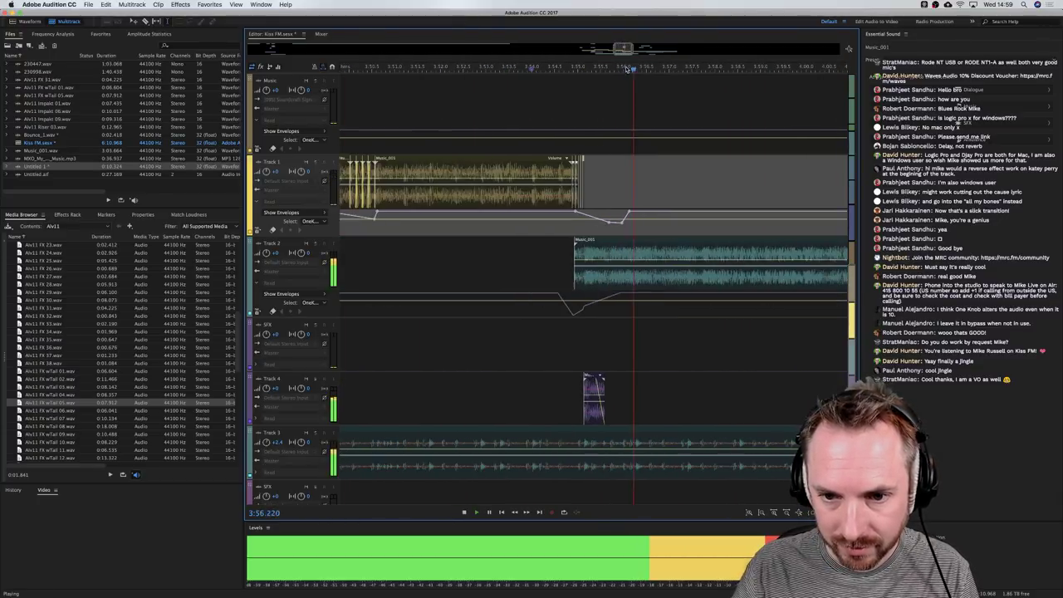
key("space")
key("space")
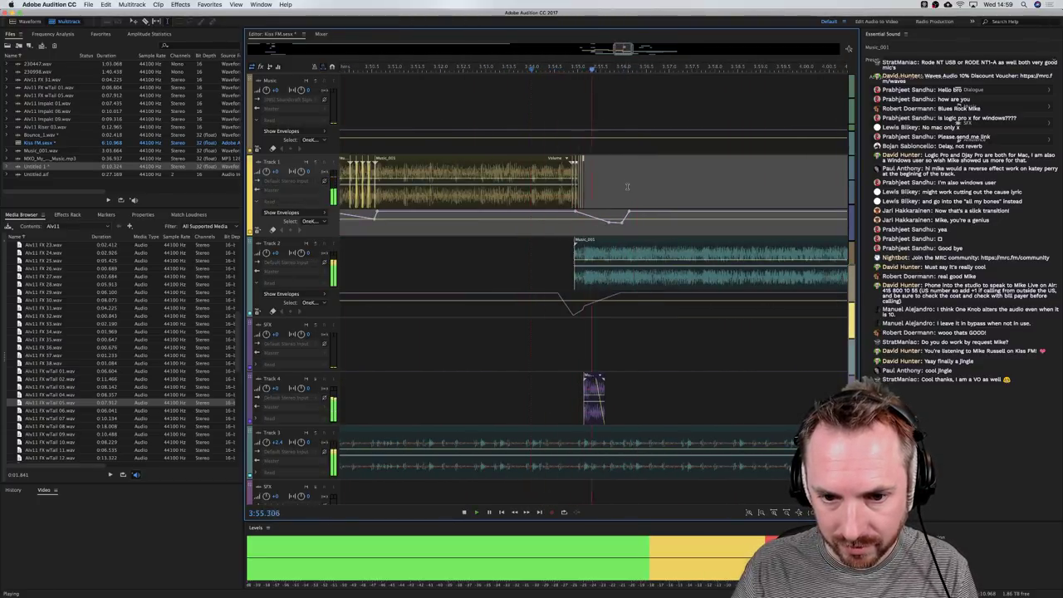
key("space")
Preview Alv11 wipe effects and place Alv11 Wipe 07 on the SFX track at about 3:54.9, beneath the stutter transition
left_click(537, 248)
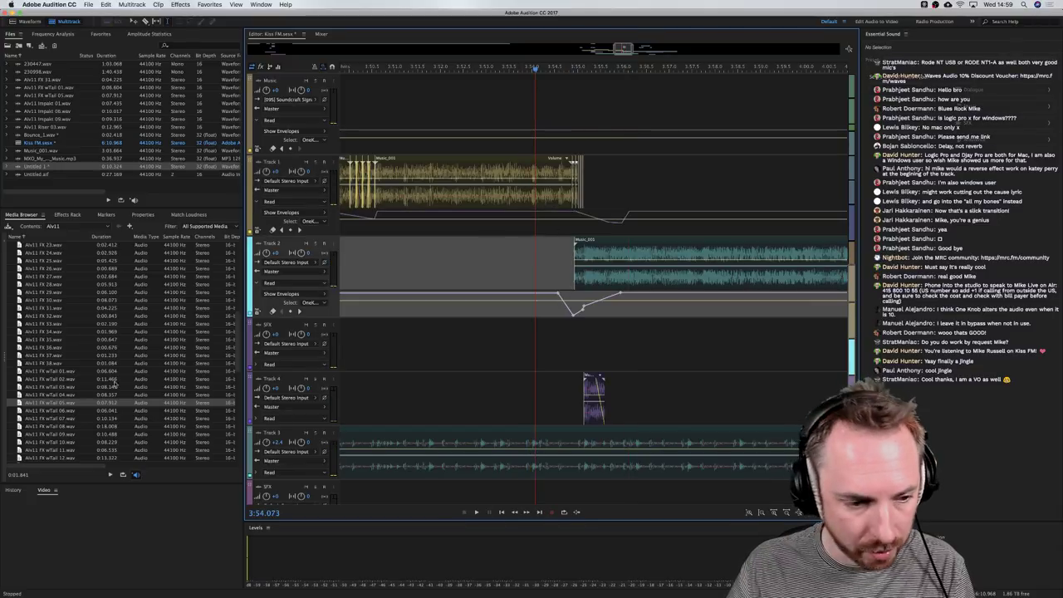
scroll(28, 351, "down", 9)
left_click(37, 411)
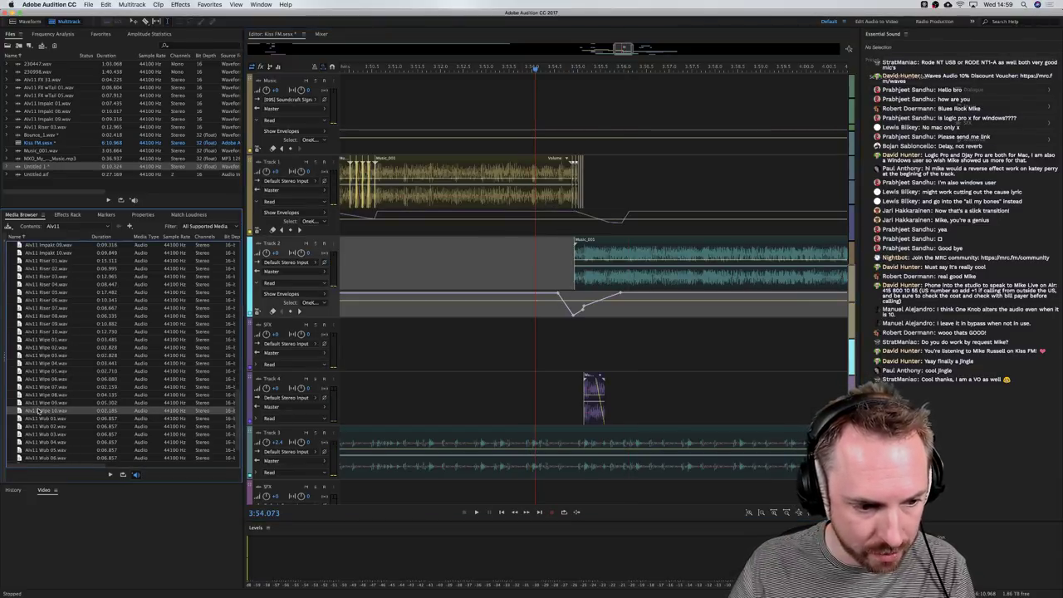
left_click(37, 387)
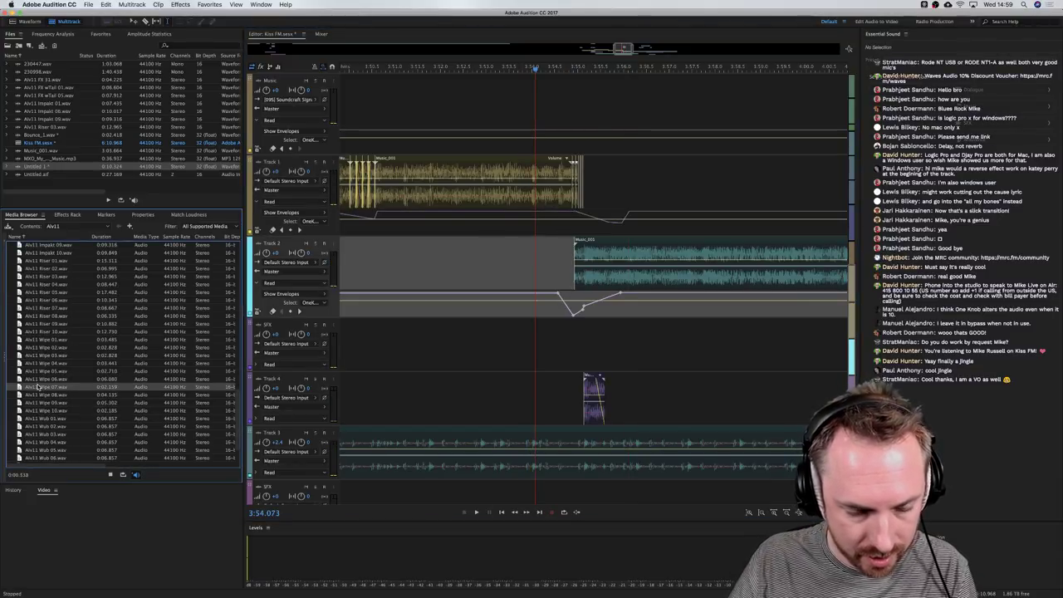
left_click_drag(37, 387, 601, 366)
scroll(574, 73, "up", 3)
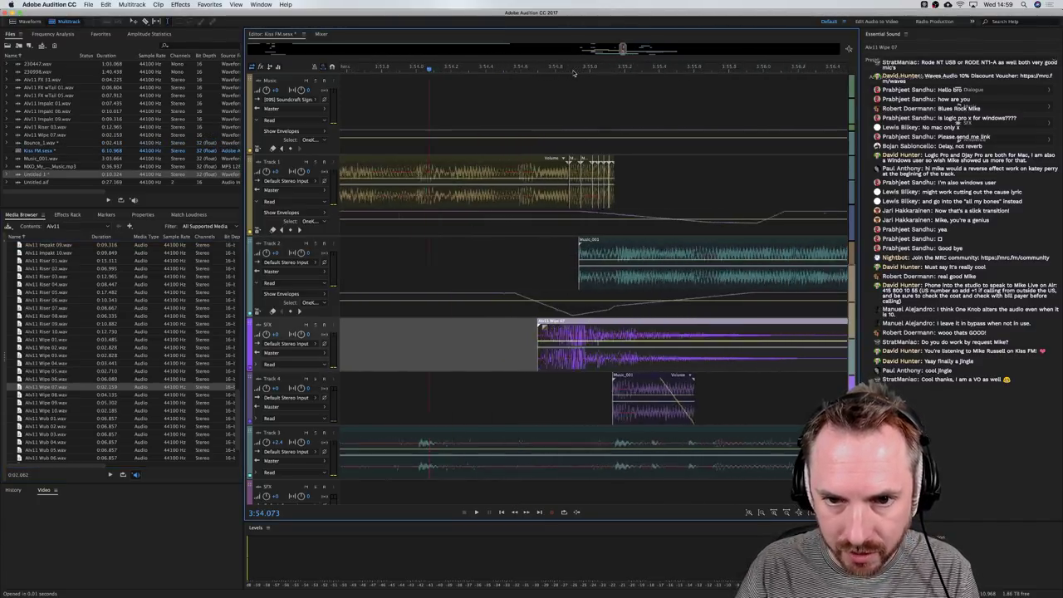
mouse_move(596, 349)
left_mouse_down()
mouse_move(619, 348)
mouse_move(607, 347)
left_mouse_up()
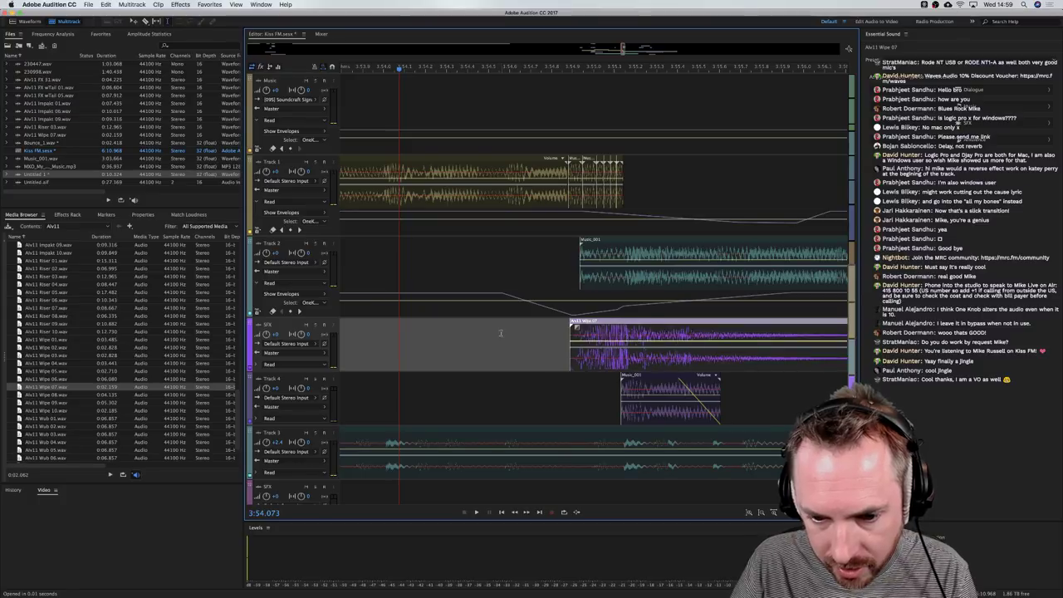
Nudge the Alv11 Wipe 07 clip slightly later on the SFX track and play the transition from 3:54.196
key("space")
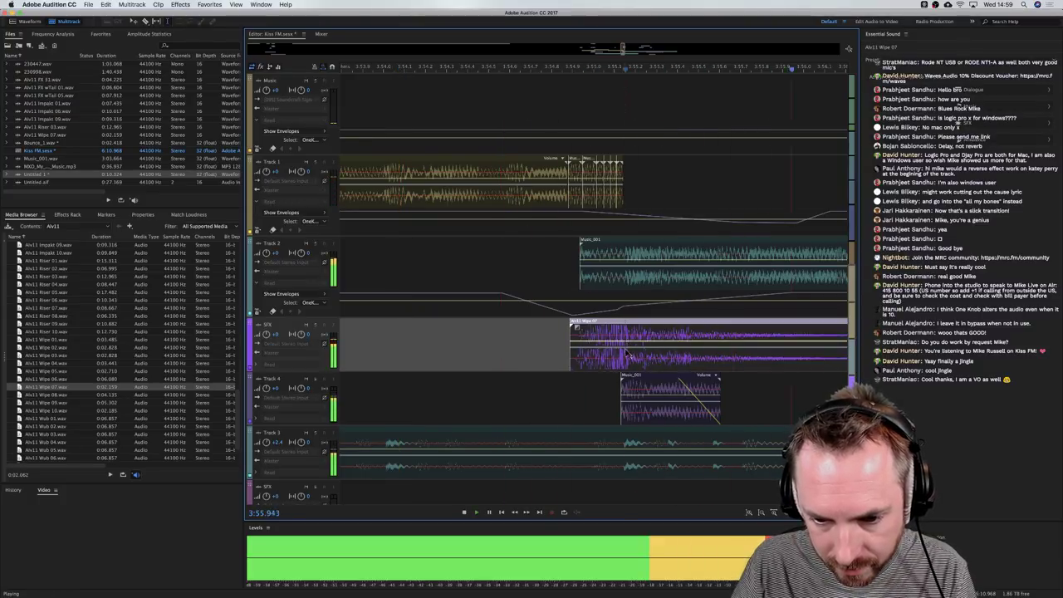
key("space")
key("space")
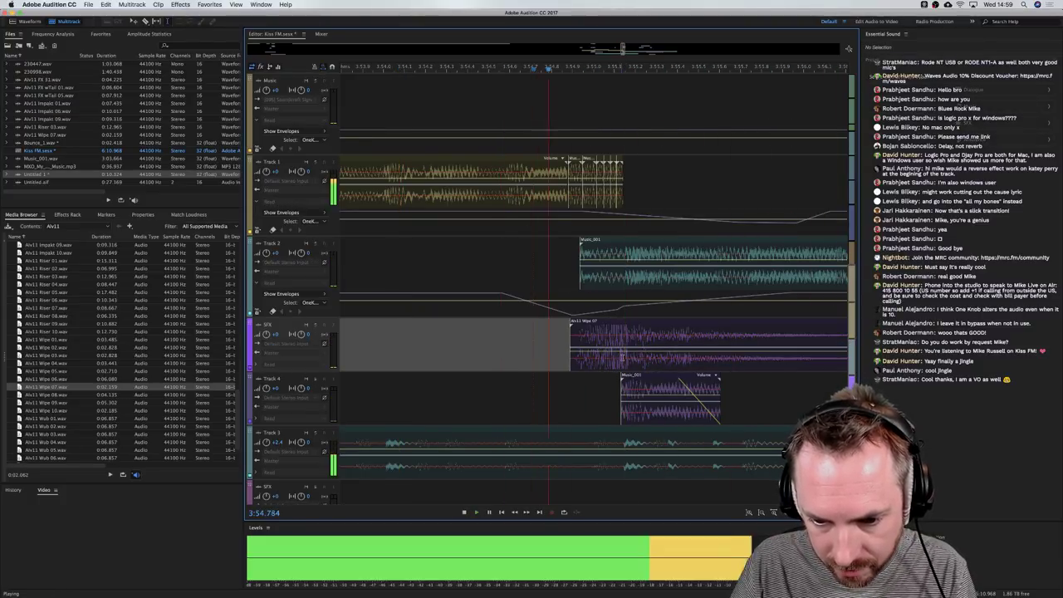
left_click_drag(630, 361, 632, 361)
key("space")
left_click(426, 339)
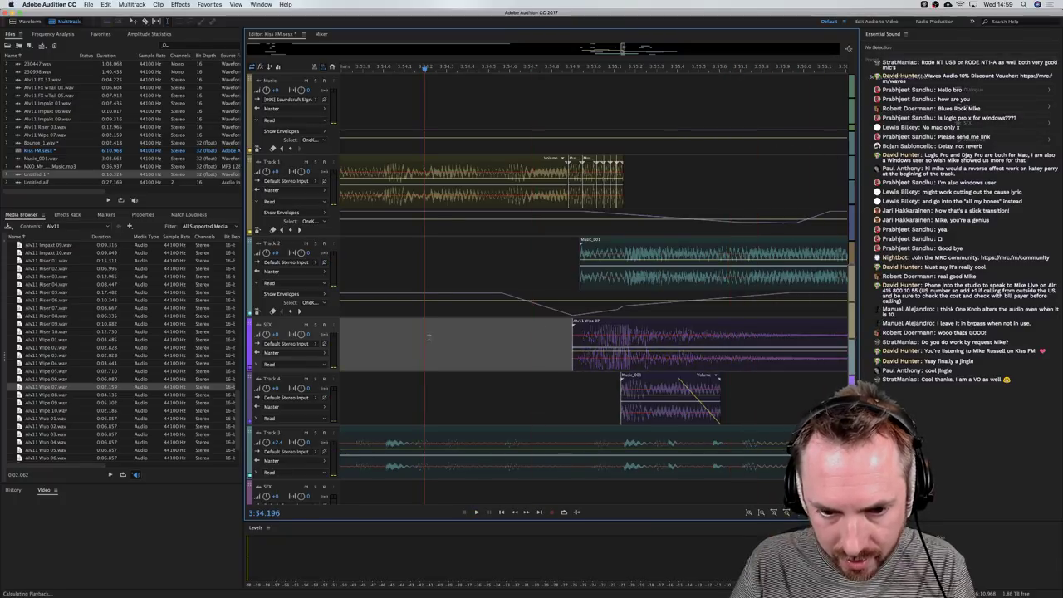
key("space")
scroll(528, 69, "down", 6)
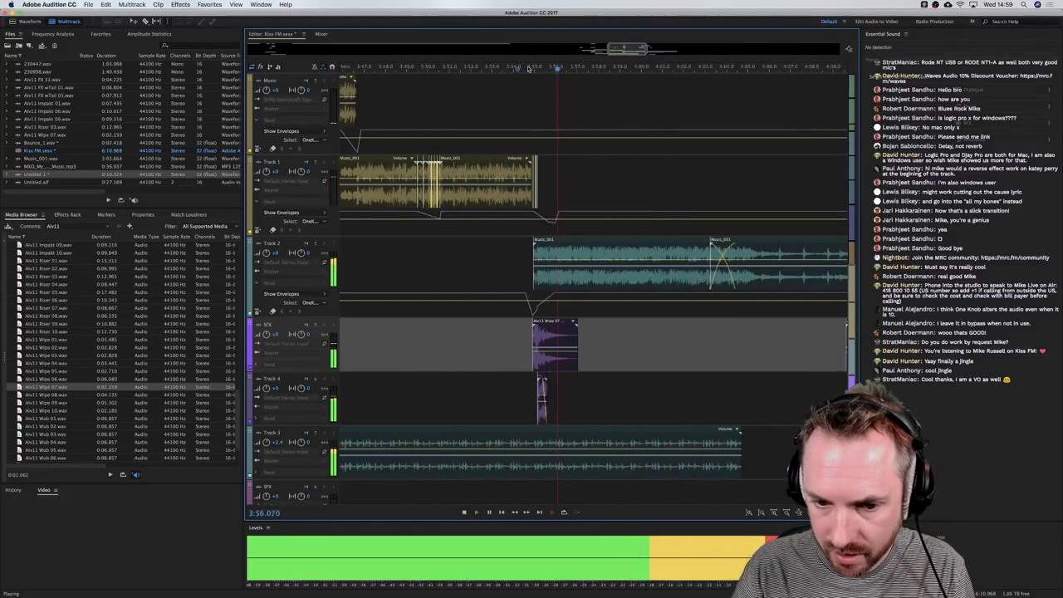
key("space")
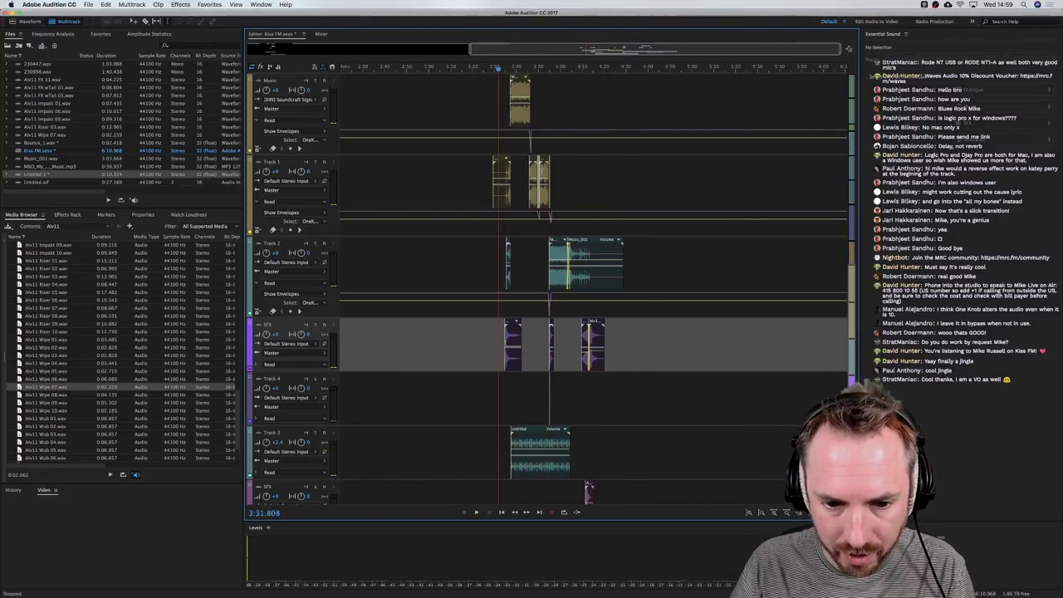
Review the voice effect tracks and play the opening voice section from 0:11.040, including the Voice Flanger clip
scroll(616, 103, "up", 6)
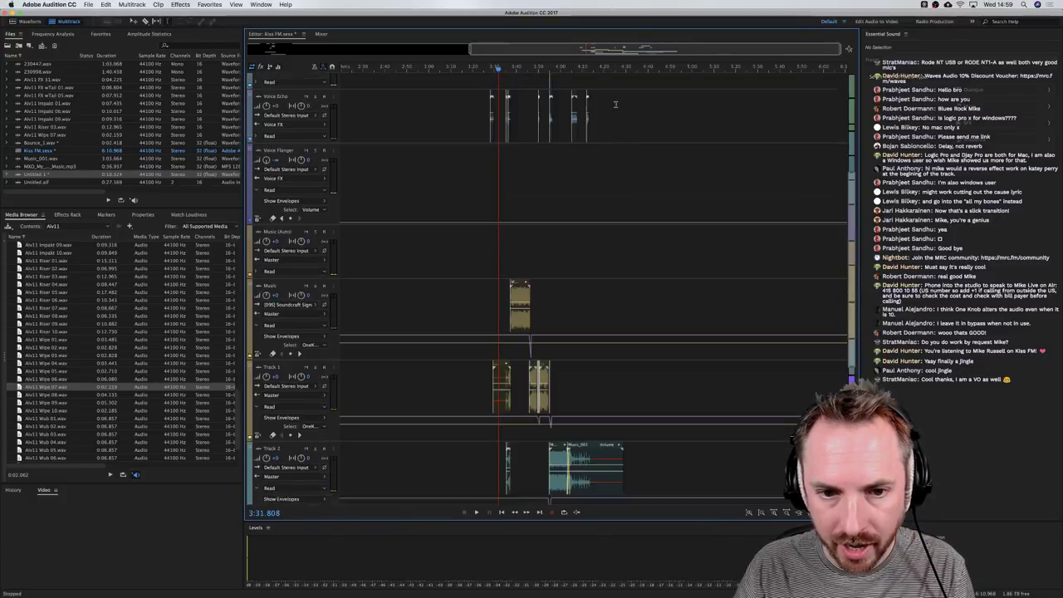
scroll(615, 103, "up", 2)
scroll(478, 65, "down", 5)
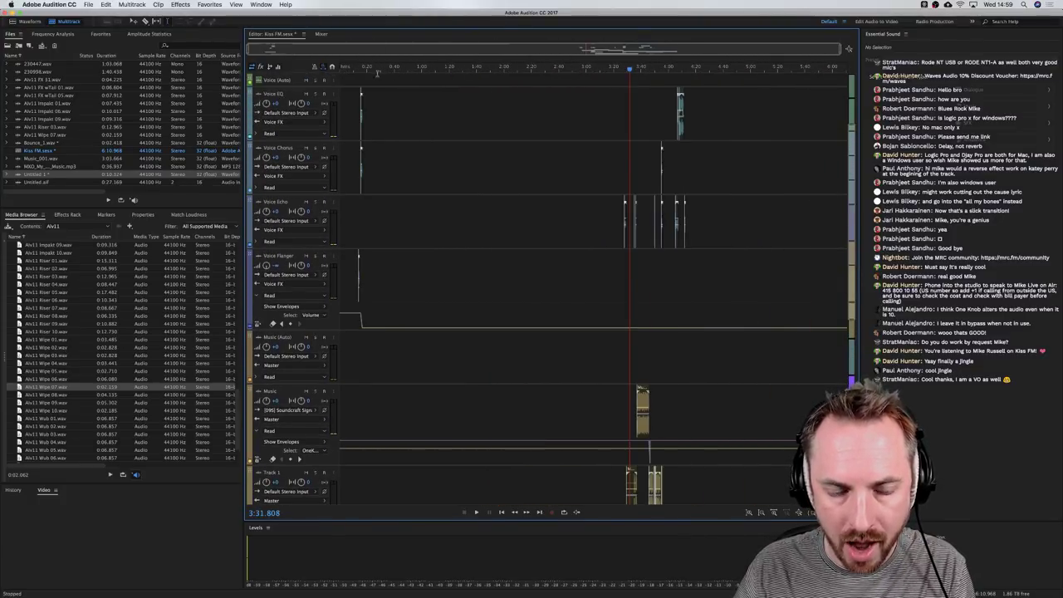
scroll(448, 152, "up", 2)
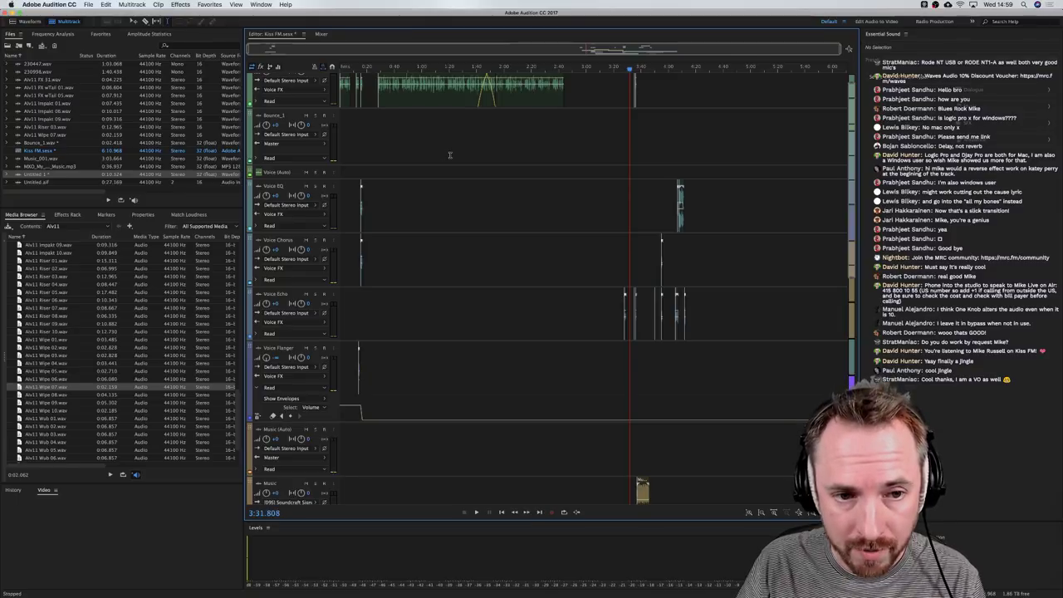
left_click(356, 124)
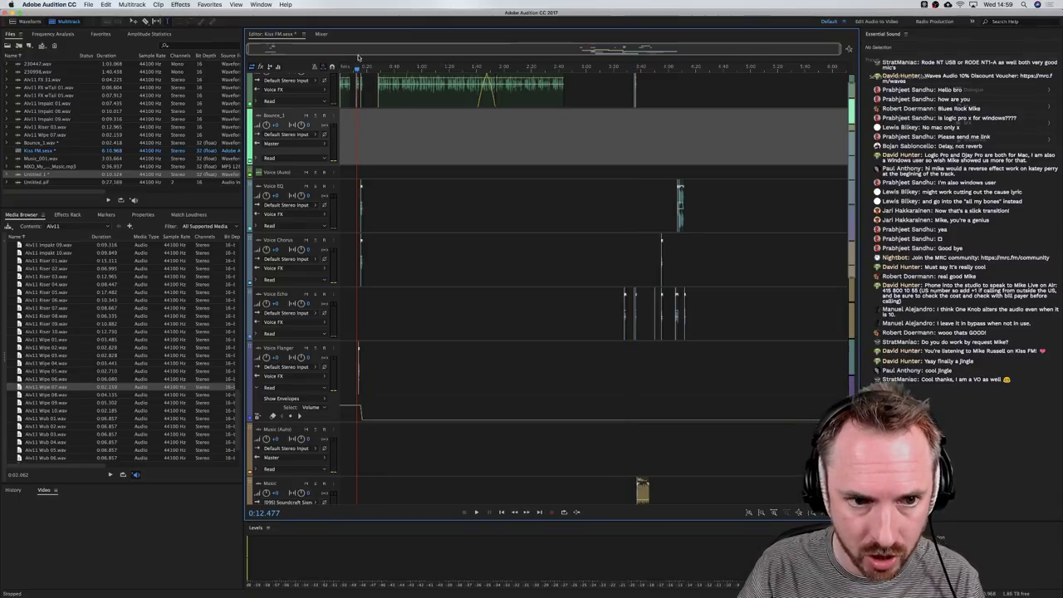
scroll(357, 69, "up", 5)
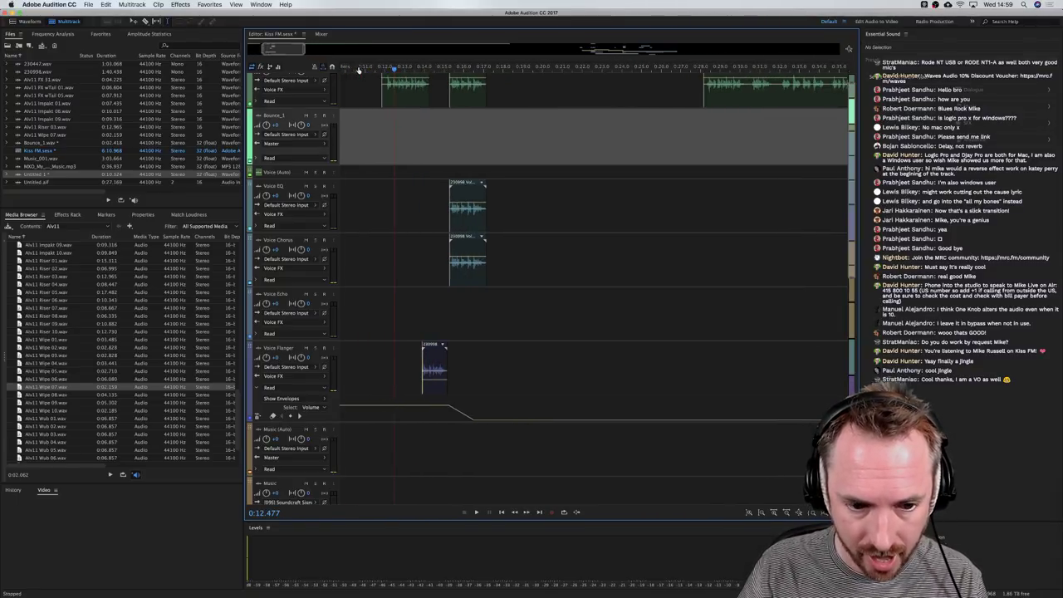
scroll(420, 127, "up", 1)
scroll(422, 126, "left", 4)
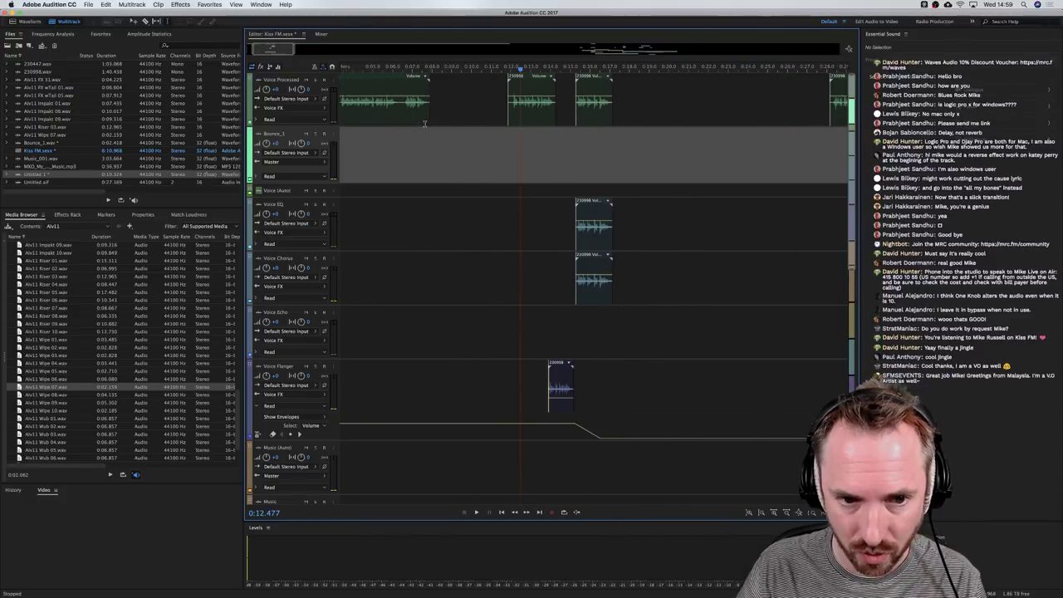
left_click(563, 147)
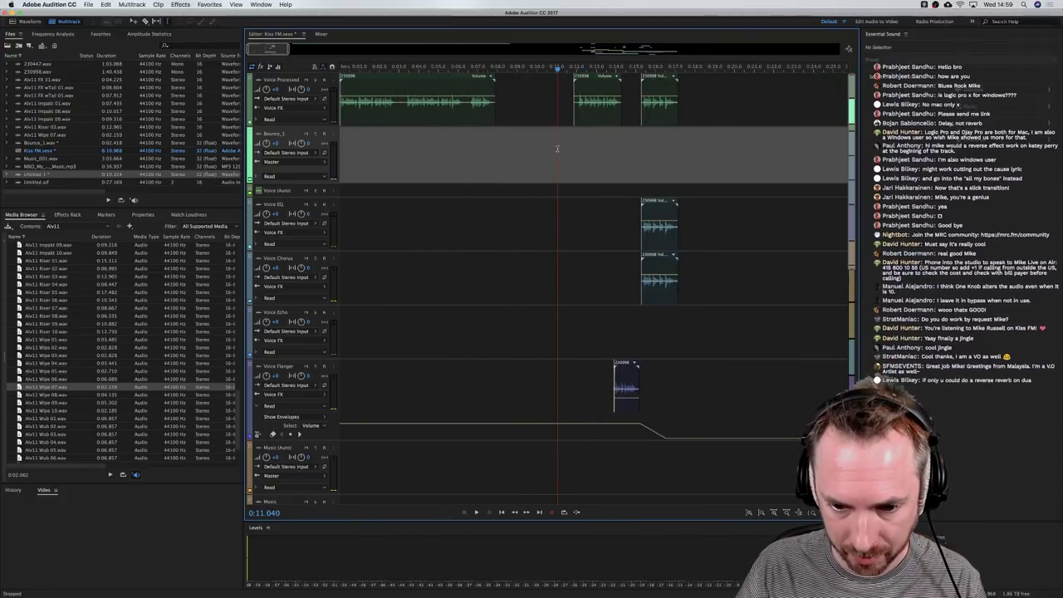
key("space")
scroll(625, 75, "down", 5)
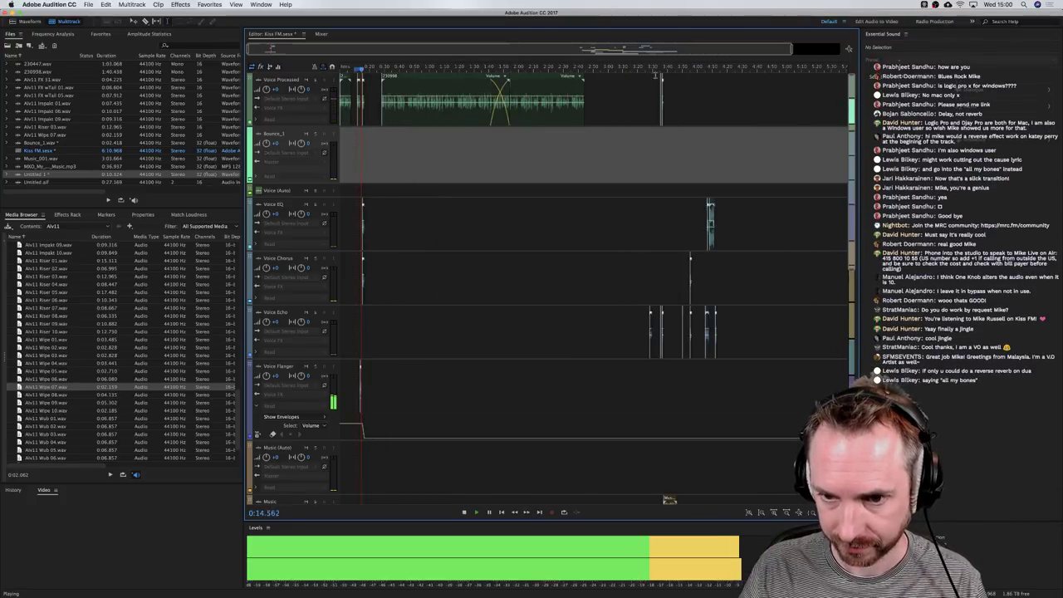
scroll(656, 74, "up", 5)
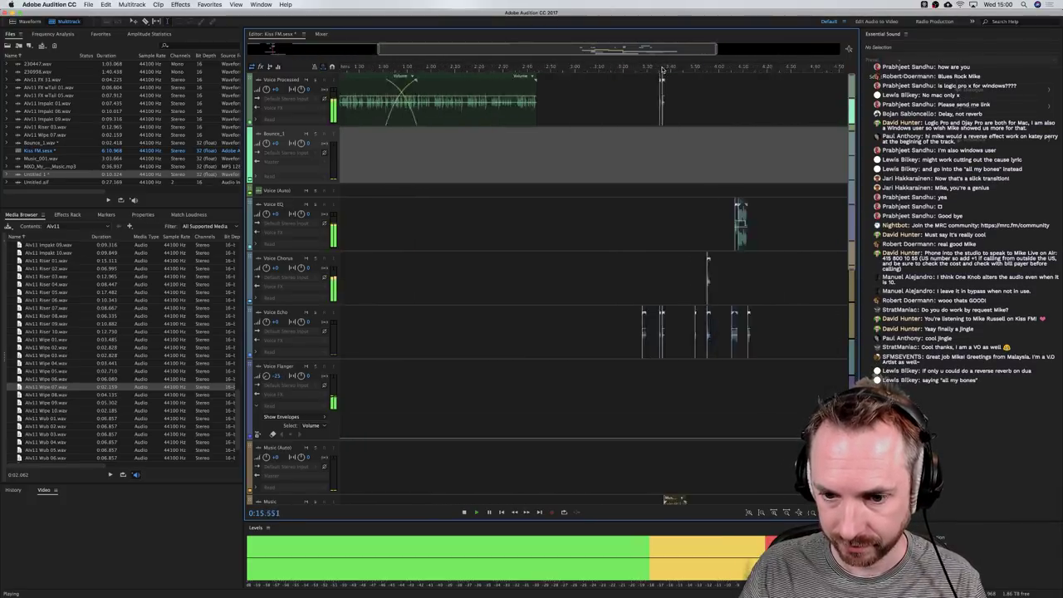
Look over the voice, music and SFX tracks of the mix section and play it from 3:34.715
left_click(621, 159)
scroll(631, 166, "down", 5)
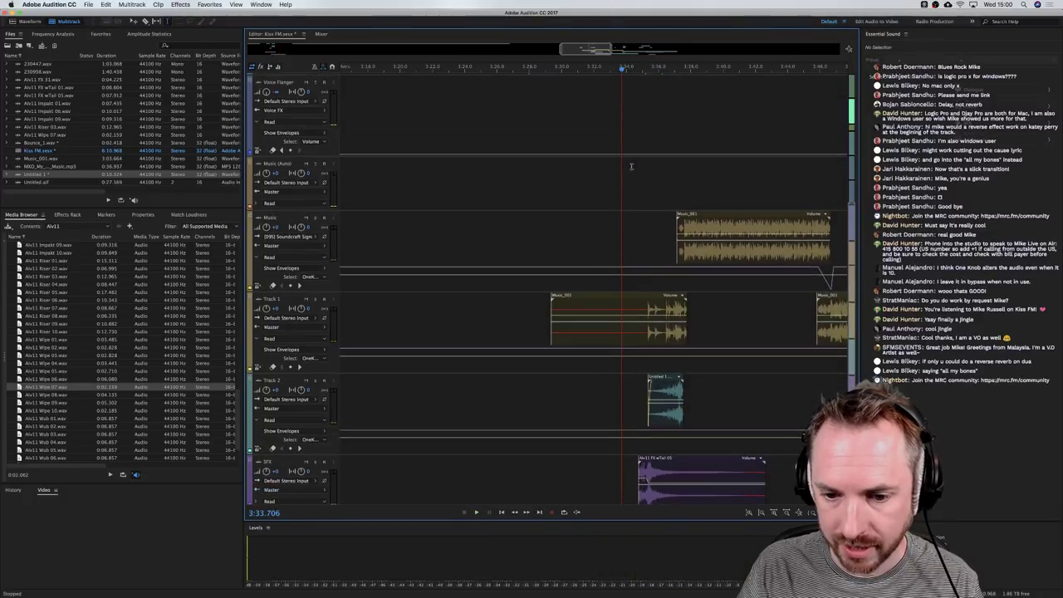
scroll(631, 149, "up", 5)
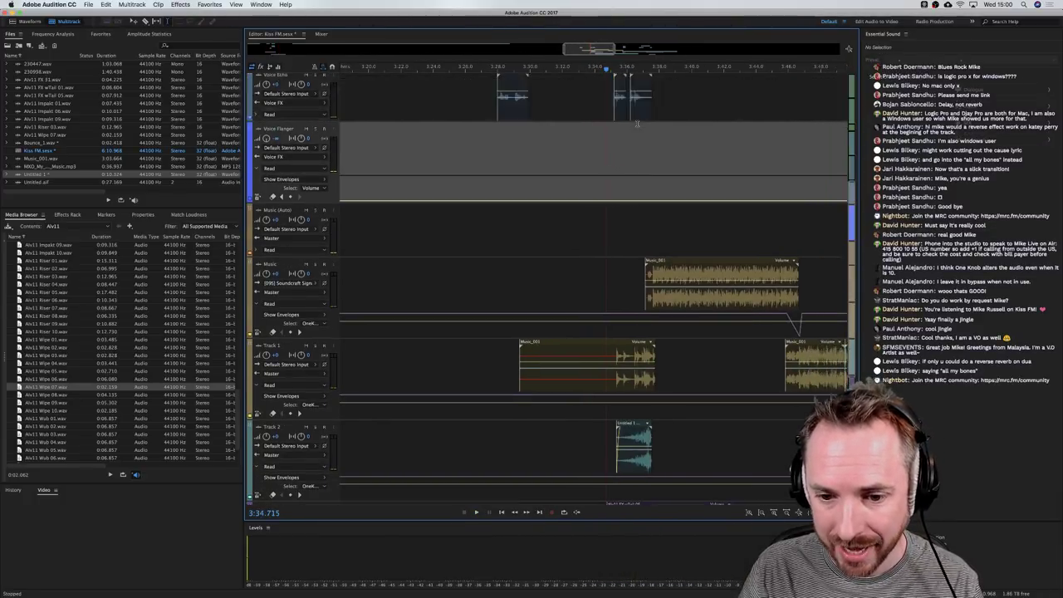
scroll(644, 70, "down", 4)
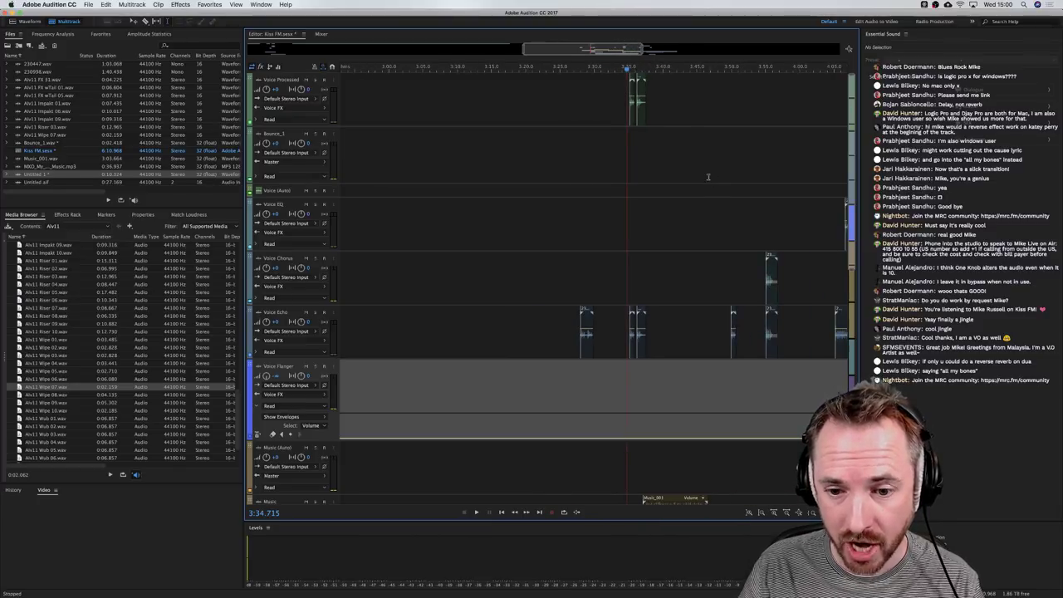
scroll(707, 175, "right", 3)
scroll(706, 173, "down", 3)
scroll(705, 172, "down", 5)
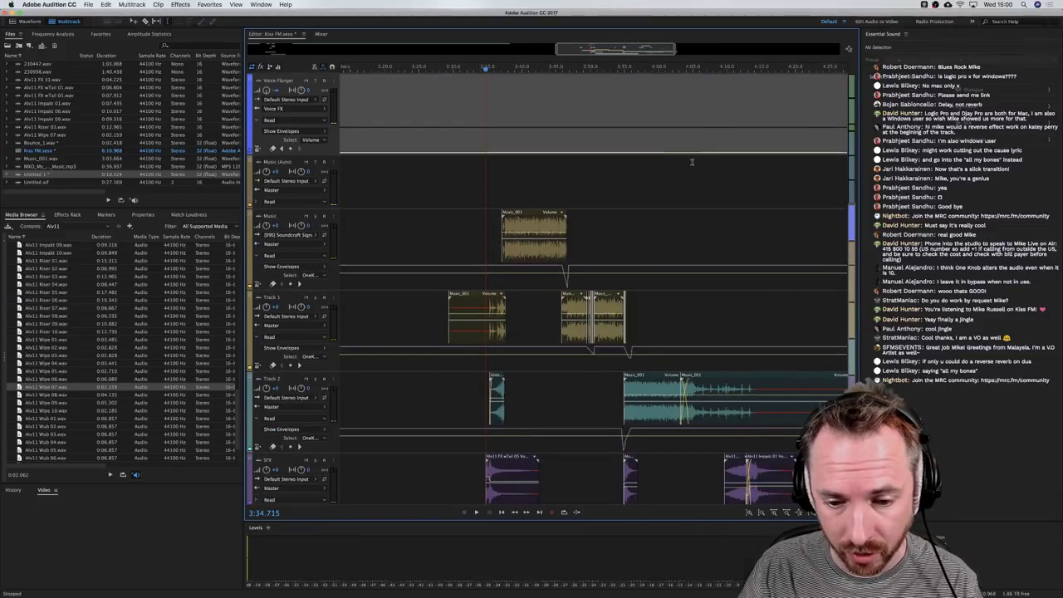
scroll(690, 162, "down", 5)
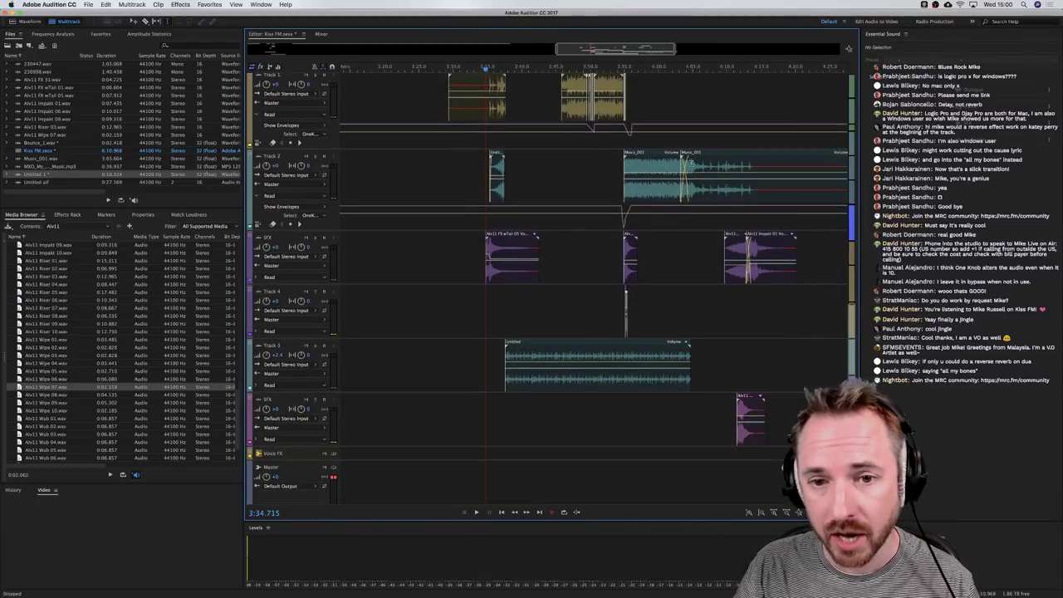
scroll(689, 162, "up", 10)
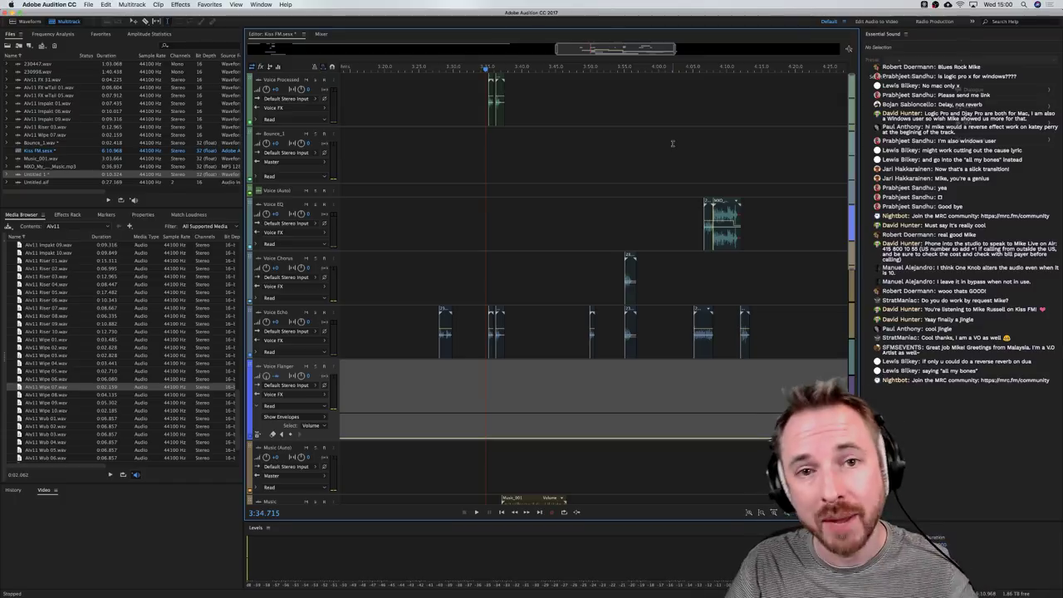
key("space")
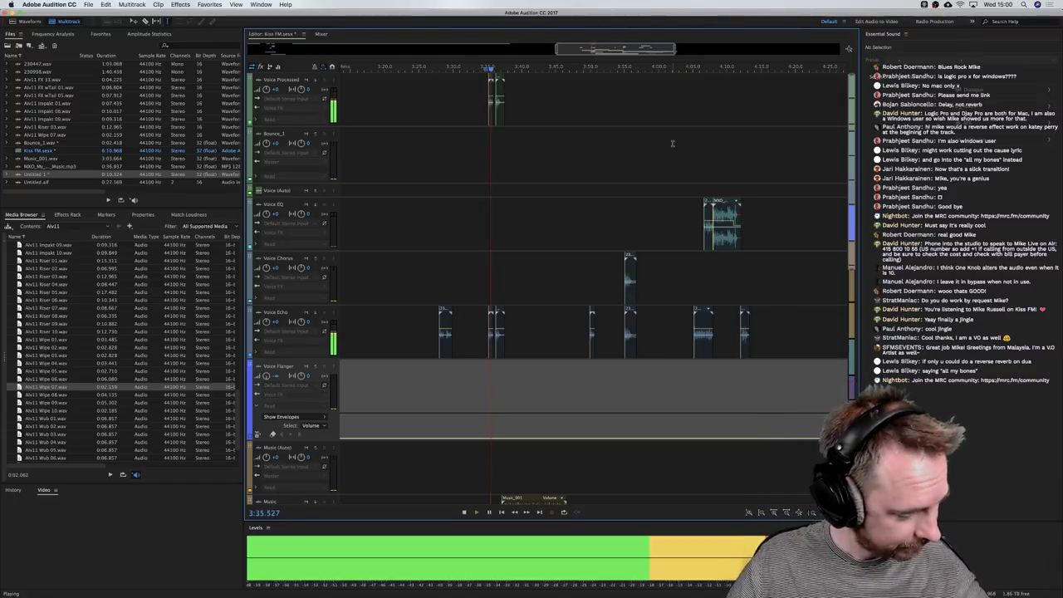